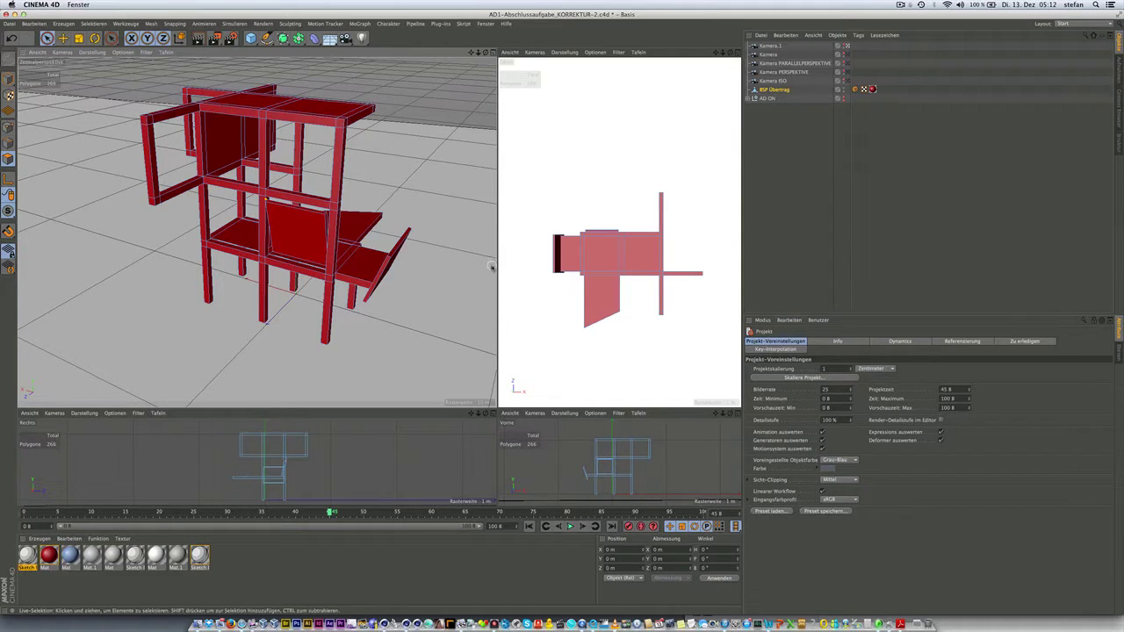
Inspect the red chair-like frame from several angles, then make the AD ON site model visible.
{"action": "mouse_move", "coordinate": [323, 244]}
{"action": "left_mouse_down", "text": "alt"}
{"action": "mouse_move", "coordinate": [349, 250]}
{"action": "mouse_move", "coordinate": [338, 215]}
{"action": "left_mouse_up", "text": "alt"}
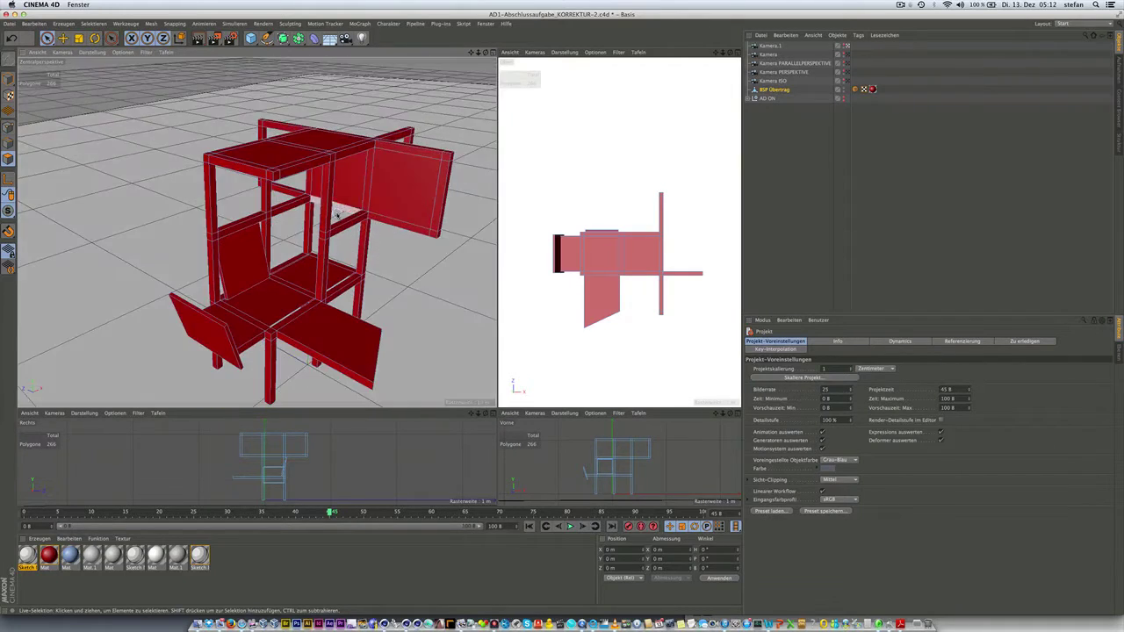
{"action": "mouse_move", "coordinate": [296, 300]}
{"action": "left_mouse_down", "text": "alt"}
{"action": "mouse_move", "coordinate": [264, 284]}
{"action": "mouse_move", "coordinate": [316, 271]}
{"action": "mouse_move", "coordinate": [360, 278]}
{"action": "mouse_move", "coordinate": [235, 278]}
{"action": "mouse_move", "coordinate": [427, 281]}
{"action": "mouse_move", "coordinate": [381, 263]}
{"action": "mouse_move", "coordinate": [348, 268]}
{"action": "mouse_move", "coordinate": [370, 235]}
{"action": "left_mouse_up", "text": "alt"}
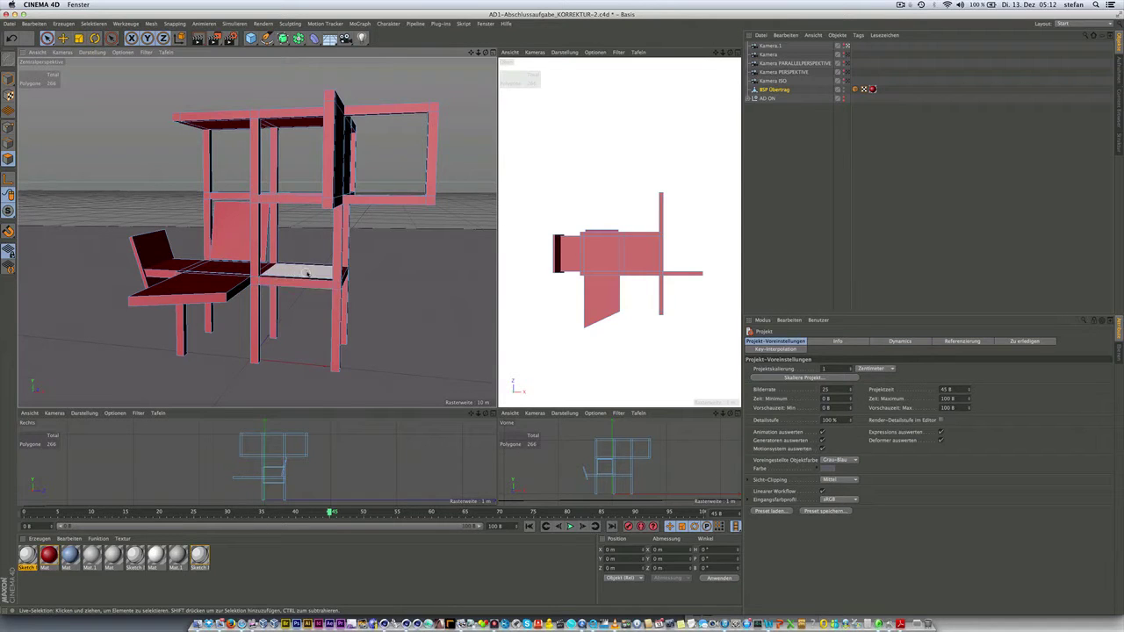
{"action": "left_click_drag", "start_coordinate": [357, 297], "coordinate": [329, 282], "text": "alt"}
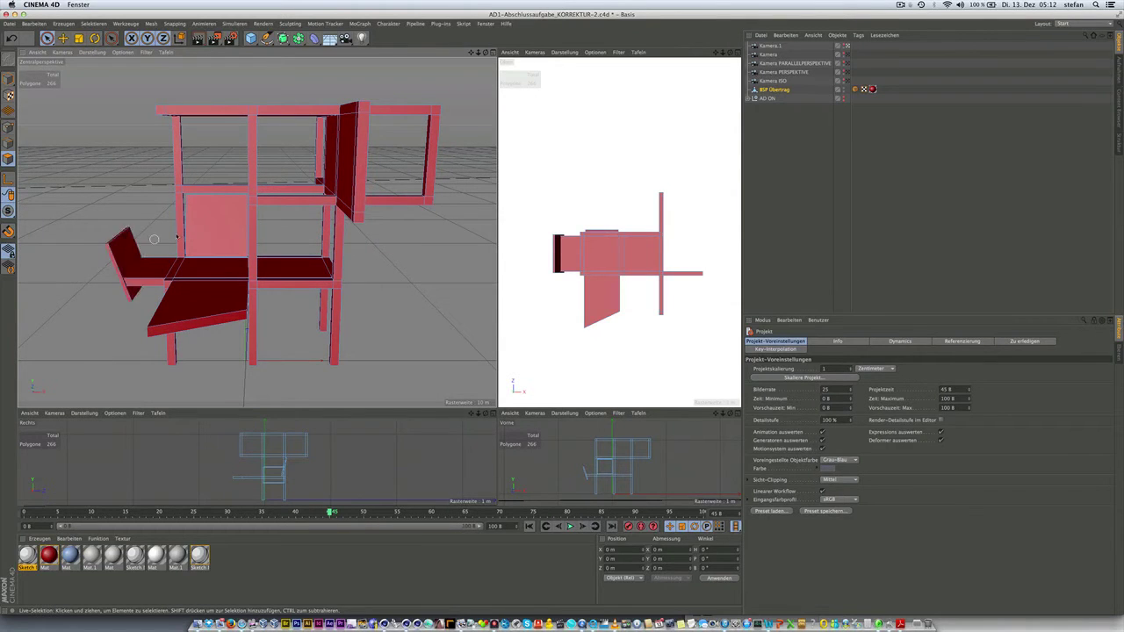
{"action": "left_click", "coordinate": [206, 230]}
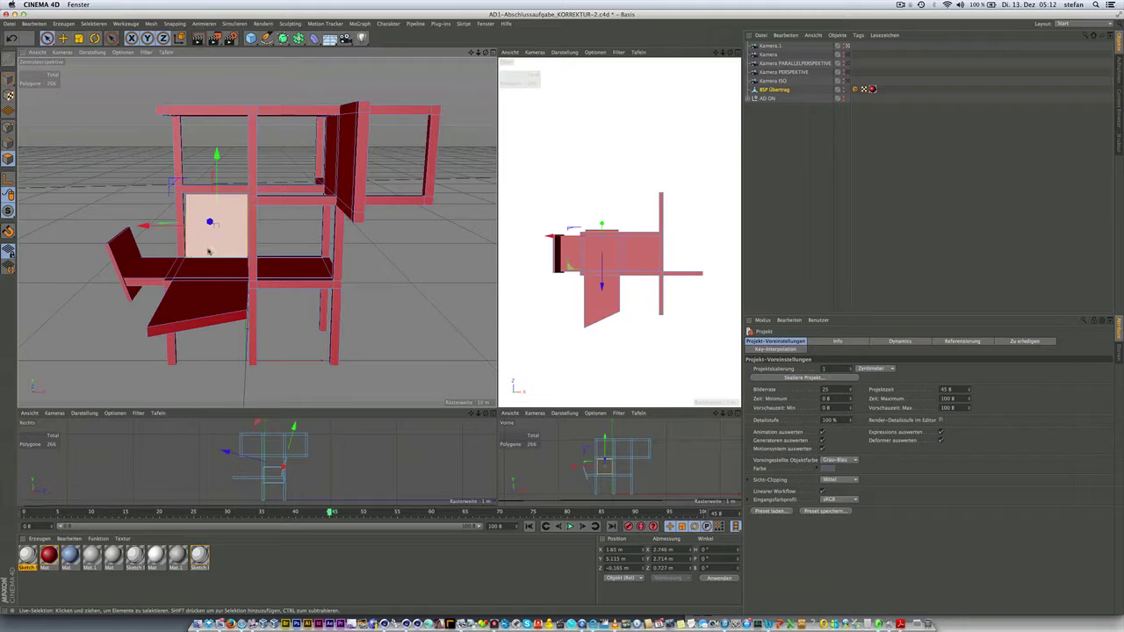
{"action": "mouse_move", "coordinate": [205, 230]}
{"action": "left_mouse_down", "text": "alt"}
{"action": "mouse_move", "coordinate": [360, 254]}
{"action": "mouse_move", "coordinate": [118, 272]}
{"action": "left_mouse_up", "text": "alt"}
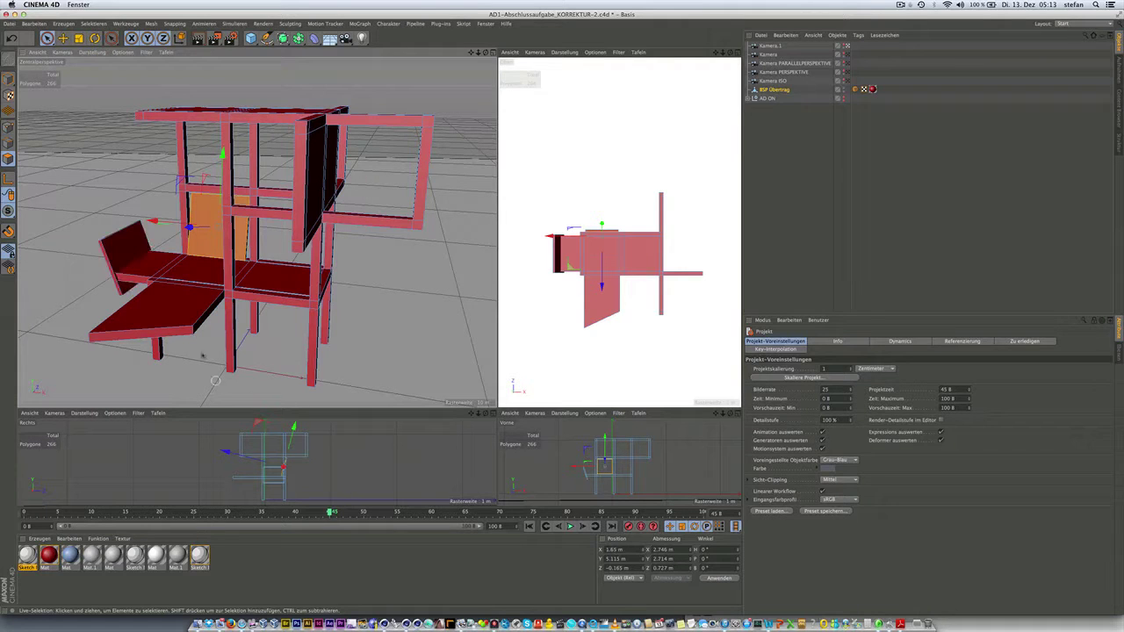
{"action": "mouse_move", "coordinate": [166, 251]}
{"action": "left_mouse_down", "text": "alt"}
{"action": "mouse_move", "coordinate": [176, 349]}
{"action": "mouse_move", "coordinate": [140, 296]}
{"action": "left_mouse_up", "text": "alt"}
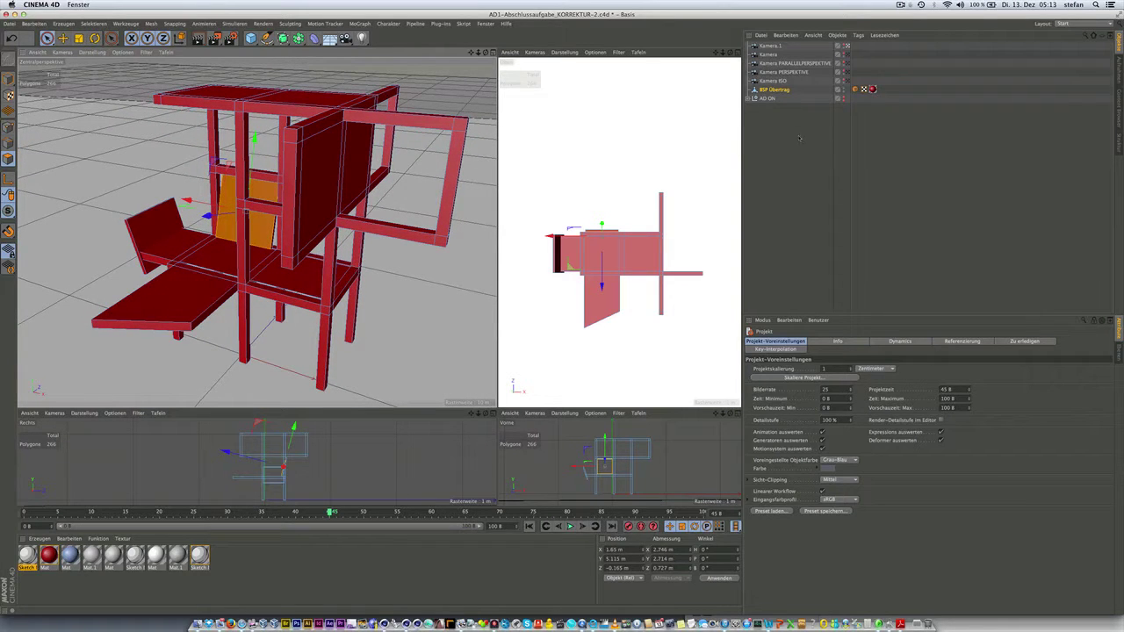
{"action": "left_click", "coordinate": [845, 98]}
{"action": "scroll", "coordinate": [273, 318], "scroll_direction": "down", "scroll_amount": 5}
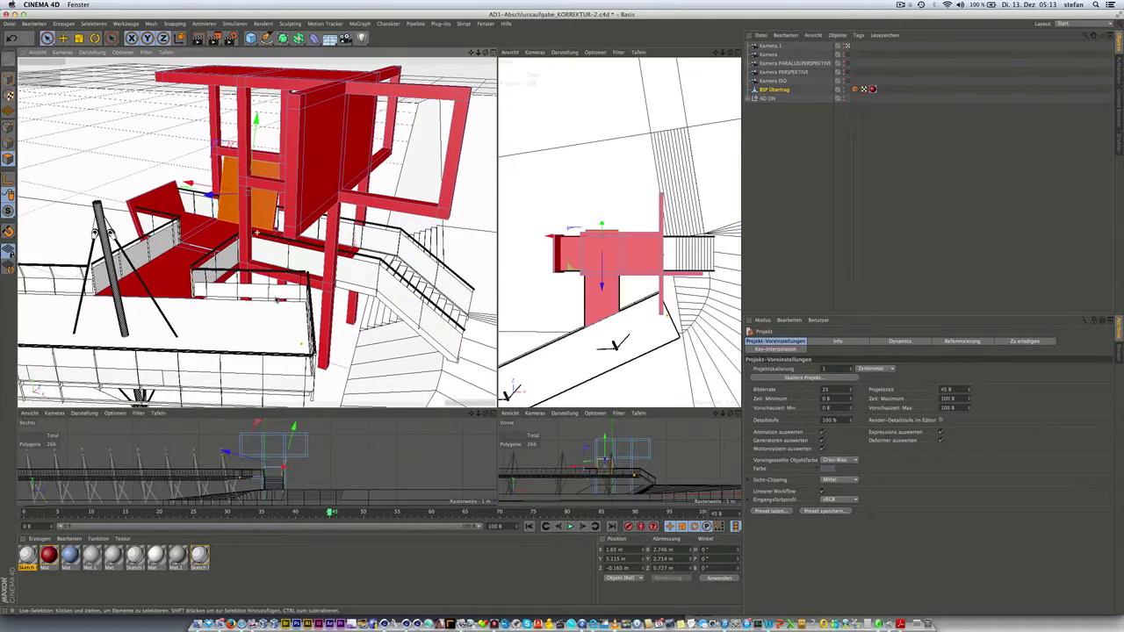
{"action": "mouse_move", "coordinate": [253, 293]}
{"action": "left_mouse_down", "text": "alt"}
{"action": "mouse_move", "coordinate": [233, 288]}
{"action": "mouse_move", "coordinate": [187, 358]}
{"action": "mouse_move", "coordinate": [374, 287]}
{"action": "mouse_move", "coordinate": [388, 269]}
{"action": "left_mouse_up", "text": "alt"}
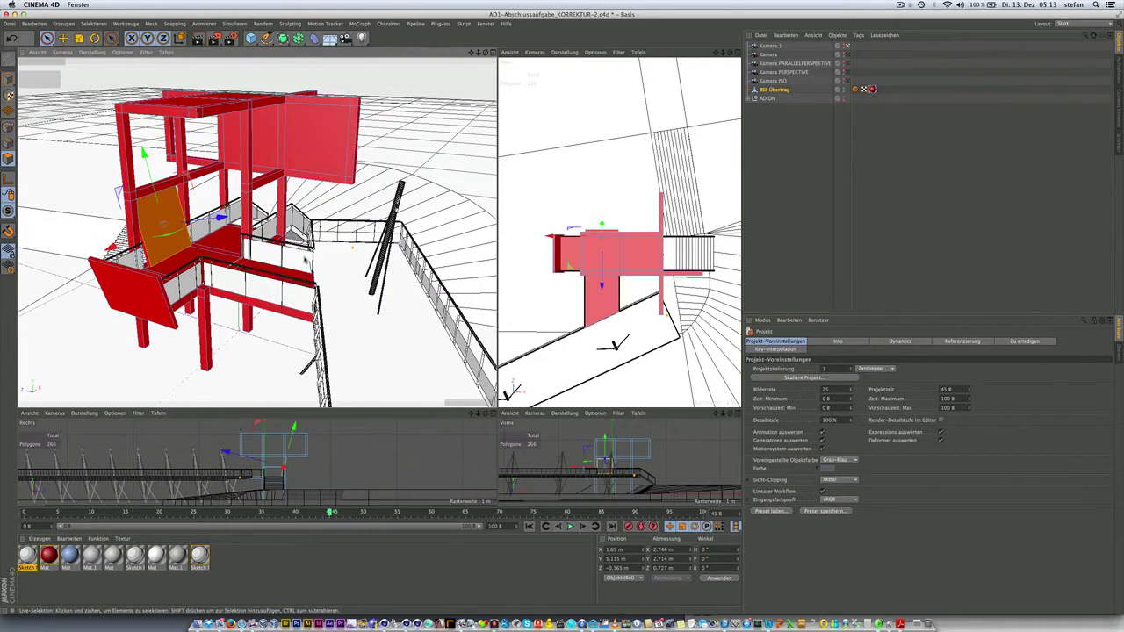
{"action": "mouse_move", "coordinate": [305, 260]}
{"action": "left_mouse_down", "text": "alt"}
{"action": "mouse_move", "coordinate": [312, 304]}
{"action": "mouse_move", "coordinate": [399, 230]}
{"action": "left_mouse_up", "text": "alt"}
{"action": "right_click_drag", "start_coordinate": [303, 273], "coordinate": [251, 294], "text": "alt"}
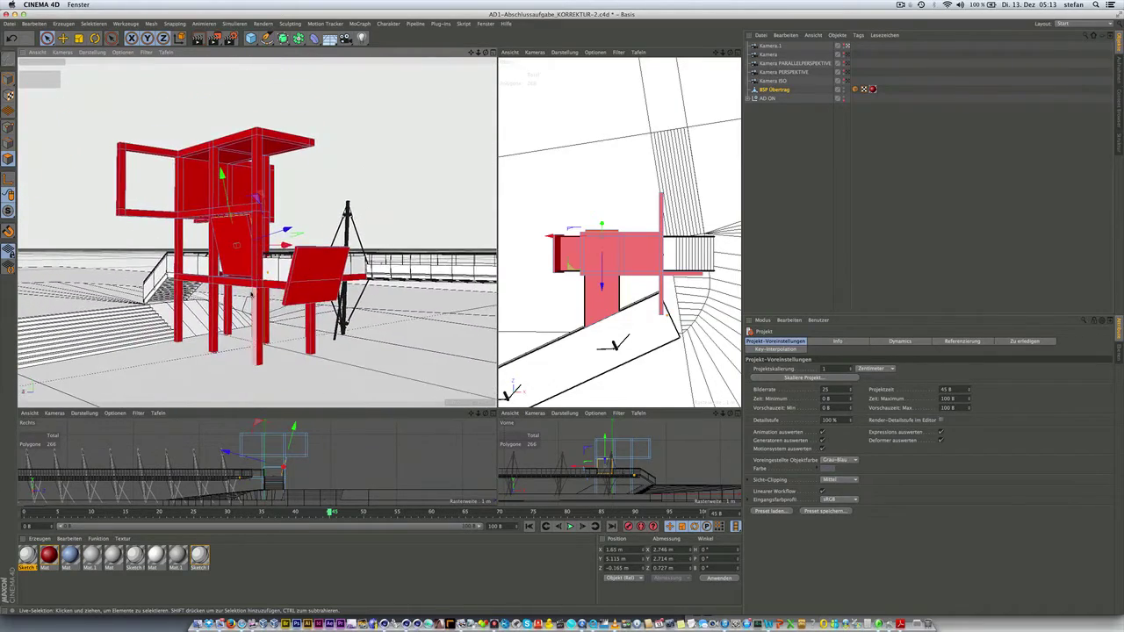
{"action": "mouse_move", "coordinate": [250, 294]}
{"action": "left_mouse_down", "text": "alt"}
{"action": "mouse_move", "coordinate": [264, 290]}
{"action": "mouse_move", "coordinate": [251, 294]}
{"action": "left_mouse_up", "text": "alt"}
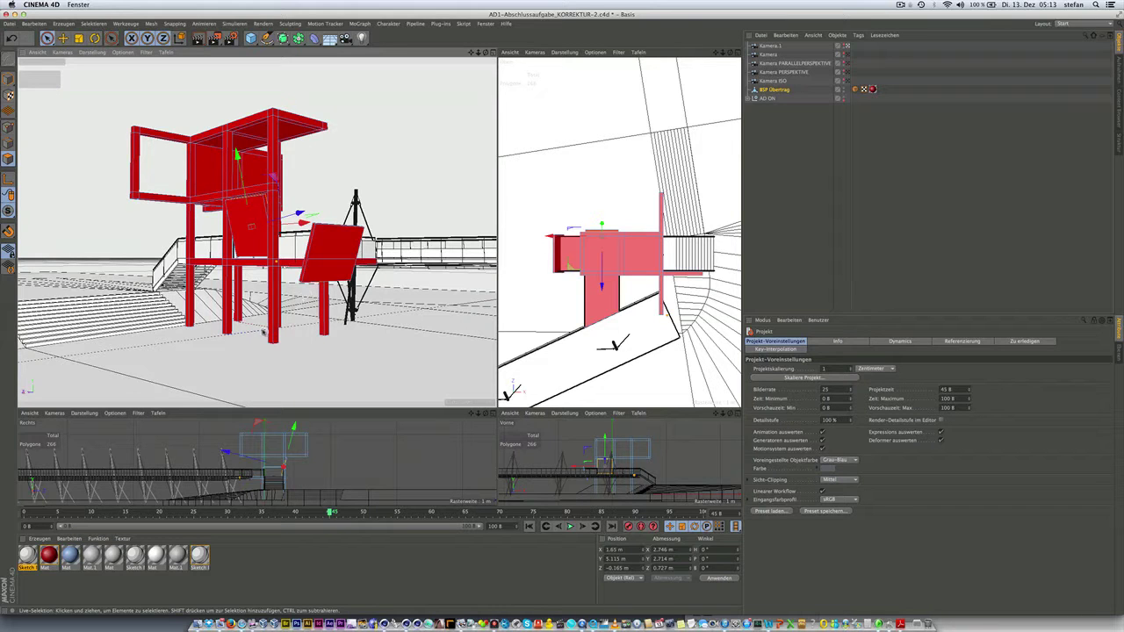
{"action": "mouse_move", "coordinate": [240, 294]}
{"action": "left_mouse_down", "text": "alt"}
{"action": "mouse_move", "coordinate": [276, 299]}
{"action": "mouse_move", "coordinate": [230, 318]}
{"action": "left_mouse_up", "text": "alt"}
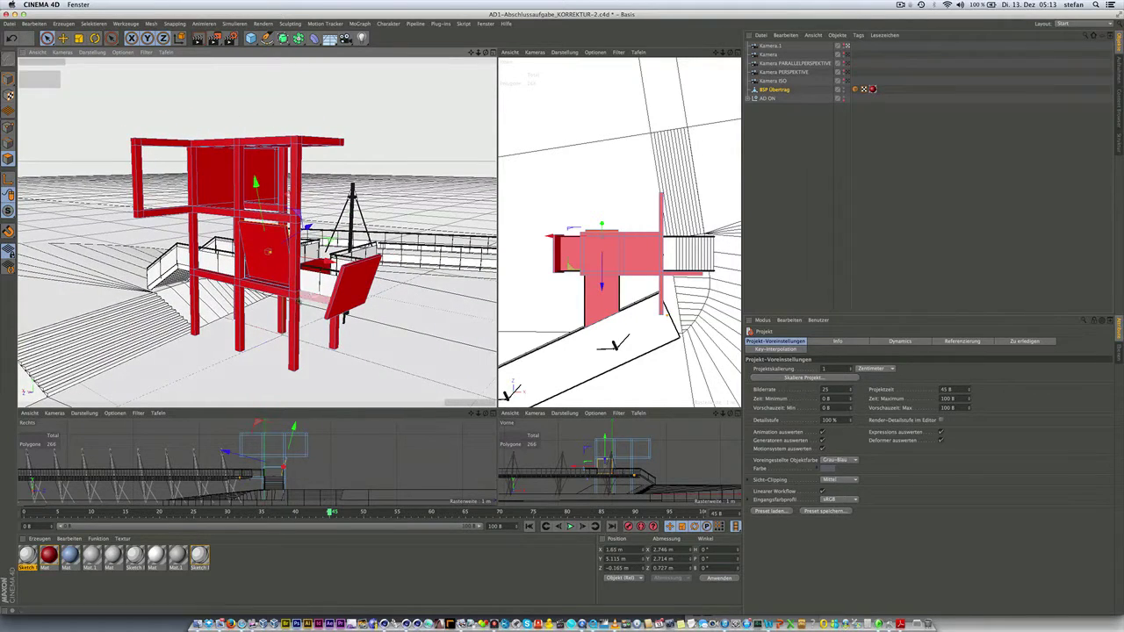
{"action": "left_click", "coordinate": [286, 236]}
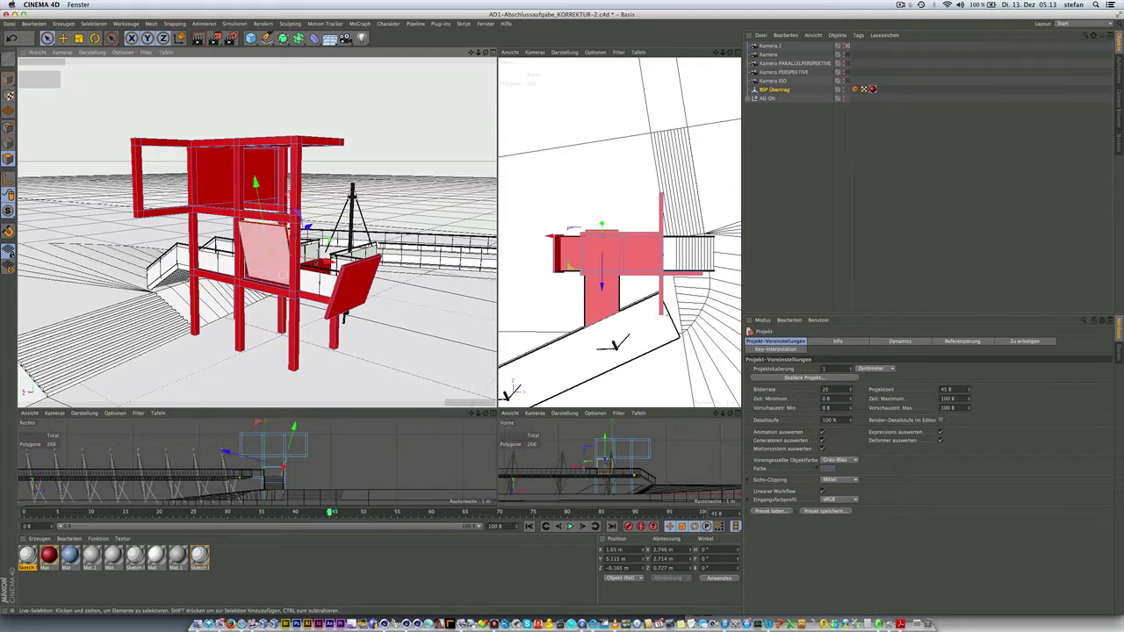
{"action": "left_click_drag", "start_coordinate": [375, 274], "coordinate": [263, 264], "text": "alt"}
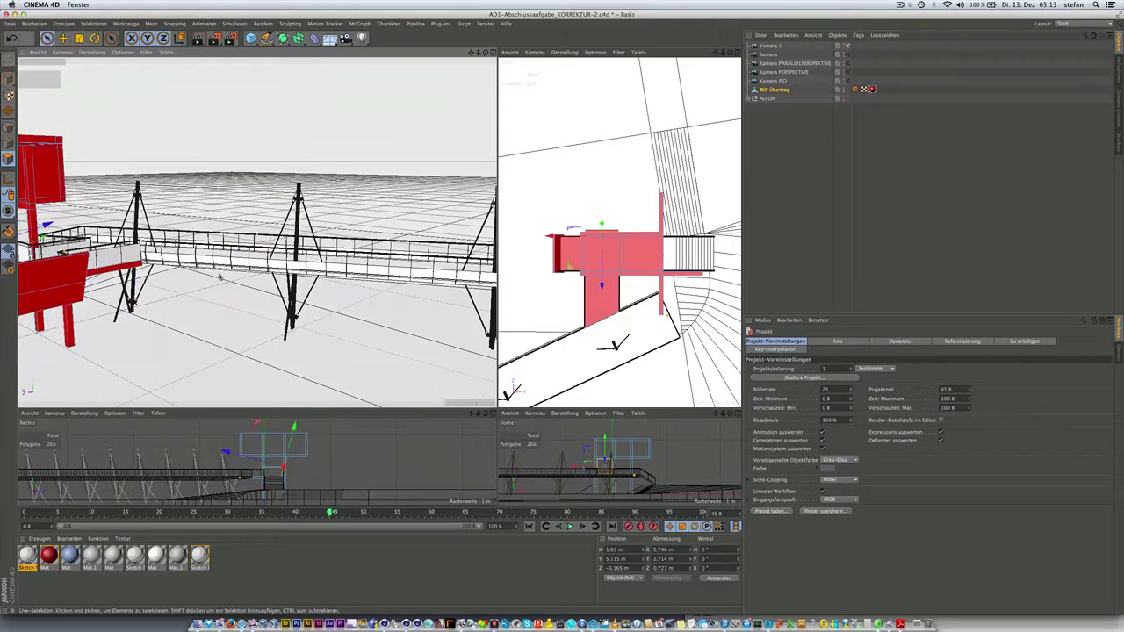
{"action": "left_click_drag", "start_coordinate": [195, 287], "coordinate": [216, 266], "text": "alt"}
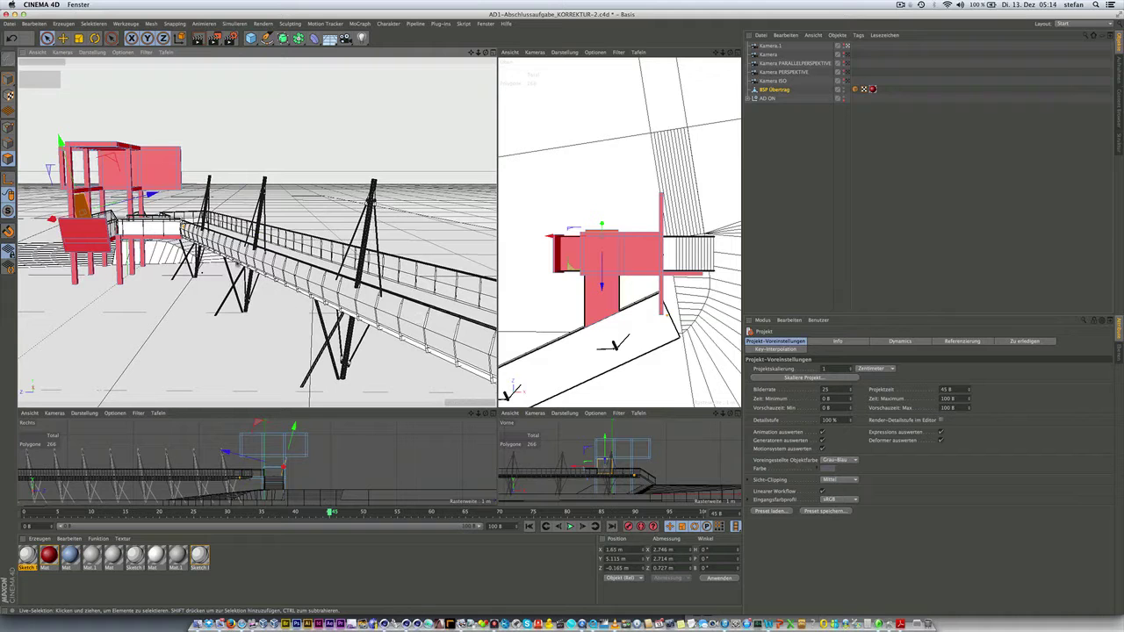
{"action": "left_click_drag", "start_coordinate": [202, 272], "coordinate": [230, 263], "text": "alt"}
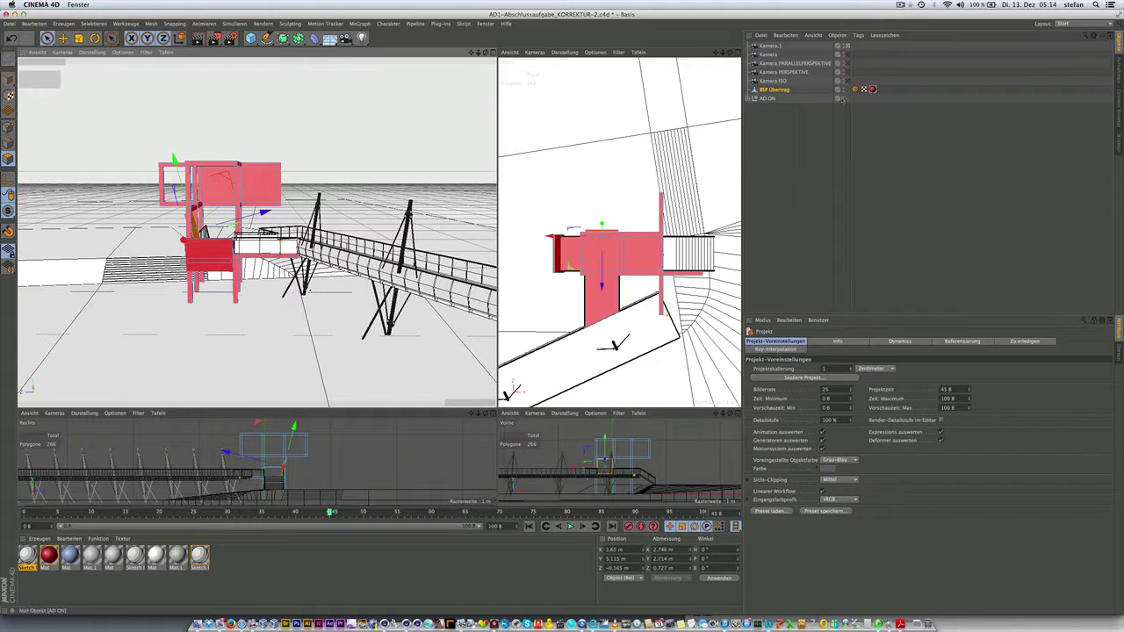
Turn off AD ON's visibility and switch to the empty Ohne Titel 2 document.
{"action": "left_click", "coordinate": [838, 99]}
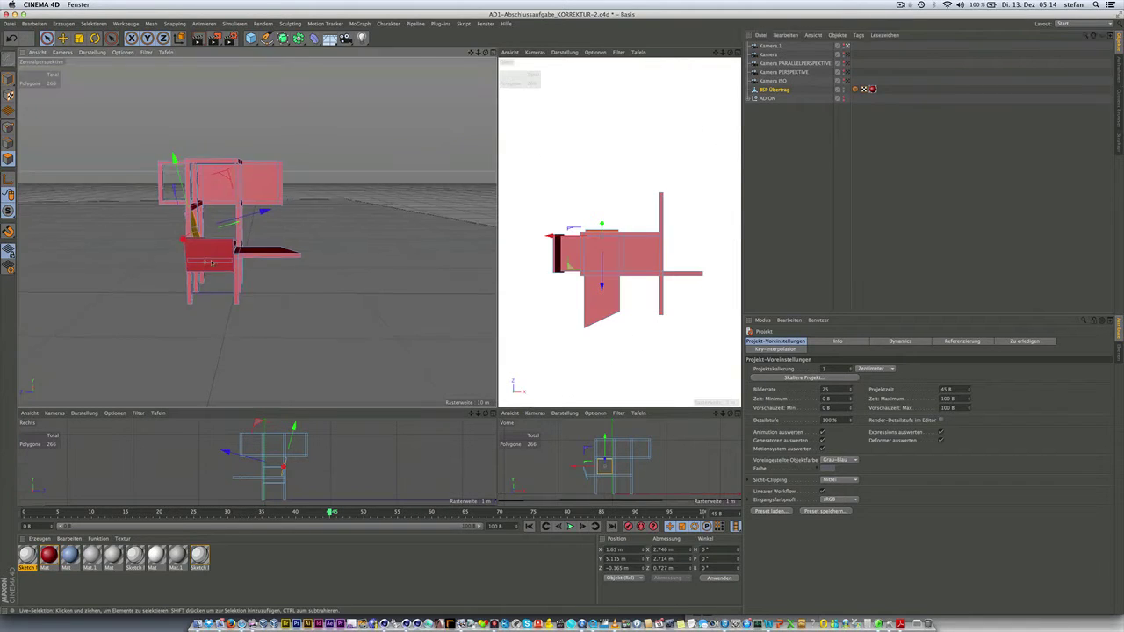
{"action": "scroll", "coordinate": [281, 267], "scroll_direction": "up", "scroll_amount": 3}
{"action": "left_click_drag", "start_coordinate": [281, 268], "coordinate": [264, 274], "text": "alt"}
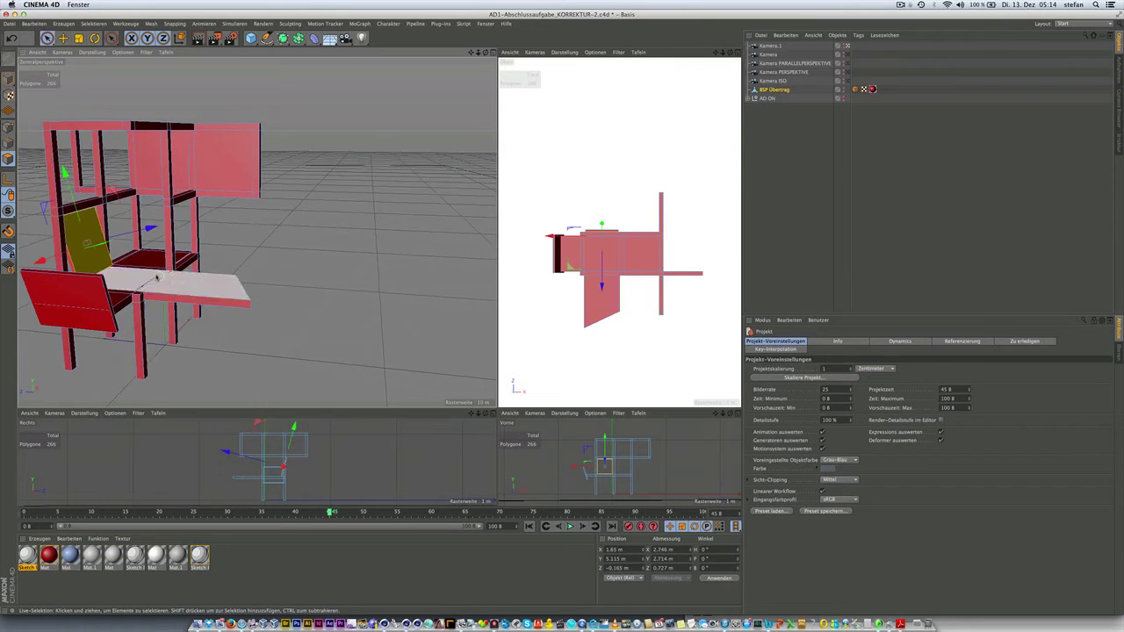
{"action": "left_click", "coordinate": [486, 24]}
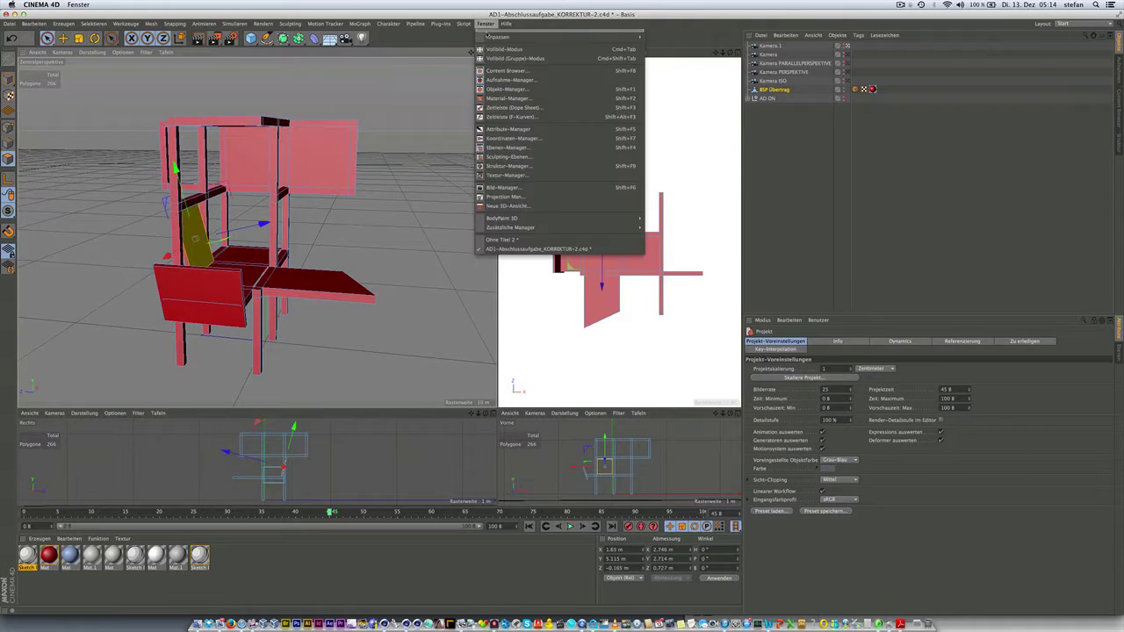
{"action": "left_click", "coordinate": [547, 240]}
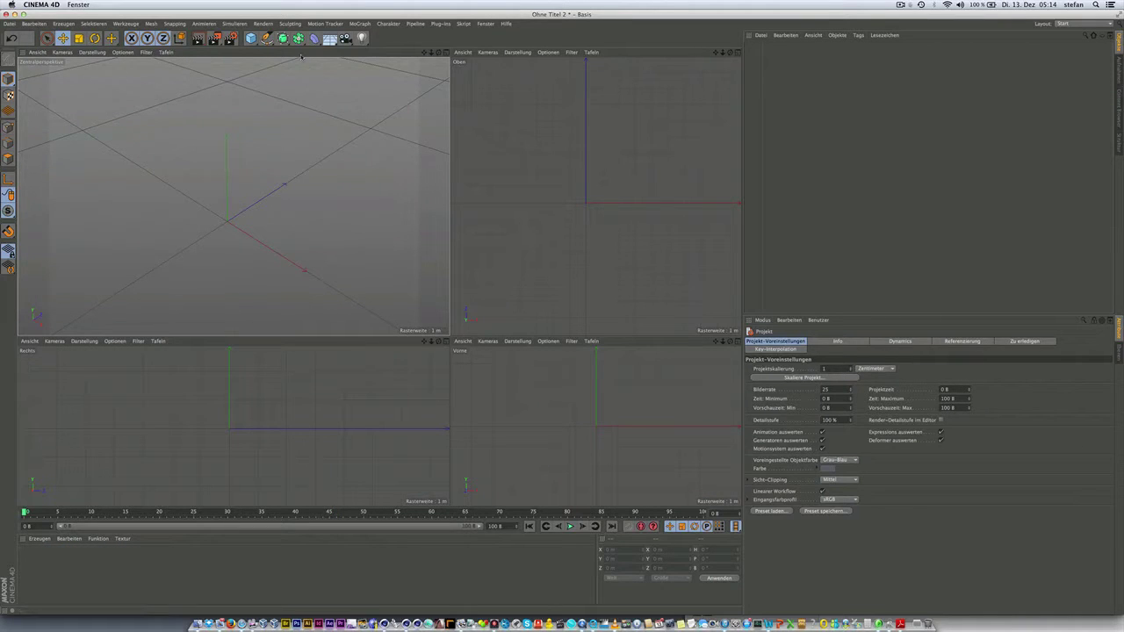
Add a Würfel cube sized 0.33 m X, 3.3 m Y and 0.33 m Z.
{"action": "left_click", "coordinate": [251, 38]}
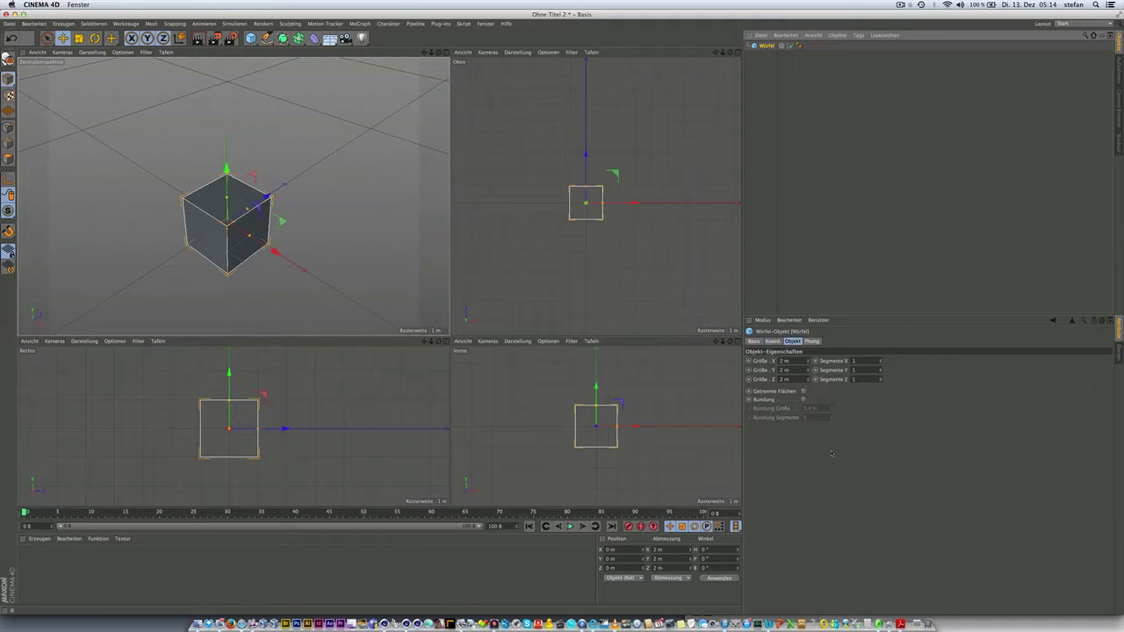
{"action": "left_click", "coordinate": [794, 362]}
{"action": "type", "text": "33"}
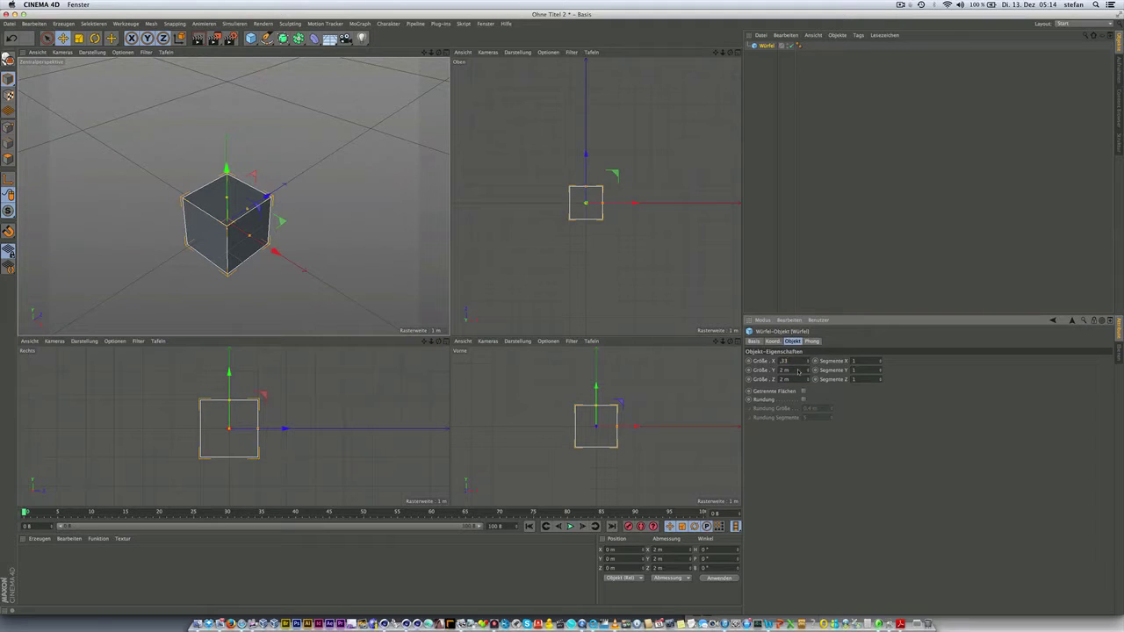
{"action": "key", "text": "Return"}
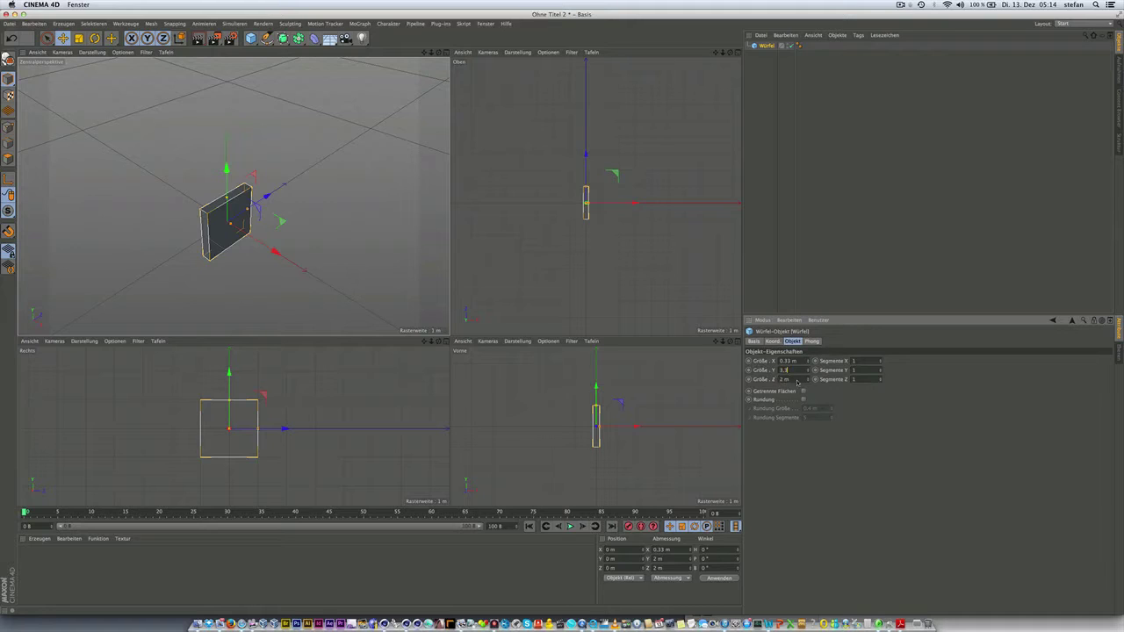
{"action": "key", "text": "Tab"}
{"action": "type", "text": "3.3"}
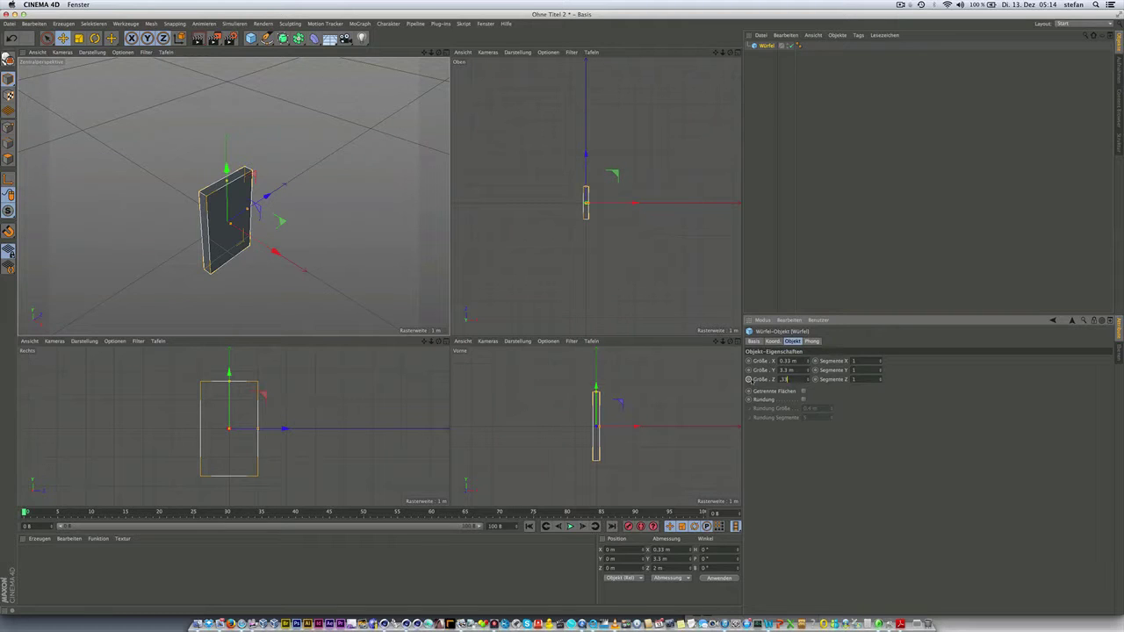
{"action": "key", "text": "Return"}
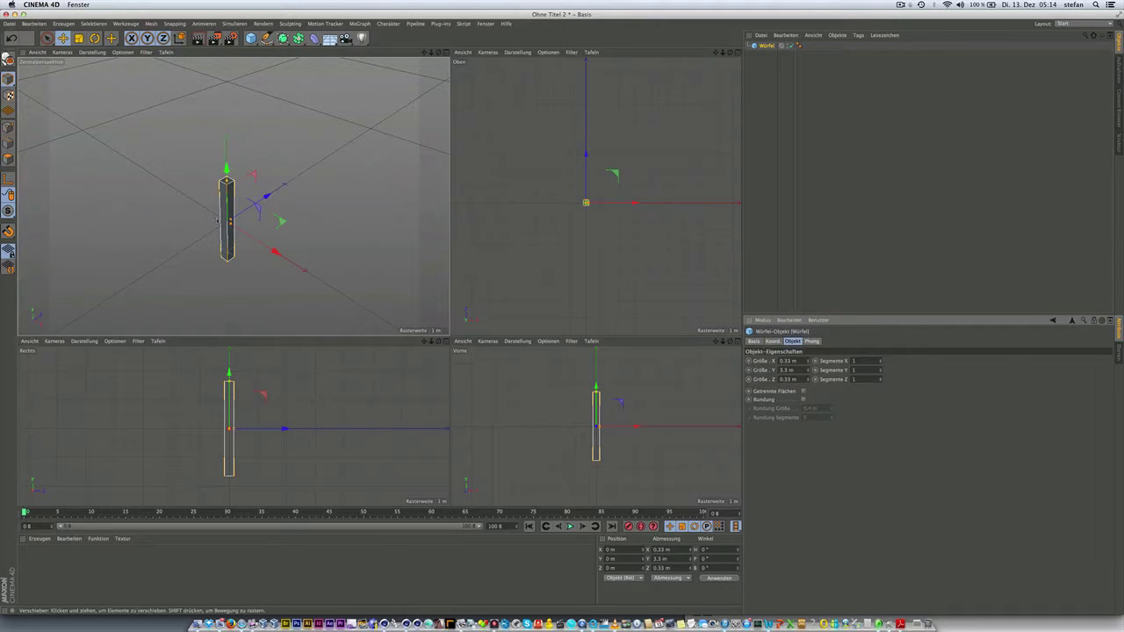
{"action": "scroll", "coordinate": [220, 223], "scroll_direction": "up", "scroll_amount": 2}
{"action": "scroll", "coordinate": [223, 228], "scroll_direction": "up", "scroll_amount": 2}
Check the Würfel post from several angles and convert it to an editable polygon object.
{"action": "scroll", "coordinate": [227, 232], "scroll_direction": "up", "scroll_amount": 2}
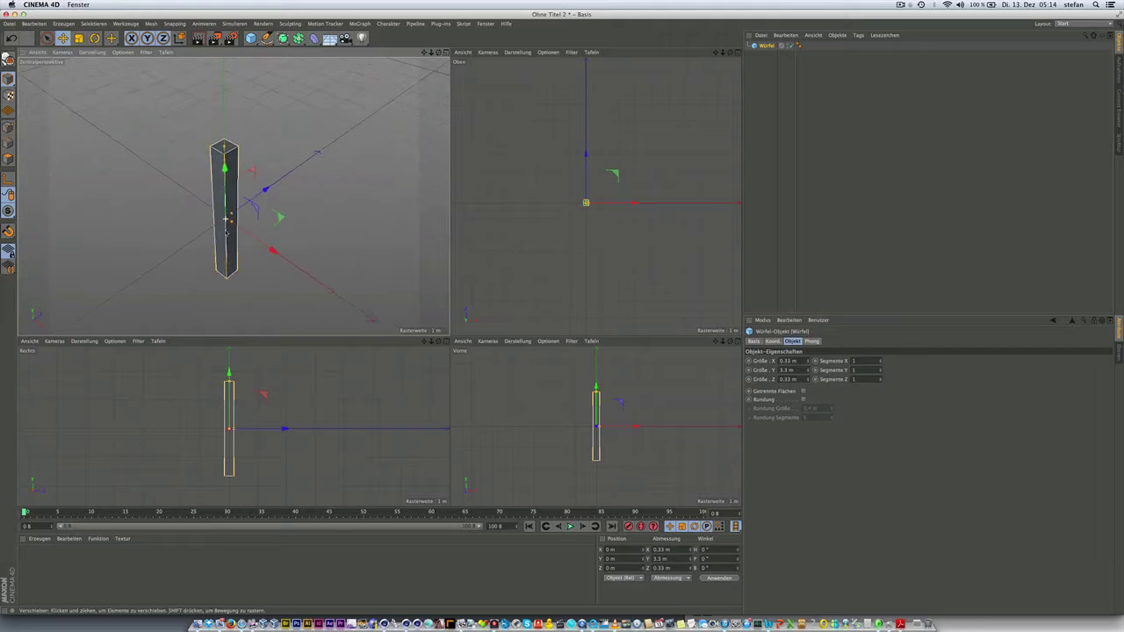
{"action": "left_click_drag", "start_coordinate": [225, 233], "coordinate": [213, 202], "text": "alt"}
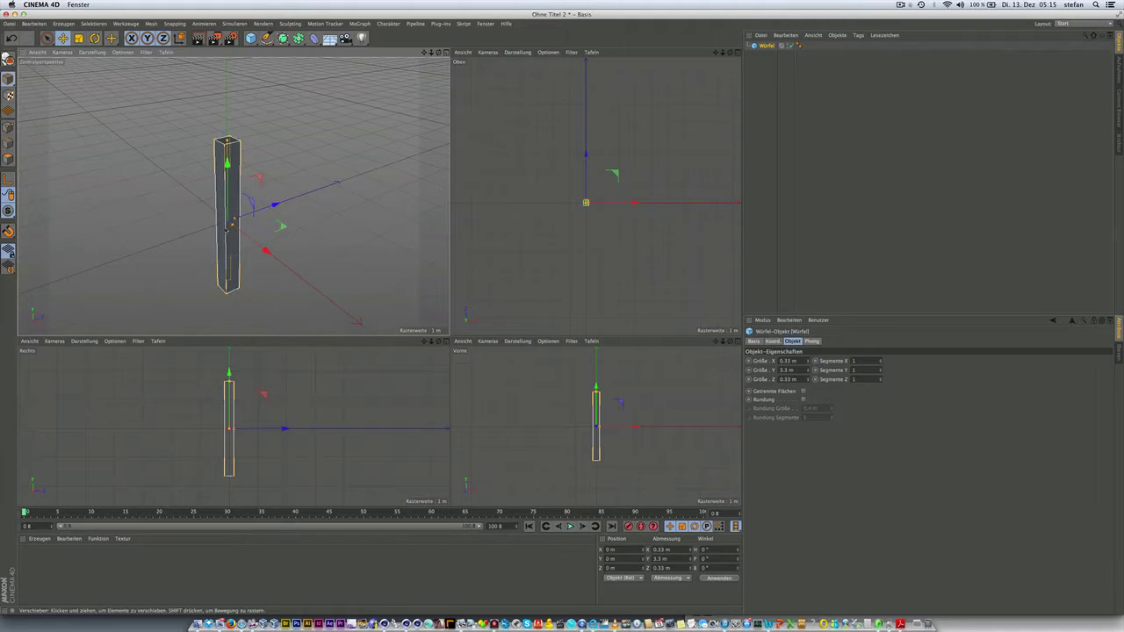
{"action": "left_click_drag", "start_coordinate": [266, 251], "coordinate": [225, 228], "text": "alt"}
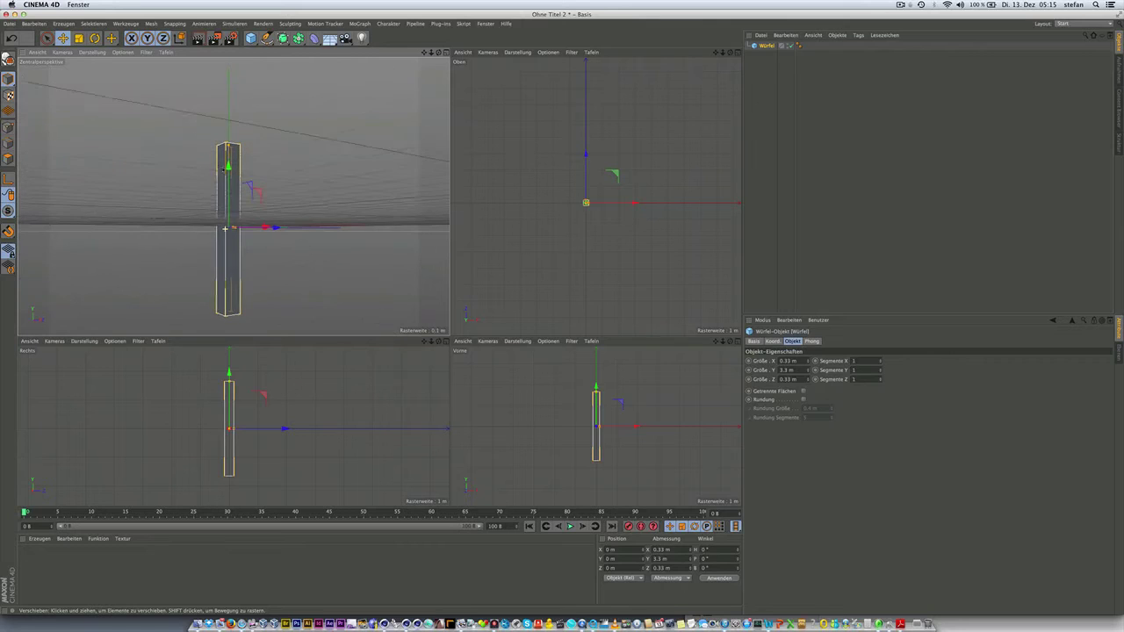
{"action": "left_click_drag", "start_coordinate": [222, 188], "coordinate": [228, 165], "text": "alt"}
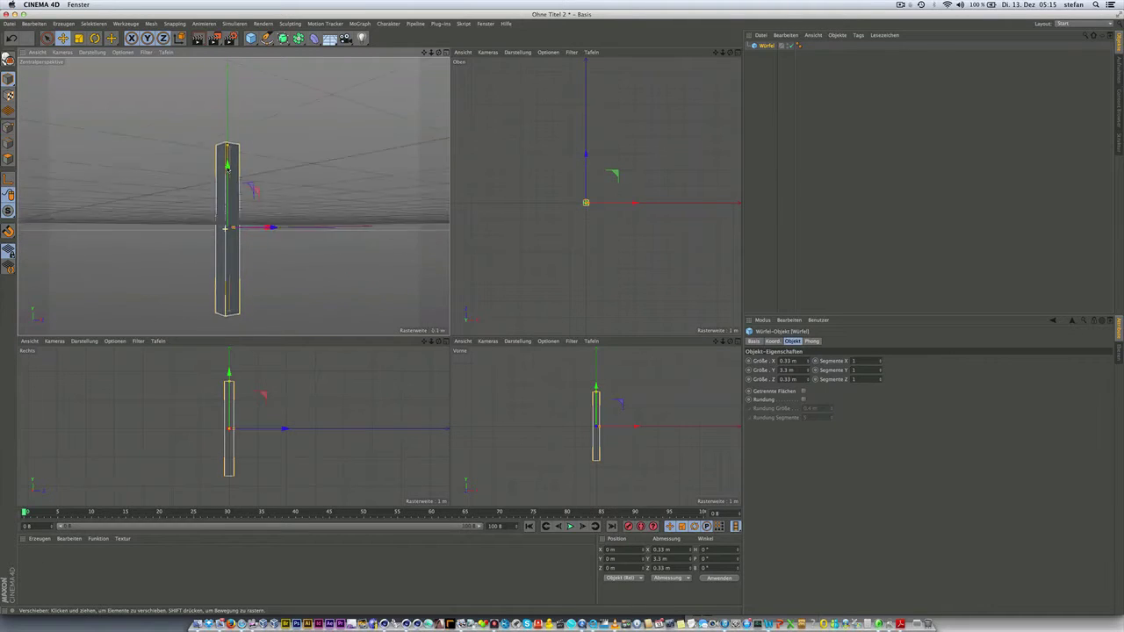
{"action": "left_click_drag", "start_coordinate": [225, 228], "coordinate": [247, 212], "text": "alt"}
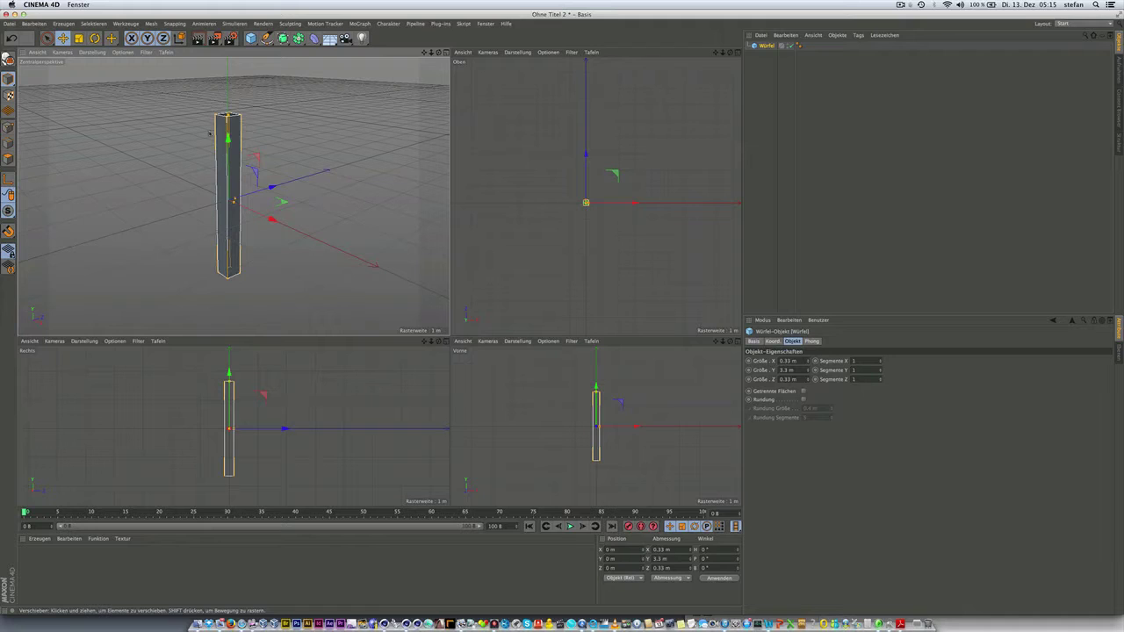
{"action": "left_click", "coordinate": [8, 59]}
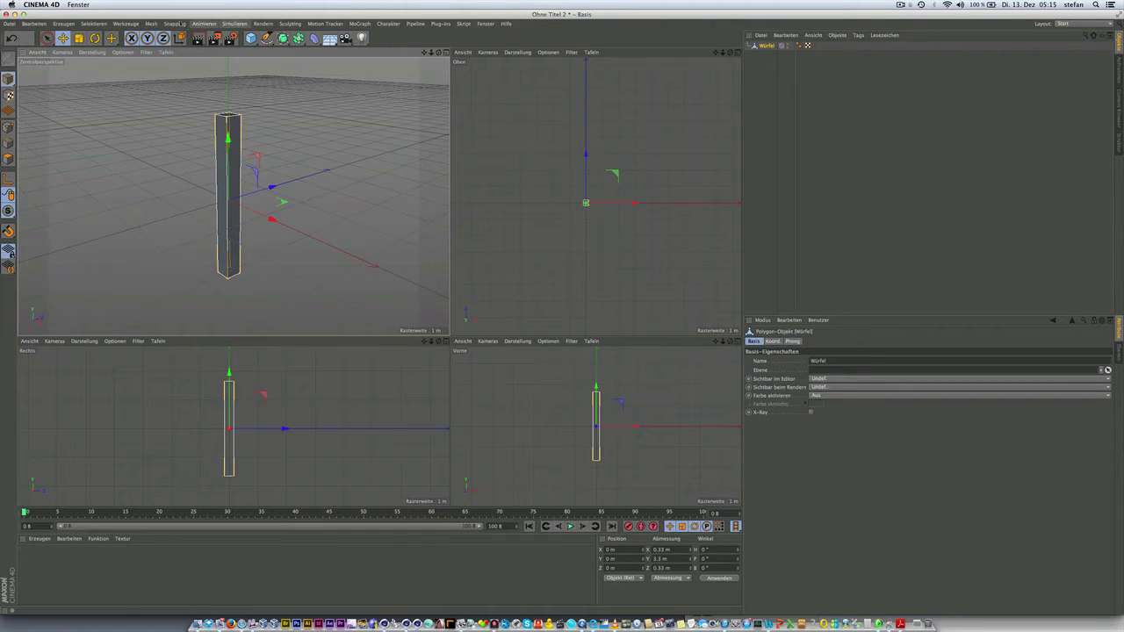
{"action": "left_click", "coordinate": [150, 23]}
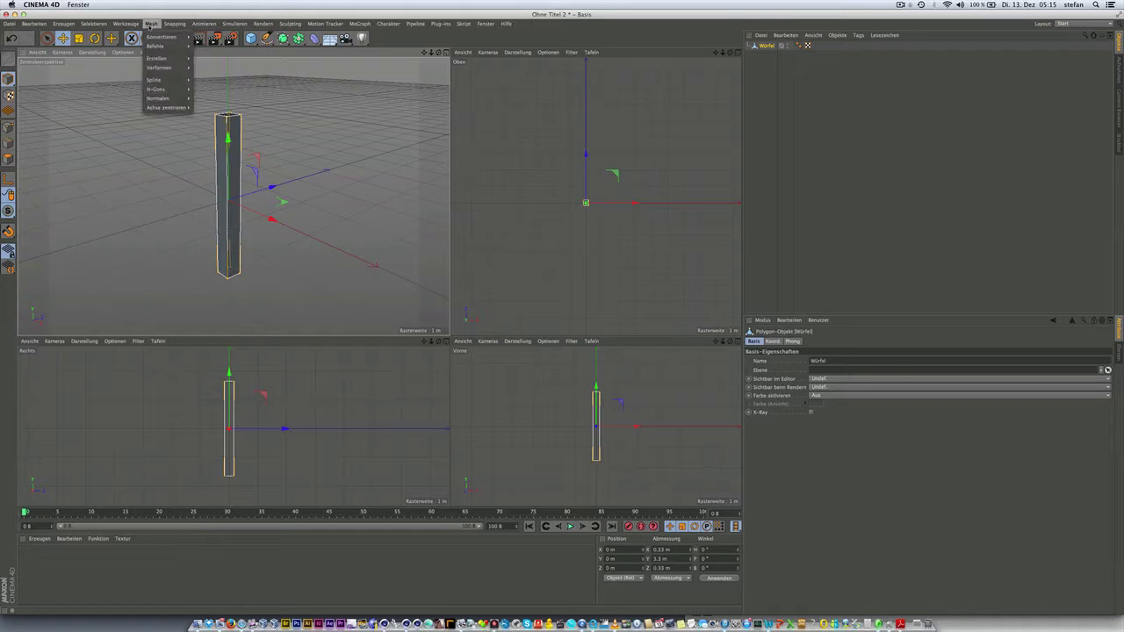
{"action": "mouse_move", "coordinate": [166, 107]}
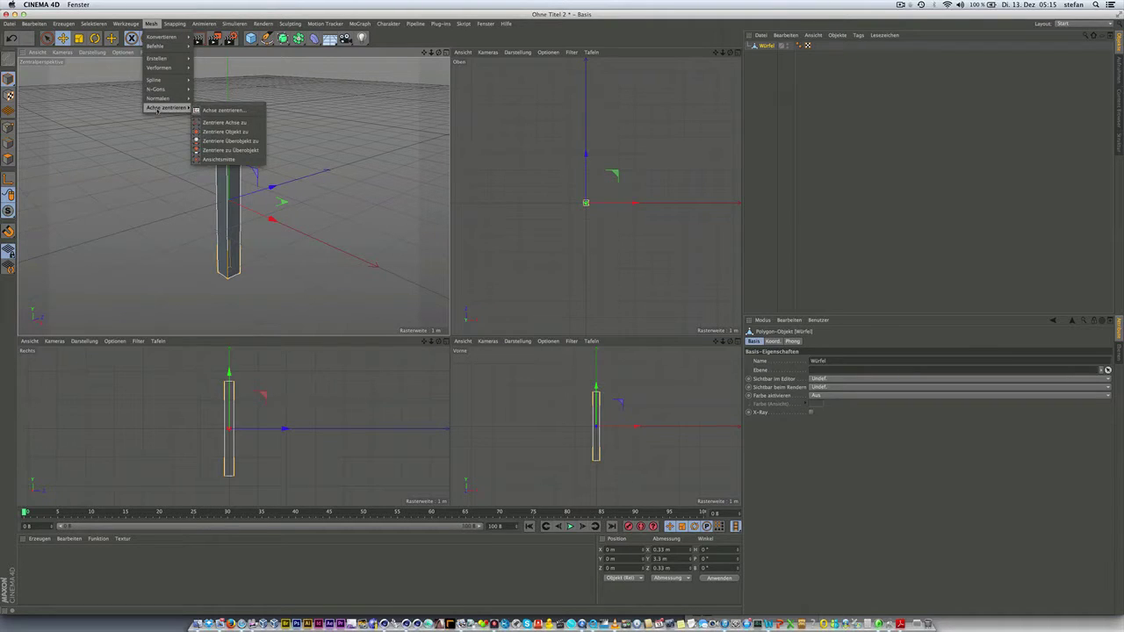
Move the pillar's axis to its base using Achse zentrieren with Y at -100%.
{"action": "left_click", "coordinate": [220, 111]}
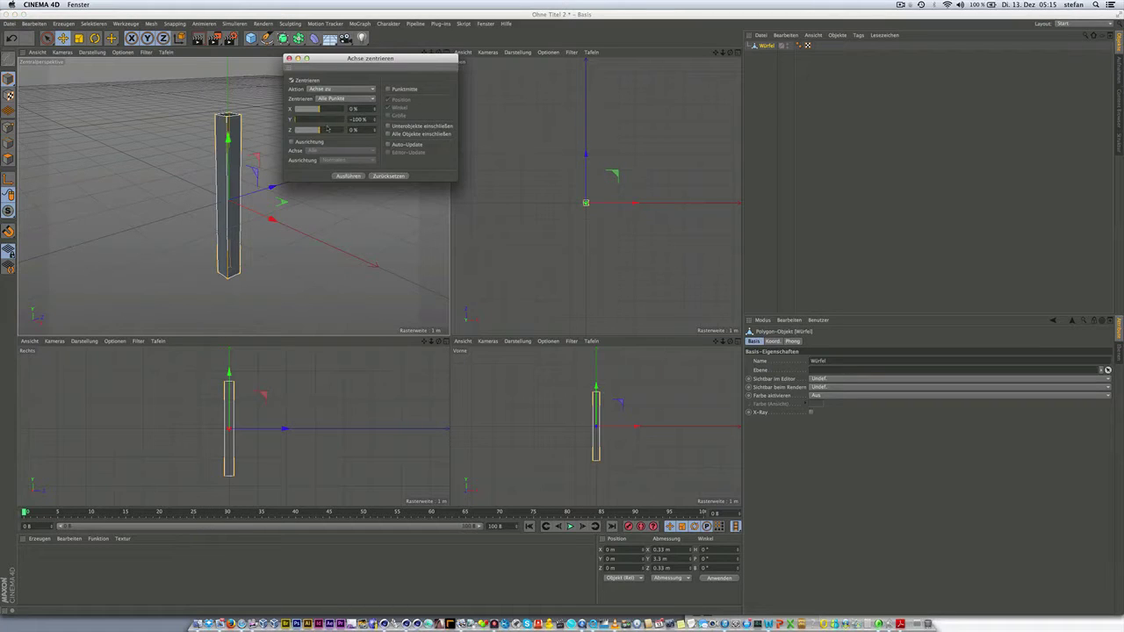
{"action": "mouse_move", "coordinate": [319, 122]}
{"action": "left_mouse_down"}
{"action": "mouse_move", "coordinate": [337, 122]}
{"action": "mouse_move", "coordinate": [320, 122]}
{"action": "left_mouse_up"}
{"action": "left_click_drag", "start_coordinate": [298, 122], "coordinate": [291, 122]}
{"action": "left_click", "coordinate": [347, 176]}
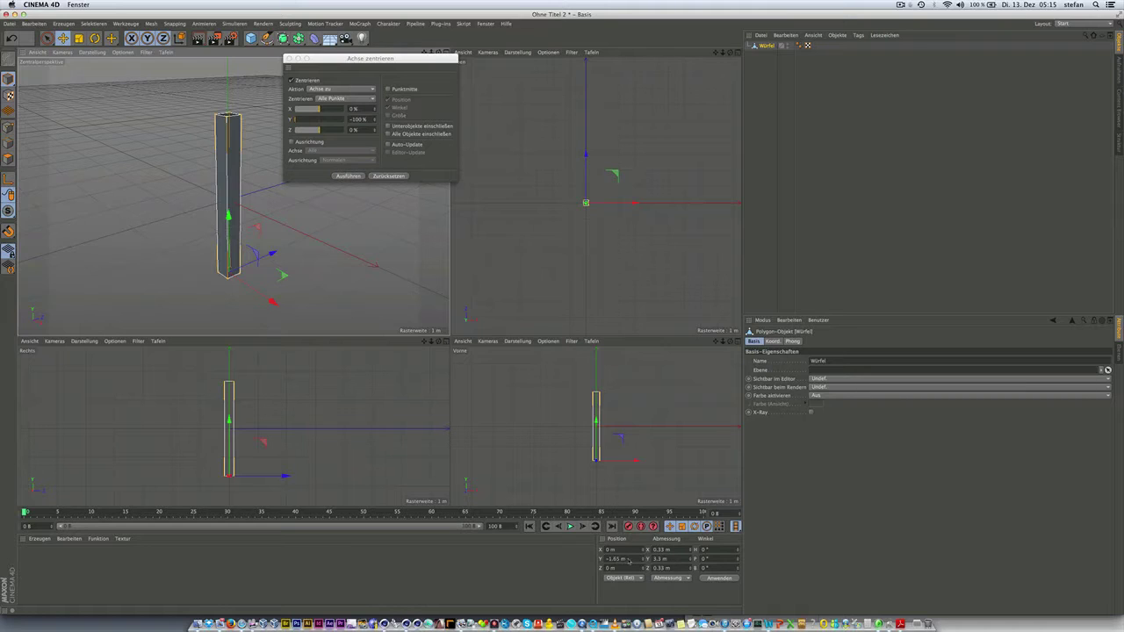
Set the pillar's Position Y to 0 m so it stands on the ground.
{"action": "double_click", "coordinate": [629, 560]}
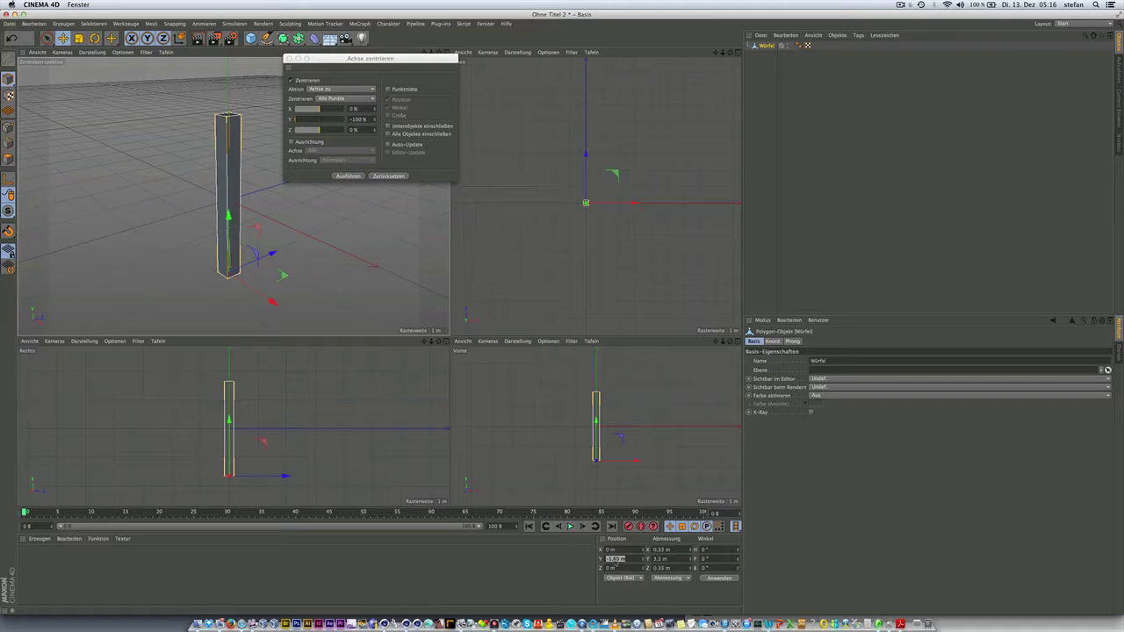
{"action": "type", "text": "0"}
{"action": "left_click", "coordinate": [719, 578]}
{"action": "scroll", "coordinate": [215, 247], "scroll_direction": "down", "scroll_amount": 3}
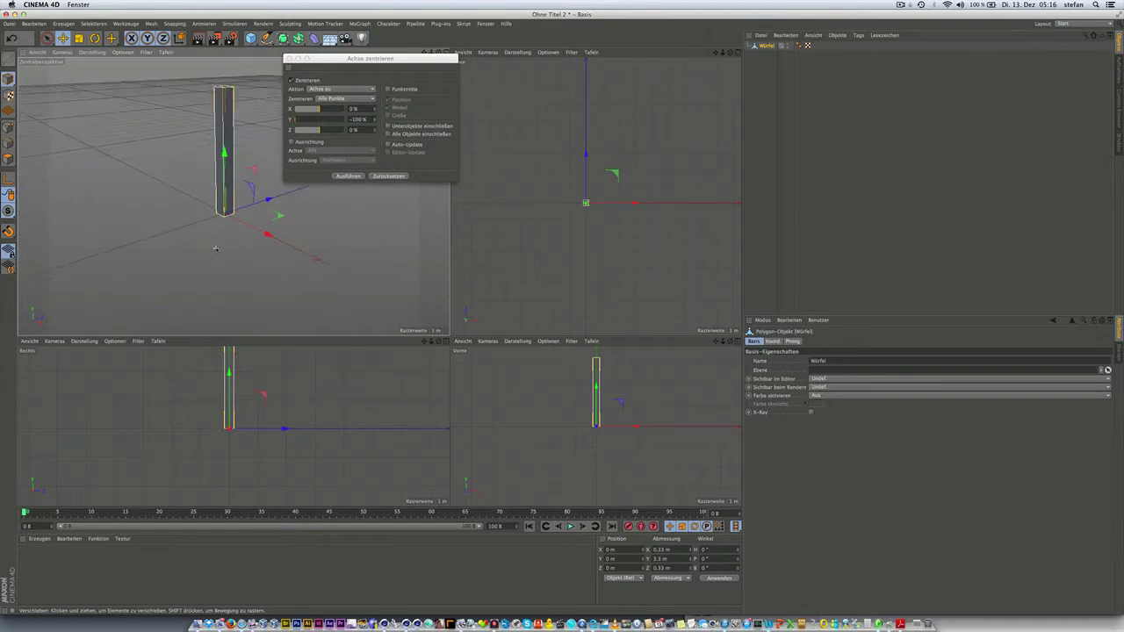
{"action": "left_click_drag", "start_coordinate": [215, 248], "coordinate": [242, 257], "text": "alt"}
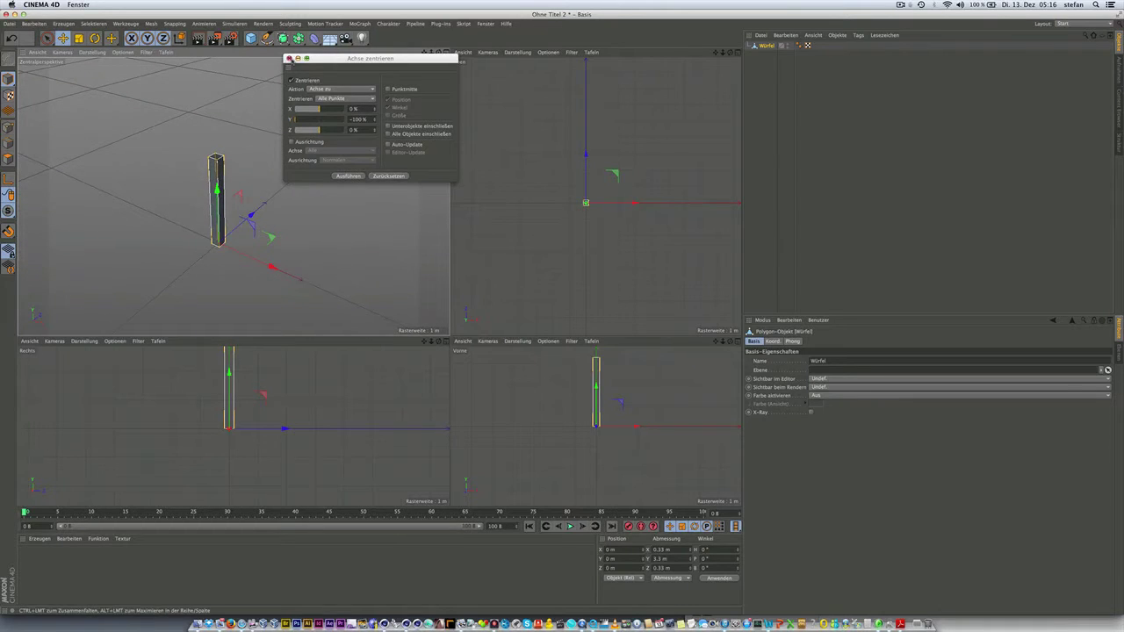
{"action": "left_click", "coordinate": [290, 58]}
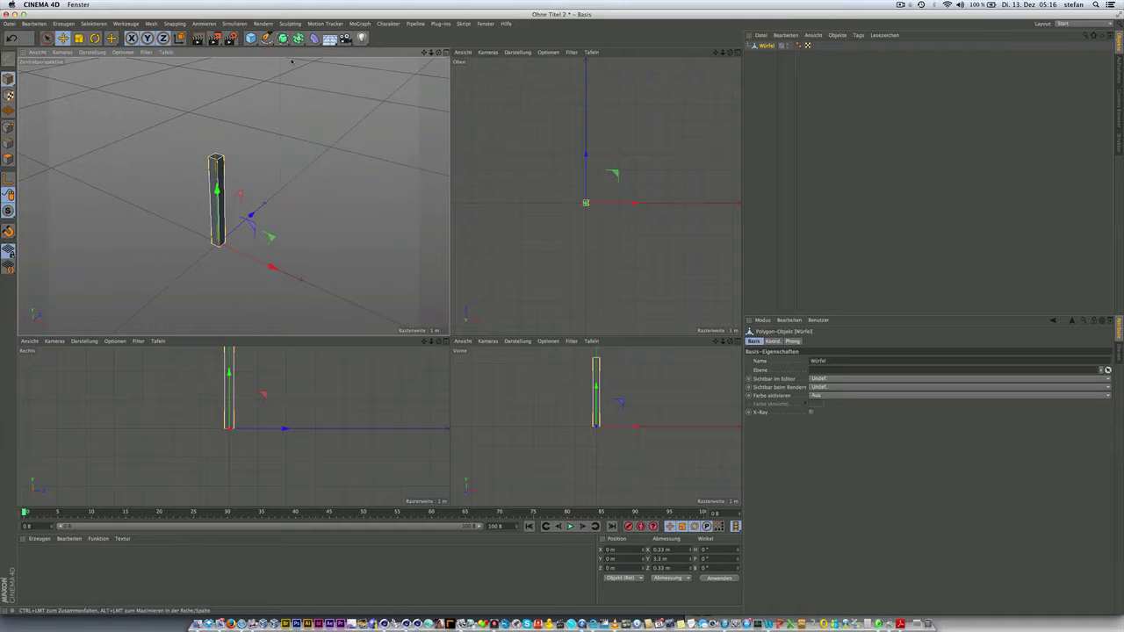
Create a new material, apply it to the Würfel pillar and raise its saturation to 100% red.
{"action": "left_click", "coordinate": [41, 539]}
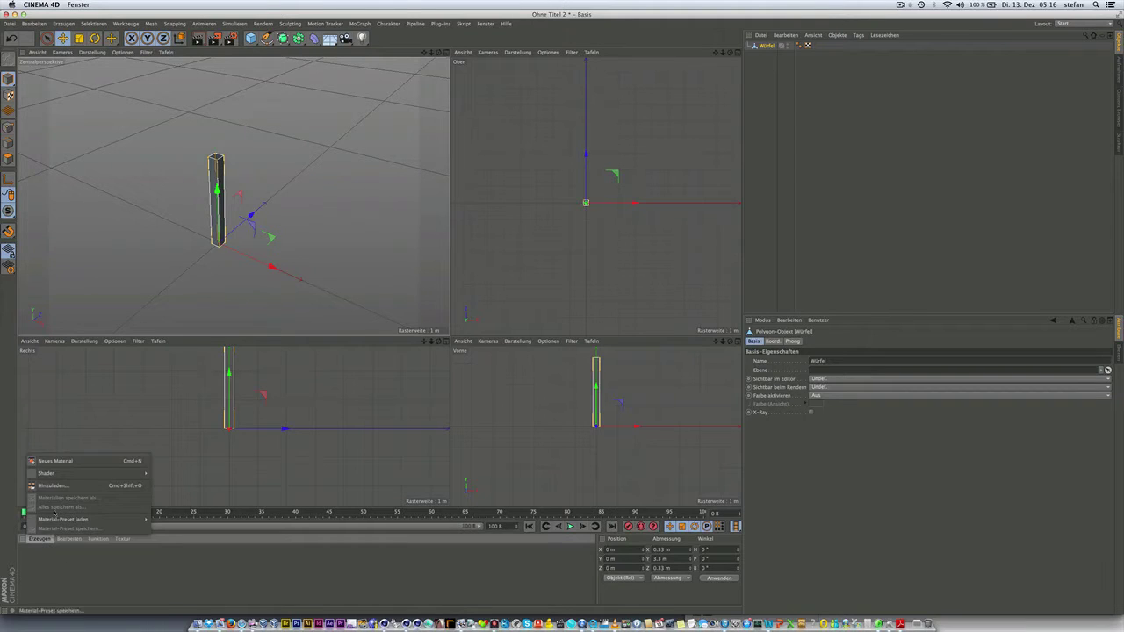
{"action": "left_click", "coordinate": [61, 463]}
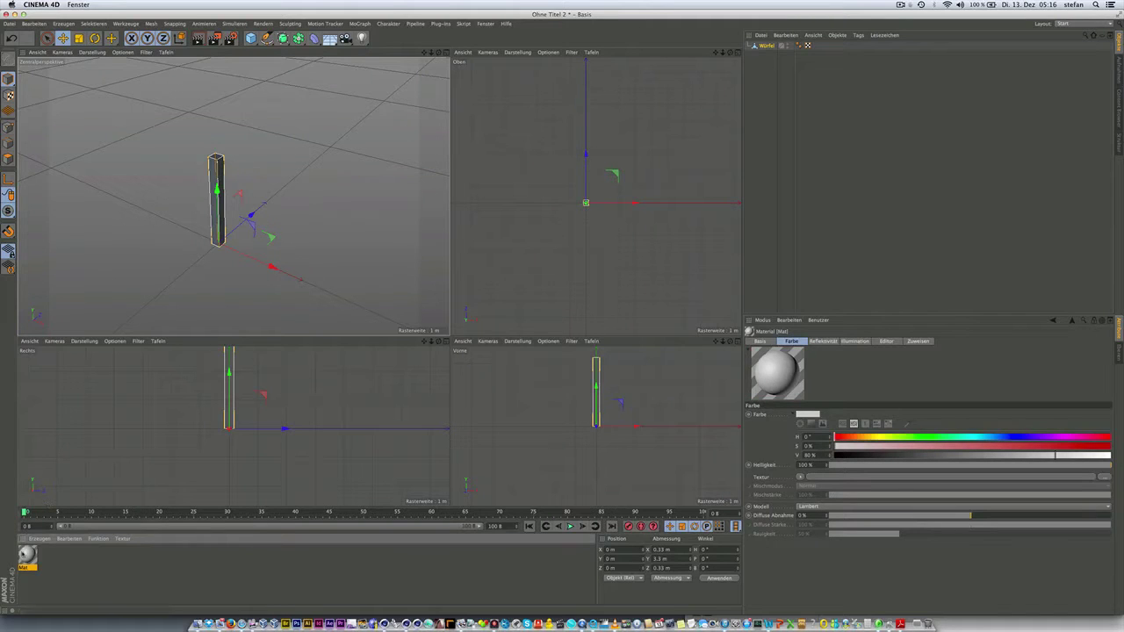
{"action": "left_click_drag", "start_coordinate": [763, 47], "coordinate": [765, 45]}
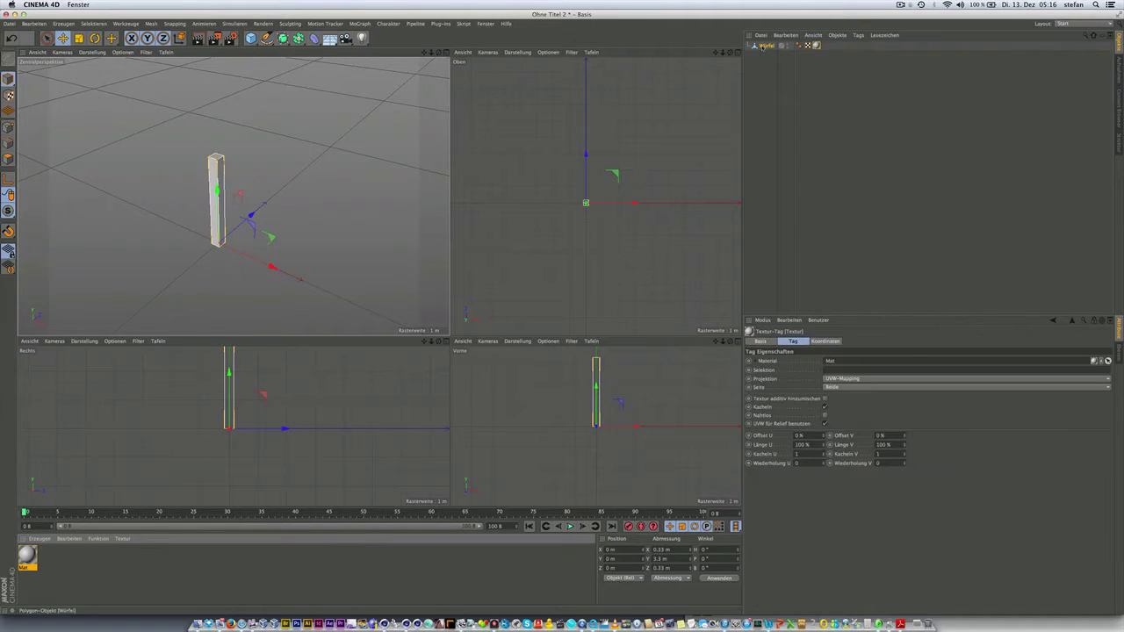
{"action": "double_click", "coordinate": [817, 45]}
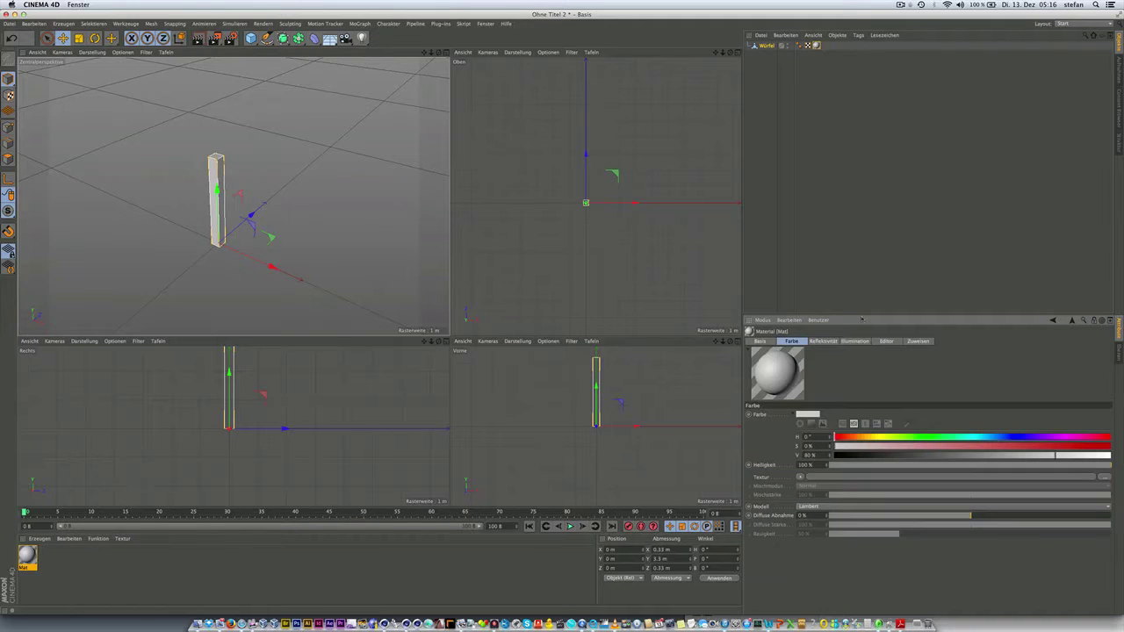
{"action": "left_click_drag", "start_coordinate": [1087, 445], "coordinate": [1096, 446]}
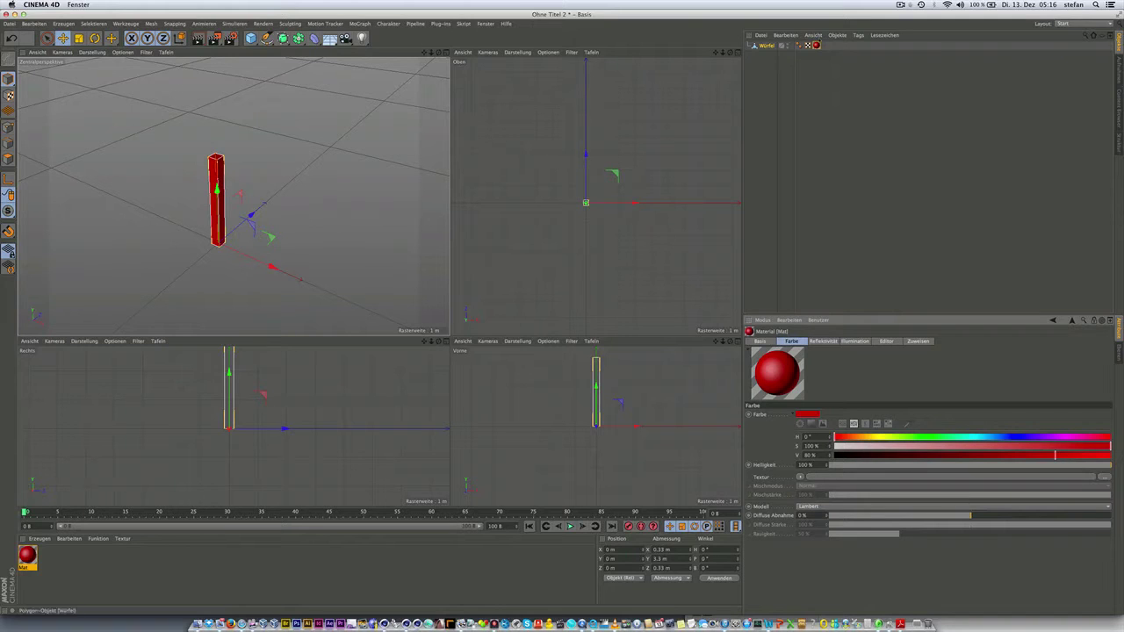
{"action": "left_click", "coordinate": [219, 230]}
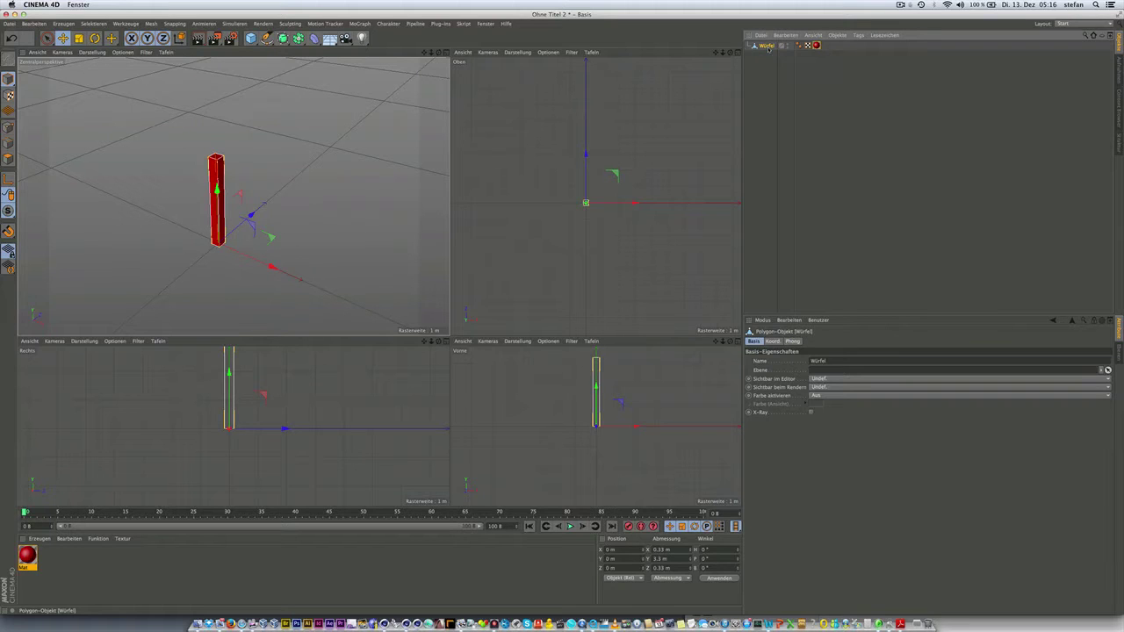
Copy and paste the red pillar and place the copy at Position X -3.3 m.
{"action": "key", "text": "ctrl+c"}
{"action": "key", "text": "ctrl+v"}
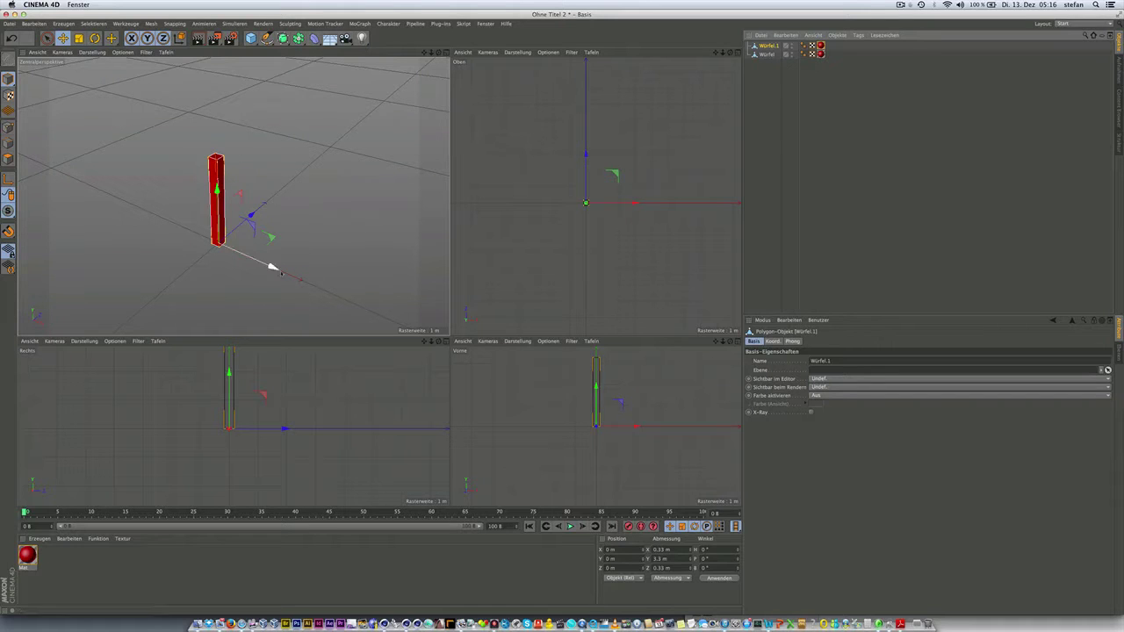
{"action": "left_click_drag", "start_coordinate": [273, 266], "coordinate": [221, 244]}
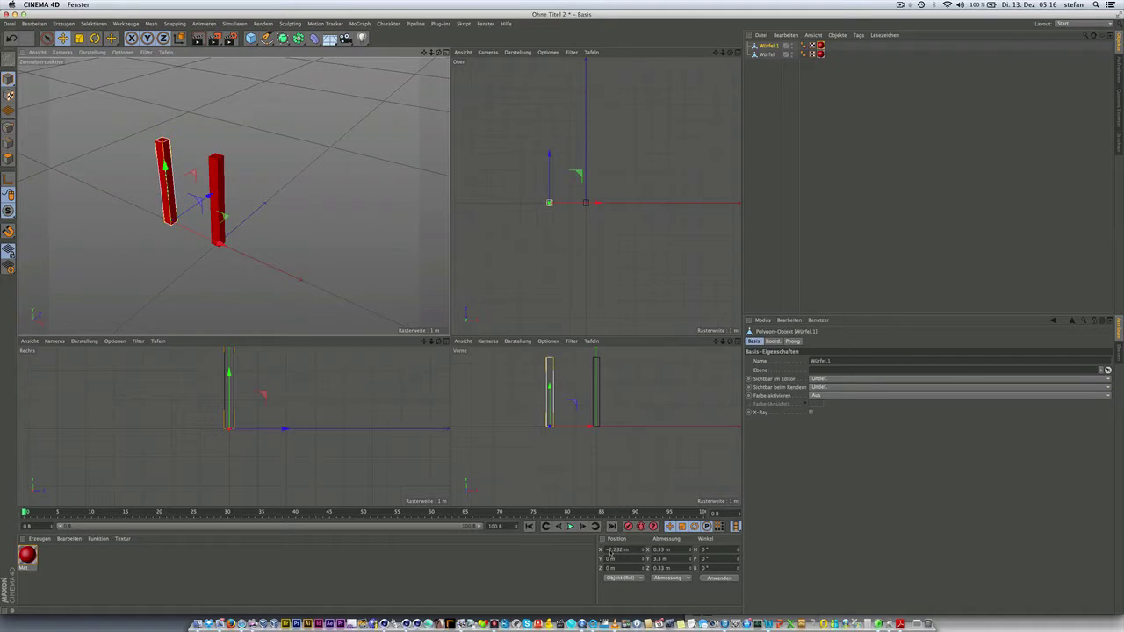
{"action": "double_click", "coordinate": [613, 549]}
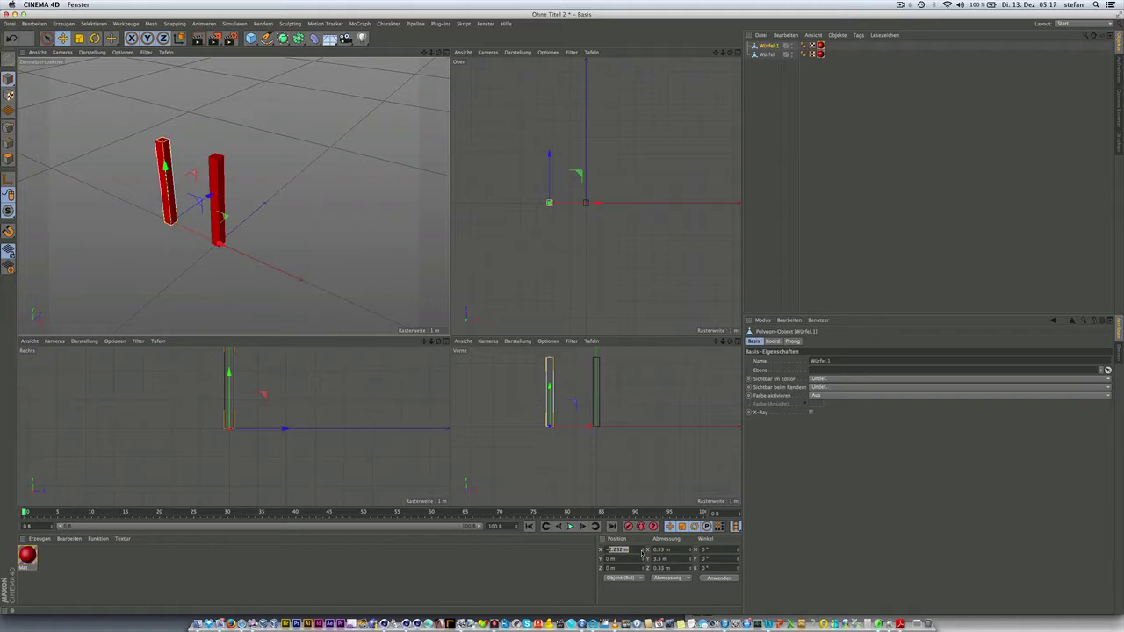
{"action": "type", "text": "-1.3"}
{"action": "key", "text": "Return"}
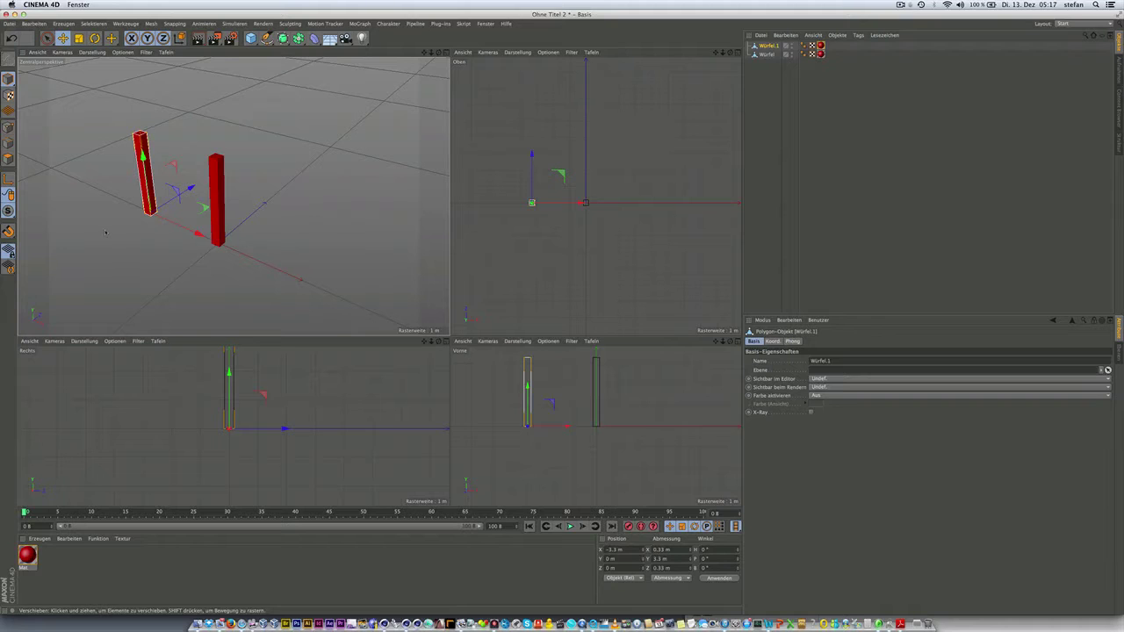
{"action": "left_click", "coordinate": [220, 216]}
Paste another pillar copy at Position X 3.3 m, then select all three pillars.
{"action": "key", "text": "ctrl+c"}
{"action": "key", "text": "ctrl+v"}
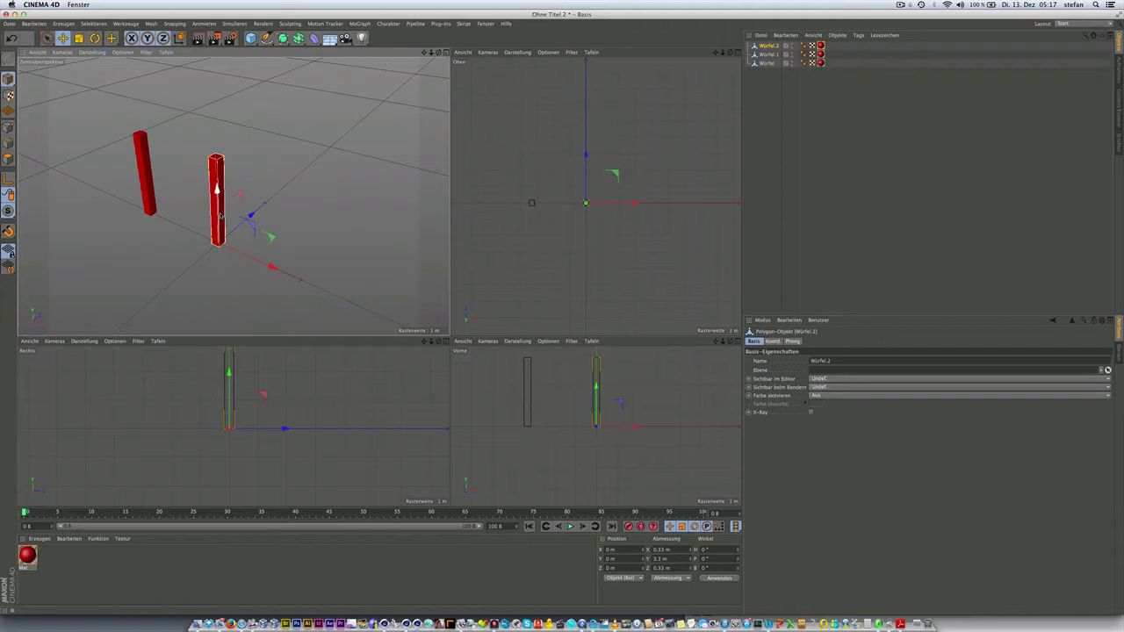
{"action": "left_click", "coordinate": [610, 549]}
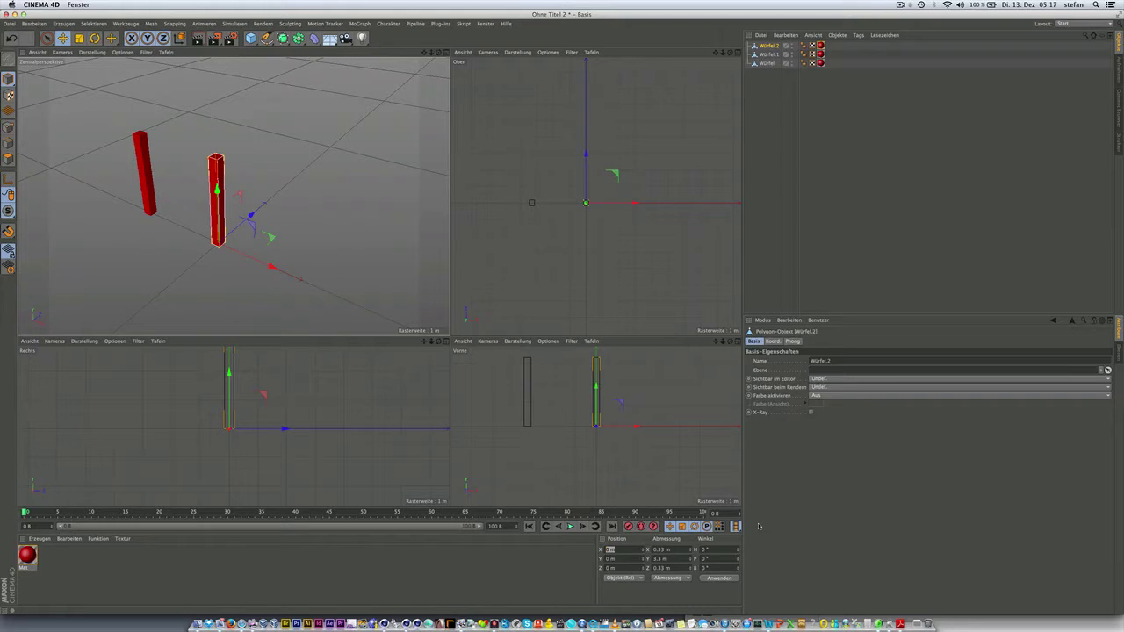
{"action": "key", "text": "BackSpace"}
{"action": "key", "text": "Return"}
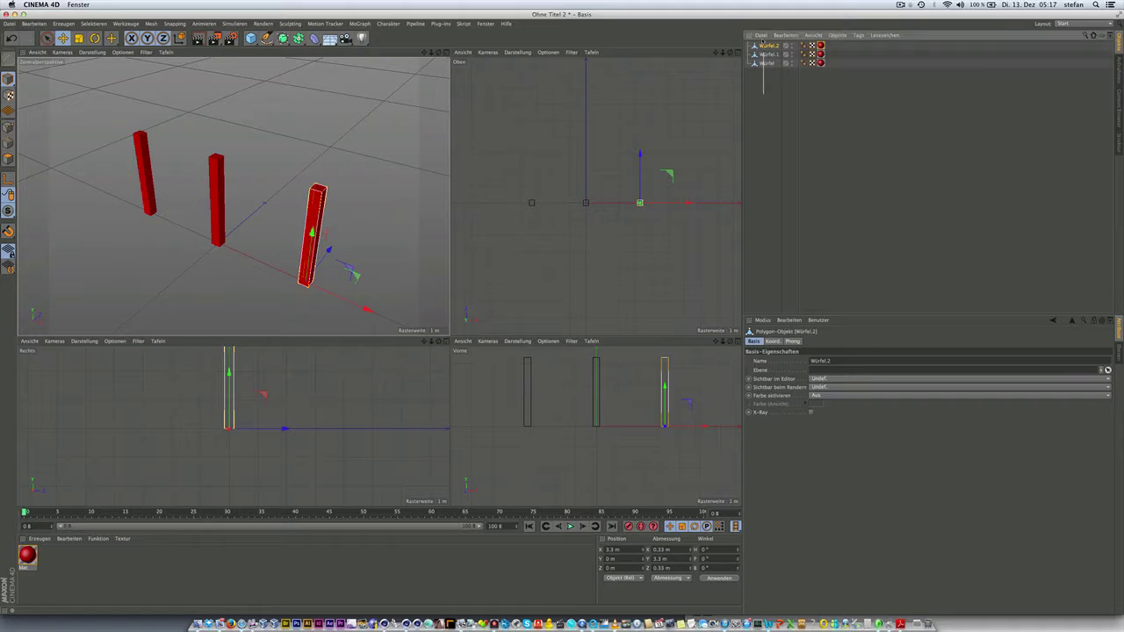
{"action": "key", "text": "ctrl+a"}
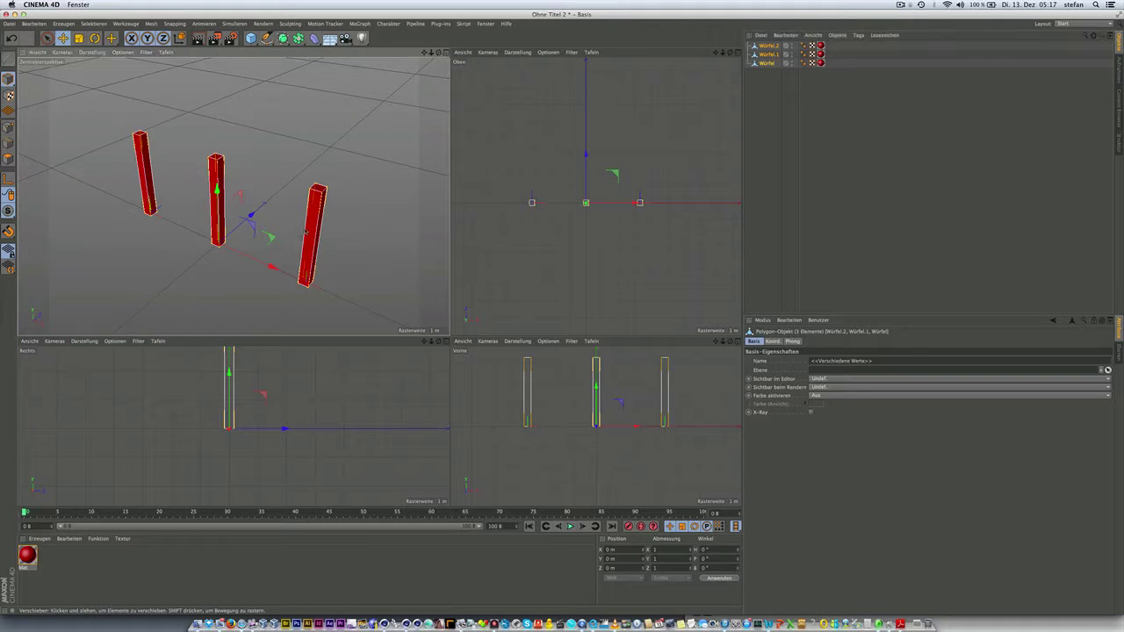
Join the three pillars with Objekte verbinden + Löschen into one object, Würfel.3.
{"action": "left_click_drag", "start_coordinate": [292, 235], "coordinate": [303, 230], "text": "alt"}
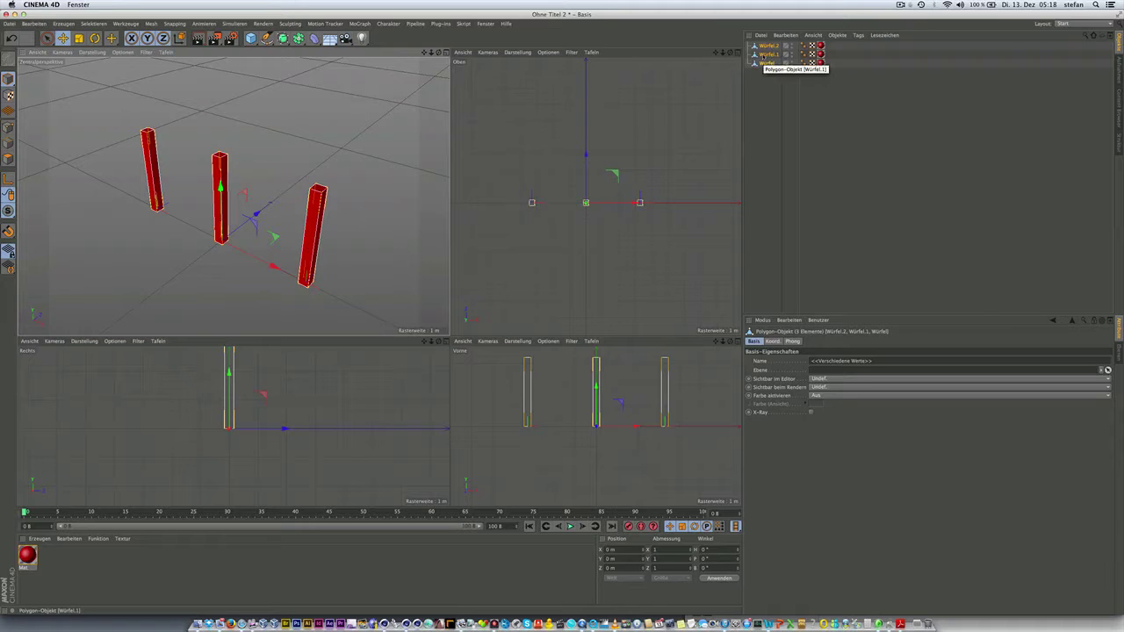
{"action": "right_click", "coordinate": [762, 58]}
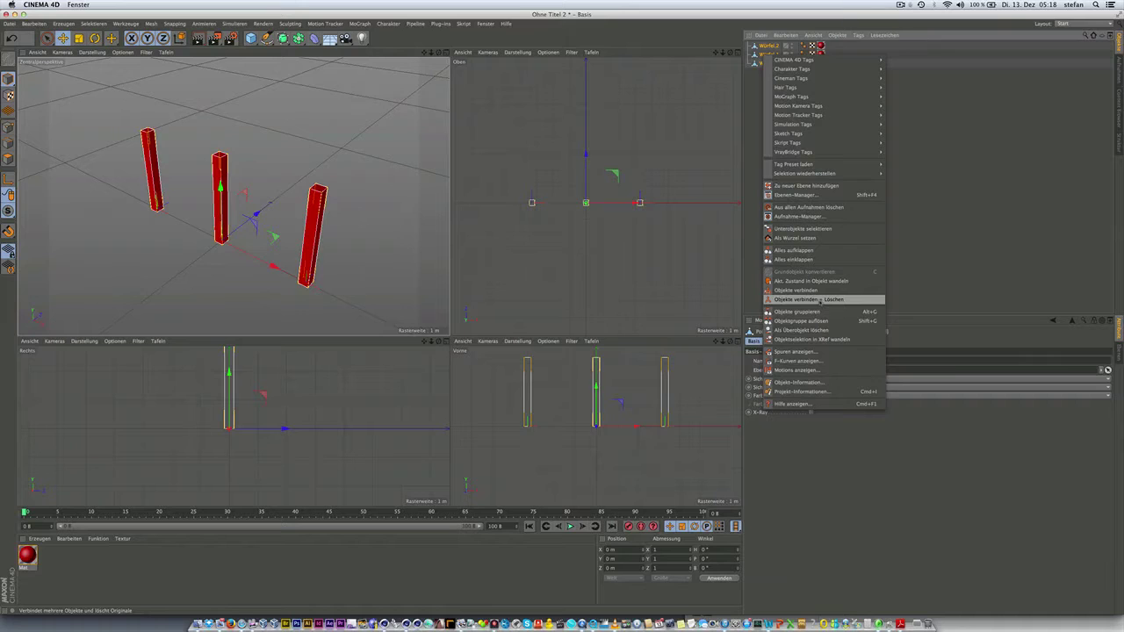
{"action": "left_click", "coordinate": [820, 301]}
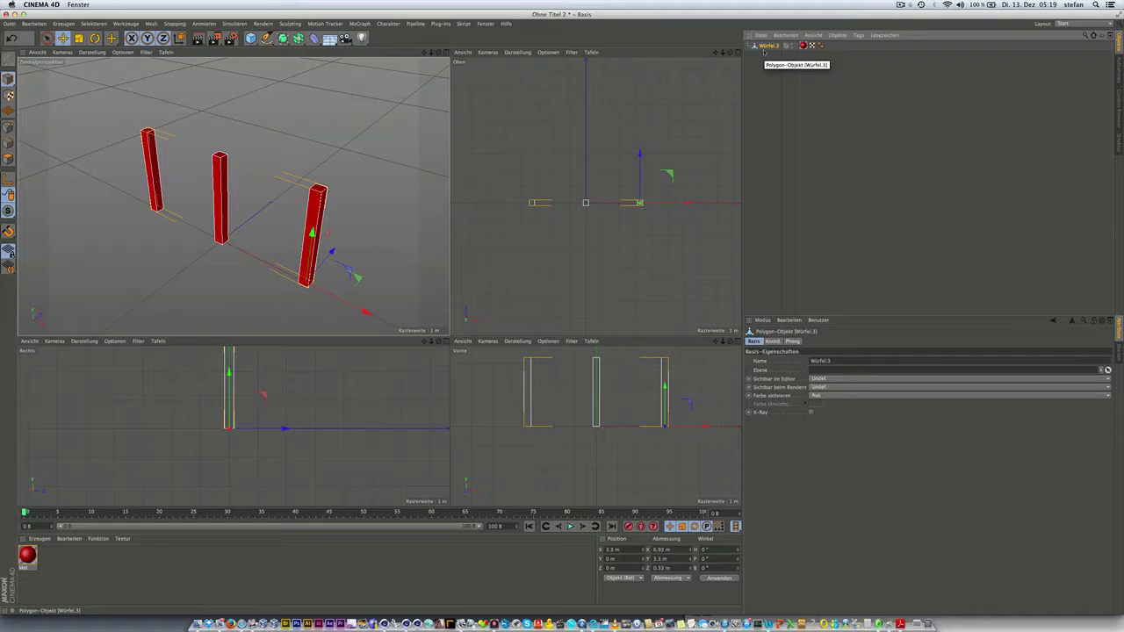
Duplicate the merged row of pillars and set the copy to Position Z 3.3 m.
{"action": "key", "text": "ctrl+z"}
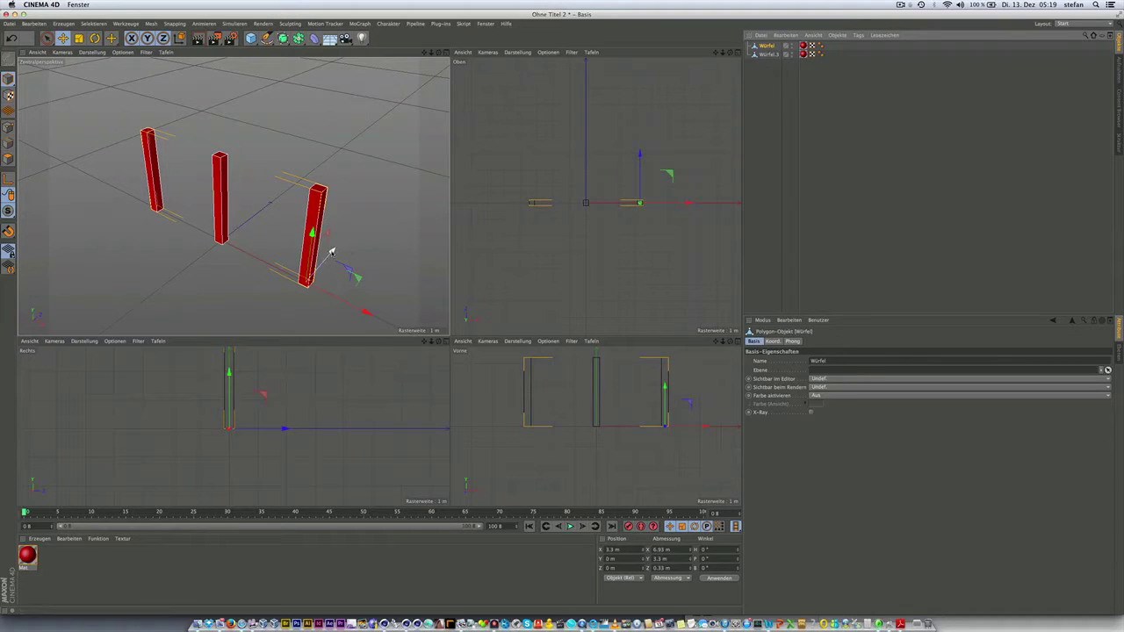
{"action": "left_click_drag", "start_coordinate": [334, 253], "coordinate": [383, 228], "text": "ctrl"}
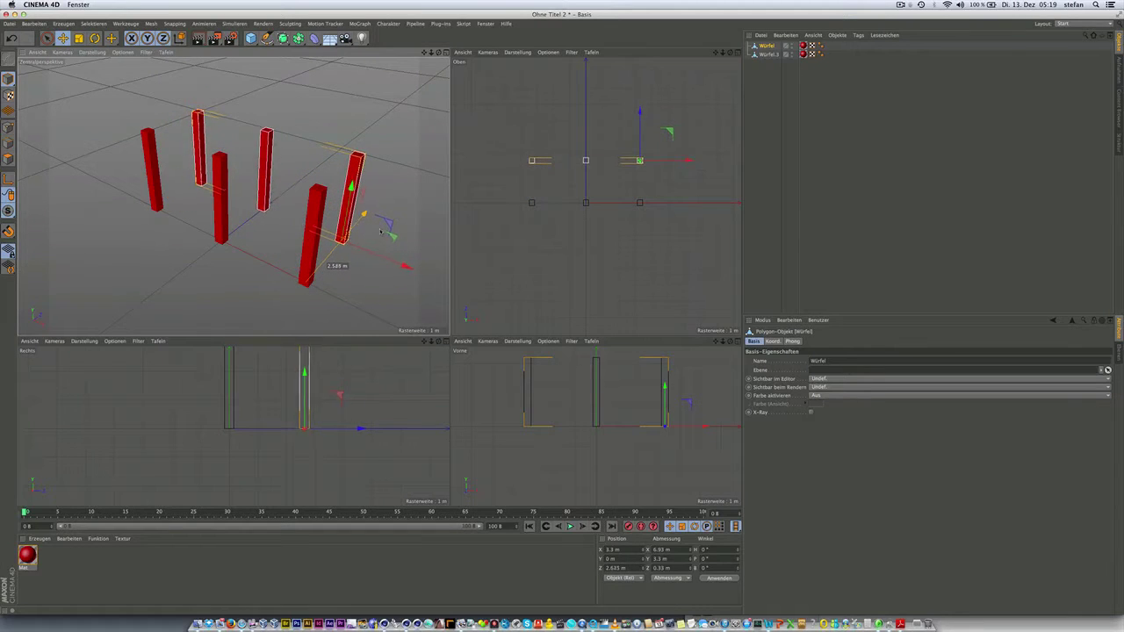
{"action": "left_click_drag", "start_coordinate": [384, 230], "coordinate": [392, 230], "text": "ctrl"}
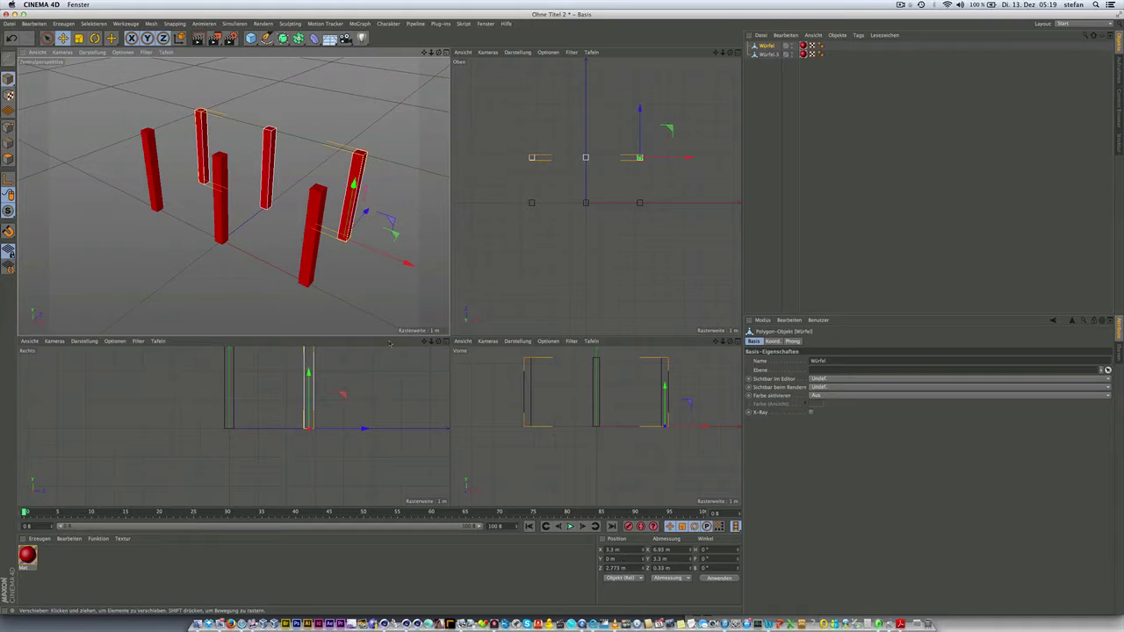
{"action": "mouse_move", "coordinate": [264, 237]}
{"action": "left_mouse_down", "text": "alt"}
{"action": "mouse_move", "coordinate": [285, 252]}
{"action": "mouse_move", "coordinate": [298, 246]}
{"action": "left_mouse_up", "text": "alt"}
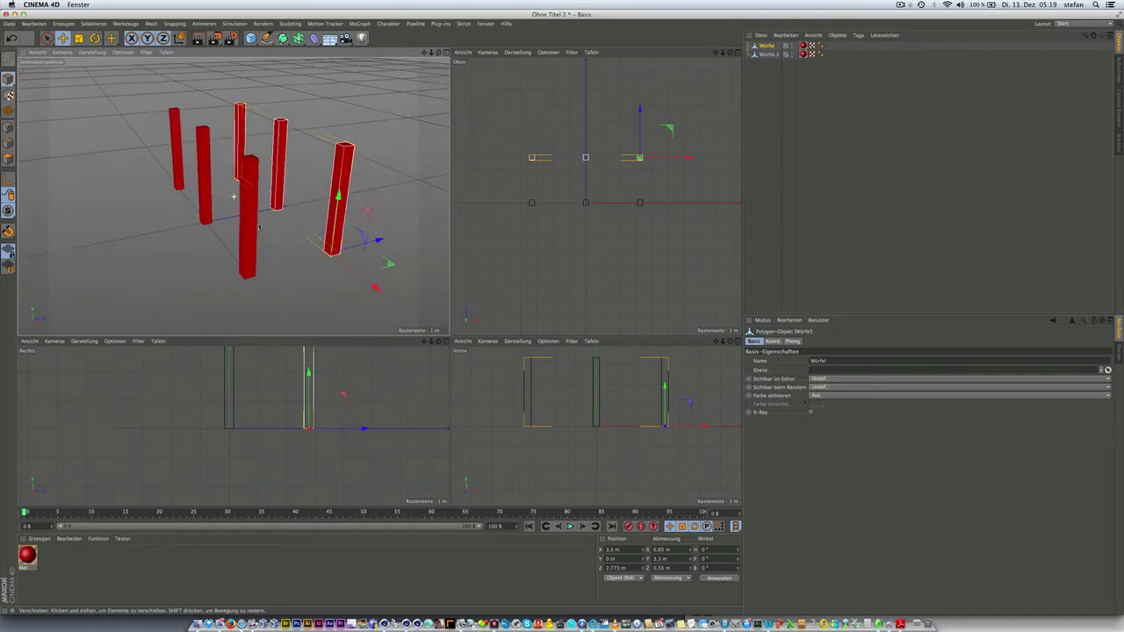
{"action": "left_click", "coordinate": [625, 568]}
{"action": "type", "text": "3.3"}
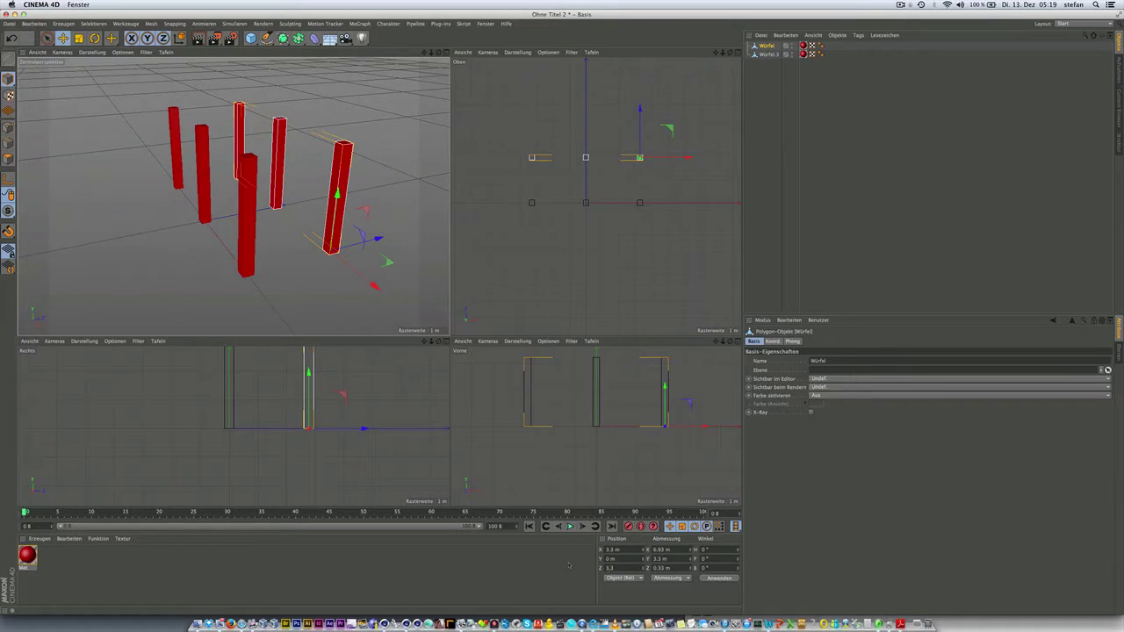
{"action": "key", "text": "Return"}
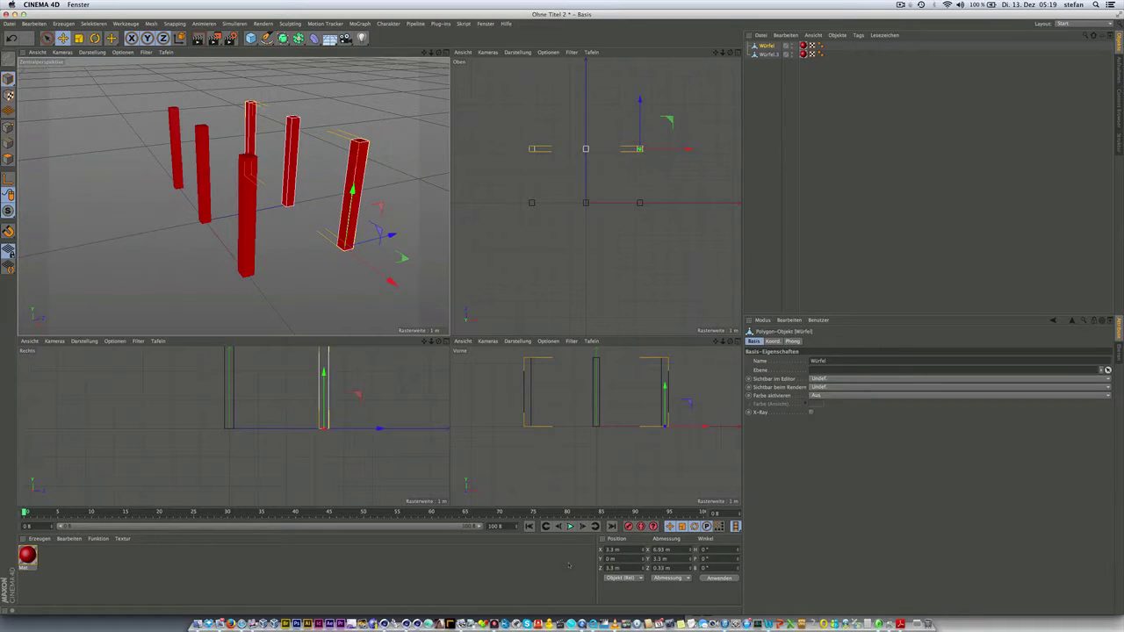
{"action": "mouse_move", "coordinate": [287, 235]}
{"action": "left_mouse_down", "text": "alt"}
{"action": "mouse_move", "coordinate": [207, 225]}
{"action": "mouse_move", "coordinate": [305, 220]}
{"action": "left_mouse_up", "text": "alt"}
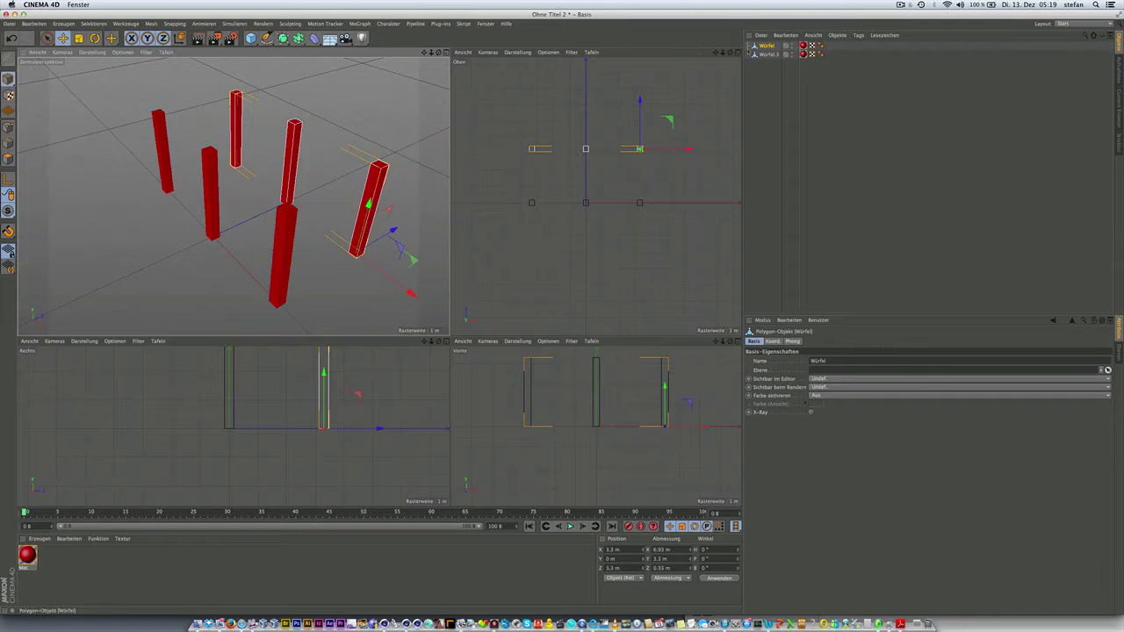
Merge the selected Würfel pillar cubes into a single object, Würfel.1, with Objekte verbinden + Löschen.
{"action": "left_click", "coordinate": [767, 53], "text": "shift"}
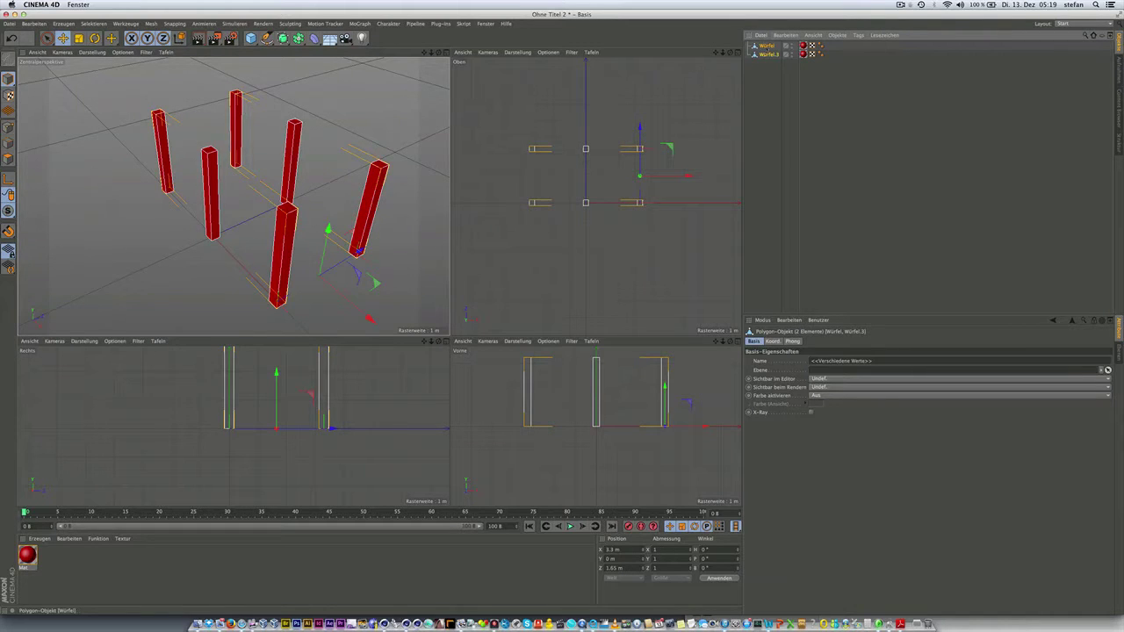
{"action": "right_click", "coordinate": [767, 53]}
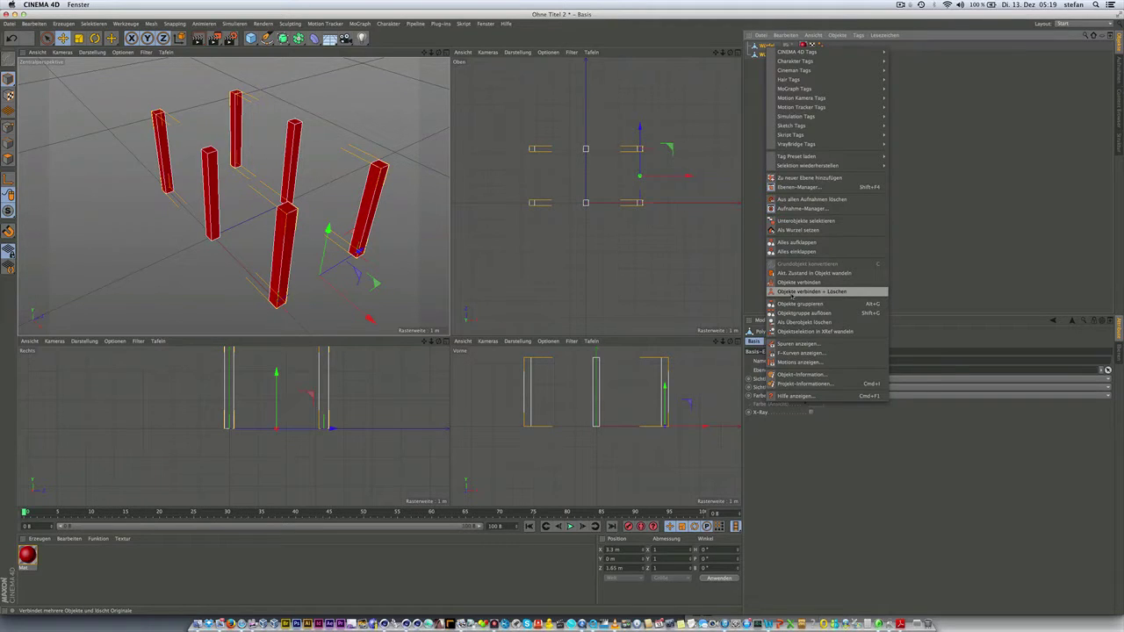
{"action": "left_click", "coordinate": [793, 295]}
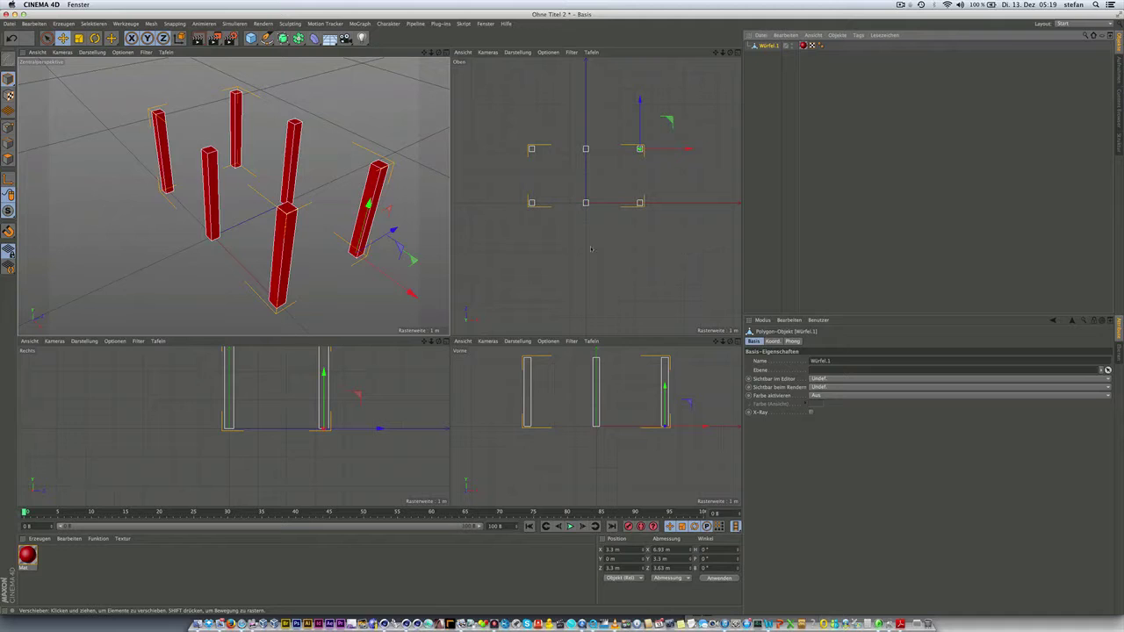
{"action": "scroll", "coordinate": [339, 217], "scroll_direction": "down", "scroll_amount": 2}
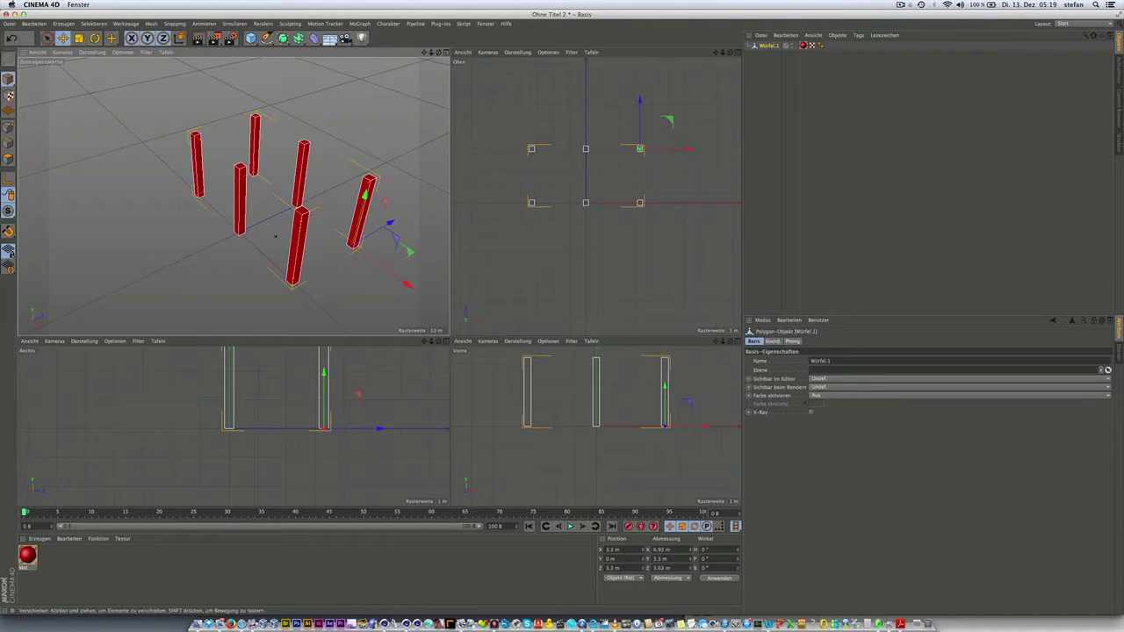
{"action": "mouse_move", "coordinate": [237, 150]}
{"action": "left_mouse_down", "text": "alt"}
{"action": "mouse_move", "coordinate": [232, 196]}
{"action": "mouse_move", "coordinate": [308, 191]}
{"action": "mouse_move", "coordinate": [292, 203]}
{"action": "left_mouse_up", "text": "alt"}
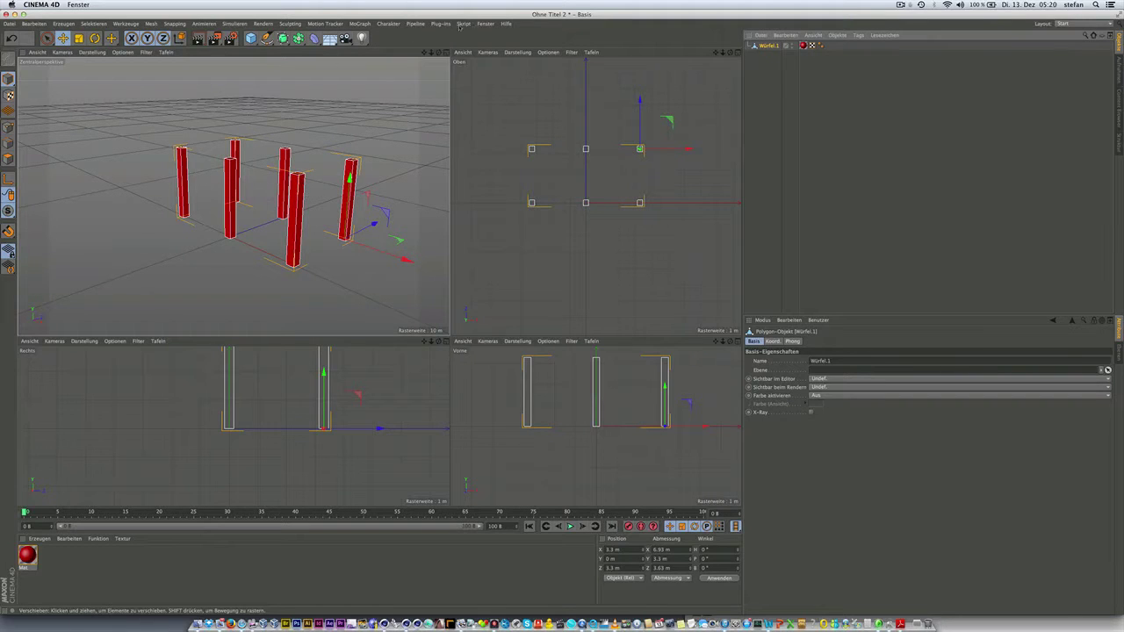
Switch to the AD1-Abschlussaufgabe_KORREKTUR-2.c4d document and orbit around the chair.
{"action": "left_click", "coordinate": [486, 23]}
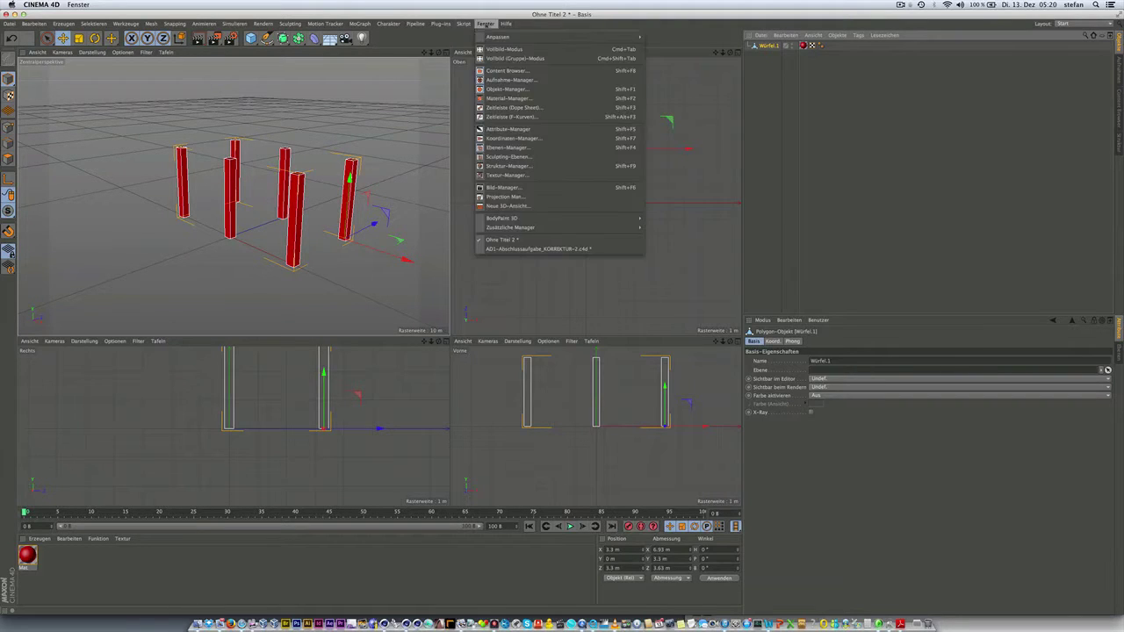
{"action": "left_click", "coordinate": [536, 249]}
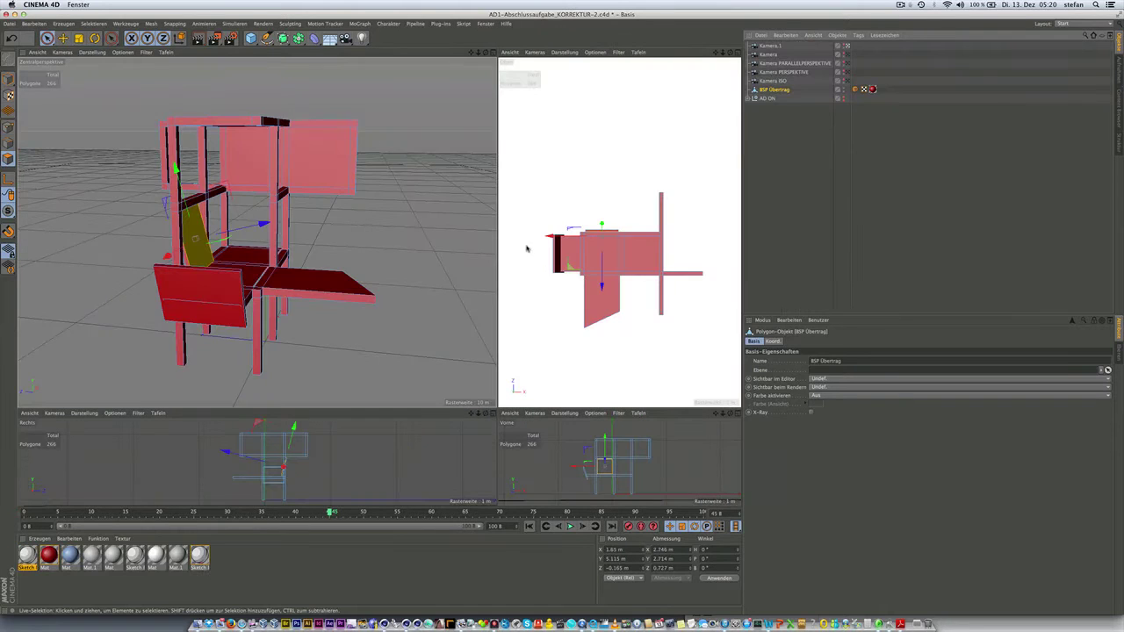
{"action": "mouse_move", "coordinate": [346, 332]}
{"action": "left_mouse_down", "text": "alt"}
{"action": "mouse_move", "coordinate": [265, 304]}
{"action": "mouse_move", "coordinate": [312, 332]}
{"action": "mouse_move", "coordinate": [278, 248]}
{"action": "mouse_move", "coordinate": [285, 283]}
{"action": "left_mouse_up", "text": "alt"}
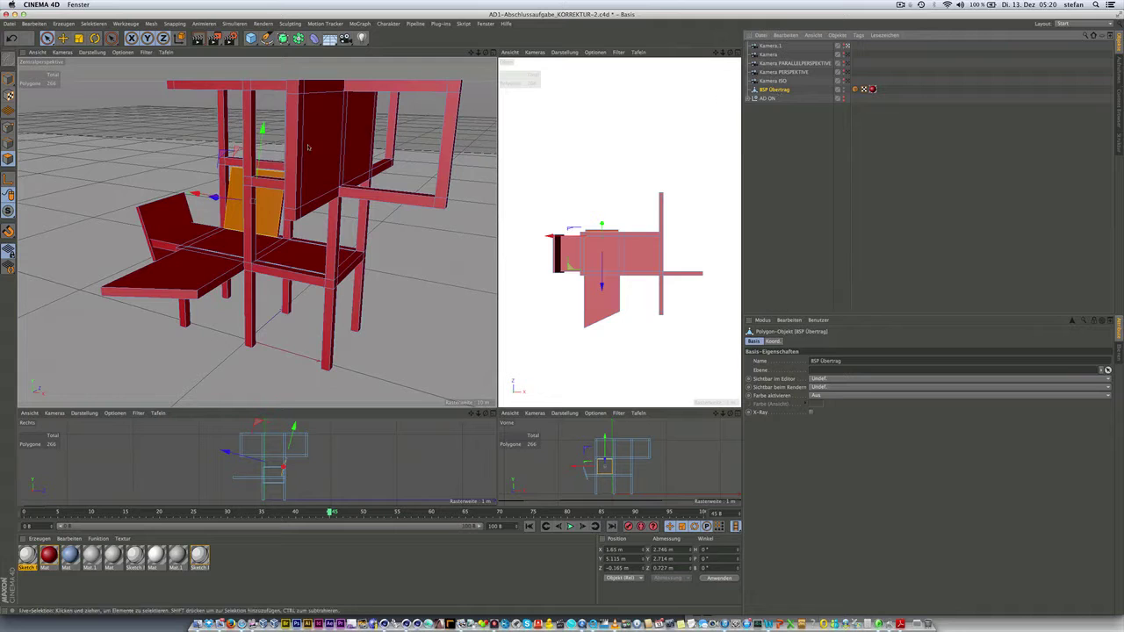
In object mode, test-move the chair, undo the move, and view it from other angles.
{"action": "left_click", "coordinate": [7, 79]}
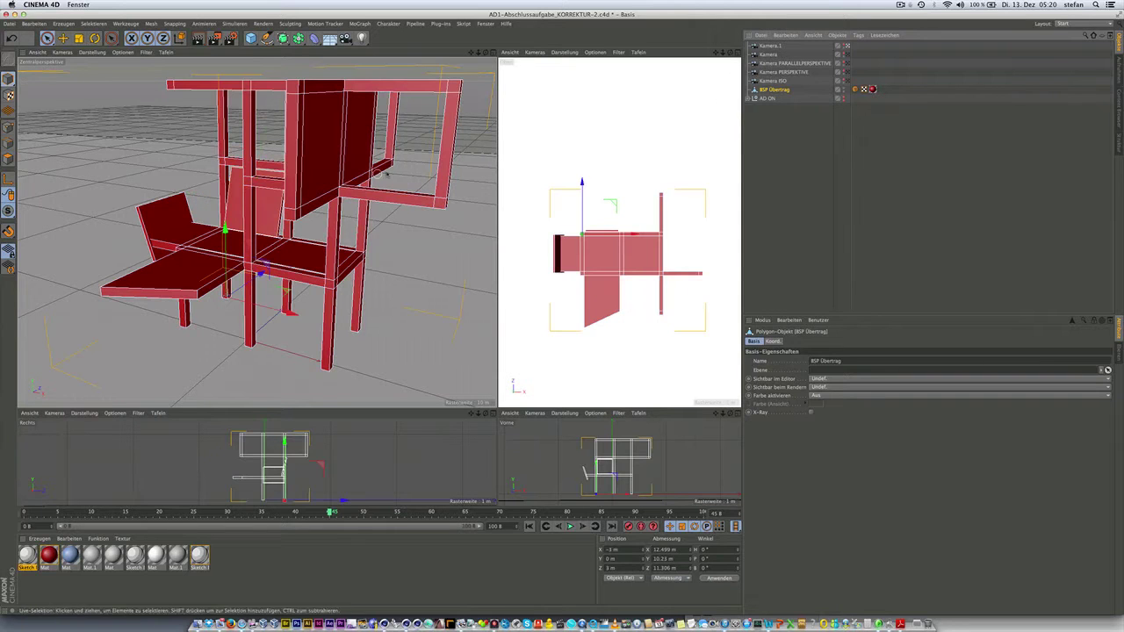
{"action": "mouse_move", "coordinate": [226, 230]}
{"action": "left_mouse_down"}
{"action": "mouse_move", "coordinate": [237, 268]}
{"action": "mouse_move", "coordinate": [235, 224]}
{"action": "left_mouse_up"}
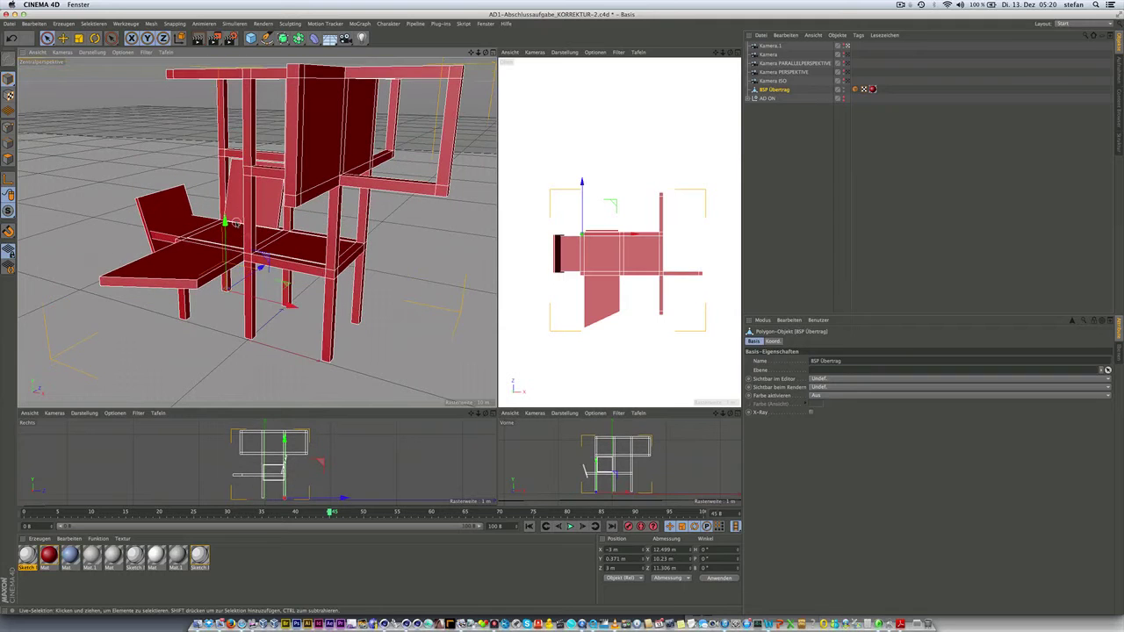
{"action": "key", "text": "ctrl+z"}
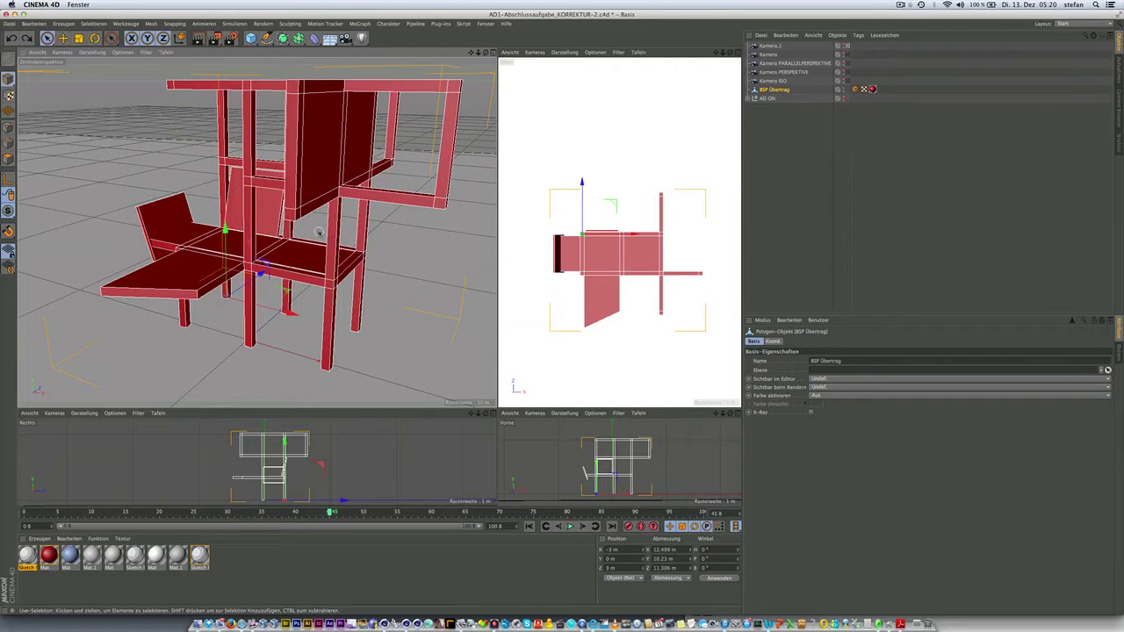
{"action": "left_click_drag", "start_coordinate": [299, 198], "coordinate": [313, 240], "text": "alt"}
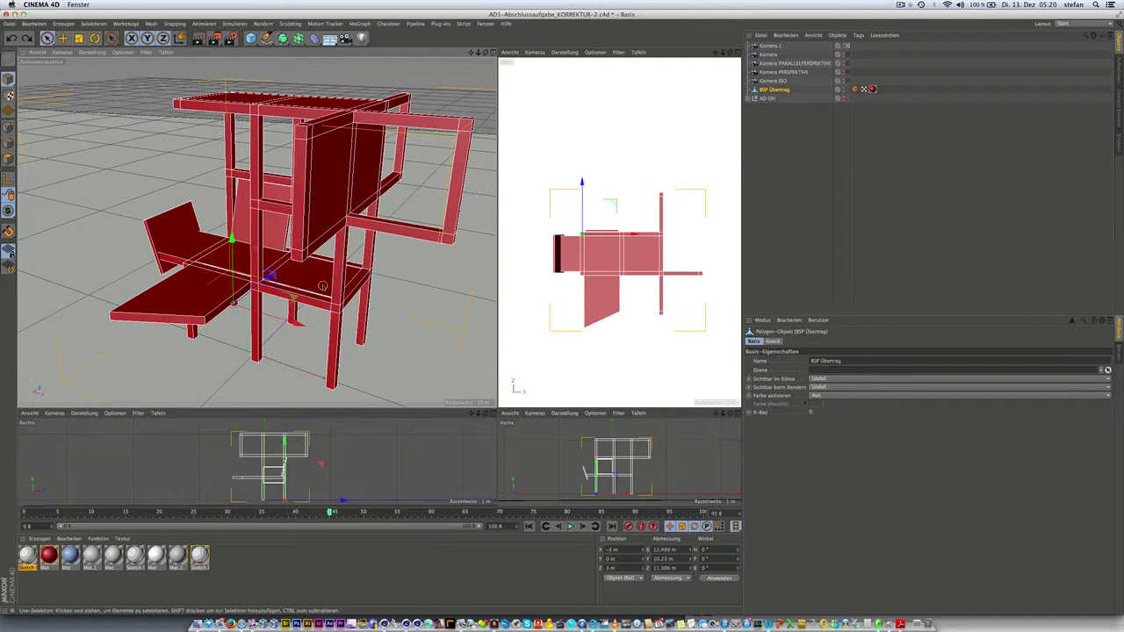
{"action": "mouse_move", "coordinate": [344, 261]}
{"action": "left_mouse_down", "text": "alt"}
{"action": "mouse_move", "coordinate": [391, 271]}
{"action": "mouse_move", "coordinate": [249, 255]}
{"action": "left_mouse_up", "text": "alt"}
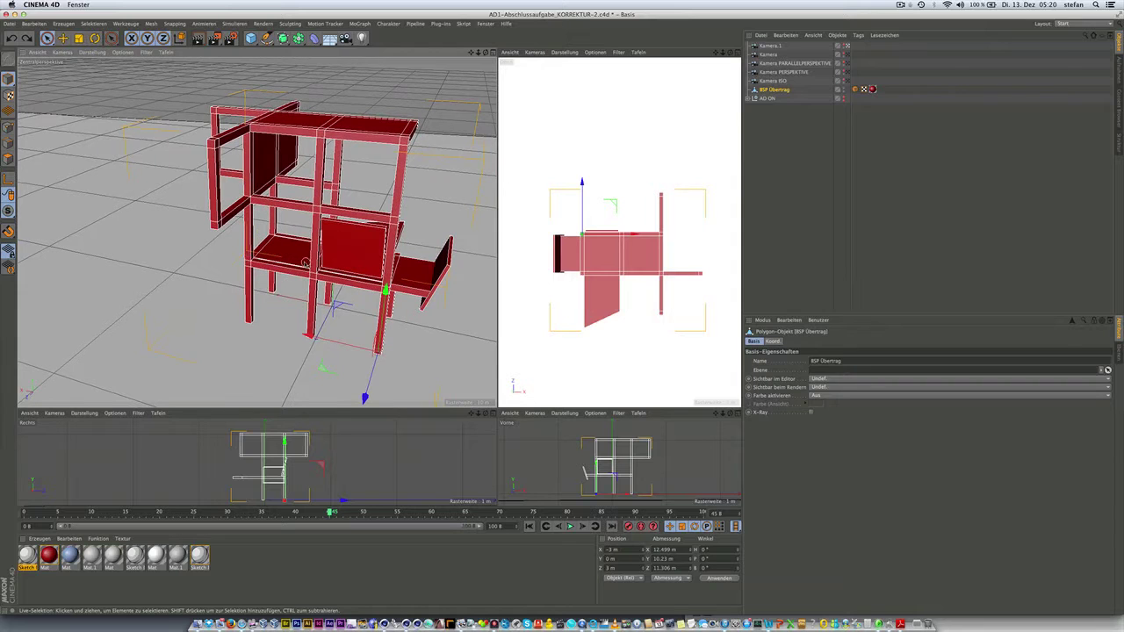
{"action": "left_click", "coordinate": [486, 25]}
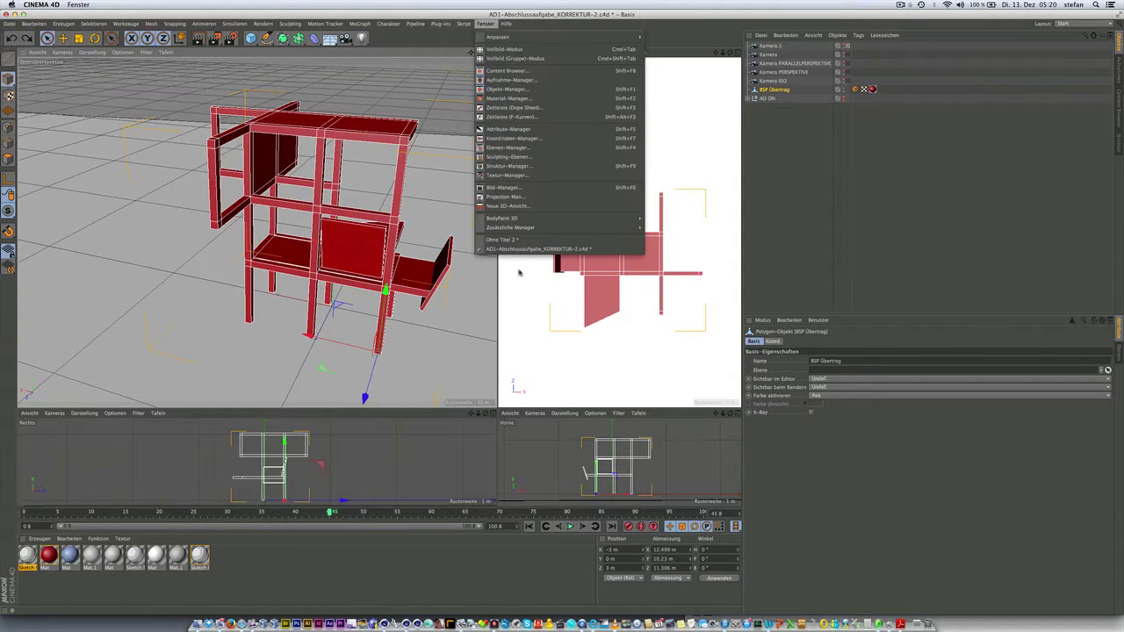
Return to Ohne Titel 2 and set up Rechteck-Selektion in Polygon mode.
{"action": "left_click", "coordinate": [533, 241]}
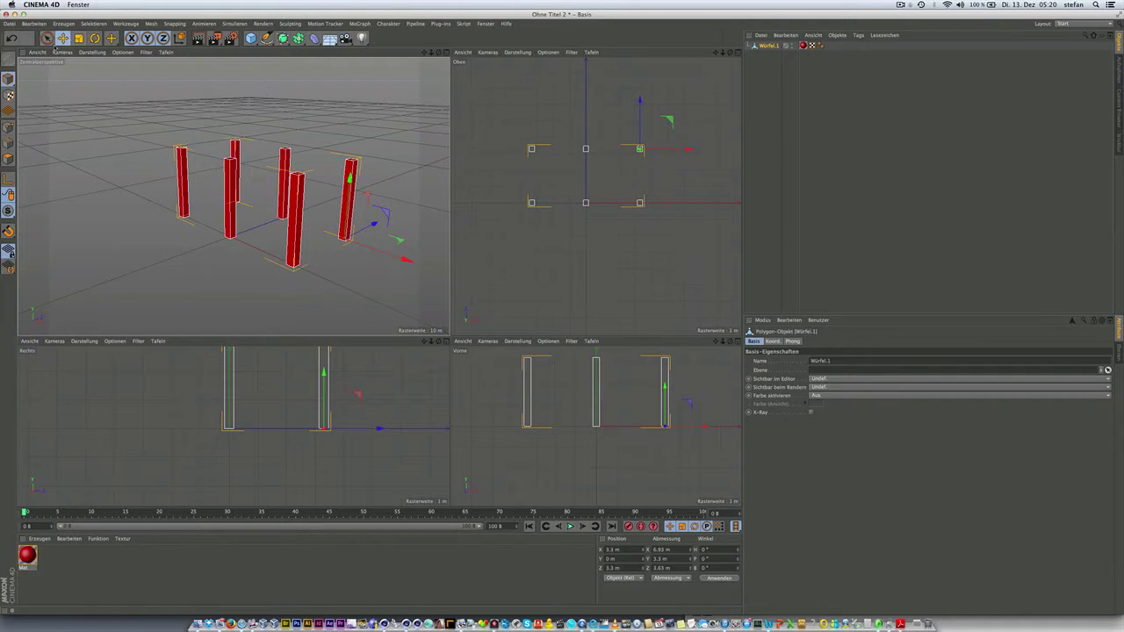
{"action": "left_click_drag", "start_coordinate": [47, 40], "coordinate": [78, 69]}
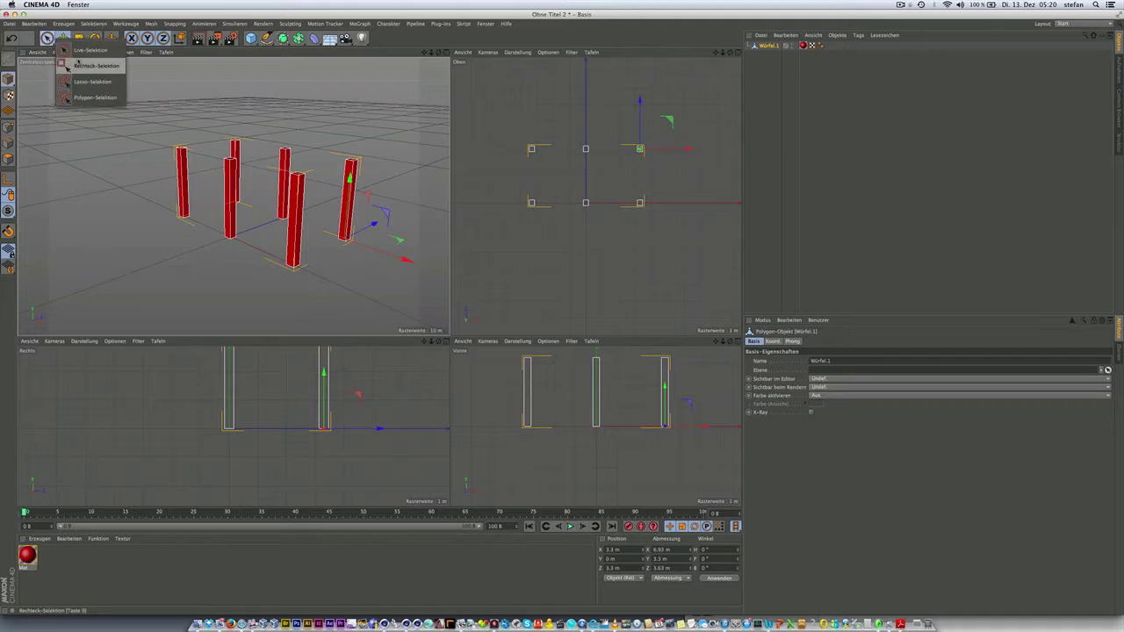
{"action": "left_click", "coordinate": [79, 68]}
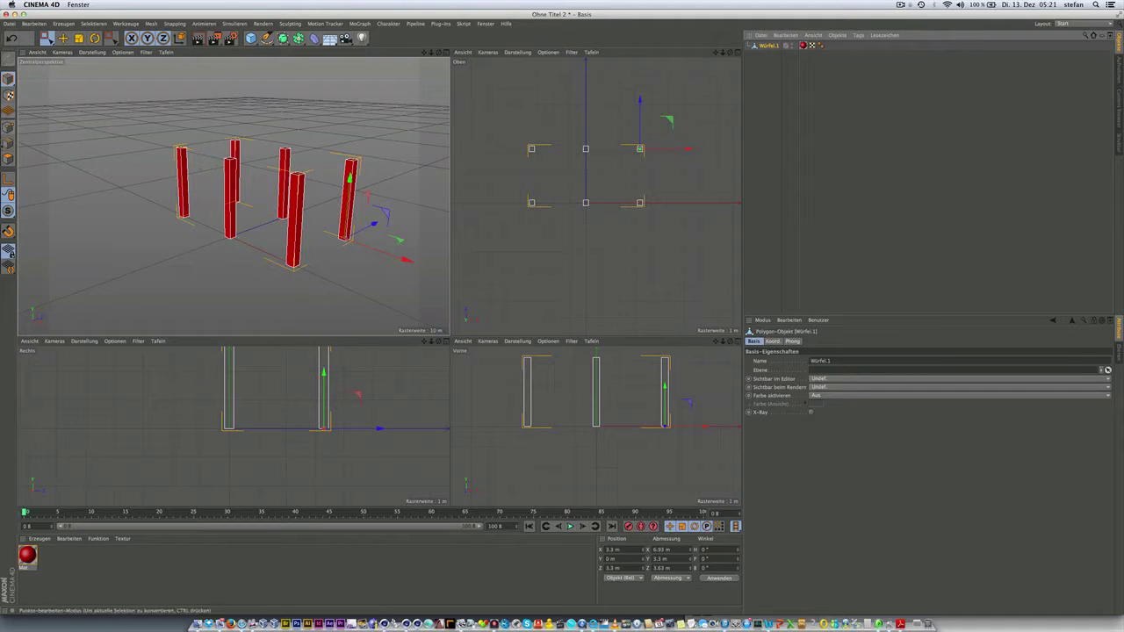
{"action": "left_click", "coordinate": [9, 159]}
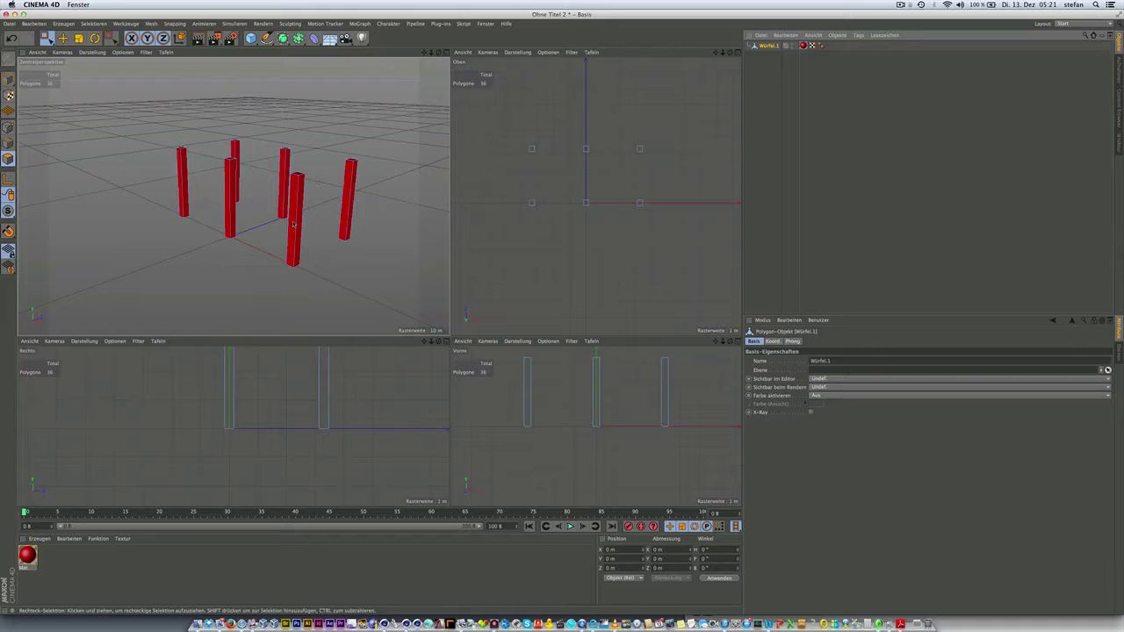
Rectangle-select the top faces of all six pillars from a low frontal view.
{"action": "left_click_drag", "start_coordinate": [283, 205], "coordinate": [269, 200], "text": "alt"}
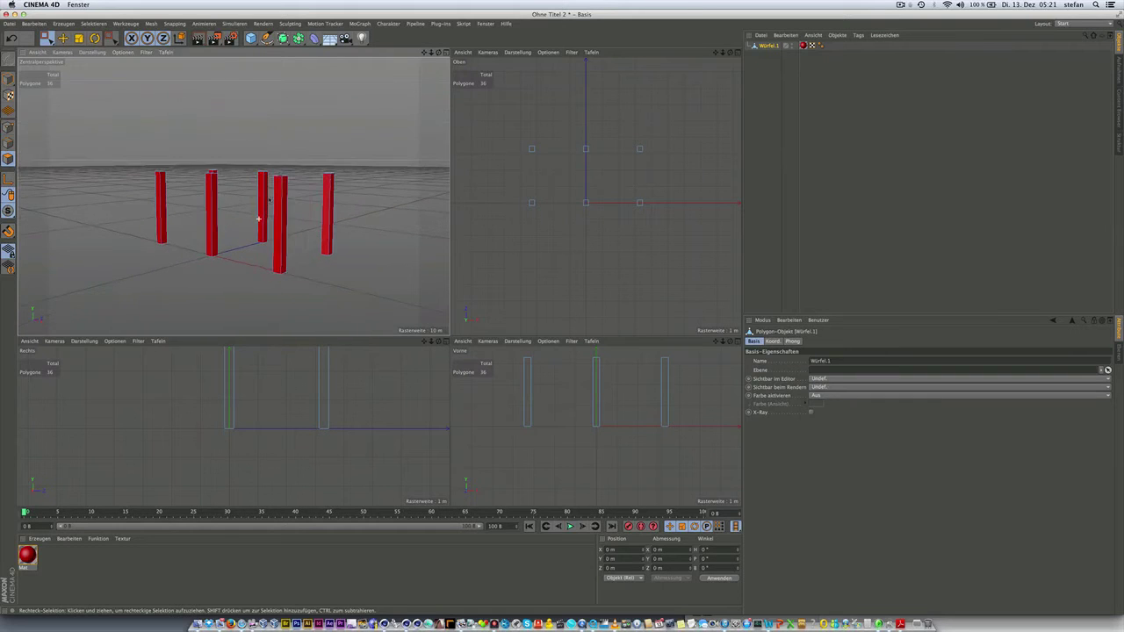
{"action": "left_click_drag", "start_coordinate": [137, 140], "coordinate": [345, 198]}
{"action": "mouse_move", "coordinate": [180, 184]}
{"action": "left_mouse_down", "text": "alt"}
{"action": "mouse_move", "coordinate": [226, 246]}
{"action": "mouse_move", "coordinate": [232, 210]}
{"action": "left_mouse_up", "text": "alt"}
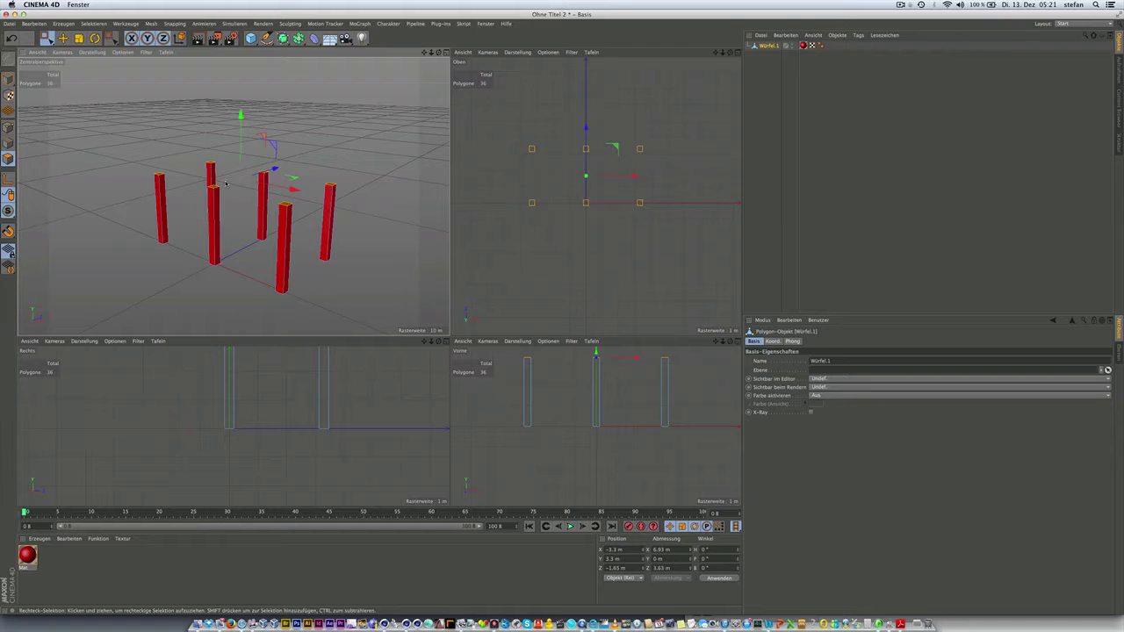
{"action": "scroll", "coordinate": [225, 183], "scroll_direction": "up", "scroll_amount": 2}
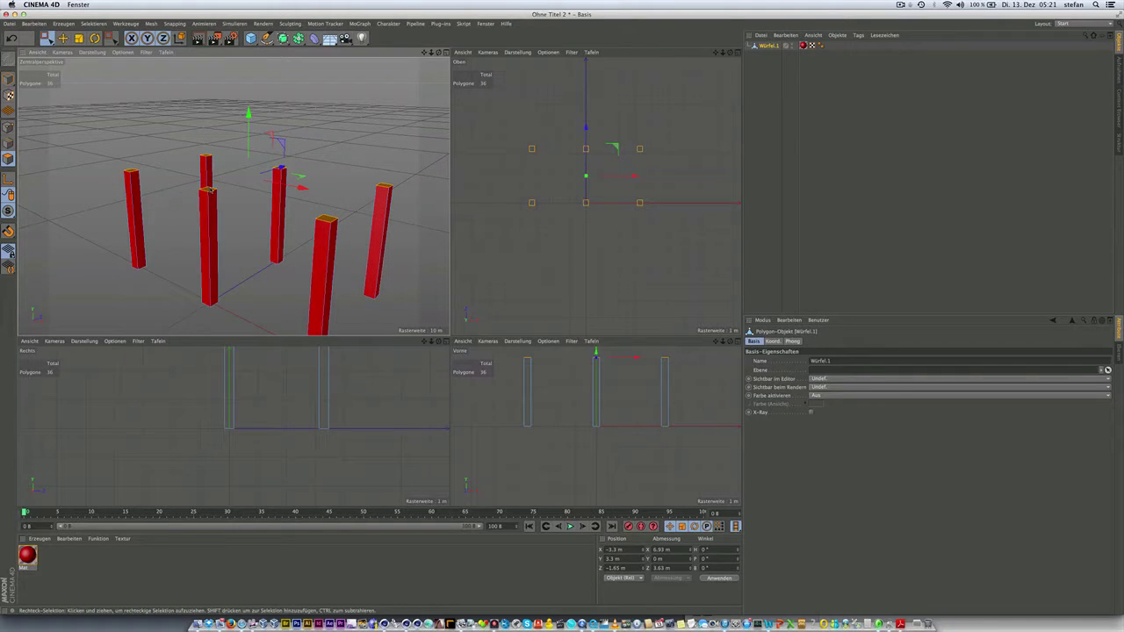
Extrude the selected pillar top faces upward by 0.33 m with Extrudieren and Zuweisen.
{"action": "right_click", "coordinate": [210, 190]}
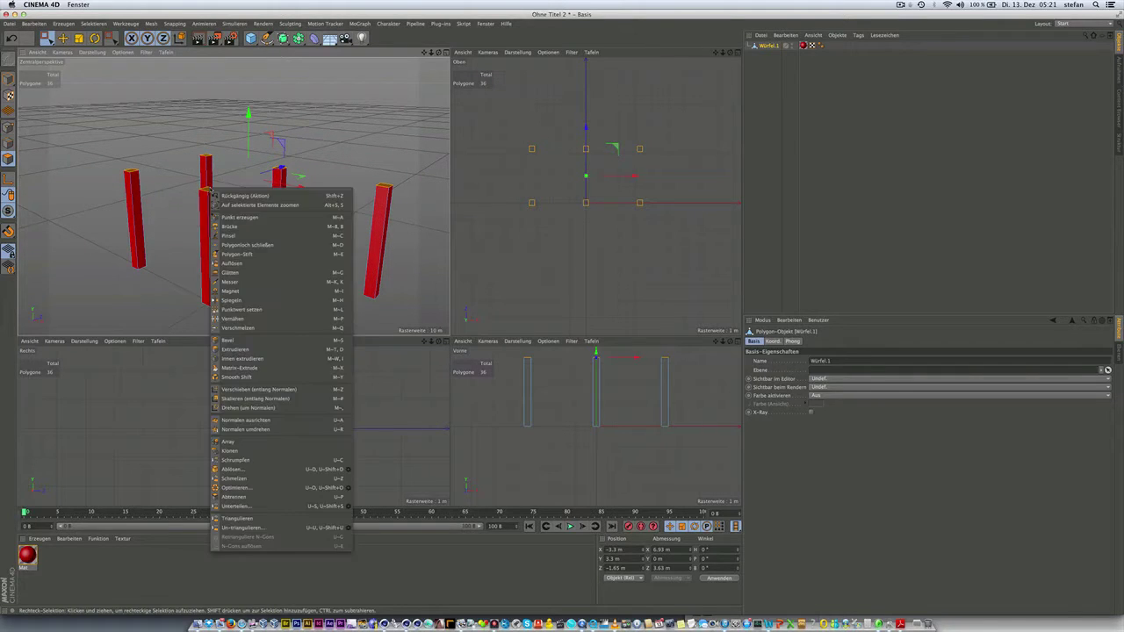
{"action": "left_click", "coordinate": [235, 350]}
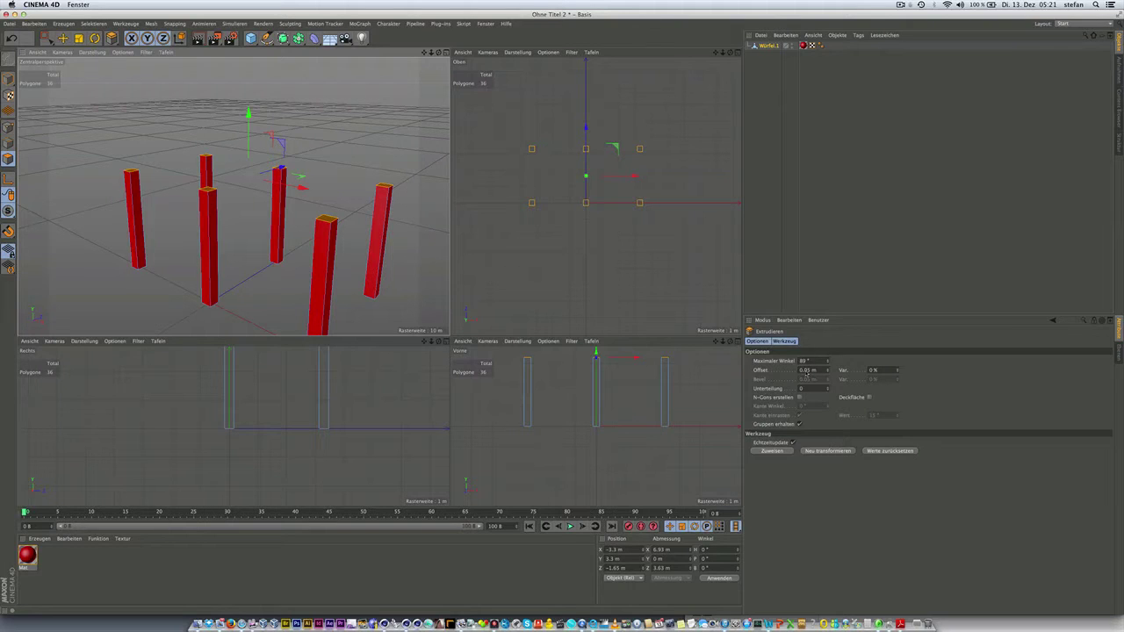
{"action": "double_click", "coordinate": [807, 371]}
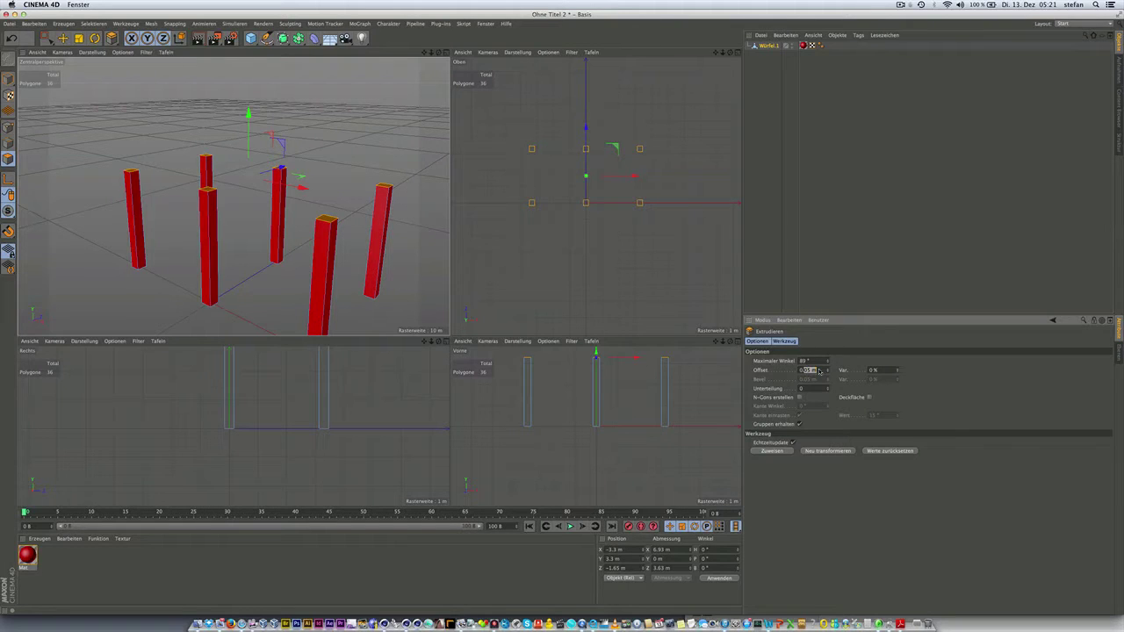
{"action": "type", "text": "0.5"}
{"action": "left_click", "coordinate": [828, 451]}
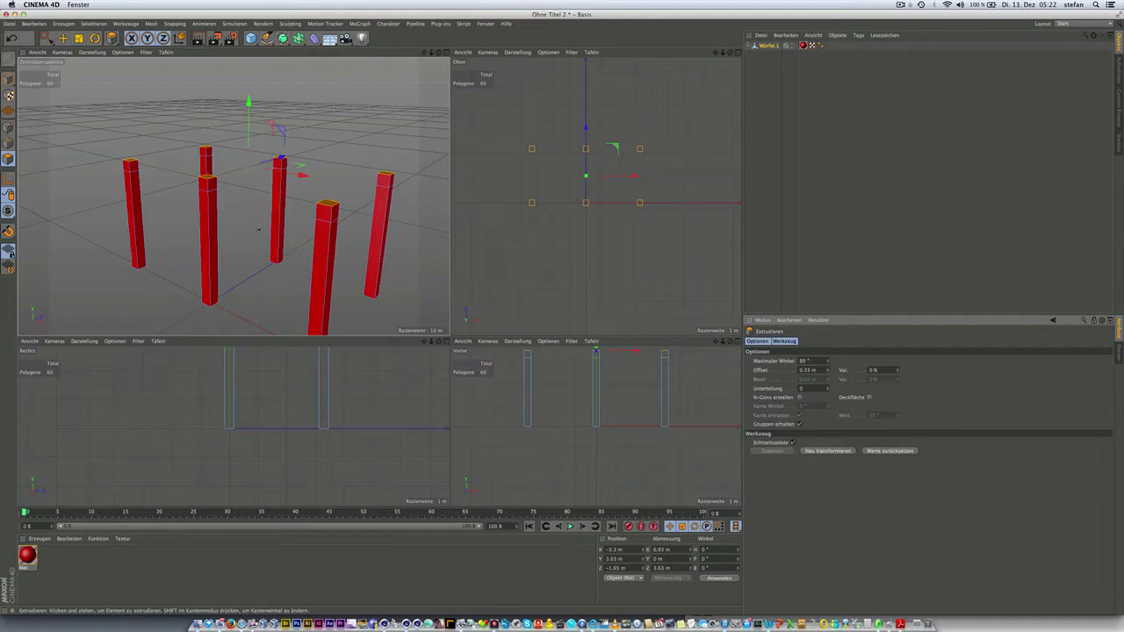
Change the top-face extrusion offset by entering 1 and commit it.
{"action": "mouse_move", "coordinate": [259, 229]}
{"action": "left_mouse_down", "text": "alt"}
{"action": "mouse_move", "coordinate": [234, 196]}
{"action": "mouse_move", "coordinate": [221, 220]}
{"action": "left_mouse_up", "text": "alt"}
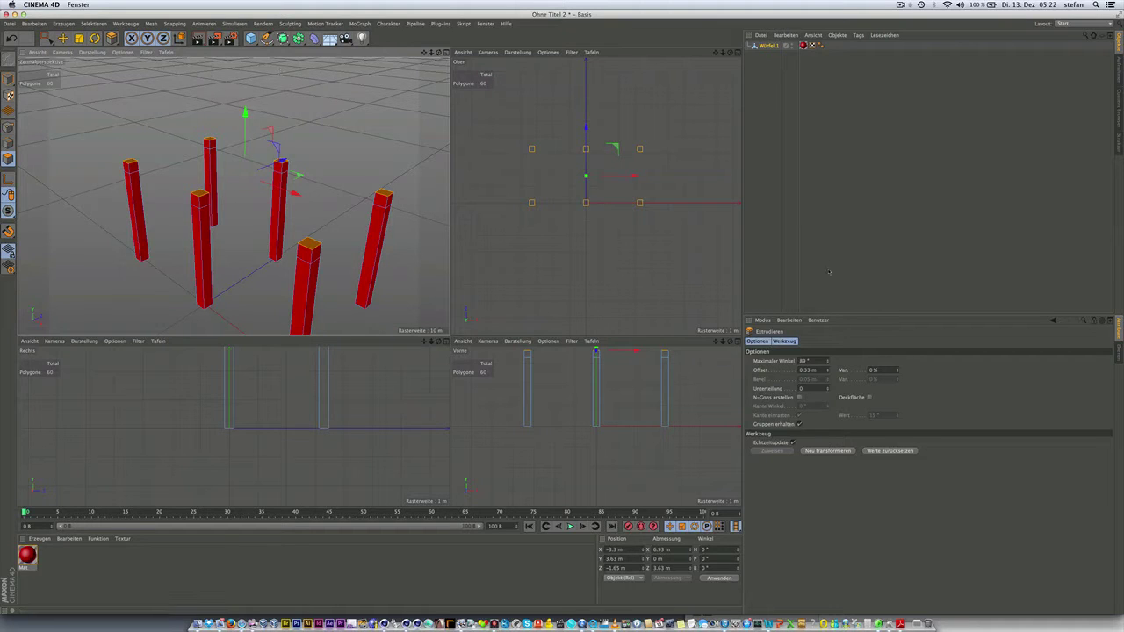
{"action": "left_click", "coordinate": [819, 371]}
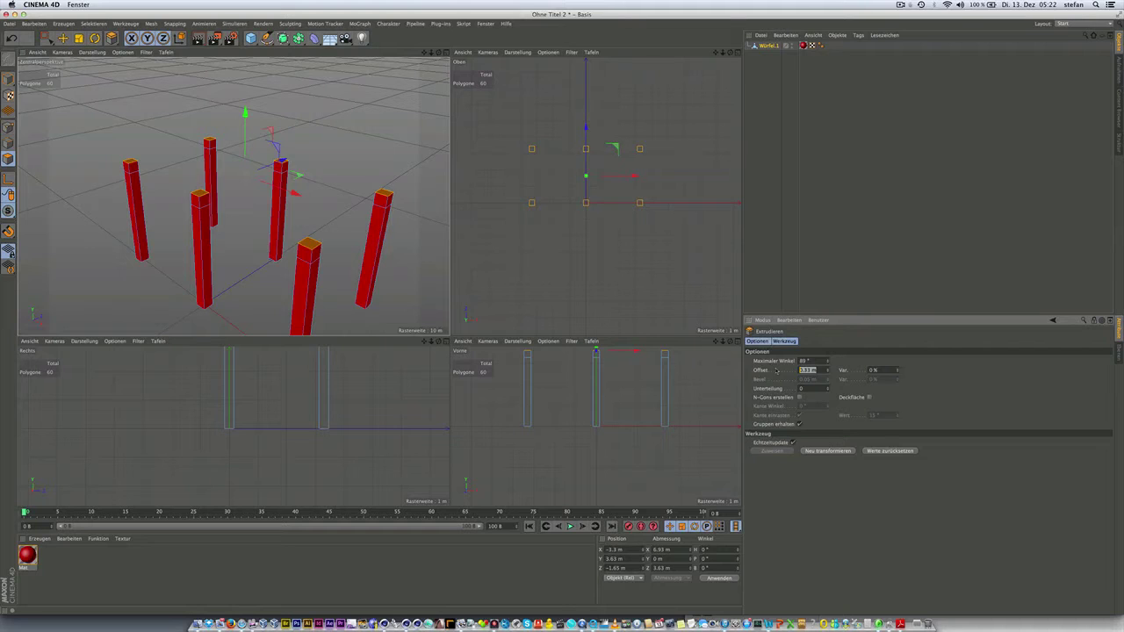
{"action": "type", "text": "1"}
{"action": "key", "text": "Return"}
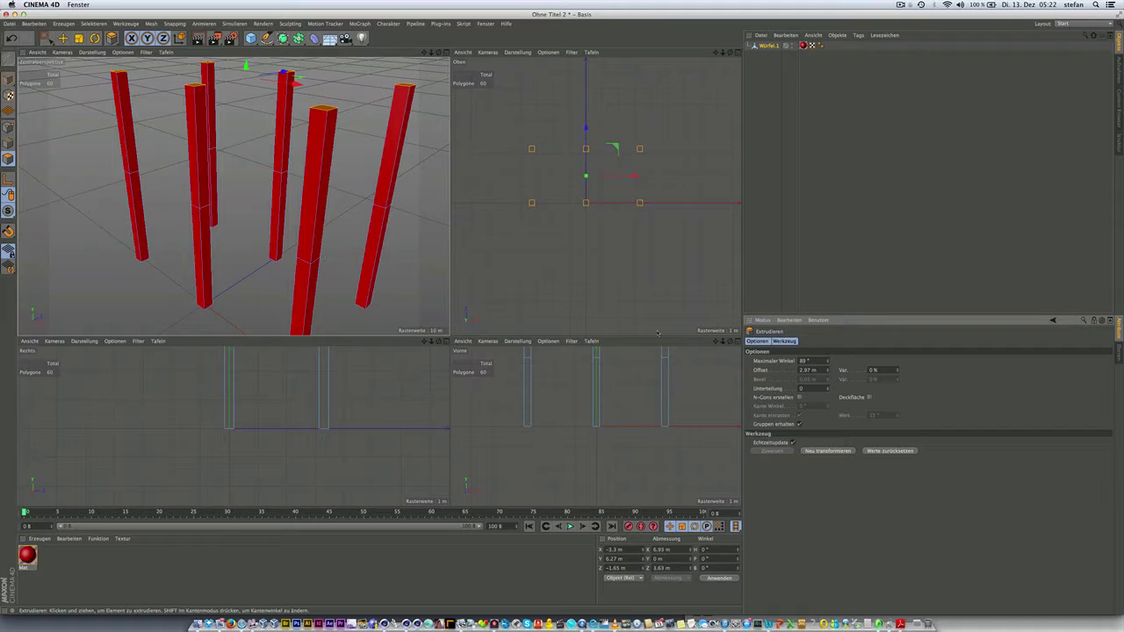
Undo a trial 2.97 m offset, re-enter 1 for the 0.33 m extrusion, and reselect Würfel.1.
{"action": "left_click_drag", "start_coordinate": [811, 370], "coordinate": [806, 375]}
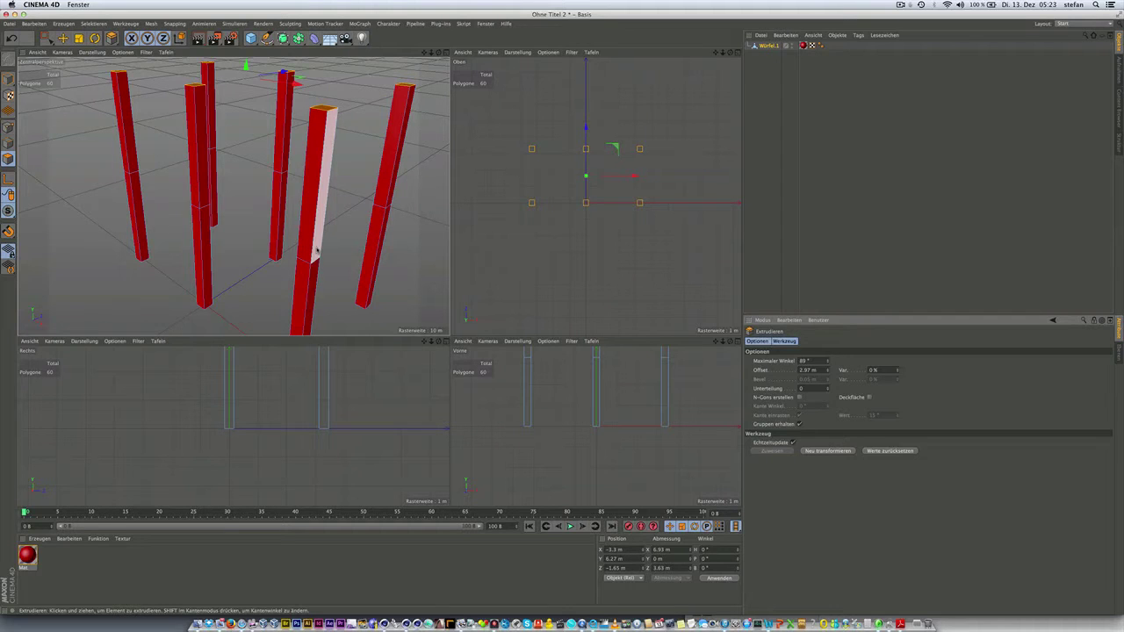
{"action": "key", "text": "super+z"}
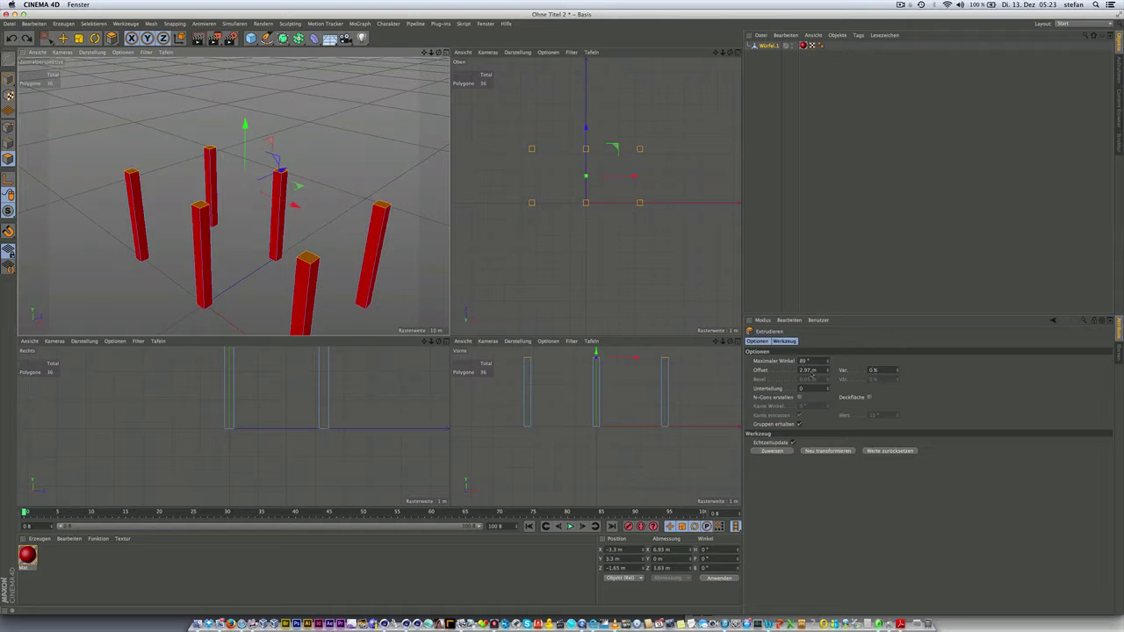
{"action": "left_click_drag", "start_coordinate": [819, 372], "coordinate": [795, 370]}
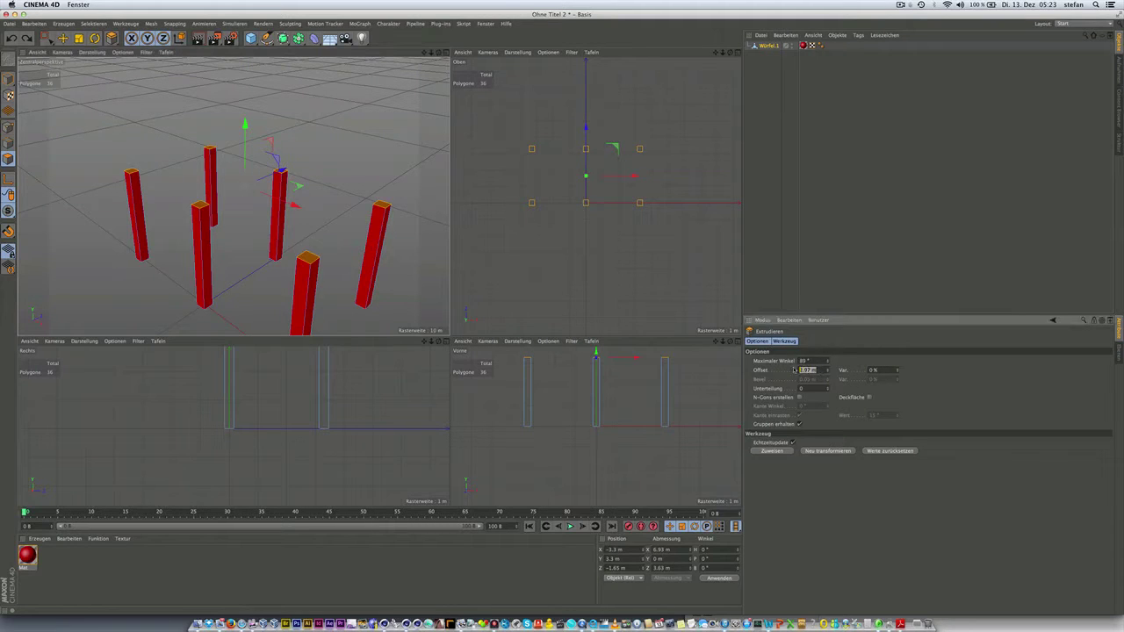
{"action": "type", "text": "1"}
{"action": "key", "text": "Return"}
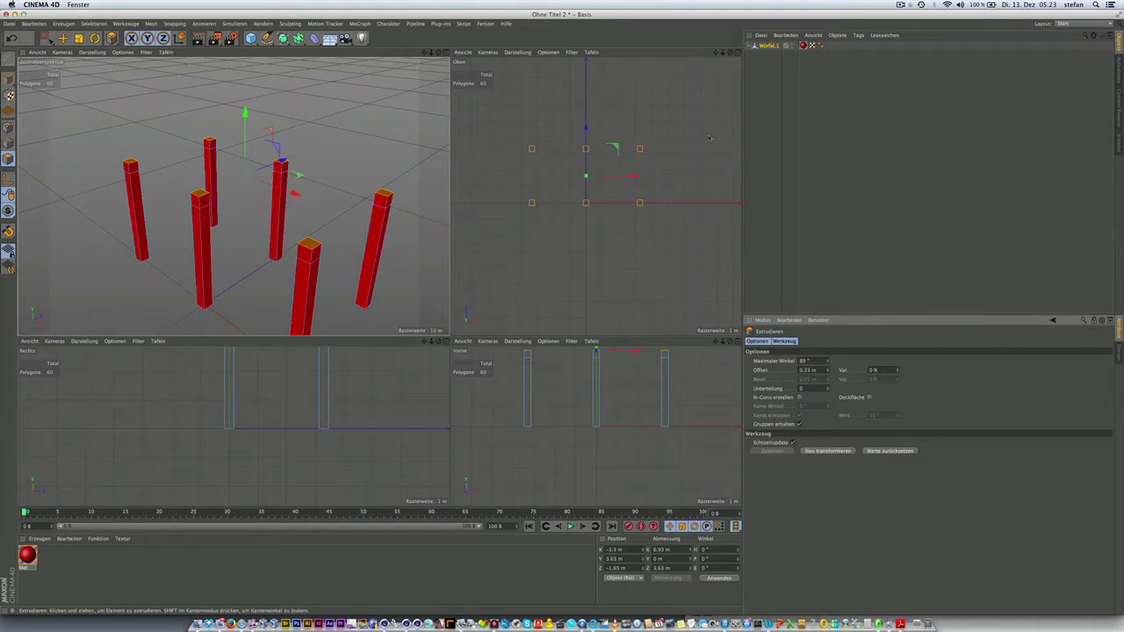
{"action": "left_click", "coordinate": [764, 96]}
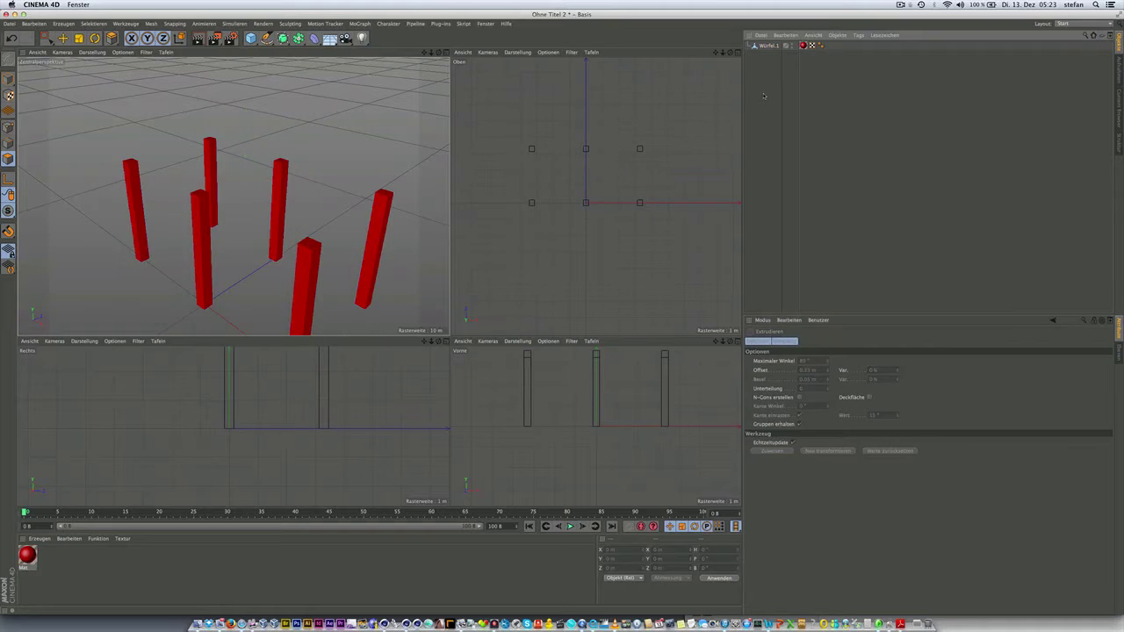
{"action": "left_click", "coordinate": [769, 45]}
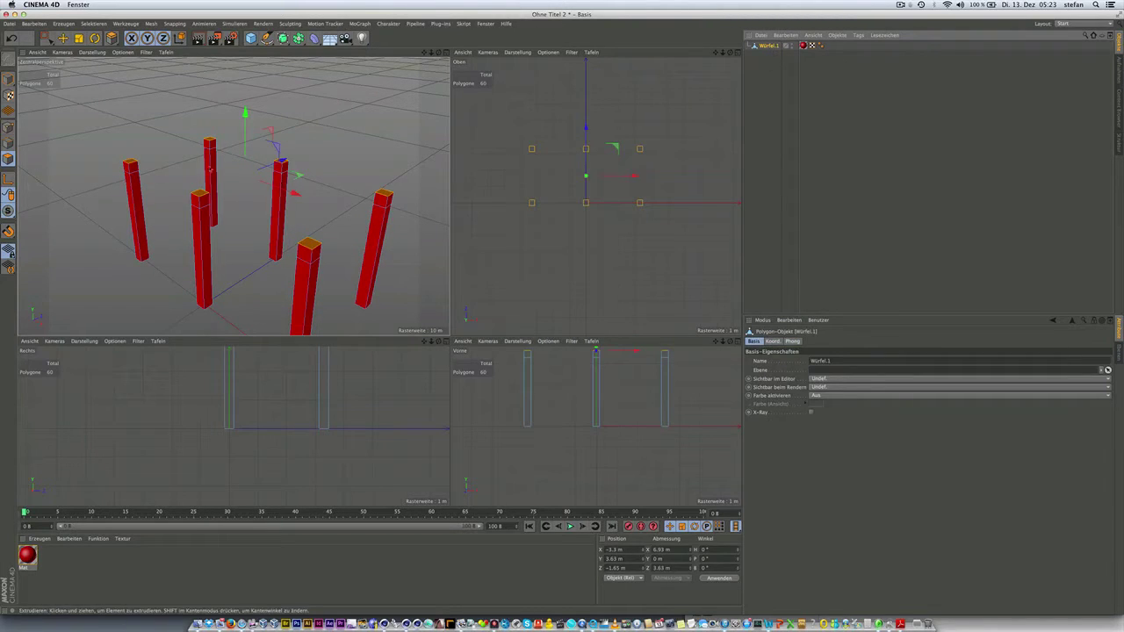
Extrude the column tops by a further 2.97 m.
{"action": "right_click", "coordinate": [195, 190]}
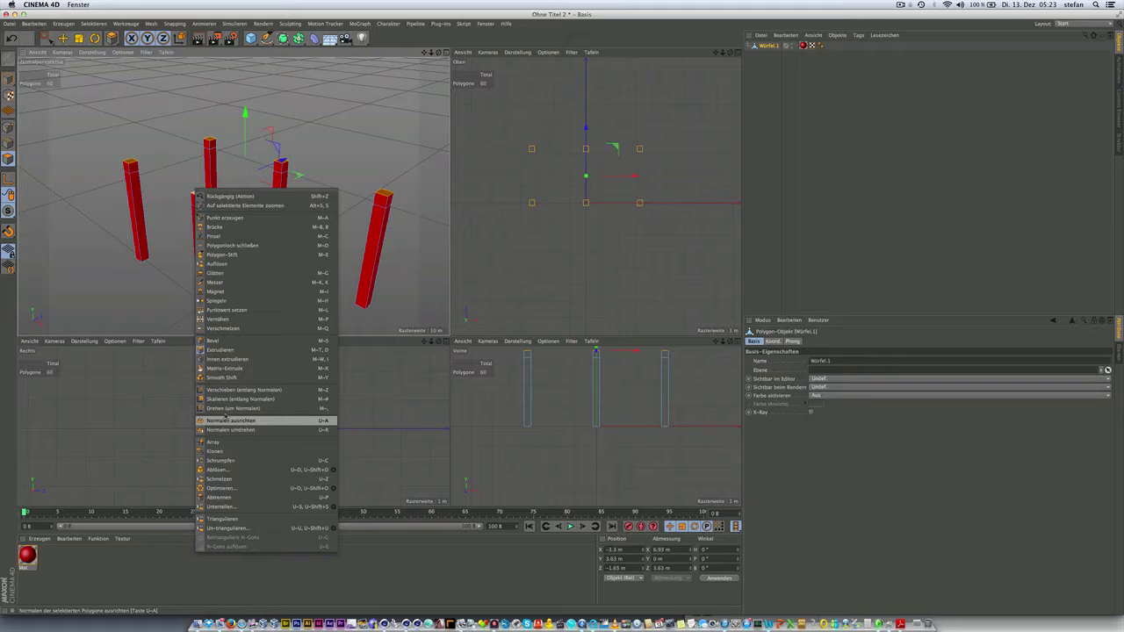
{"action": "left_click", "coordinate": [216, 351]}
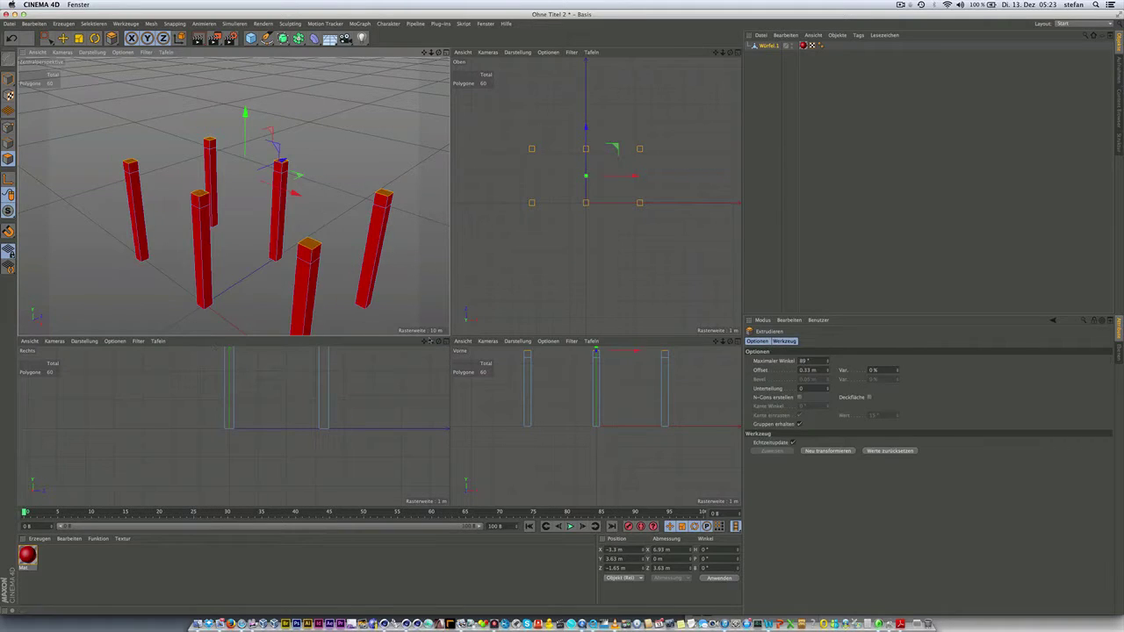
{"action": "left_click", "coordinate": [810, 370]}
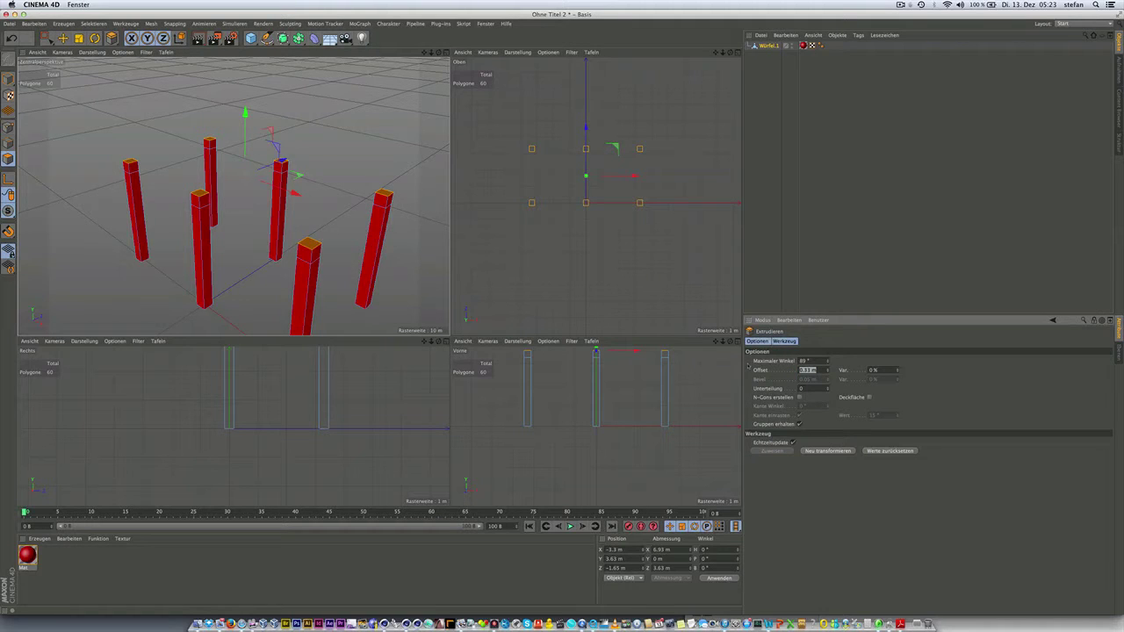
{"action": "type", "text": "."}
{"action": "type", "text": "97"}
{"action": "type", "text": "1"}
{"action": "key", "text": "Return"}
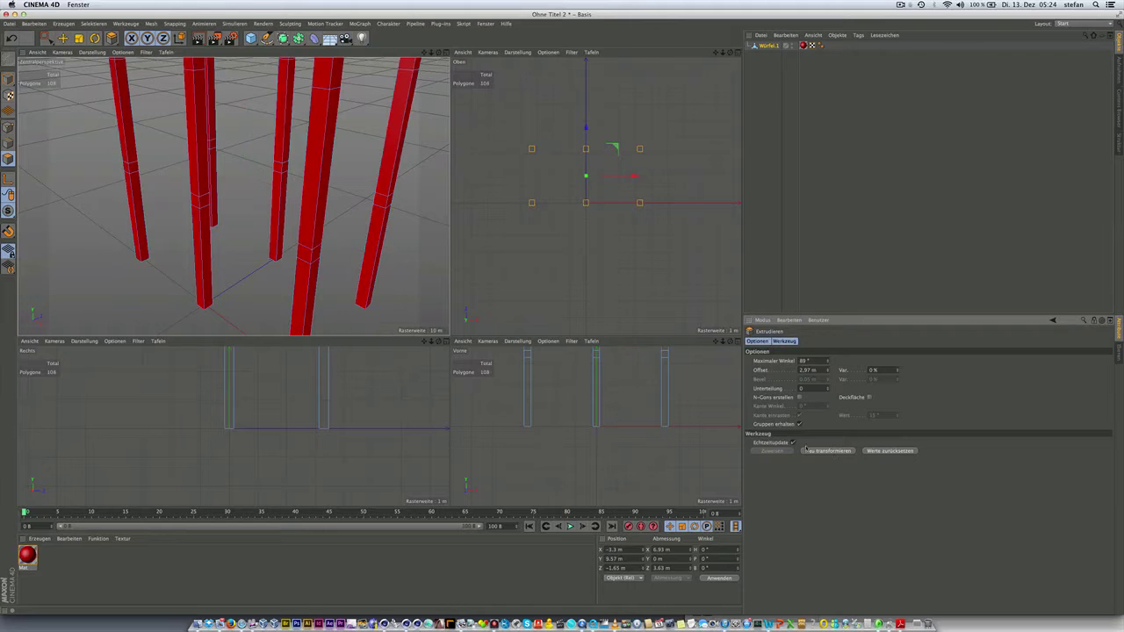
Undo the extra tall extrusion and orbit around the red columns.
{"action": "scroll", "coordinate": [292, 226], "scroll_direction": "down", "scroll_amount": 5}
{"action": "scroll", "coordinate": [293, 227], "scroll_direction": "down", "scroll_amount": 3}
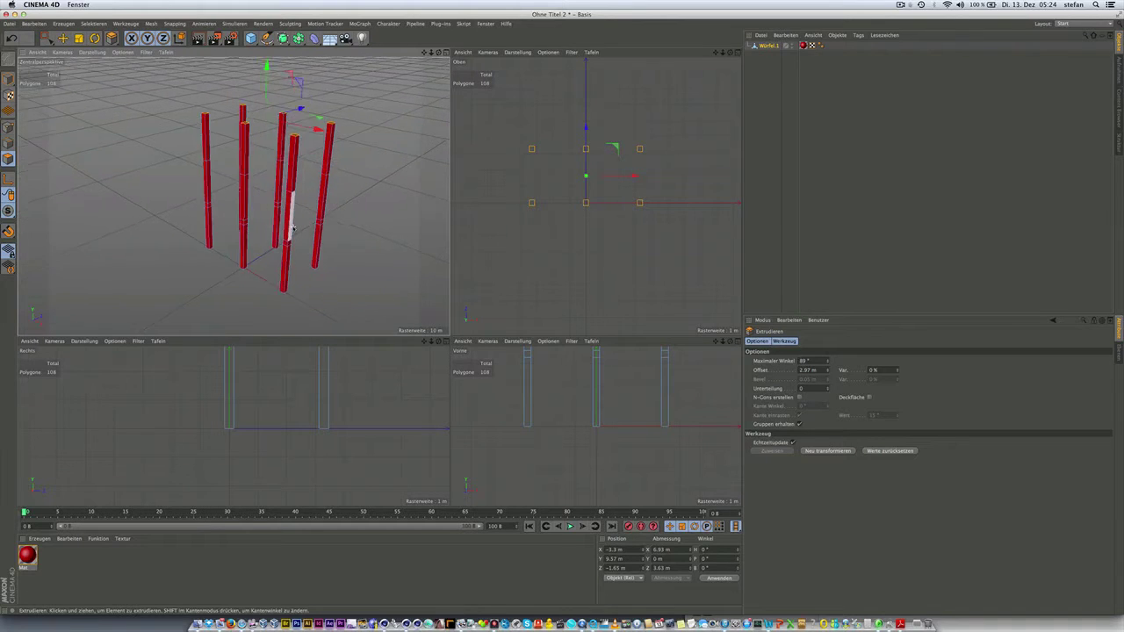
{"action": "scroll", "coordinate": [292, 226], "scroll_direction": "up", "scroll_amount": 2}
{"action": "scroll", "coordinate": [293, 233], "scroll_direction": "up", "scroll_amount": 2}
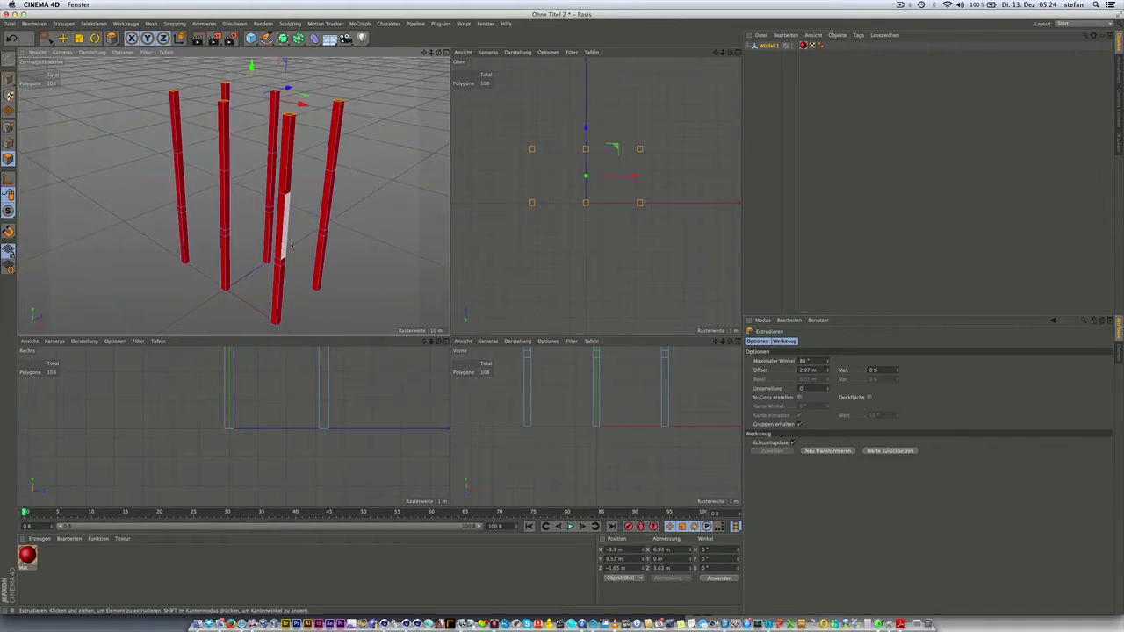
{"action": "scroll", "coordinate": [291, 246], "scroll_direction": "up", "scroll_amount": 2}
{"action": "scroll", "coordinate": [292, 246], "scroll_direction": "up", "scroll_amount": 2}
{"action": "key", "text": "ctrl+z"}
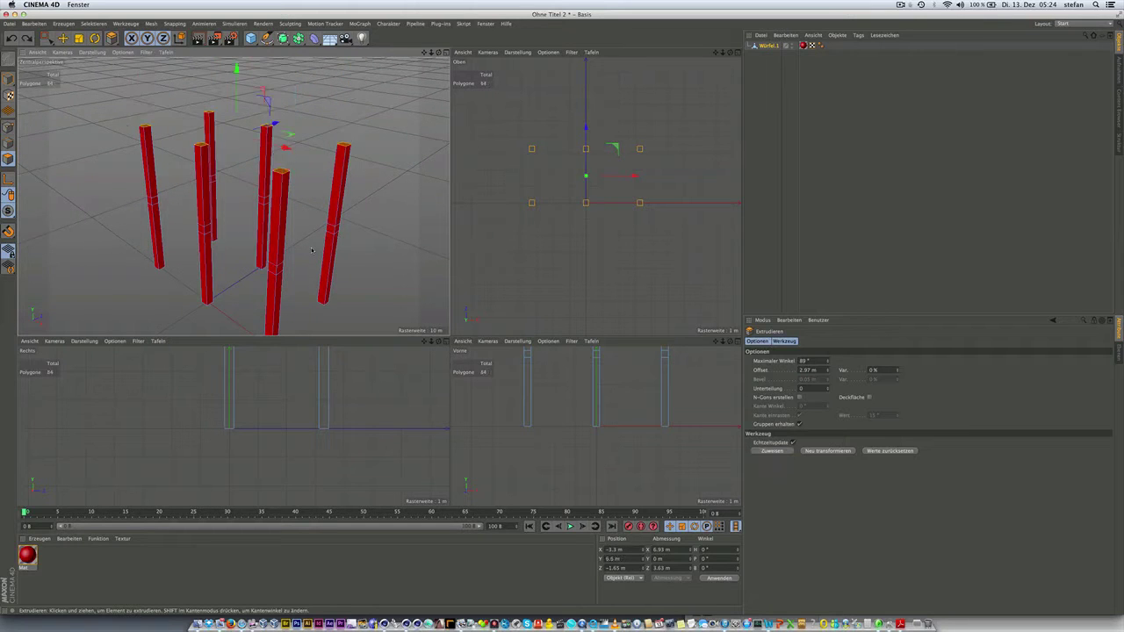
{"action": "left_click_drag", "start_coordinate": [290, 245], "coordinate": [311, 242], "text": "alt"}
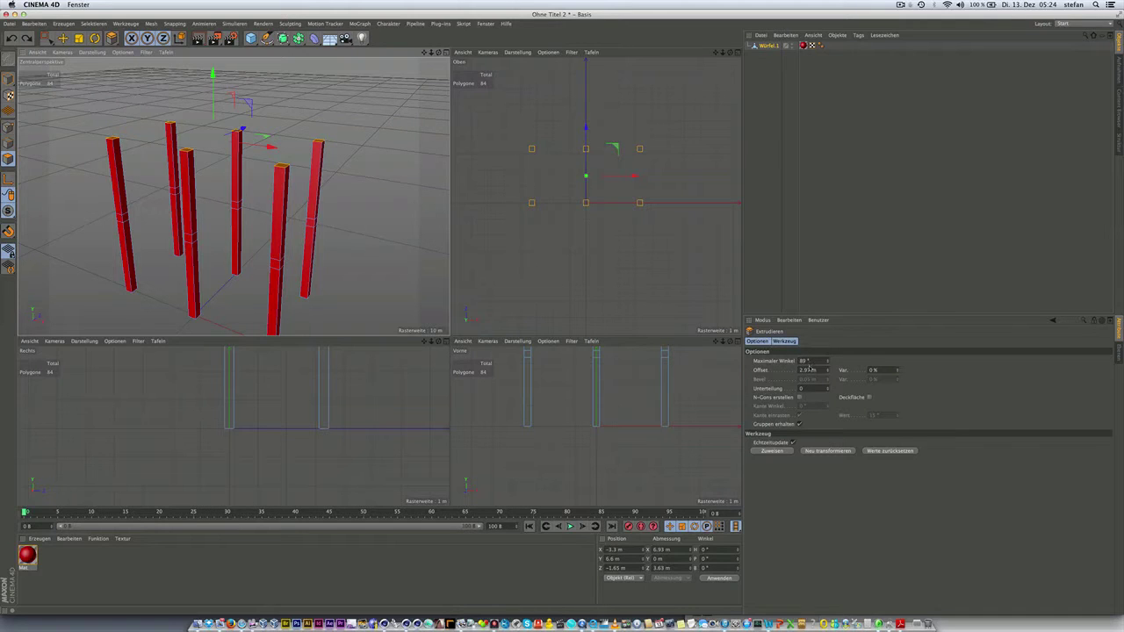
Reselect Würfel.1 and extrude the column tops by another 0.33 m using D.
{"action": "scroll", "coordinate": [590, 367], "scroll_direction": "down", "scroll_amount": 3}
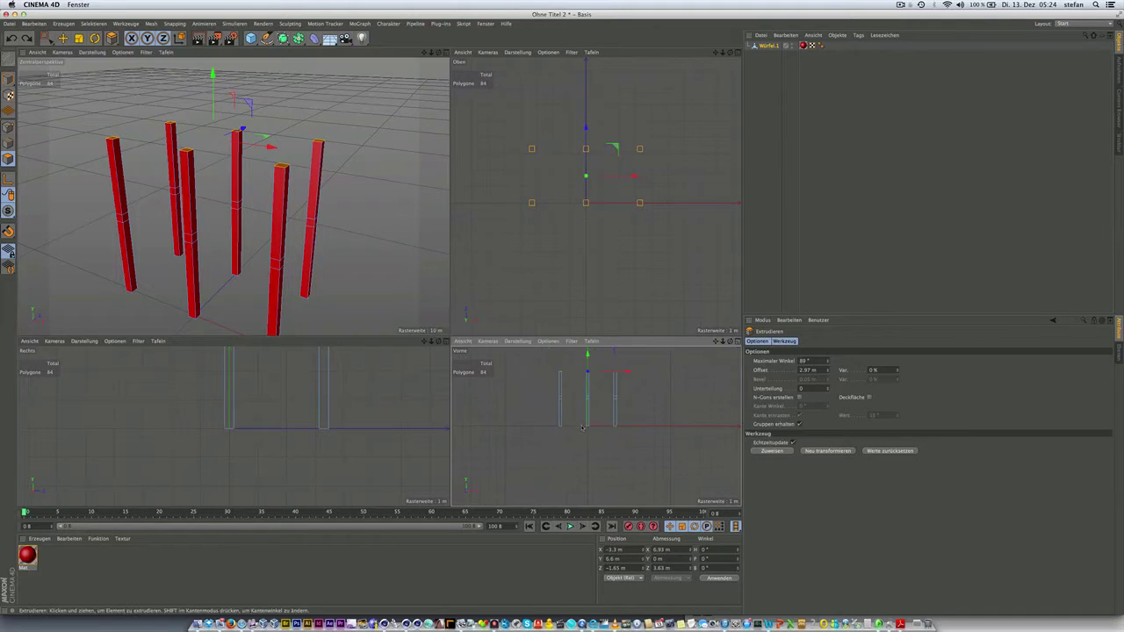
{"action": "scroll", "coordinate": [590, 367], "scroll_direction": "up", "scroll_amount": 2}
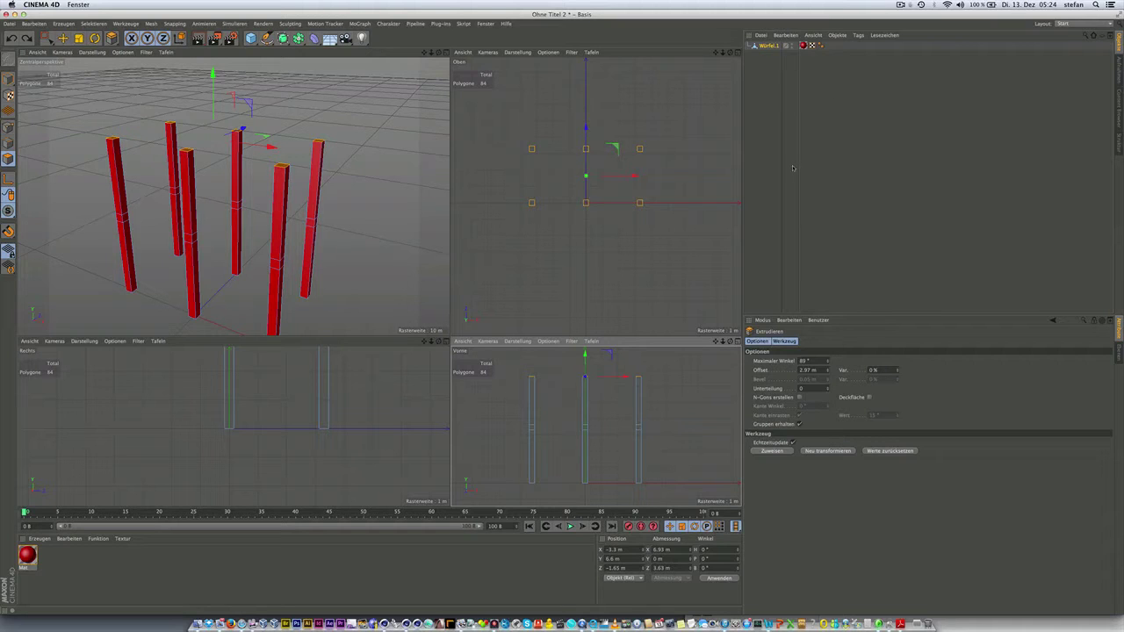
{"action": "left_click", "coordinate": [772, 96]}
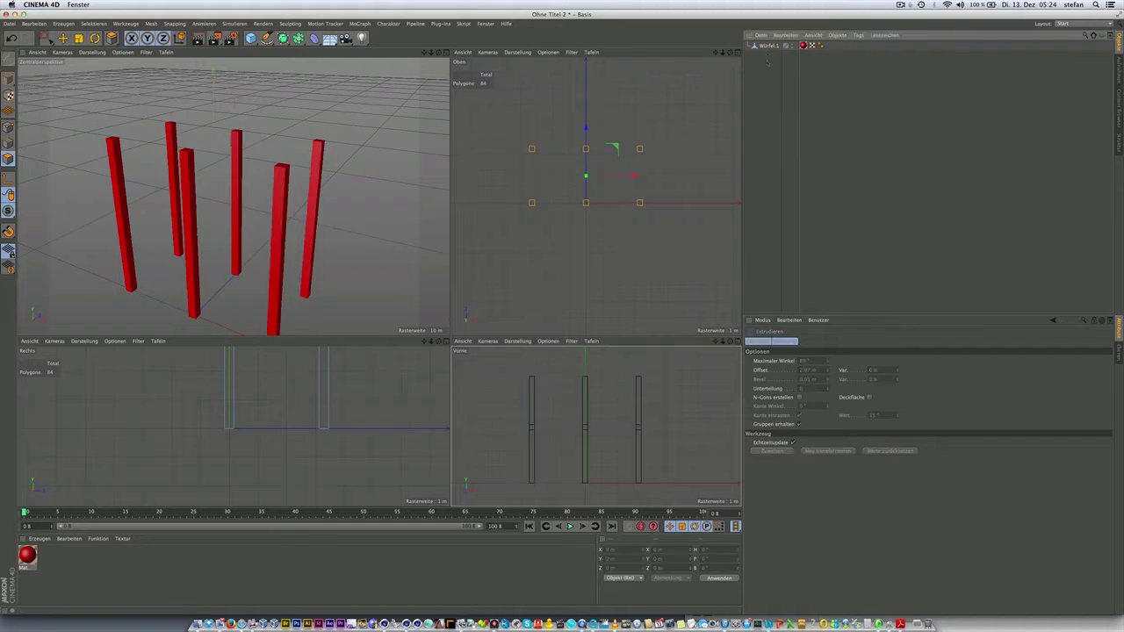
{"action": "left_click", "coordinate": [768, 46]}
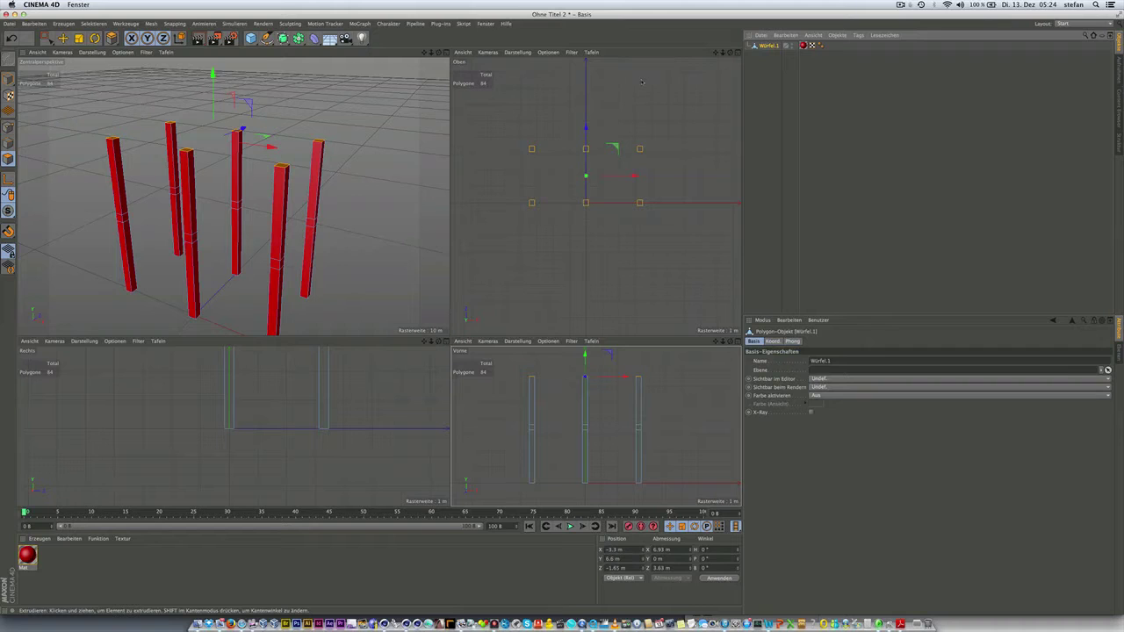
{"action": "key", "text": "d"}
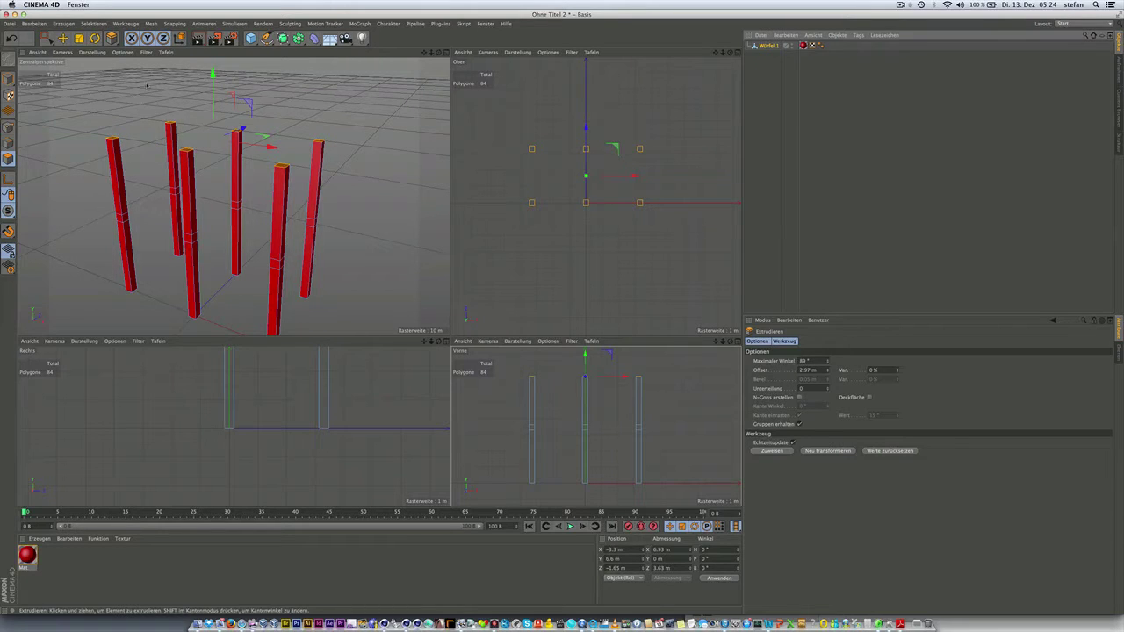
{"action": "left_click_drag", "start_coordinate": [111, 38], "coordinate": [145, 52]}
{"action": "left_click", "coordinate": [809, 370]}
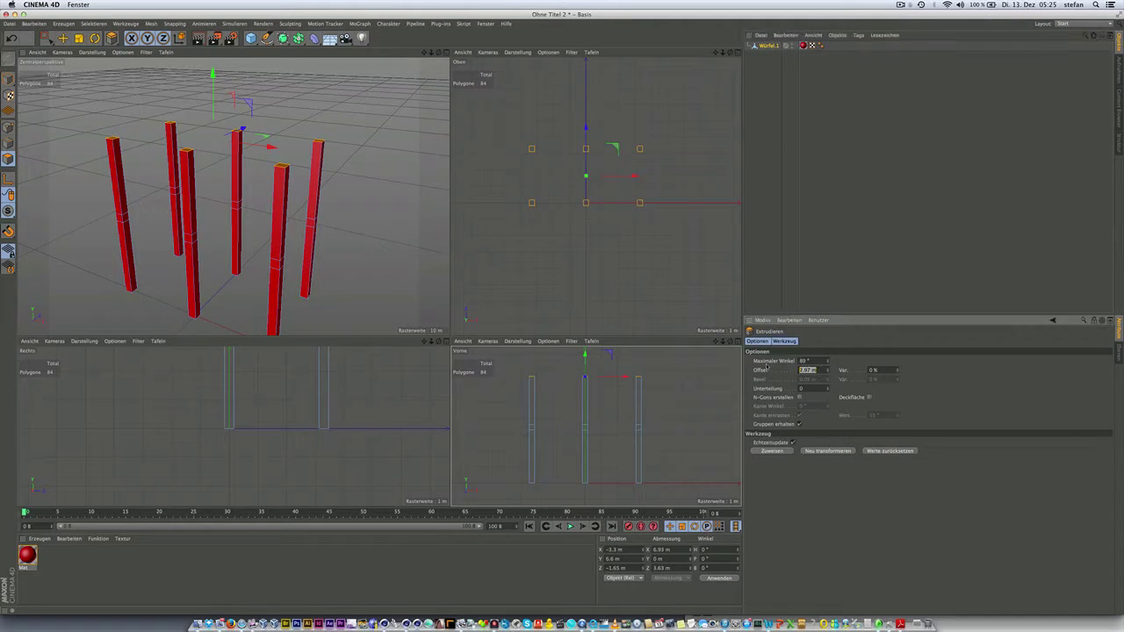
{"action": "type", "text": ".33"}
{"action": "key", "text": "Return"}
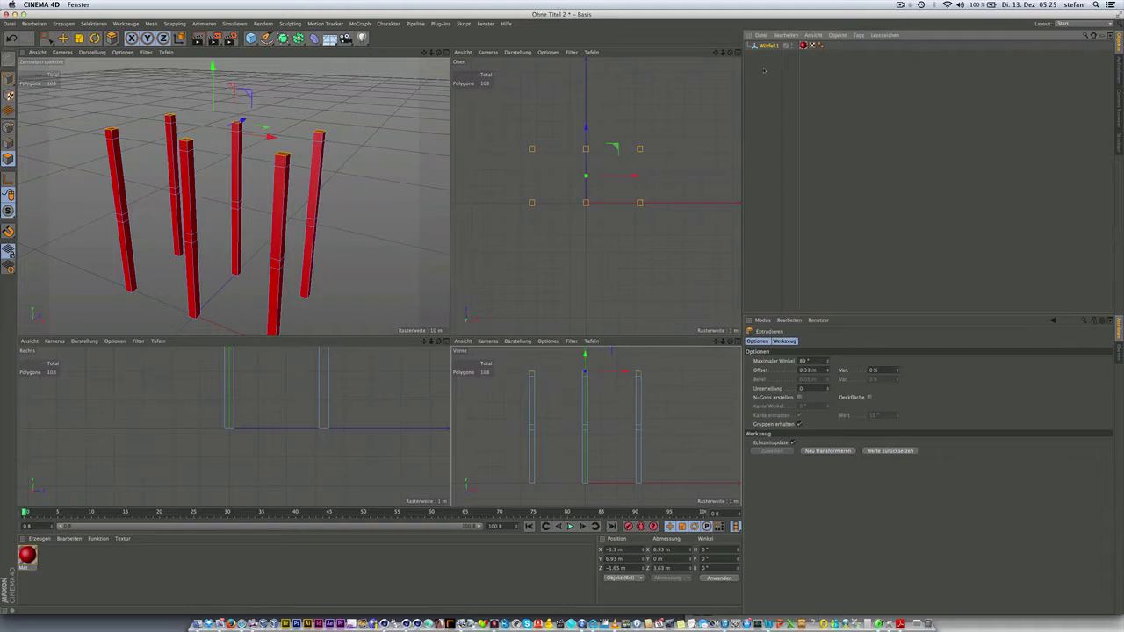
Reselect Würfel.1 and extrude the column tops by another 2.97 m.
{"action": "left_click", "coordinate": [768, 96]}
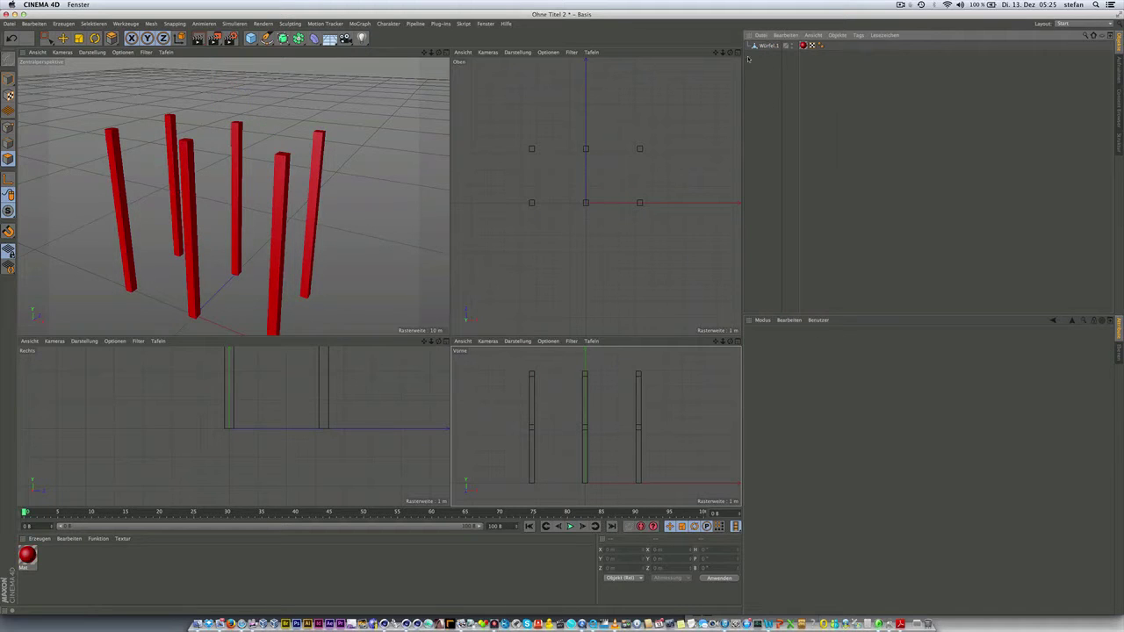
{"action": "left_click", "coordinate": [766, 45]}
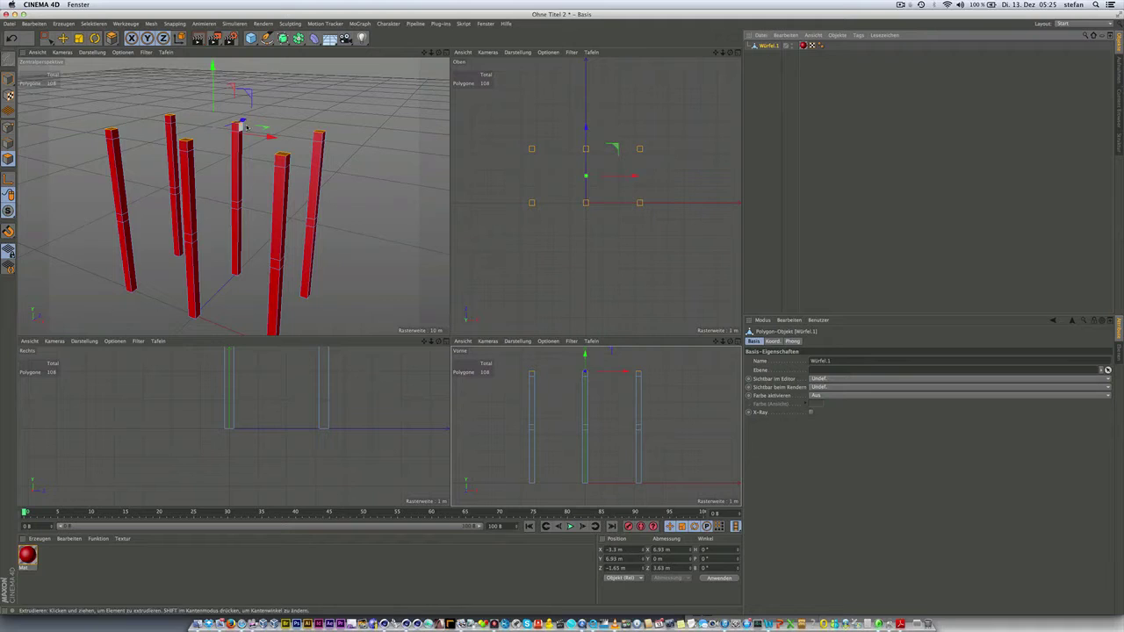
{"action": "left_click", "coordinate": [111, 38]}
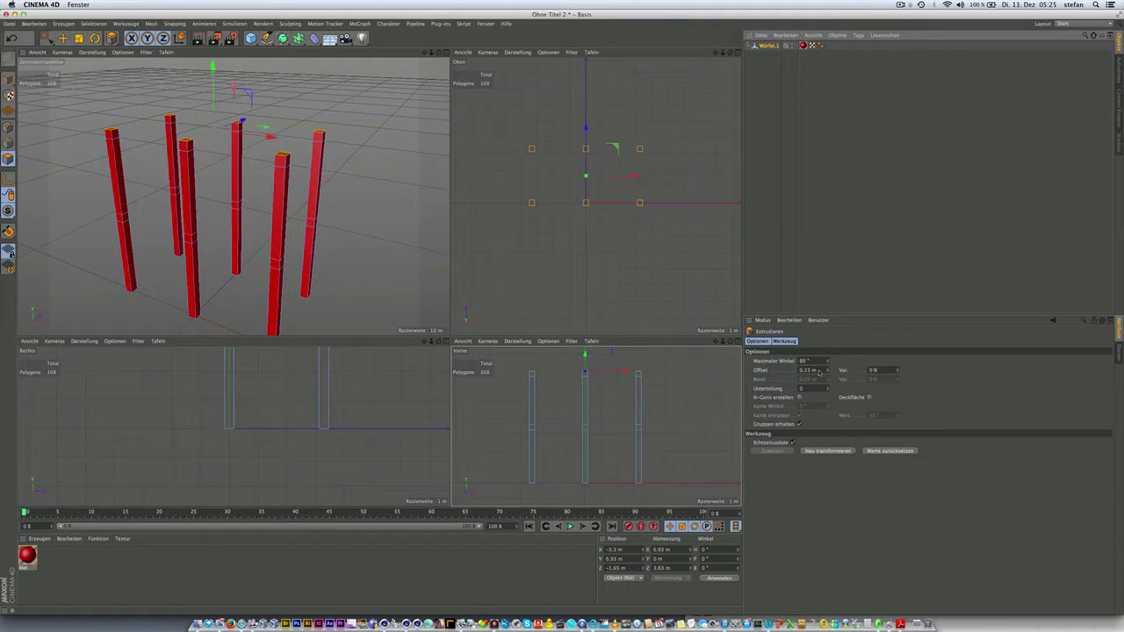
{"action": "left_click", "coordinate": [815, 371]}
{"action": "type", "text": "2.97"}
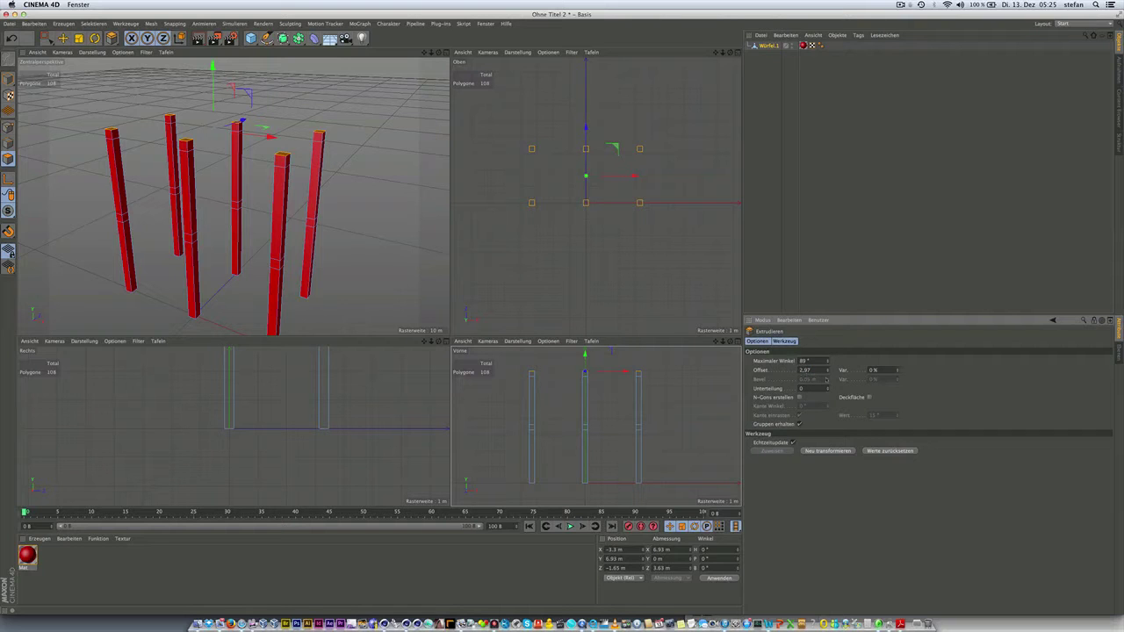
{"action": "key", "text": "Return"}
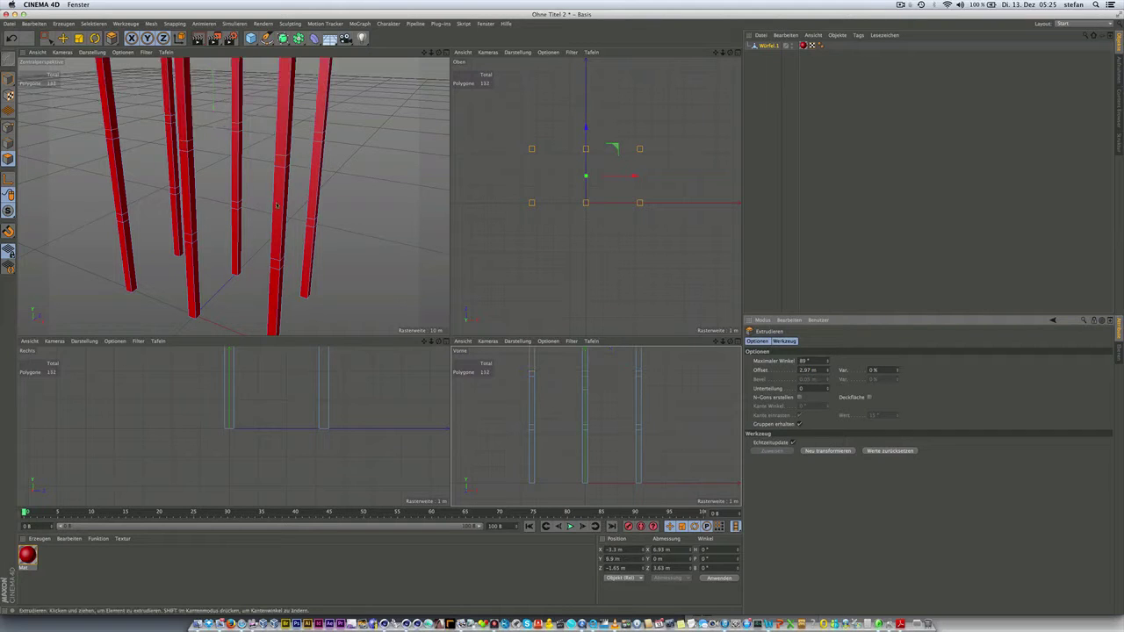
{"action": "scroll", "coordinate": [276, 205], "scroll_direction": "down", "scroll_amount": 5}
{"action": "scroll", "coordinate": [290, 118], "scroll_direction": "down", "scroll_amount": 3}
{"action": "scroll", "coordinate": [279, 136], "scroll_direction": "up", "scroll_amount": 5}
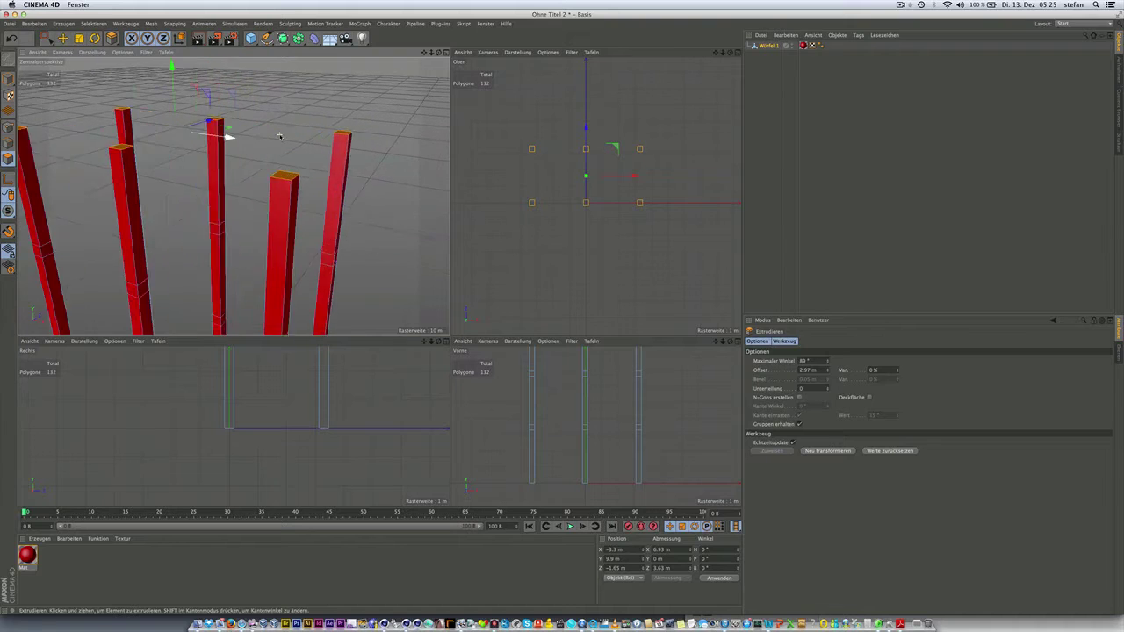
Reselect Würfel.1 and add a 0.33 m extruded cap to each column top.
{"action": "left_click", "coordinate": [768, 45]}
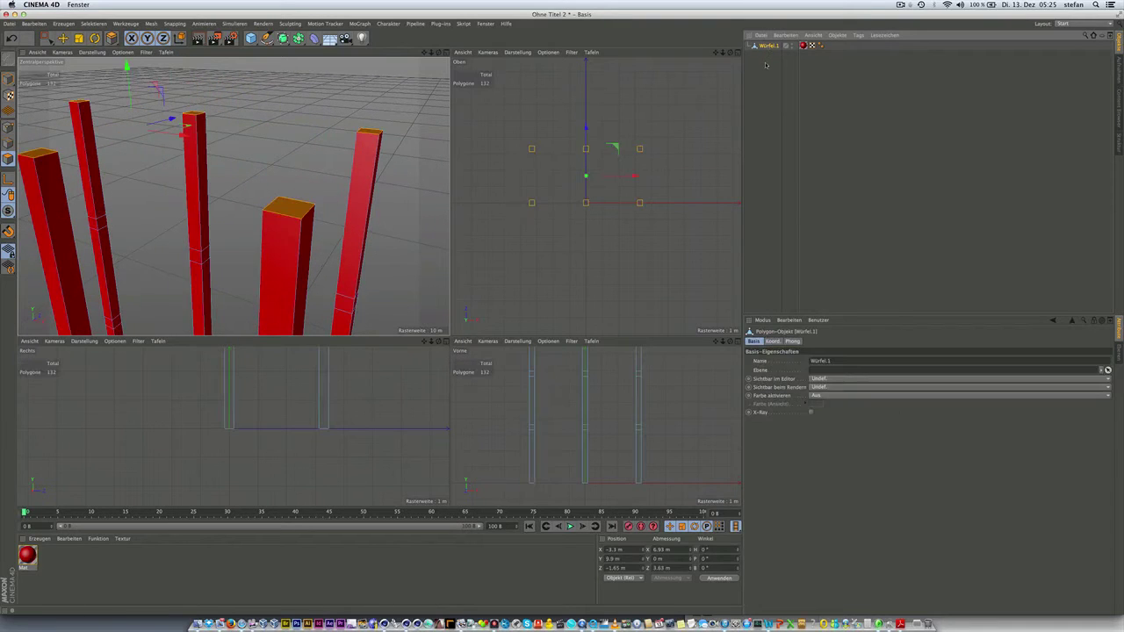
{"action": "left_click", "coordinate": [765, 68]}
{"action": "left_click", "coordinate": [767, 45]}
{"action": "key", "text": "d"}
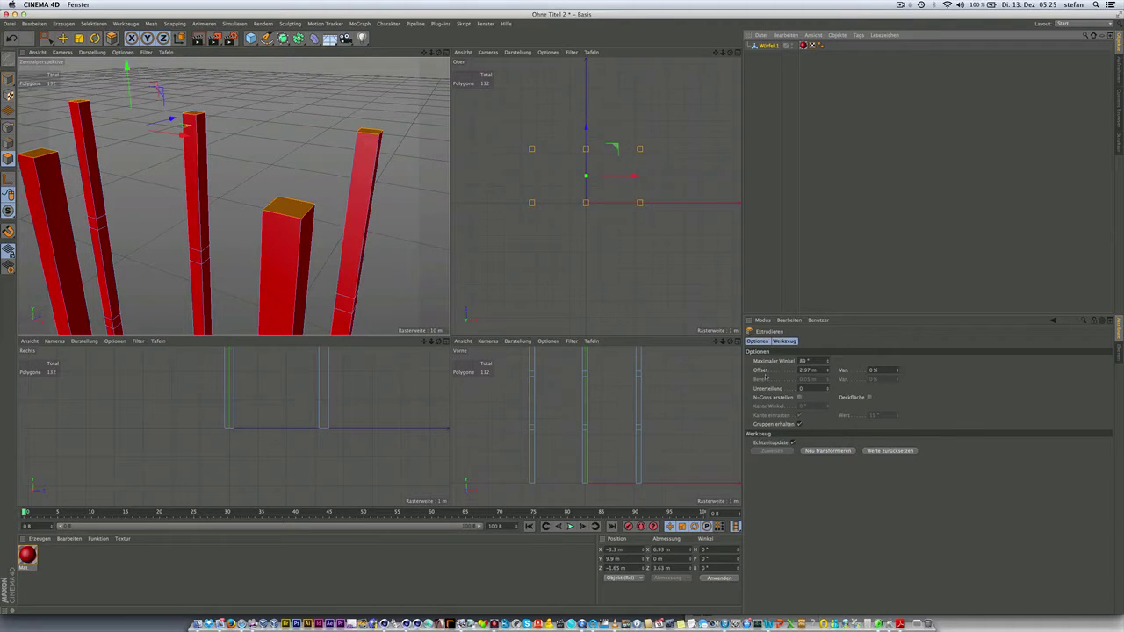
{"action": "left_click", "coordinate": [814, 372]}
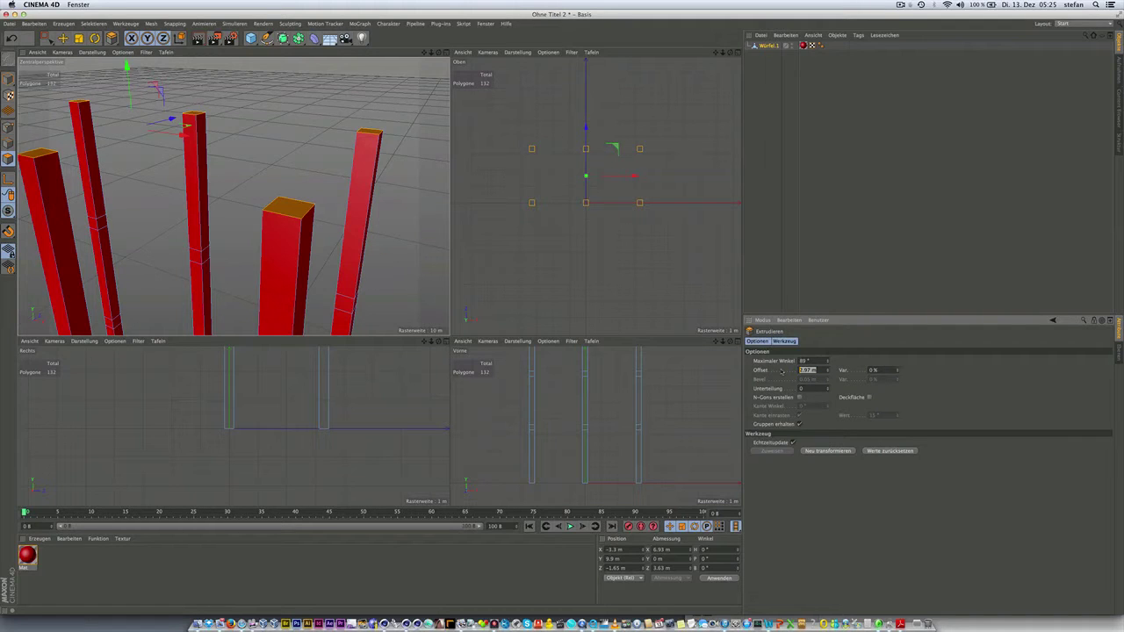
{"action": "key", "text": "BackSpace"}
{"action": "type", "text": "0.33"}
{"action": "key", "text": "Return"}
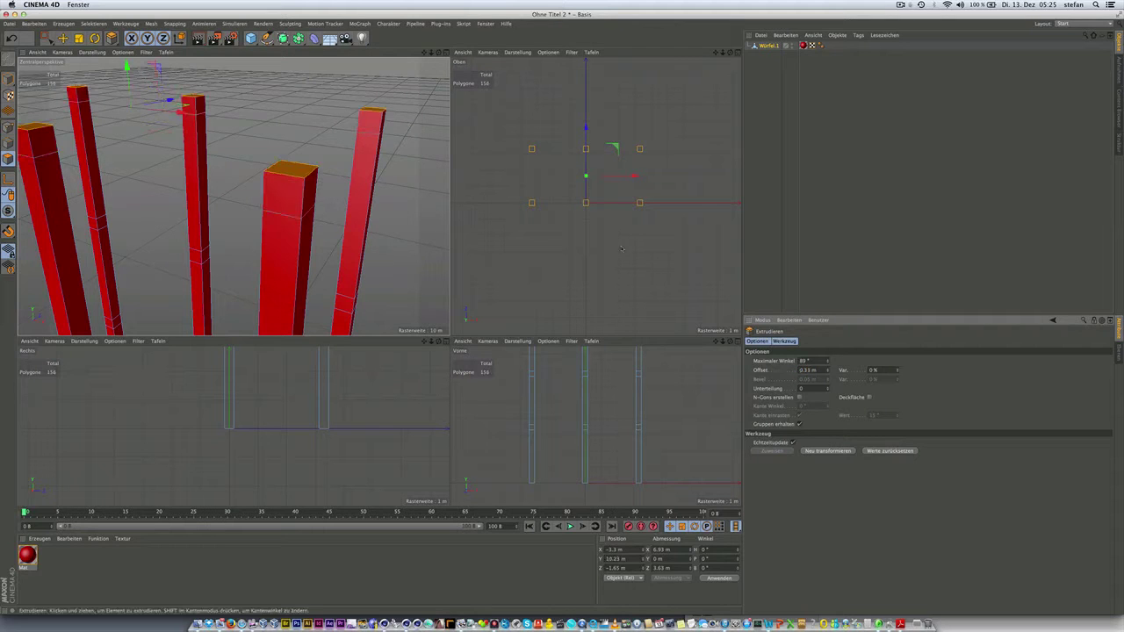
{"action": "scroll", "coordinate": [296, 228], "scroll_direction": "down", "scroll_amount": 3}
{"action": "left_click_drag", "start_coordinate": [296, 229], "coordinate": [279, 304], "text": "alt"}
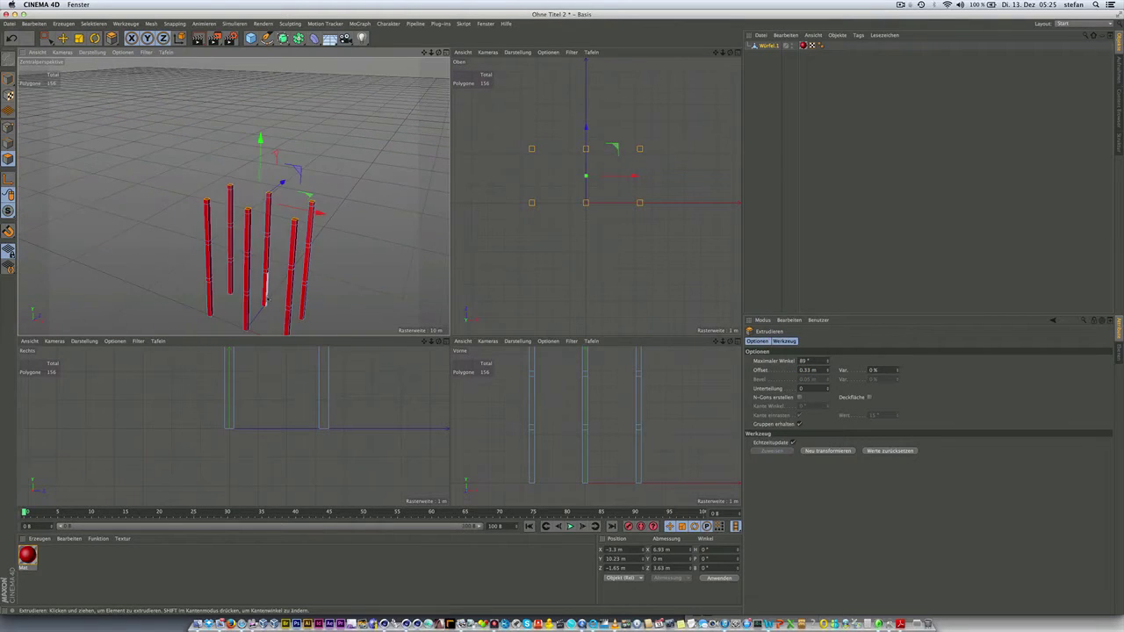
{"action": "scroll", "coordinate": [280, 304], "scroll_direction": "up", "scroll_amount": 5}
{"action": "scroll", "coordinate": [279, 304], "scroll_direction": "down", "scroll_amount": 2}
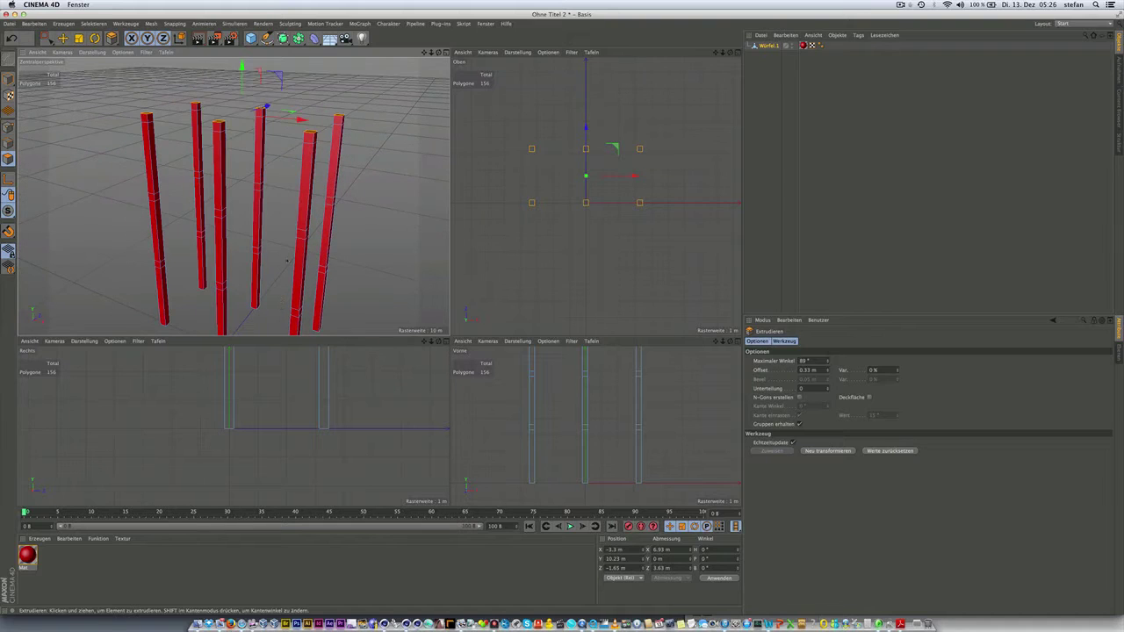
Set the perspective view to Gouraud-Shading (Linien) and reselect Würfel.1.
{"action": "left_click", "coordinate": [63, 38]}
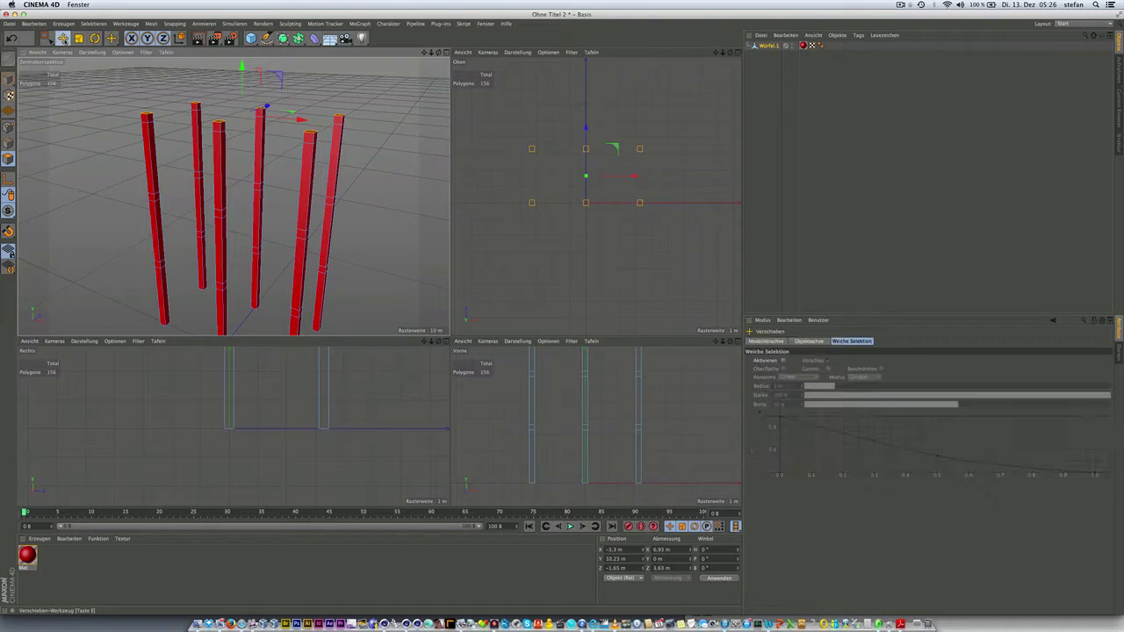
{"action": "scroll", "coordinate": [266, 214], "scroll_direction": "down", "scroll_amount": 2}
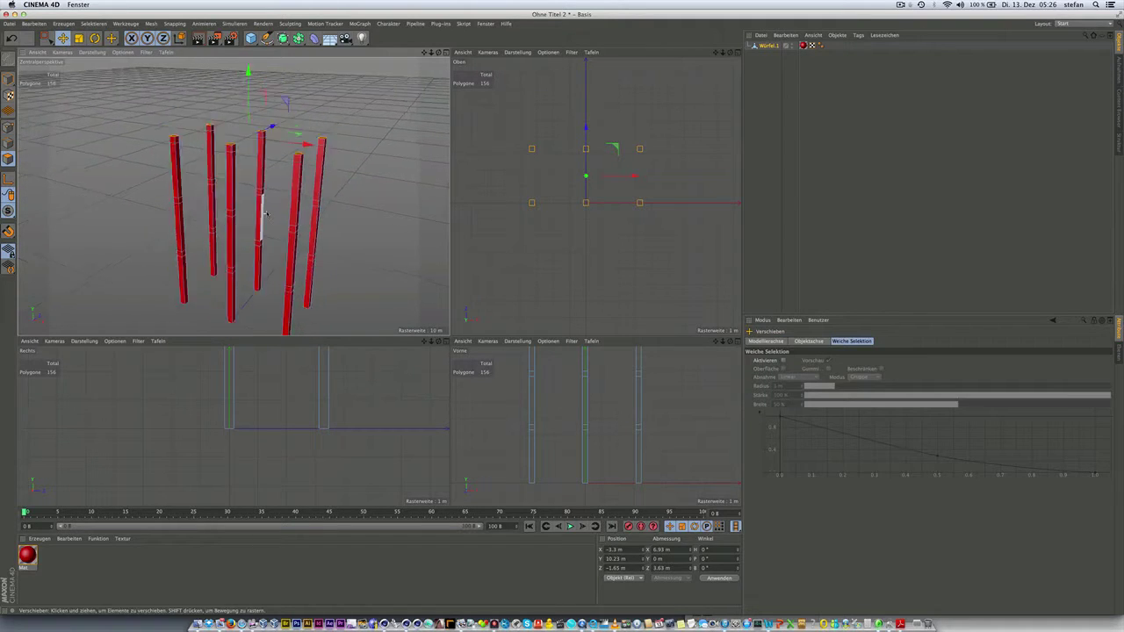
{"action": "scroll", "coordinate": [265, 214], "scroll_direction": "up", "scroll_amount": 2}
{"action": "scroll", "coordinate": [264, 264], "scroll_direction": "up", "scroll_amount": 2}
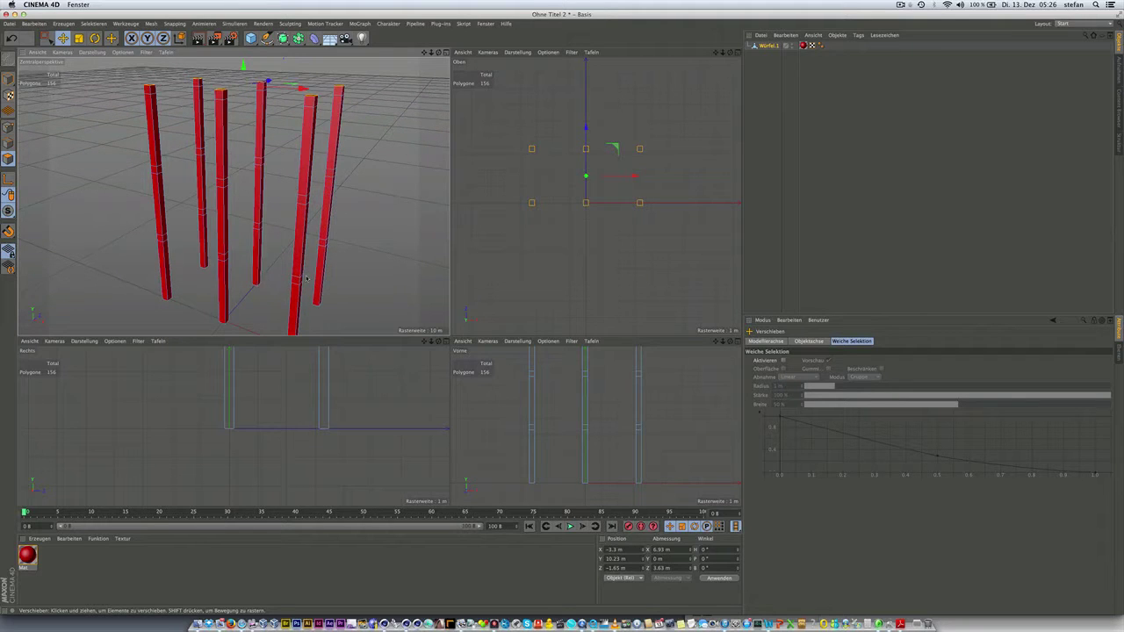
{"action": "left_click", "coordinate": [763, 124]}
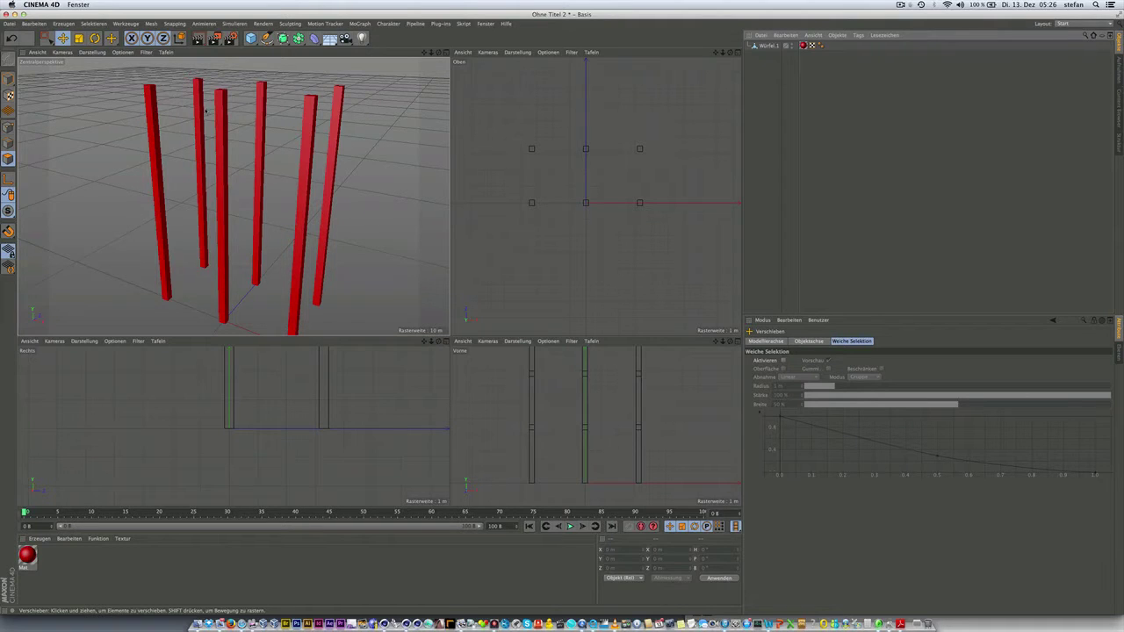
{"action": "left_click", "coordinate": [91, 52]}
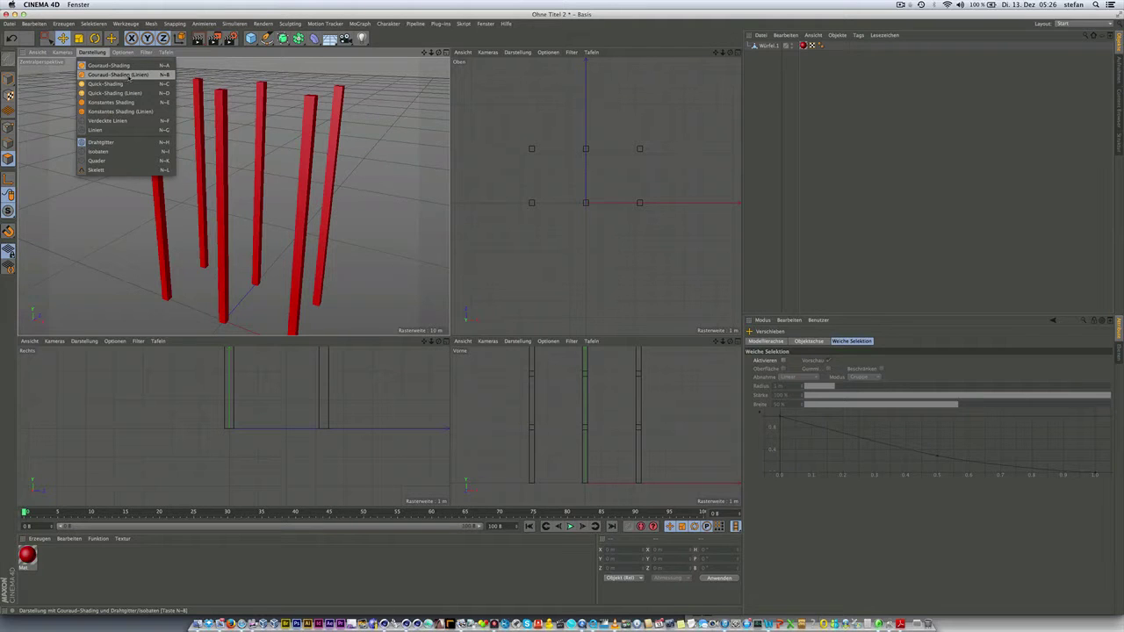
{"action": "left_click", "coordinate": [131, 75]}
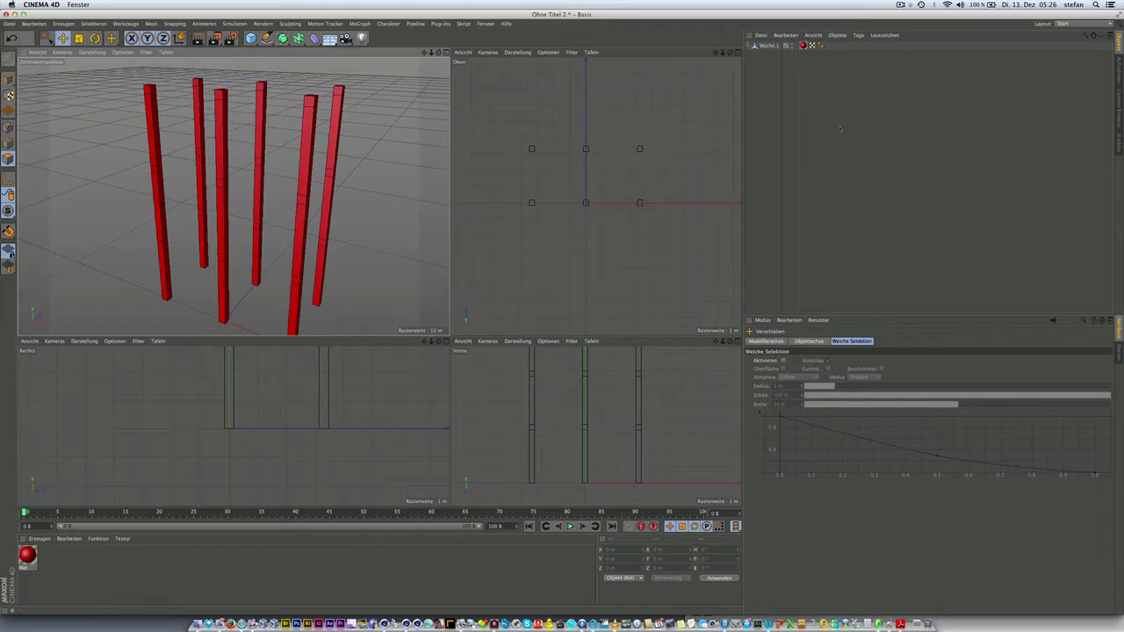
{"action": "left_click", "coordinate": [768, 46]}
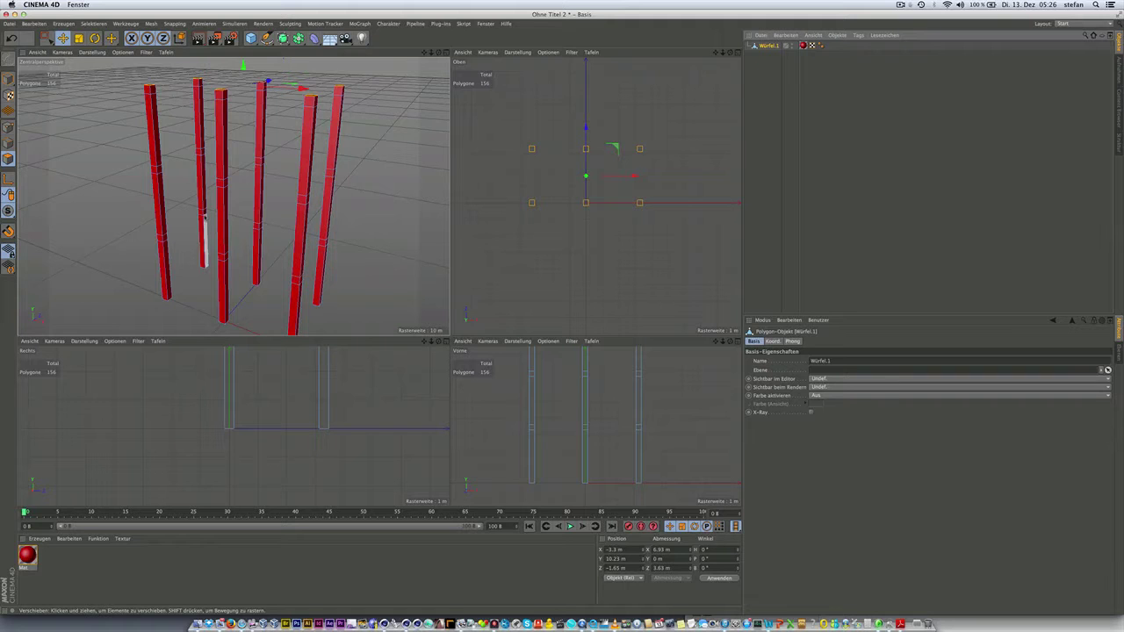
Orbit, pan and zoom the perspective view to look down on the column tops.
{"action": "mouse_move", "coordinate": [272, 228]}
{"action": "left_mouse_down", "text": "alt"}
{"action": "mouse_move", "coordinate": [313, 207]}
{"action": "mouse_move", "coordinate": [145, 166]}
{"action": "left_mouse_up", "text": "alt"}
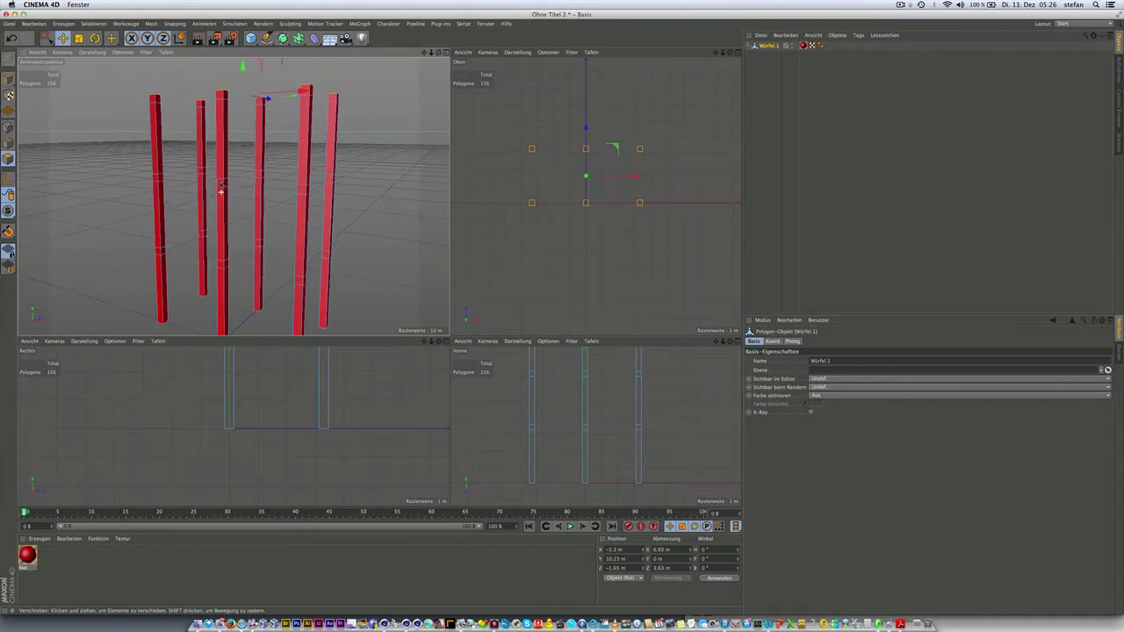
{"action": "right_click_drag", "start_coordinate": [145, 167], "coordinate": [234, 173], "text": "alt"}
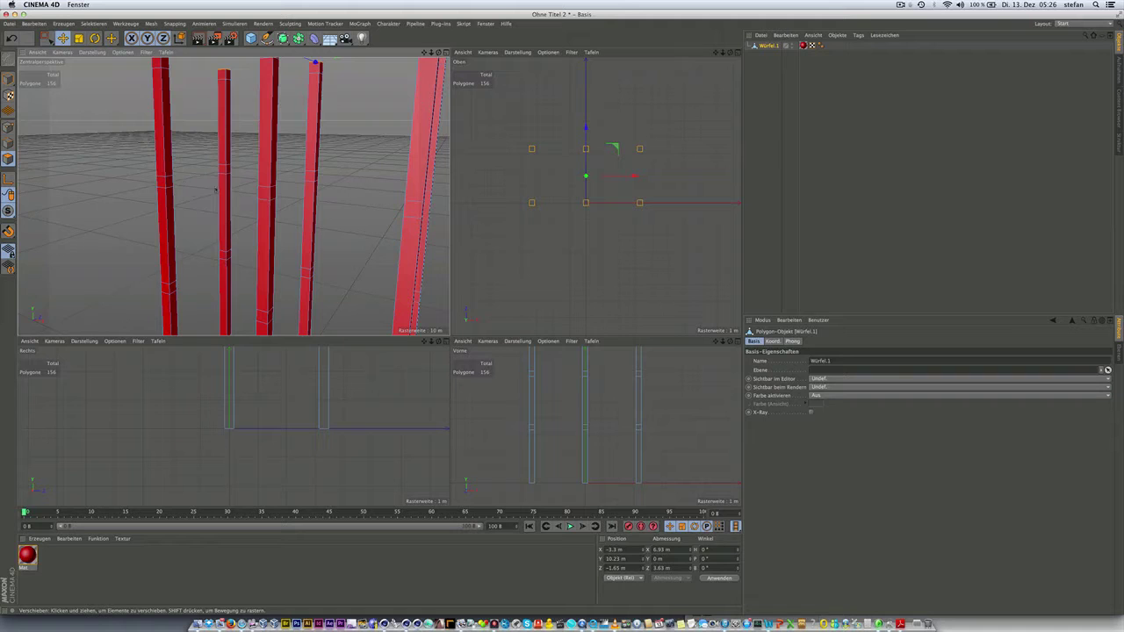
{"action": "middle_click_drag", "start_coordinate": [184, 185], "coordinate": [185, 137], "text": "alt"}
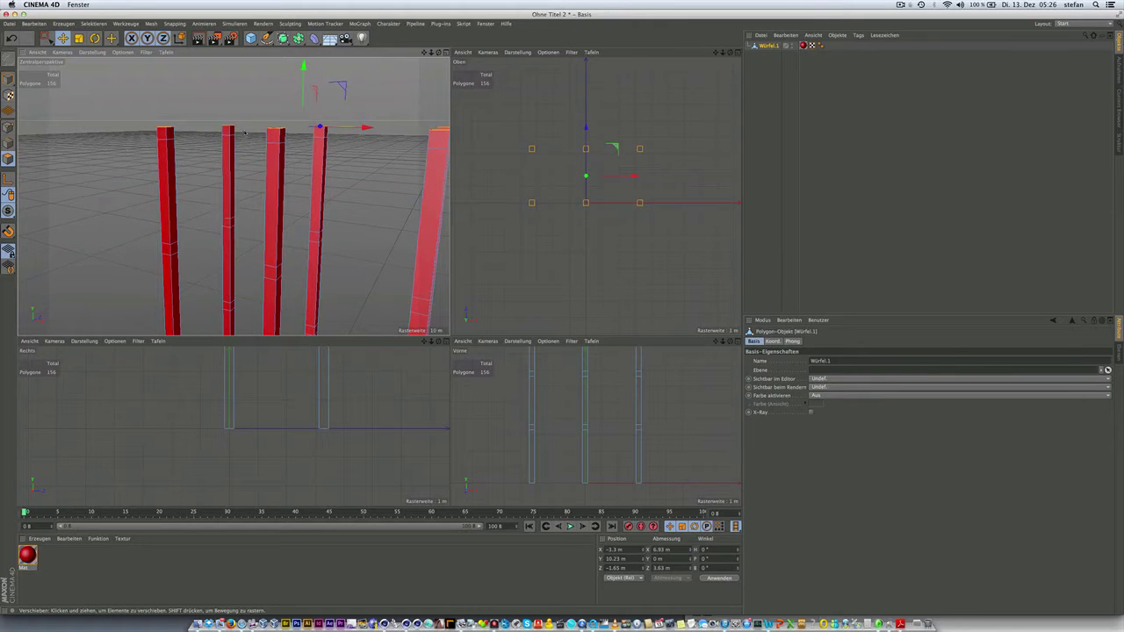
{"action": "left_click_drag", "start_coordinate": [235, 162], "coordinate": [241, 203], "text": "alt"}
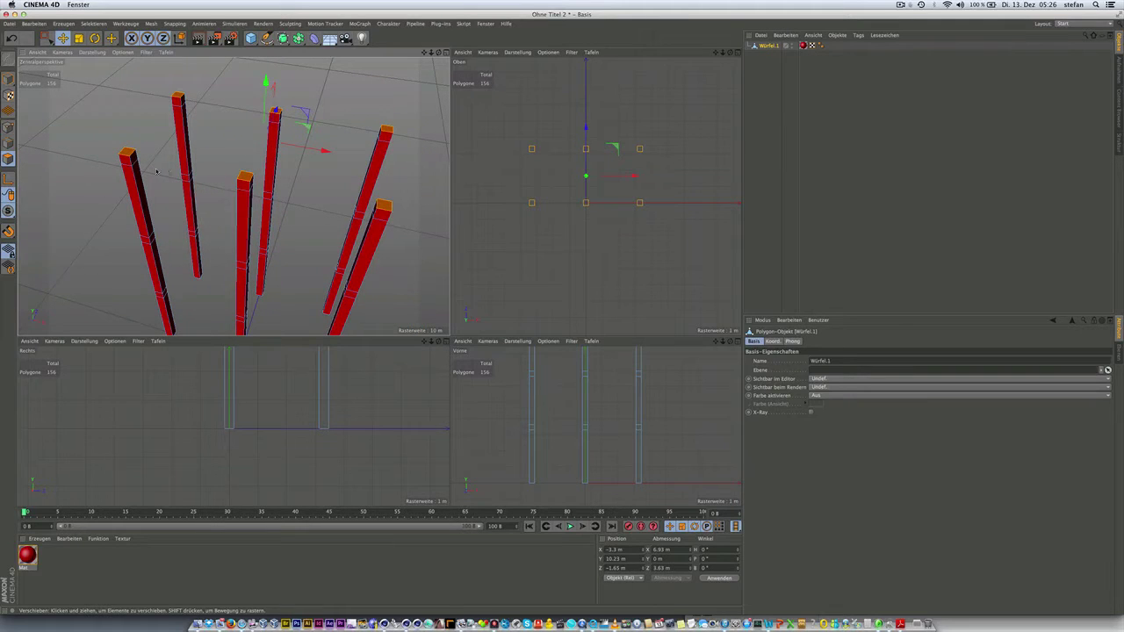
{"action": "scroll", "coordinate": [148, 166], "scroll_direction": "up", "scroll_amount": 2}
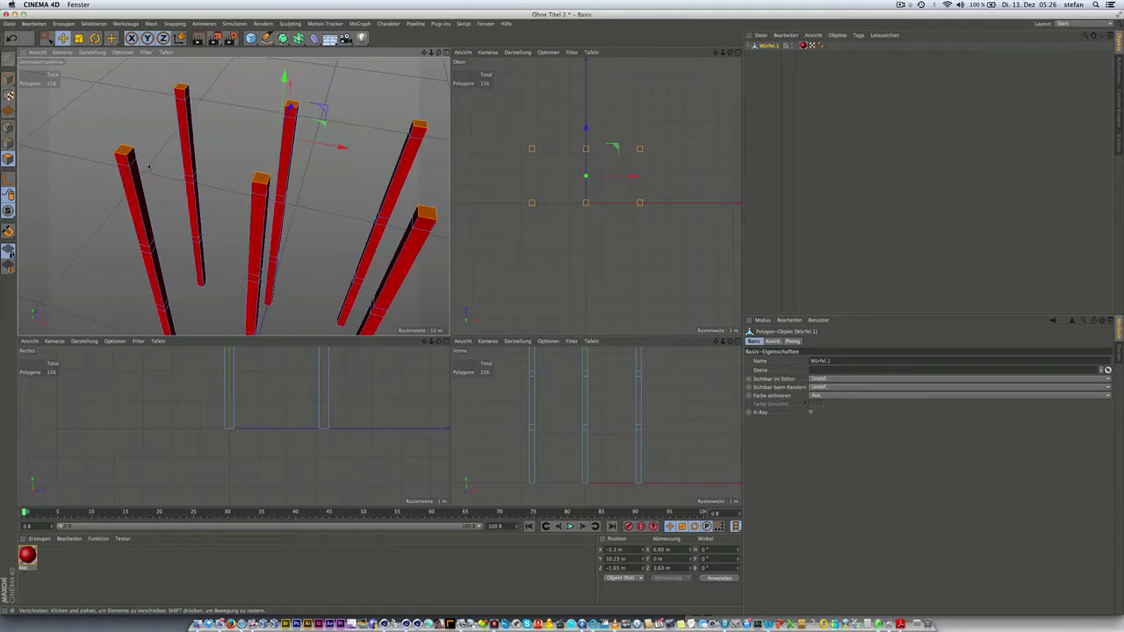
{"action": "left_click_drag", "start_coordinate": [177, 179], "coordinate": [178, 184], "text": "alt"}
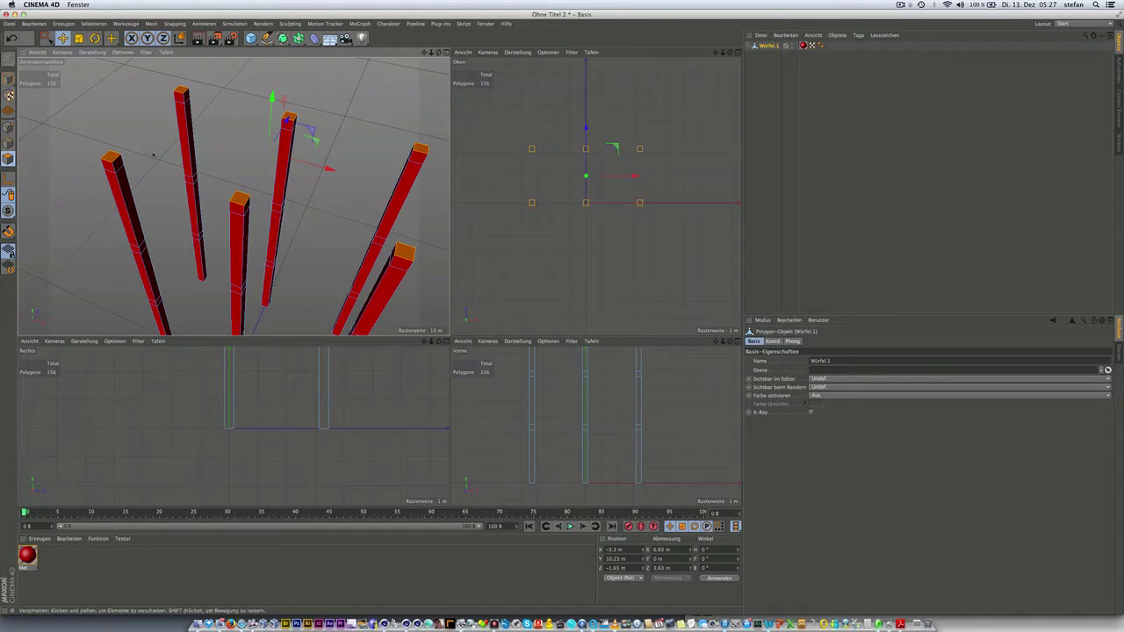
{"action": "scroll", "coordinate": [134, 170], "scroll_direction": "up", "scroll_amount": 5}
{"action": "left_click_drag", "start_coordinate": [153, 168], "coordinate": [173, 195], "text": "alt"}
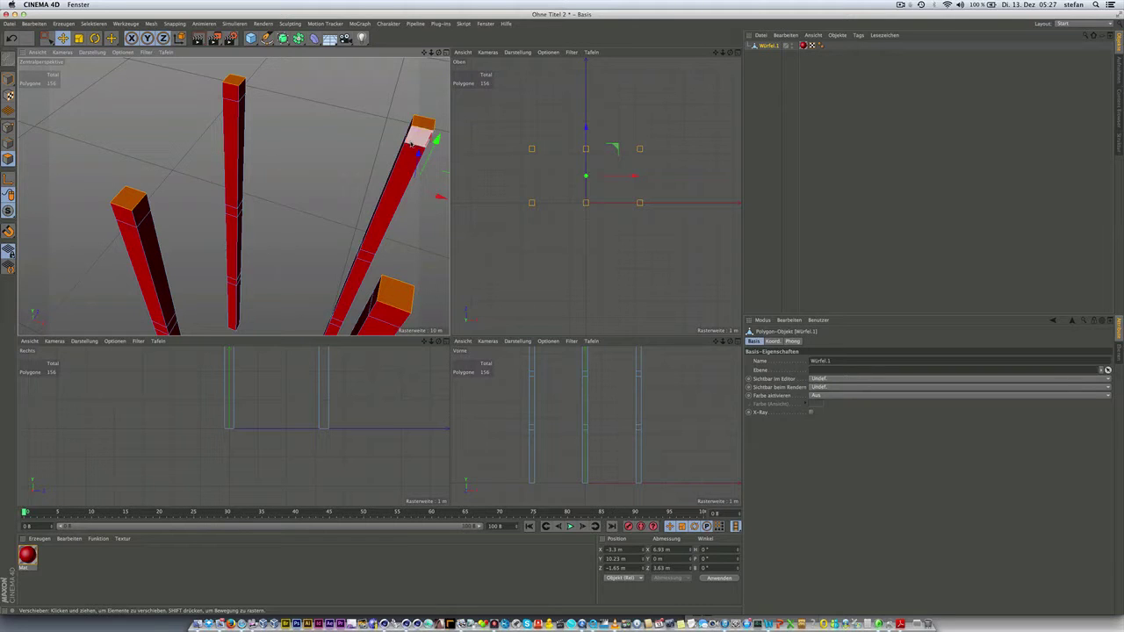
Maximize the perspective view to a single panel and frame the two nearest columns.
{"action": "middle_click", "coordinate": [373, 191]}
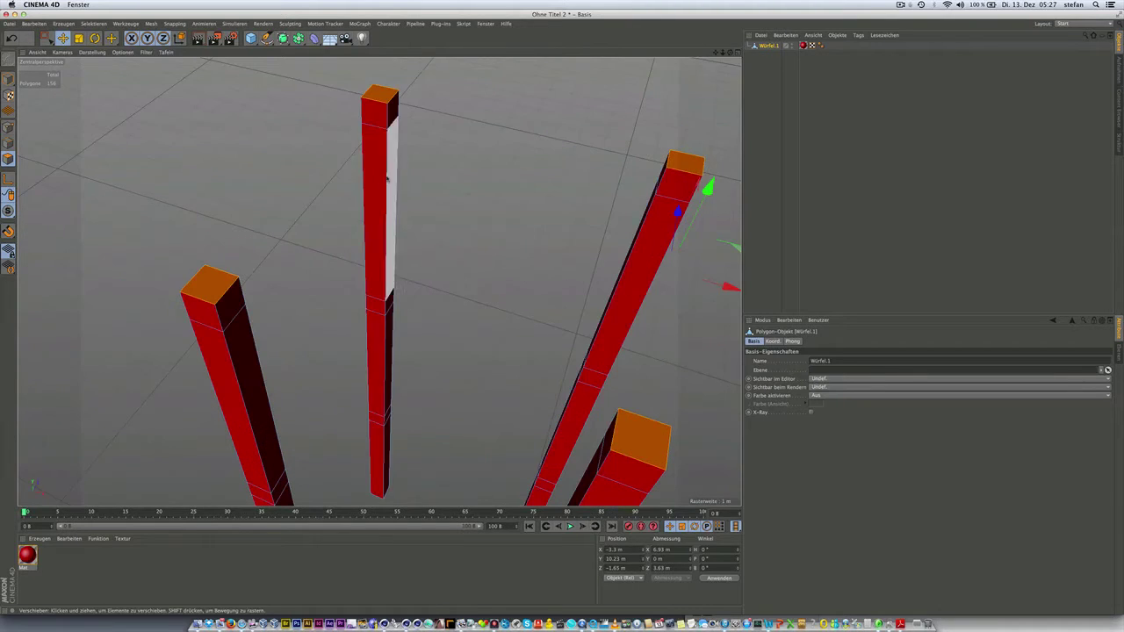
{"action": "middle_click_drag", "start_coordinate": [372, 192], "coordinate": [327, 222], "text": "alt"}
{"action": "left_click_drag", "start_coordinate": [356, 220], "coordinate": [280, 209], "text": "alt"}
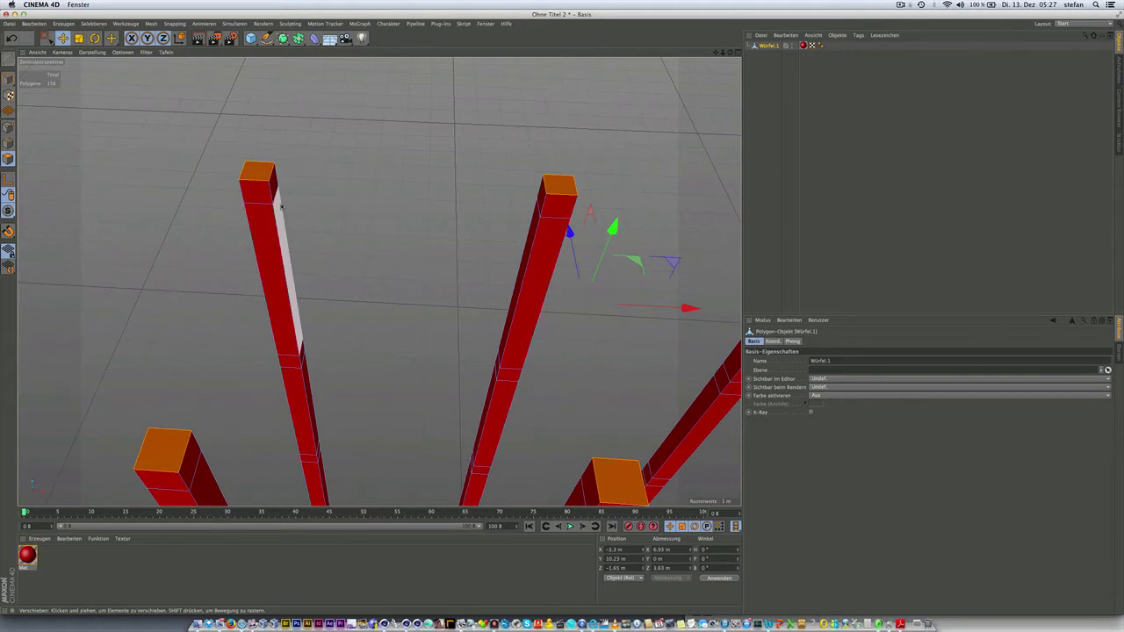
{"action": "scroll", "coordinate": [280, 209], "scroll_direction": "up", "scroll_amount": 2}
{"action": "scroll", "coordinate": [281, 206], "scroll_direction": "up", "scroll_amount": 2}
{"action": "mouse_move", "coordinate": [281, 206]}
{"action": "left_mouse_down", "text": "alt"}
{"action": "mouse_move", "coordinate": [381, 280]}
{"action": "mouse_move", "coordinate": [230, 220]}
{"action": "left_mouse_up", "text": "alt"}
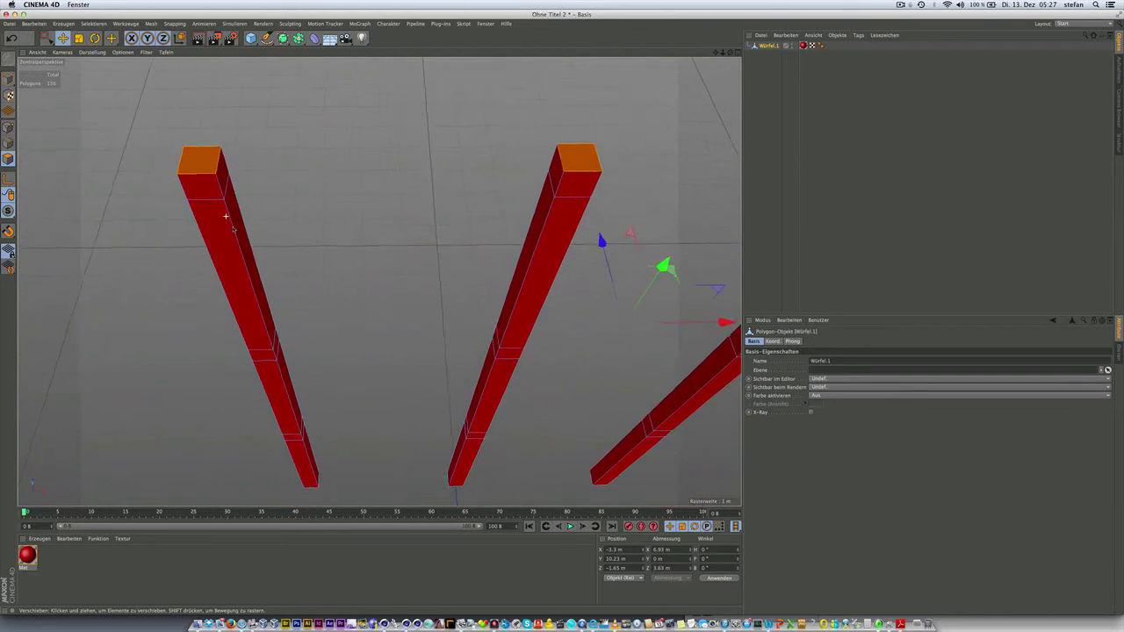
{"action": "left_click_drag", "start_coordinate": [379, 282], "coordinate": [360, 282], "text": "alt"}
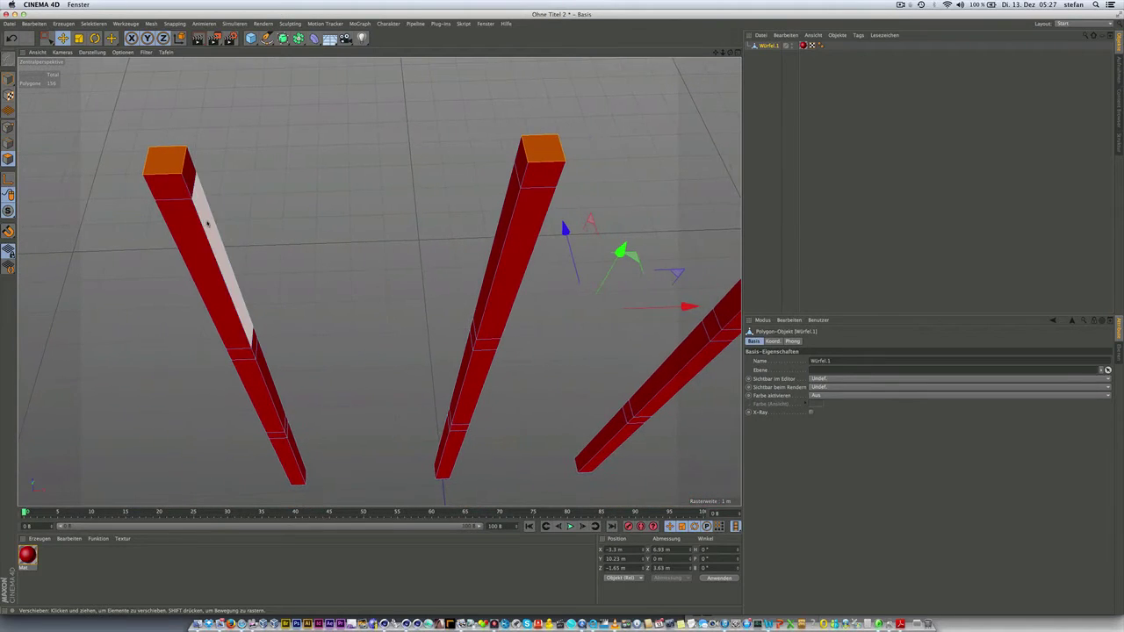
{"action": "left_click_drag", "start_coordinate": [204, 220], "coordinate": [206, 222], "text": "alt"}
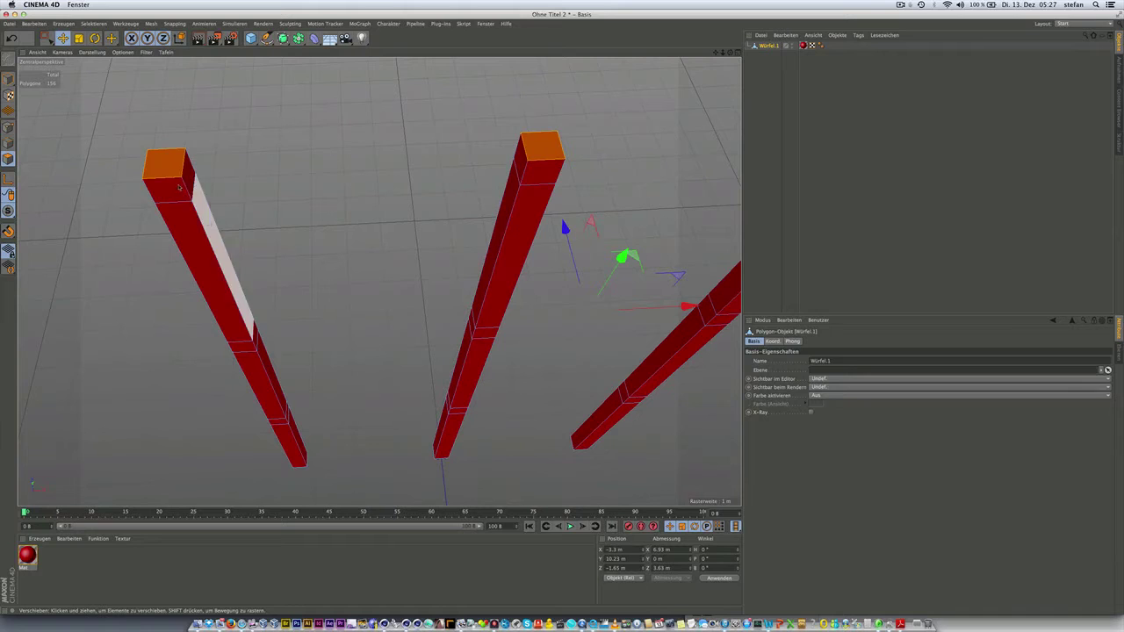
With Live Selection, select the facing upper side faces on both columns and a lower left face.
{"action": "left_click", "coordinate": [48, 40]}
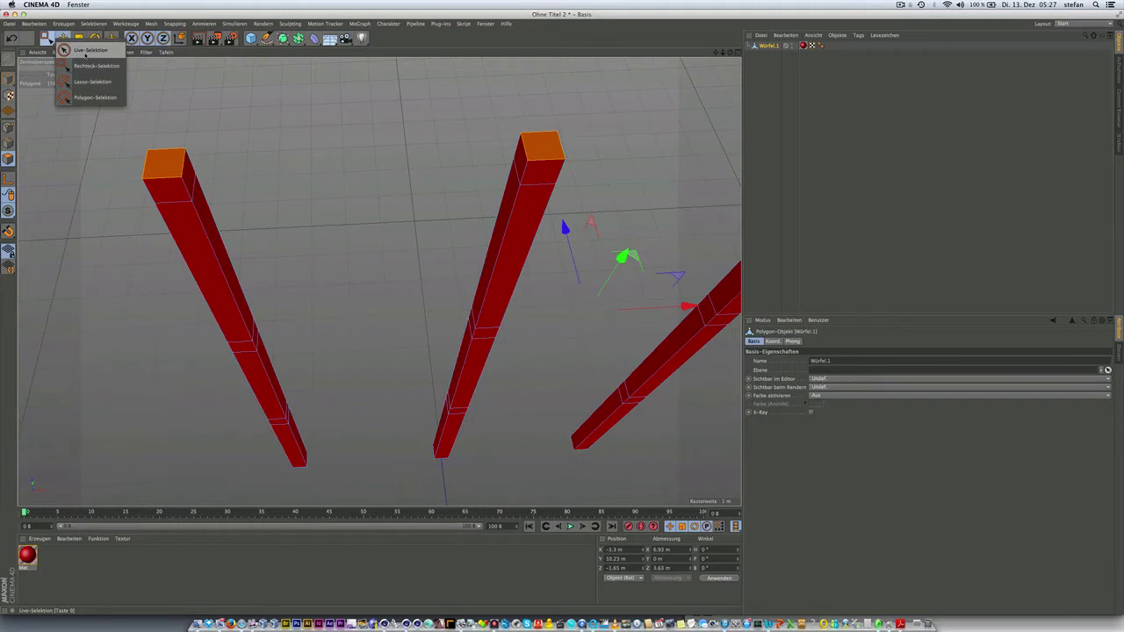
{"action": "left_click", "coordinate": [85, 50]}
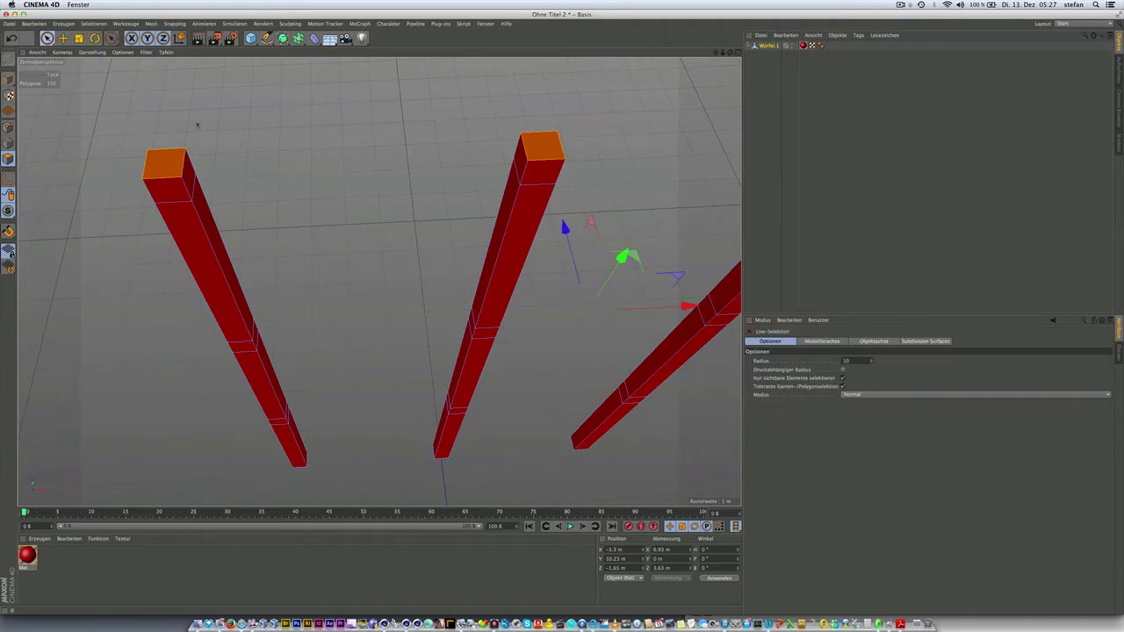
{"action": "left_click", "coordinate": [188, 175]}
{"action": "left_click", "coordinate": [517, 156], "text": "shift"}
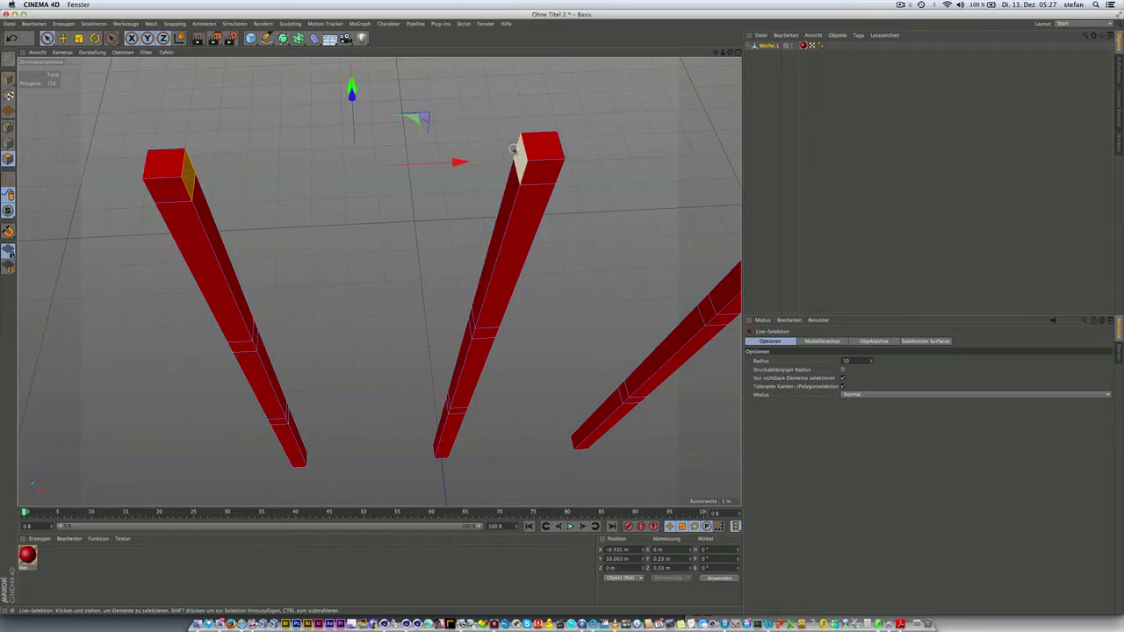
{"action": "left_click", "coordinate": [255, 332], "text": "shift"}
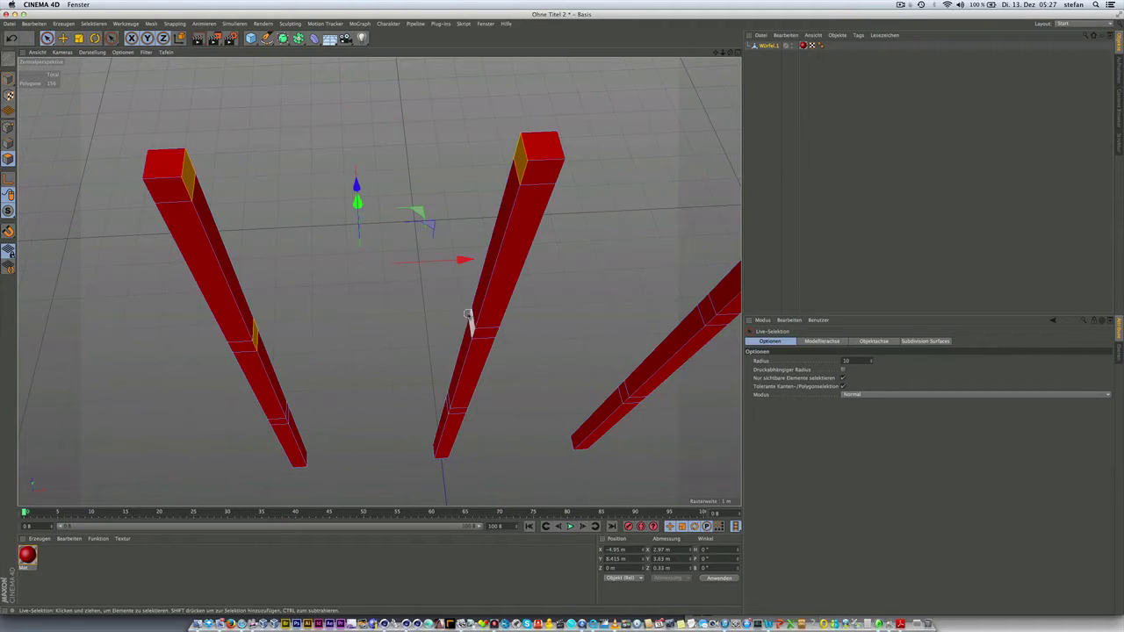
Orbit toward the column bases and add the matching low side faces on both columns.
{"action": "scroll", "coordinate": [292, 407], "scroll_direction": "up", "scroll_amount": 3}
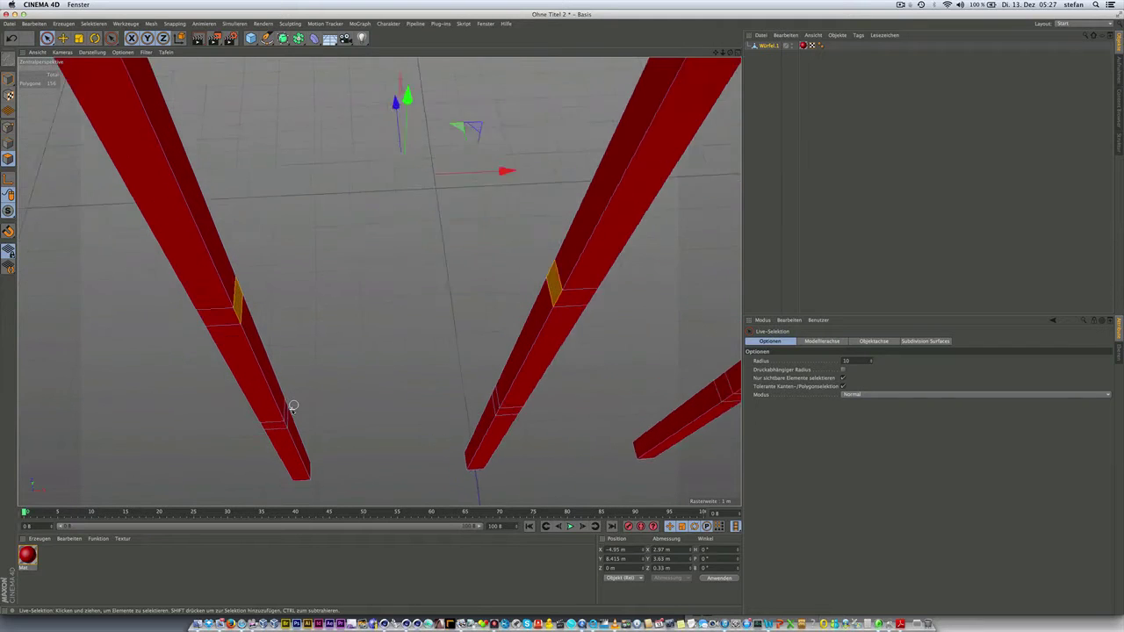
{"action": "scroll", "coordinate": [292, 407], "scroll_direction": "up", "scroll_amount": 2}
{"action": "scroll", "coordinate": [289, 421], "scroll_direction": "up", "scroll_amount": 2}
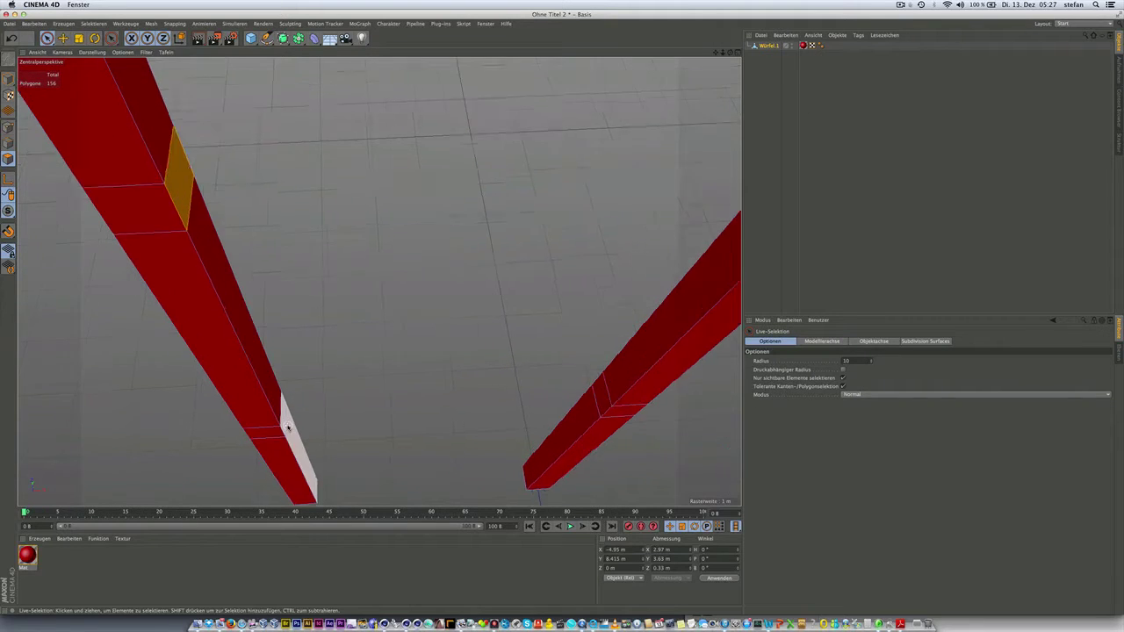
{"action": "scroll", "coordinate": [288, 425], "scroll_direction": "up", "scroll_amount": 2}
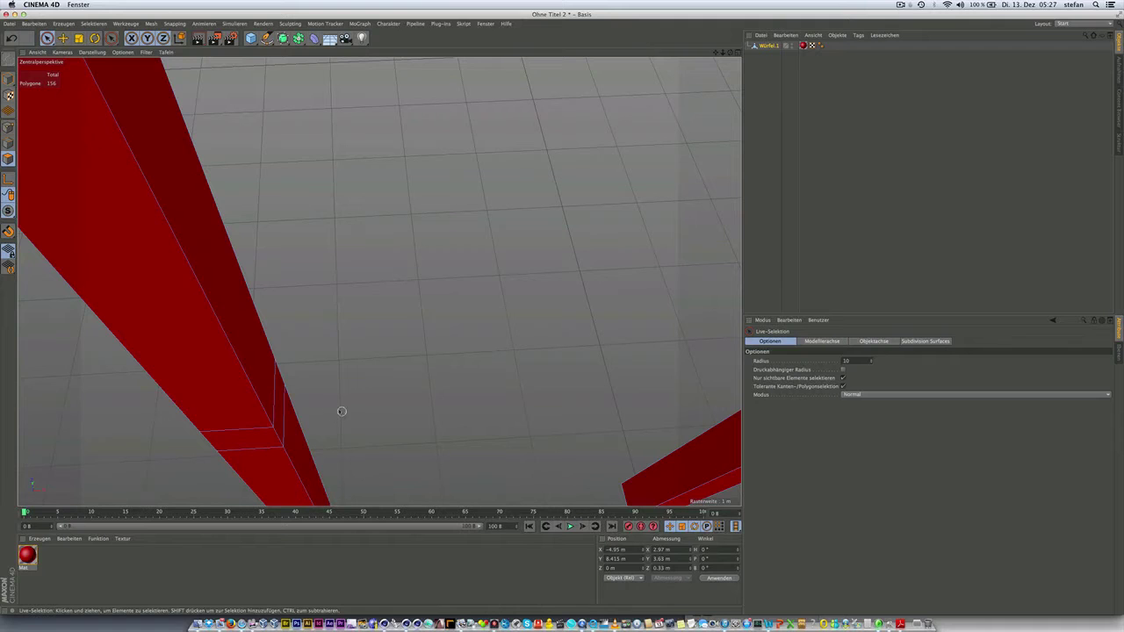
{"action": "middle_click_drag", "start_coordinate": [344, 407], "coordinate": [314, 385], "text": "alt"}
{"action": "left_click_drag", "start_coordinate": [314, 385], "coordinate": [181, 366], "text": "alt"}
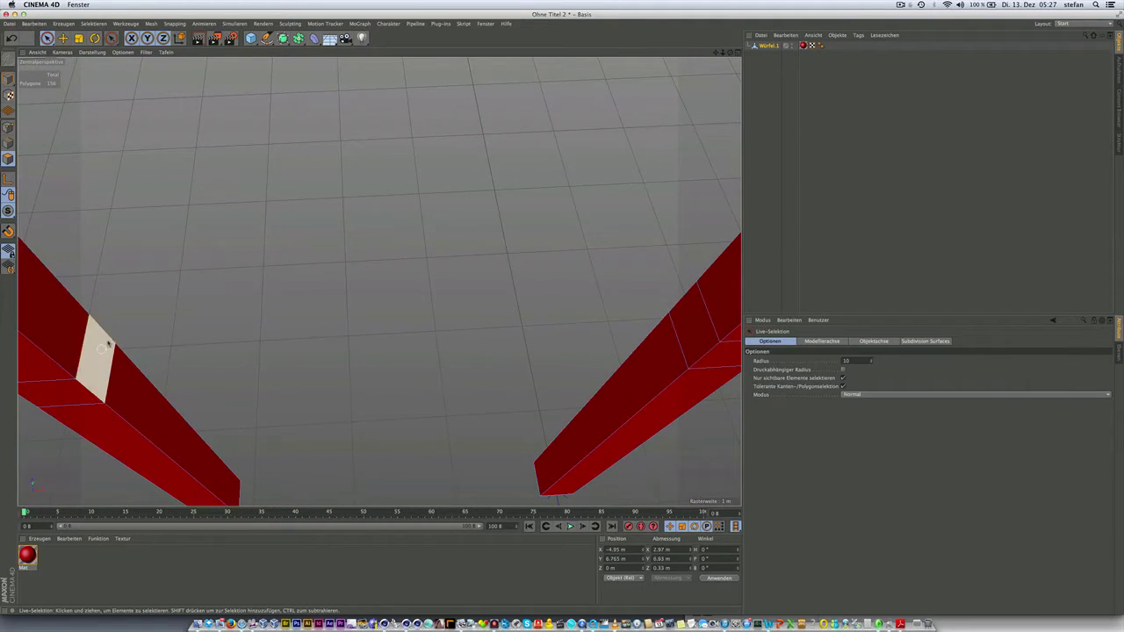
{"action": "left_click", "coordinate": [100, 356]}
{"action": "left_click", "coordinate": [690, 321], "text": "shift"}
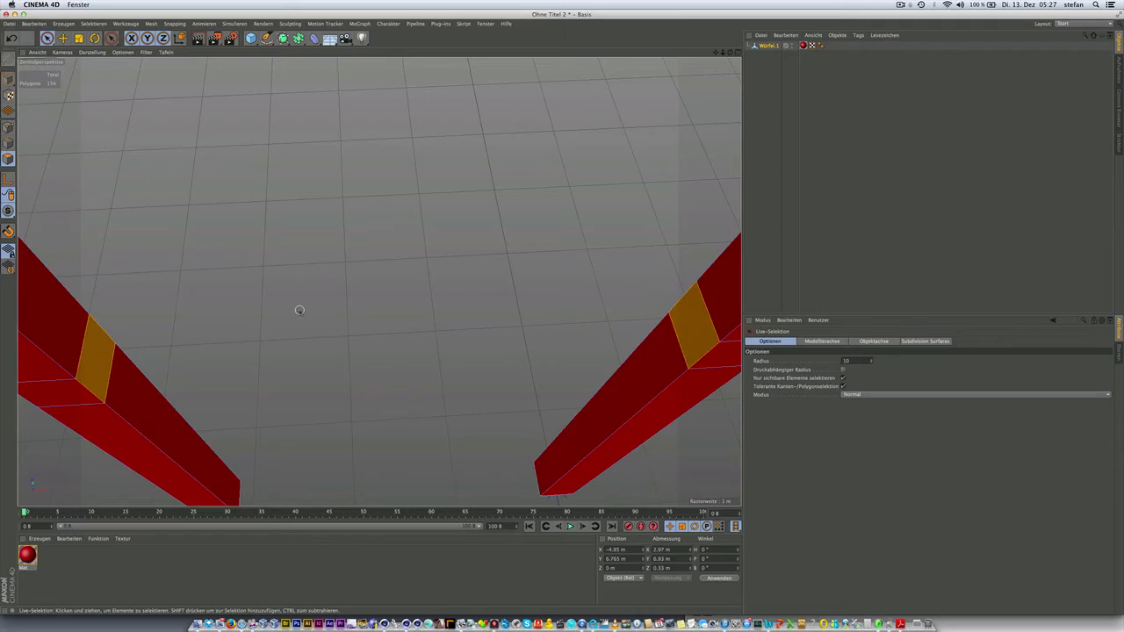
{"action": "left_click_drag", "start_coordinate": [300, 310], "coordinate": [329, 346], "text": "alt"}
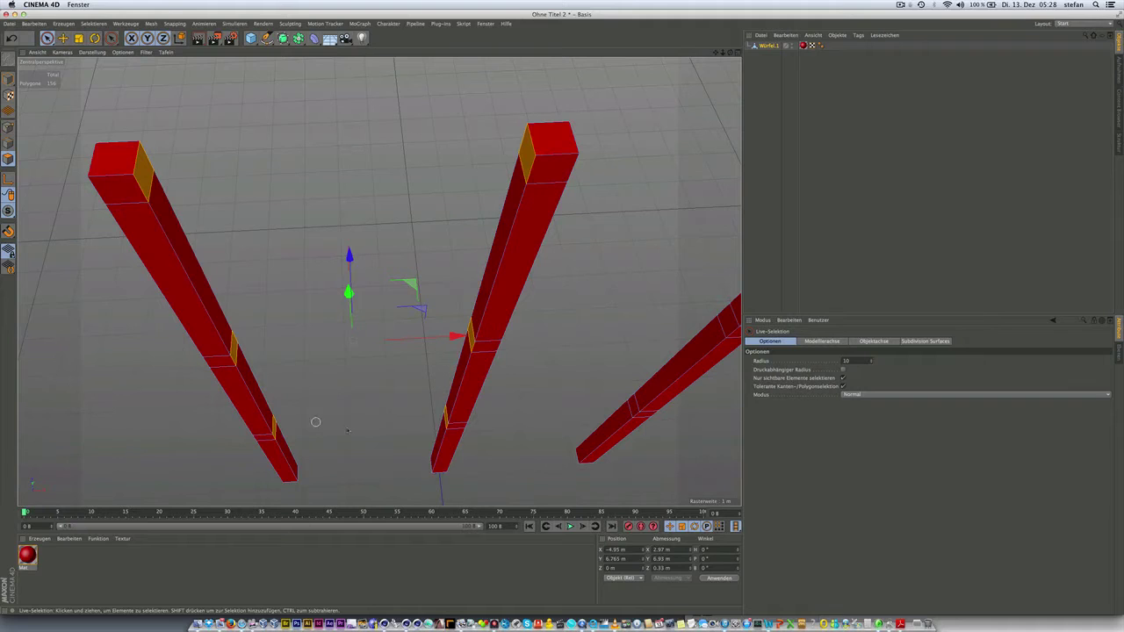
Bridge the two columns' top faces into a horizontal top beam.
{"action": "right_click", "coordinate": [170, 170]}
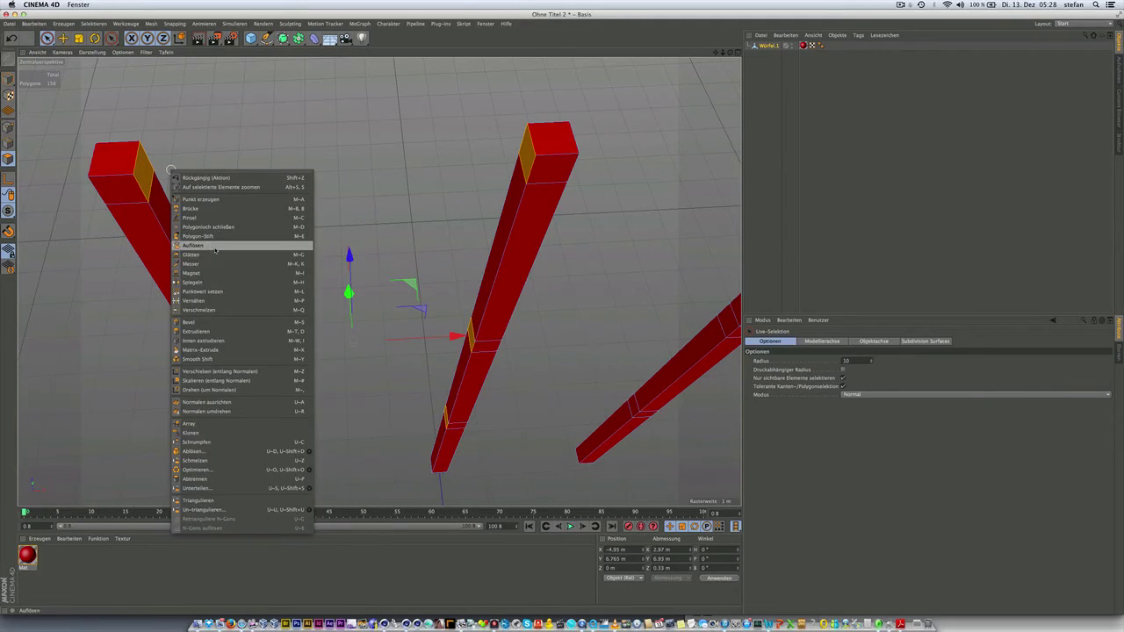
{"action": "left_click", "coordinate": [196, 209]}
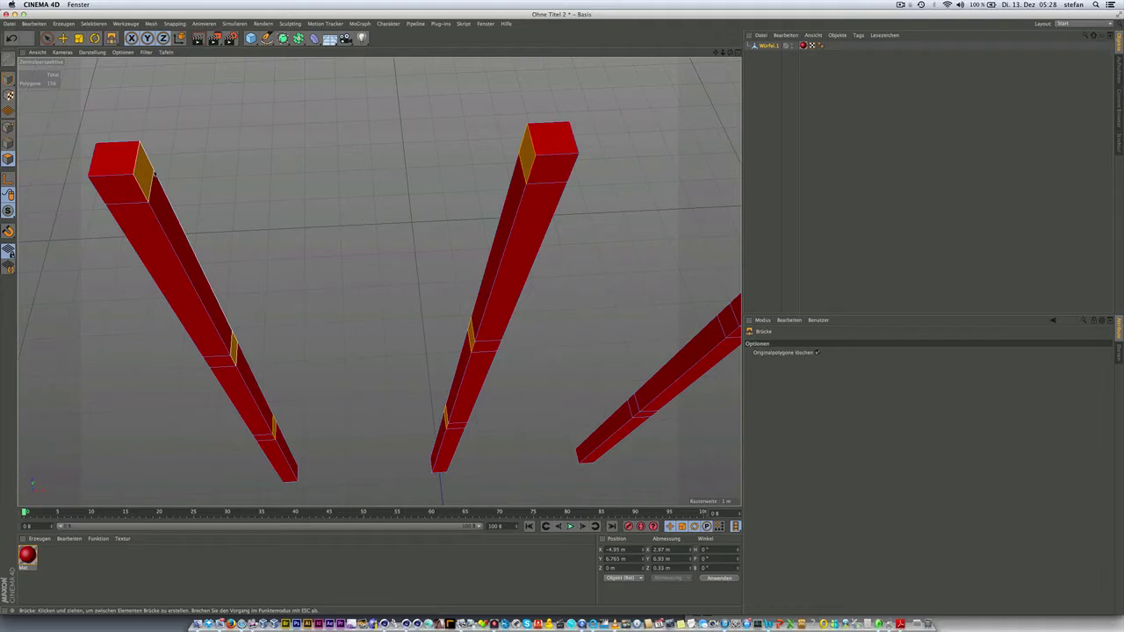
{"action": "left_click_drag", "start_coordinate": [248, 152], "coordinate": [520, 154]}
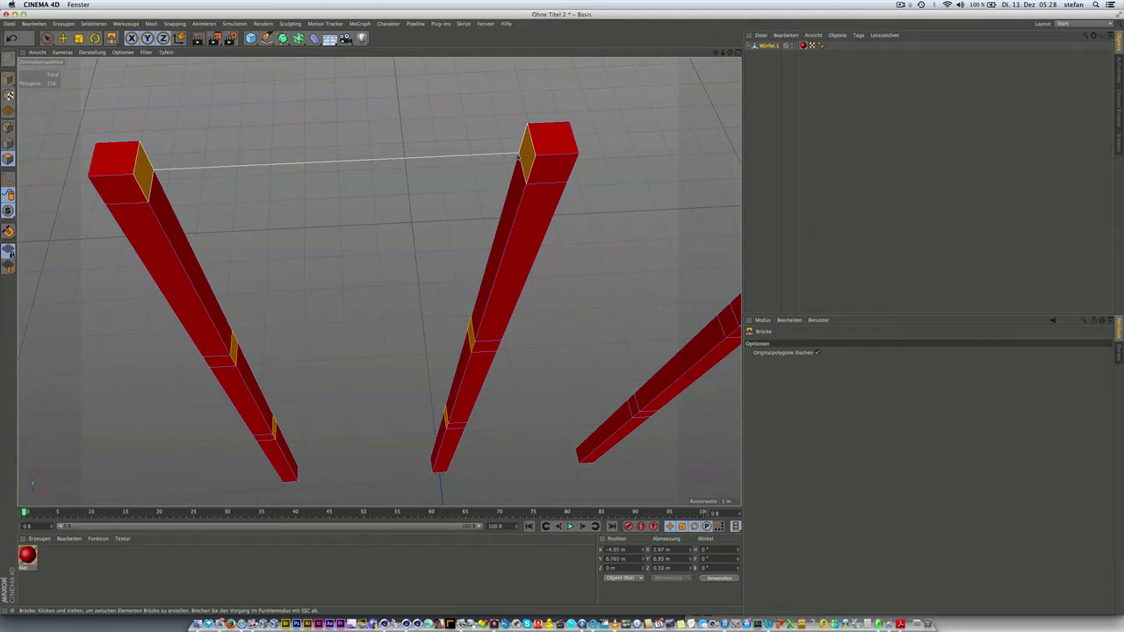
{"action": "key", "text": "Escape"}
{"action": "left_click_drag", "start_coordinate": [154, 174], "coordinate": [520, 155]}
{"action": "key", "text": "Escape"}
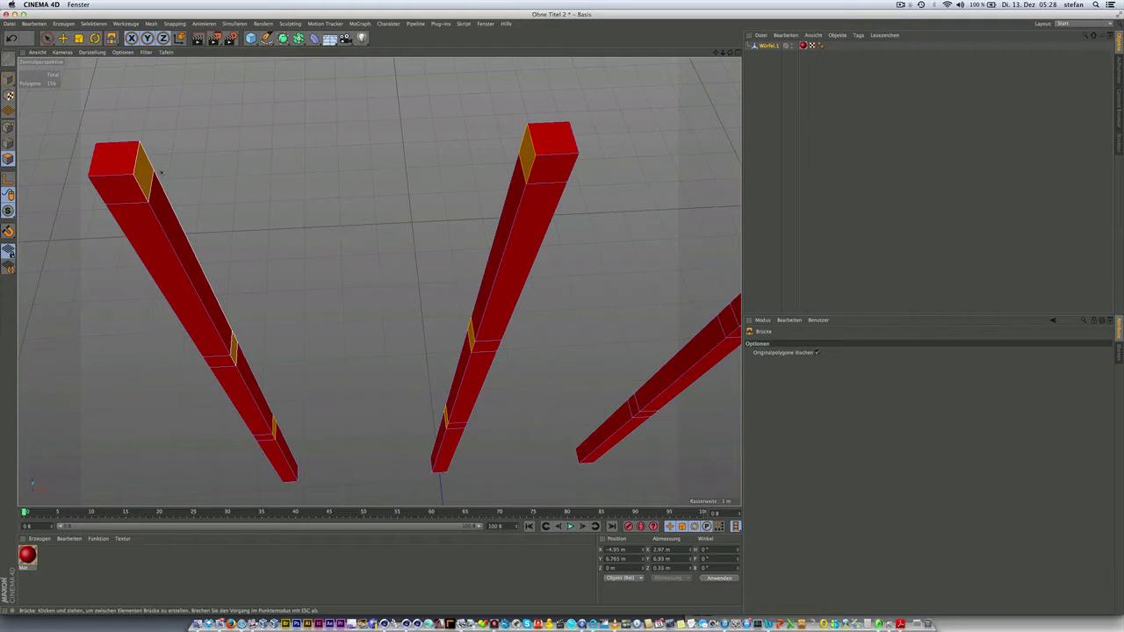
{"action": "left_click_drag", "start_coordinate": [154, 170], "coordinate": [522, 153]}
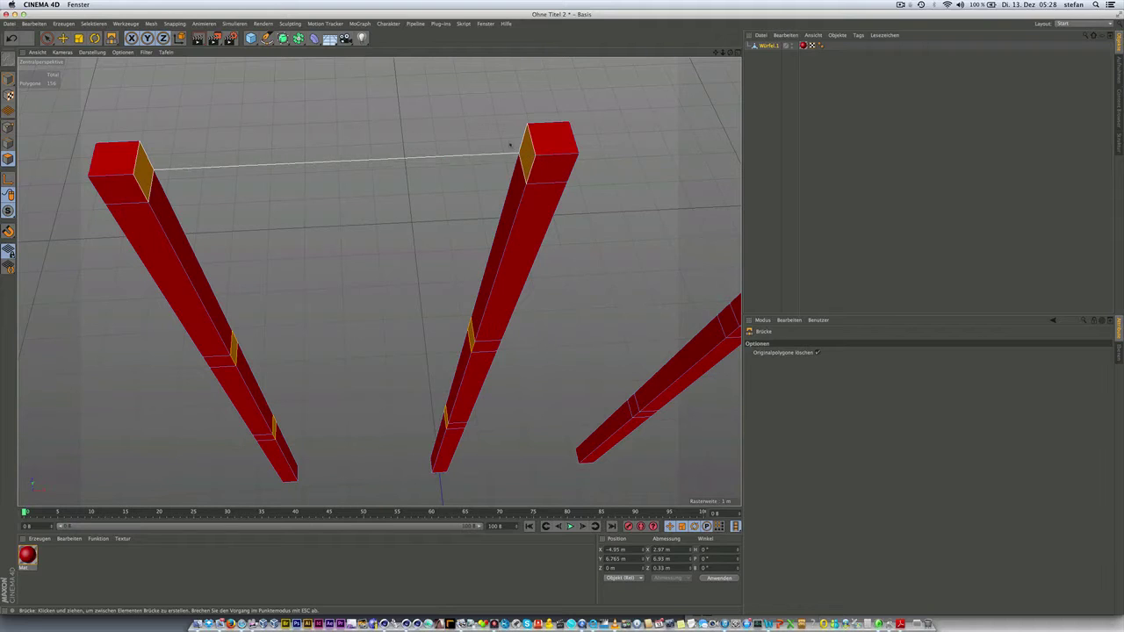
{"action": "left_click_drag", "start_coordinate": [535, 157], "coordinate": [535, 158]}
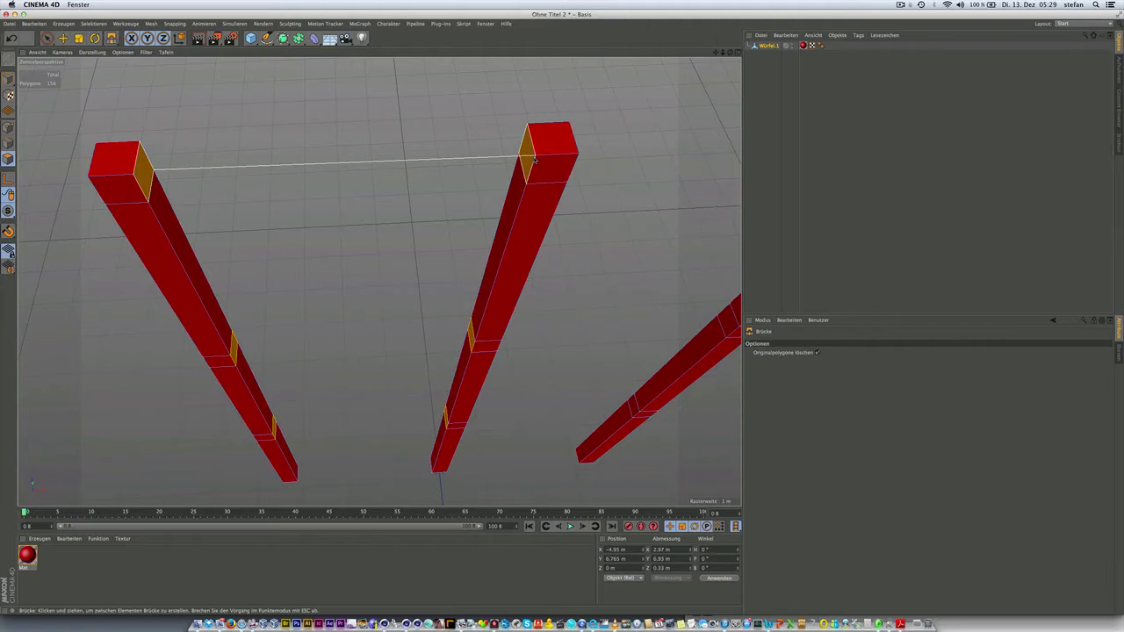
{"action": "left_click_drag", "start_coordinate": [535, 159], "coordinate": [524, 128]}
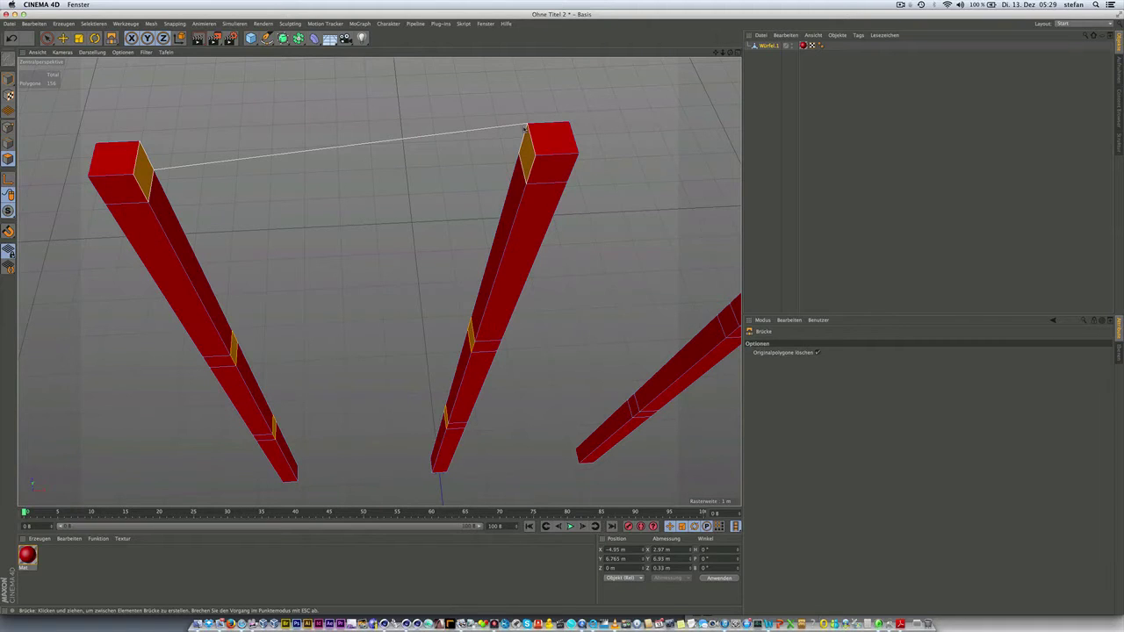
{"action": "left_click_drag", "start_coordinate": [524, 128], "coordinate": [521, 151]}
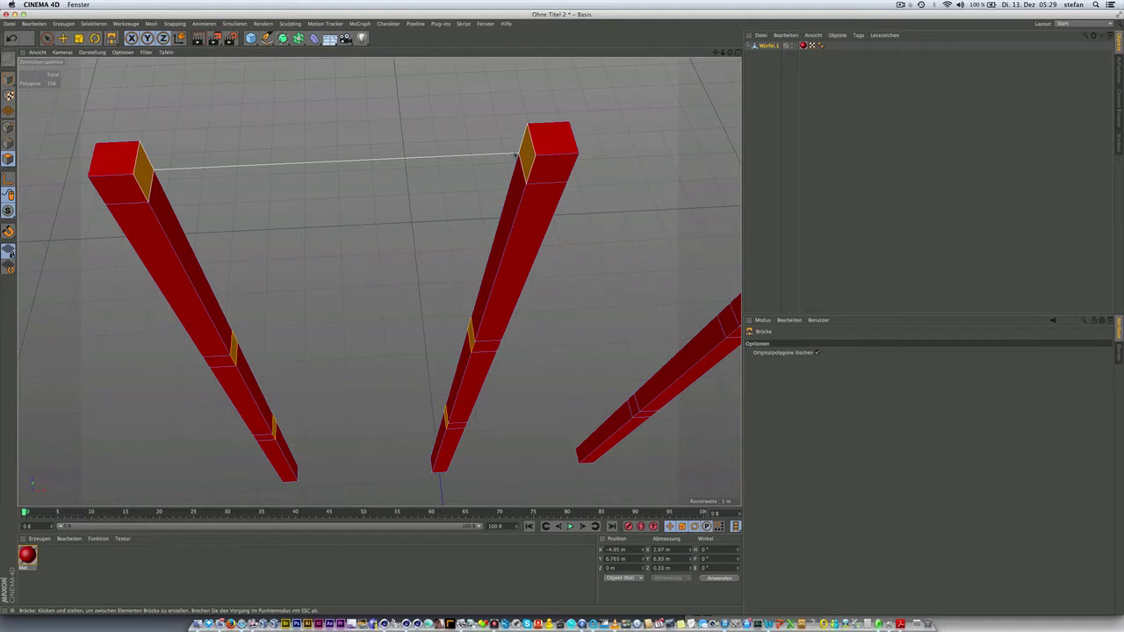
{"action": "left_click_drag", "start_coordinate": [515, 156], "coordinate": [516, 155]}
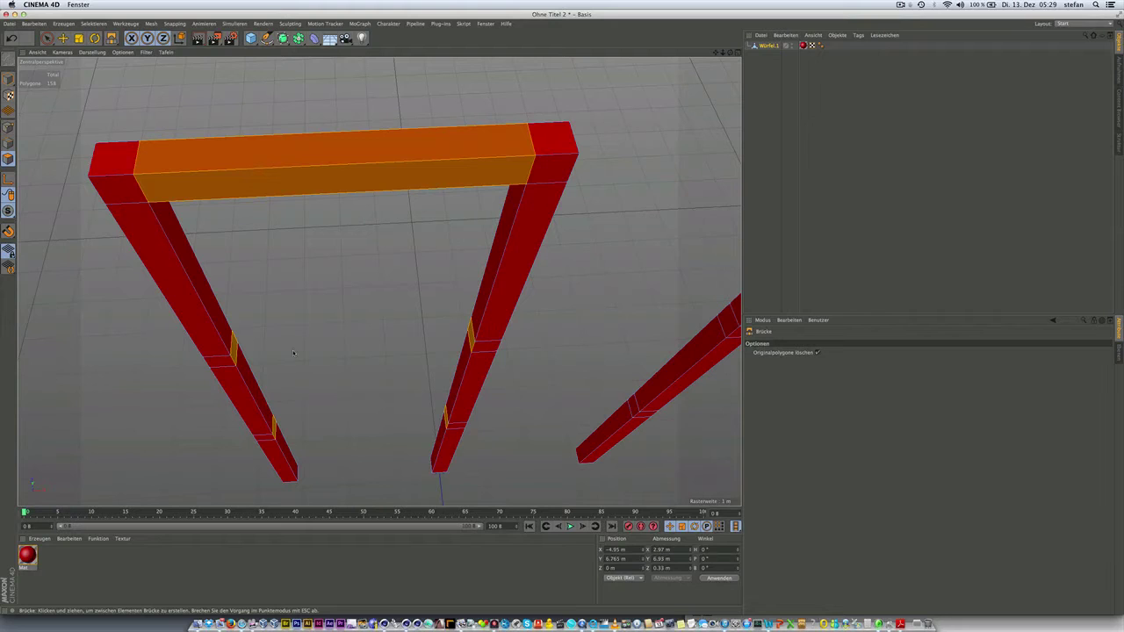
Bridge the middle and lower faces into two more beams between the columns.
{"action": "left_click_drag", "start_coordinate": [239, 348], "coordinate": [461, 338]}
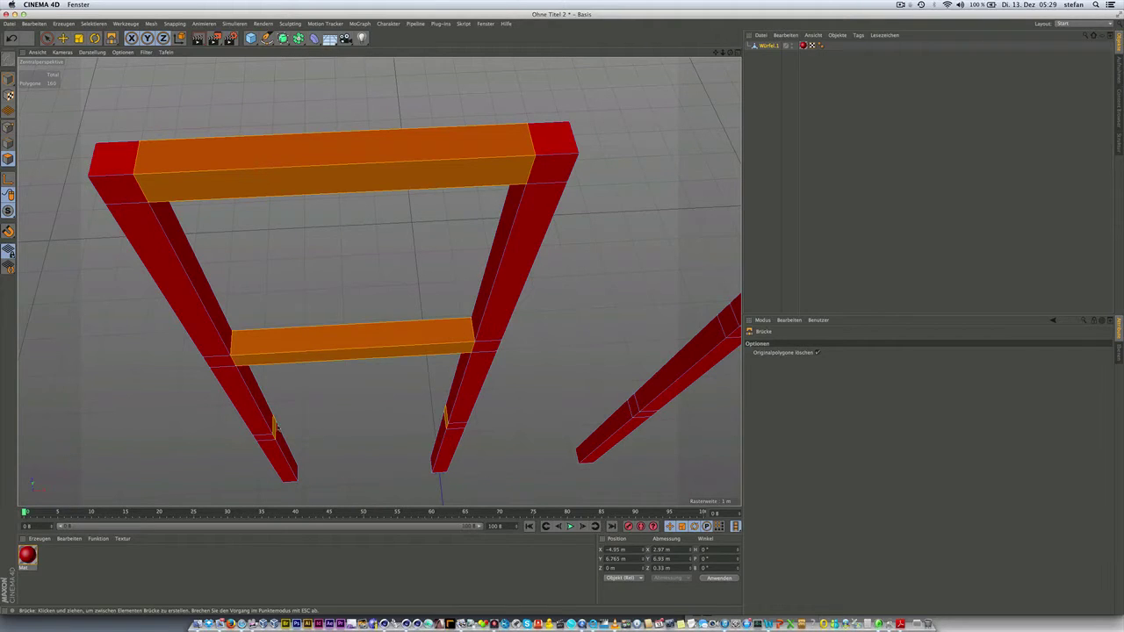
{"action": "left_click_drag", "start_coordinate": [276, 425], "coordinate": [415, 416]}
{"action": "left_click_drag", "start_coordinate": [434, 414], "coordinate": [441, 417]}
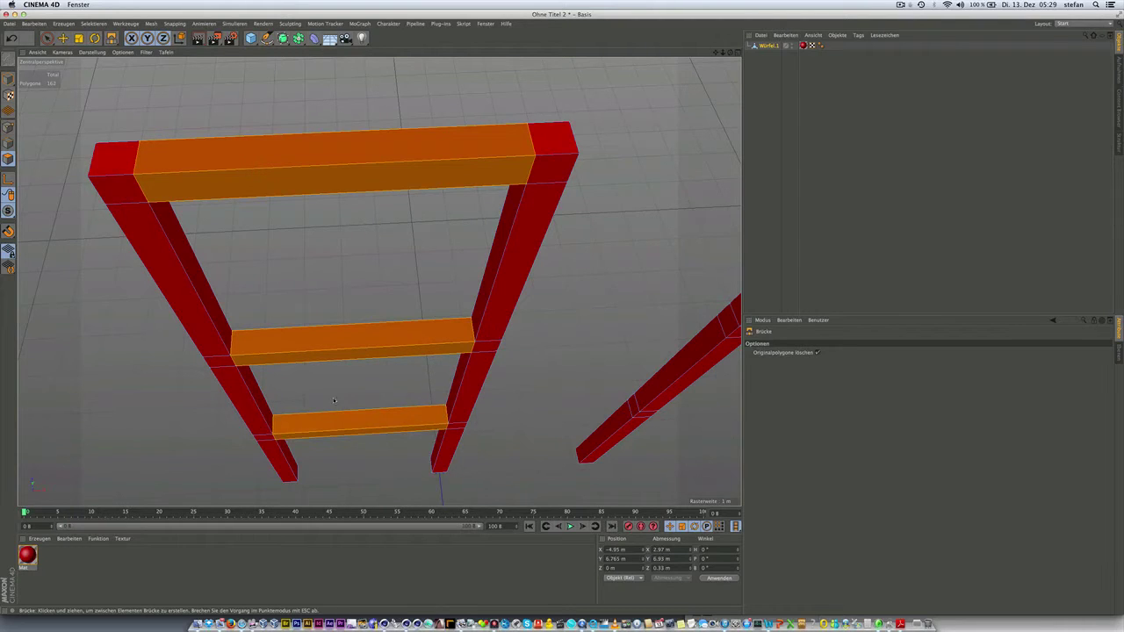
{"action": "mouse_move", "coordinate": [334, 401]}
{"action": "left_mouse_down", "text": "alt"}
{"action": "mouse_move", "coordinate": [318, 348]}
{"action": "mouse_move", "coordinate": [299, 344]}
{"action": "left_mouse_up", "text": "alt"}
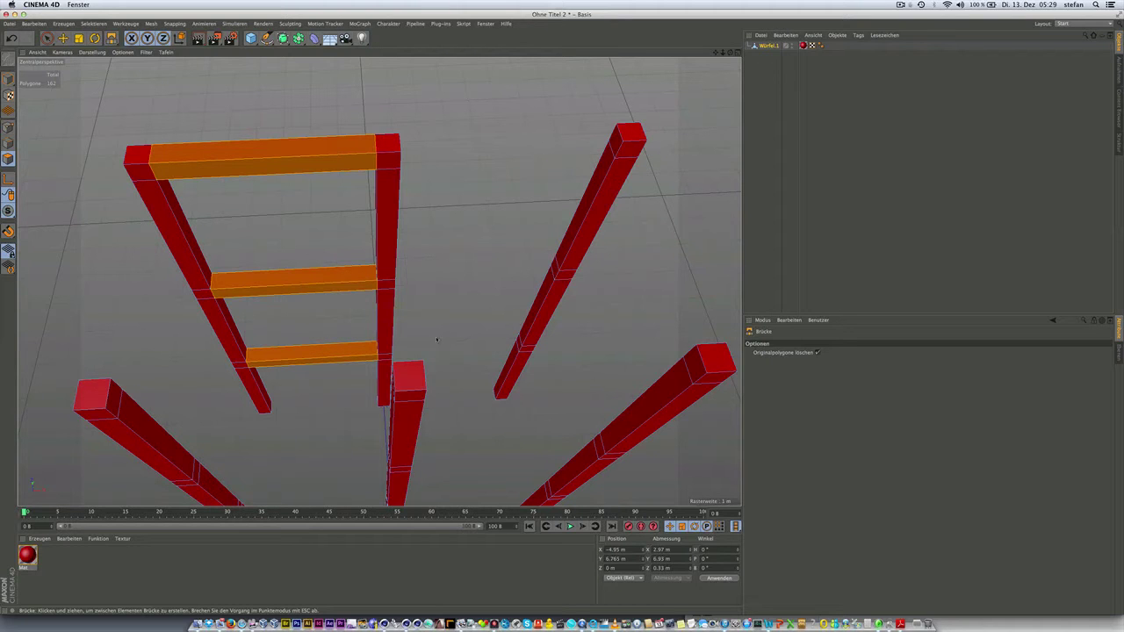
Orbit to the next pair of columns and select both posts' top inner faces plus a lower left face.
{"action": "mouse_move", "coordinate": [414, 381]}
{"action": "left_mouse_down", "text": "alt"}
{"action": "mouse_move", "coordinate": [388, 385]}
{"action": "mouse_move", "coordinate": [468, 372]}
{"action": "mouse_move", "coordinate": [378, 281]}
{"action": "mouse_move", "coordinate": [492, 427]}
{"action": "left_mouse_up", "text": "alt"}
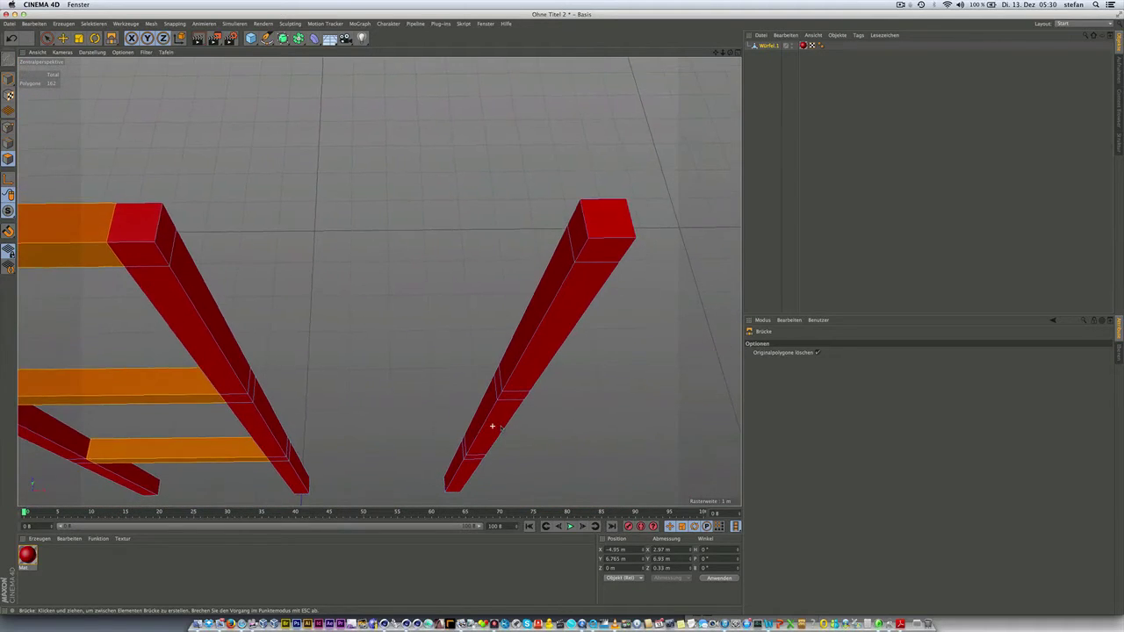
{"action": "key", "text": "space"}
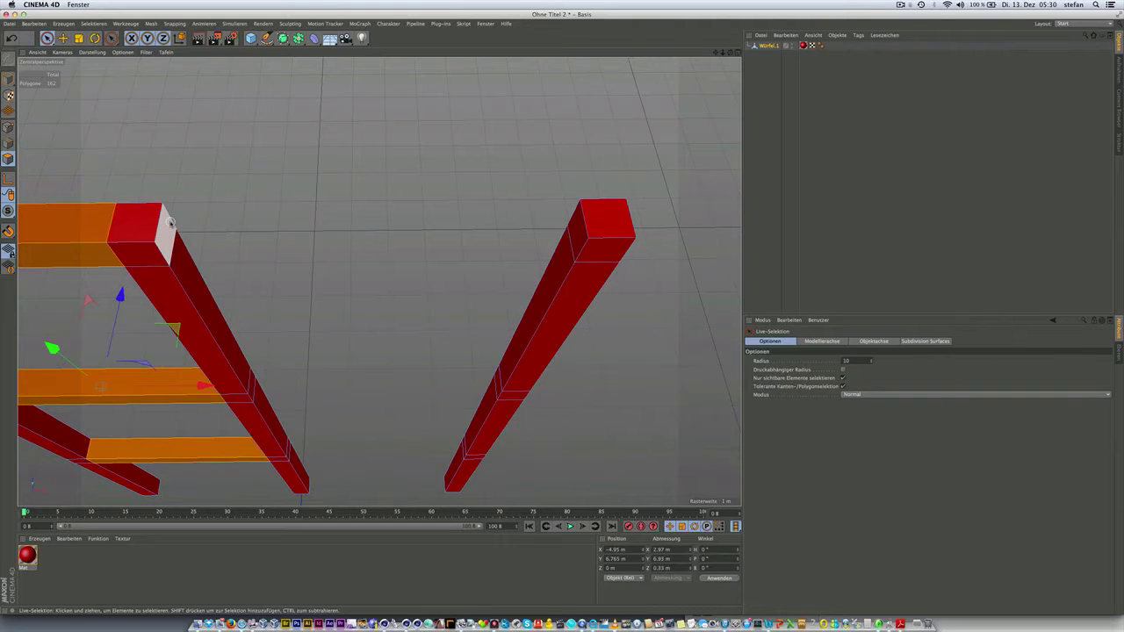
{"action": "left_click", "coordinate": [171, 222]}
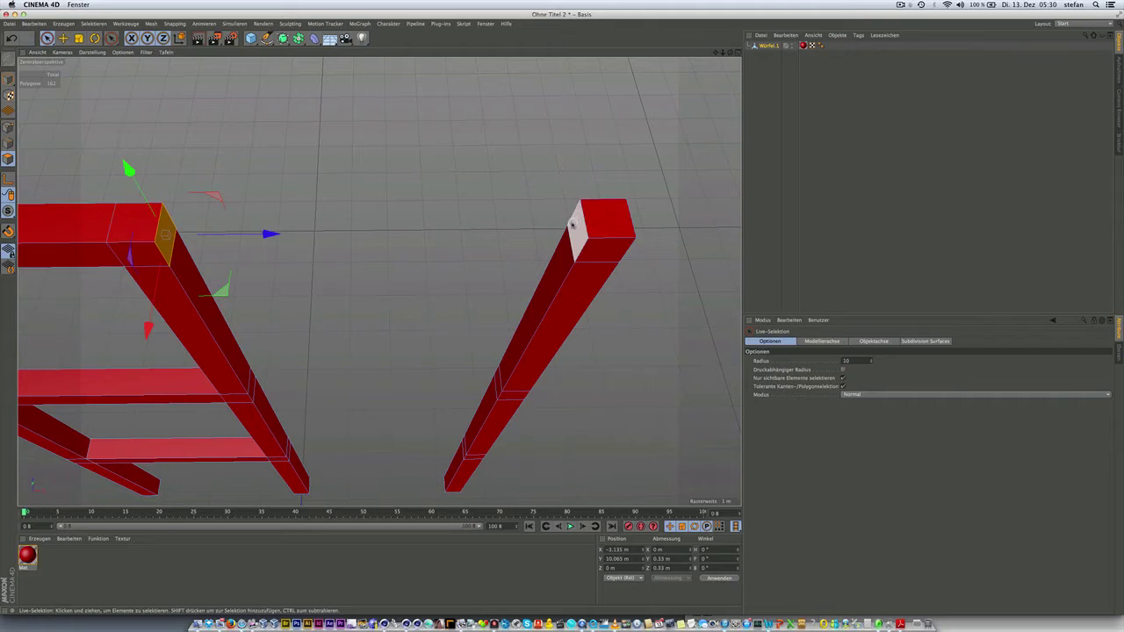
{"action": "left_click", "coordinate": [572, 224], "text": "shift"}
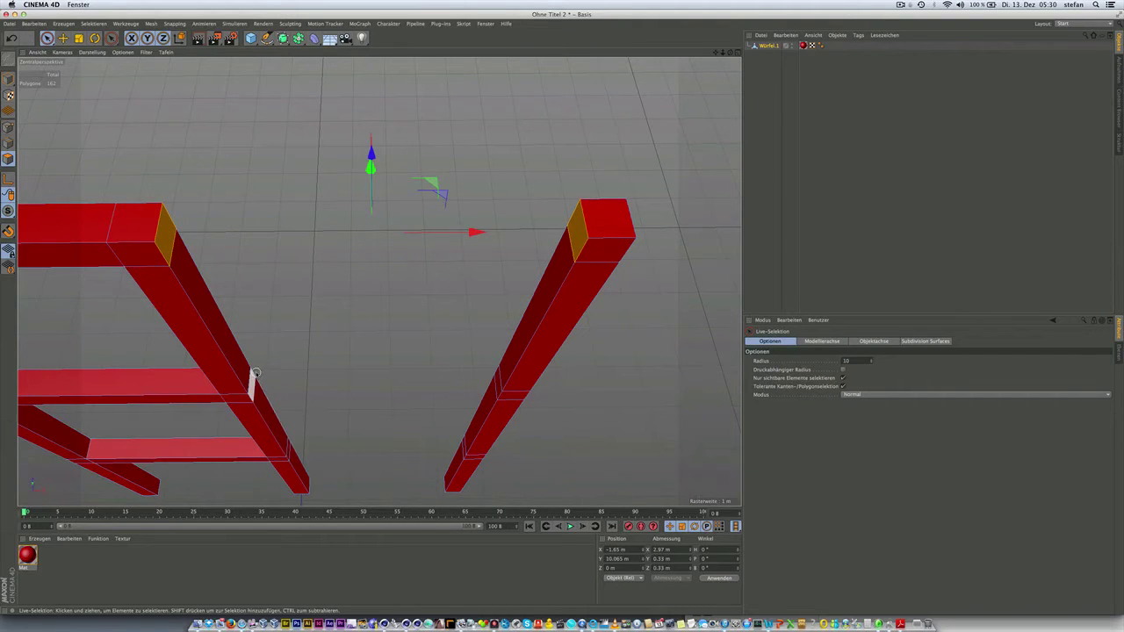
{"action": "left_click", "coordinate": [253, 381], "text": "shift"}
Add the remaining middle and thin lower inner faces on both posts to the selection.
{"action": "scroll", "coordinate": [489, 388], "scroll_direction": "up", "scroll_amount": 2}
{"action": "scroll", "coordinate": [490, 388], "scroll_direction": "up", "scroll_amount": 3}
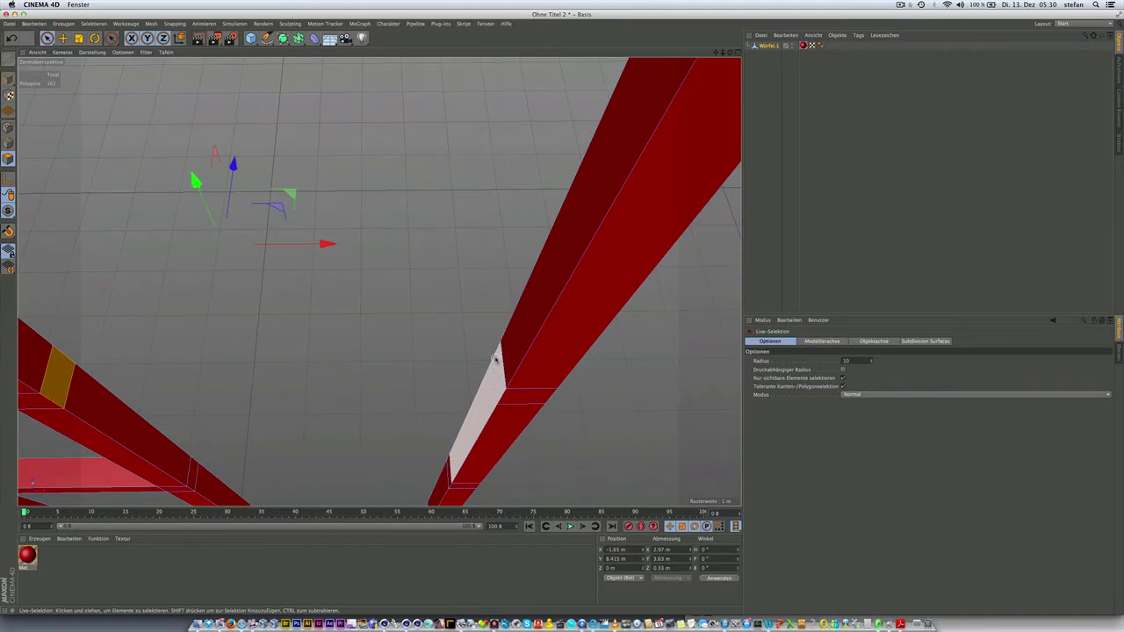
{"action": "left_click", "coordinate": [494, 355], "text": "shift"}
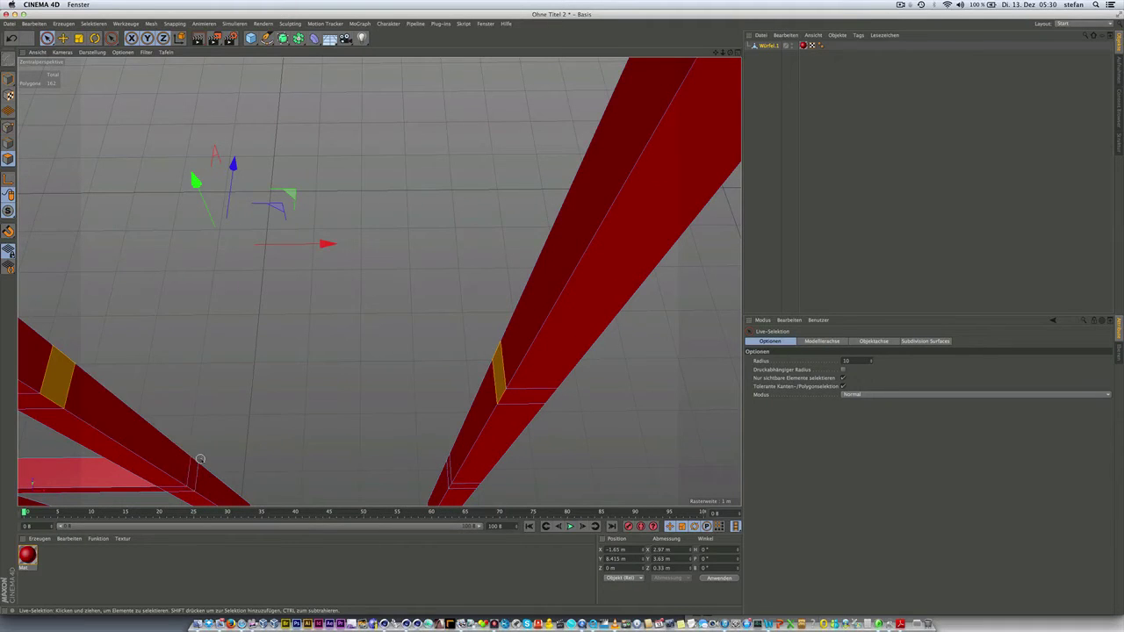
{"action": "left_click", "coordinate": [193, 465], "text": "shift"}
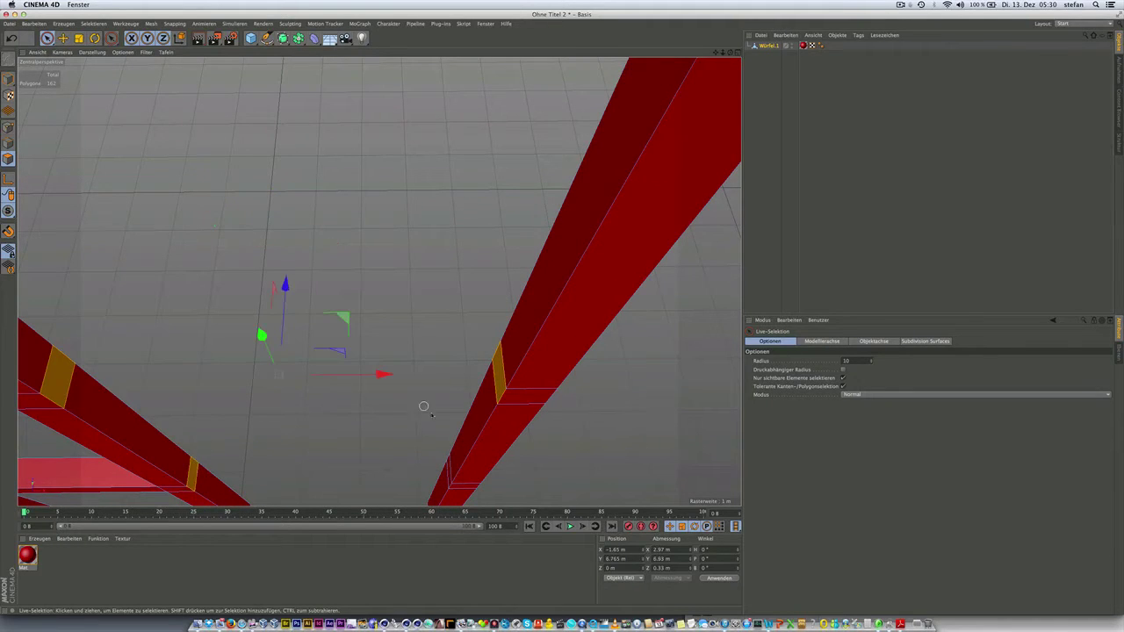
{"action": "scroll", "coordinate": [444, 464], "scroll_direction": "up", "scroll_amount": 3}
{"action": "left_click", "coordinate": [451, 452], "text": "shift"}
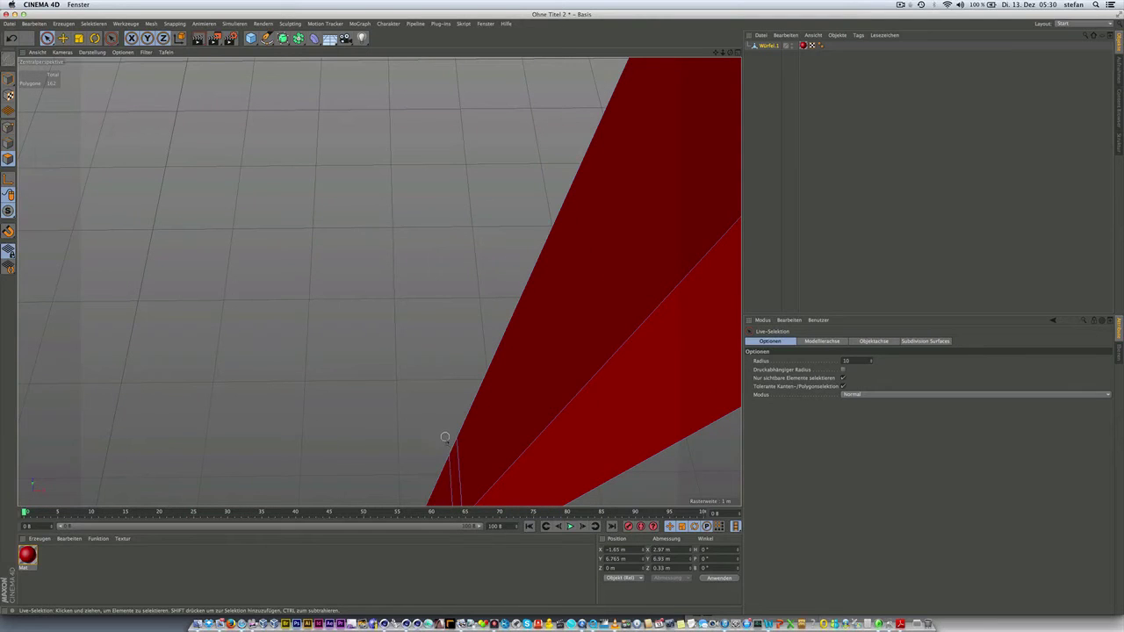
{"action": "scroll", "coordinate": [404, 409], "scroll_direction": "down", "scroll_amount": 2}
{"action": "scroll", "coordinate": [404, 409], "scroll_direction": "down", "scroll_amount": 2}
{"action": "scroll", "coordinate": [403, 406], "scroll_direction": "down", "scroll_amount": 2}
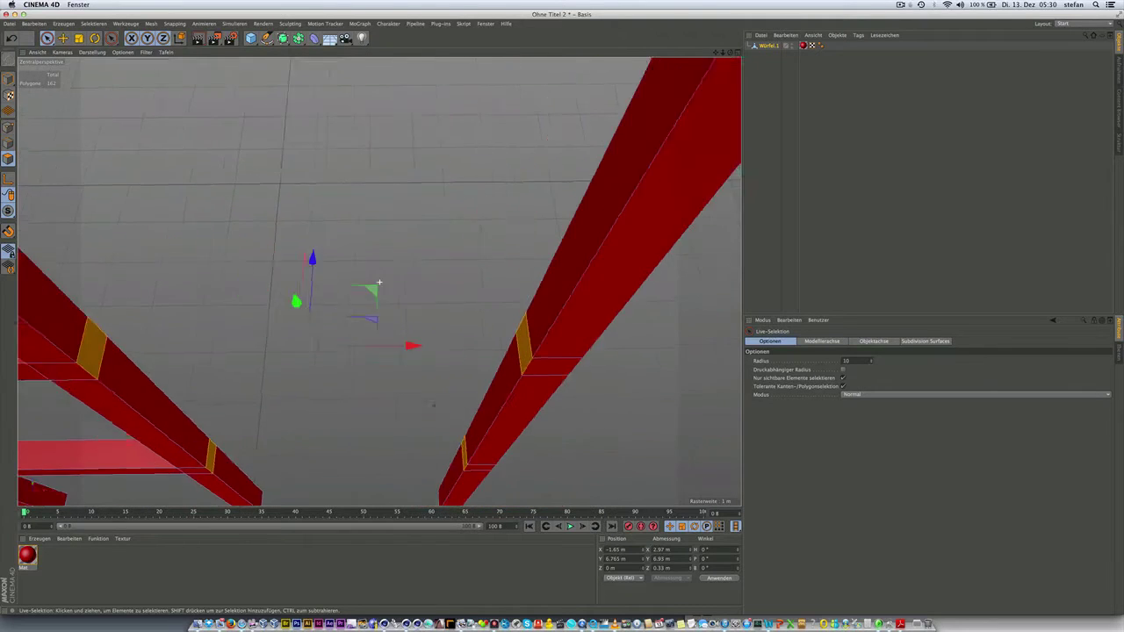
{"action": "scroll", "coordinate": [404, 404], "scroll_direction": "down", "scroll_amount": 2}
Bridge the second pair of posts with a bottom beam and a middle beam, undoing and redoing the middle one.
{"action": "right_click", "coordinate": [336, 368]}
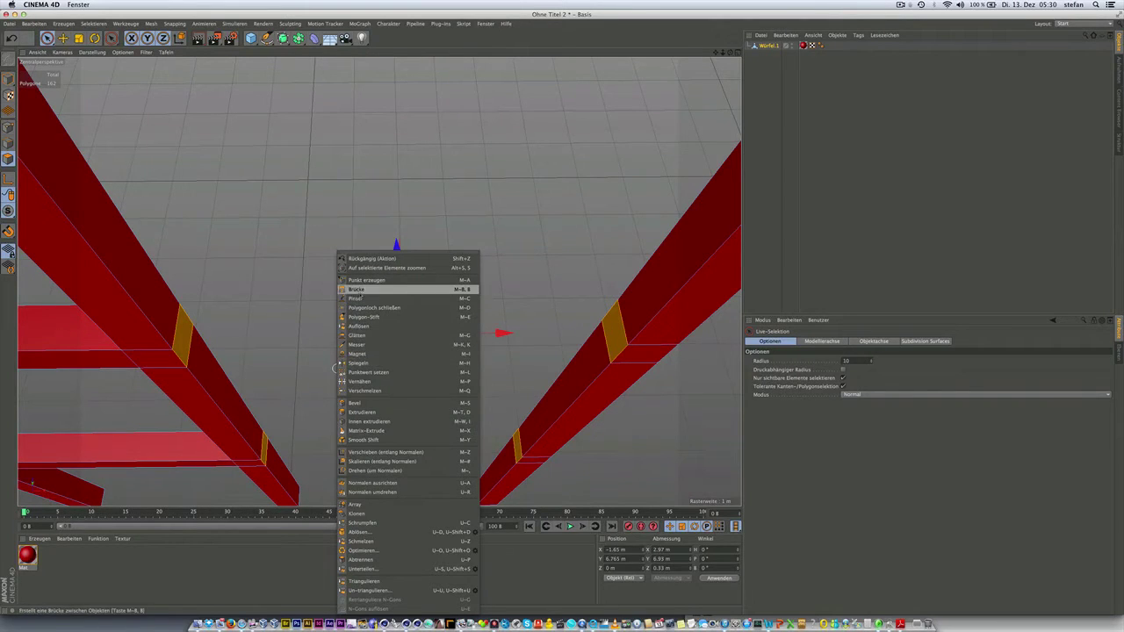
{"action": "left_click", "coordinate": [358, 289]}
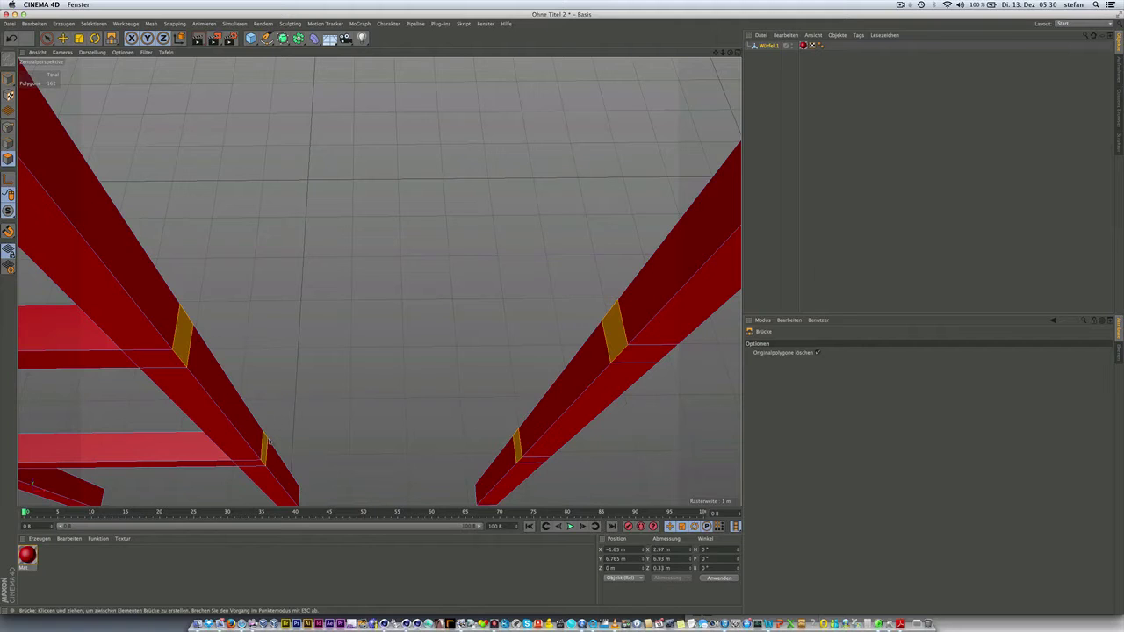
{"action": "left_click_drag", "start_coordinate": [269, 443], "coordinate": [470, 447]}
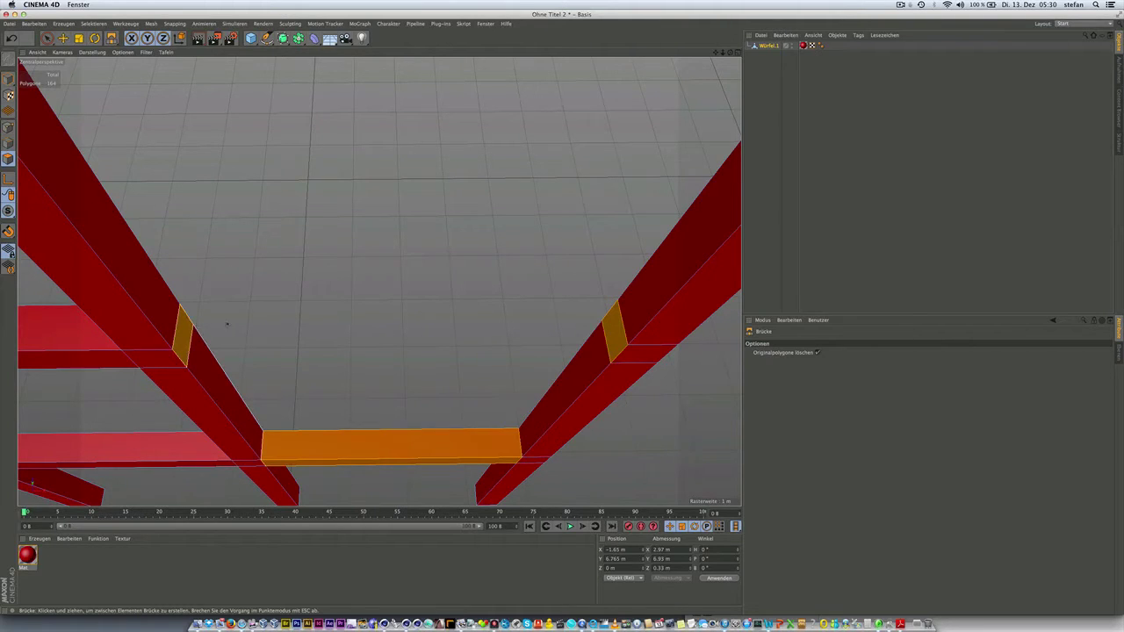
{"action": "left_click_drag", "start_coordinate": [193, 326], "coordinate": [588, 334]}
{"action": "left_click_drag", "start_coordinate": [589, 335], "coordinate": [258, 281], "text": "alt"}
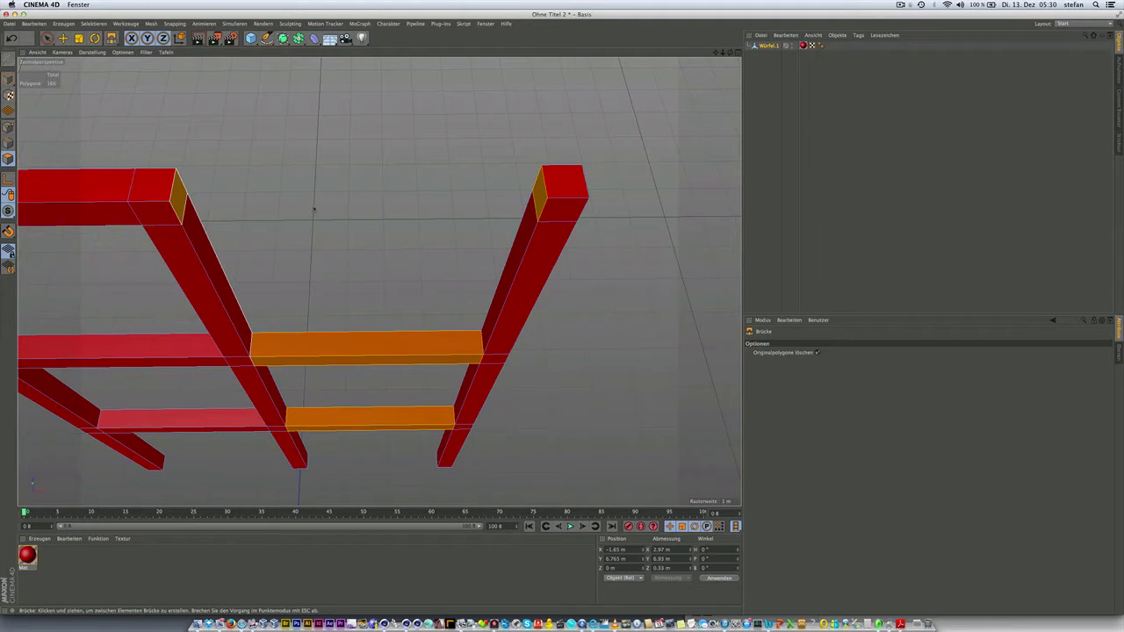
{"action": "key", "text": "ctrl+z"}
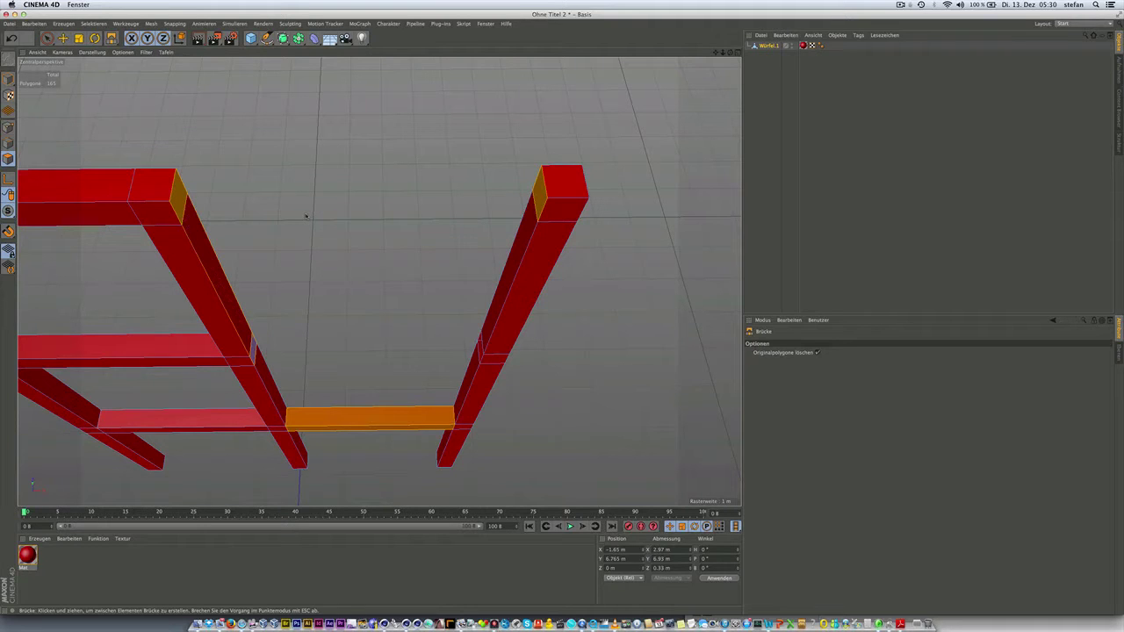
{"action": "key", "text": "ctrl+y"}
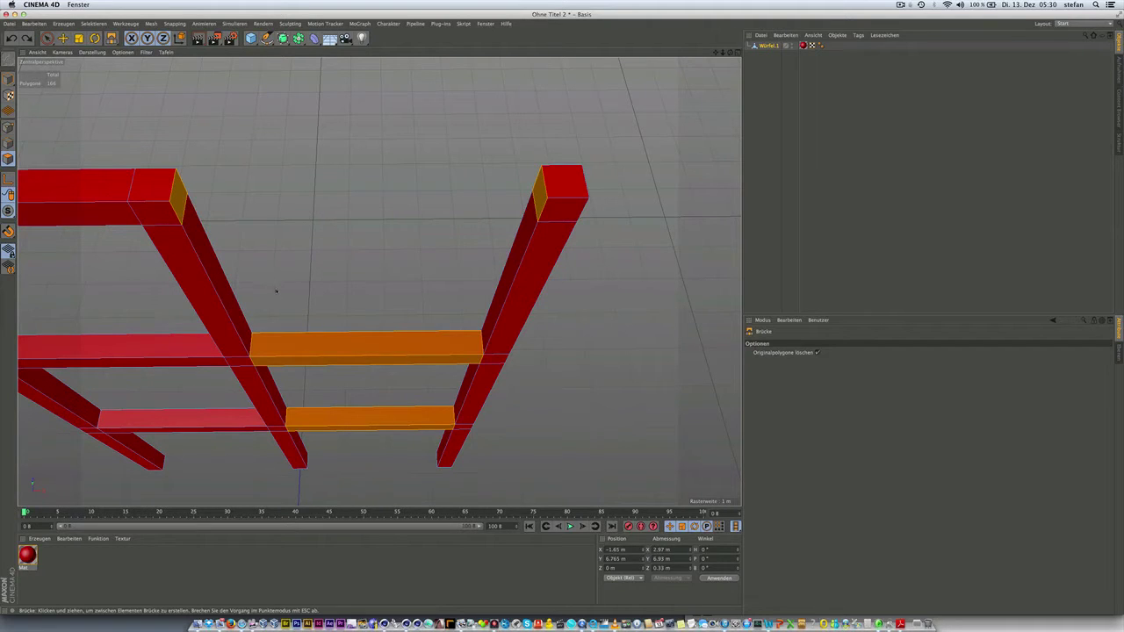
{"action": "scroll", "coordinate": [272, 281], "scroll_direction": "down", "scroll_amount": 3}
{"action": "scroll", "coordinate": [270, 270], "scroll_direction": "down", "scroll_amount": 2}
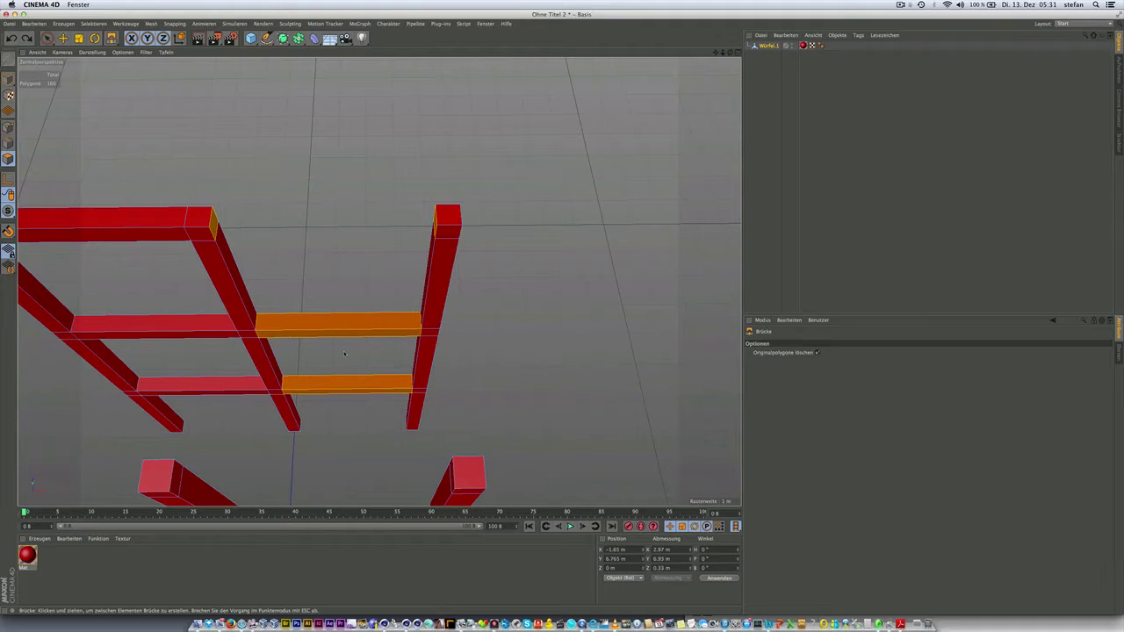
Switch to the reference file AD1-Abschlussaufgabe_KORREKTUR-2.c4d and orbit to study its model.
{"action": "left_click", "coordinate": [486, 23]}
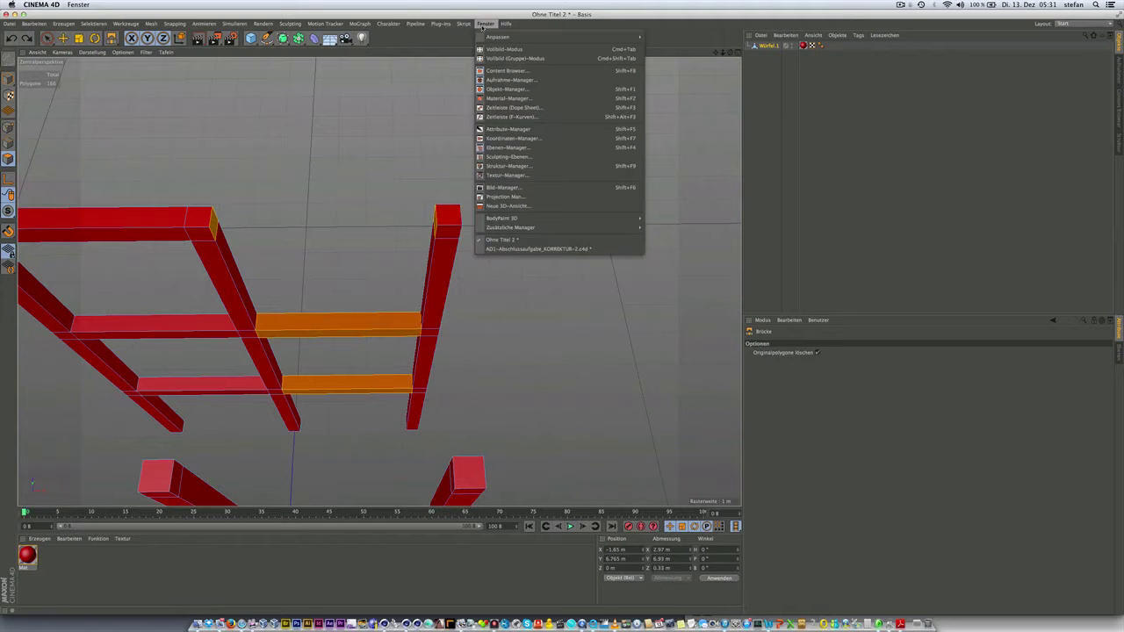
{"action": "left_click", "coordinate": [532, 251]}
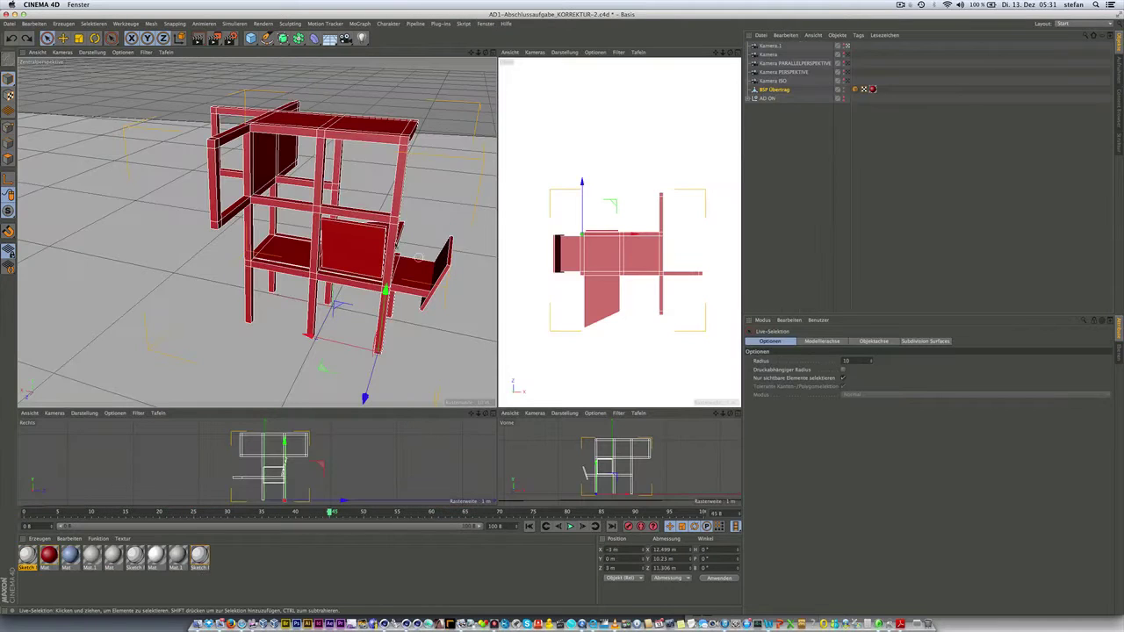
{"action": "mouse_move", "coordinate": [344, 220]}
{"action": "left_mouse_down", "text": "alt"}
{"action": "mouse_move", "coordinate": [353, 213]}
{"action": "mouse_move", "coordinate": [344, 227]}
{"action": "mouse_move", "coordinate": [383, 248]}
{"action": "left_mouse_up", "text": "alt"}
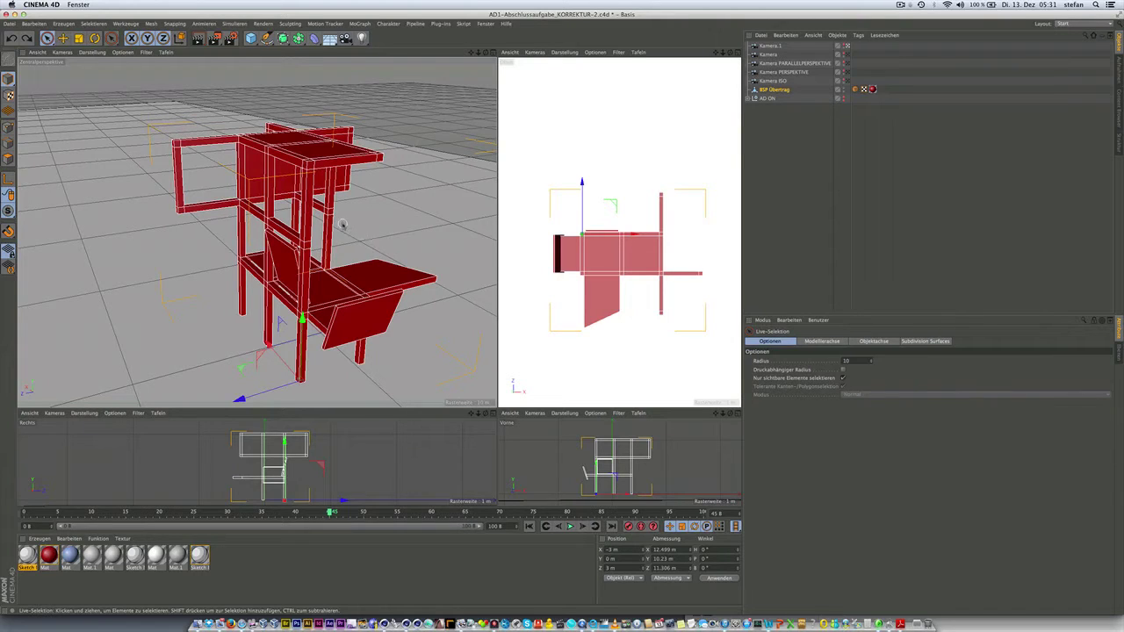
Return to Ohne Titel 2 and undo the second bay's middle beam.
{"action": "left_click", "coordinate": [485, 24]}
{"action": "left_click", "coordinate": [534, 240]}
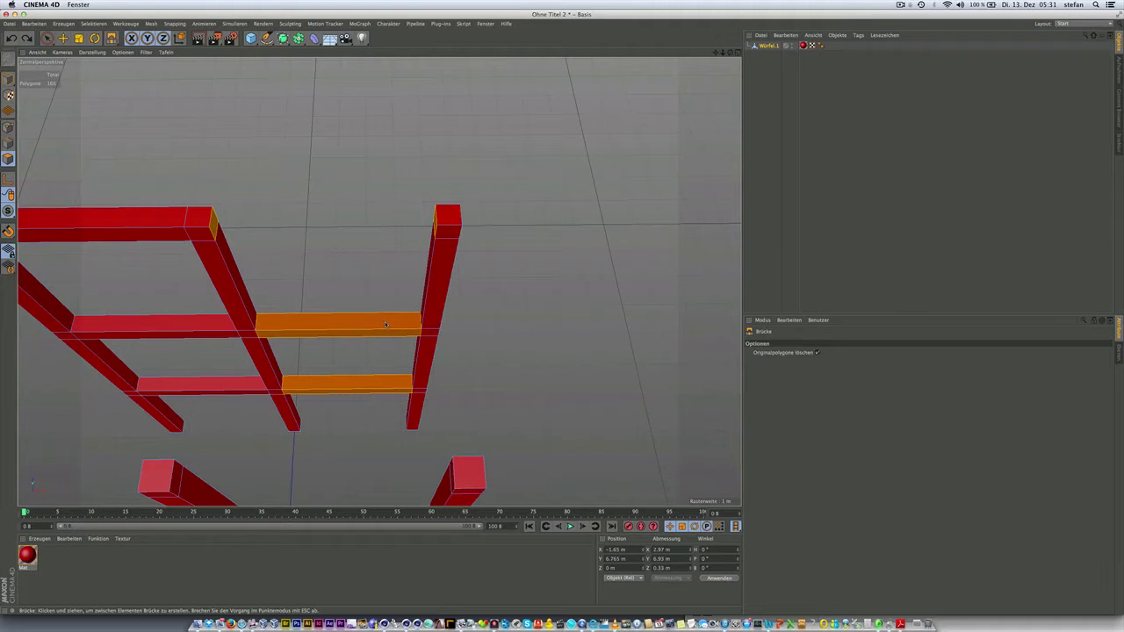
{"action": "key", "text": "ctrl+z"}
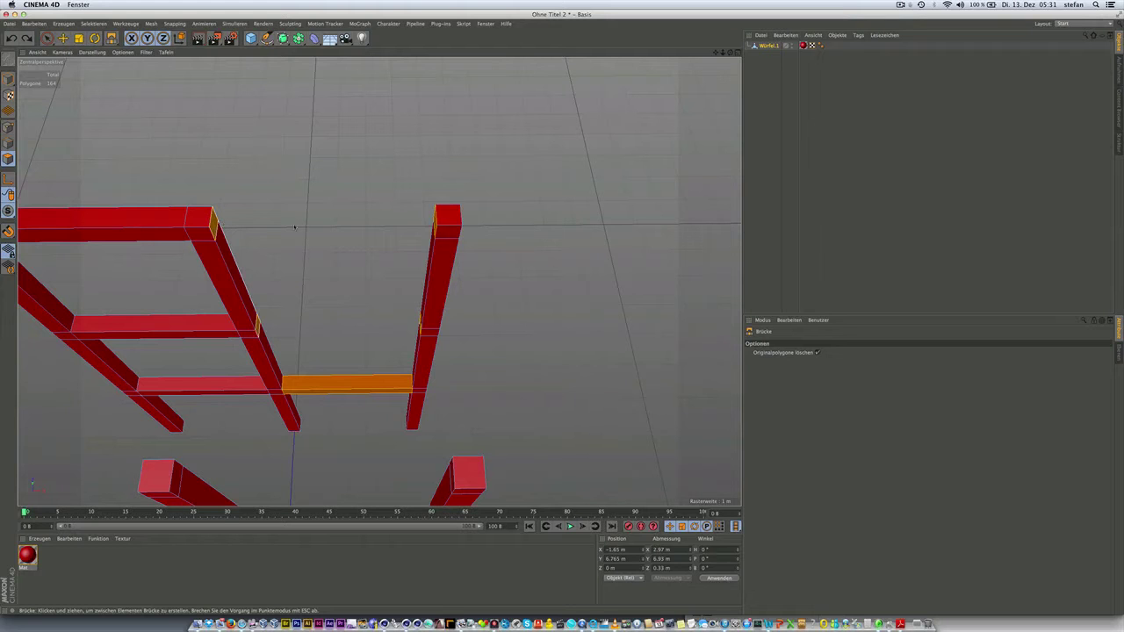
Zoom and orbit the view to frame the two unconnected red posts up close.
{"action": "mouse_move", "coordinate": [219, 225]}
{"action": "left_mouse_down"}
{"action": "mouse_move", "coordinate": [406, 226]}
{"action": "mouse_move", "coordinate": [464, 258]}
{"action": "left_mouse_up"}
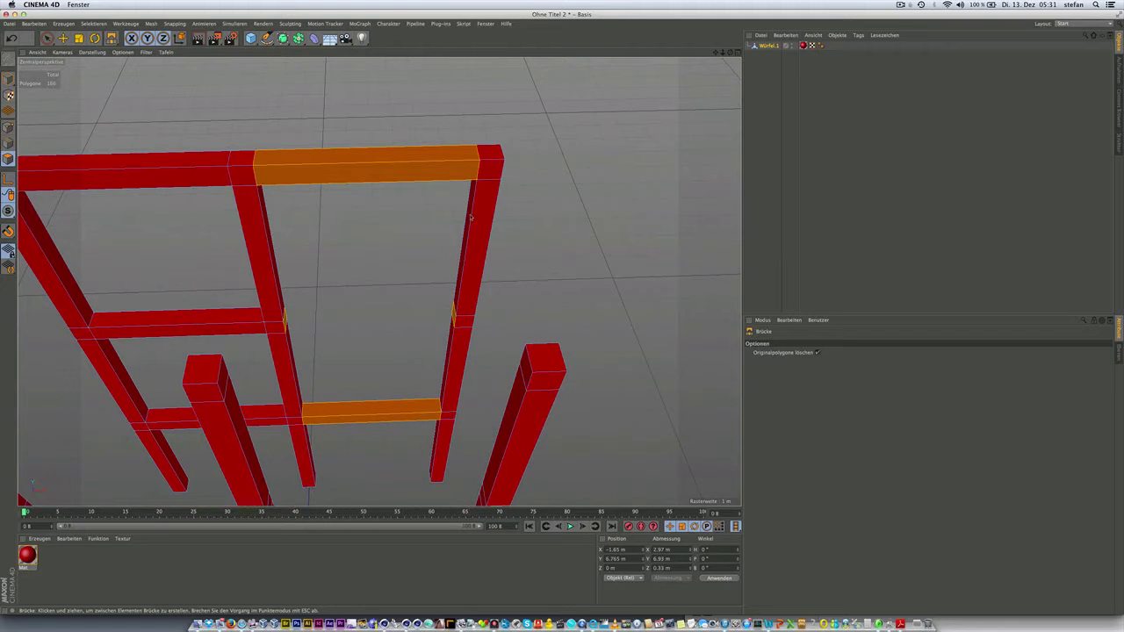
{"action": "scroll", "coordinate": [437, 254], "scroll_direction": "down", "scroll_amount": 5}
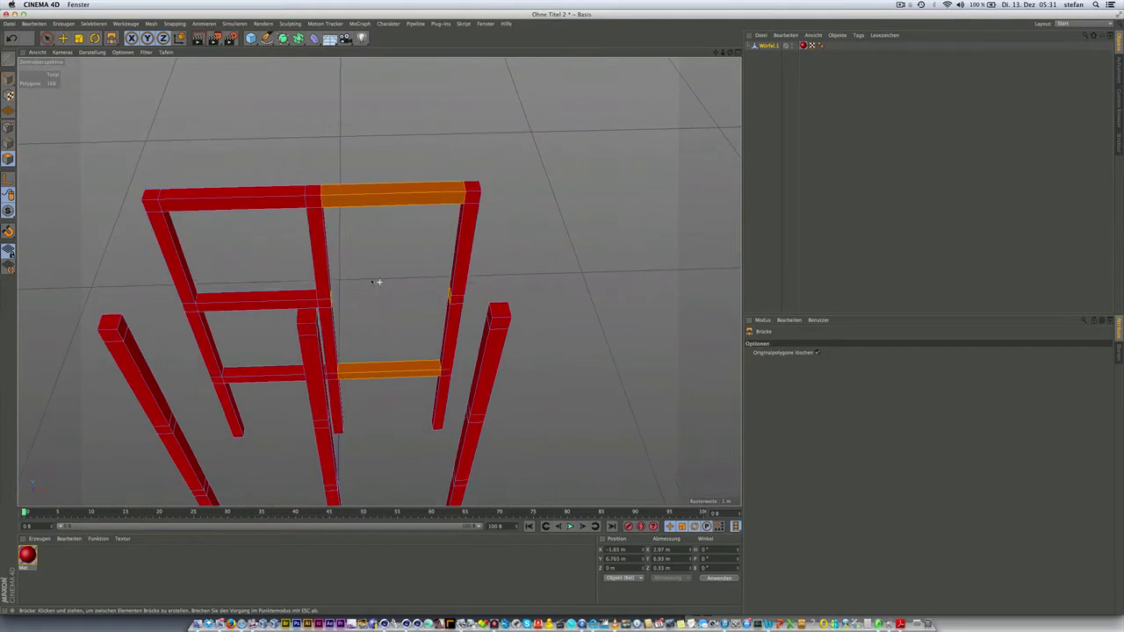
{"action": "mouse_move", "coordinate": [377, 281]}
{"action": "left_mouse_down", "text": "alt"}
{"action": "mouse_move", "coordinate": [421, 256]}
{"action": "mouse_move", "coordinate": [332, 276]}
{"action": "mouse_move", "coordinate": [215, 254]}
{"action": "left_mouse_up", "text": "alt"}
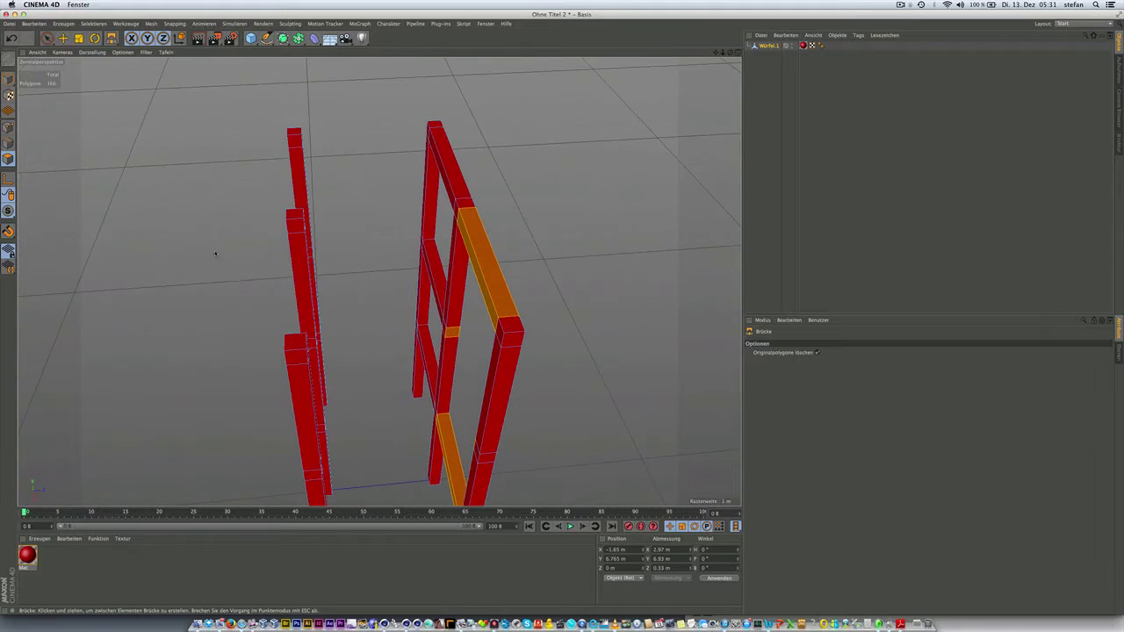
{"action": "left_click_drag", "start_coordinate": [358, 230], "coordinate": [347, 243], "text": "alt"}
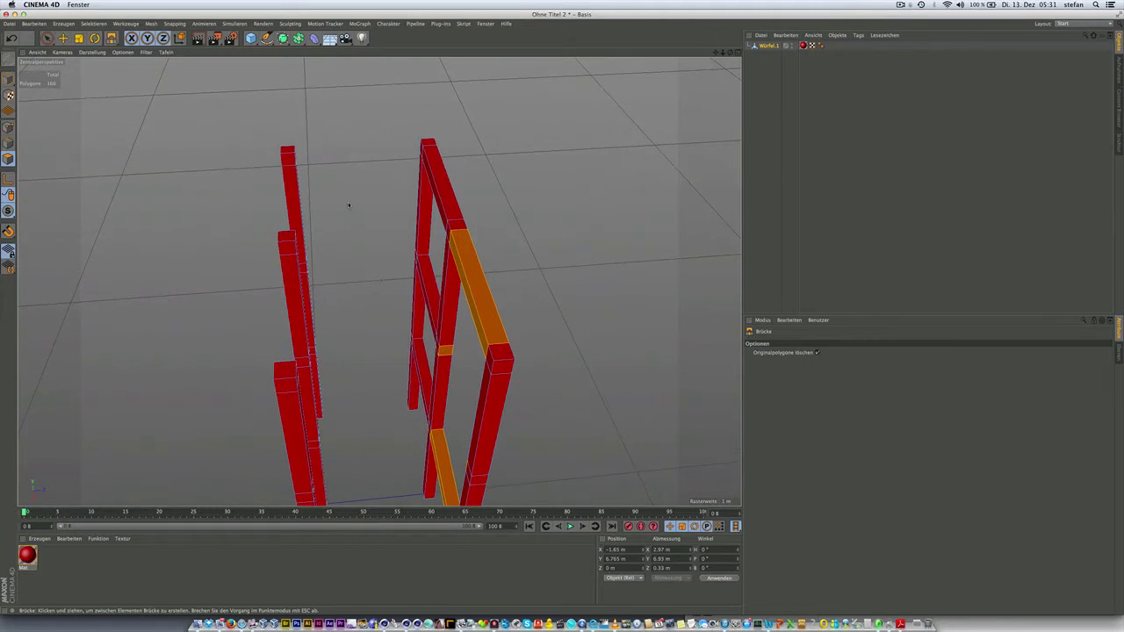
{"action": "scroll", "coordinate": [378, 146], "scroll_direction": "up", "scroll_amount": 2}
{"action": "scroll", "coordinate": [377, 146], "scroll_direction": "up", "scroll_amount": 2}
{"action": "scroll", "coordinate": [377, 146], "scroll_direction": "up", "scroll_amount": 2}
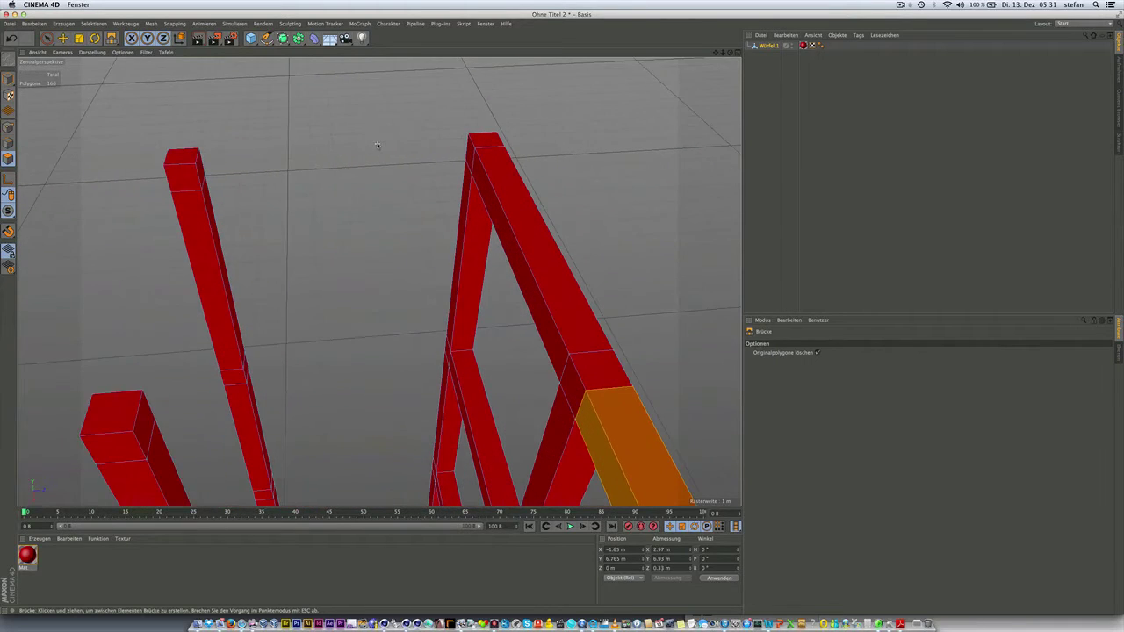
{"action": "scroll", "coordinate": [377, 145], "scroll_direction": "up", "scroll_amount": 2}
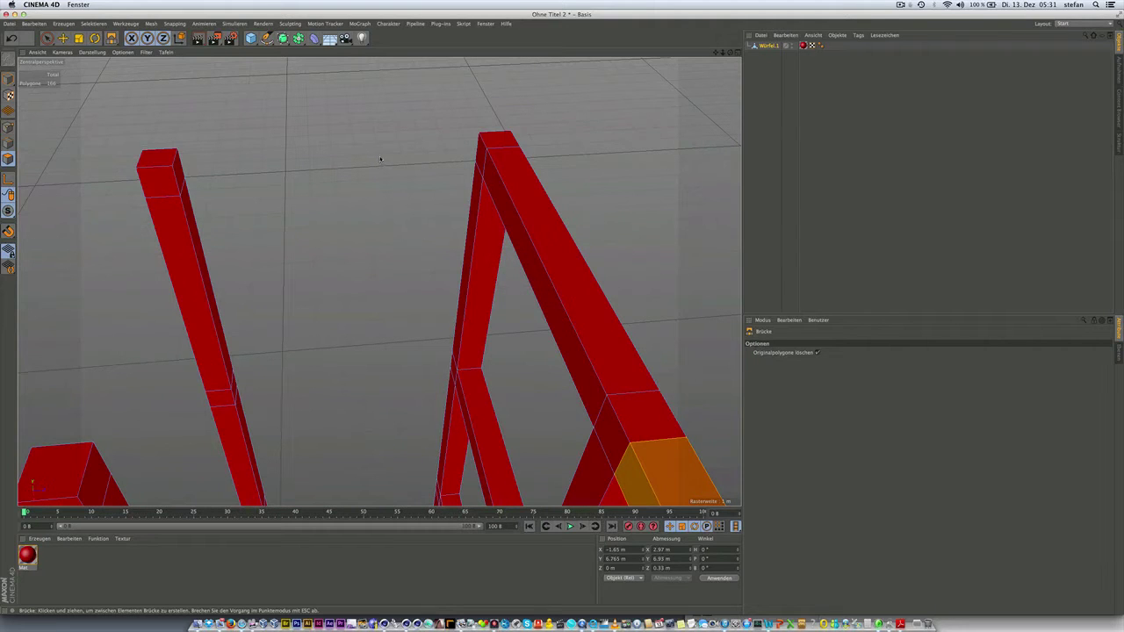
{"action": "left_click_drag", "start_coordinate": [460, 331], "coordinate": [466, 353], "text": "alt"}
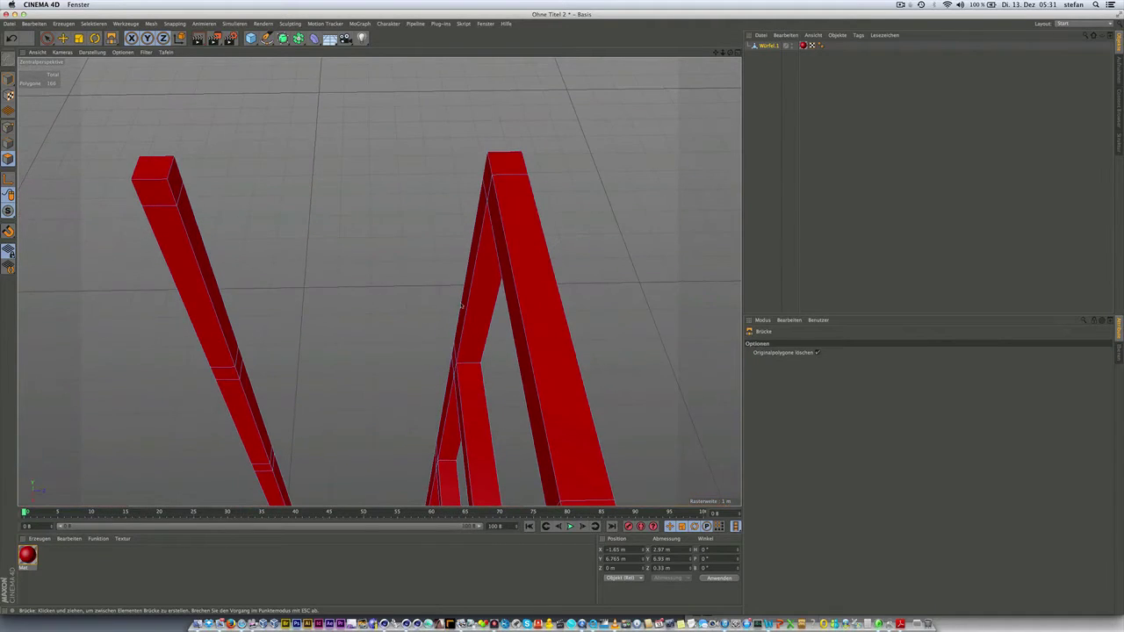
{"action": "scroll", "coordinate": [451, 461], "scroll_direction": "up", "scroll_amount": 2}
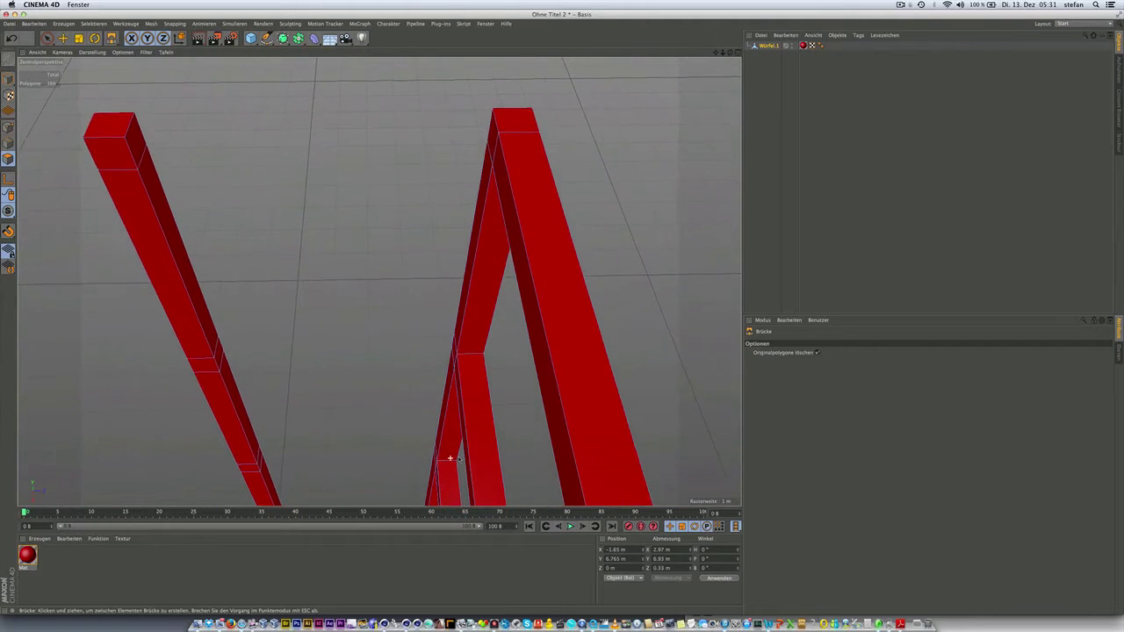
{"action": "scroll", "coordinate": [449, 458], "scroll_direction": "up", "scroll_amount": 2}
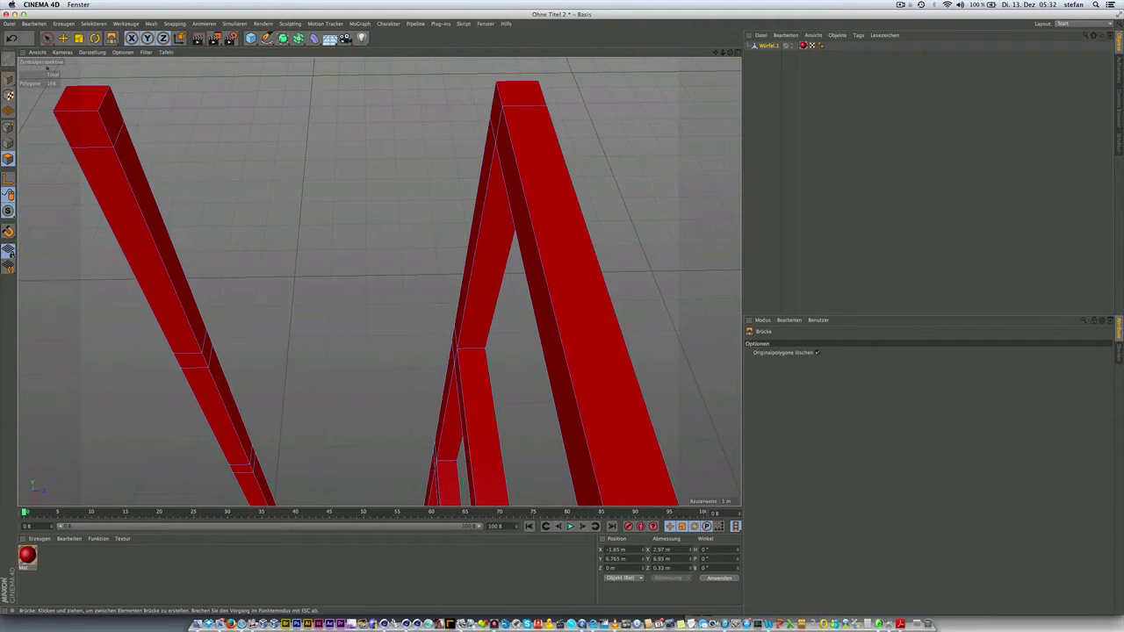
Live-select the facing top, mid-height and lower faces on the two separate posts.
{"action": "left_click", "coordinate": [47, 37]}
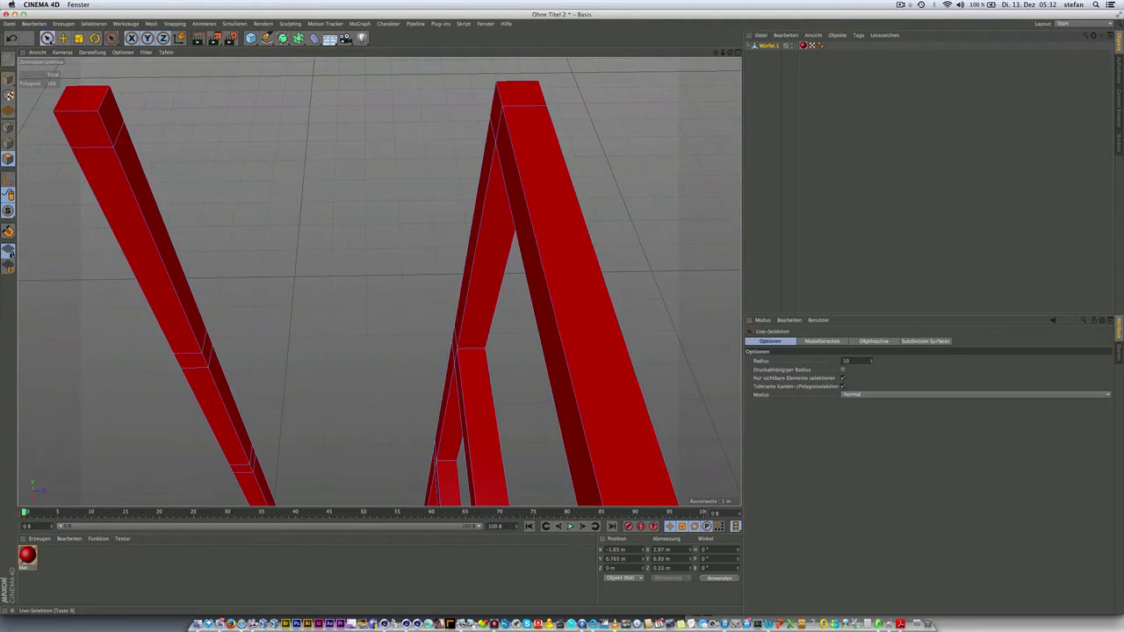
{"action": "left_click", "coordinate": [116, 110]}
{"action": "left_click", "coordinate": [494, 107], "text": "shift"}
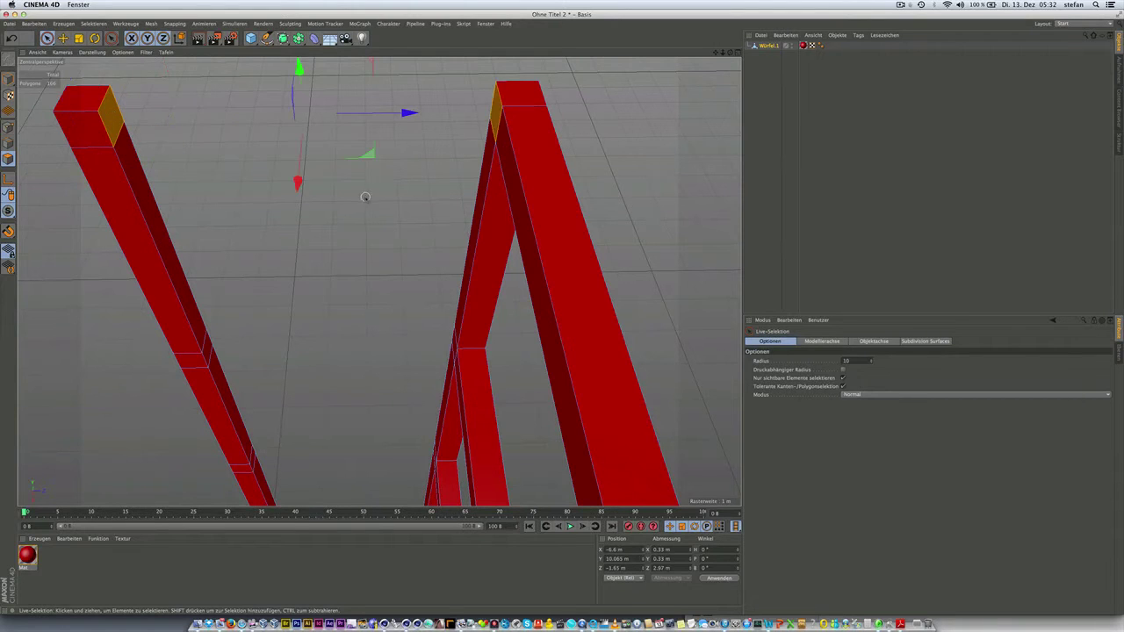
{"action": "left_click", "coordinate": [207, 348], "text": "shift"}
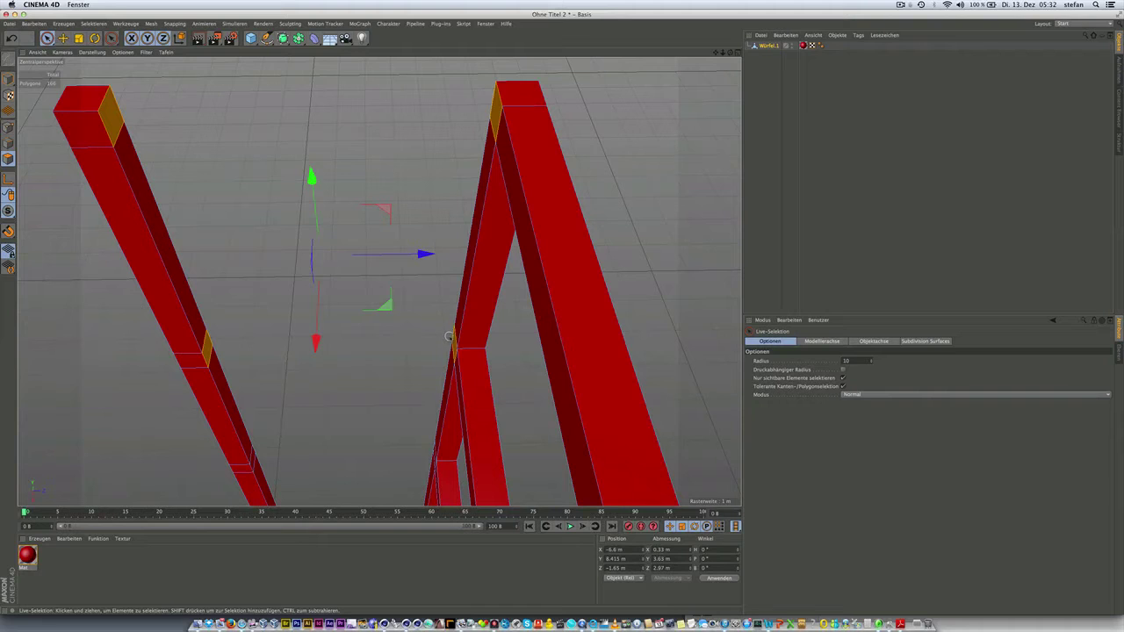
{"action": "left_click", "coordinate": [253, 457], "text": "shift"}
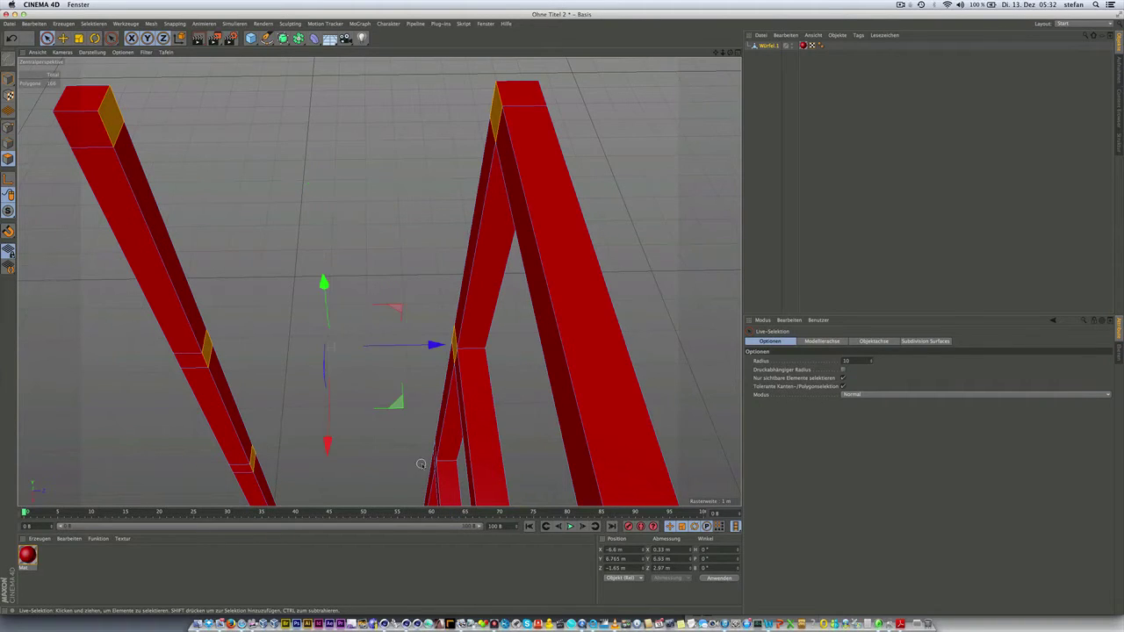
{"action": "scroll", "coordinate": [421, 463], "scroll_direction": "up", "scroll_amount": 3}
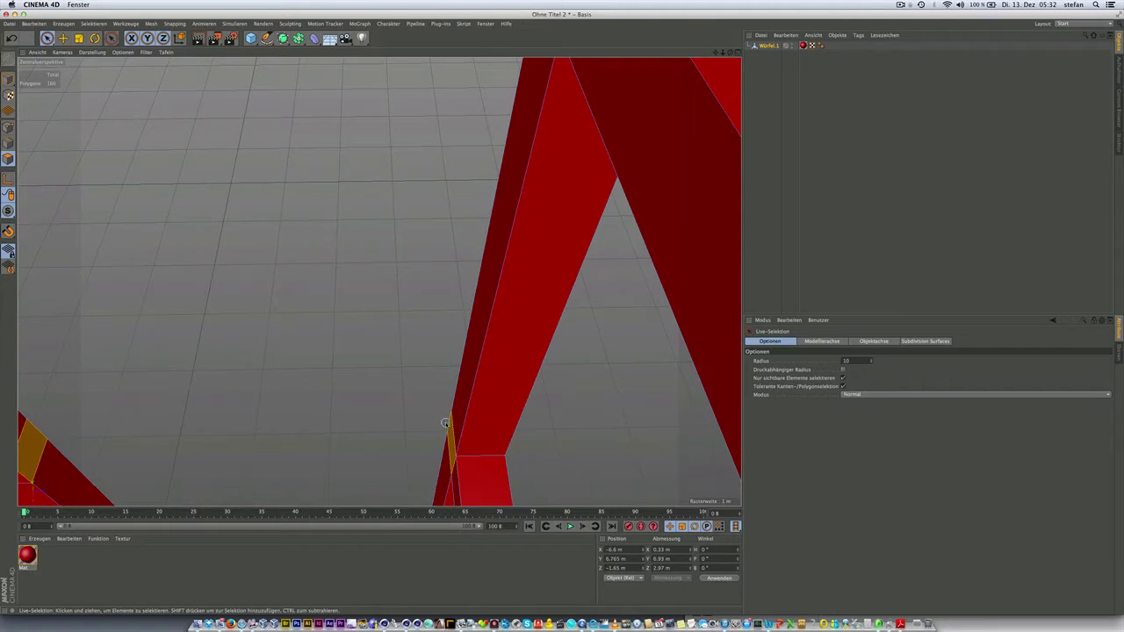
{"action": "scroll", "coordinate": [427, 414], "scroll_direction": "down", "scroll_amount": 5}
{"action": "scroll", "coordinate": [394, 388], "scroll_direction": "down", "scroll_amount": 2}
{"action": "scroll", "coordinate": [395, 389], "scroll_direction": "down", "scroll_amount": 2}
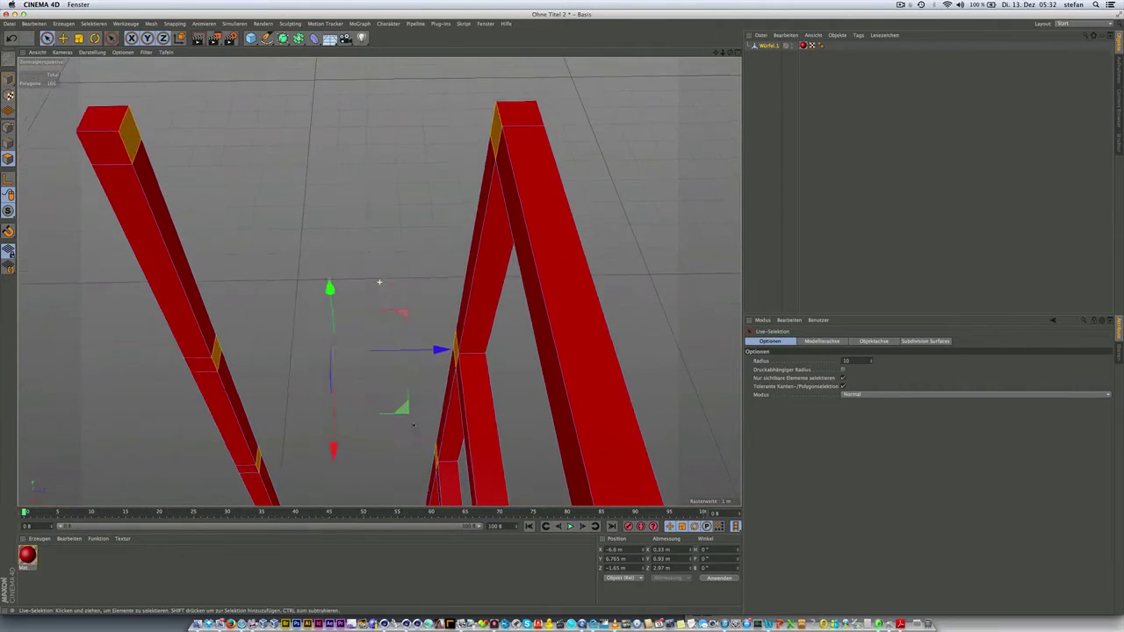
{"action": "middle_click_drag", "start_coordinate": [413, 425], "coordinate": [430, 418], "text": "alt"}
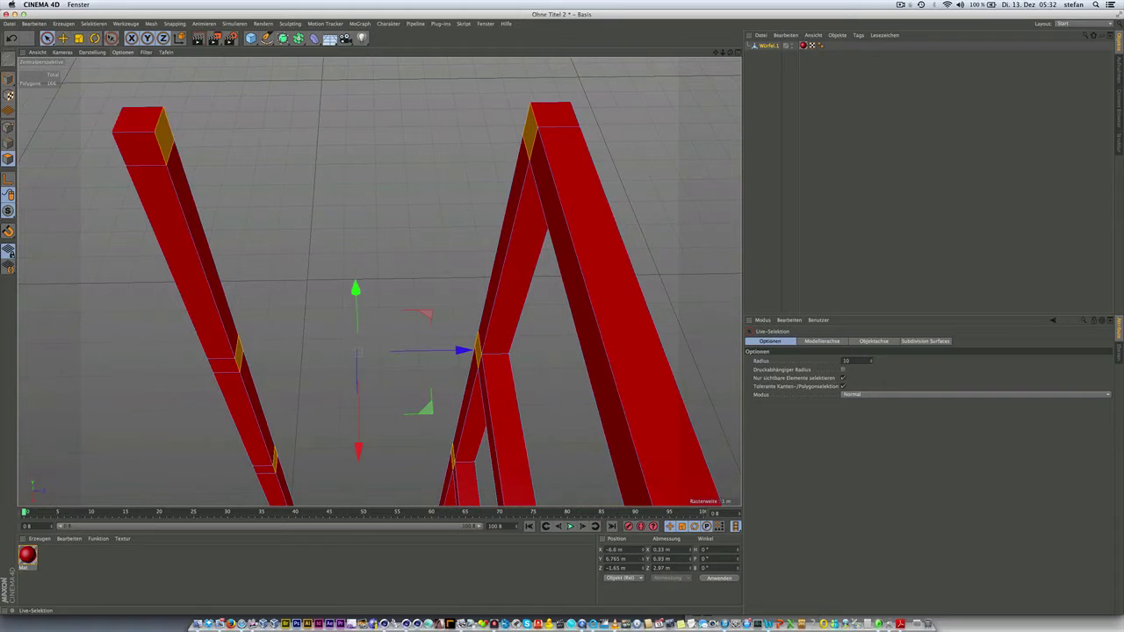
Bridge the selected faces into top, middle and bottom crossbeams between the posts.
{"action": "key", "text": "m"}
{"action": "key", "text": "b"}
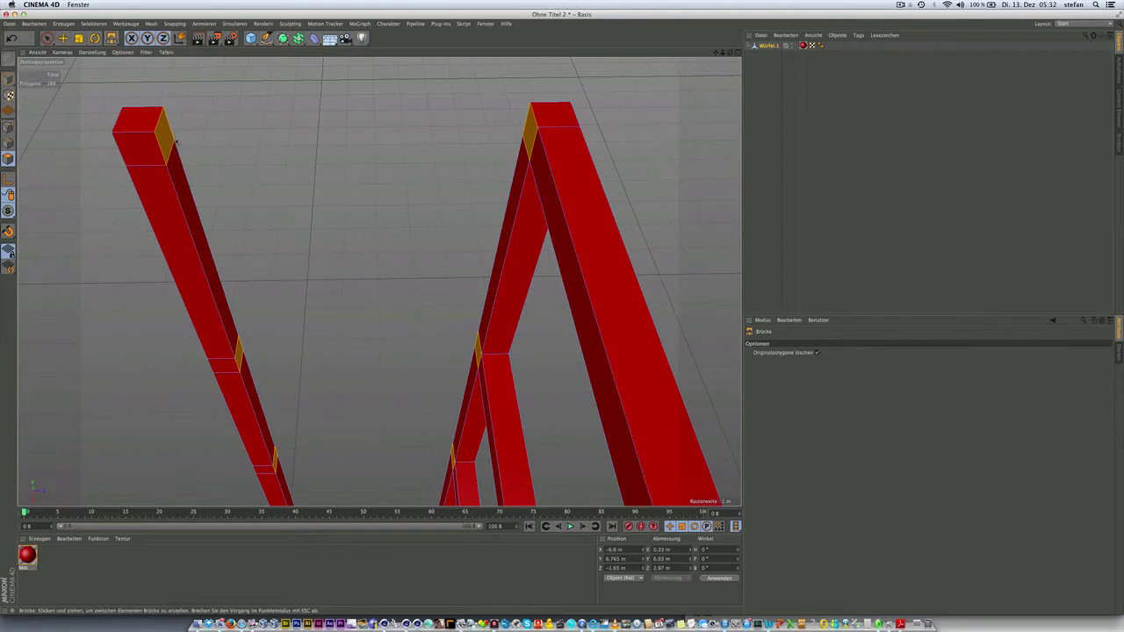
{"action": "left_click_drag", "start_coordinate": [175, 140], "coordinate": [386, 147]}
{"action": "left_click_drag", "start_coordinate": [479, 142], "coordinate": [524, 139]}
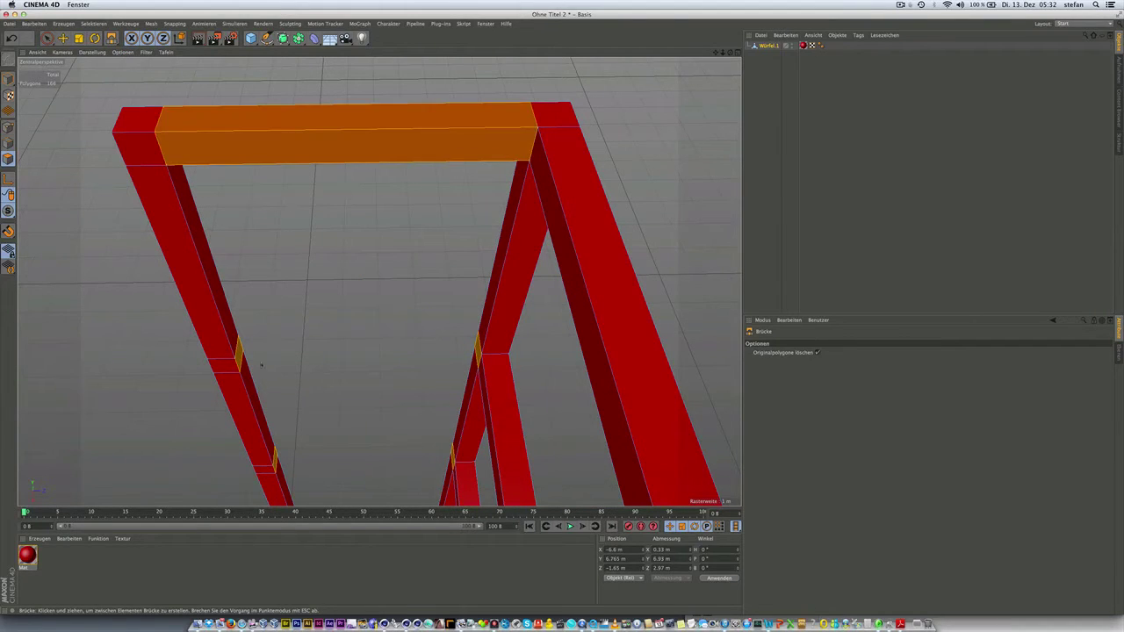
{"action": "left_click_drag", "start_coordinate": [238, 339], "coordinate": [479, 349]}
{"action": "left_click", "coordinate": [436, 328]}
{"action": "left_click_drag", "start_coordinate": [275, 449], "coordinate": [453, 452]}
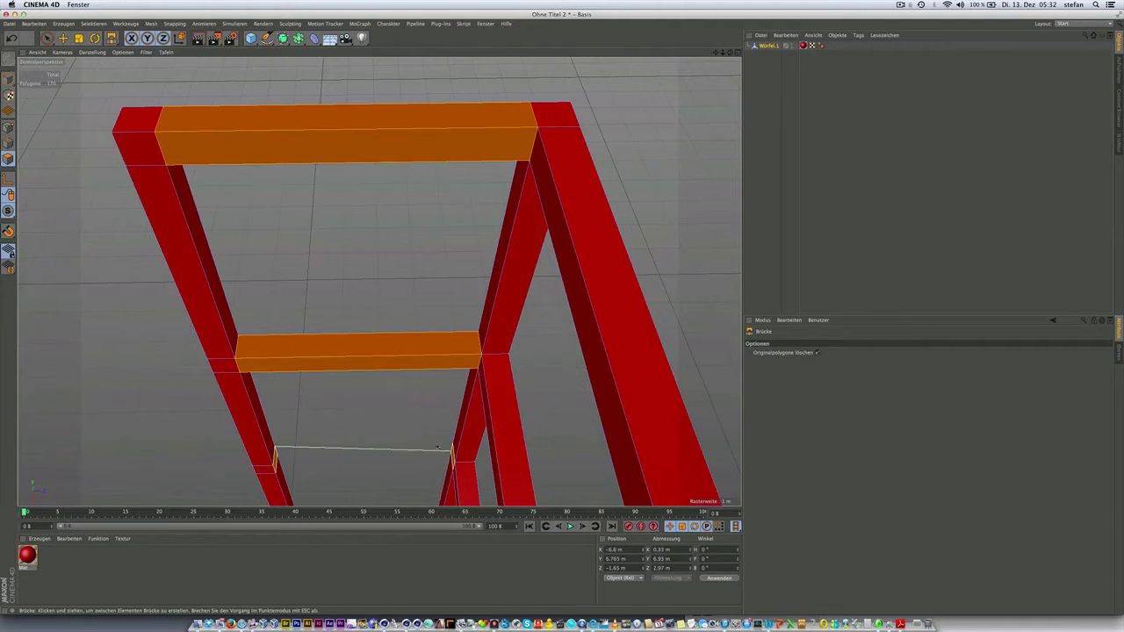
{"action": "scroll", "coordinate": [280, 369], "scroll_direction": "down", "scroll_amount": 3}
{"action": "mouse_move", "coordinate": [279, 369]}
{"action": "left_mouse_down", "text": "alt"}
{"action": "mouse_move", "coordinate": [164, 382]}
{"action": "mouse_move", "coordinate": [357, 372]}
{"action": "mouse_move", "coordinate": [358, 387]}
{"action": "left_mouse_up", "text": "alt"}
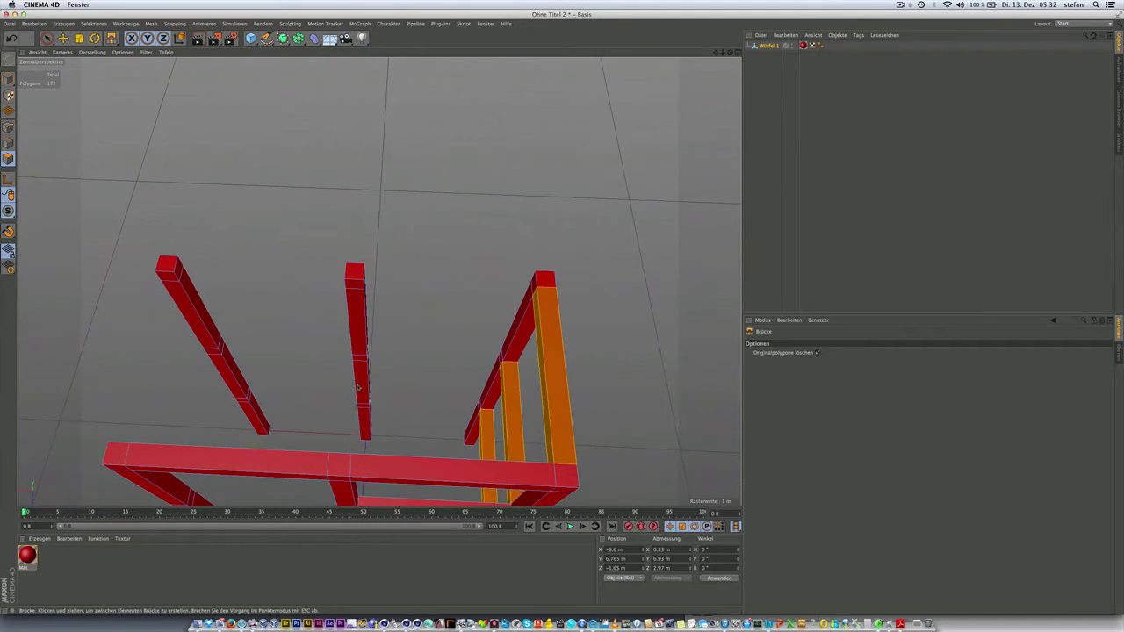
{"action": "scroll", "coordinate": [347, 379], "scroll_direction": "up", "scroll_amount": 3}
{"action": "scroll", "coordinate": [347, 378], "scroll_direction": "up", "scroll_amount": 3}
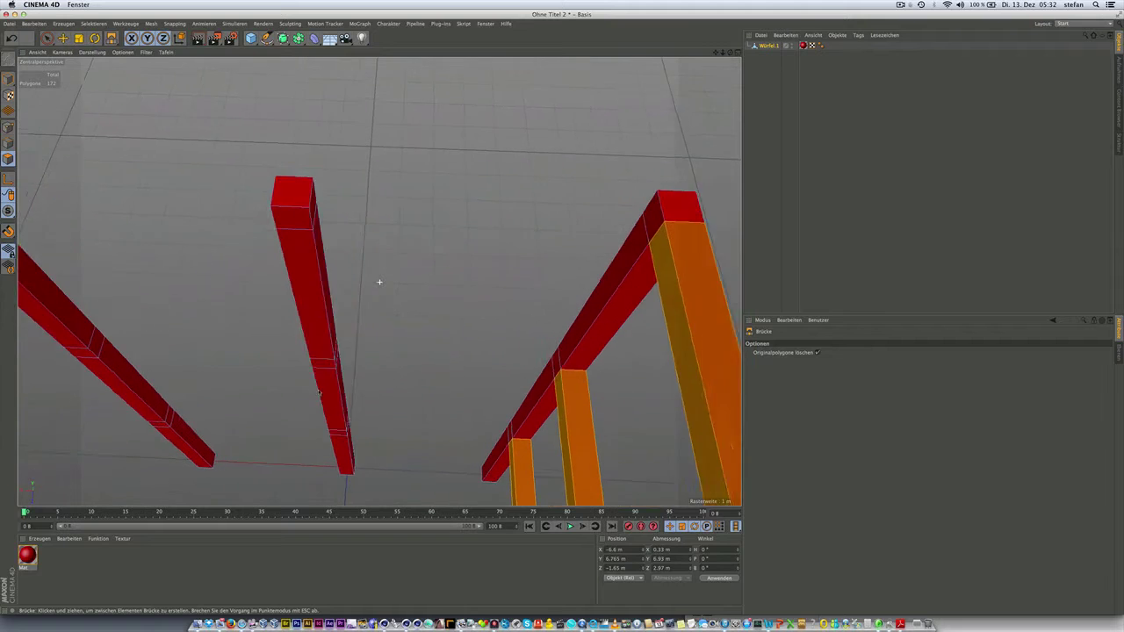
{"action": "scroll", "coordinate": [378, 281], "scroll_direction": "up", "scroll_amount": 3}
{"action": "scroll", "coordinate": [379, 282], "scroll_direction": "down", "scroll_amount": 2}
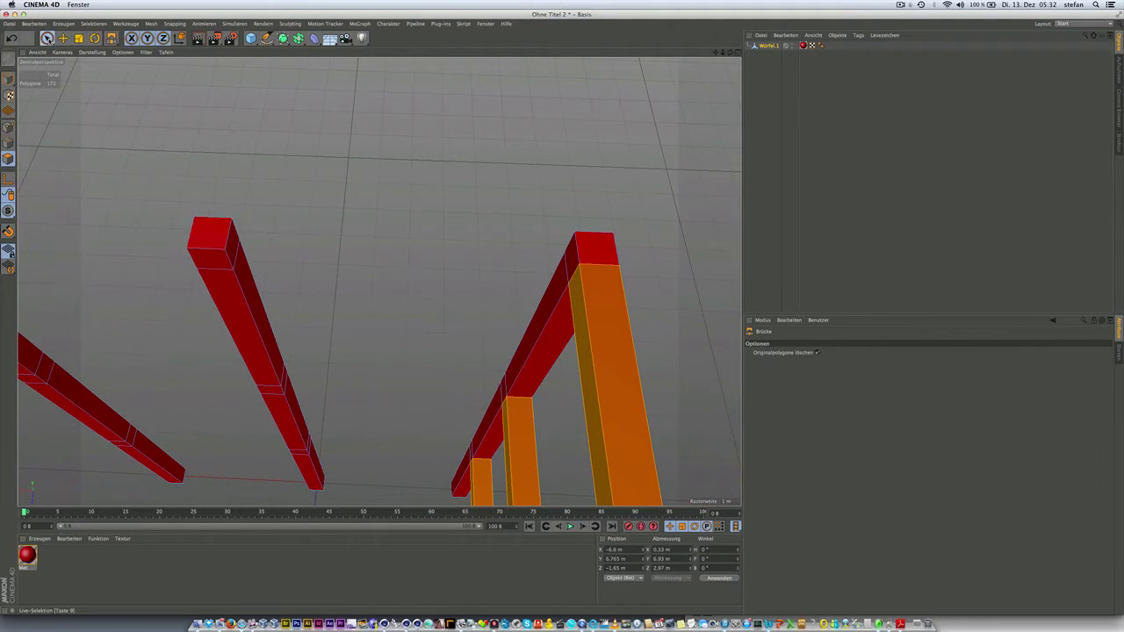
Live-select the facing top, middle and lower faces on both bars of this side.
{"action": "left_click", "coordinate": [47, 38]}
{"action": "left_click", "coordinate": [235, 235]}
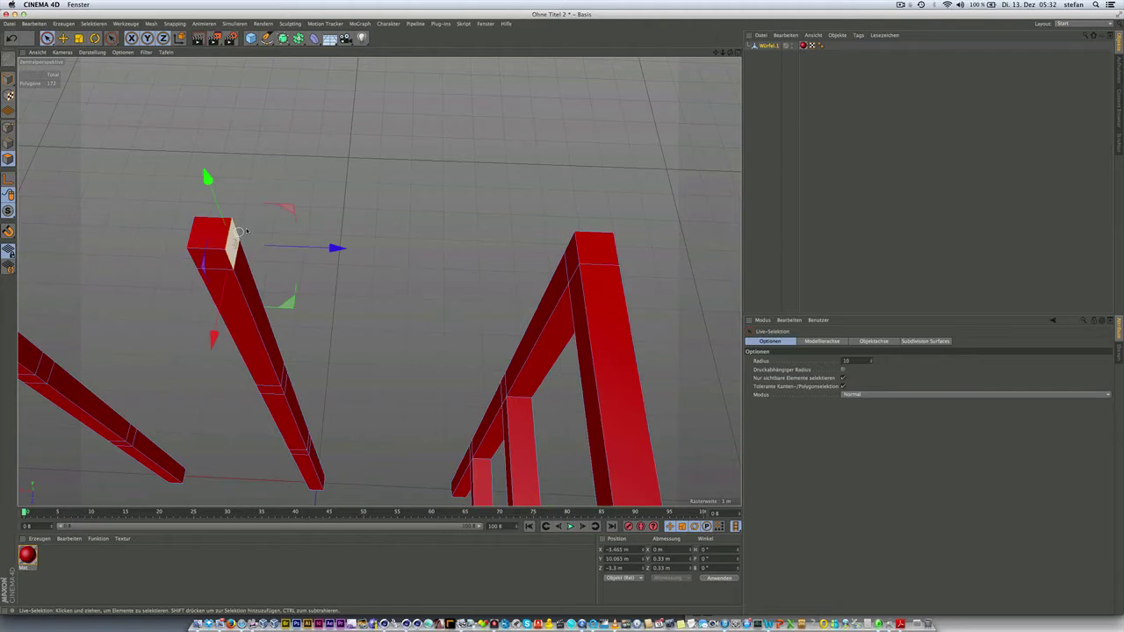
{"action": "left_click", "coordinate": [568, 255], "text": "shift"}
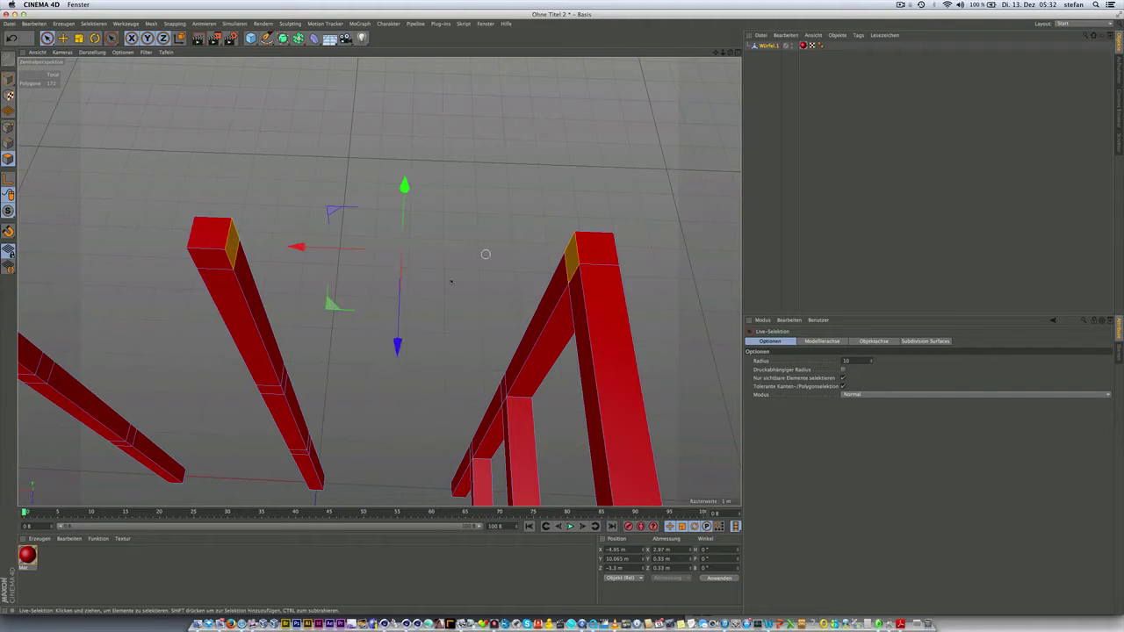
{"action": "scroll", "coordinate": [388, 455], "scroll_direction": "up", "scroll_amount": 2}
{"action": "scroll", "coordinate": [387, 456], "scroll_direction": "up", "scroll_amount": 2}
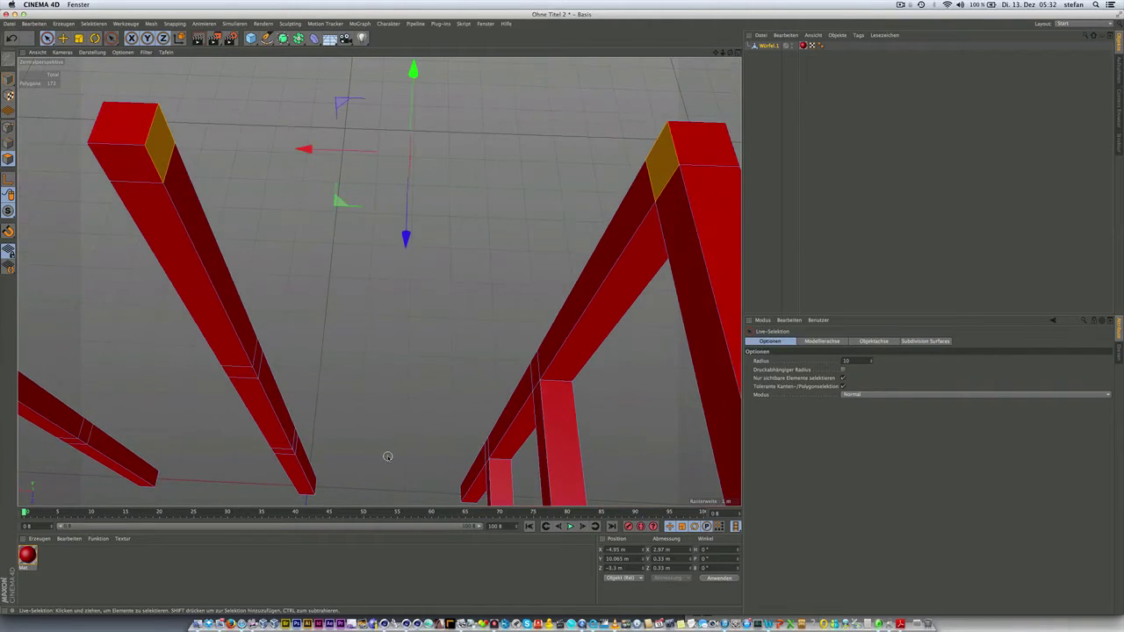
{"action": "scroll", "coordinate": [387, 455], "scroll_direction": "up", "scroll_amount": 2}
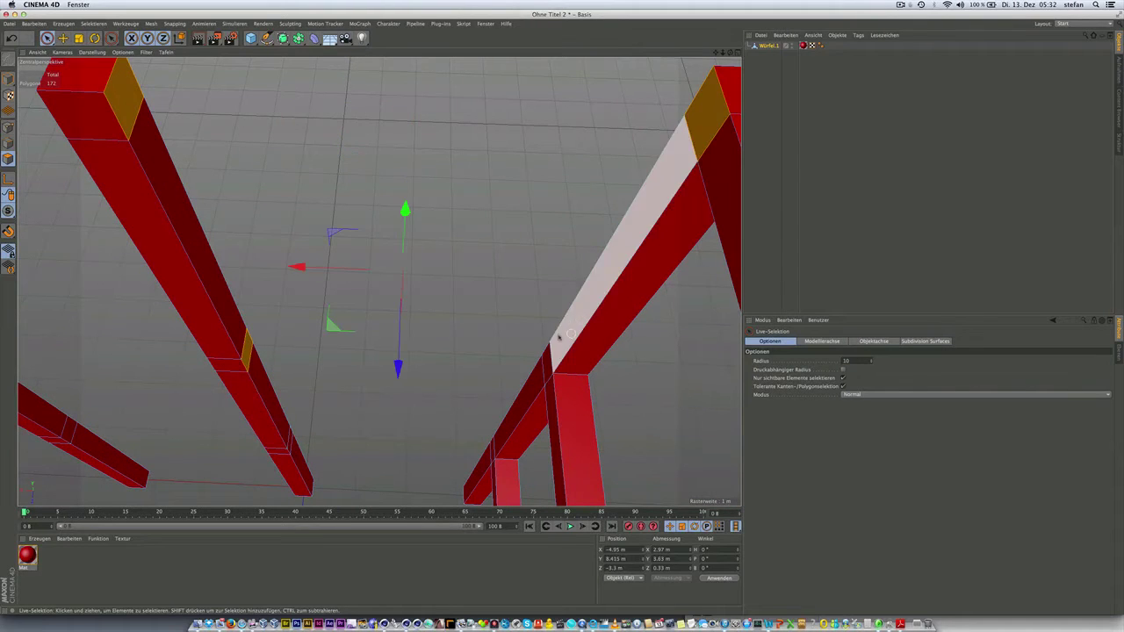
{"action": "left_click", "coordinate": [543, 349], "text": "shift"}
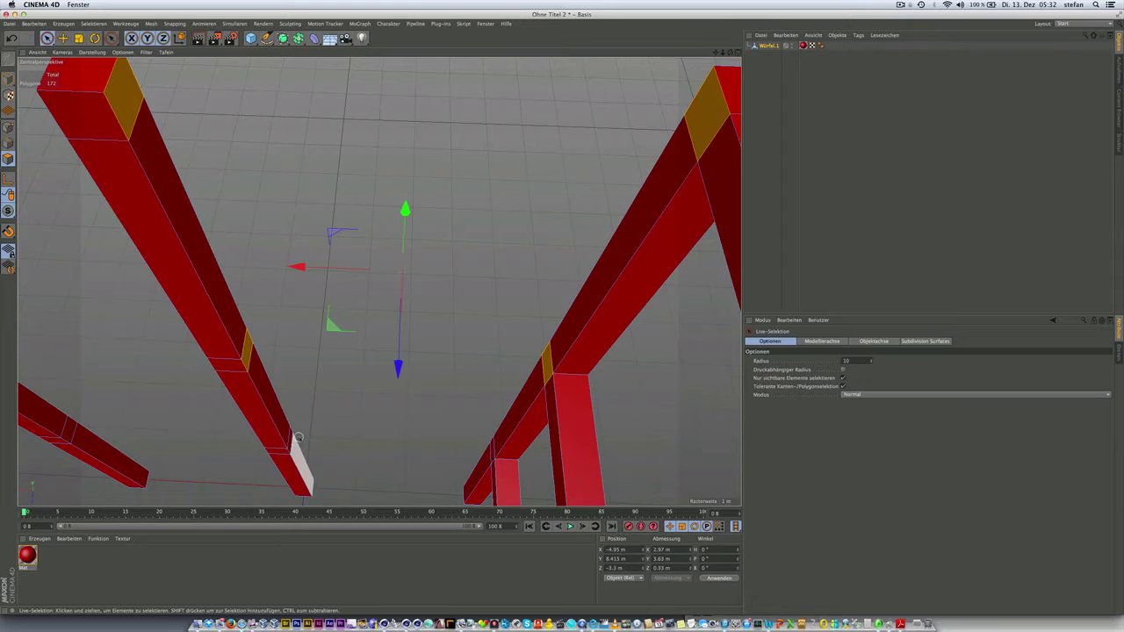
{"action": "scroll", "coordinate": [330, 463], "scroll_direction": "up", "scroll_amount": 3}
{"action": "scroll", "coordinate": [331, 464], "scroll_direction": "up", "scroll_amount": 3}
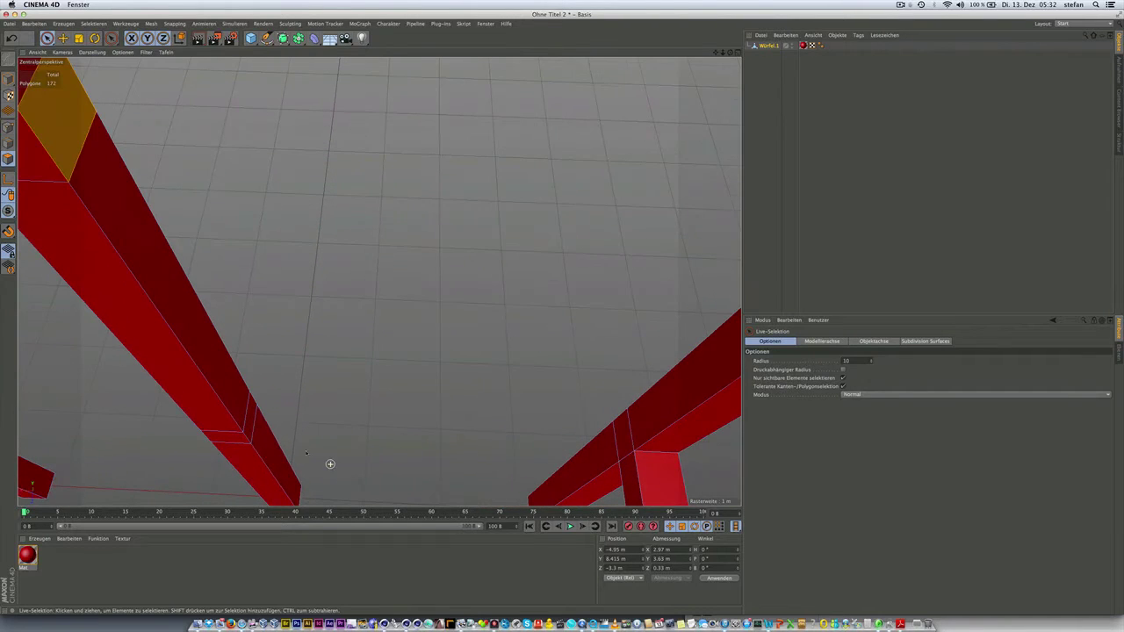
{"action": "left_click", "coordinate": [258, 393], "text": "shift"}
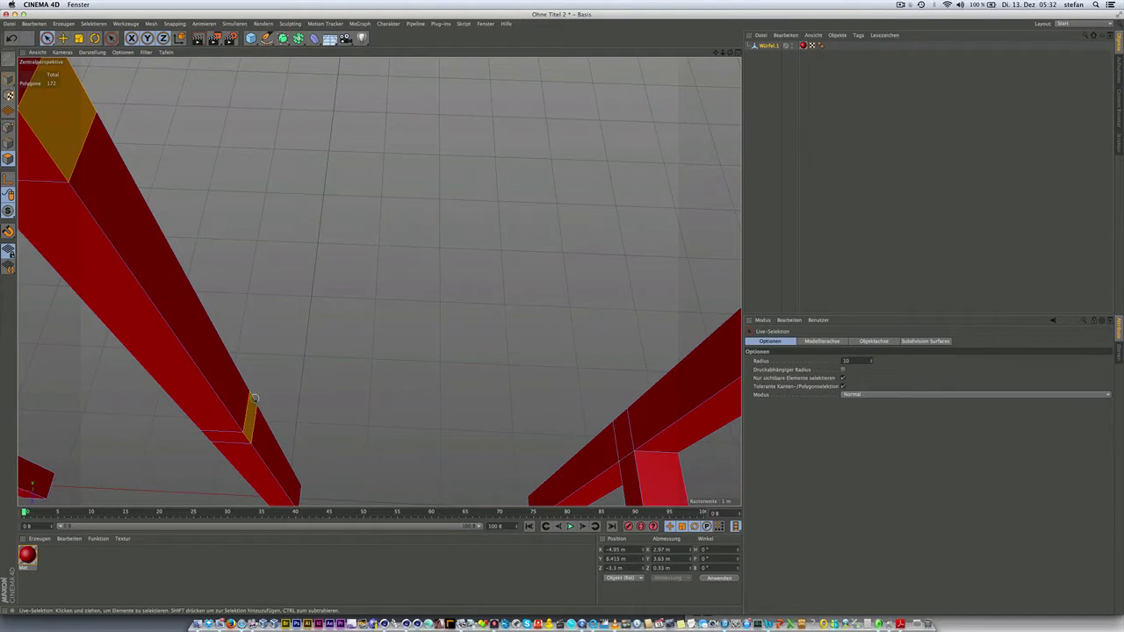
{"action": "left_click", "coordinate": [618, 420], "text": "shift"}
{"action": "left_click_drag", "start_coordinate": [377, 306], "coordinate": [326, 354], "text": "alt"}
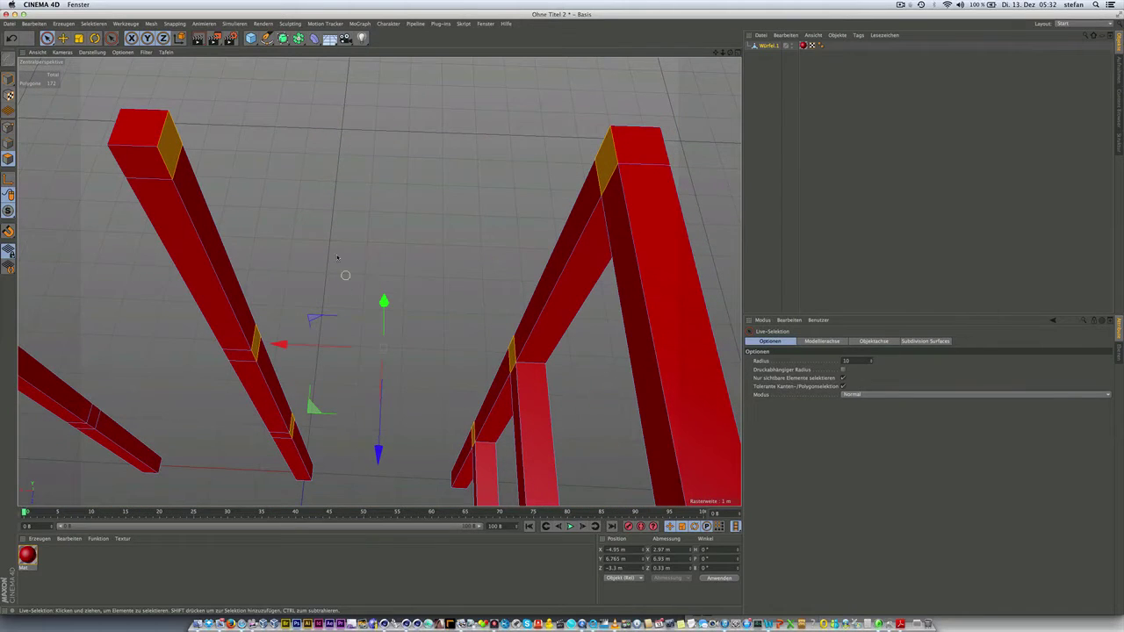
Bridge the bars at the top, mid-height and lower faces into crossbeams.
{"action": "left_click", "coordinate": [111, 38]}
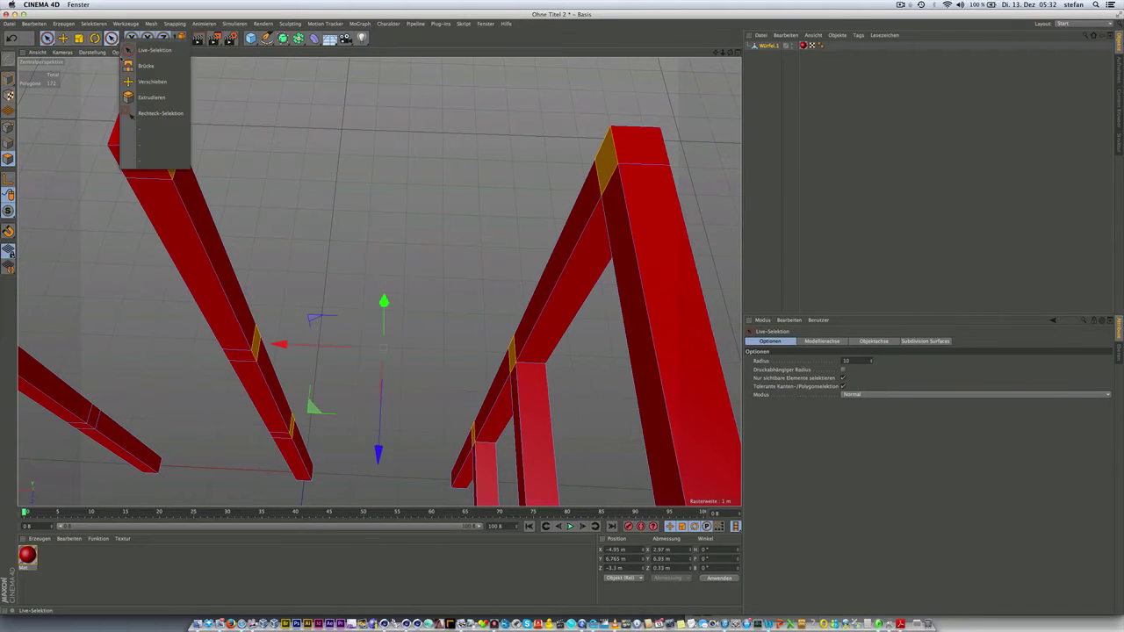
{"action": "left_click", "coordinate": [139, 67]}
{"action": "left_click_drag", "start_coordinate": [181, 147], "coordinate": [606, 156]}
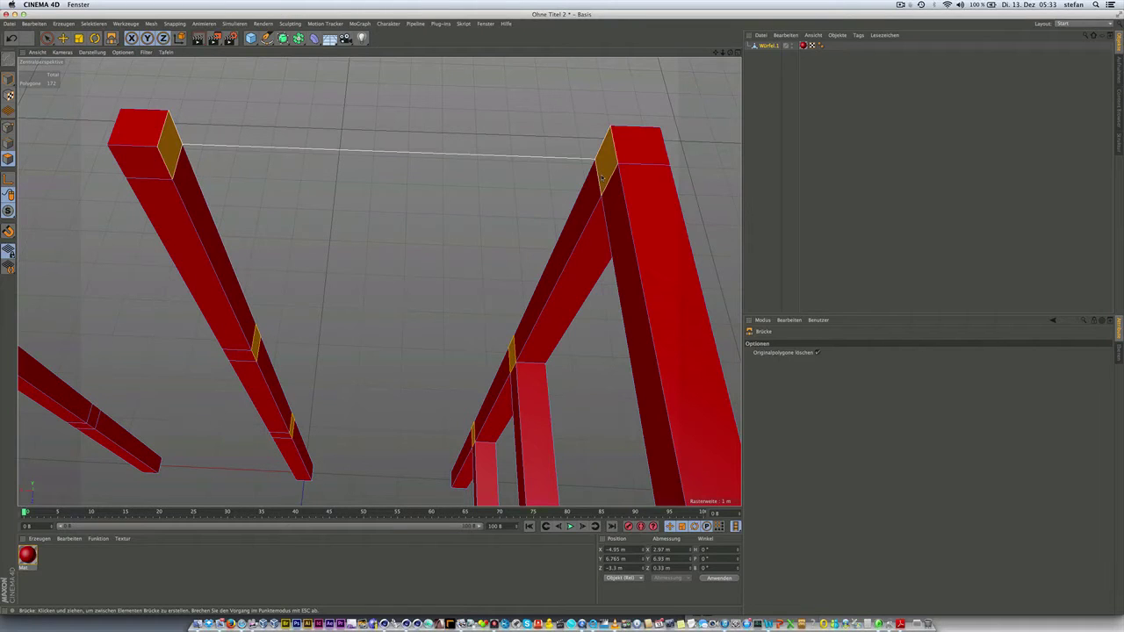
{"action": "left_click_drag", "start_coordinate": [255, 331], "coordinate": [512, 353]}
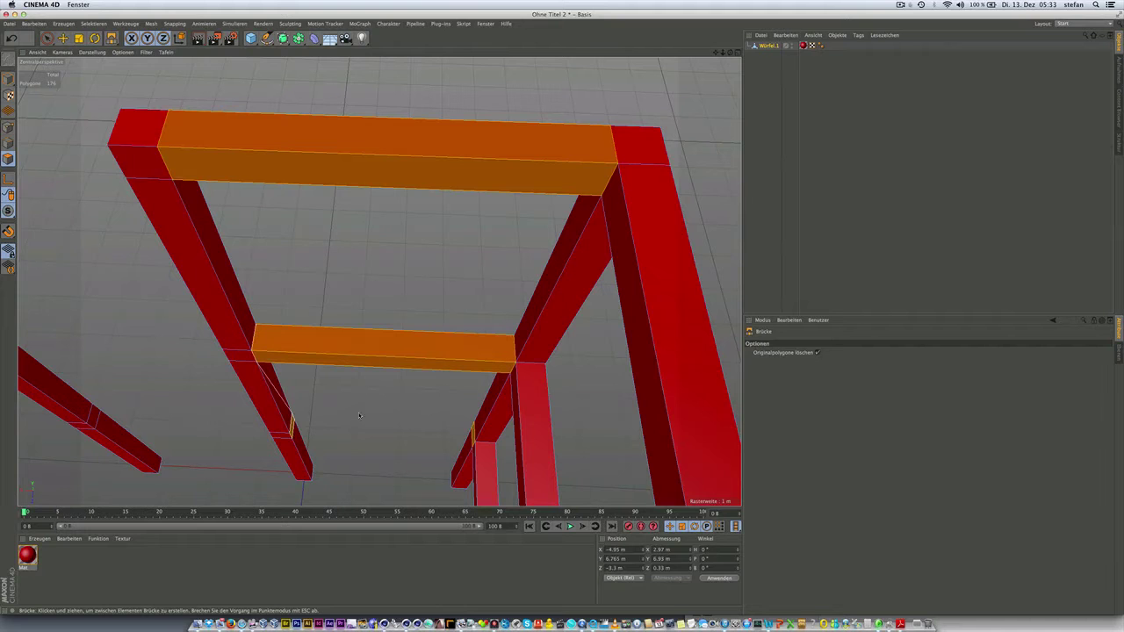
{"action": "mouse_move", "coordinate": [294, 414]}
{"action": "left_mouse_down"}
{"action": "mouse_move", "coordinate": [475, 428]}
{"action": "mouse_move", "coordinate": [376, 342]}
{"action": "mouse_move", "coordinate": [409, 339]}
{"action": "mouse_move", "coordinate": [381, 281]}
{"action": "mouse_move", "coordinate": [466, 314]}
{"action": "left_mouse_up"}
{"action": "scroll", "coordinate": [342, 309], "scroll_direction": "up", "scroll_amount": 2}
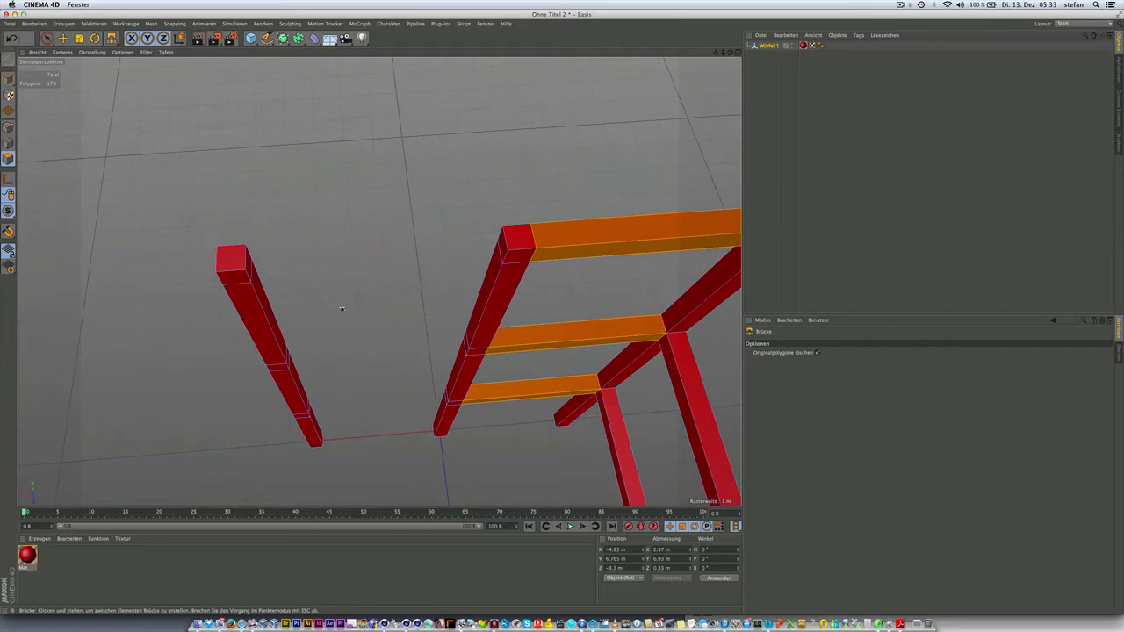
{"action": "scroll", "coordinate": [342, 309], "scroll_direction": "up", "scroll_amount": 2}
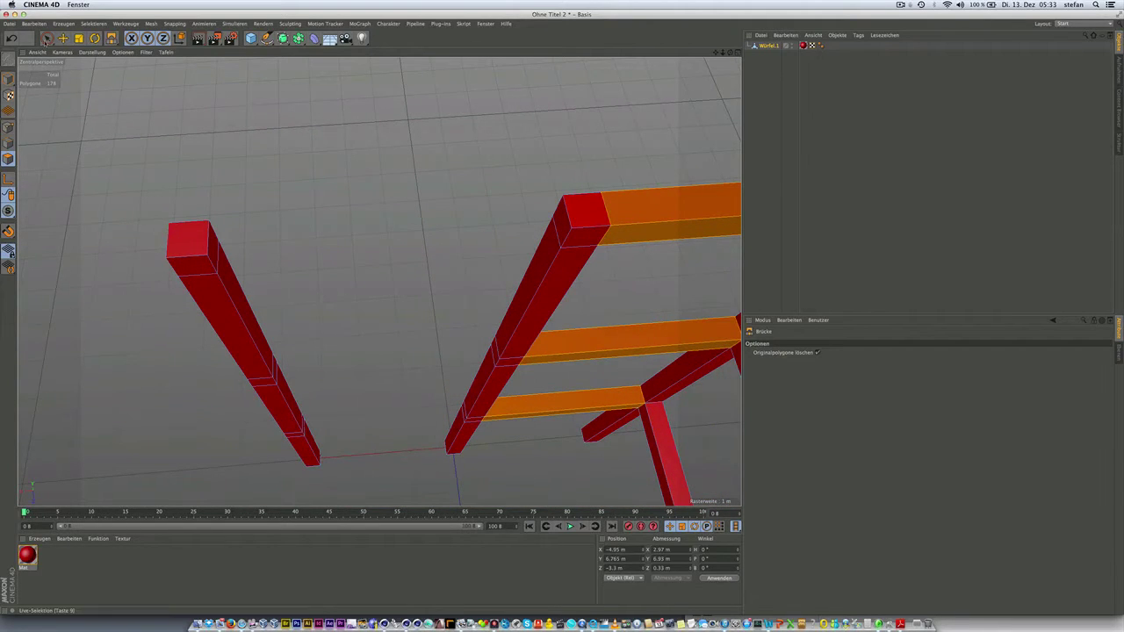
Live-select the top face of the lone leg, the frame's end face, and a face near the leg's base.
{"action": "left_click", "coordinate": [47, 37]}
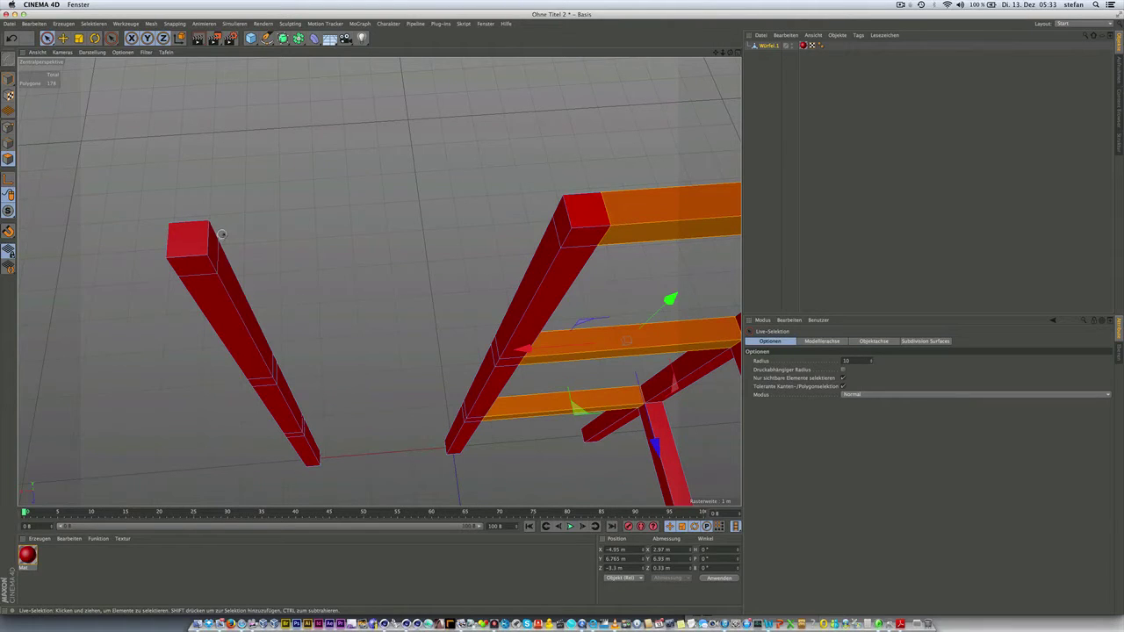
{"action": "left_click", "coordinate": [216, 233]}
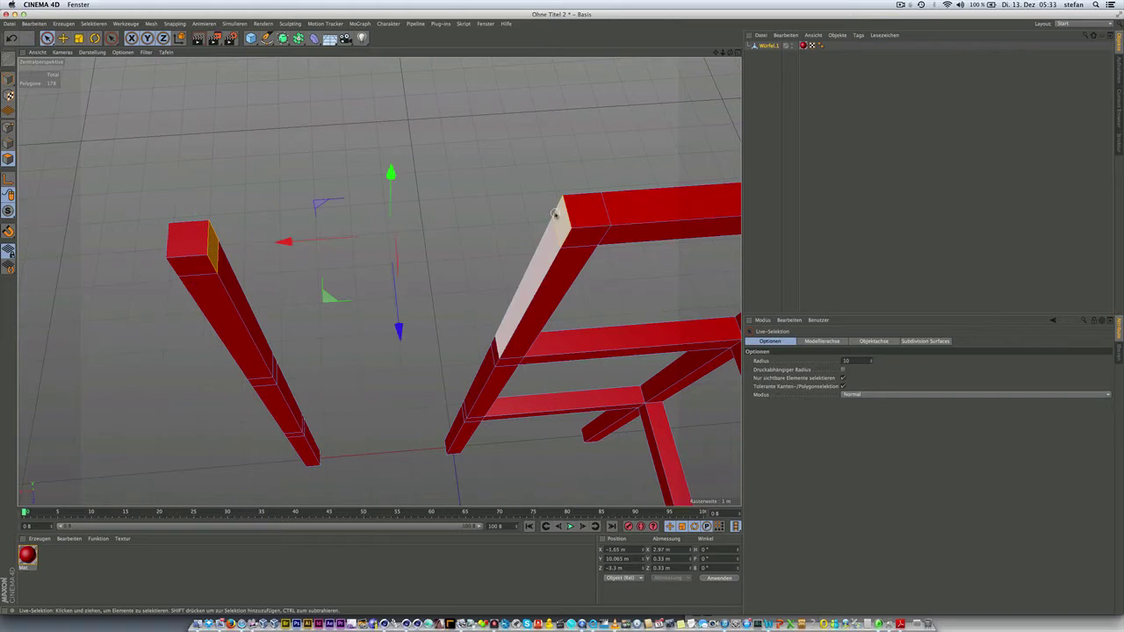
{"action": "left_click", "coordinate": [558, 214], "text": "shift"}
{"action": "scroll", "coordinate": [347, 436], "scroll_direction": "up", "scroll_amount": 3}
{"action": "scroll", "coordinate": [346, 436], "scroll_direction": "up", "scroll_amount": 3}
{"action": "scroll", "coordinate": [347, 436], "scroll_direction": "down", "scroll_amount": 2}
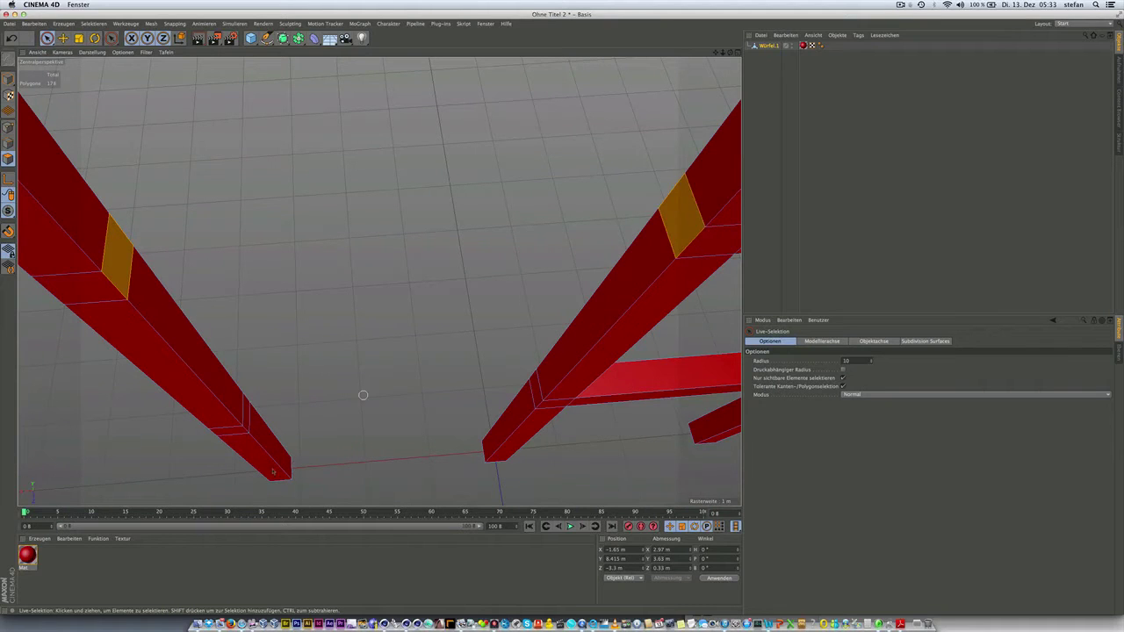
{"action": "scroll", "coordinate": [283, 447], "scroll_direction": "up", "scroll_amount": 3}
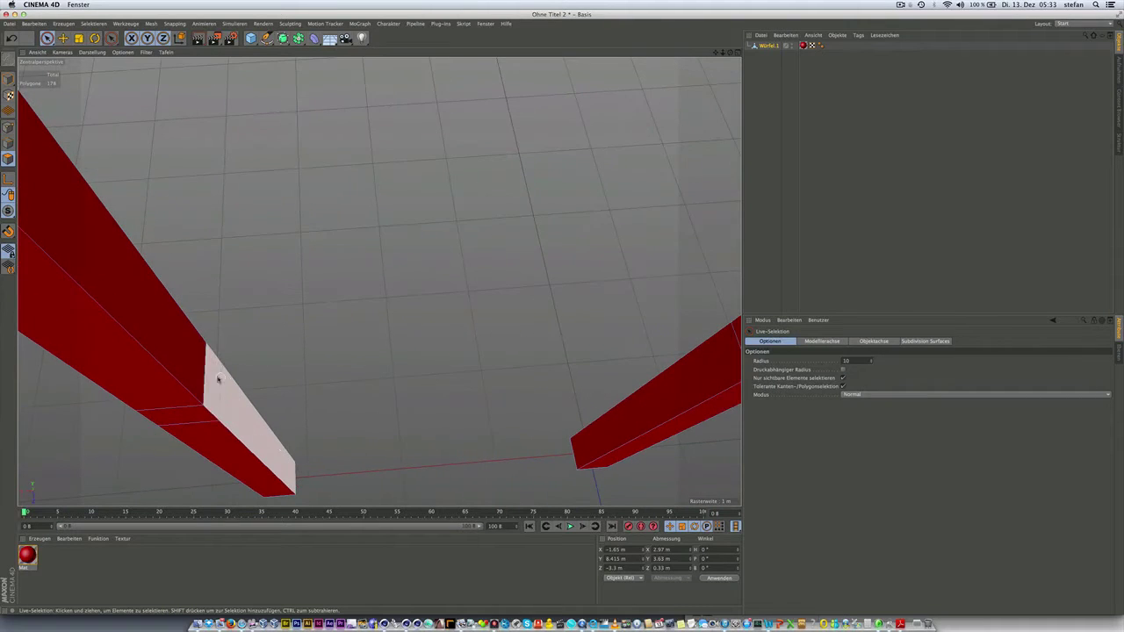
{"action": "left_click", "coordinate": [213, 381]}
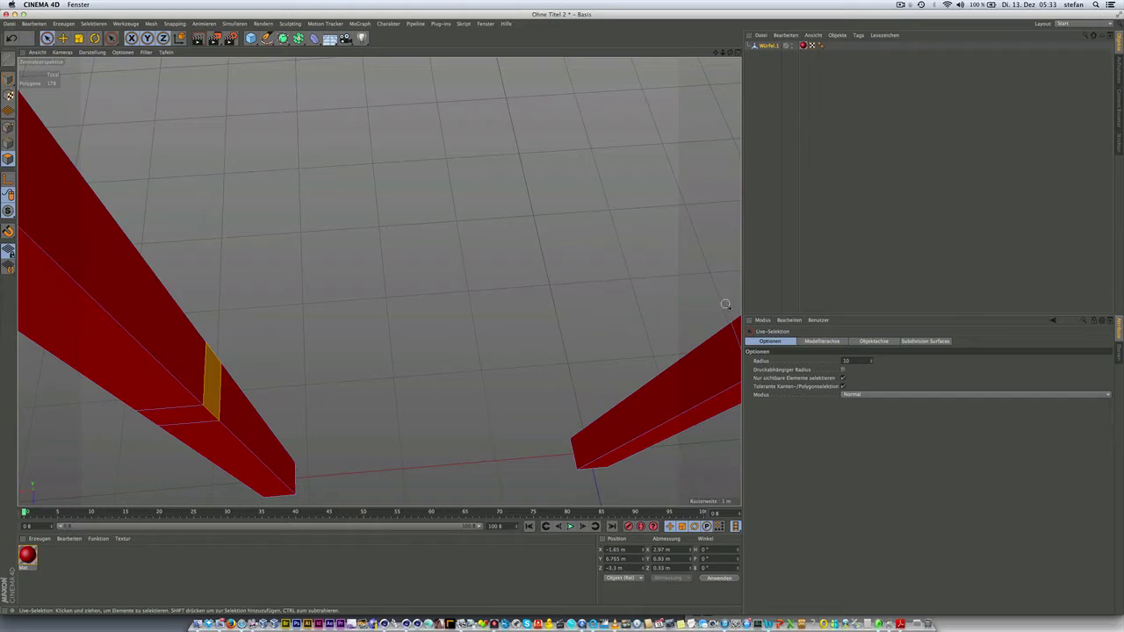
{"action": "mouse_move", "coordinate": [735, 321]}
{"action": "left_mouse_down", "text": "alt"}
{"action": "mouse_move", "coordinate": [249, 402]}
{"action": "mouse_move", "coordinate": [380, 282]}
{"action": "mouse_move", "coordinate": [360, 259]}
{"action": "left_mouse_up", "text": "alt"}
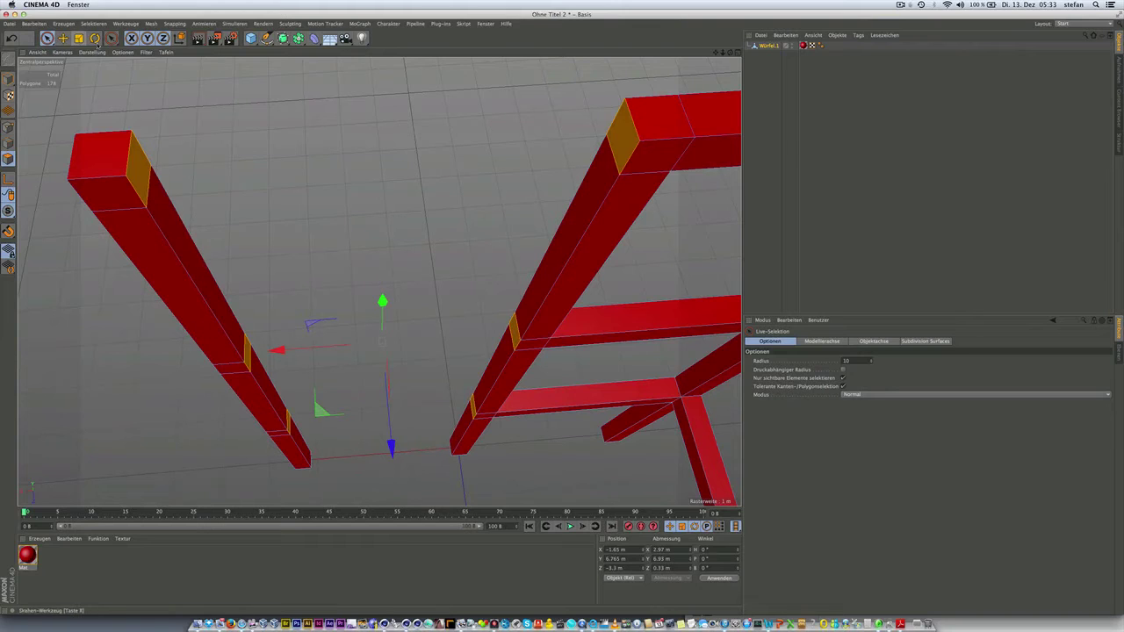
Bridge the selected faces into a top beam and two lower beams joining the legs.
{"action": "left_click_drag", "start_coordinate": [111, 38], "coordinate": [171, 124]}
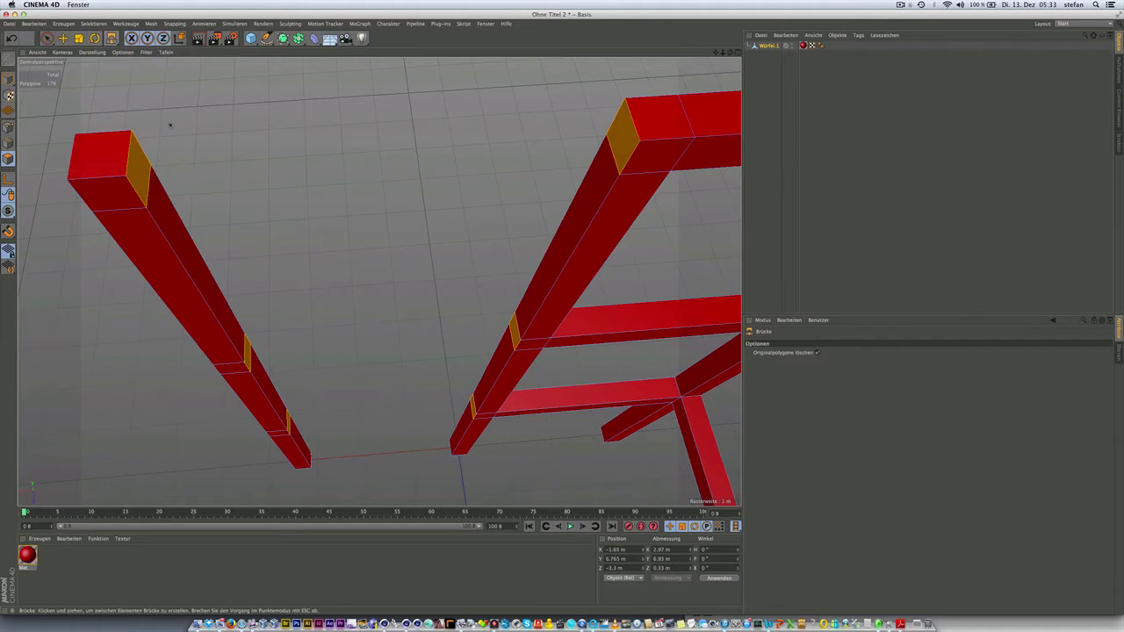
{"action": "left_click_drag", "start_coordinate": [133, 140], "coordinate": [619, 123]}
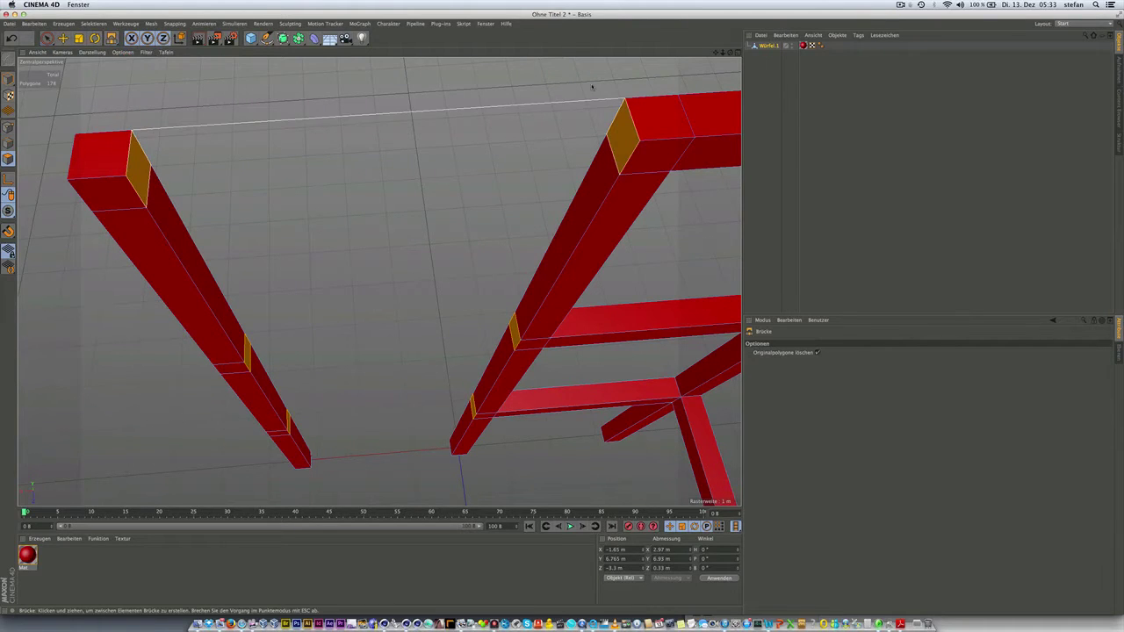
{"action": "mouse_move", "coordinate": [247, 336]}
{"action": "left_mouse_down"}
{"action": "mouse_move", "coordinate": [430, 312]}
{"action": "mouse_move", "coordinate": [517, 314]}
{"action": "left_mouse_up"}
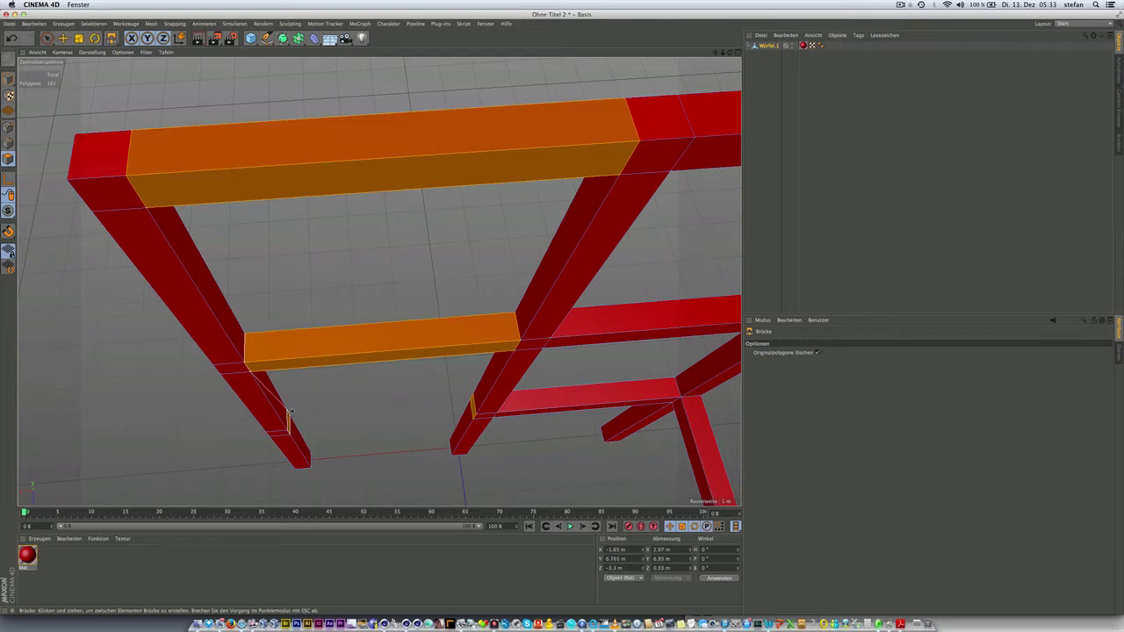
{"action": "left_click_drag", "start_coordinate": [290, 410], "coordinate": [473, 403]}
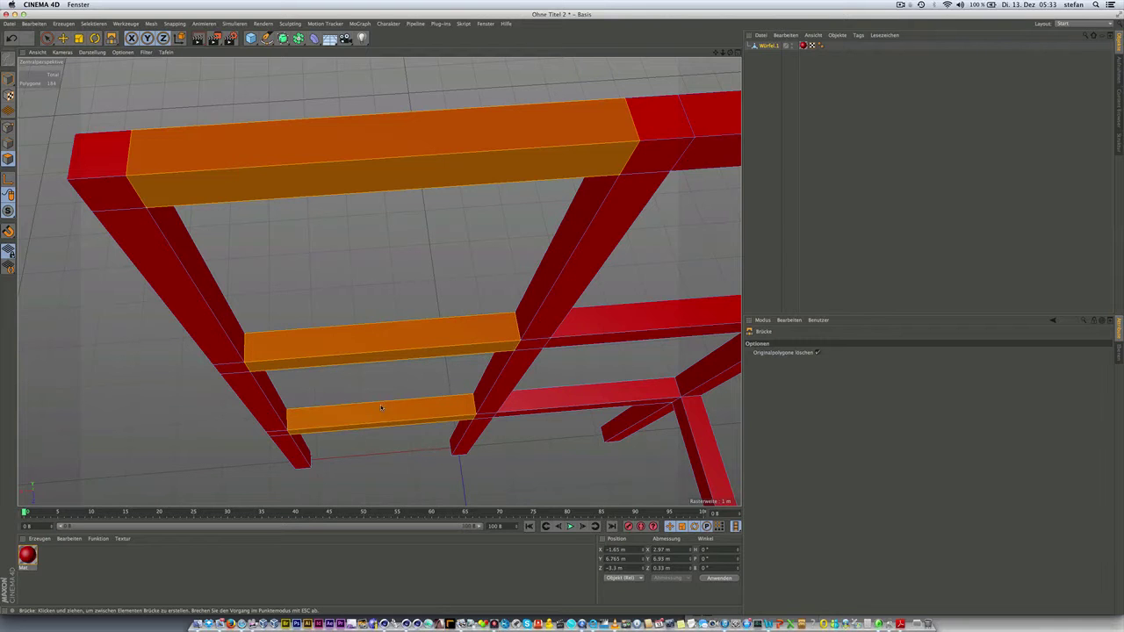
{"action": "scroll", "coordinate": [339, 344], "scroll_direction": "down", "scroll_amount": 3}
{"action": "scroll", "coordinate": [338, 348], "scroll_direction": "down", "scroll_amount": 3}
Orbit around the frame to inspect the new beams and find the side still missing beams.
{"action": "left_click_drag", "start_coordinate": [382, 404], "coordinate": [445, 356], "text": "alt"}
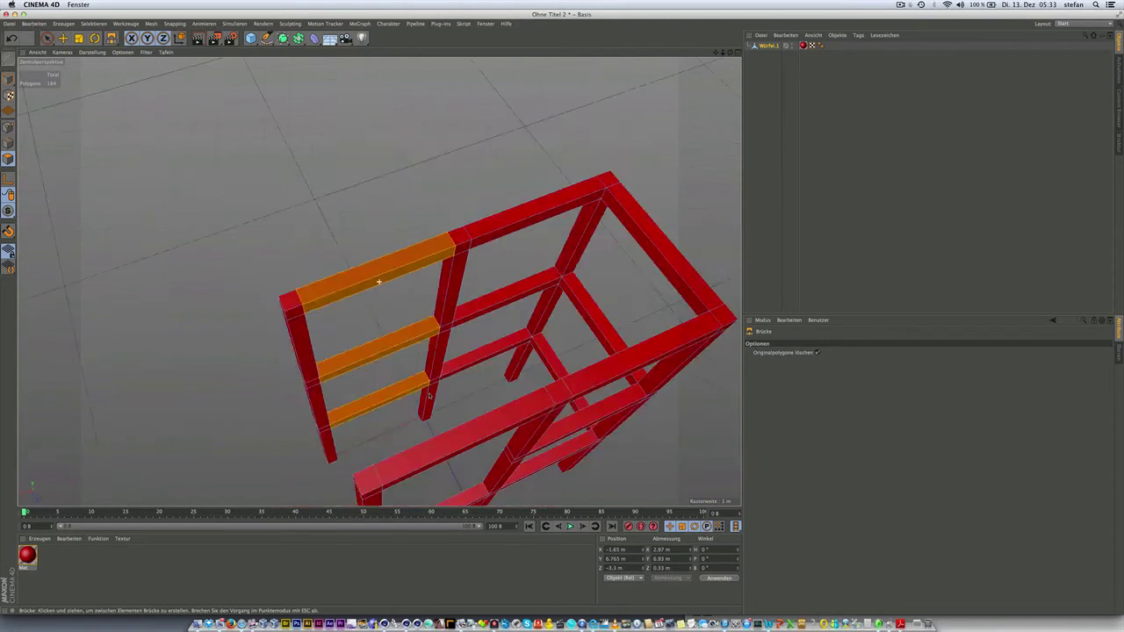
{"action": "scroll", "coordinate": [445, 356], "scroll_direction": "down", "scroll_amount": 3}
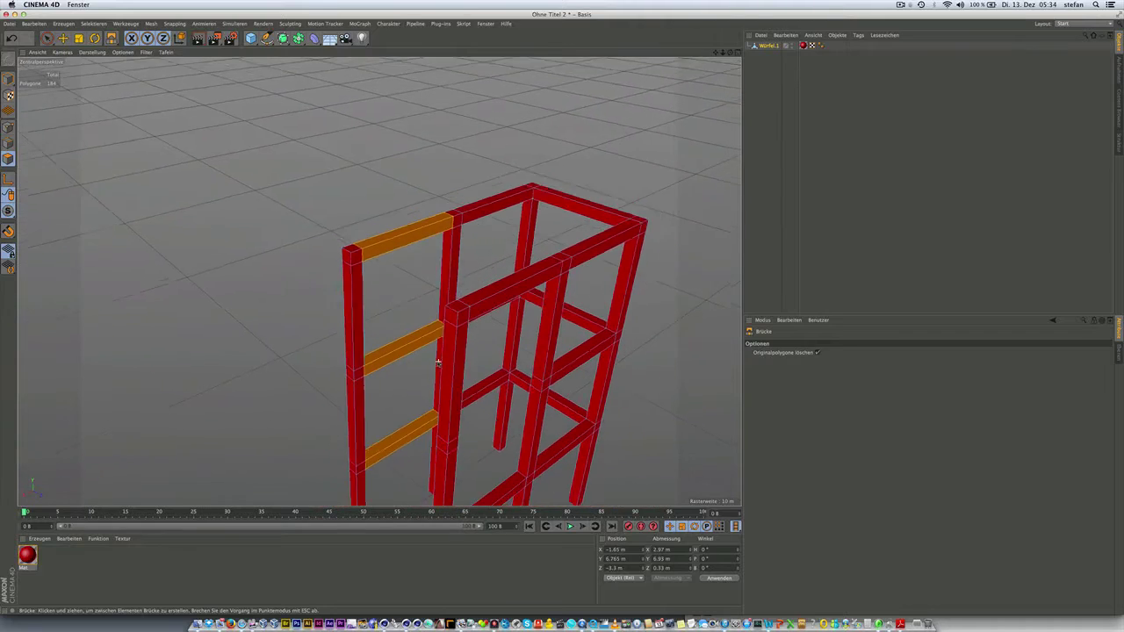
{"action": "scroll", "coordinate": [445, 355], "scroll_direction": "down", "scroll_amount": 2}
{"action": "mouse_move", "coordinate": [439, 362]}
{"action": "left_mouse_down", "text": "alt"}
{"action": "mouse_move", "coordinate": [355, 256]}
{"action": "mouse_move", "coordinate": [225, 252]}
{"action": "mouse_move", "coordinate": [557, 253]}
{"action": "mouse_move", "coordinate": [525, 271]}
{"action": "mouse_move", "coordinate": [408, 273]}
{"action": "mouse_move", "coordinate": [527, 269]}
{"action": "left_mouse_up", "text": "alt"}
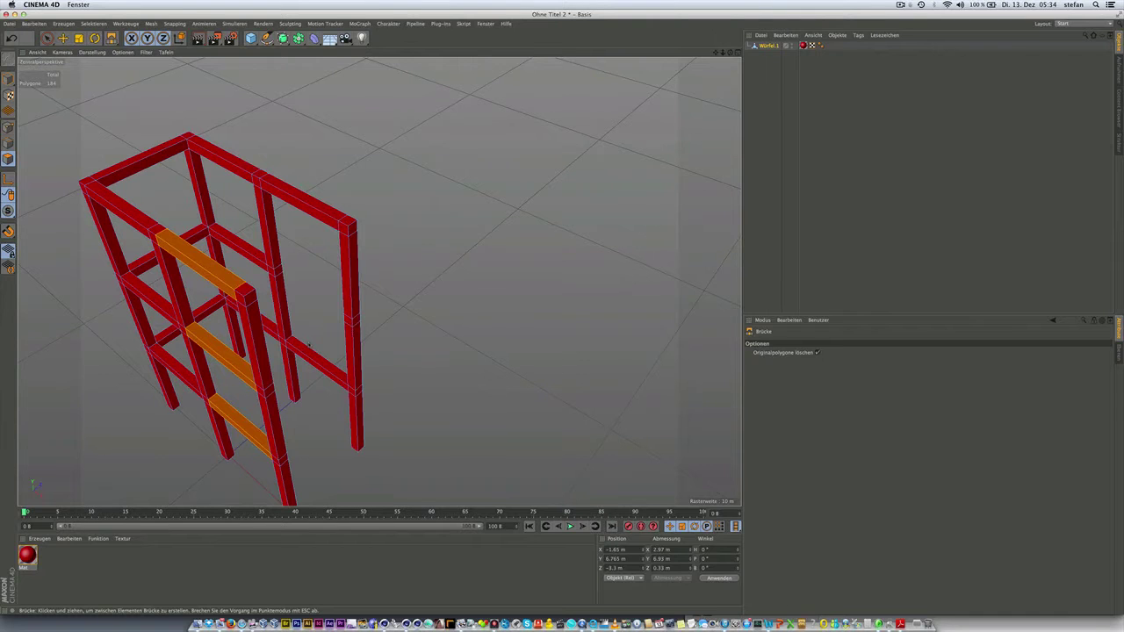
{"action": "mouse_move", "coordinate": [298, 338]}
{"action": "left_mouse_down", "text": "alt"}
{"action": "mouse_move", "coordinate": [261, 360]}
{"action": "mouse_move", "coordinate": [276, 361]}
{"action": "mouse_move", "coordinate": [262, 327]}
{"action": "mouse_move", "coordinate": [229, 352]}
{"action": "left_mouse_up", "text": "alt"}
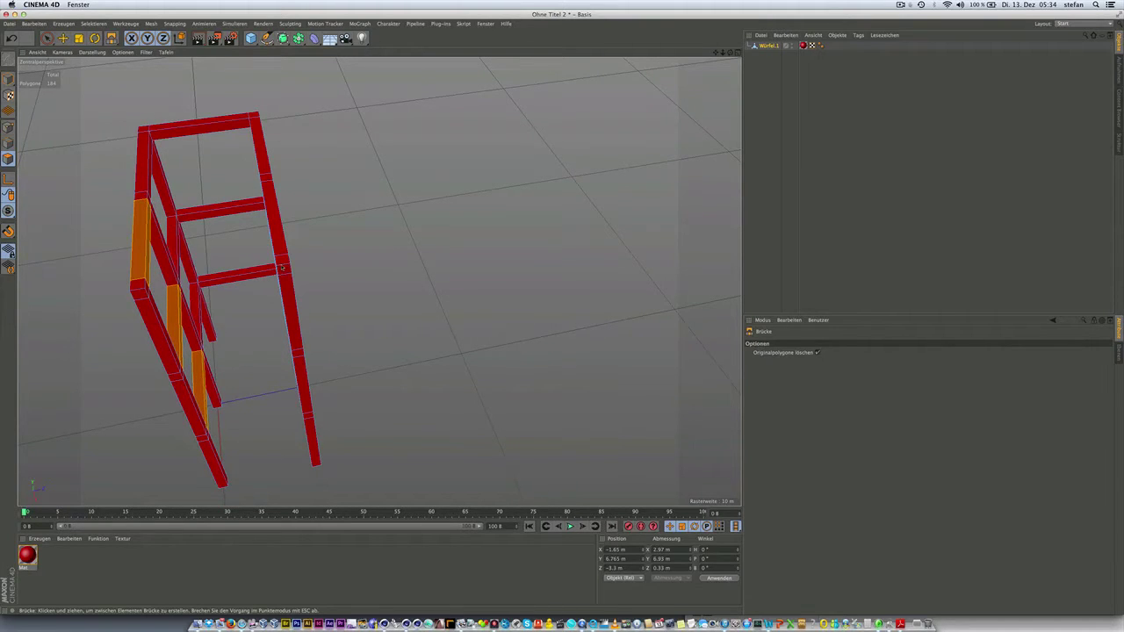
{"action": "mouse_move", "coordinate": [190, 197]}
{"action": "left_mouse_down", "text": "alt"}
{"action": "mouse_move", "coordinate": [383, 283]}
{"action": "mouse_move", "coordinate": [366, 254]}
{"action": "mouse_move", "coordinate": [354, 263]}
{"action": "left_mouse_up", "text": "alt"}
{"action": "scroll", "coordinate": [362, 261], "scroll_direction": "up", "scroll_amount": 3}
{"action": "scroll", "coordinate": [362, 261], "scroll_direction": "up", "scroll_amount": 2}
{"action": "scroll", "coordinate": [354, 262], "scroll_direction": "up", "scroll_amount": 1}
Bridge a face on the left leg to the matching right-leg face as a top beam.
{"action": "scroll", "coordinate": [354, 263], "scroll_direction": "up", "scroll_amount": 1}
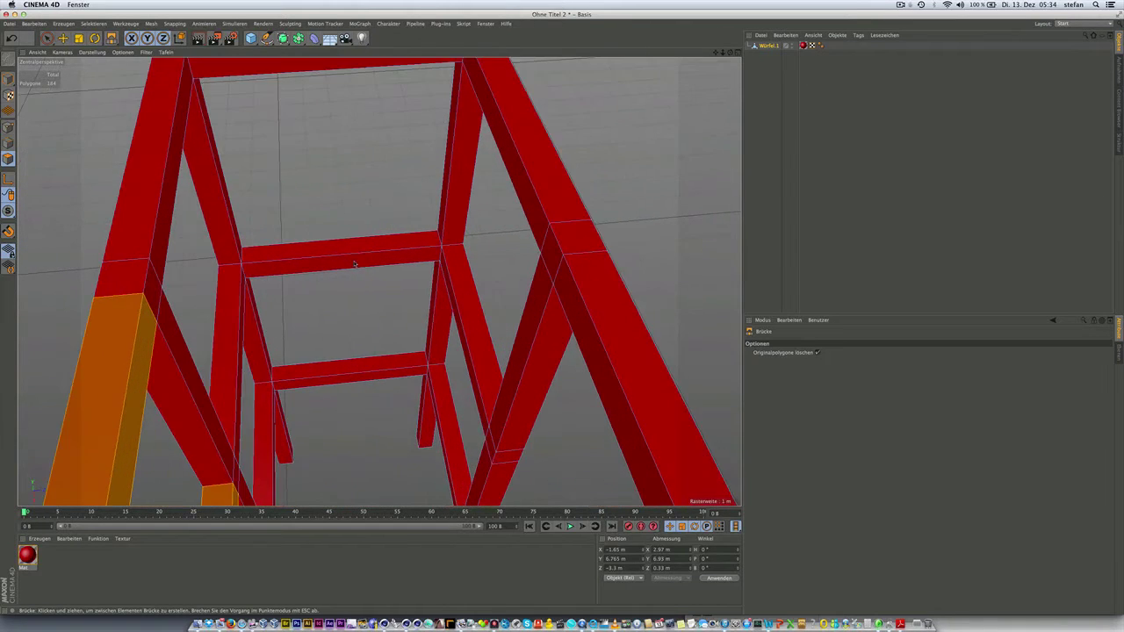
{"action": "left_click", "coordinate": [48, 38]}
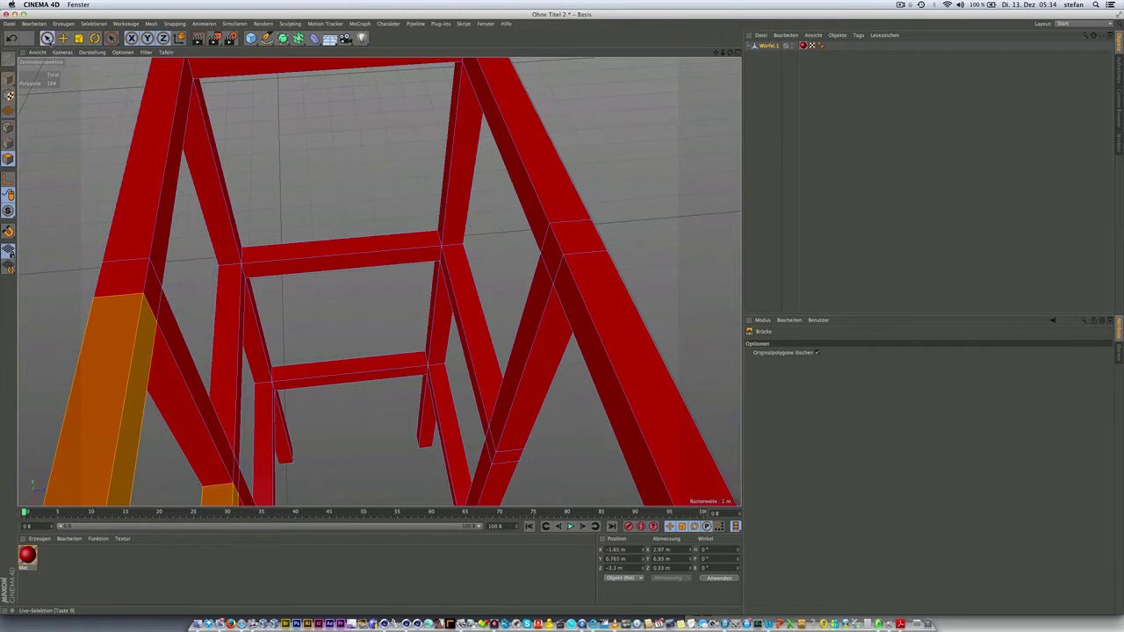
{"action": "left_click", "coordinate": [153, 287]}
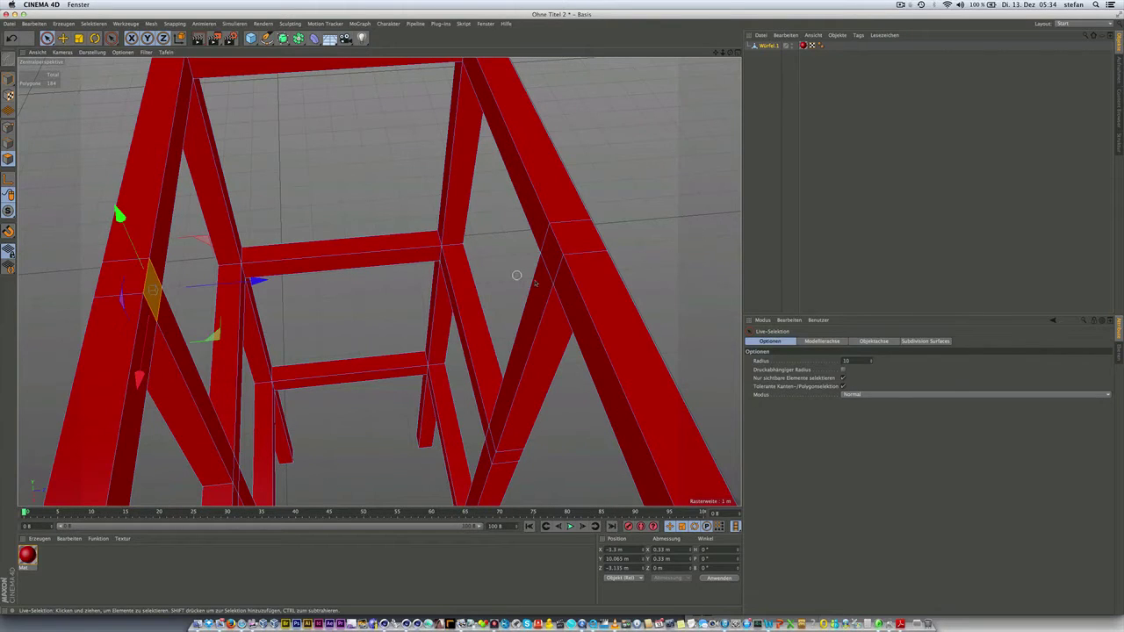
{"action": "left_click", "coordinate": [548, 255], "text": "shift"}
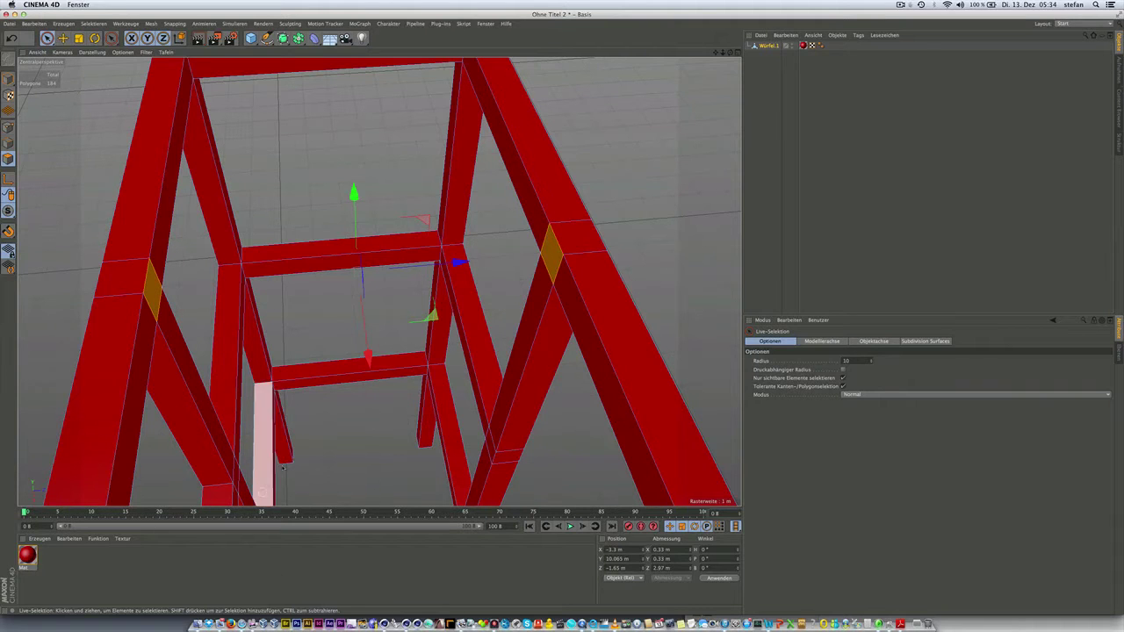
{"action": "mouse_move", "coordinate": [290, 450]}
{"action": "left_mouse_down", "text": "alt"}
{"action": "mouse_move", "coordinate": [379, 281]}
{"action": "mouse_move", "coordinate": [228, 347]}
{"action": "left_mouse_up", "text": "alt"}
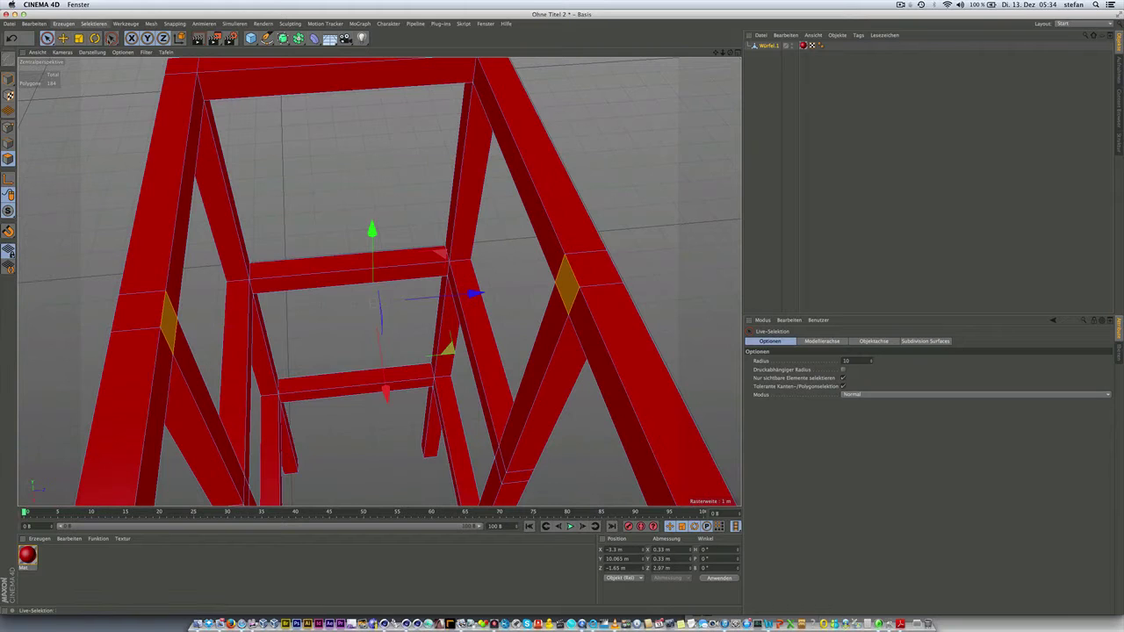
{"action": "left_click", "coordinate": [112, 39]}
{"action": "left_click", "coordinate": [134, 67]}
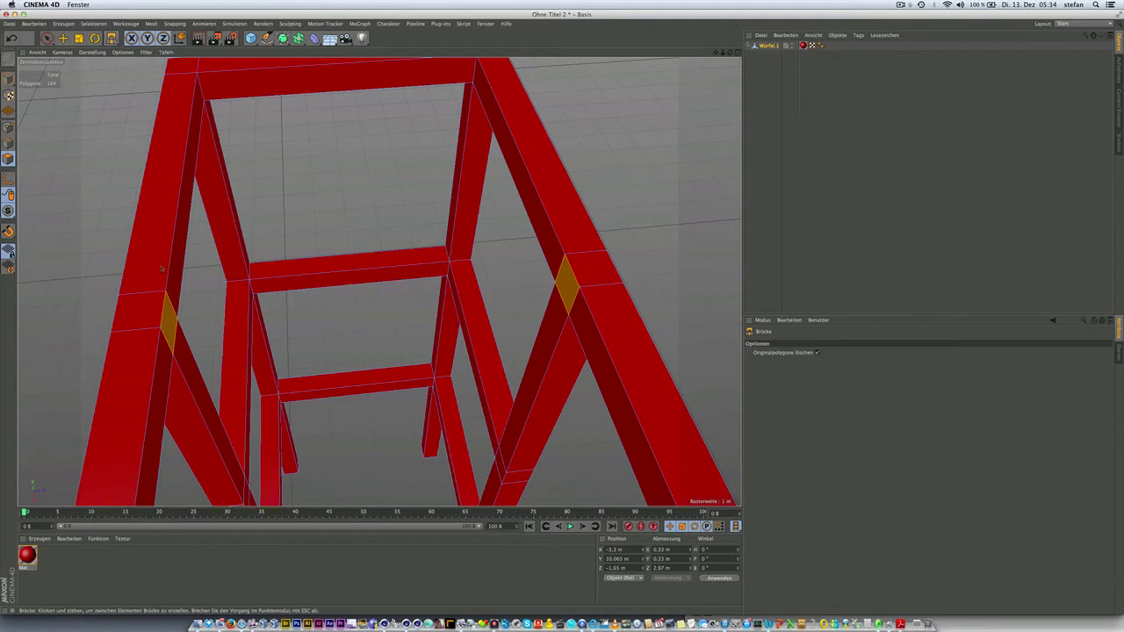
{"action": "left_click_drag", "start_coordinate": [167, 292], "coordinate": [562, 283]}
Bridge opposite side faces of the left and right posts into a mid-height crossbeam.
{"action": "mouse_move", "coordinate": [370, 362]}
{"action": "left_mouse_down", "text": "alt"}
{"action": "mouse_move", "coordinate": [379, 278]}
{"action": "mouse_move", "coordinate": [367, 311]}
{"action": "mouse_move", "coordinate": [312, 288]}
{"action": "left_mouse_up", "text": "alt"}
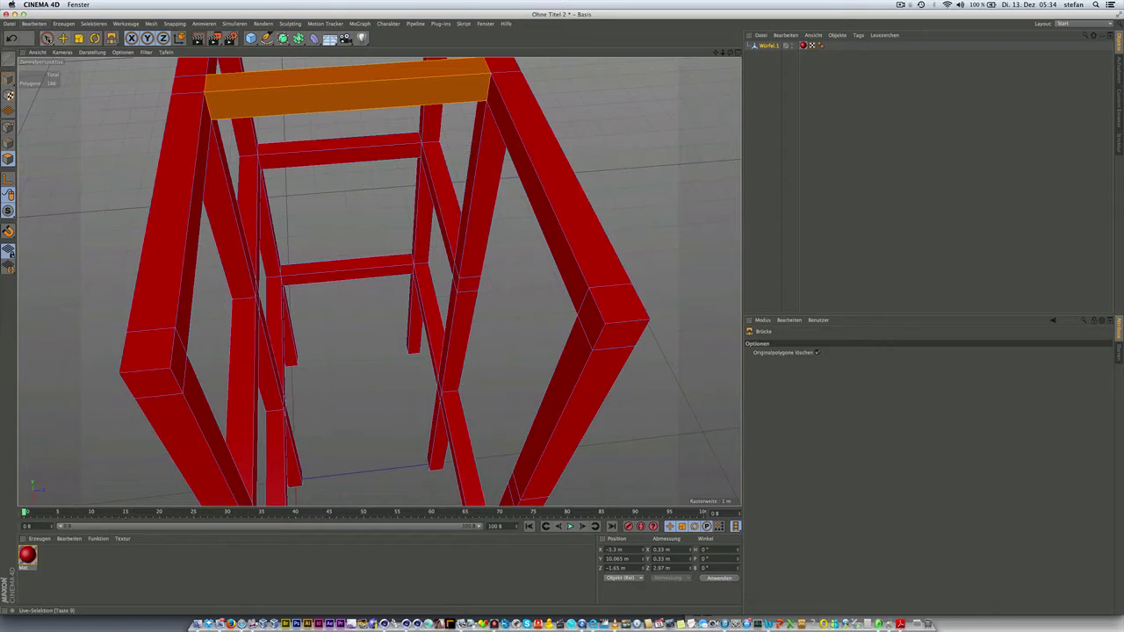
{"action": "left_click", "coordinate": [47, 38]}
{"action": "left_click", "coordinate": [177, 362]}
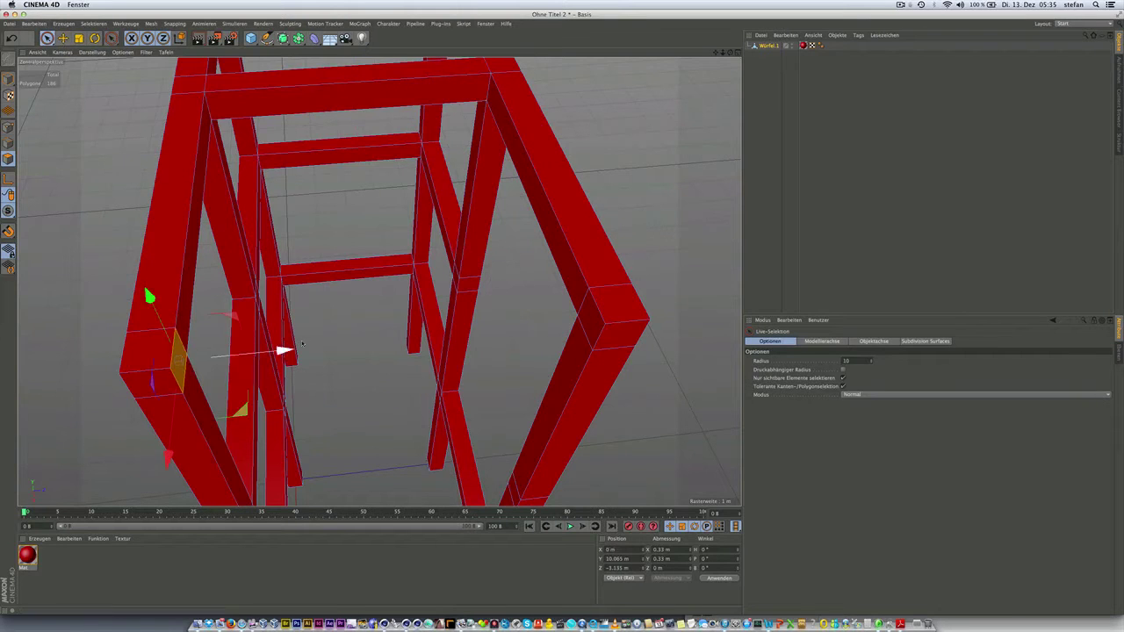
{"action": "left_click", "coordinate": [591, 318], "text": "shift"}
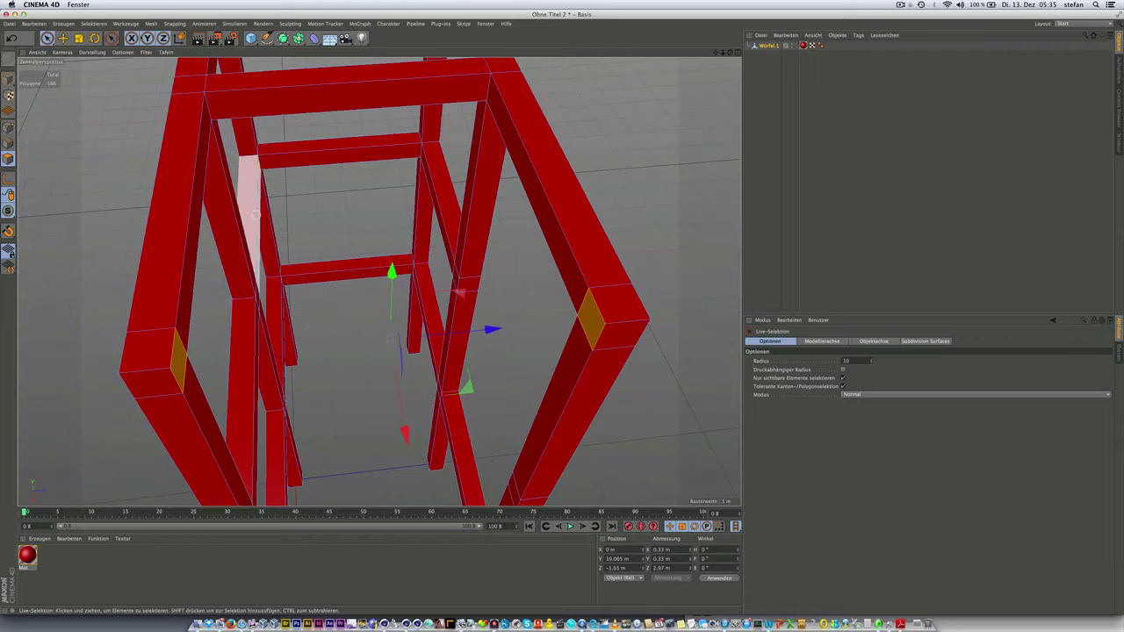
{"action": "left_click", "coordinate": [126, 23]}
{"action": "left_click", "coordinate": [145, 65]}
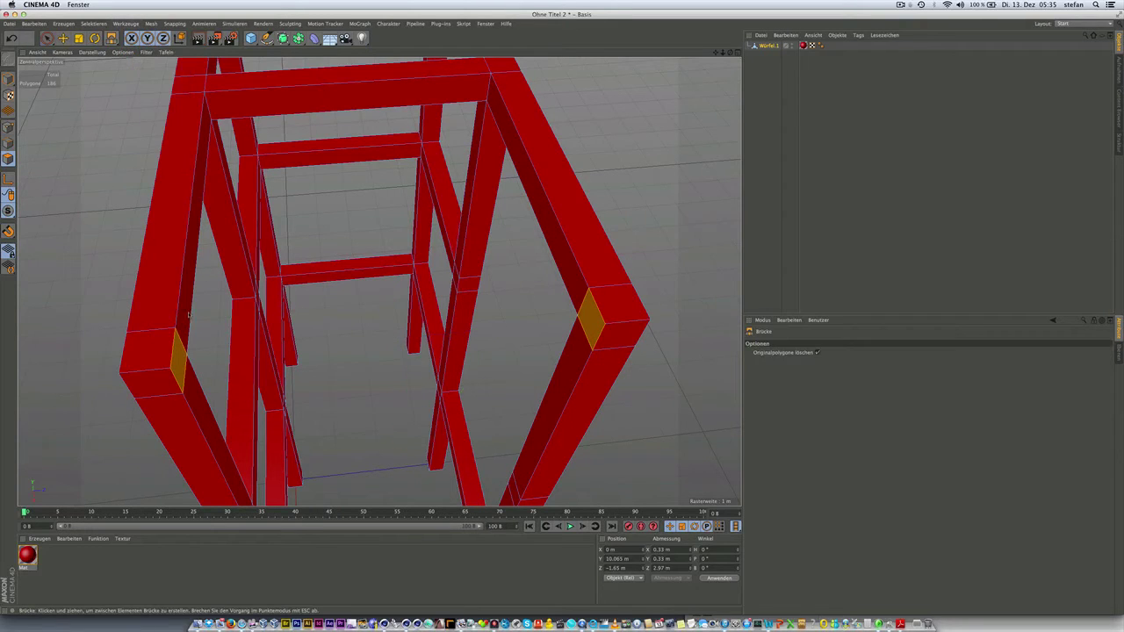
{"action": "mouse_move", "coordinate": [177, 331]}
{"action": "left_mouse_down"}
{"action": "mouse_move", "coordinate": [579, 313]}
{"action": "mouse_move", "coordinate": [611, 298]}
{"action": "mouse_move", "coordinate": [407, 232]}
{"action": "left_mouse_up"}
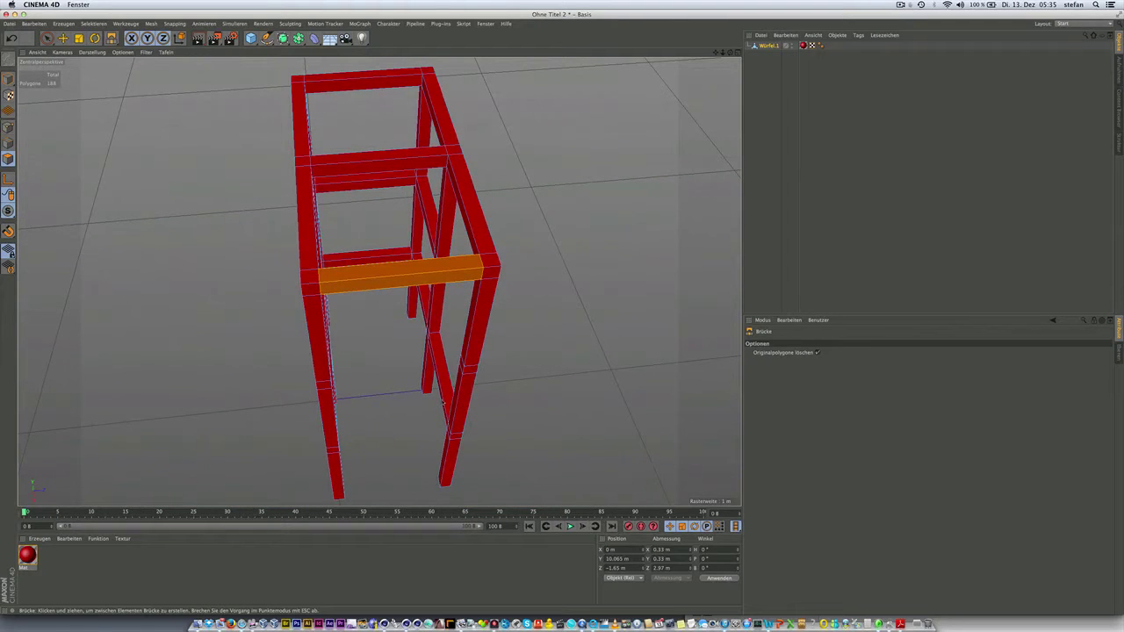
View the frame from beneath, then select and delete a face on the left front leg.
{"action": "scroll", "coordinate": [445, 430], "scroll_direction": "up", "scroll_amount": 3}
{"action": "scroll", "coordinate": [447, 452], "scroll_direction": "up", "scroll_amount": 4}
{"action": "scroll", "coordinate": [447, 451], "scroll_direction": "up", "scroll_amount": 3}
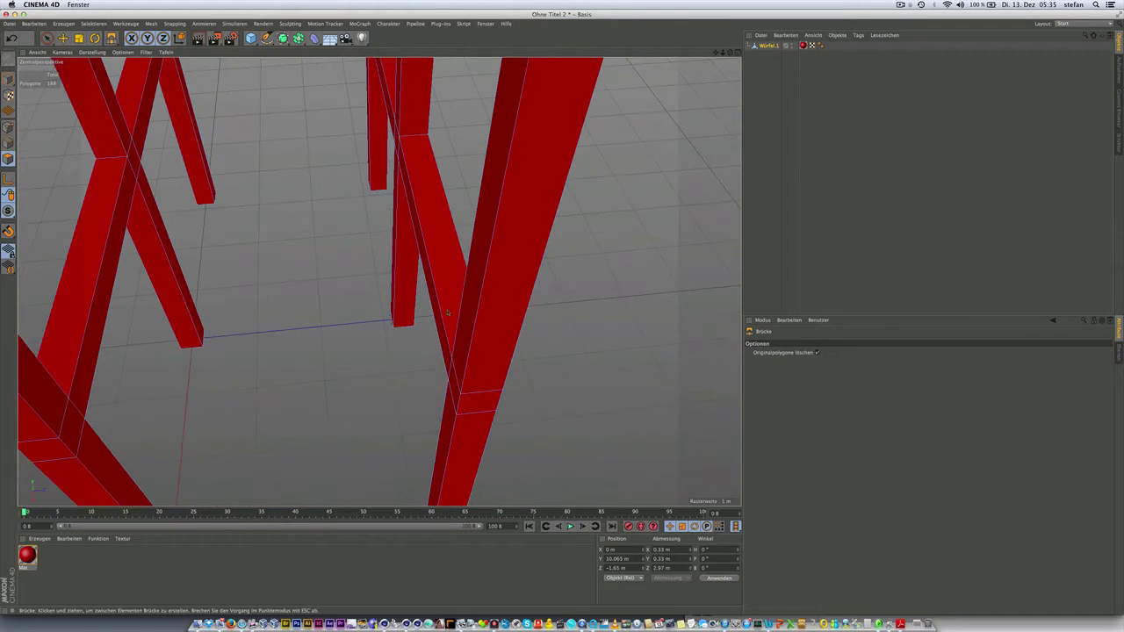
{"action": "left_click_drag", "start_coordinate": [447, 312], "coordinate": [420, 248], "text": "alt"}
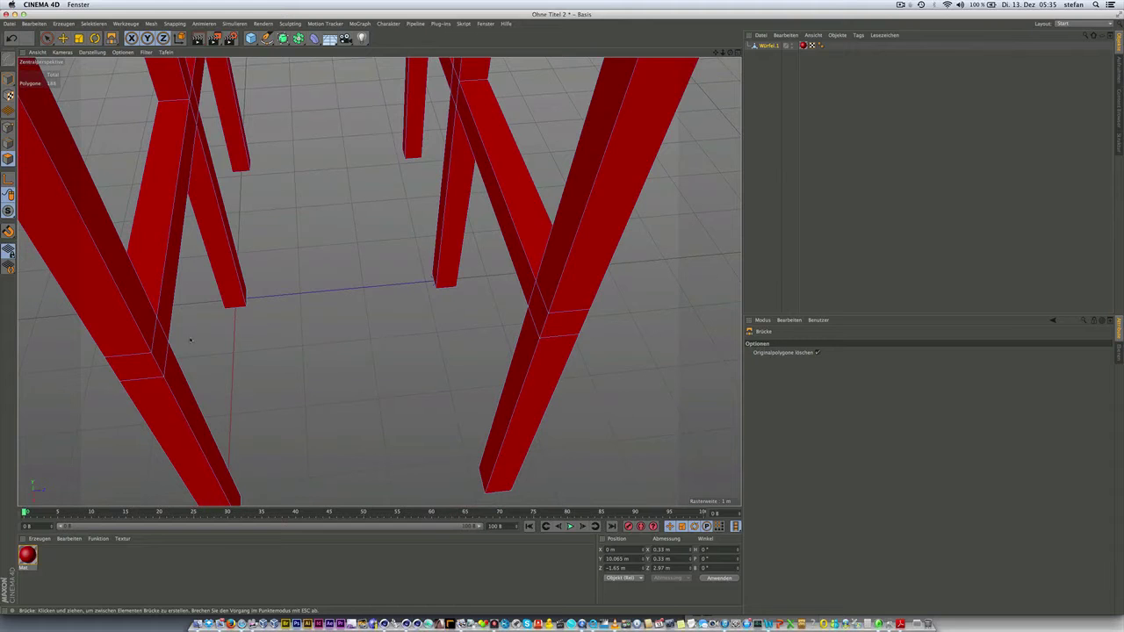
{"action": "left_click", "coordinate": [48, 37]}
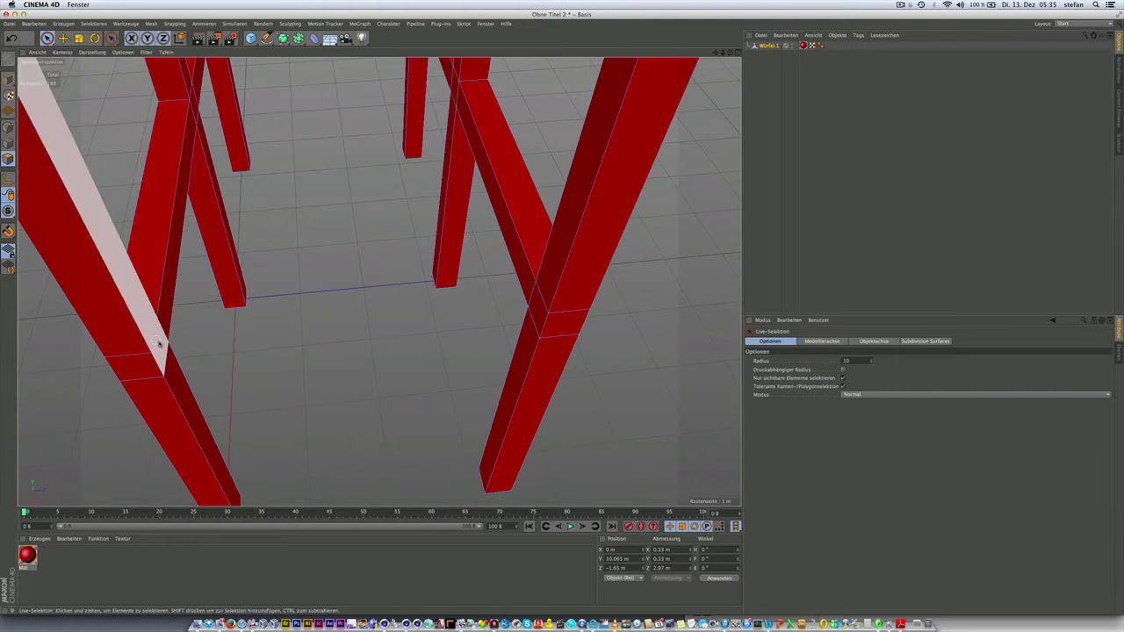
{"action": "scroll", "coordinate": [292, 331], "scroll_direction": "down", "scroll_amount": 3}
{"action": "scroll", "coordinate": [292, 331], "scroll_direction": "down", "scroll_amount": 3}
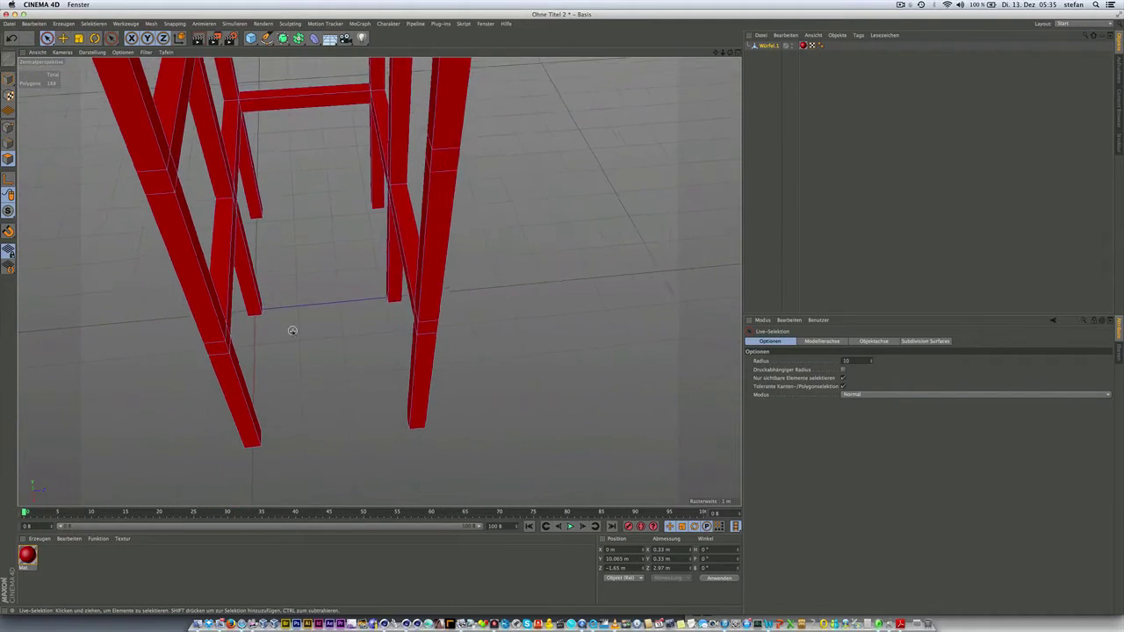
{"action": "scroll", "coordinate": [293, 331], "scroll_direction": "down", "scroll_amount": 3}
{"action": "scroll", "coordinate": [292, 331], "scroll_direction": "down", "scroll_amount": 3}
{"action": "left_click_drag", "start_coordinate": [290, 325], "coordinate": [293, 299], "text": "alt"}
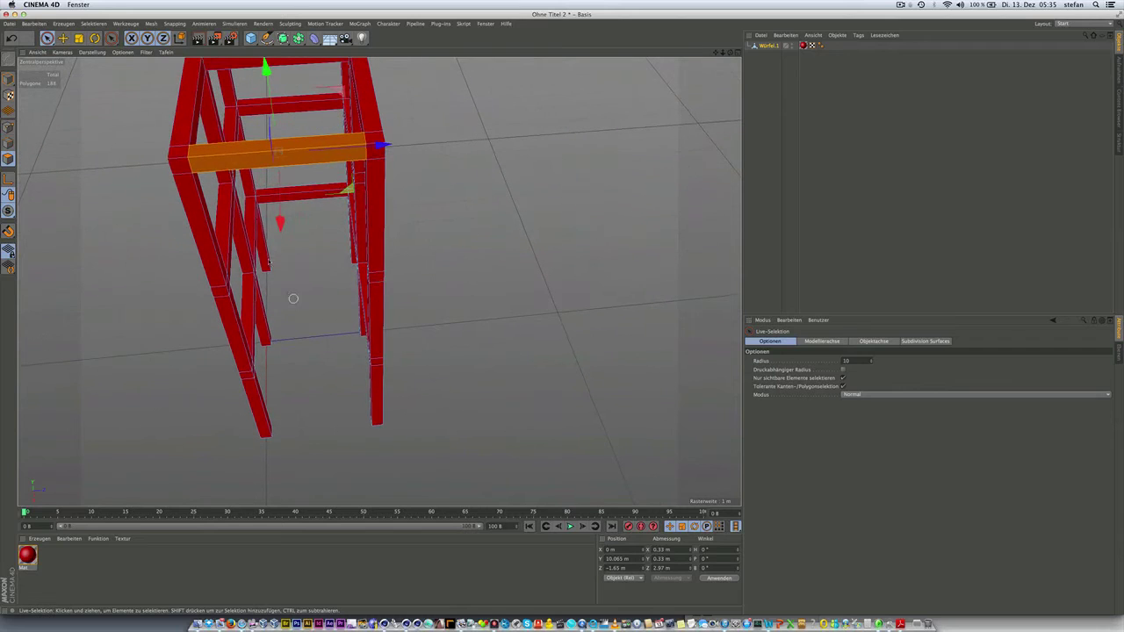
{"action": "key", "text": "shift+space"}
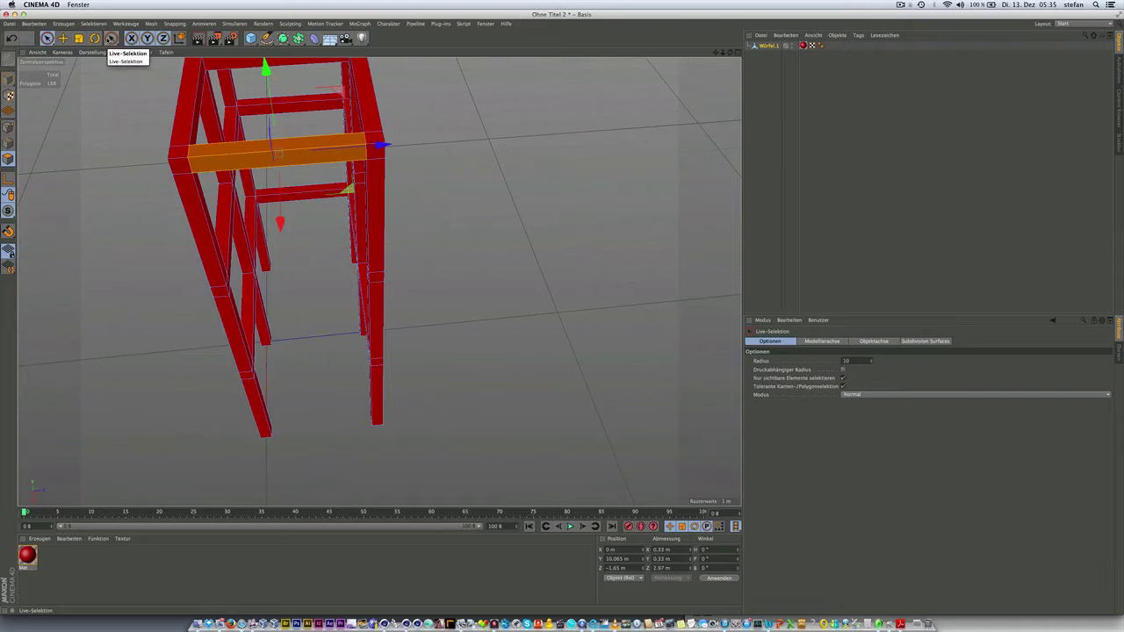
{"action": "left_click", "coordinate": [231, 338]}
{"action": "scroll", "coordinate": [231, 357], "scroll_direction": "up", "scroll_amount": 2}
{"action": "scroll", "coordinate": [231, 358], "scroll_direction": "up", "scroll_amount": 3}
{"action": "scroll", "coordinate": [231, 358], "scroll_direction": "up", "scroll_amount": 3}
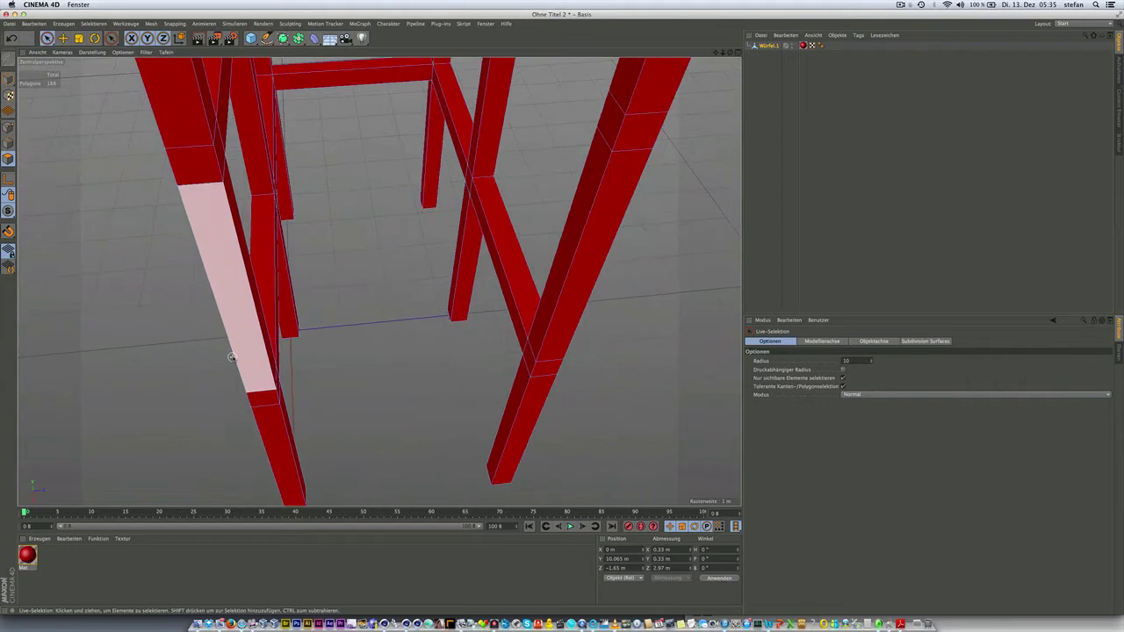
{"action": "right_click", "coordinate": [267, 335]}
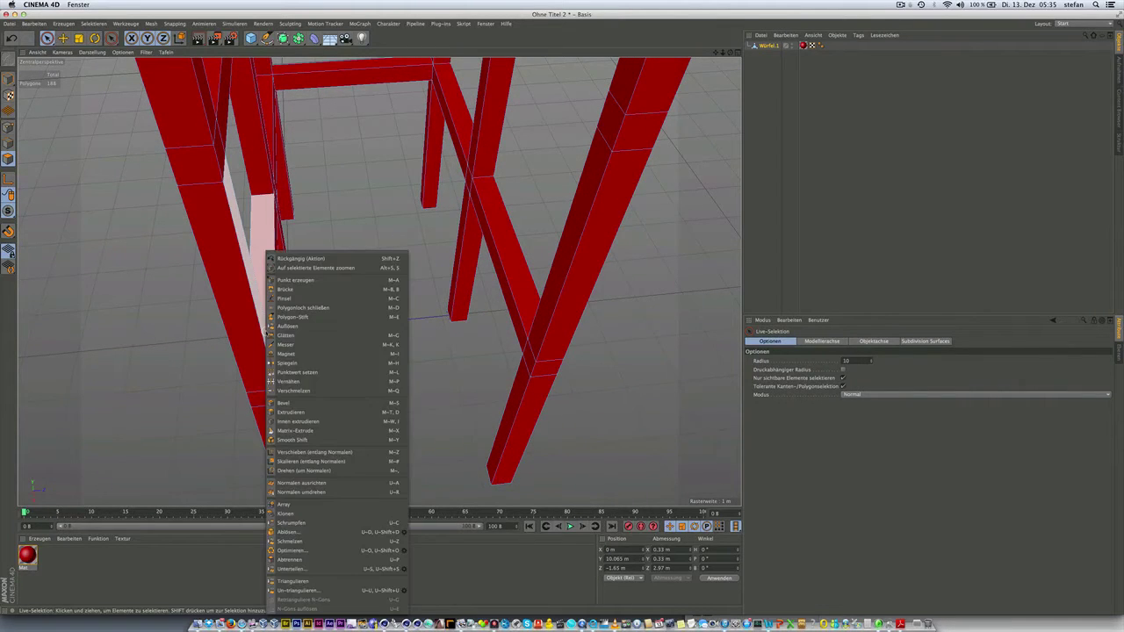
{"action": "left_click", "coordinate": [239, 356]}
{"action": "key", "text": "Delete"}
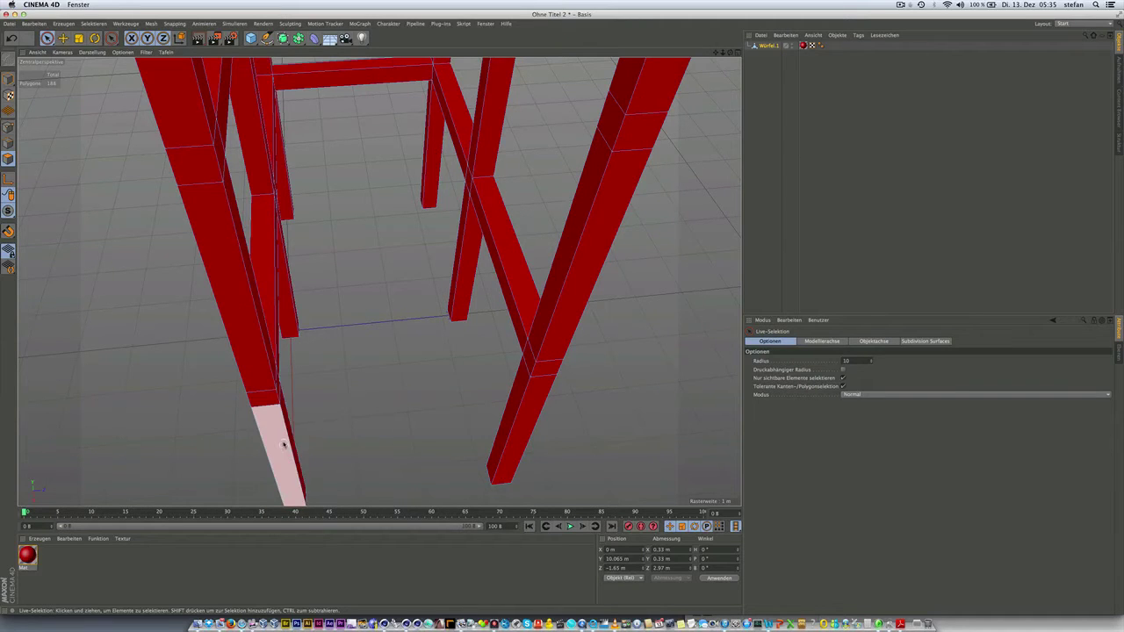
{"action": "left_click_drag", "start_coordinate": [284, 431], "coordinate": [284, 430], "text": "alt"}
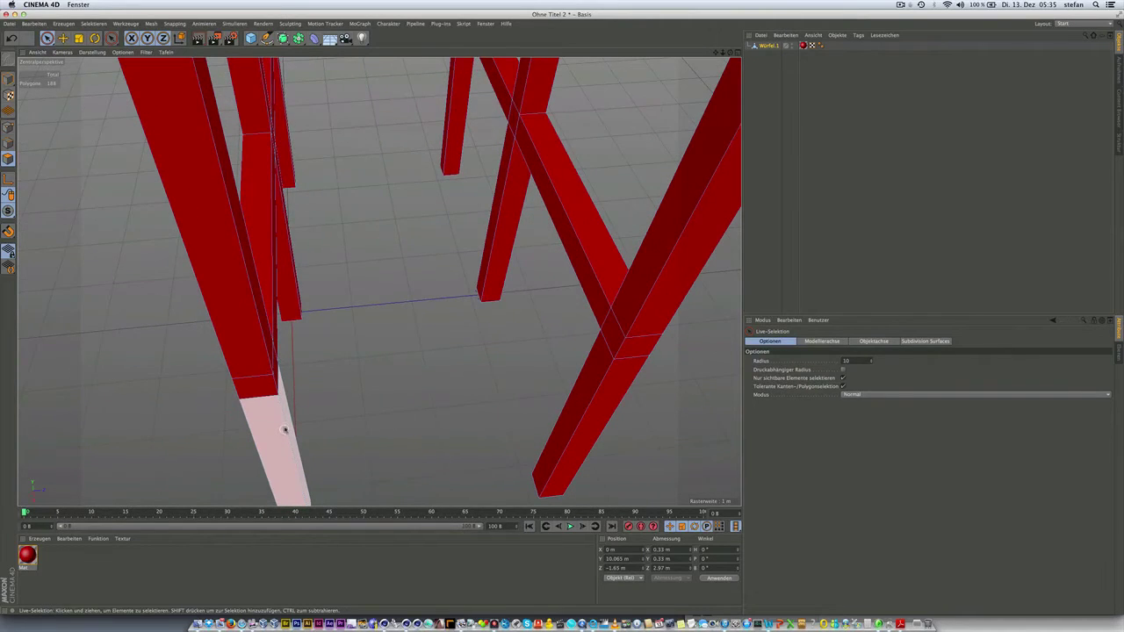
Bridge the facing inner faces of the right and left lower legs into a low crossbeam.
{"action": "left_click", "coordinate": [341, 328]}
{"action": "left_click", "coordinate": [606, 395]}
{"action": "left_click", "coordinate": [613, 341]}
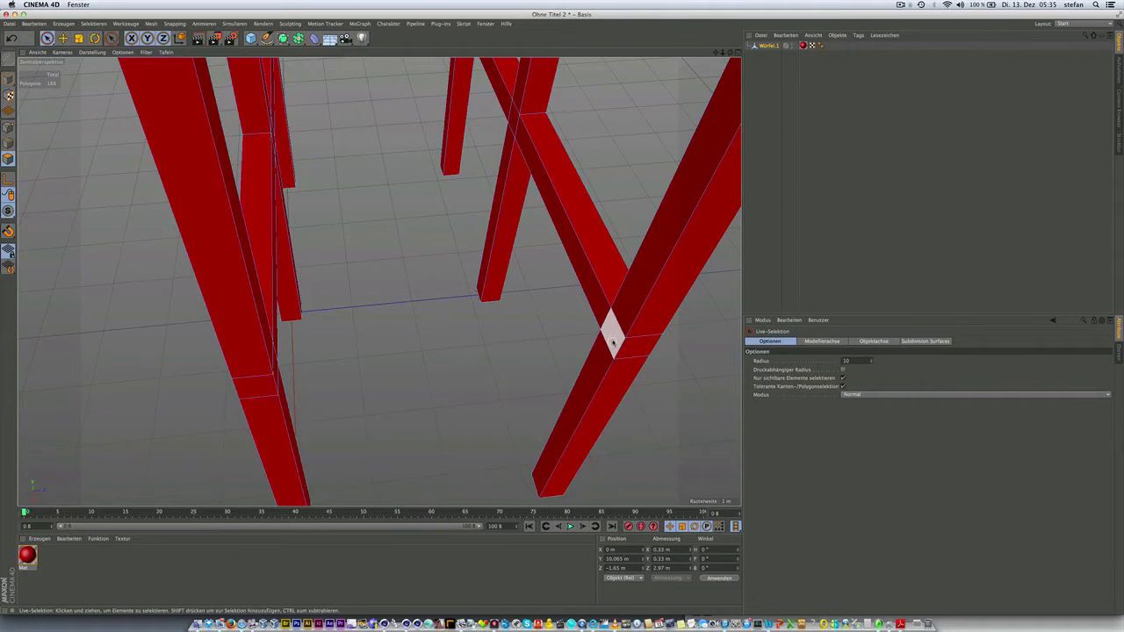
{"action": "left_click", "coordinate": [613, 341]}
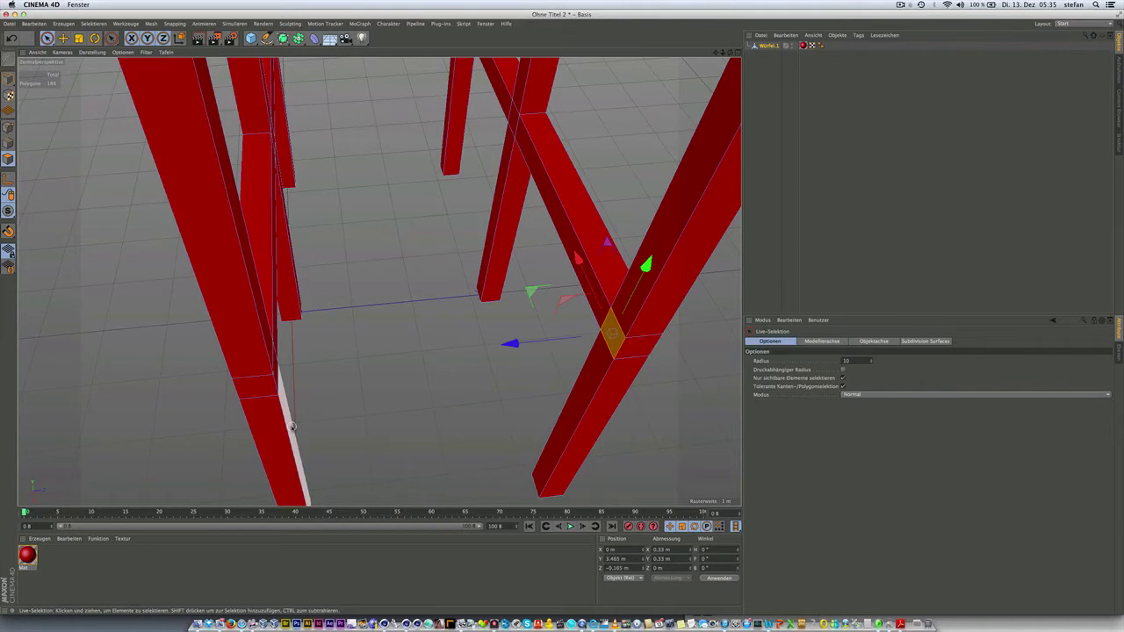
{"action": "scroll", "coordinate": [292, 427], "scroll_direction": "up", "scroll_amount": 2}
{"action": "scroll", "coordinate": [260, 403], "scroll_direction": "up", "scroll_amount": 2}
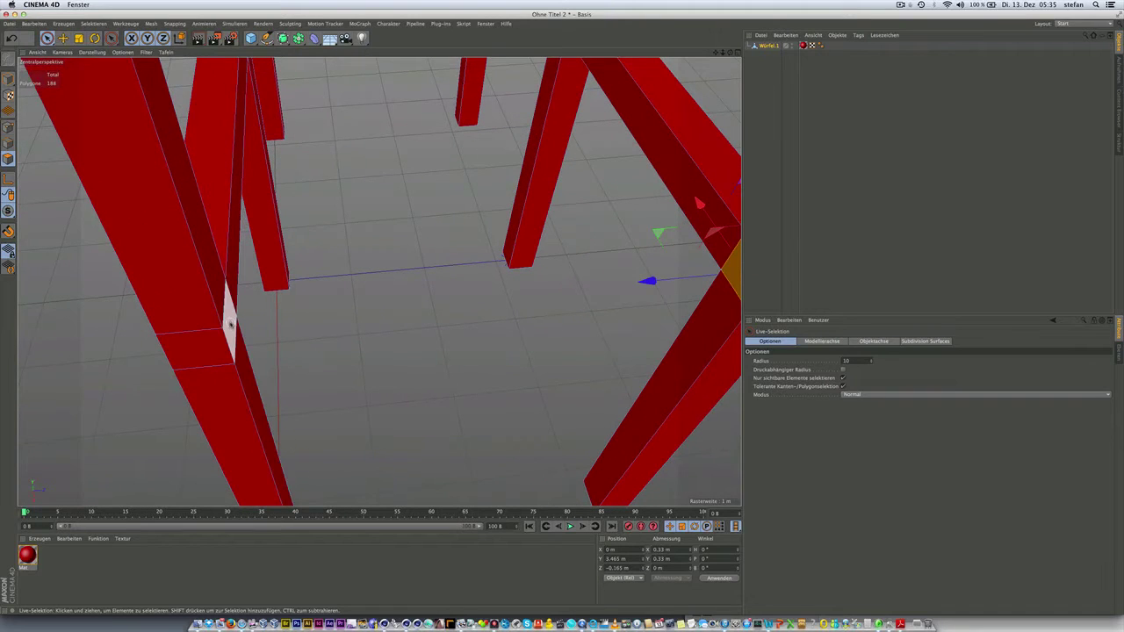
{"action": "left_click", "coordinate": [229, 323], "text": "shift"}
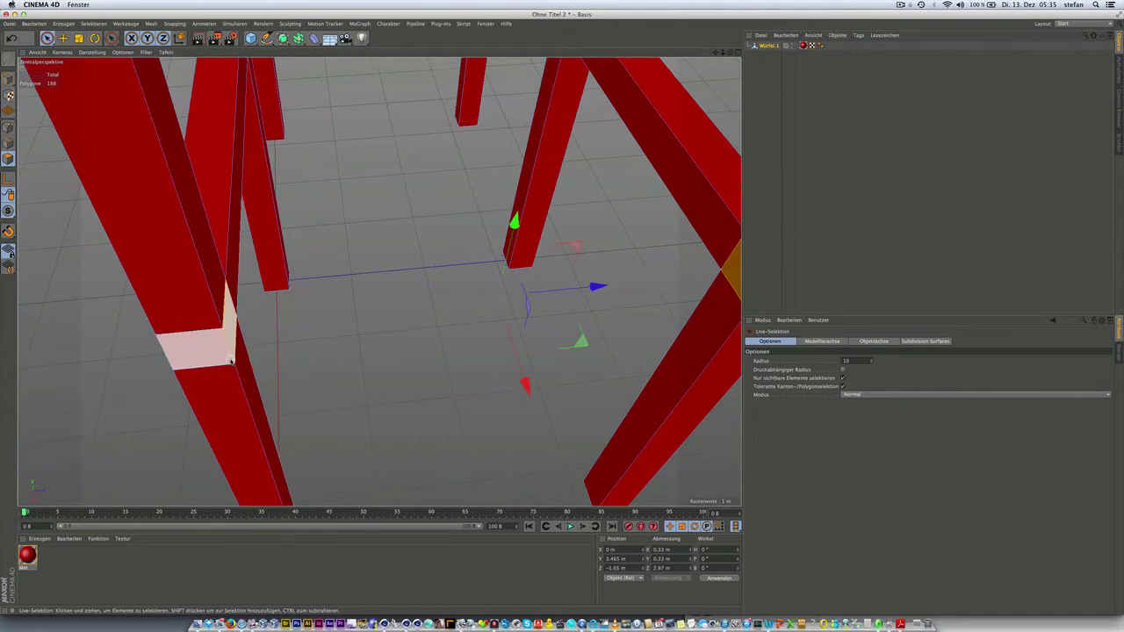
{"action": "left_click_drag", "start_coordinate": [229, 323], "coordinate": [229, 360], "text": "alt"}
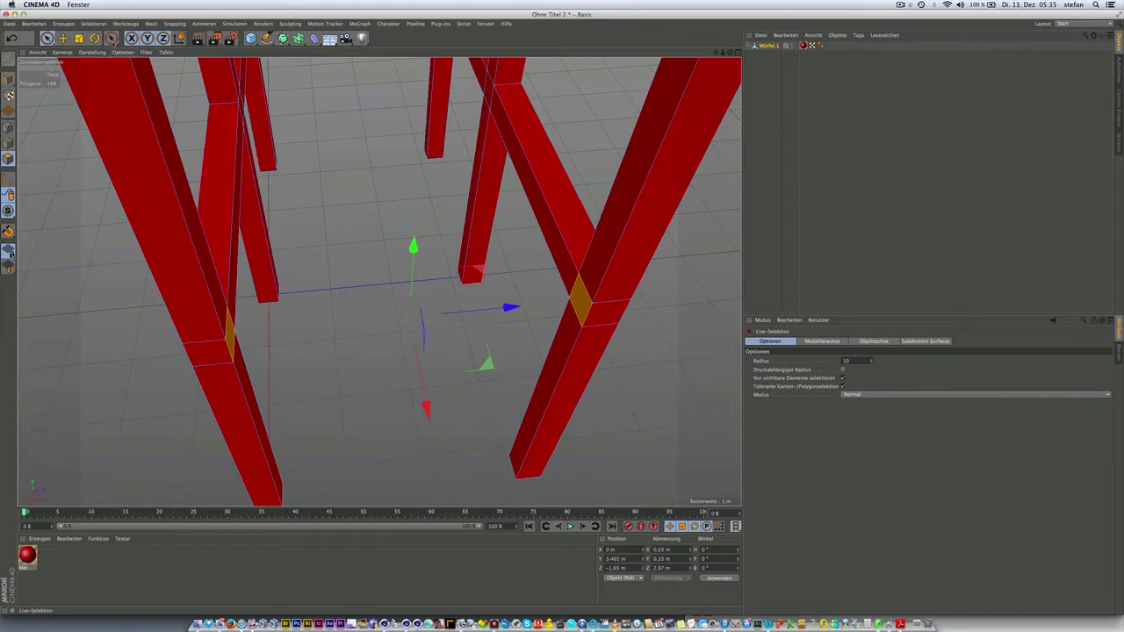
{"action": "key", "text": "b"}
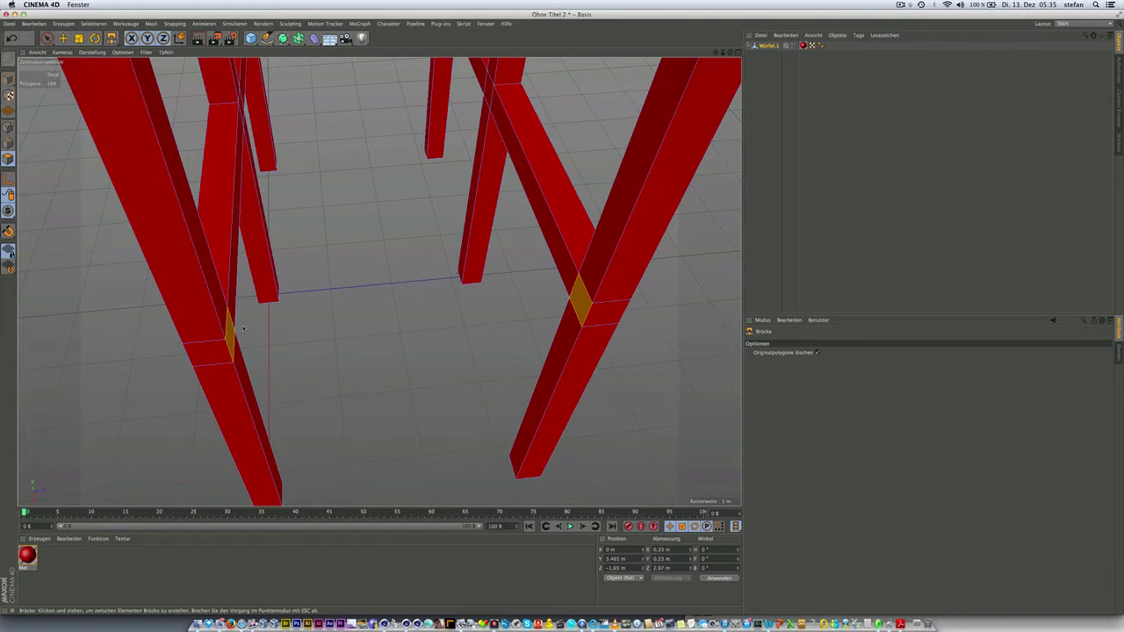
{"action": "mouse_move", "coordinate": [226, 309]}
{"action": "left_mouse_down"}
{"action": "mouse_move", "coordinate": [569, 299]}
{"action": "mouse_move", "coordinate": [546, 279]}
{"action": "left_mouse_up"}
Select the crossing faces on the upper right and left legs and bridge them into another beam.
{"action": "key", "text": "space"}
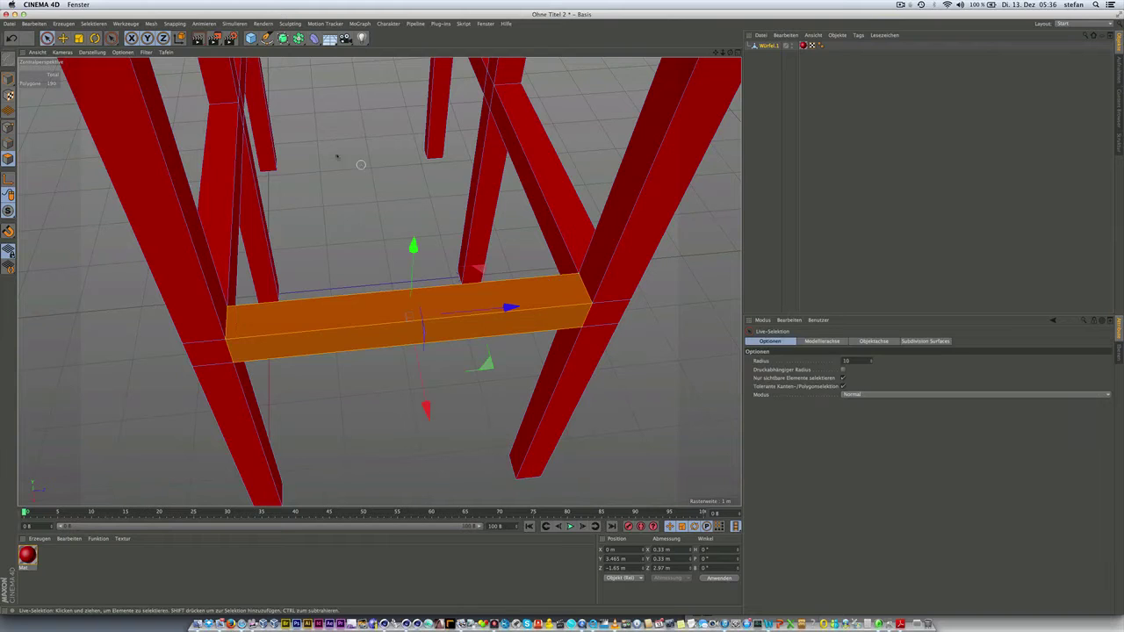
{"action": "scroll", "coordinate": [242, 76], "scroll_direction": "up", "scroll_amount": 3}
{"action": "scroll", "coordinate": [242, 76], "scroll_direction": "up", "scroll_amount": 2}
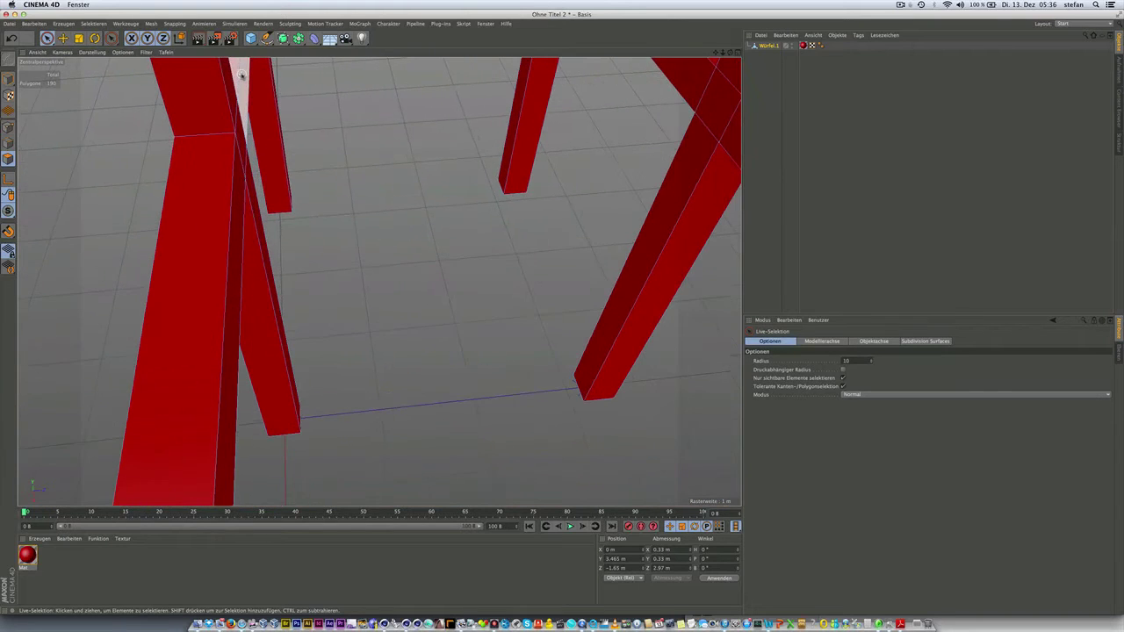
{"action": "left_click", "coordinate": [717, 104]}
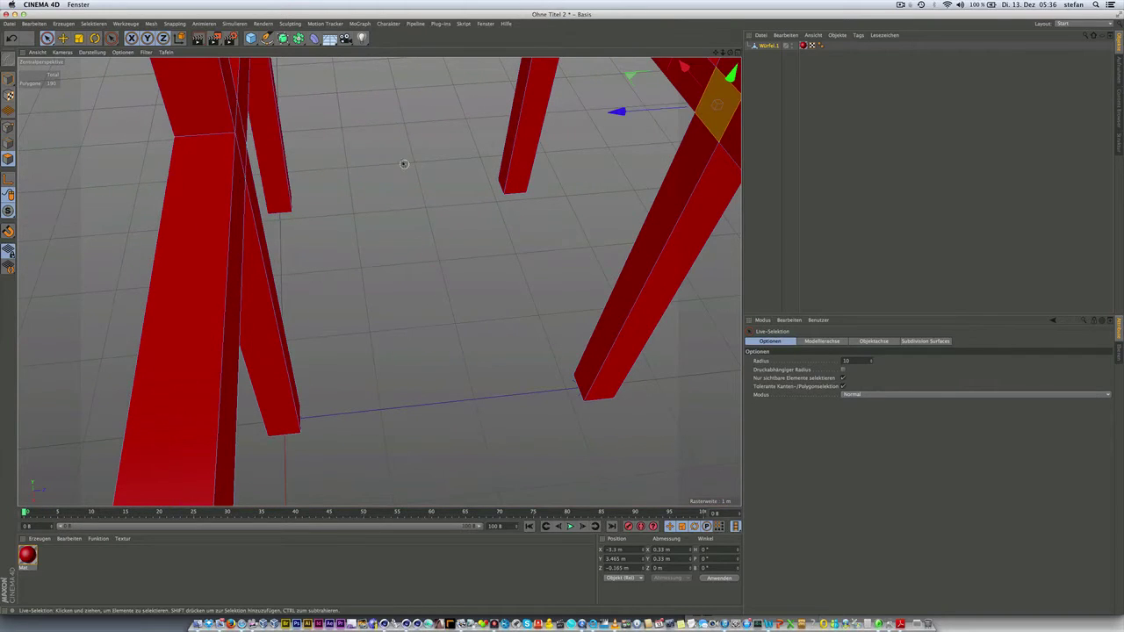
{"action": "double_click", "coordinate": [202, 171], "text": "shift"}
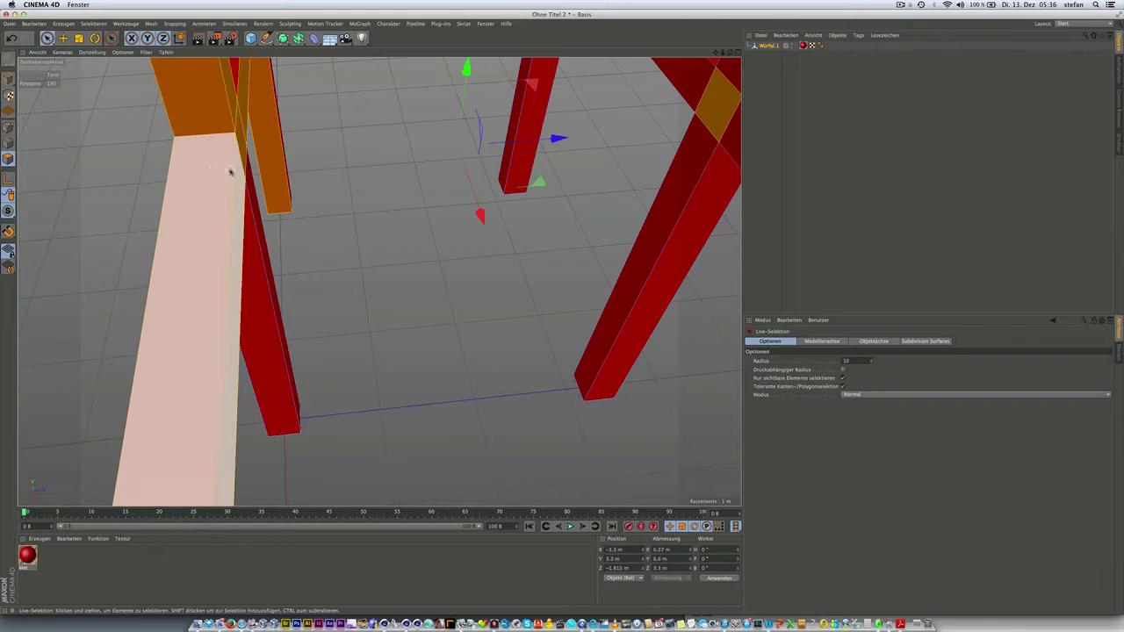
{"action": "double_click", "coordinate": [243, 165], "text": "ctrl"}
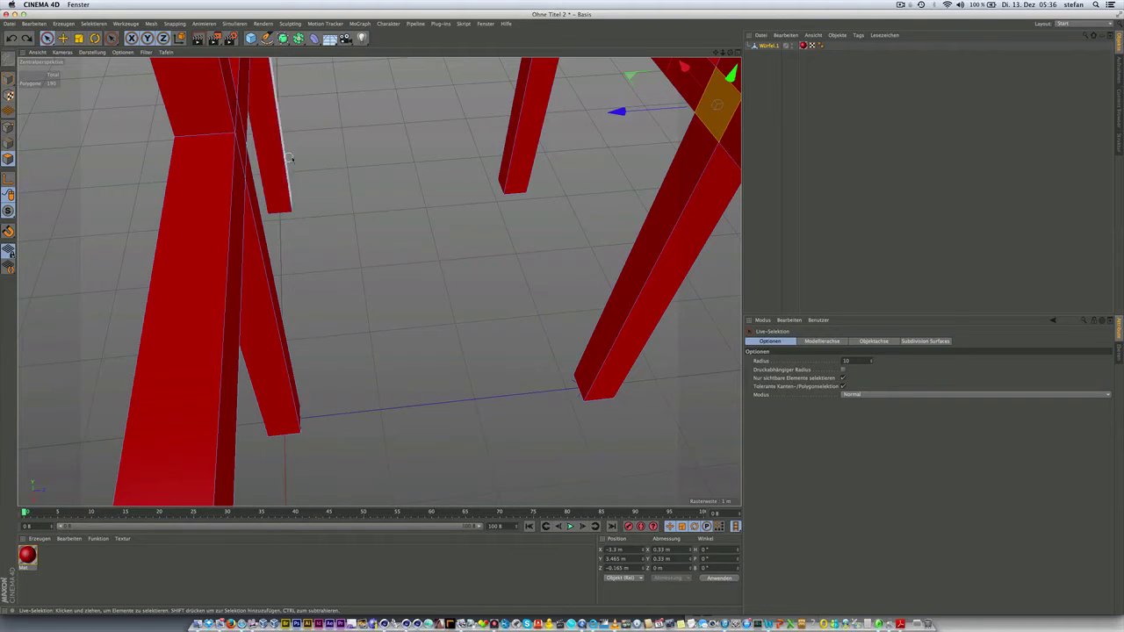
{"action": "left_click_drag", "start_coordinate": [275, 165], "coordinate": [243, 244], "text": "alt"}
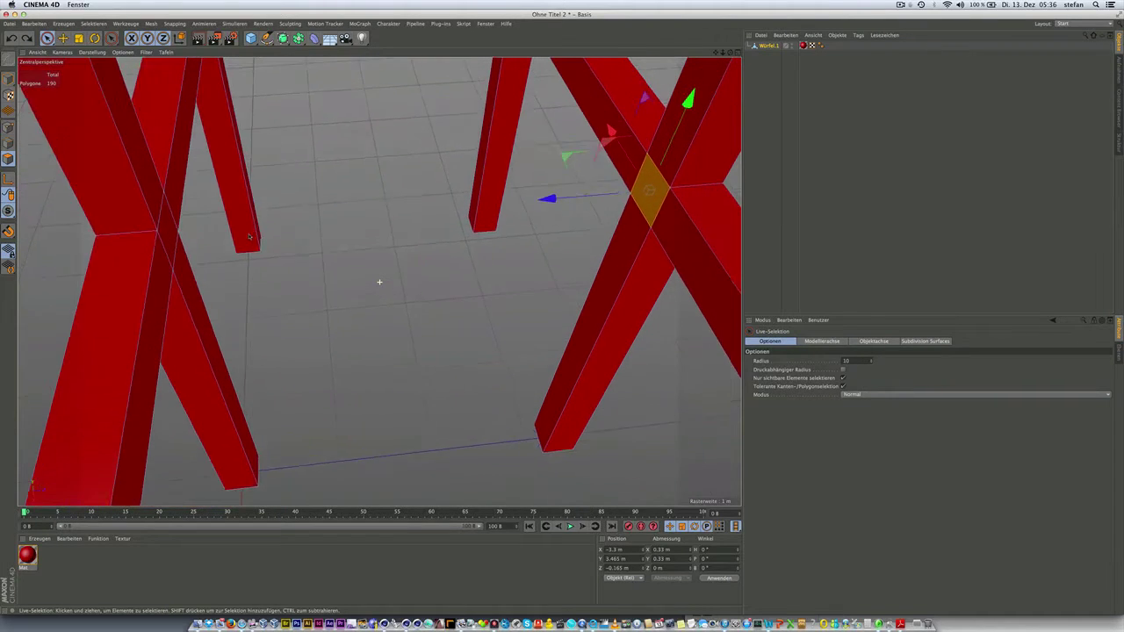
{"action": "left_click", "coordinate": [153, 257], "text": "shift"}
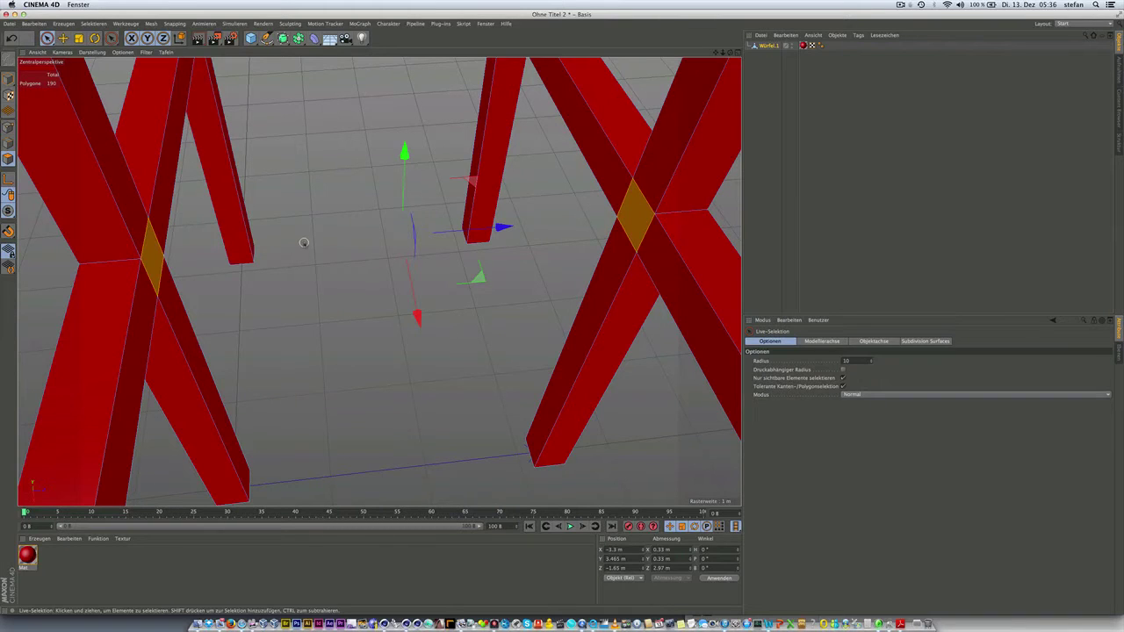
{"action": "key", "text": "m"}
{"action": "key", "text": "b"}
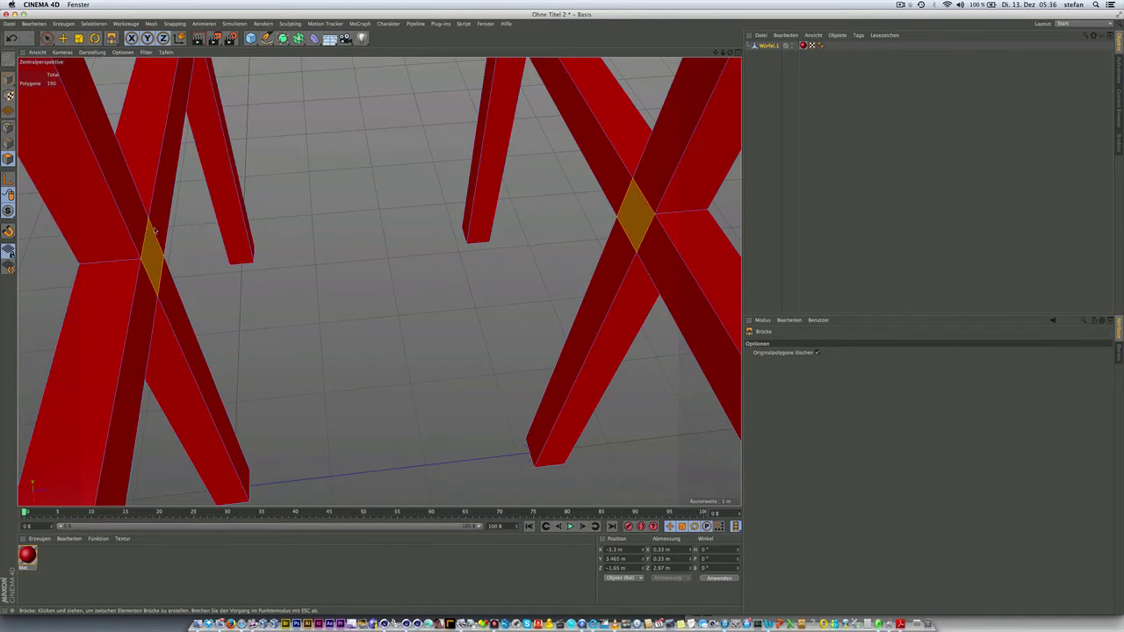
{"action": "mouse_move", "coordinate": [150, 221]}
{"action": "left_mouse_down"}
{"action": "mouse_move", "coordinate": [619, 216]}
{"action": "mouse_move", "coordinate": [627, 185]}
{"action": "left_mouse_up"}
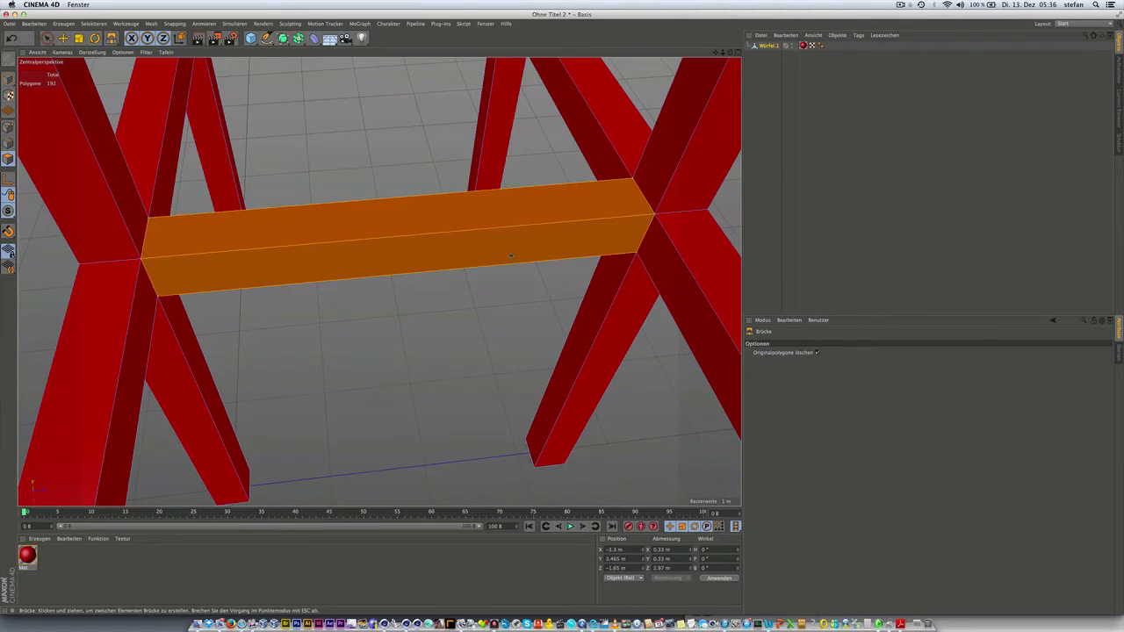
{"action": "left_click_drag", "start_coordinate": [494, 258], "coordinate": [493, 260], "text": "alt"}
{"action": "scroll", "coordinate": [494, 261], "scroll_direction": "down", "scroll_amount": 3}
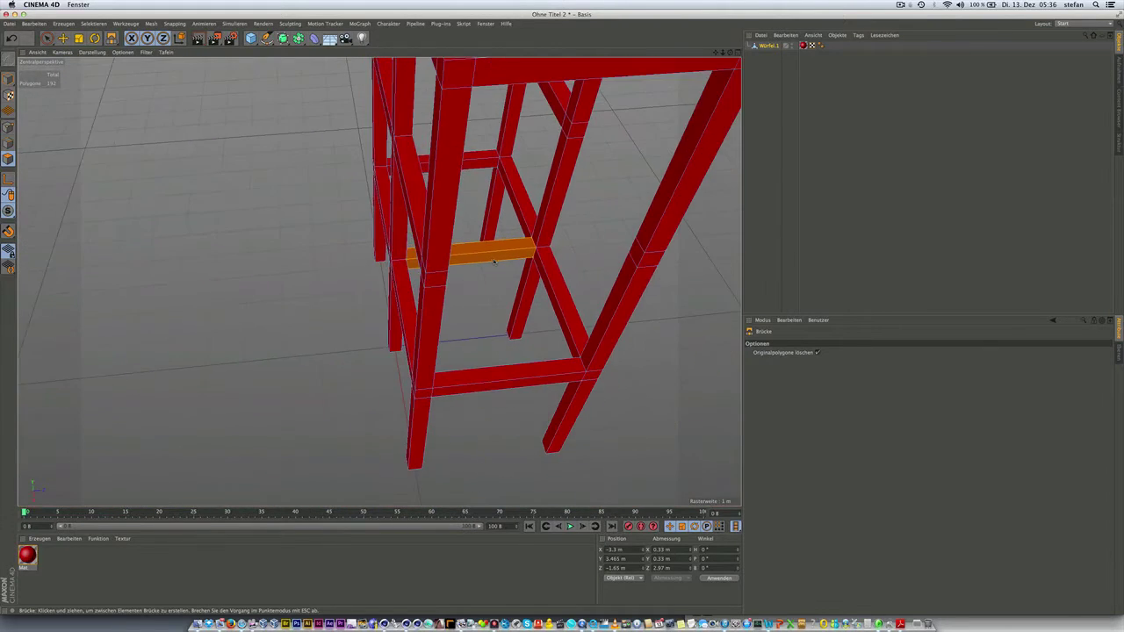
{"action": "scroll", "coordinate": [492, 265], "scroll_direction": "down", "scroll_amount": 3}
{"action": "mouse_move", "coordinate": [457, 217]}
{"action": "left_mouse_down", "text": "alt"}
{"action": "mouse_move", "coordinate": [359, 249]}
{"action": "mouse_move", "coordinate": [395, 228]}
{"action": "mouse_move", "coordinate": [346, 258]}
{"action": "left_mouse_up", "text": "alt"}
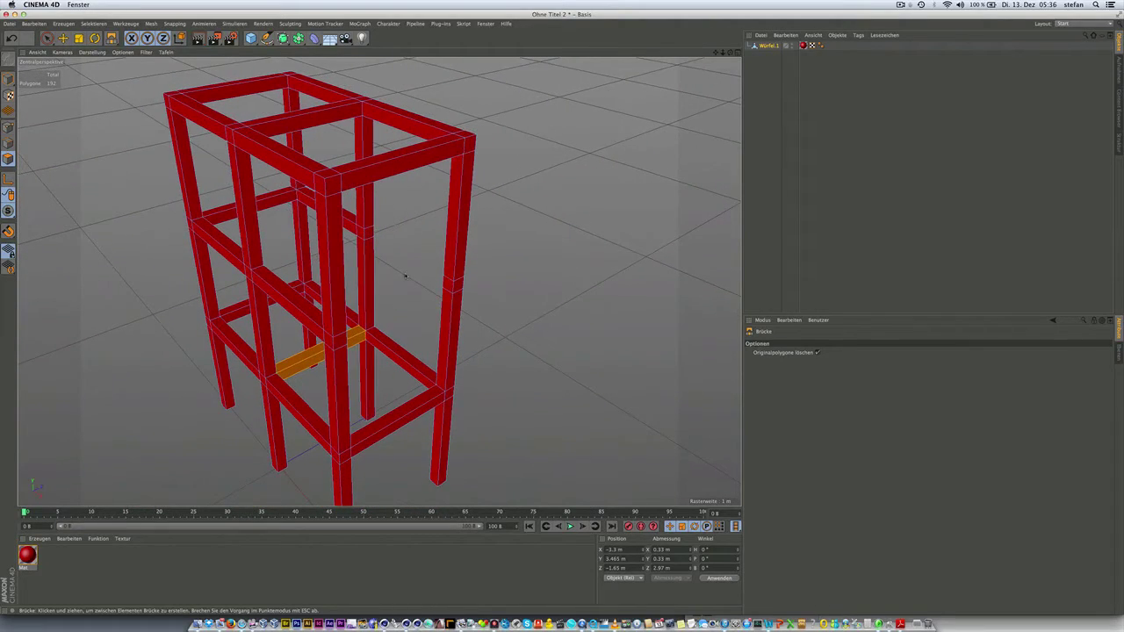
{"action": "left_click_drag", "start_coordinate": [432, 240], "coordinate": [486, 336], "text": "alt"}
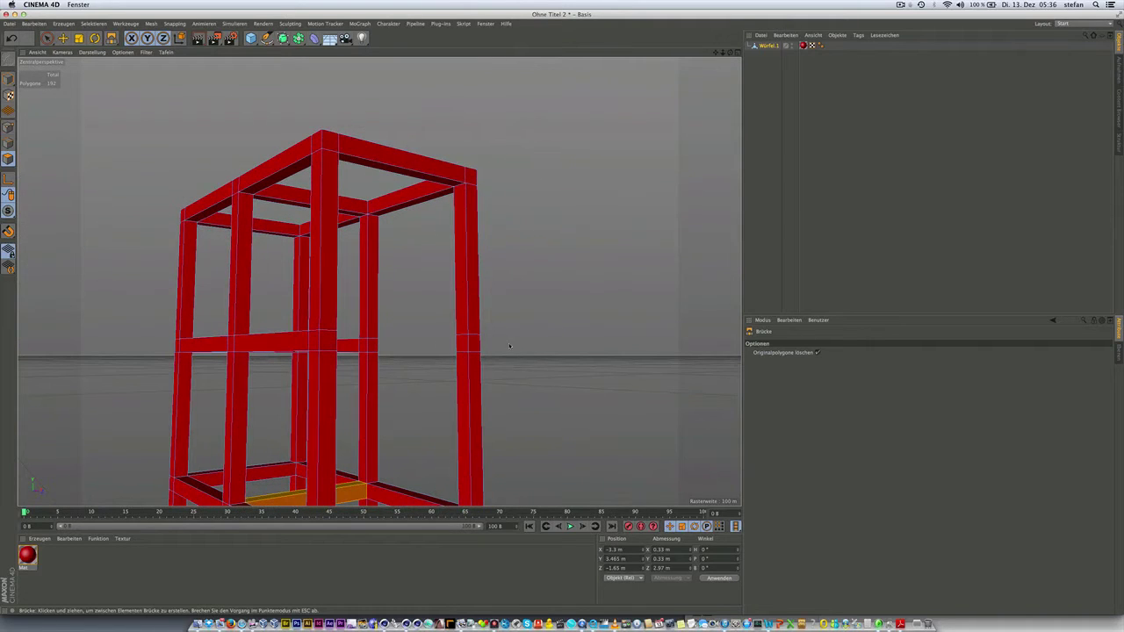
{"action": "left_click_drag", "start_coordinate": [468, 367], "coordinate": [467, 332], "text": "alt"}
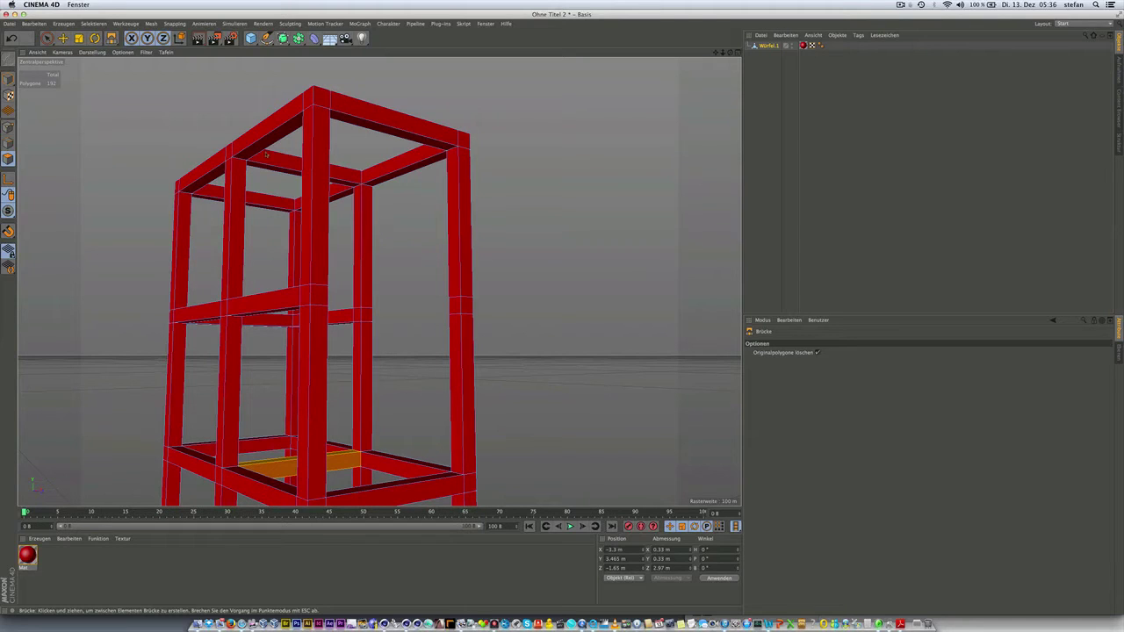
{"action": "left_click", "coordinate": [48, 37]}
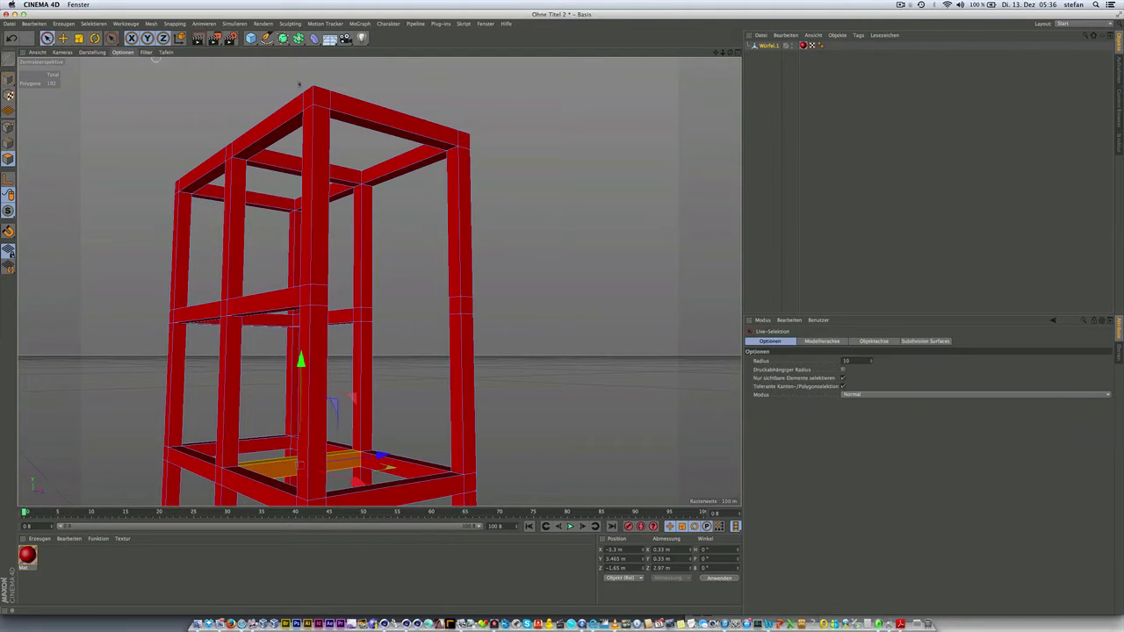
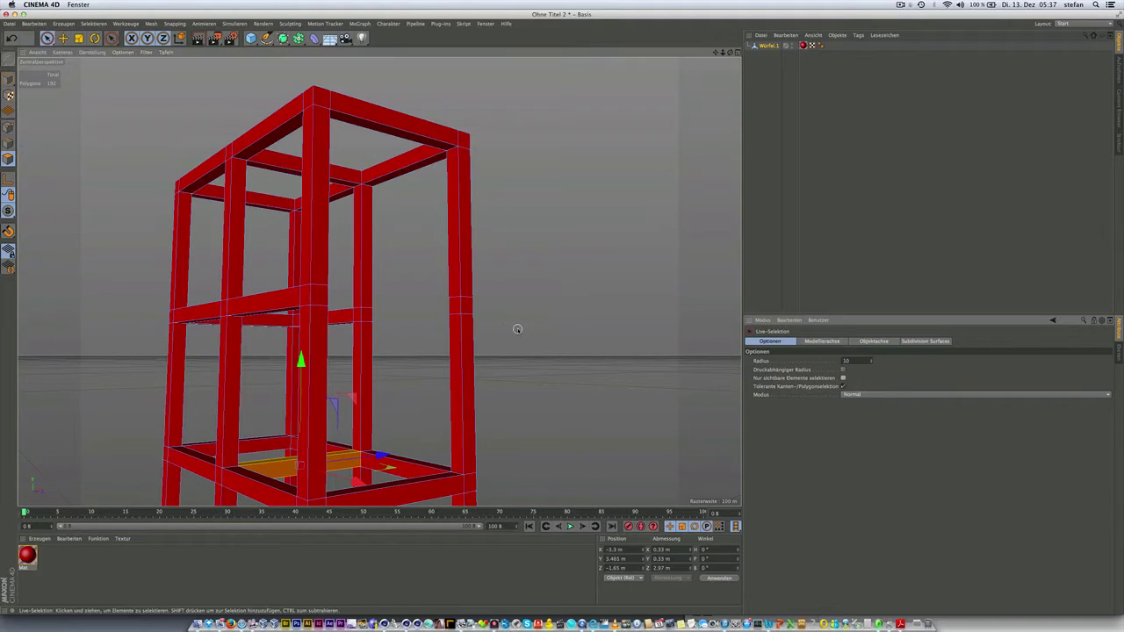
Select the right pillar's polygons and delete them from the red frame.
{"action": "left_click_drag", "start_coordinate": [460, 318], "coordinate": [453, 298]}
{"action": "key", "text": "s"}
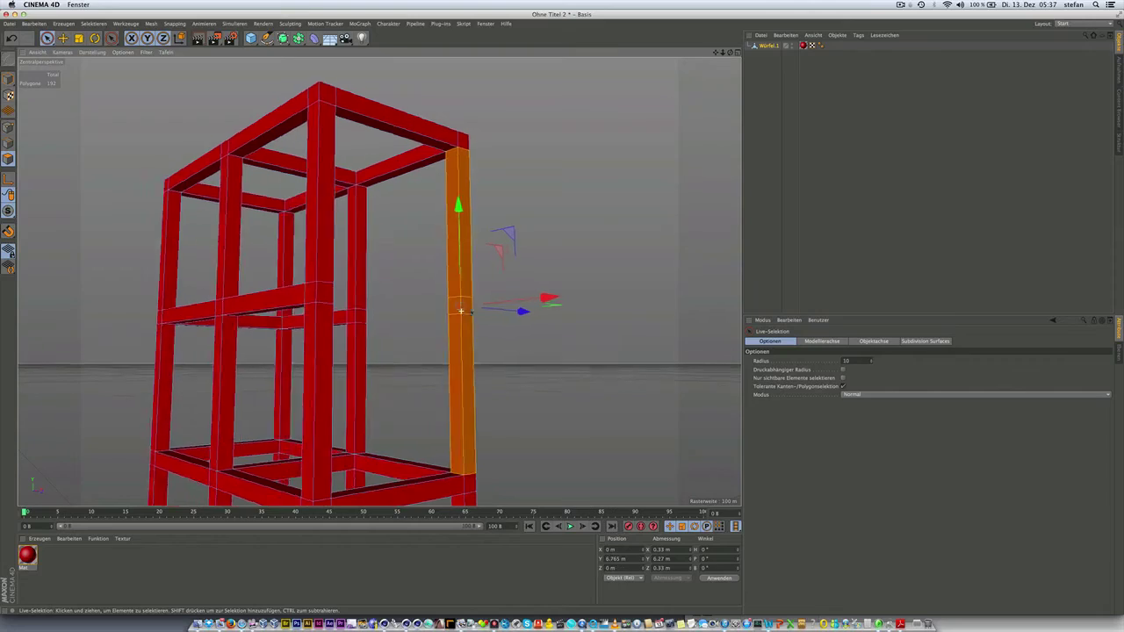
{"action": "mouse_move", "coordinate": [548, 319]}
{"action": "left_mouse_down", "text": "alt"}
{"action": "mouse_move", "coordinate": [704, 323]}
{"action": "mouse_move", "coordinate": [453, 314]}
{"action": "left_mouse_up", "text": "alt"}
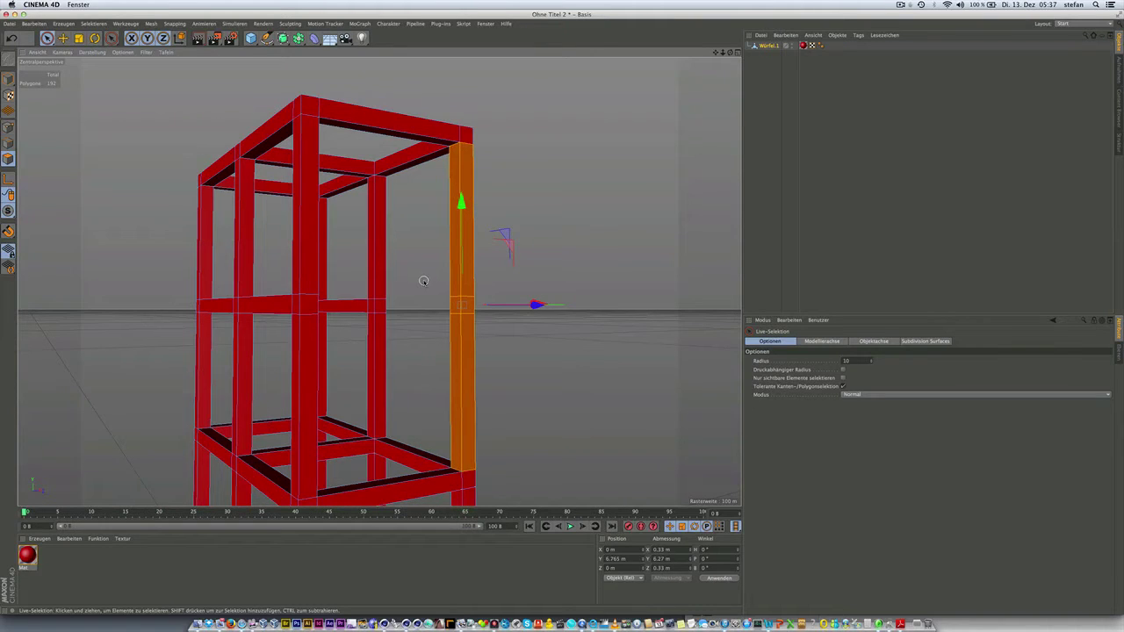
{"action": "key", "text": "Delete"}
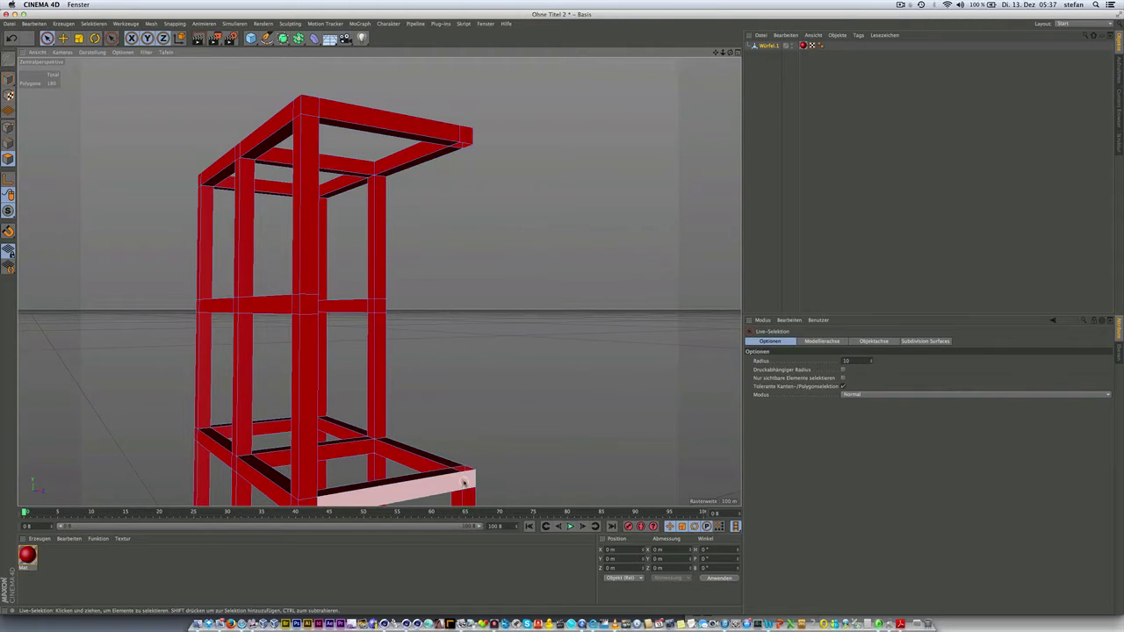
{"action": "scroll", "coordinate": [467, 483], "scroll_direction": "up", "scroll_amount": 3}
{"action": "scroll", "coordinate": [467, 484], "scroll_direction": "up", "scroll_amount": 5}
{"action": "mouse_move", "coordinate": [467, 484]}
{"action": "left_mouse_down", "text": "alt"}
{"action": "mouse_move", "coordinate": [459, 453]}
{"action": "mouse_move", "coordinate": [424, 498]}
{"action": "mouse_move", "coordinate": [469, 422]}
{"action": "mouse_move", "coordinate": [379, 282]}
{"action": "mouse_move", "coordinate": [438, 430]}
{"action": "left_mouse_up", "text": "alt"}
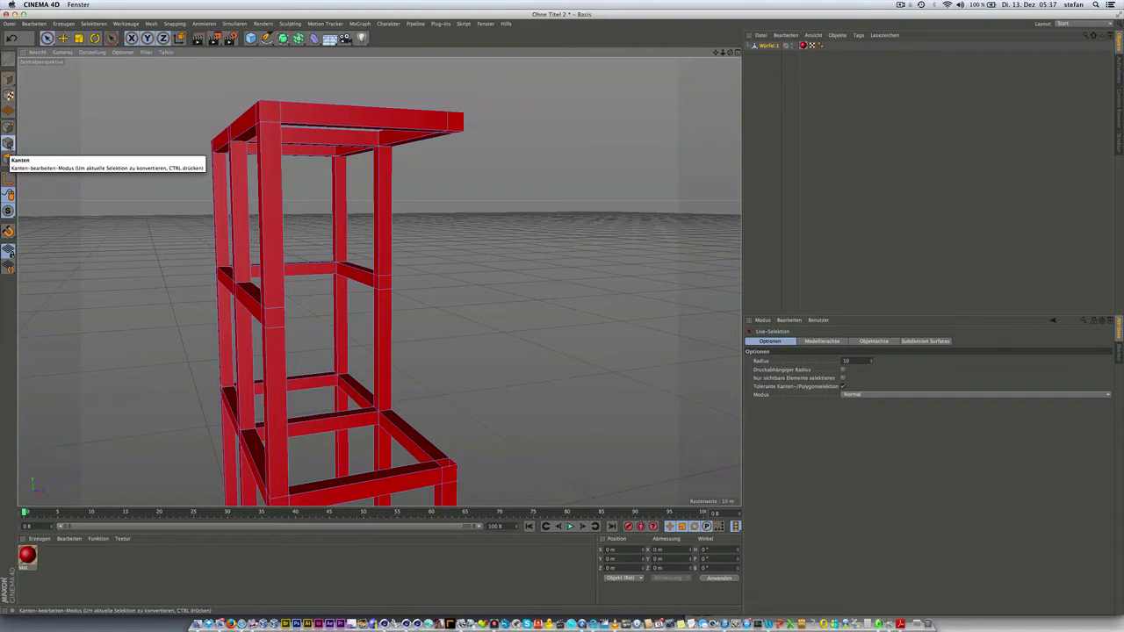
Switch to Edges mode and open the selection tool group containing Bridge.
{"action": "left_click", "coordinate": [8, 145]}
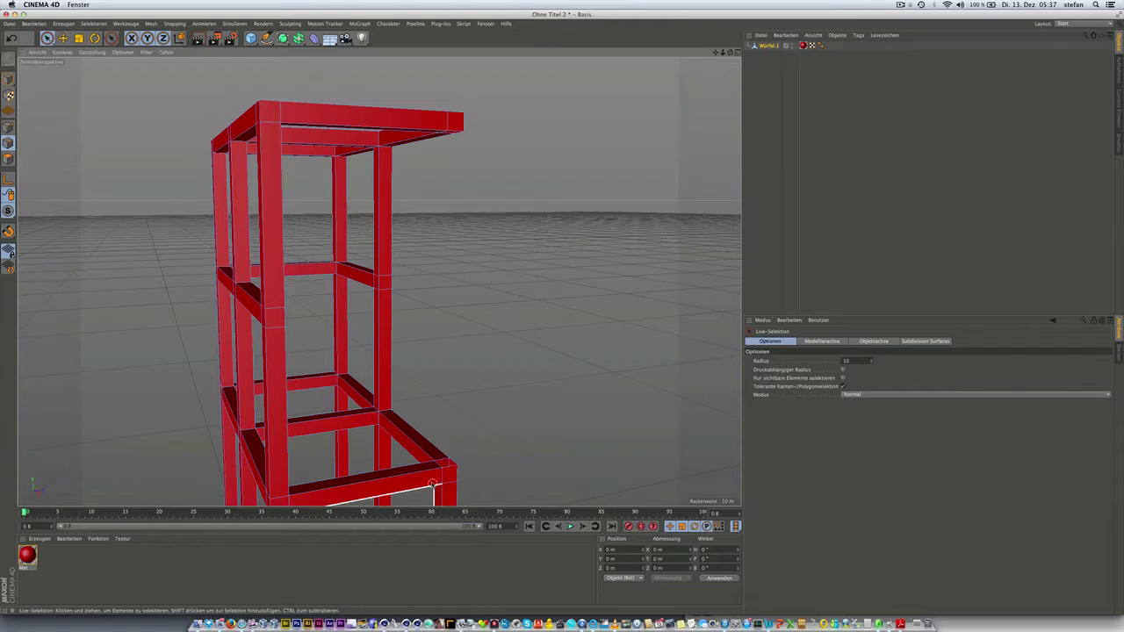
{"action": "scroll", "coordinate": [437, 477], "scroll_direction": "up", "scroll_amount": 5}
{"action": "scroll", "coordinate": [437, 477], "scroll_direction": "up", "scroll_amount": 3}
{"action": "mouse_move", "coordinate": [437, 477]}
{"action": "left_mouse_down", "text": "alt"}
{"action": "mouse_move", "coordinate": [447, 447]}
{"action": "mouse_move", "coordinate": [415, 463]}
{"action": "mouse_move", "coordinate": [454, 457]}
{"action": "left_mouse_up", "text": "alt"}
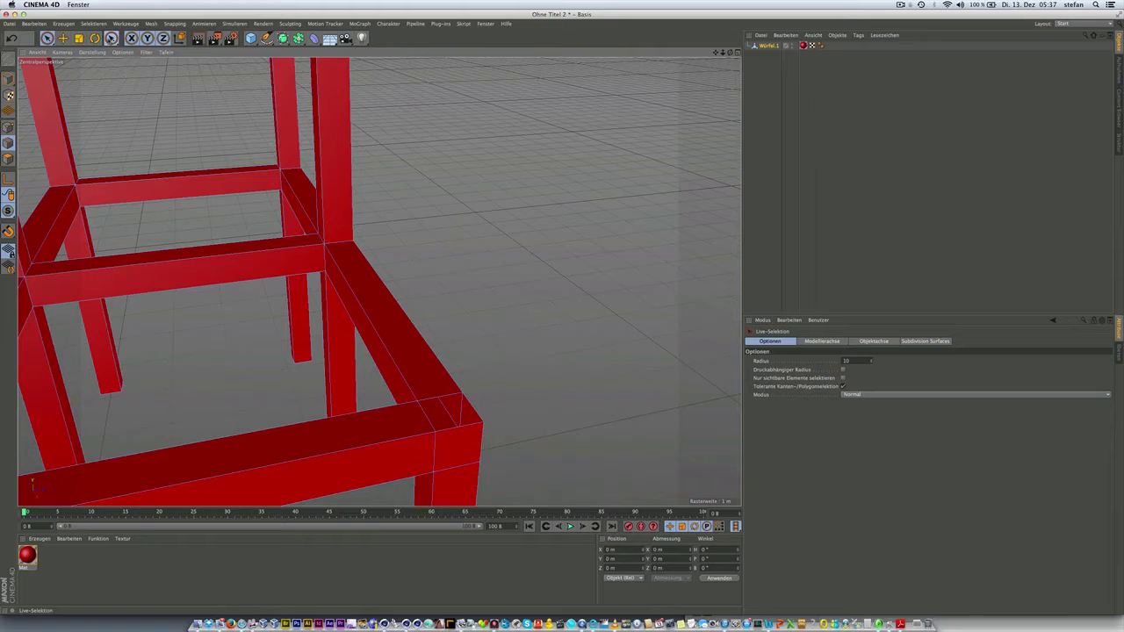
{"action": "left_click", "coordinate": [111, 39]}
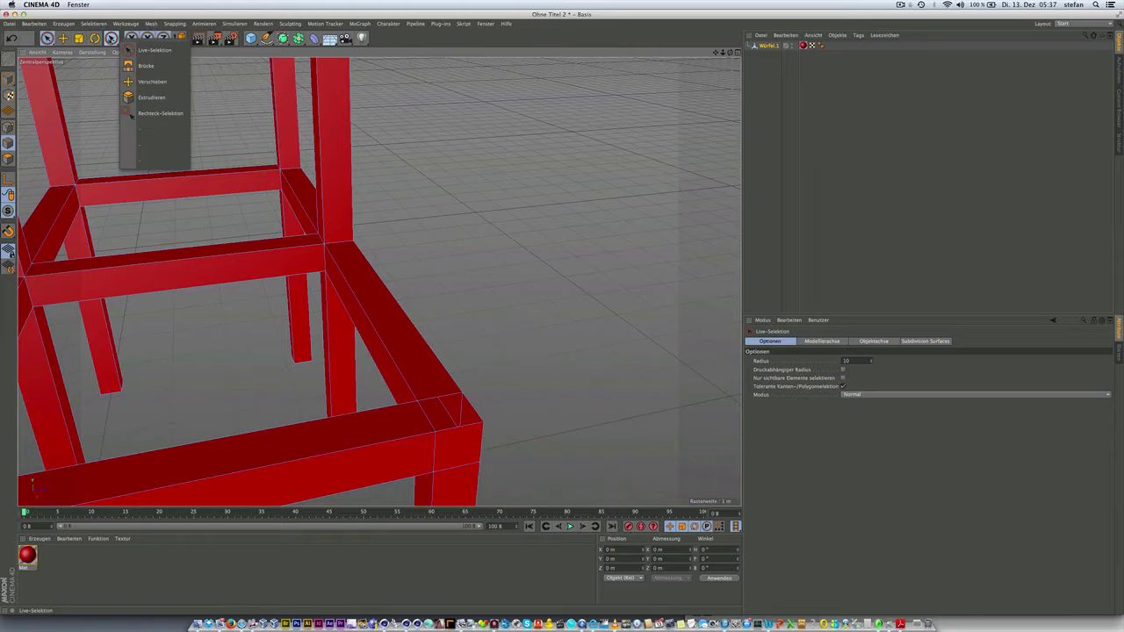
With the Bridge (Brücke) tool, join the front and back beam edges across the top opening.
{"action": "left_click", "coordinate": [144, 67]}
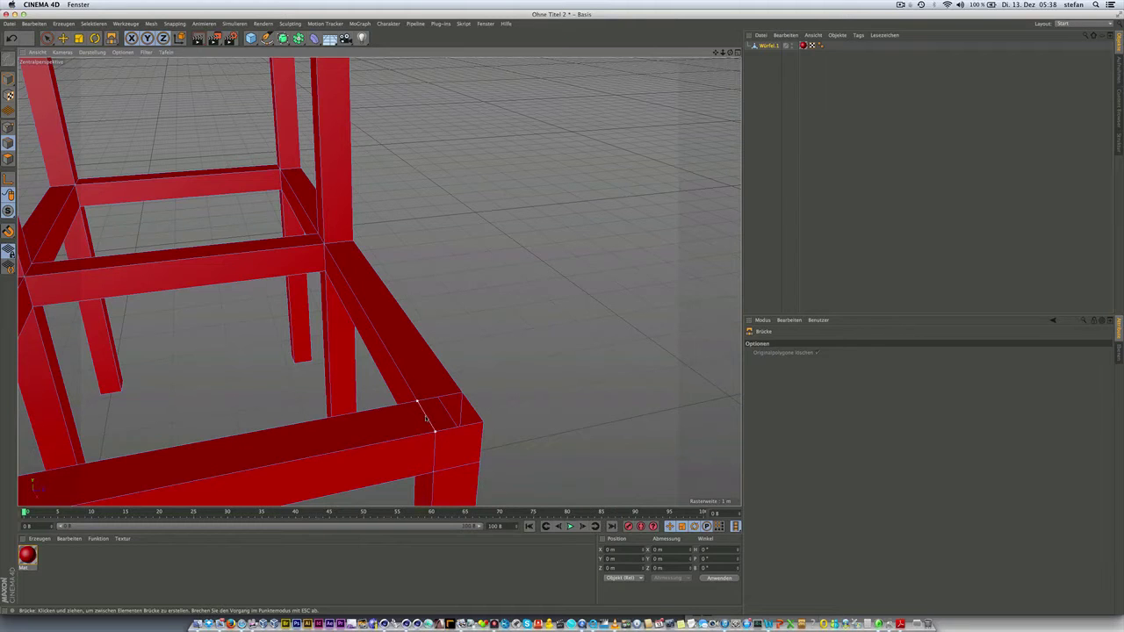
{"action": "mouse_move", "coordinate": [426, 418]}
{"action": "left_mouse_down"}
{"action": "mouse_move", "coordinate": [470, 406]}
{"action": "mouse_move", "coordinate": [443, 451]}
{"action": "mouse_move", "coordinate": [449, 423]}
{"action": "mouse_move", "coordinate": [377, 281]}
{"action": "mouse_move", "coordinate": [380, 248]}
{"action": "mouse_move", "coordinate": [417, 272]}
{"action": "mouse_move", "coordinate": [419, 331]}
{"action": "left_mouse_up"}
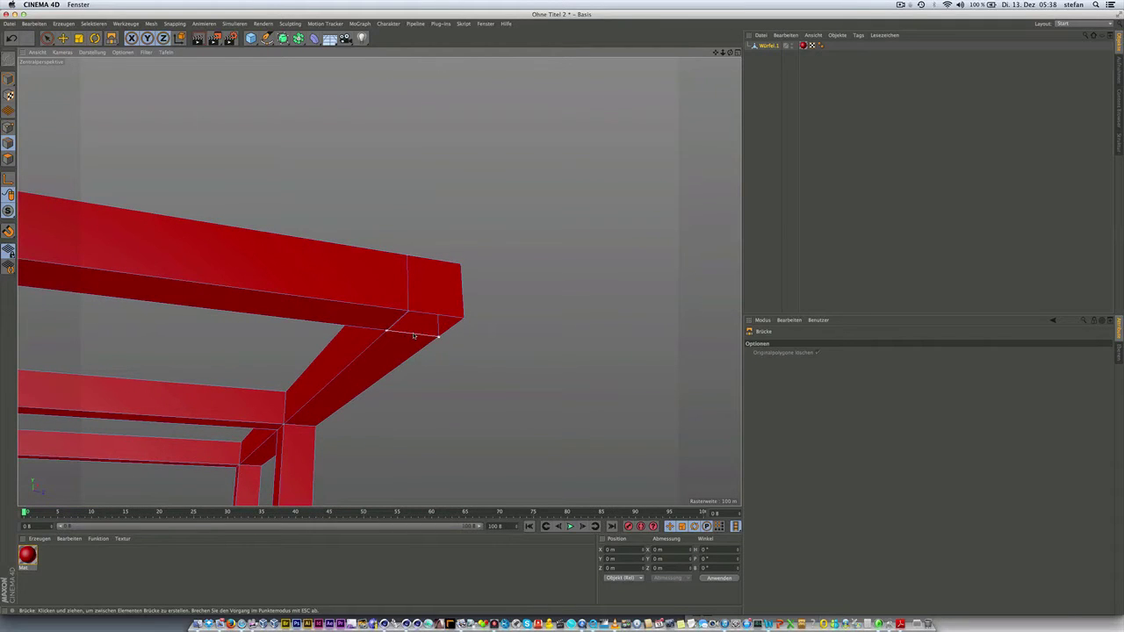
{"action": "mouse_move", "coordinate": [425, 319]}
{"action": "left_mouse_down", "text": "alt"}
{"action": "mouse_move", "coordinate": [302, 358]}
{"action": "mouse_move", "coordinate": [414, 328]}
{"action": "mouse_move", "coordinate": [343, 419]}
{"action": "mouse_move", "coordinate": [378, 351]}
{"action": "mouse_move", "coordinate": [441, 385]}
{"action": "mouse_move", "coordinate": [454, 377]}
{"action": "left_mouse_up", "text": "alt"}
{"action": "scroll", "coordinate": [343, 419], "scroll_direction": "down", "scroll_amount": 5}
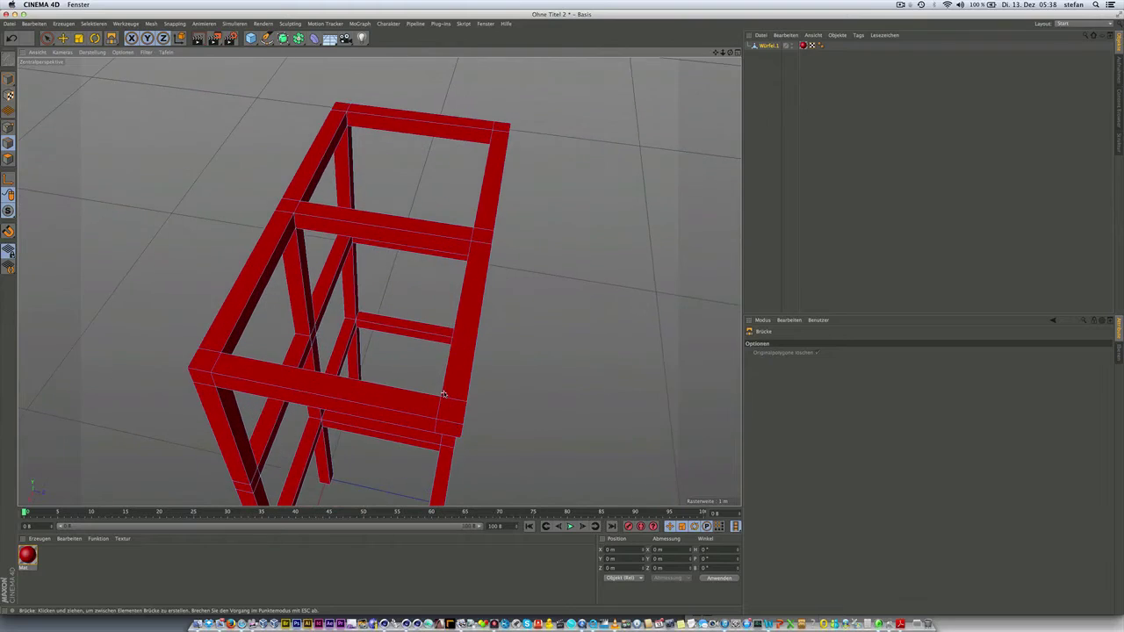
{"action": "scroll", "coordinate": [455, 376], "scroll_direction": "up", "scroll_amount": 3}
{"action": "mouse_move", "coordinate": [522, 367]}
{"action": "left_mouse_down", "text": "alt"}
{"action": "mouse_move", "coordinate": [430, 362]}
{"action": "mouse_move", "coordinate": [416, 419]}
{"action": "left_mouse_up", "text": "alt"}
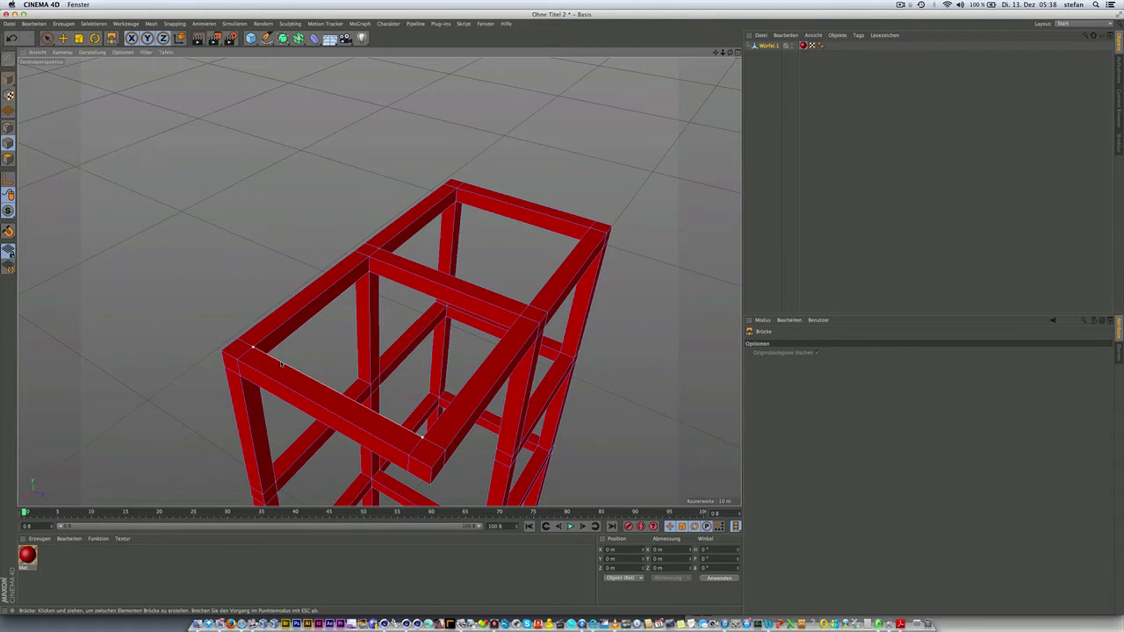
{"action": "left_click_drag", "start_coordinate": [281, 364], "coordinate": [395, 268]}
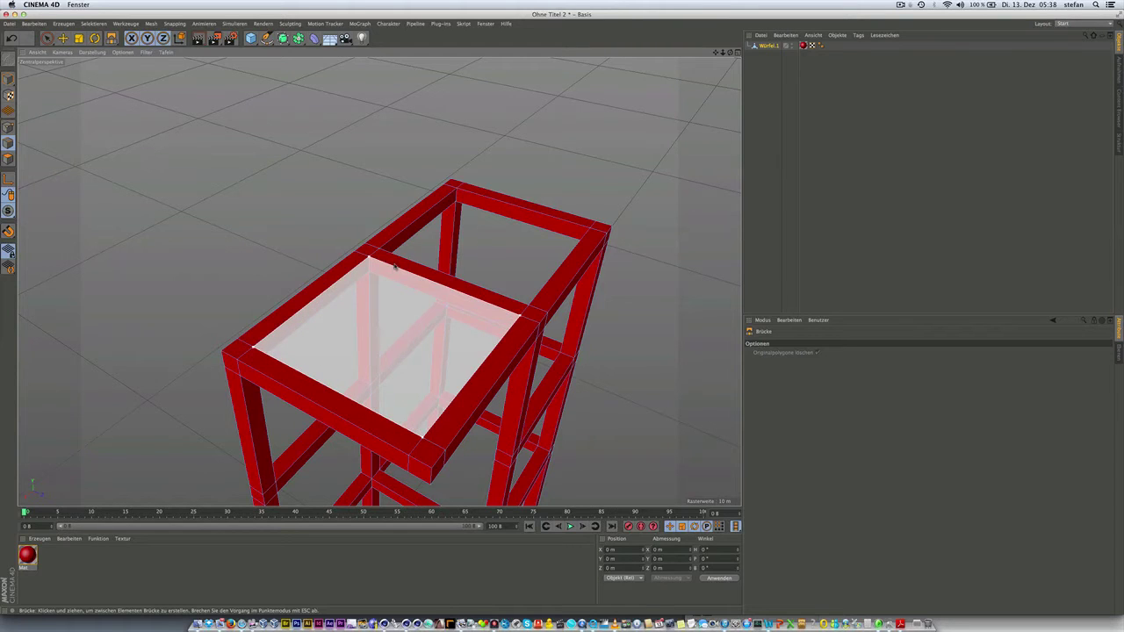
Undo the first top bridge and redo it as a solid face.
{"action": "key", "text": "ctrl+z"}
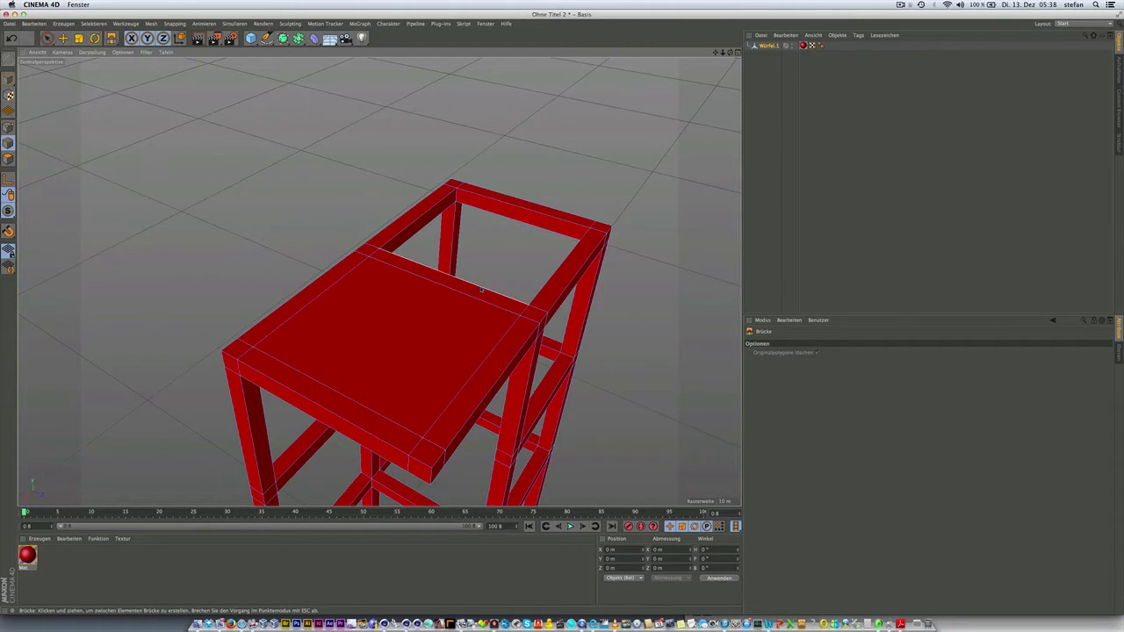
{"action": "left_click_drag", "start_coordinate": [483, 285], "coordinate": [513, 216]}
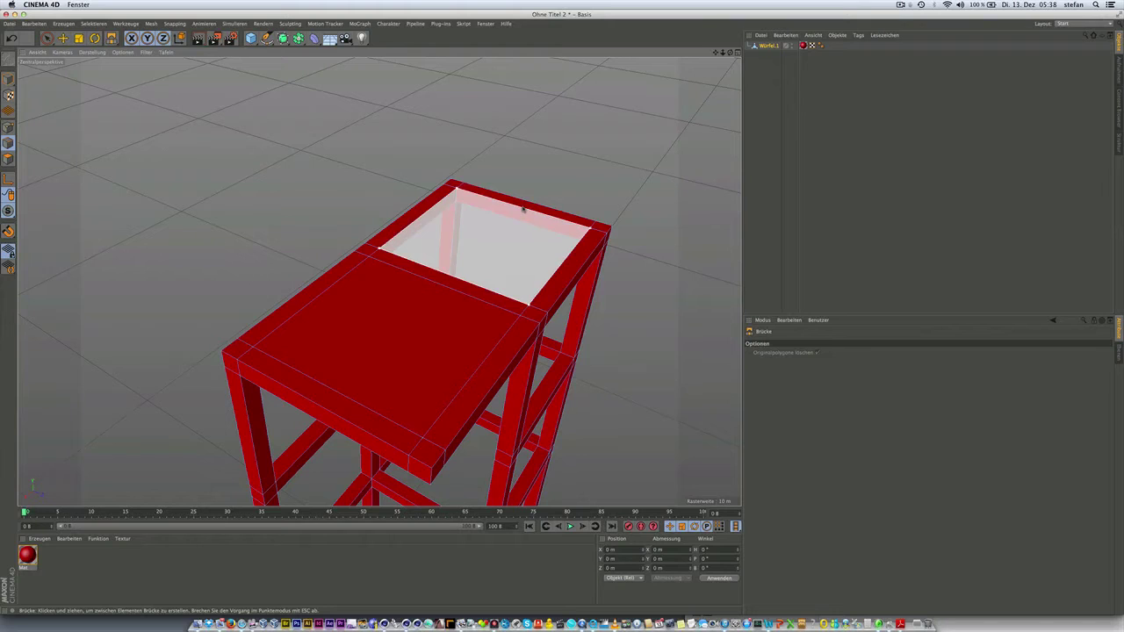
{"action": "mouse_move", "coordinate": [479, 310]}
{"action": "left_mouse_down", "text": "alt"}
{"action": "mouse_move", "coordinate": [489, 231]}
{"action": "mouse_move", "coordinate": [477, 306]}
{"action": "mouse_move", "coordinate": [483, 265]}
{"action": "left_mouse_up", "text": "alt"}
{"action": "scroll", "coordinate": [471, 371], "scroll_direction": "up", "scroll_amount": 2}
{"action": "scroll", "coordinate": [471, 373], "scroll_direction": "up", "scroll_amount": 3}
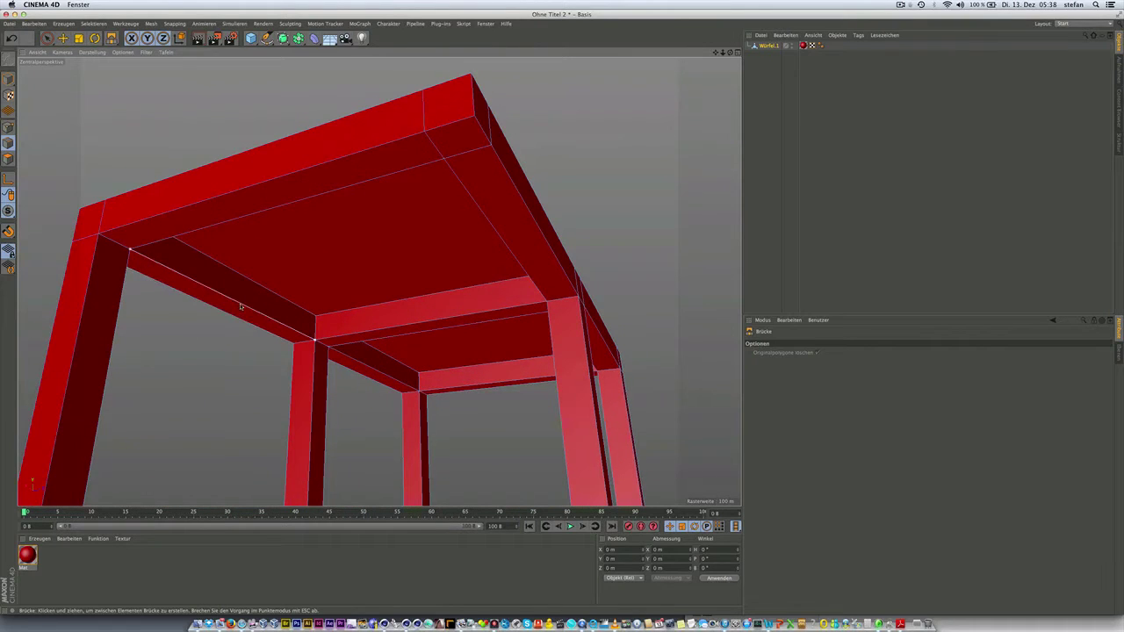
Bridge the inner rim edges under the top to close its underside.
{"action": "left_click_drag", "start_coordinate": [244, 306], "coordinate": [477, 216]}
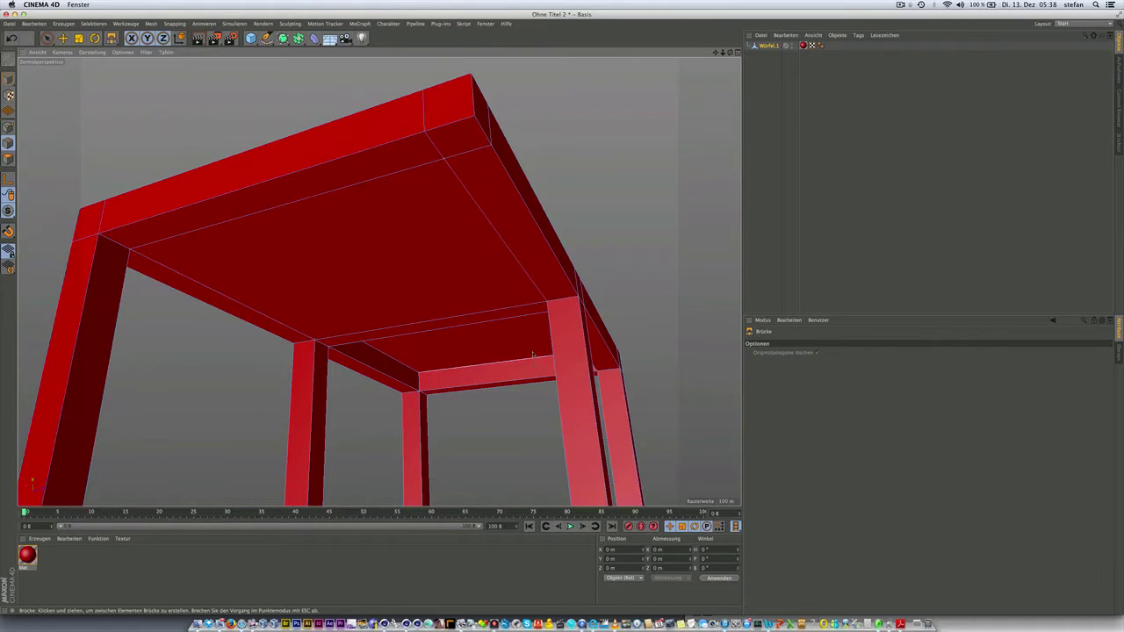
{"action": "scroll", "coordinate": [554, 334], "scroll_direction": "up", "scroll_amount": 3}
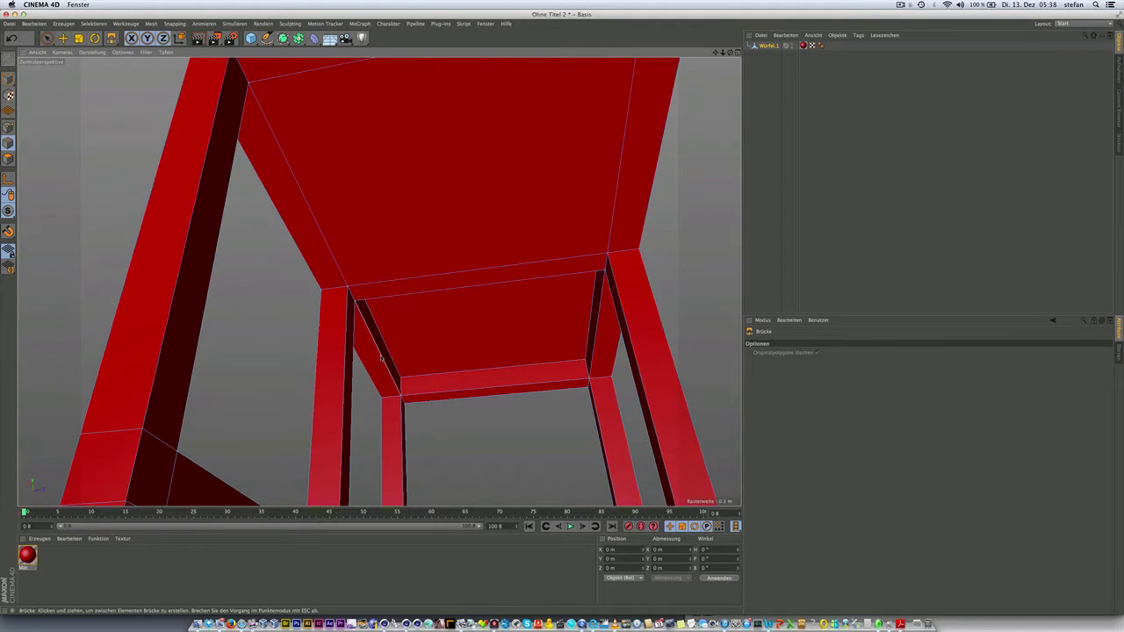
{"action": "left_click_drag", "start_coordinate": [382, 356], "coordinate": [590, 342]}
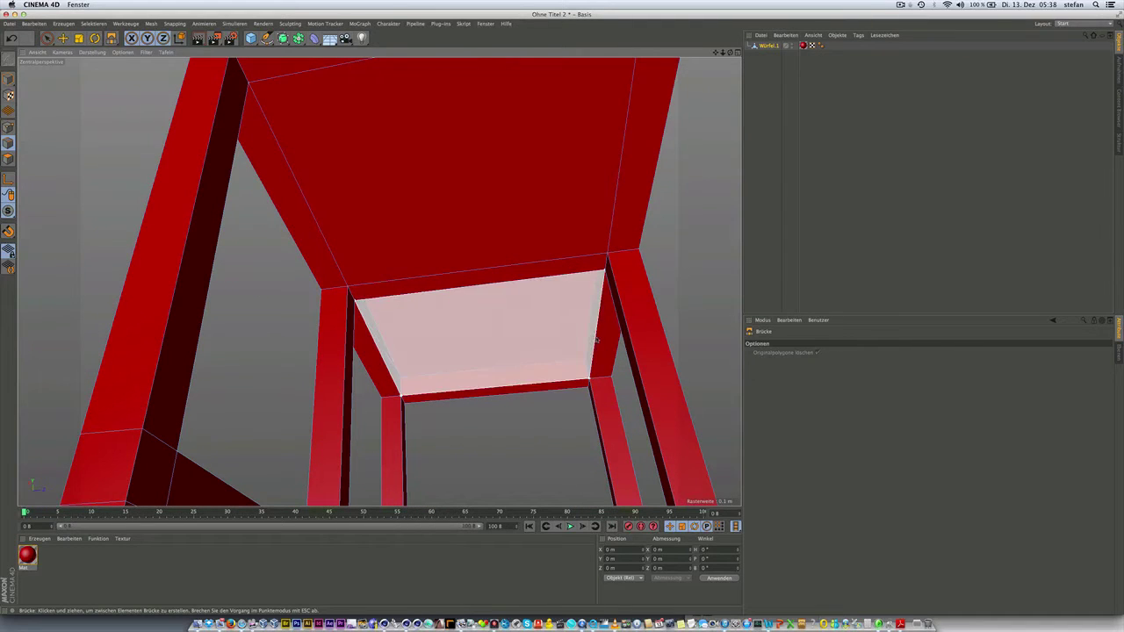
{"action": "scroll", "coordinate": [350, 412], "scroll_direction": "down", "scroll_amount": 5}
{"action": "mouse_move", "coordinate": [362, 355]}
{"action": "left_mouse_down", "text": "alt"}
{"action": "mouse_move", "coordinate": [378, 283]}
{"action": "mouse_move", "coordinate": [369, 238]}
{"action": "mouse_move", "coordinate": [293, 183]}
{"action": "mouse_move", "coordinate": [209, 173]}
{"action": "mouse_move", "coordinate": [327, 195]}
{"action": "mouse_move", "coordinate": [246, 188]}
{"action": "mouse_move", "coordinate": [680, 355]}
{"action": "left_mouse_up", "text": "alt"}
{"action": "mouse_move", "coordinate": [549, 323]}
{"action": "left_mouse_down", "text": "alt"}
{"action": "mouse_move", "coordinate": [377, 284]}
{"action": "mouse_move", "coordinate": [478, 255]}
{"action": "left_mouse_up", "text": "alt"}
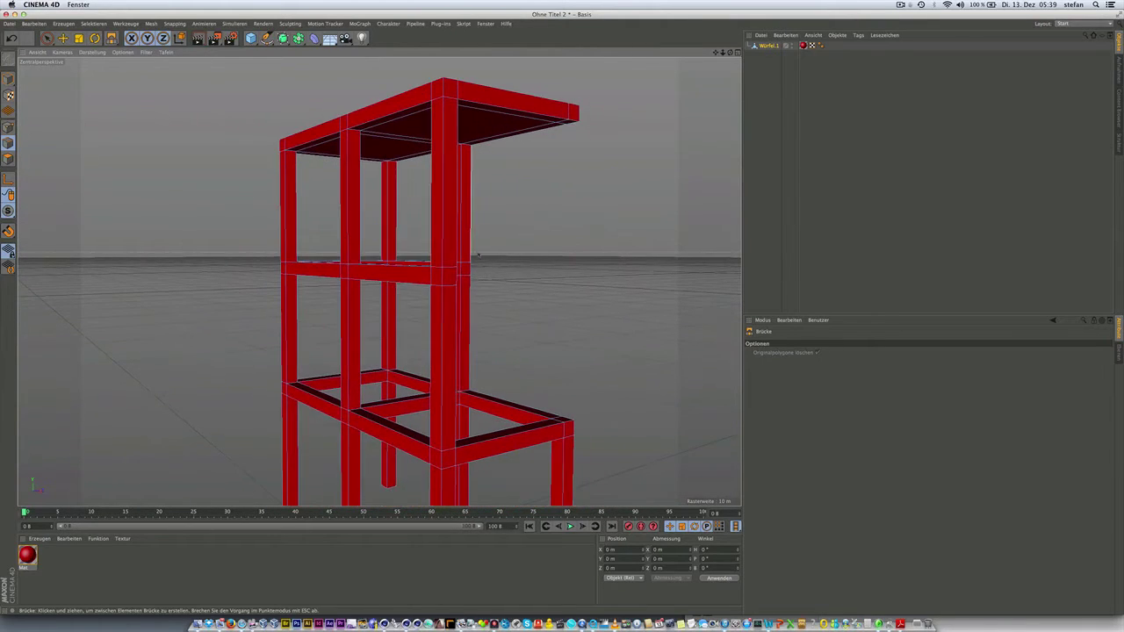
Bridge opposite inner edges of the lower shelf to fill the seat openings.
{"action": "mouse_move", "coordinate": [473, 164]}
{"action": "left_mouse_down", "text": "alt"}
{"action": "mouse_move", "coordinate": [362, 150]}
{"action": "mouse_move", "coordinate": [389, 161]}
{"action": "mouse_move", "coordinate": [376, 183]}
{"action": "left_mouse_up", "text": "alt"}
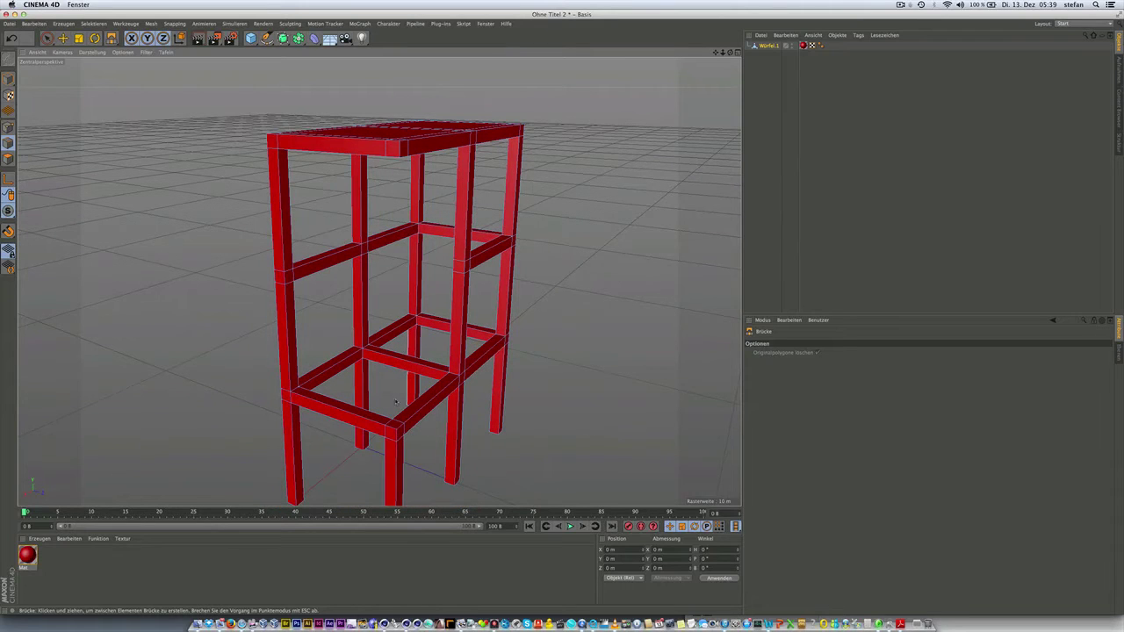
{"action": "scroll", "coordinate": [395, 403], "scroll_direction": "up", "scroll_amount": 3}
{"action": "scroll", "coordinate": [395, 402], "scroll_direction": "up", "scroll_amount": 3}
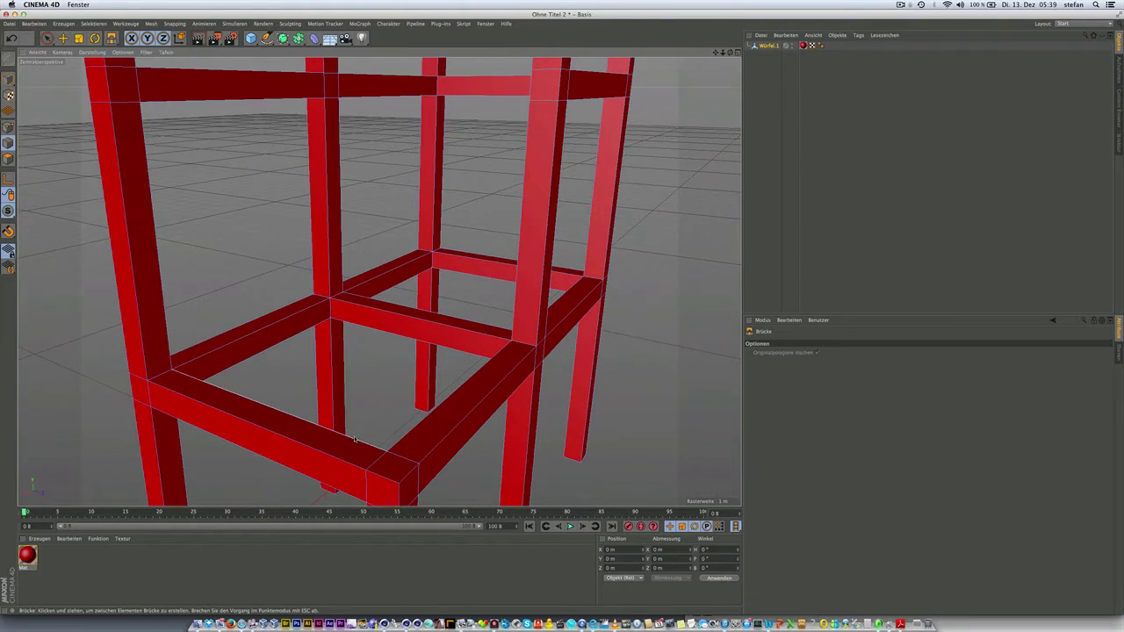
{"action": "left_click_drag", "start_coordinate": [360, 429], "coordinate": [444, 326]}
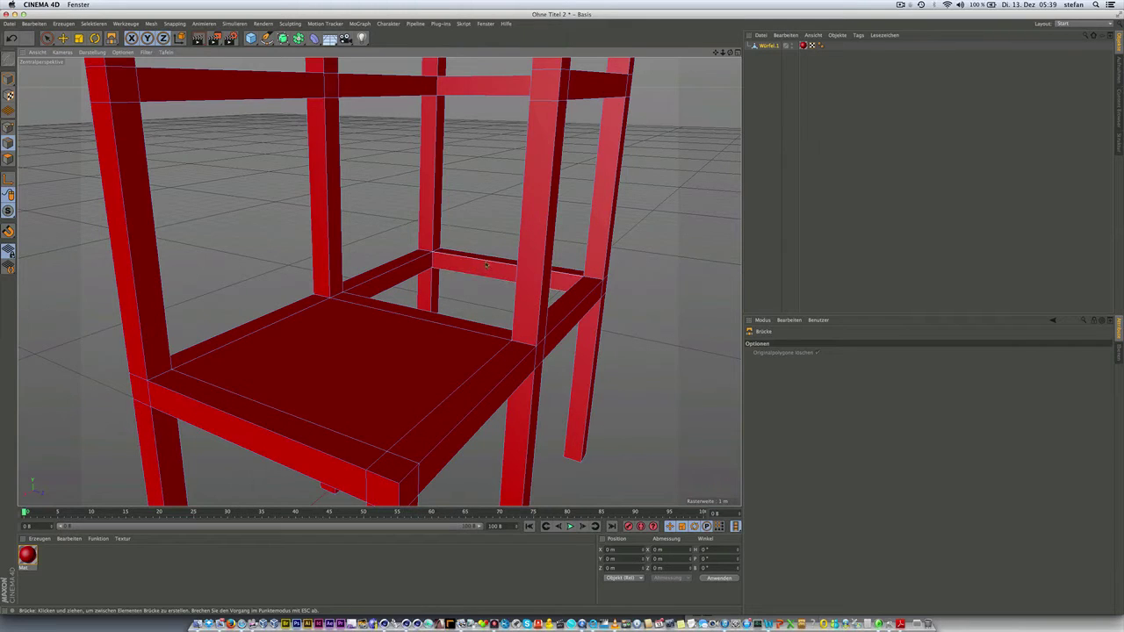
{"action": "mouse_move", "coordinate": [488, 263]}
{"action": "left_mouse_down"}
{"action": "mouse_move", "coordinate": [456, 358]}
{"action": "mouse_move", "coordinate": [434, 288]}
{"action": "mouse_move", "coordinate": [412, 354]}
{"action": "mouse_move", "coordinate": [400, 325]}
{"action": "left_mouse_up"}
{"action": "mouse_move", "coordinate": [386, 392]}
{"action": "left_mouse_down", "text": "alt"}
{"action": "mouse_move", "coordinate": [453, 327]}
{"action": "mouse_move", "coordinate": [307, 439]}
{"action": "left_mouse_up", "text": "alt"}
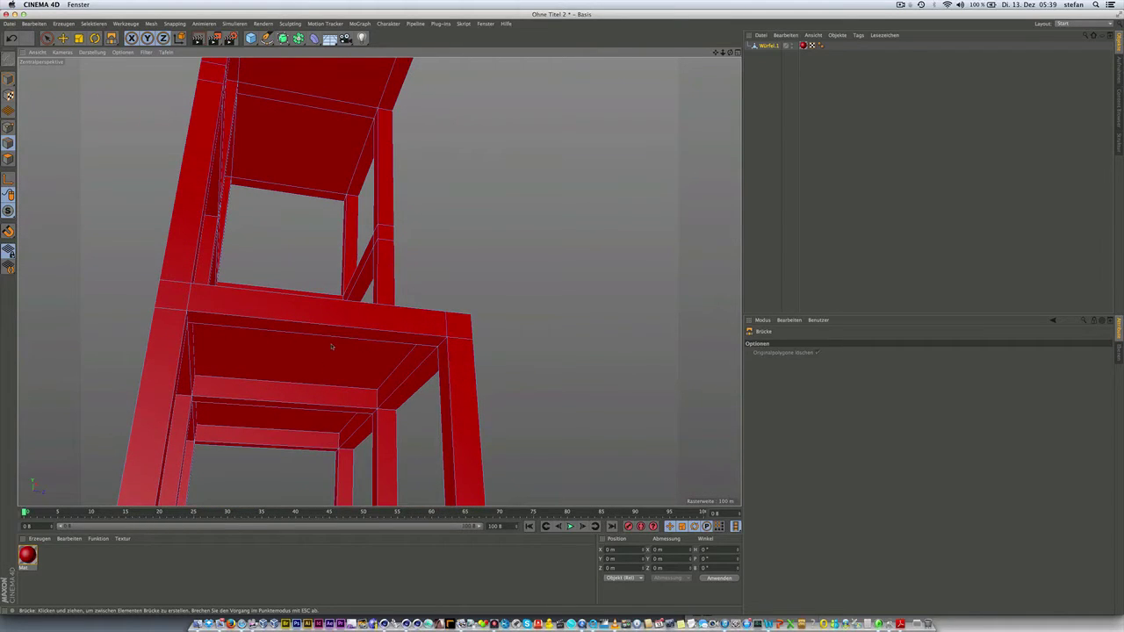
{"action": "left_click_drag", "start_coordinate": [332, 347], "coordinate": [305, 406], "text": "alt"}
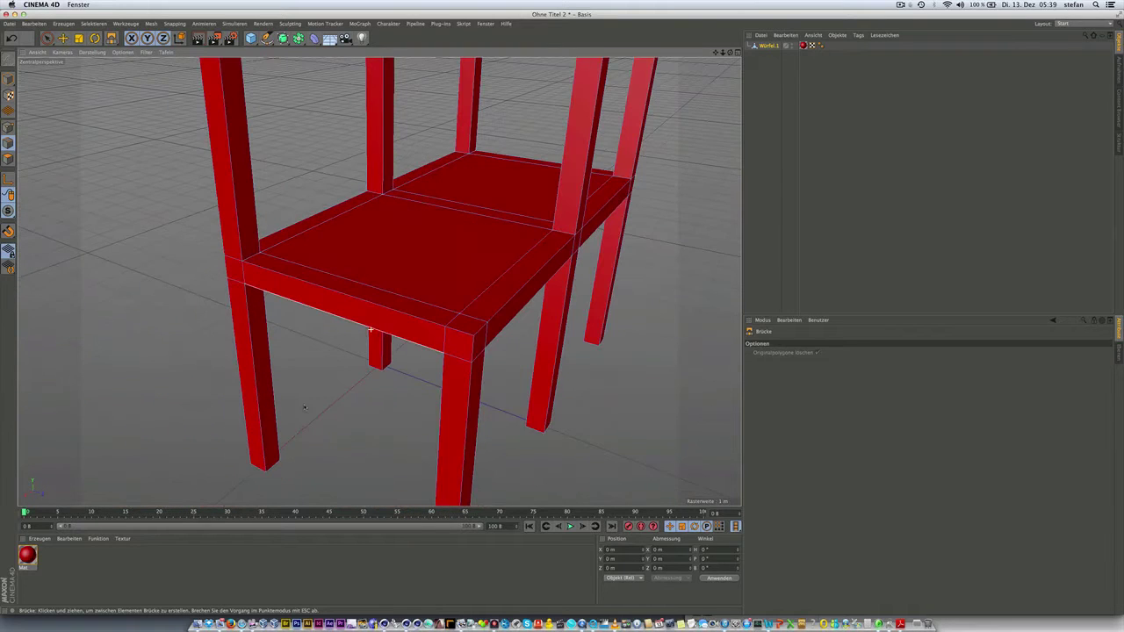
{"action": "left_click_drag", "start_coordinate": [345, 358], "coordinate": [379, 282], "text": "alt"}
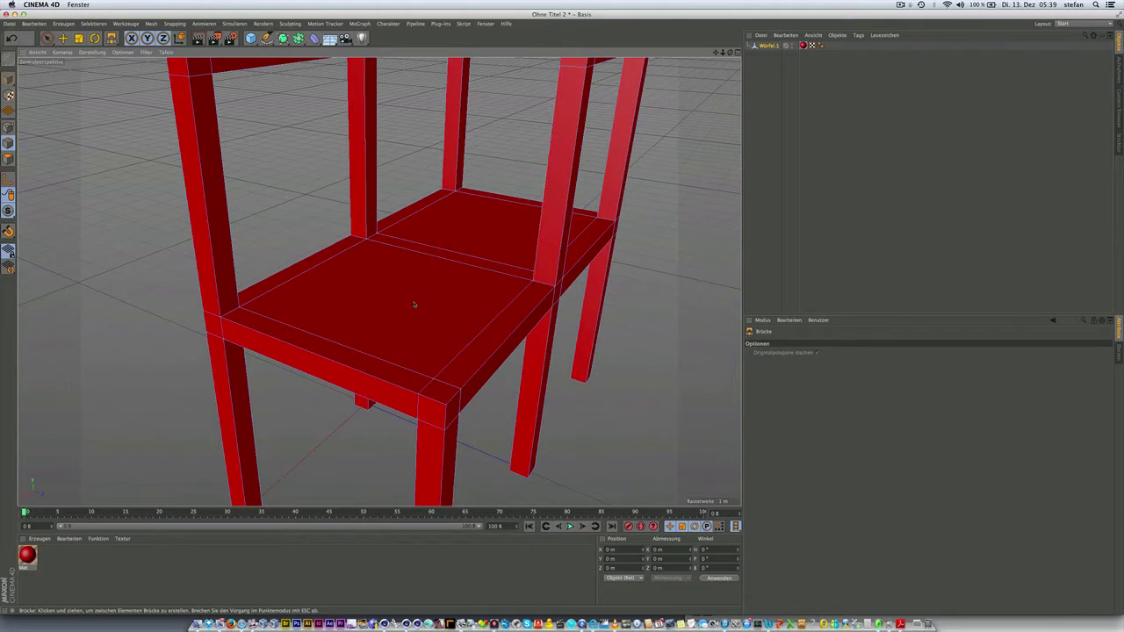
{"action": "left_click", "coordinate": [47, 38]}
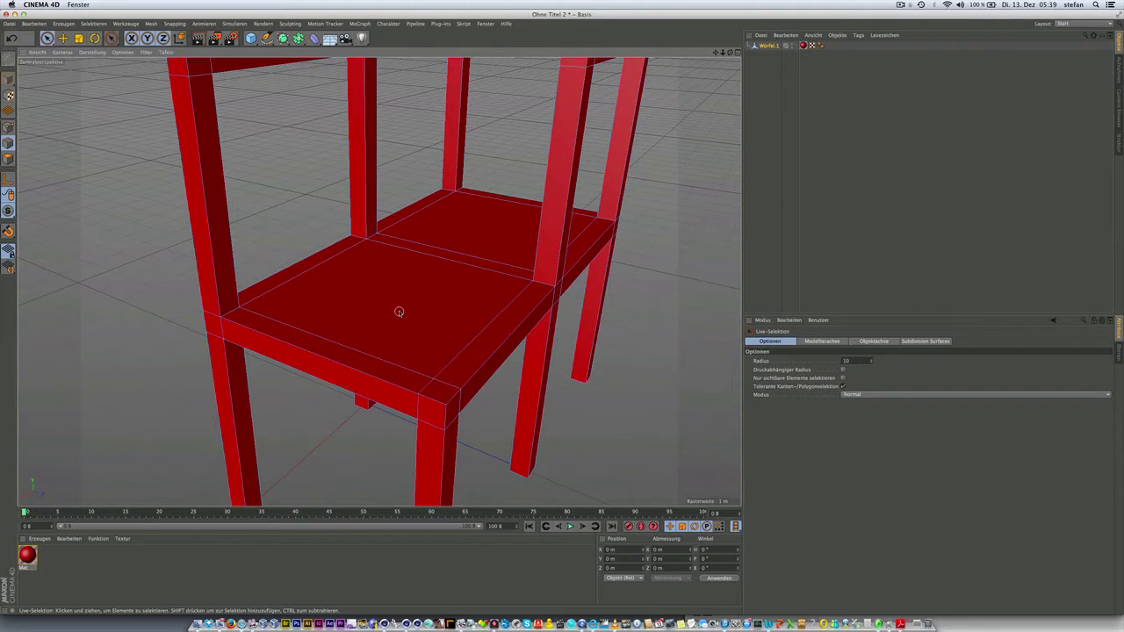
{"action": "left_click_drag", "start_coordinate": [398, 312], "coordinate": [366, 404], "text": "alt"}
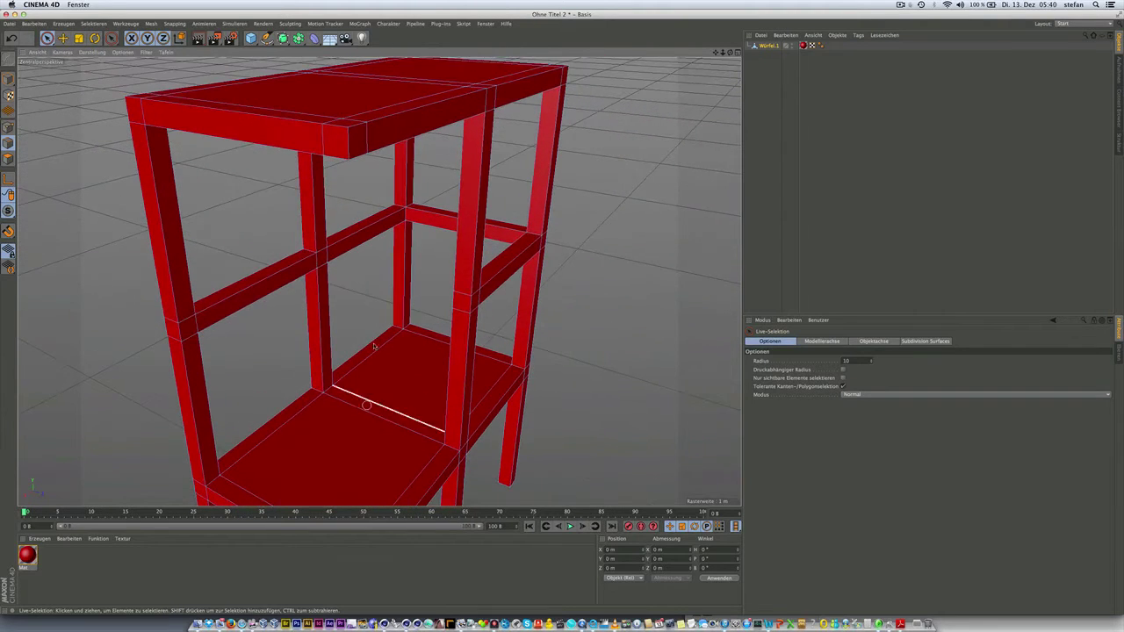
{"action": "mouse_move", "coordinate": [364, 175]}
{"action": "left_mouse_down", "text": "alt"}
{"action": "mouse_move", "coordinate": [381, 281]}
{"action": "mouse_move", "coordinate": [338, 221]}
{"action": "left_mouse_up", "text": "alt"}
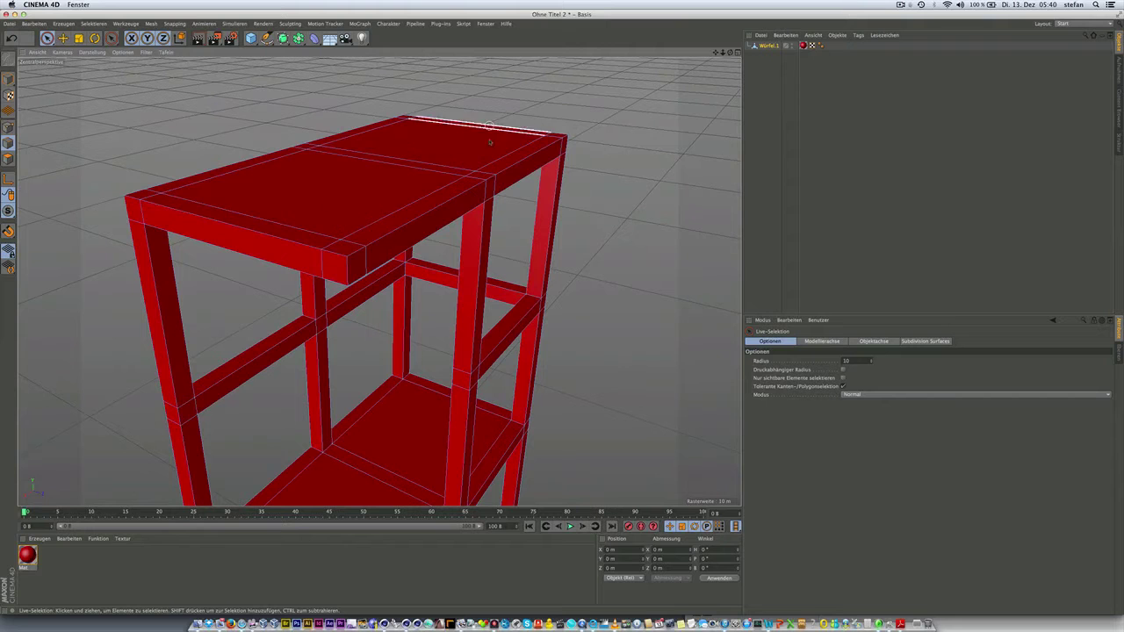
{"action": "mouse_move", "coordinate": [490, 143]}
{"action": "left_mouse_down", "text": "alt"}
{"action": "mouse_move", "coordinate": [339, 201]}
{"action": "mouse_move", "coordinate": [393, 237]}
{"action": "mouse_move", "coordinate": [403, 147]}
{"action": "mouse_move", "coordinate": [476, 152]}
{"action": "mouse_move", "coordinate": [380, 154]}
{"action": "mouse_move", "coordinate": [377, 281]}
{"action": "mouse_move", "coordinate": [388, 181]}
{"action": "mouse_move", "coordinate": [396, 239]}
{"action": "left_mouse_up", "text": "alt"}
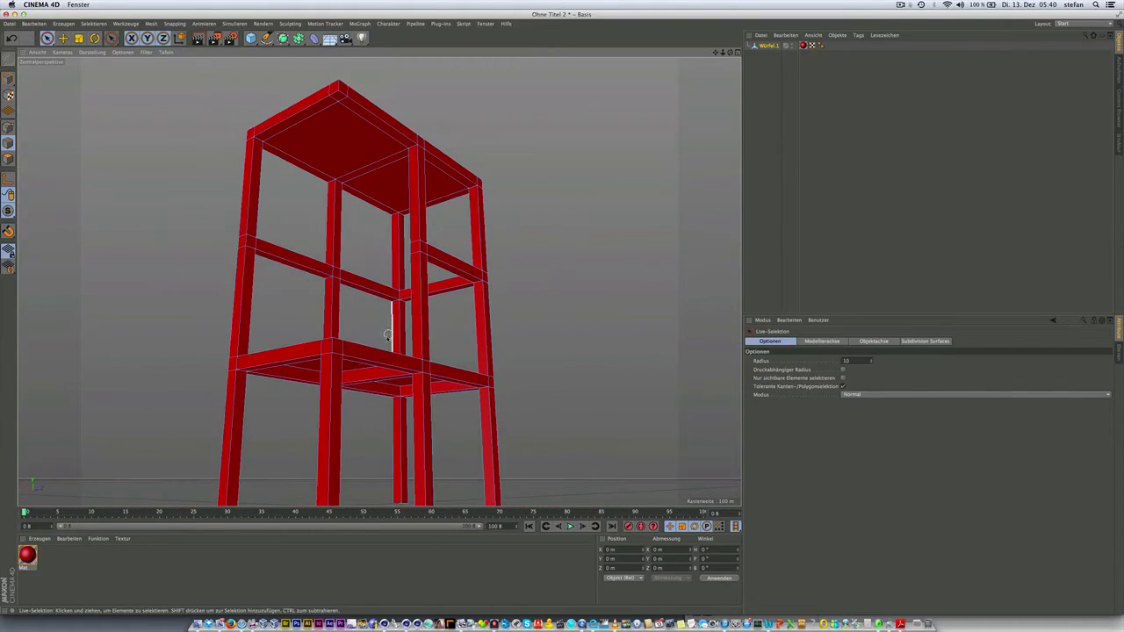
{"action": "mouse_move", "coordinate": [387, 336]}
{"action": "left_mouse_down", "text": "alt"}
{"action": "mouse_move", "coordinate": [389, 314]}
{"action": "mouse_move", "coordinate": [387, 335]}
{"action": "left_mouse_up", "text": "alt"}
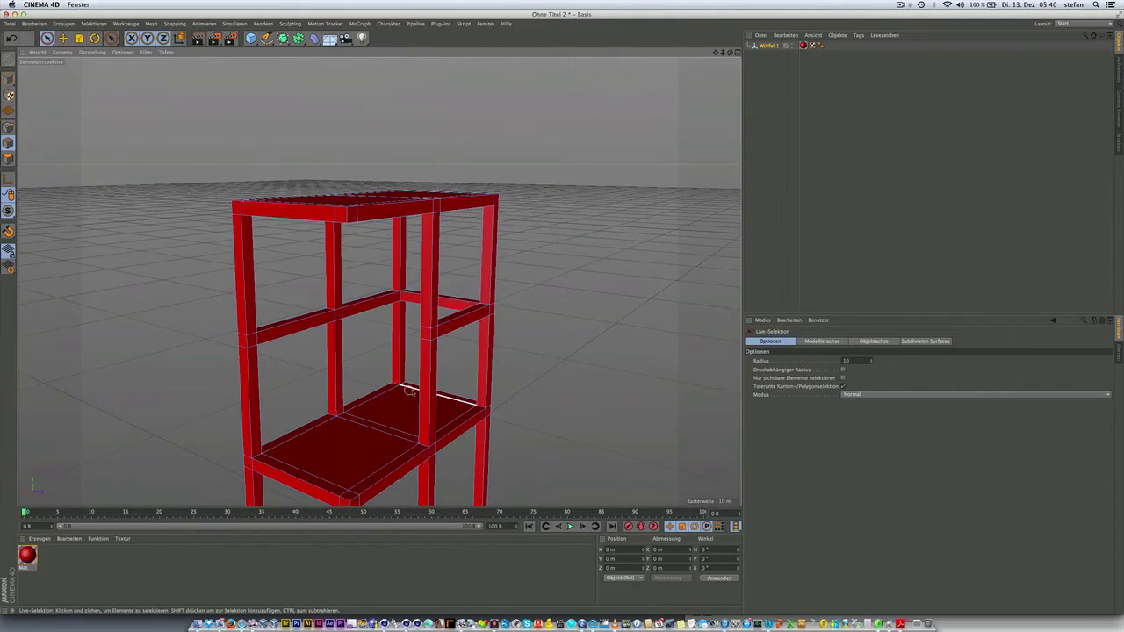
{"action": "left_click_drag", "start_coordinate": [408, 390], "coordinate": [379, 283], "text": "alt"}
{"action": "scroll", "coordinate": [395, 354], "scroll_direction": "up", "scroll_amount": 3}
{"action": "scroll", "coordinate": [415, 337], "scroll_direction": "up", "scroll_amount": 3}
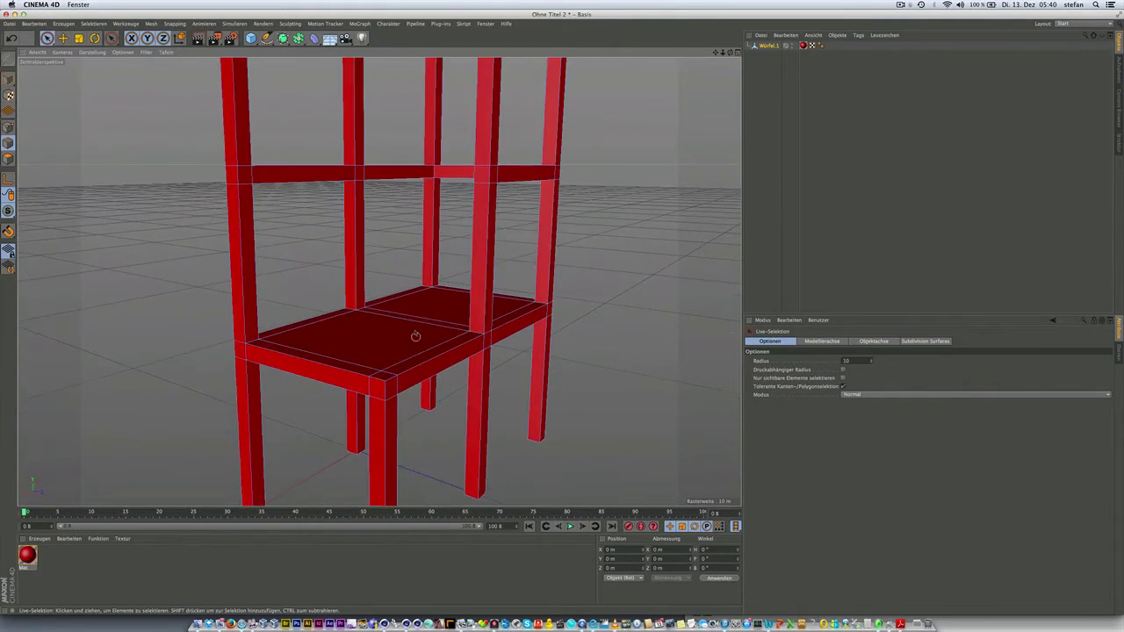
{"action": "mouse_move", "coordinate": [415, 336]}
{"action": "left_mouse_down", "text": "alt"}
{"action": "mouse_move", "coordinate": [458, 364]}
{"action": "mouse_move", "coordinate": [409, 325]}
{"action": "mouse_move", "coordinate": [392, 353]}
{"action": "mouse_move", "coordinate": [411, 303]}
{"action": "mouse_move", "coordinate": [409, 366]}
{"action": "mouse_move", "coordinate": [467, 352]}
{"action": "mouse_move", "coordinate": [371, 296]}
{"action": "mouse_move", "coordinate": [400, 280]}
{"action": "left_mouse_up", "text": "alt"}
{"action": "scroll", "coordinate": [372, 295], "scroll_direction": "down", "scroll_amount": 5}
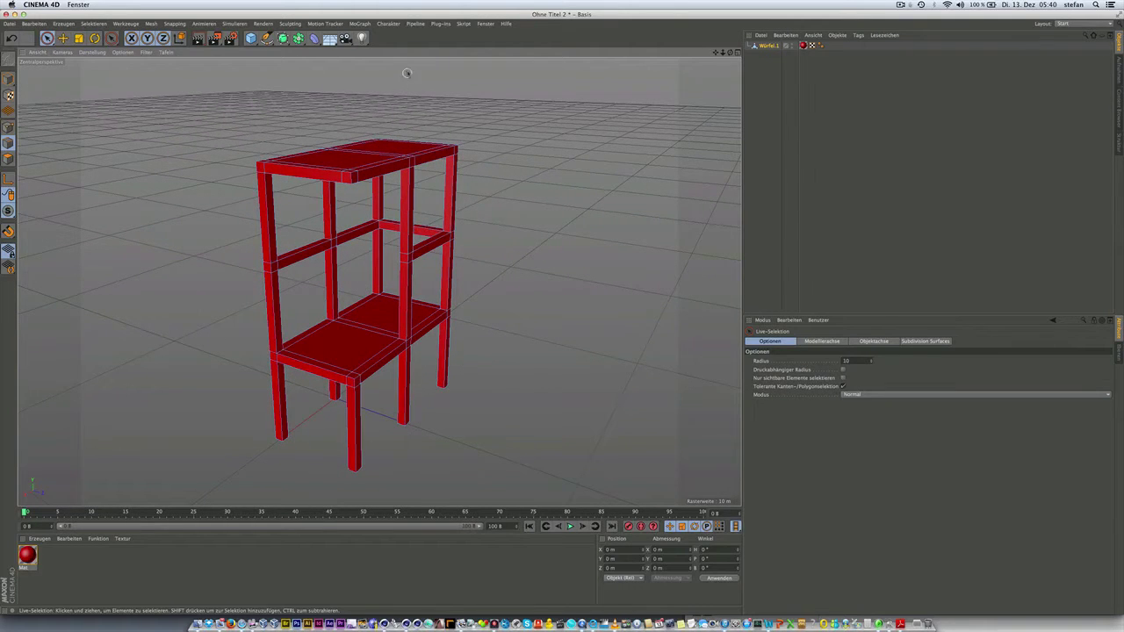
{"action": "left_click", "coordinate": [486, 24]}
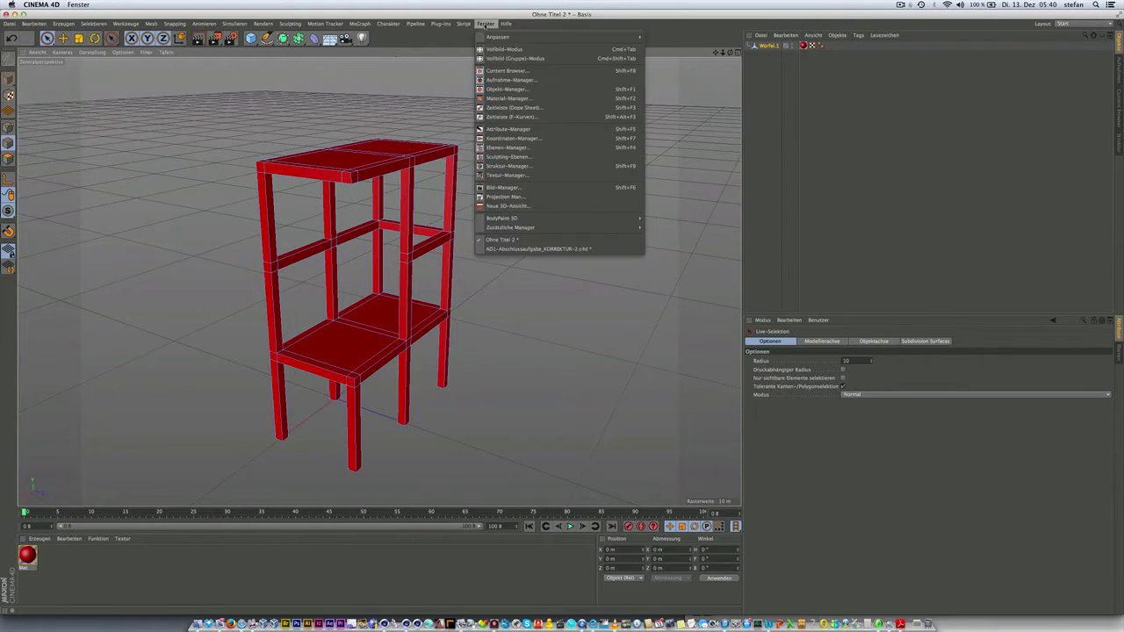
{"action": "left_click", "coordinate": [531, 248]}
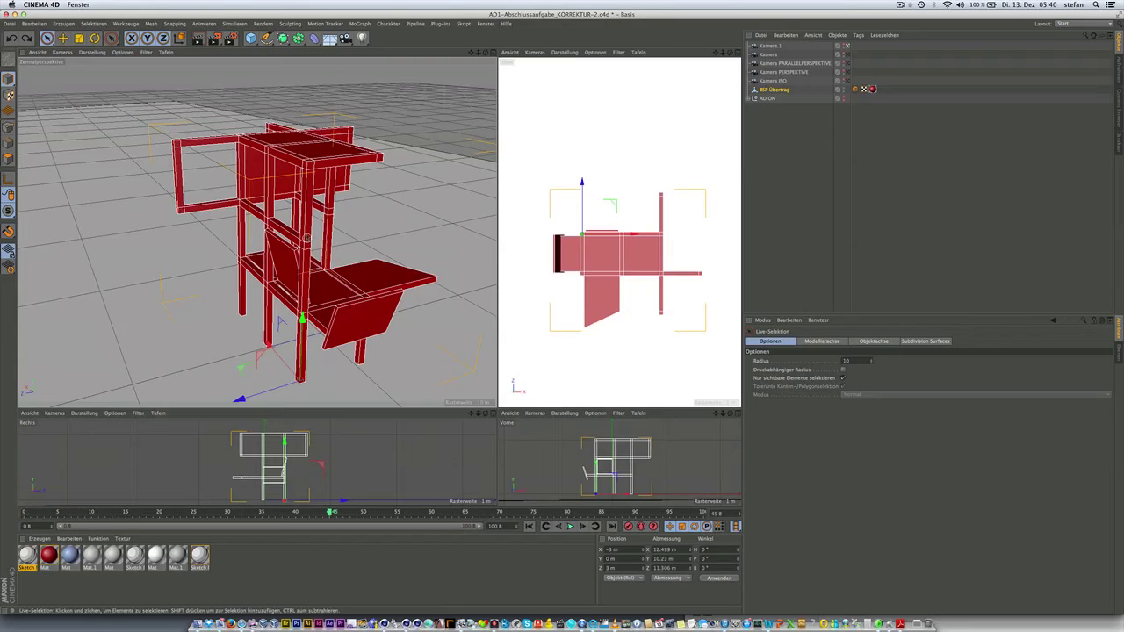
{"action": "scroll", "coordinate": [248, 162], "scroll_direction": "up", "scroll_amount": 5}
{"action": "mouse_move", "coordinate": [249, 163]}
{"action": "left_mouse_down", "text": "alt"}
{"action": "mouse_move", "coordinate": [295, 165]}
{"action": "mouse_move", "coordinate": [232, 135]}
{"action": "left_mouse_up", "text": "alt"}
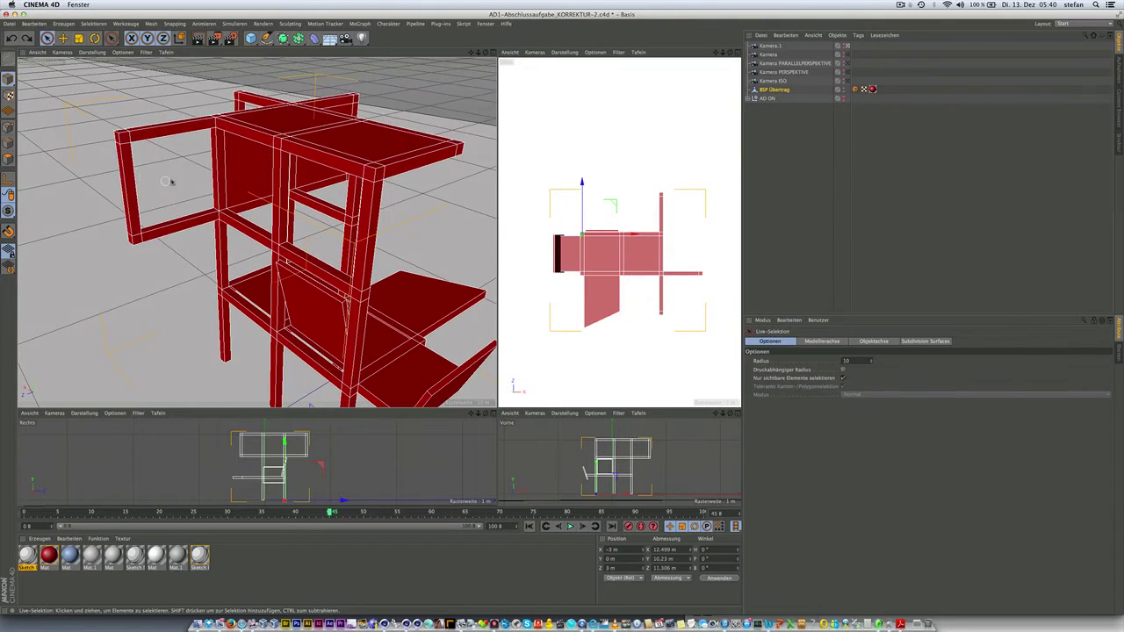
{"action": "mouse_move", "coordinate": [307, 116]}
{"action": "left_mouse_down", "text": "alt"}
{"action": "mouse_move", "coordinate": [337, 211]}
{"action": "mouse_move", "coordinate": [230, 179]}
{"action": "left_mouse_up", "text": "alt"}
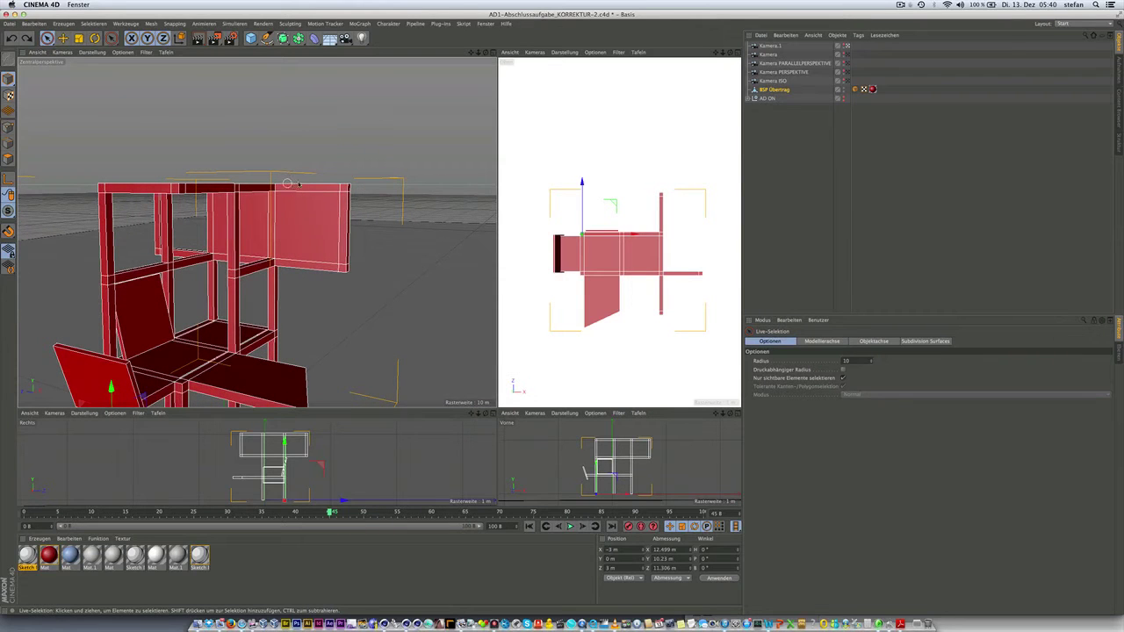
{"action": "left_click_drag", "start_coordinate": [274, 175], "coordinate": [162, 211], "text": "alt"}
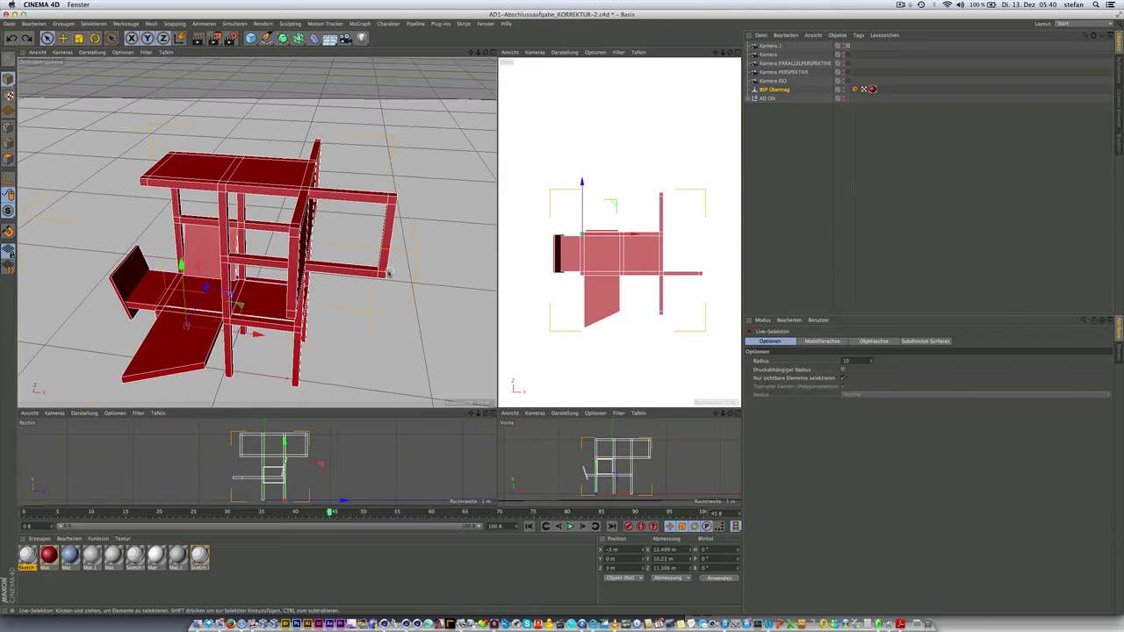
{"action": "left_click_drag", "start_coordinate": [272, 192], "coordinate": [258, 210], "text": "alt"}
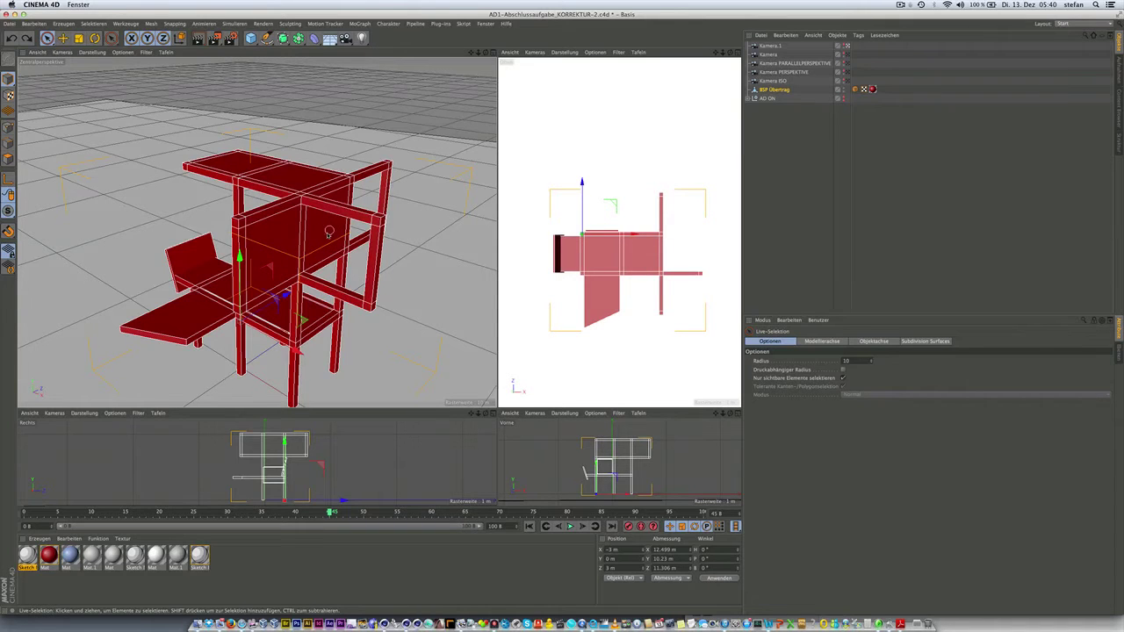
{"action": "scroll", "coordinate": [328, 232], "scroll_direction": "up", "scroll_amount": 2}
{"action": "scroll", "coordinate": [323, 226], "scroll_direction": "up", "scroll_amount": 2}
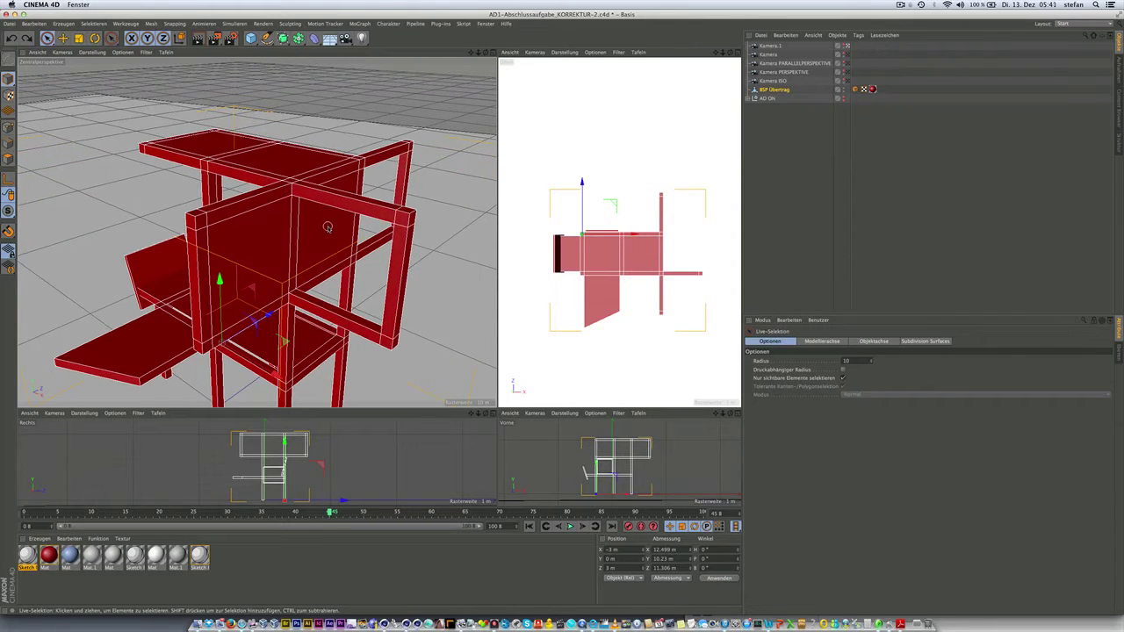
{"action": "mouse_move", "coordinate": [322, 229]}
{"action": "left_mouse_down", "text": "alt"}
{"action": "mouse_move", "coordinate": [304, 200]}
{"action": "mouse_move", "coordinate": [240, 177]}
{"action": "mouse_move", "coordinate": [434, 211]}
{"action": "left_mouse_up", "text": "alt"}
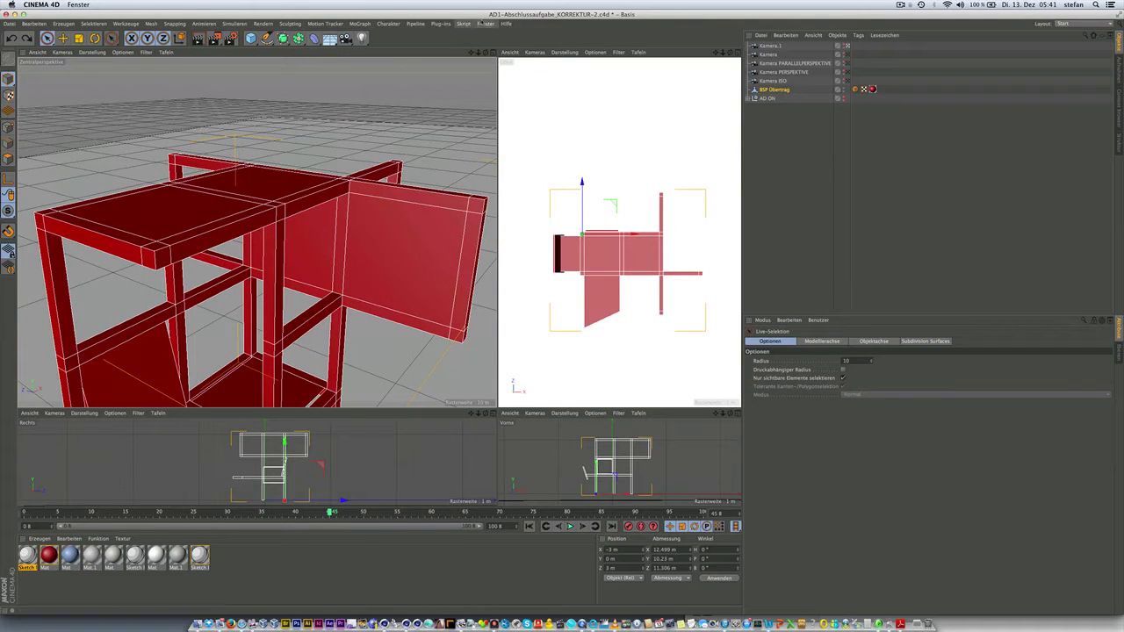
{"action": "left_click", "coordinate": [486, 24]}
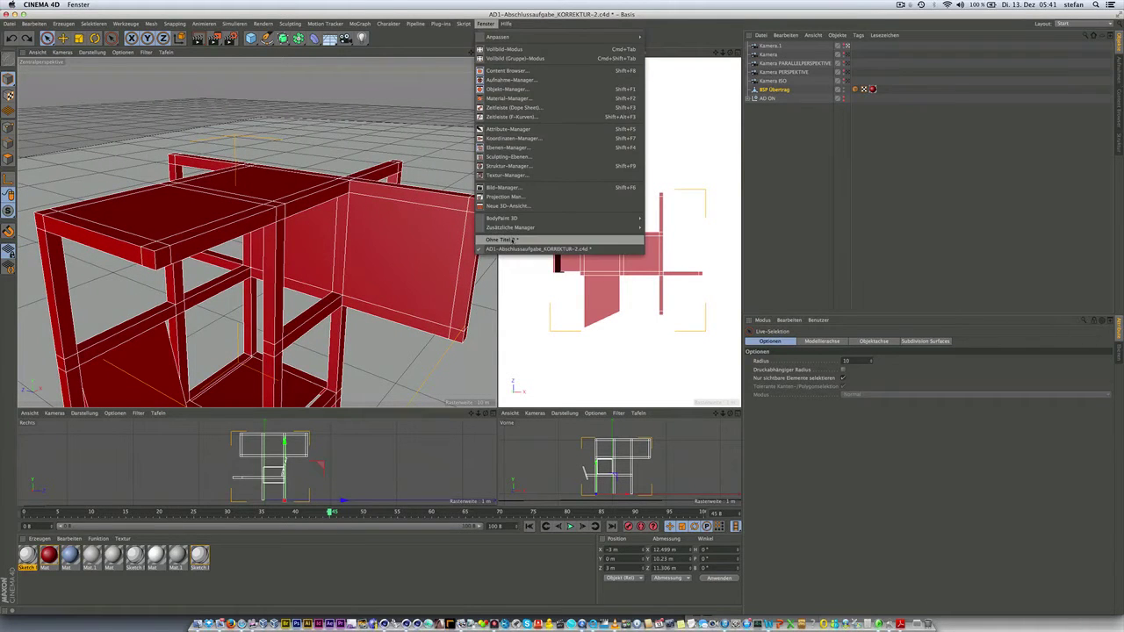
{"action": "left_click", "coordinate": [500, 239]}
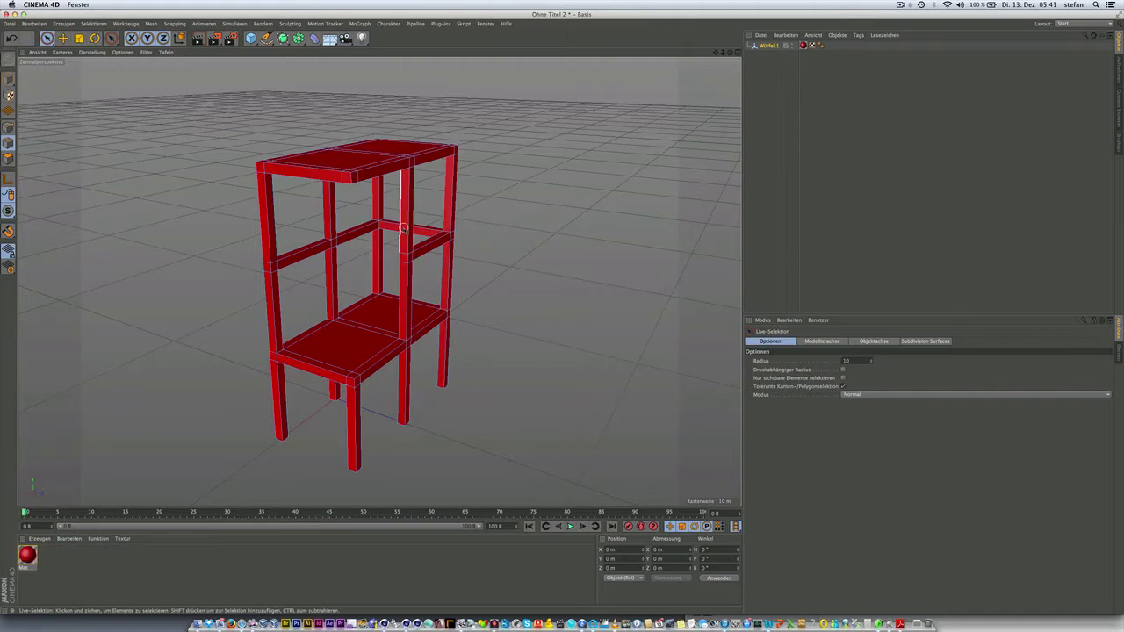
Switch to Polygon mode and select the small polygon at the shelf's top corner.
{"action": "scroll", "coordinate": [400, 229], "scroll_direction": "up", "scroll_amount": 2}
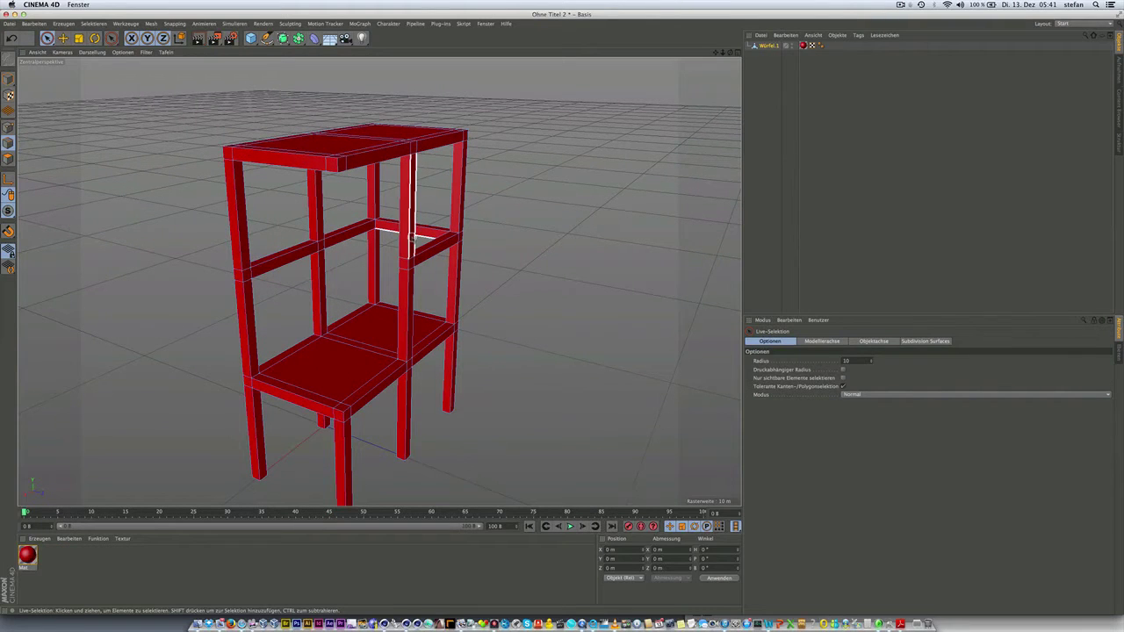
{"action": "mouse_move", "coordinate": [430, 206]}
{"action": "left_mouse_down", "text": "alt"}
{"action": "mouse_move", "coordinate": [406, 183]}
{"action": "mouse_move", "coordinate": [232, 199]}
{"action": "mouse_move", "coordinate": [499, 190]}
{"action": "left_mouse_up", "text": "alt"}
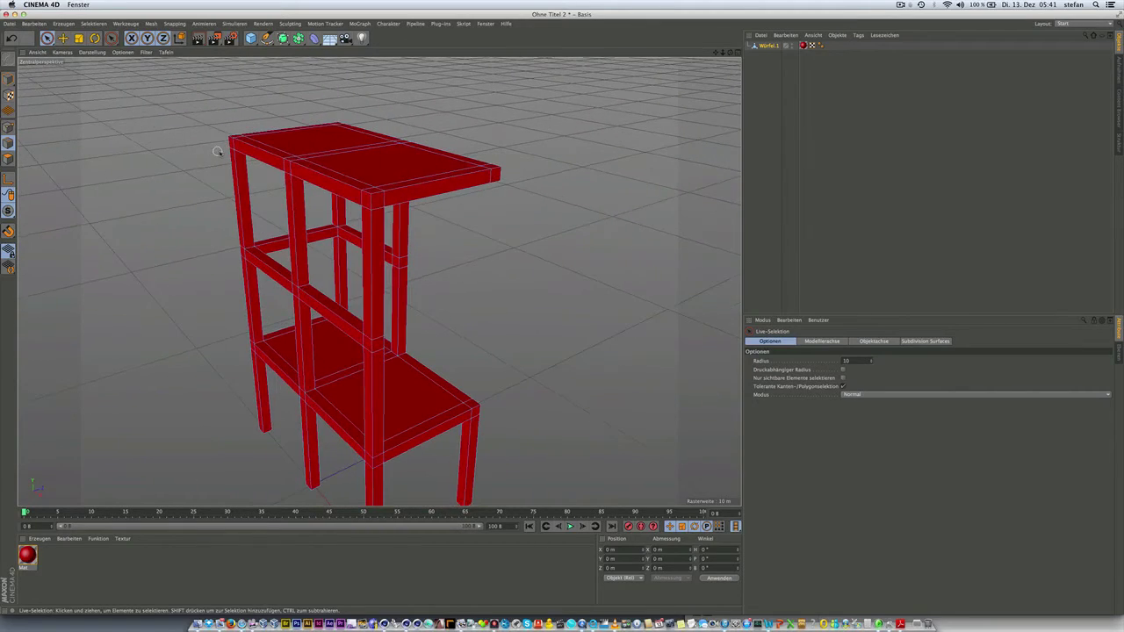
{"action": "scroll", "coordinate": [218, 151], "scroll_direction": "up", "scroll_amount": 3}
{"action": "scroll", "coordinate": [378, 281], "scroll_direction": "up", "scroll_amount": 3}
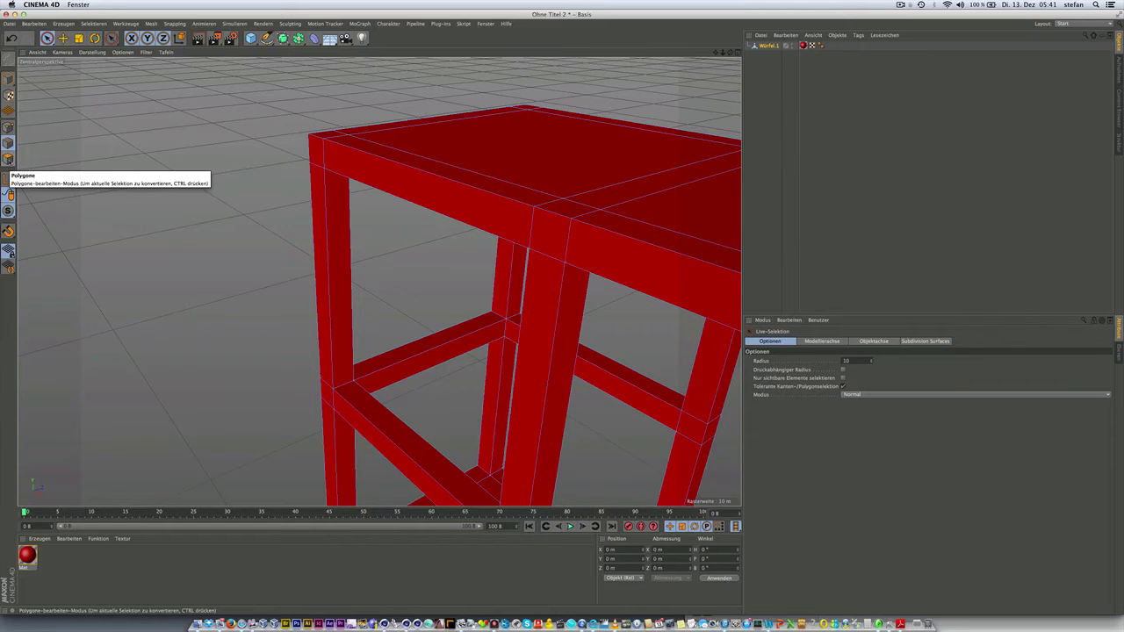
{"action": "left_click", "coordinate": [8, 159]}
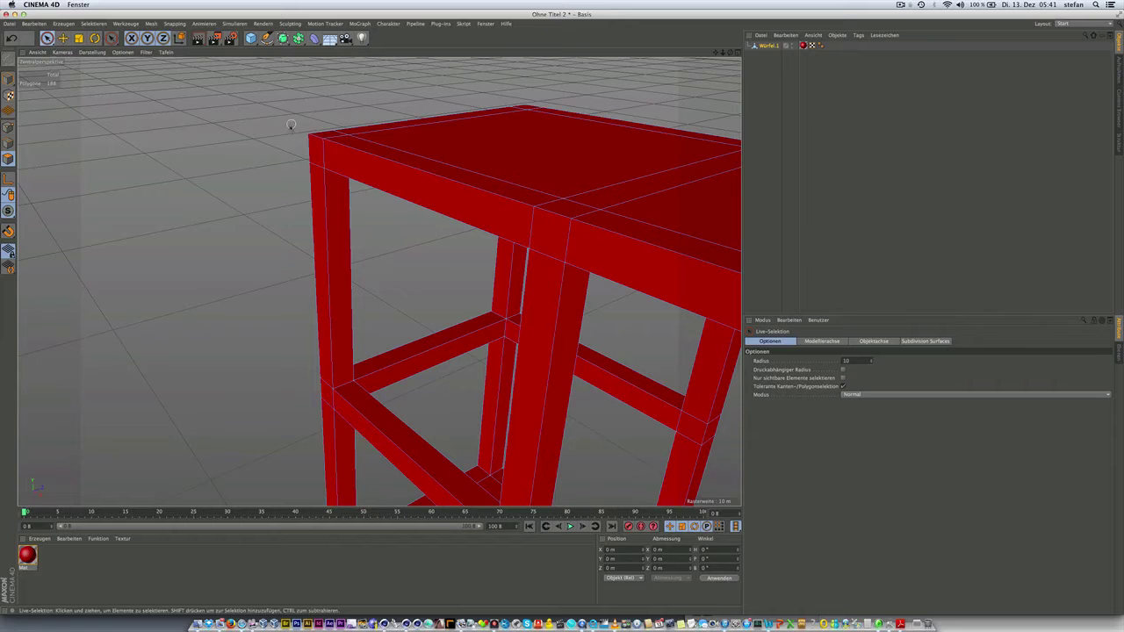
{"action": "left_click", "coordinate": [311, 151]}
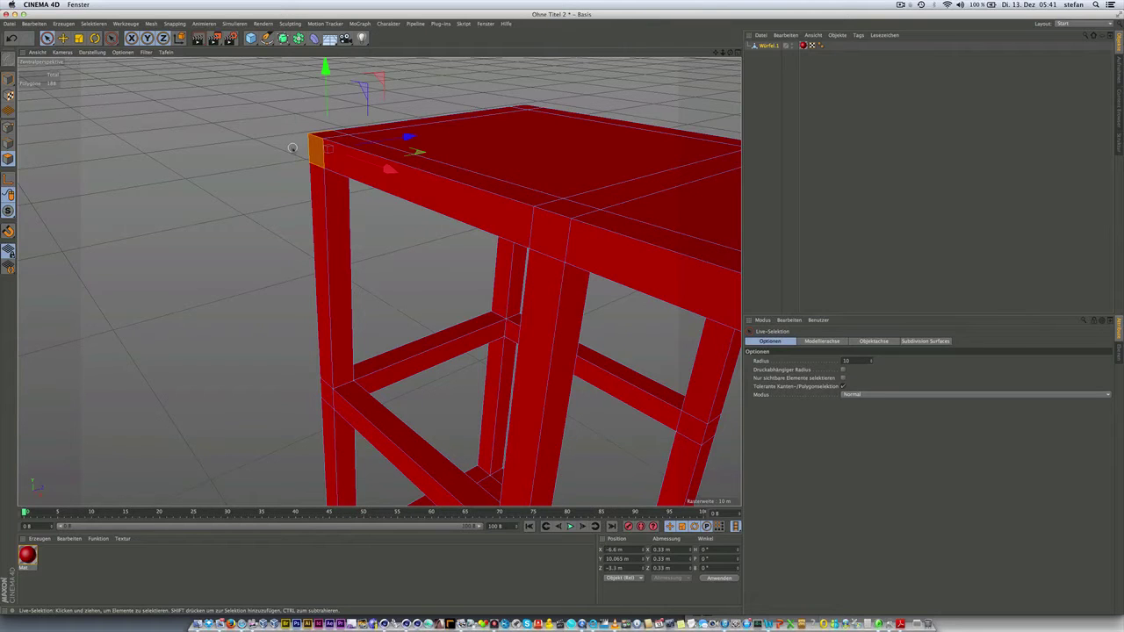
{"action": "left_click_drag", "start_coordinate": [296, 159], "coordinate": [453, 171], "text": "alt"}
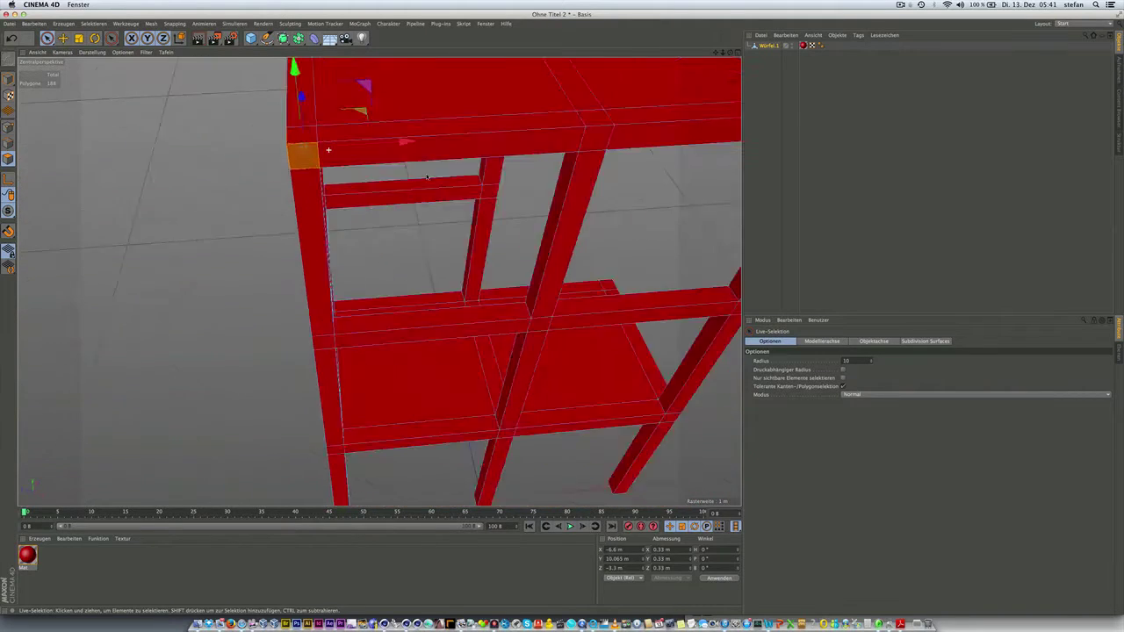
{"action": "scroll", "coordinate": [453, 170], "scroll_direction": "up", "scroll_amount": 3}
{"action": "scroll", "coordinate": [453, 170], "scroll_direction": "up", "scroll_amount": 2}
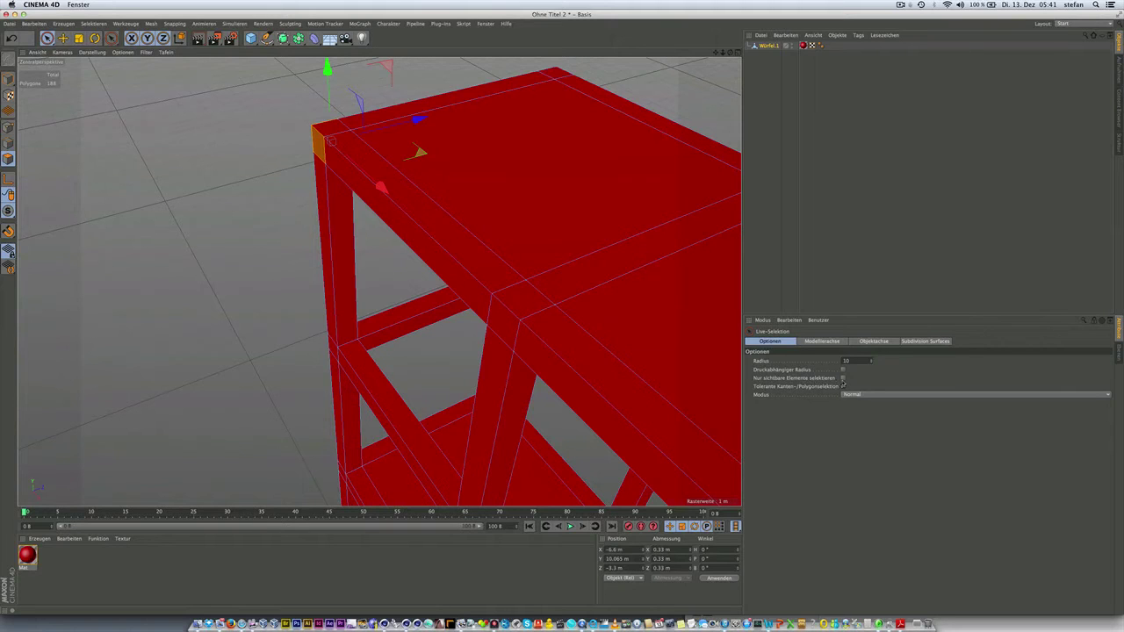
Enable 'Nur sichtbare Elemente selektieren' and reselect the top-corner polygon.
{"action": "left_click", "coordinate": [842, 378]}
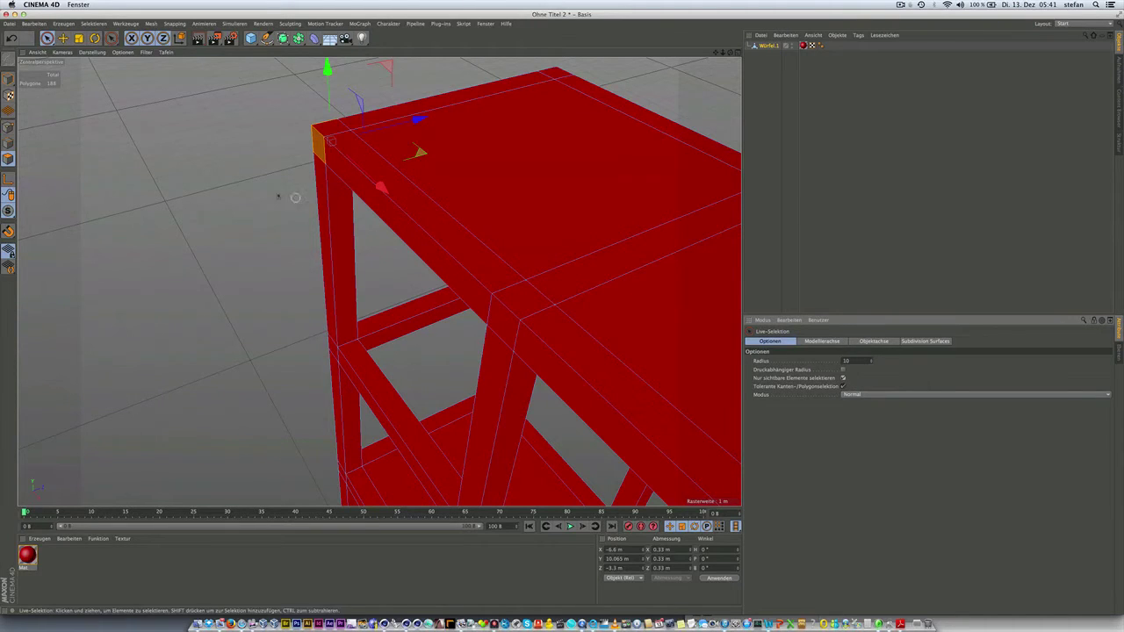
{"action": "left_click", "coordinate": [248, 176]}
{"action": "left_click", "coordinate": [317, 143]}
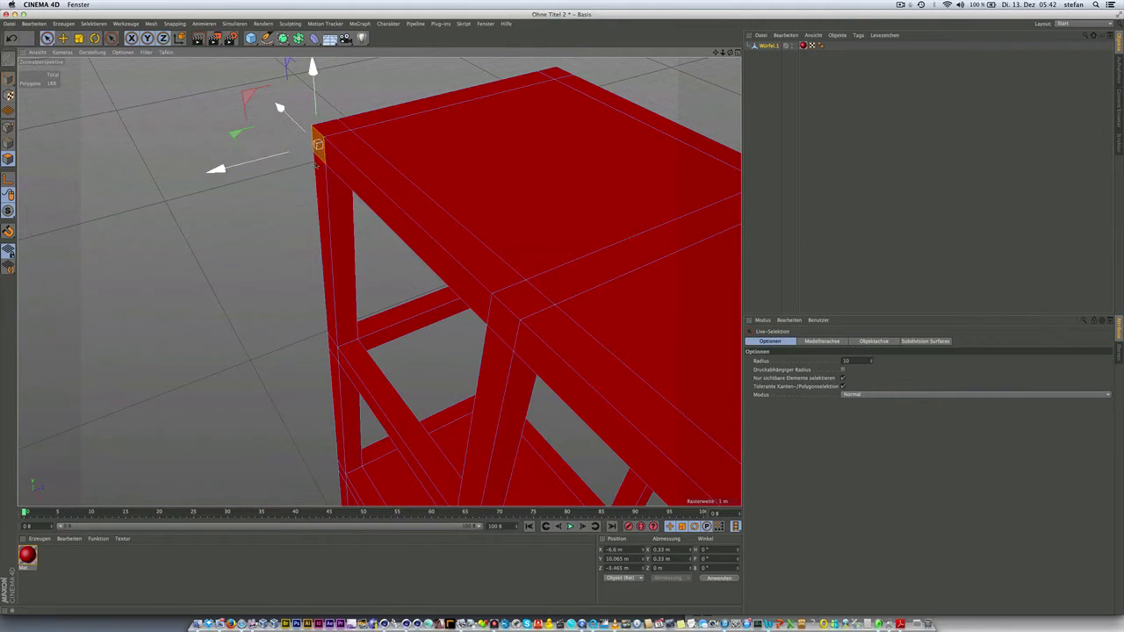
{"action": "scroll", "coordinate": [322, 126], "scroll_direction": "up", "scroll_amount": 2}
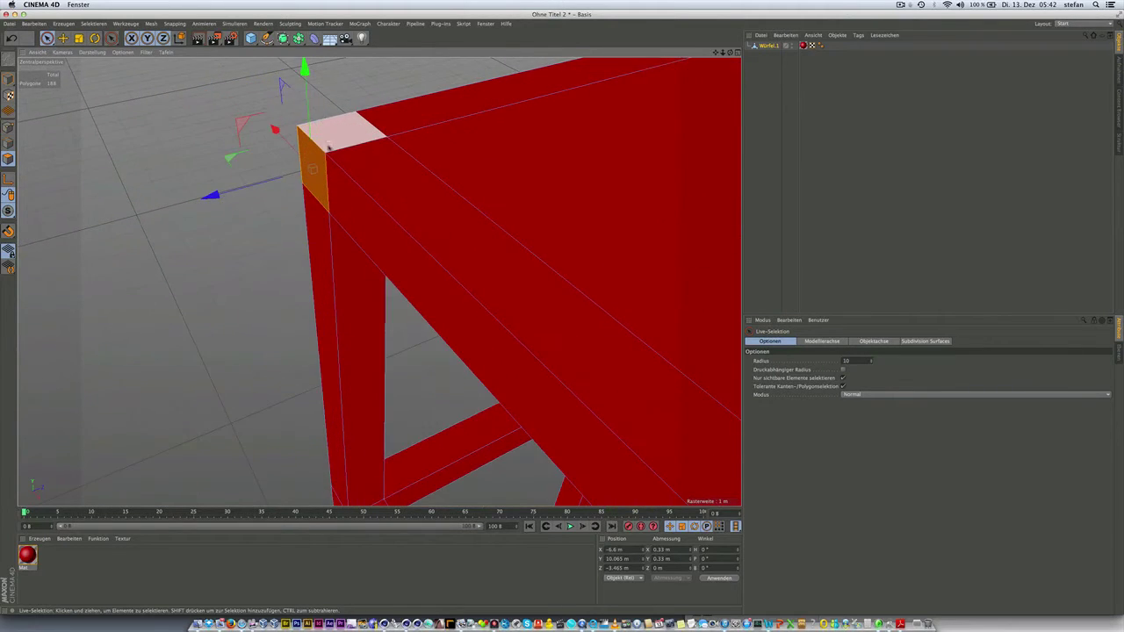
{"action": "scroll", "coordinate": [342, 173], "scroll_direction": "up", "scroll_amount": 2}
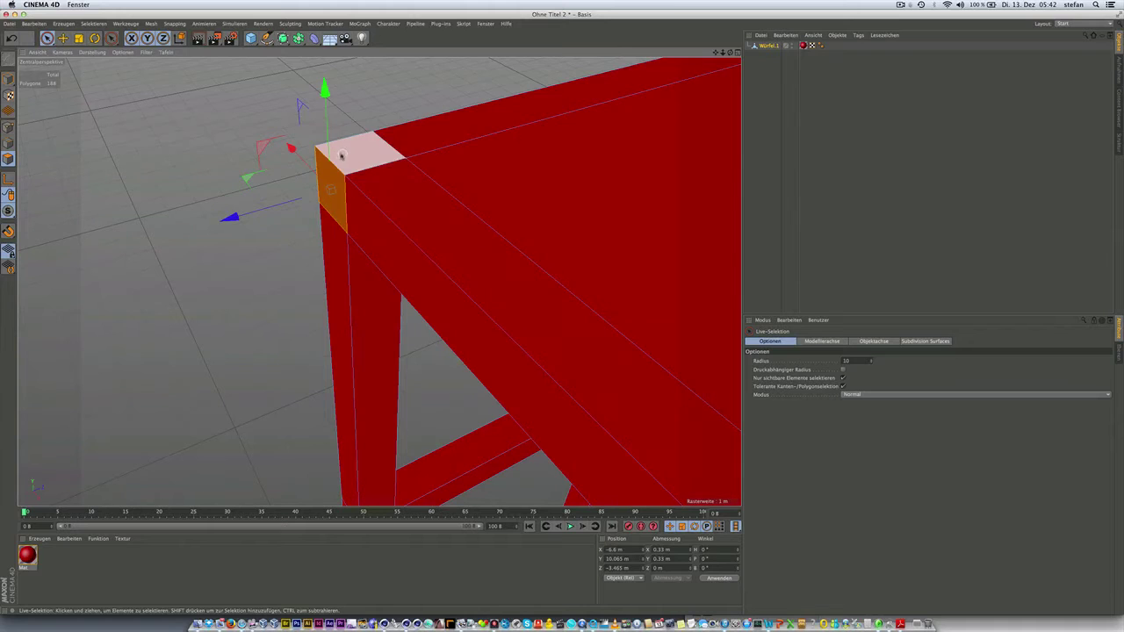
{"action": "left_click_drag", "start_coordinate": [338, 195], "coordinate": [339, 172], "text": "alt"}
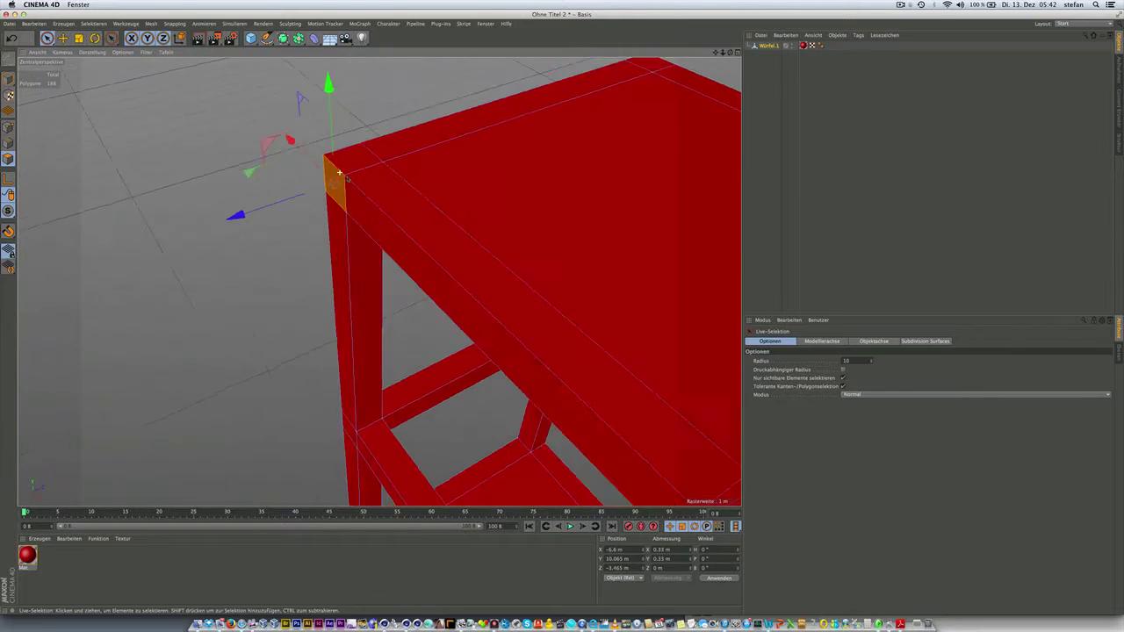
Add the leg polygon at the crossbar joint to the selection.
{"action": "left_click_drag", "start_coordinate": [376, 197], "coordinate": [376, 280], "text": "alt"}
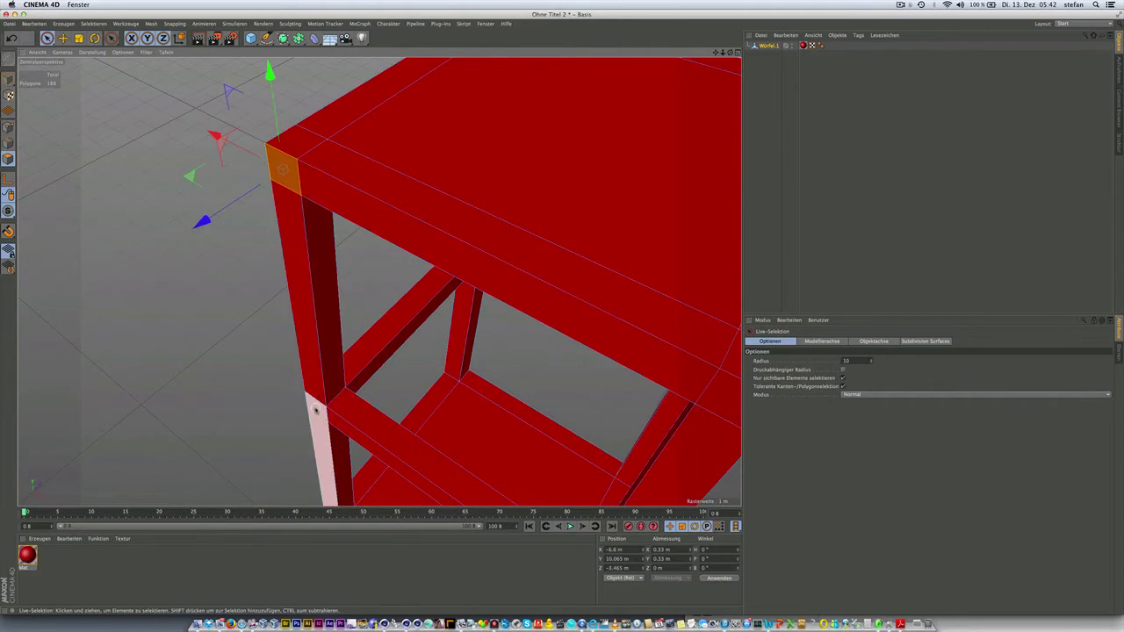
{"action": "scroll", "coordinate": [322, 407], "scroll_direction": "up", "scroll_amount": 4}
{"action": "scroll", "coordinate": [316, 410], "scroll_direction": "up", "scroll_amount": 2}
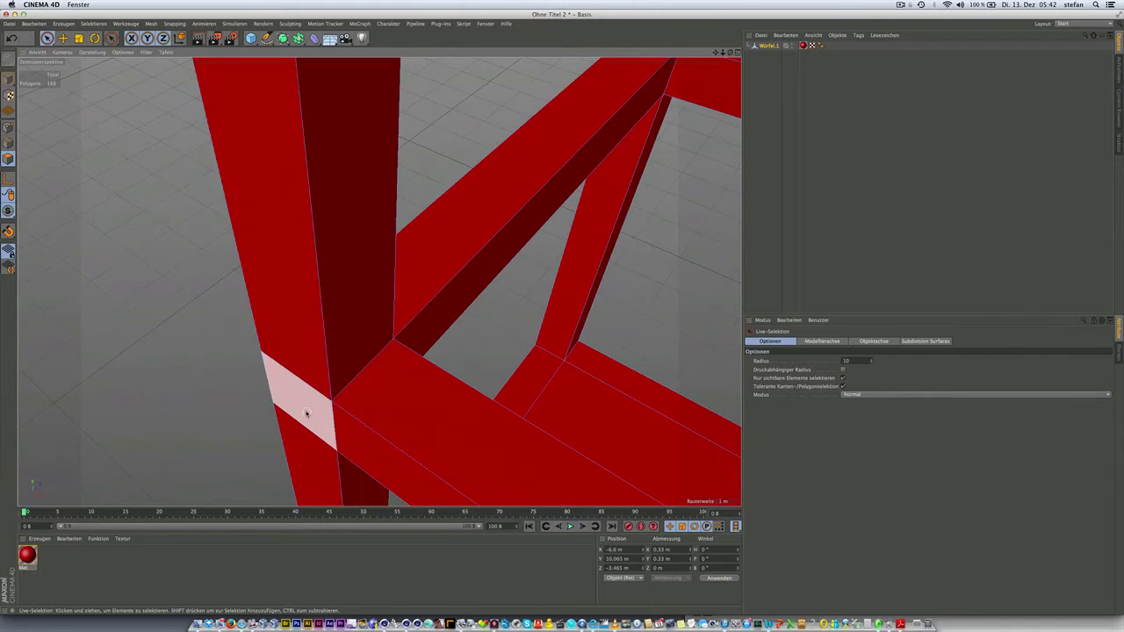
{"action": "left_click", "coordinate": [304, 410]}
{"action": "scroll", "coordinate": [297, 367], "scroll_direction": "down", "scroll_amount": 3}
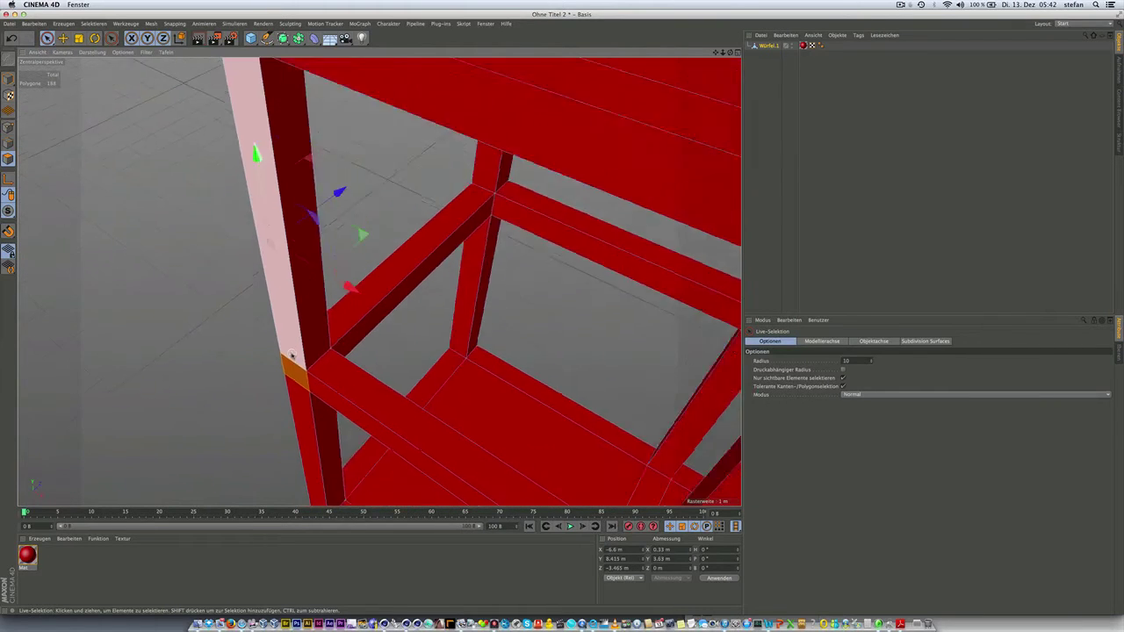
{"action": "scroll", "coordinate": [296, 342], "scroll_direction": "down", "scroll_amount": 3}
{"action": "left_click_drag", "start_coordinate": [295, 309], "coordinate": [336, 295], "text": "alt"}
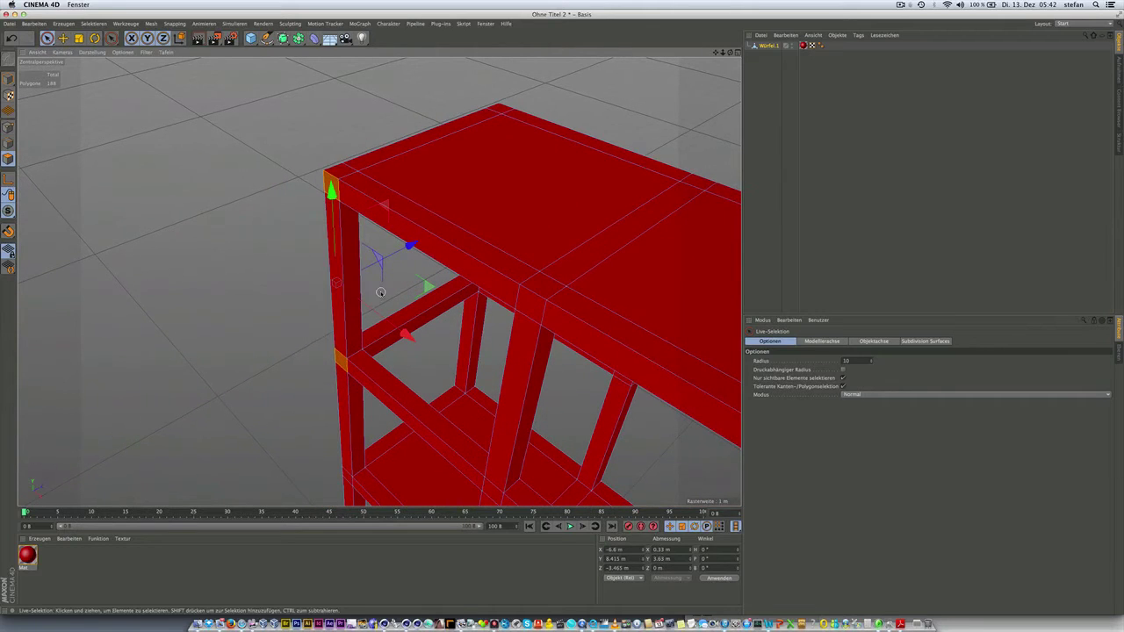
Tear off the tool group as a floating palette and activate Extrudieren.
{"action": "left_click", "coordinate": [113, 40]}
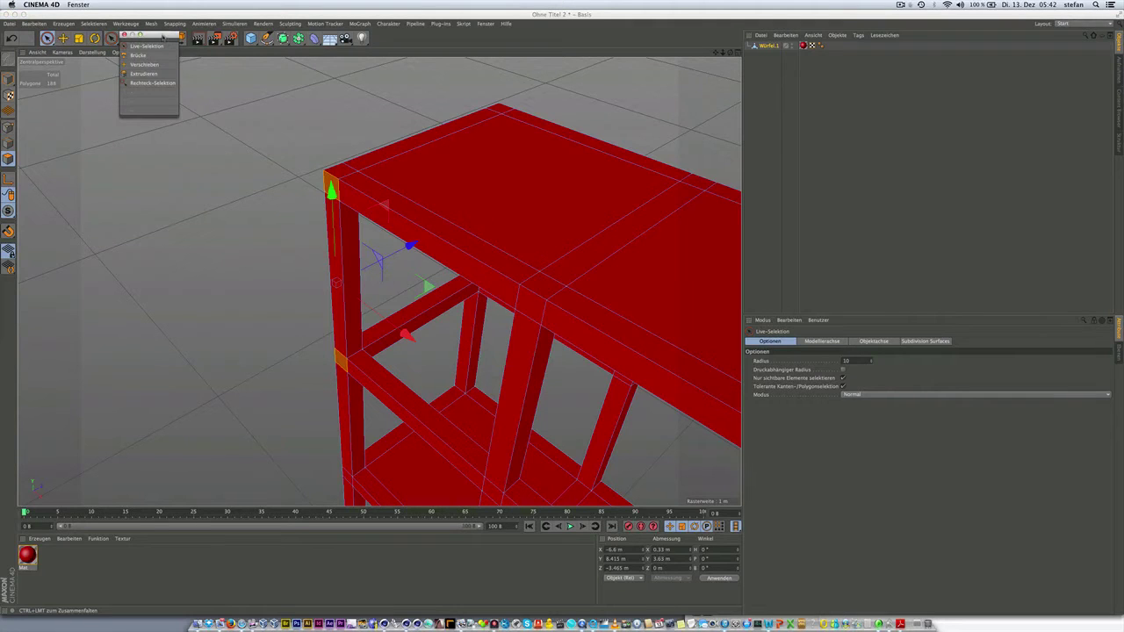
{"action": "left_click_drag", "start_coordinate": [165, 42], "coordinate": [65, 75]}
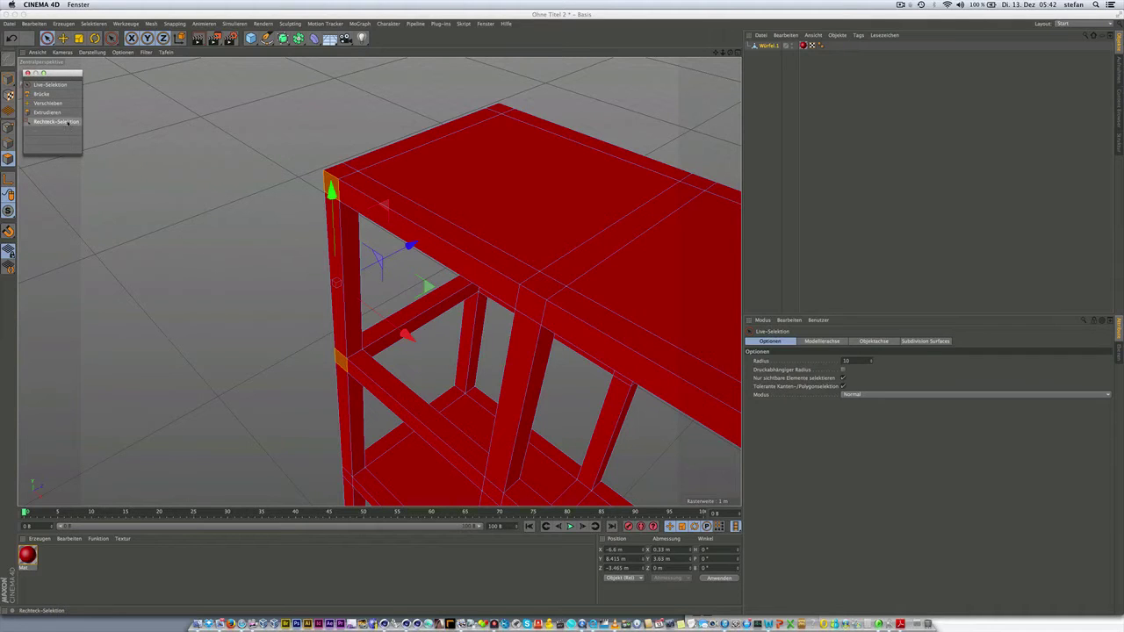
{"action": "left_click", "coordinate": [48, 112]}
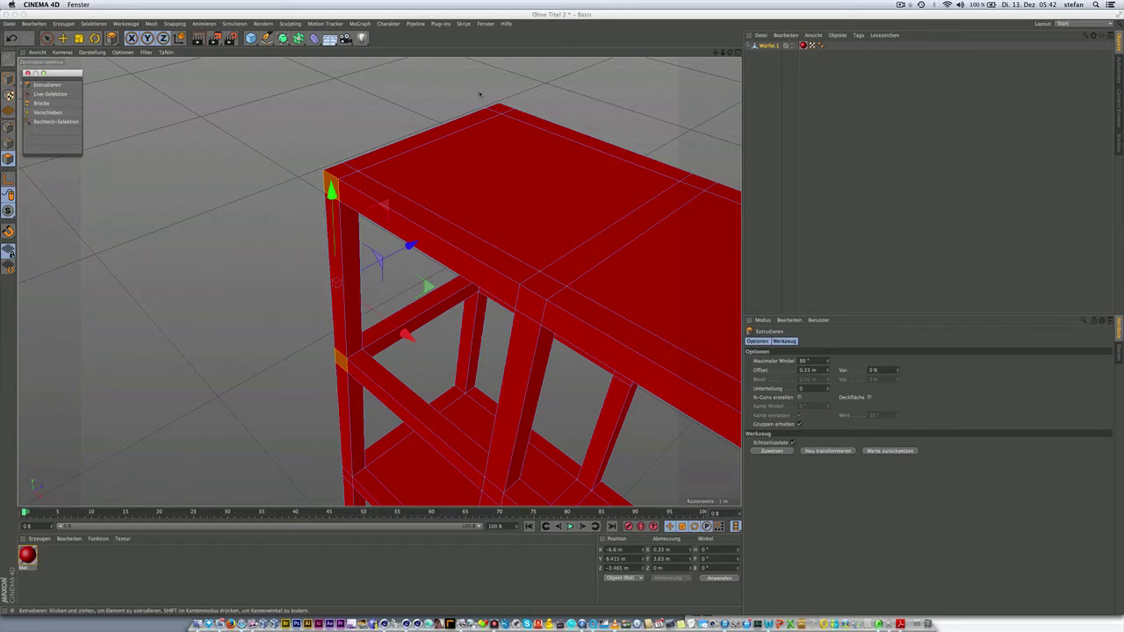
Extrude the two end faces 2.97 m outward, then a further 0.33 m on Würfel.1.
{"action": "left_click", "coordinate": [806, 369]}
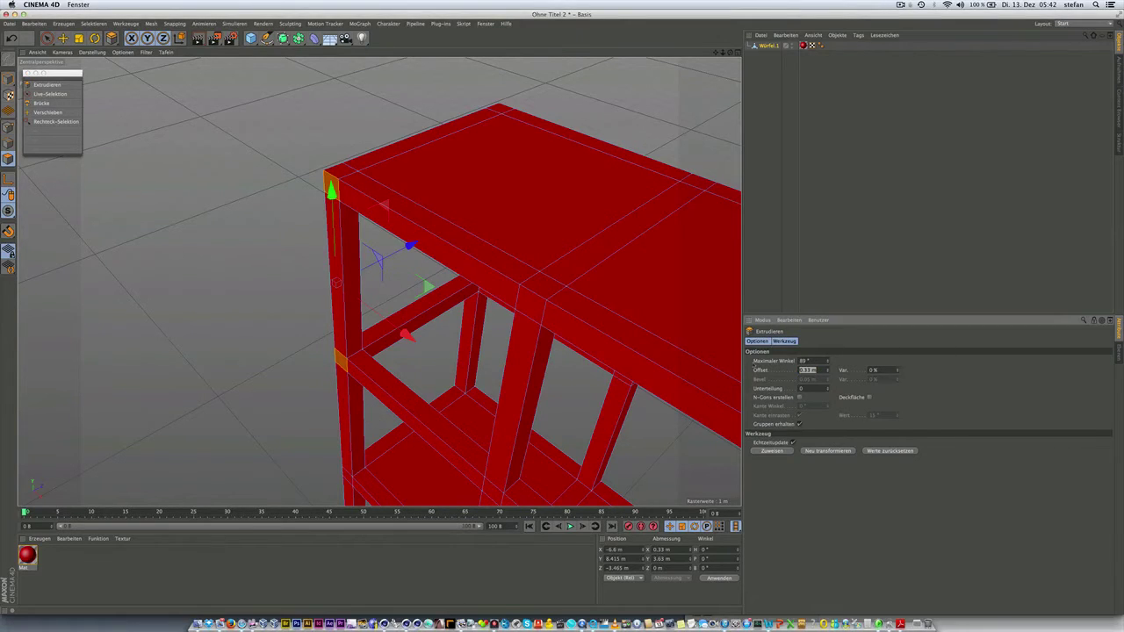
{"action": "type", "text": "2"}
{"action": "type", "text": ".5"}
{"action": "key", "text": "Return"}
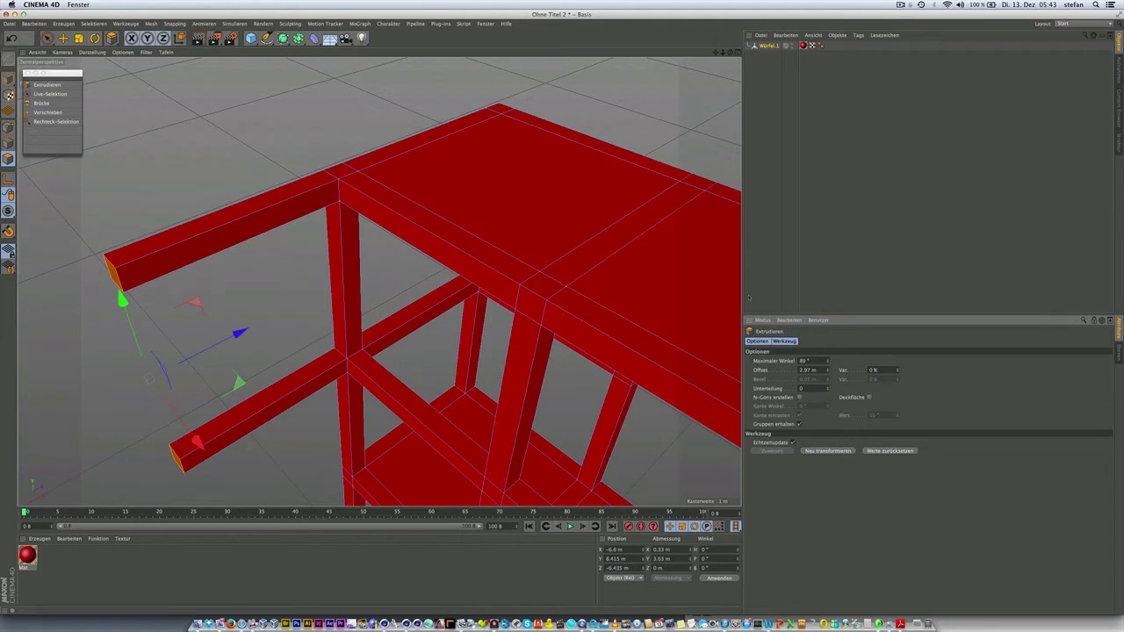
{"action": "left_click", "coordinate": [767, 77]}
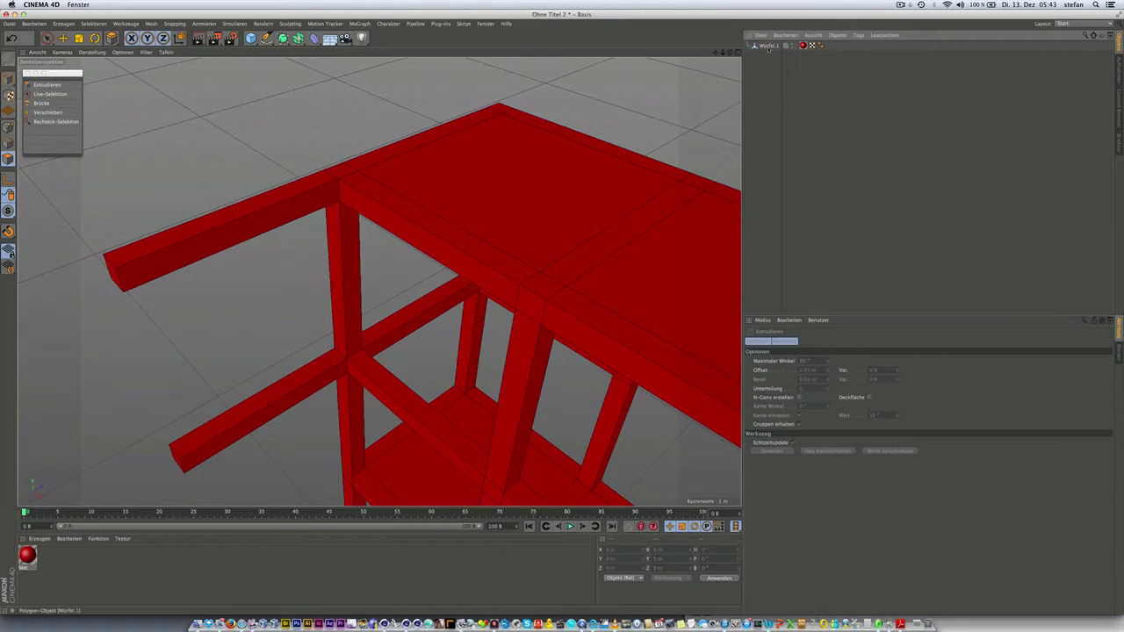
{"action": "left_click", "coordinate": [768, 45]}
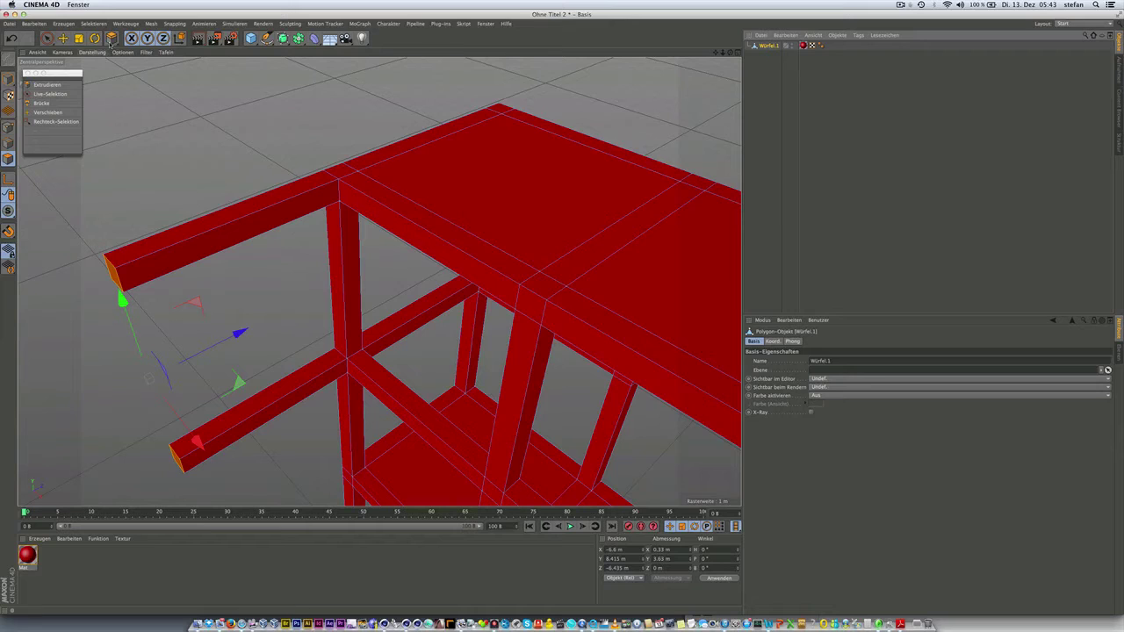
{"action": "key", "text": "d"}
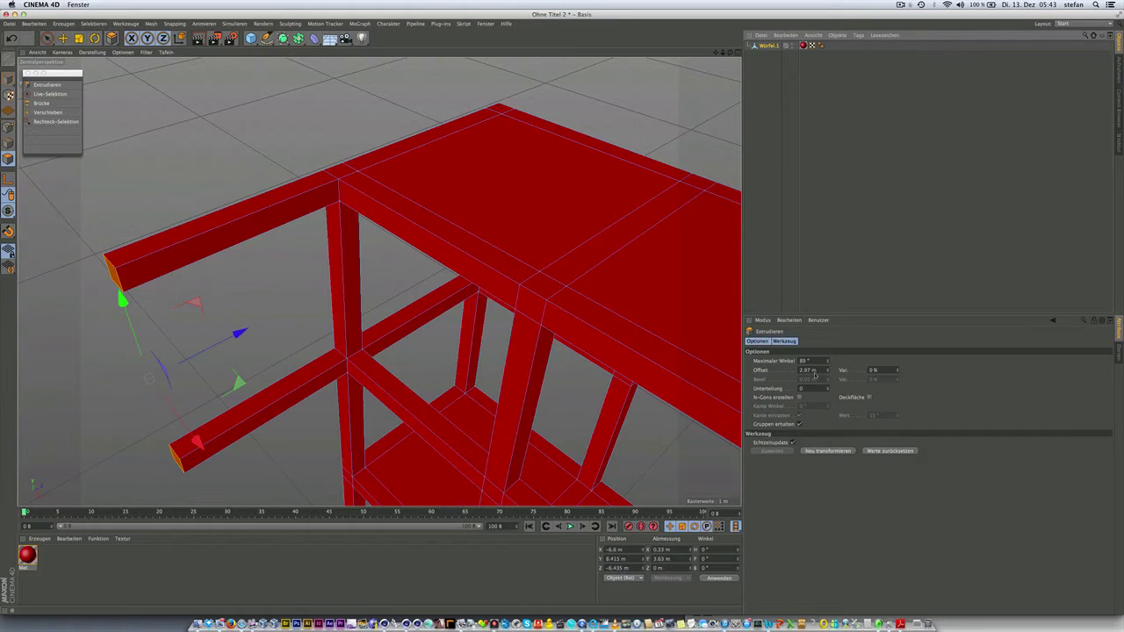
{"action": "left_click", "coordinate": [808, 370]}
{"action": "key", "text": "BackSpace"}
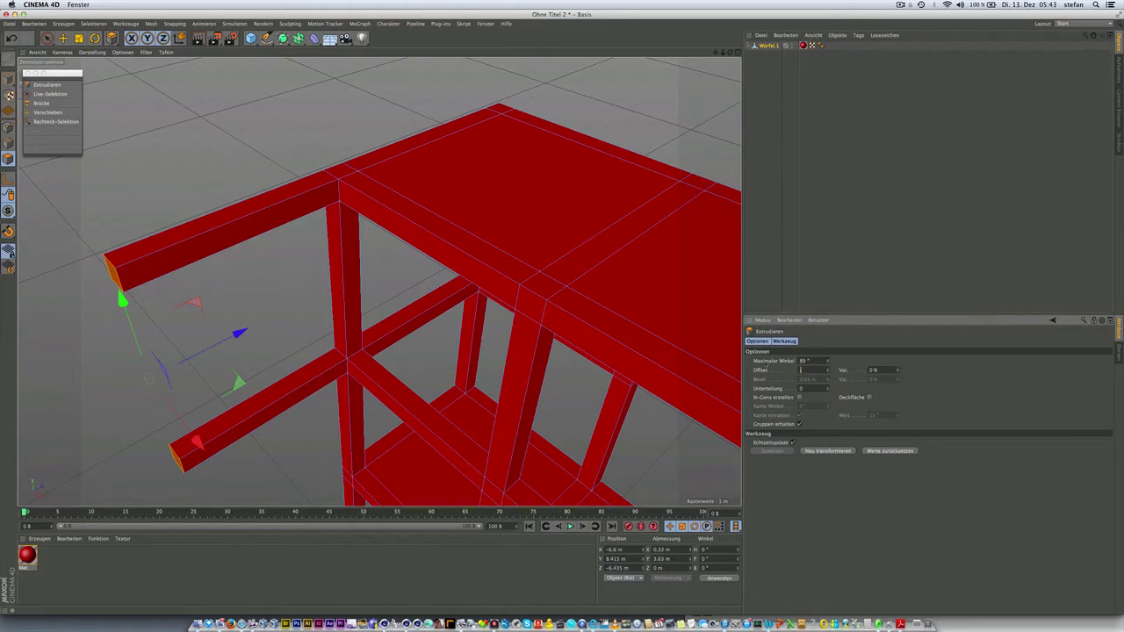
{"action": "type", "text": ".33"}
{"action": "key", "text": "Return"}
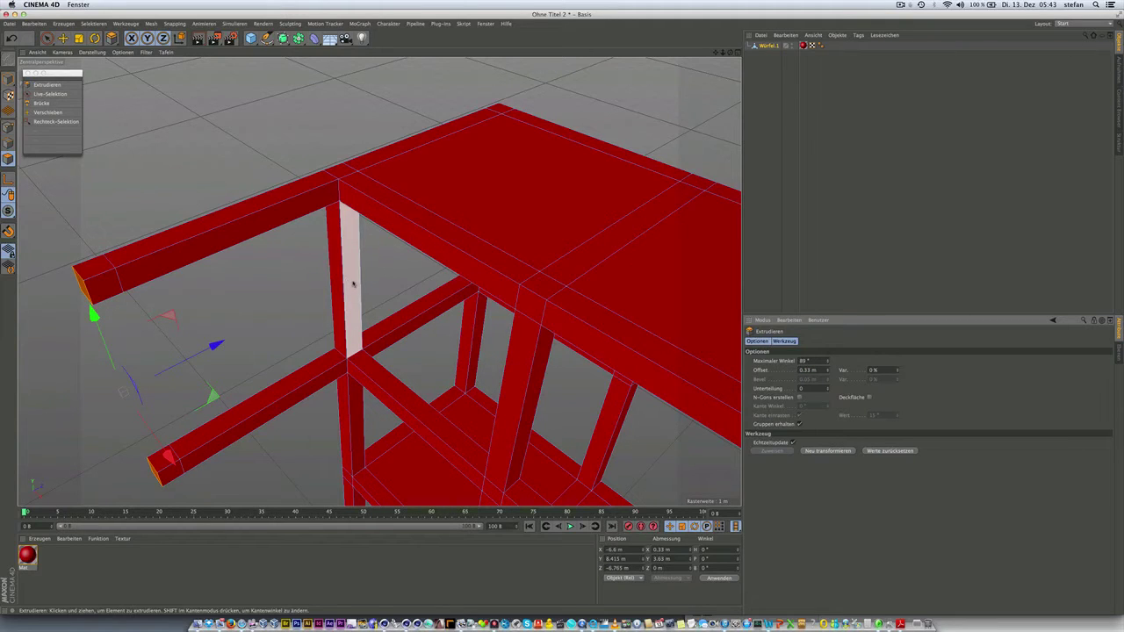
Orbit and zoom around the red frame to inspect the new beams.
{"action": "left_click", "coordinate": [354, 284]}
{"action": "mouse_move", "coordinate": [336, 228]}
{"action": "left_mouse_down", "text": "alt"}
{"action": "mouse_move", "coordinate": [376, 288]}
{"action": "mouse_move", "coordinate": [406, 282]}
{"action": "left_mouse_up", "text": "alt"}
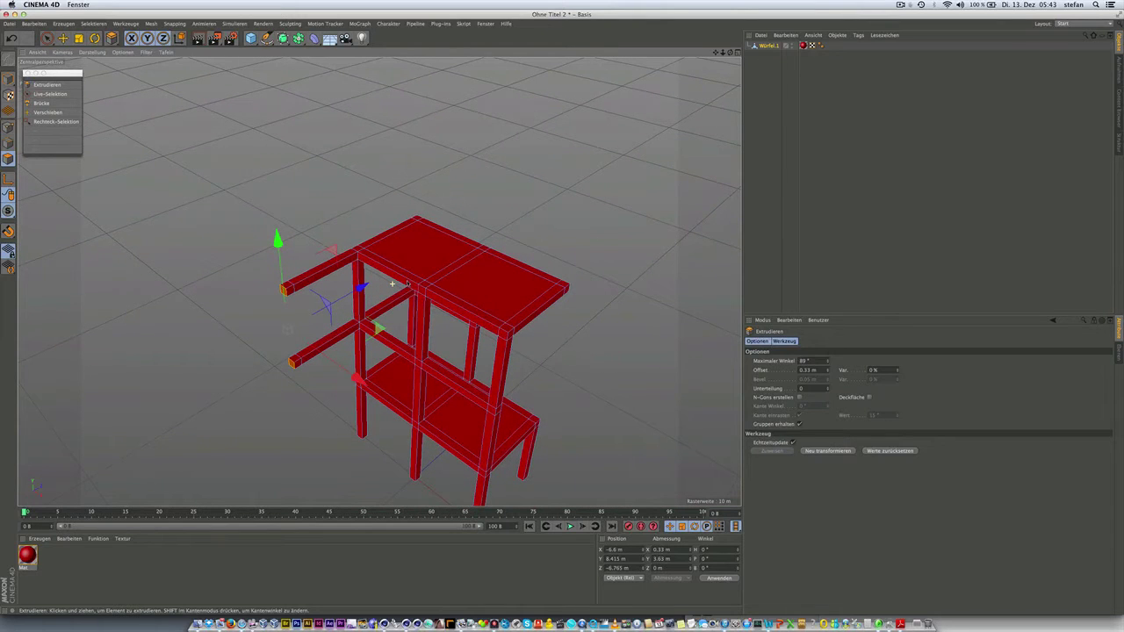
{"action": "left_click_drag", "start_coordinate": [392, 284], "coordinate": [562, 283], "text": "alt"}
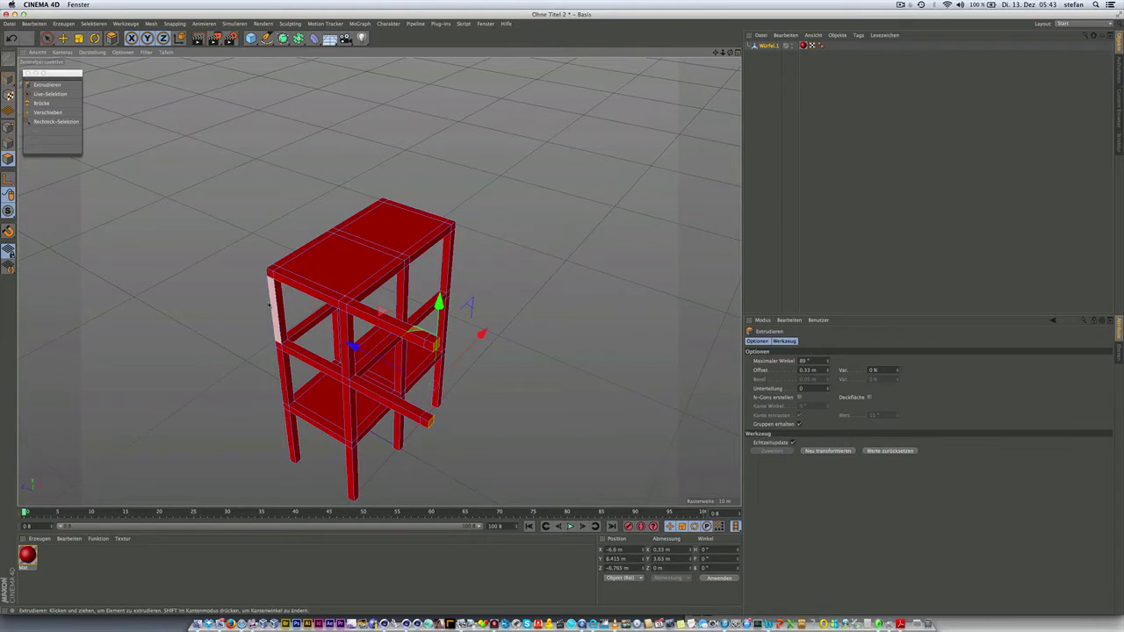
{"action": "scroll", "coordinate": [268, 305], "scroll_direction": "up", "scroll_amount": 2}
{"action": "scroll", "coordinate": [268, 305], "scroll_direction": "up", "scroll_amount": 2}
{"action": "scroll", "coordinate": [270, 304], "scroll_direction": "up", "scroll_amount": 2}
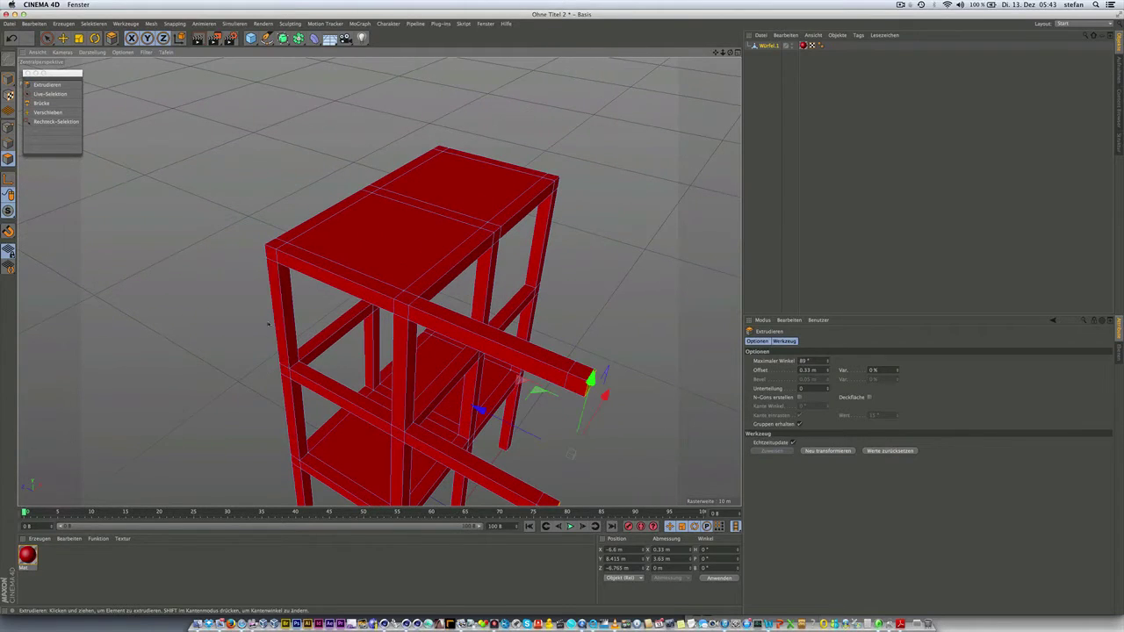
{"action": "scroll", "coordinate": [279, 366], "scroll_direction": "up", "scroll_amount": 1}
{"action": "scroll", "coordinate": [279, 366], "scroll_direction": "up", "scroll_amount": 4}
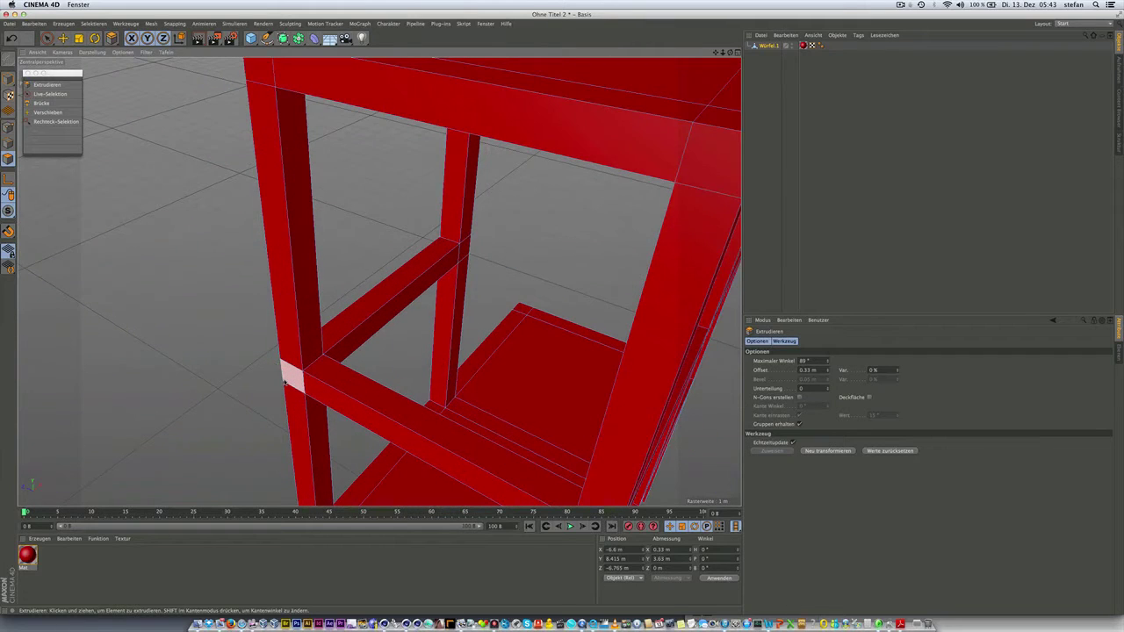
{"action": "scroll", "coordinate": [377, 281], "scroll_direction": "down", "scroll_amount": 2}
{"action": "scroll", "coordinate": [376, 281], "scroll_direction": "down", "scroll_amount": 1}
{"action": "scroll", "coordinate": [292, 428], "scroll_direction": "down", "scroll_amount": 1}
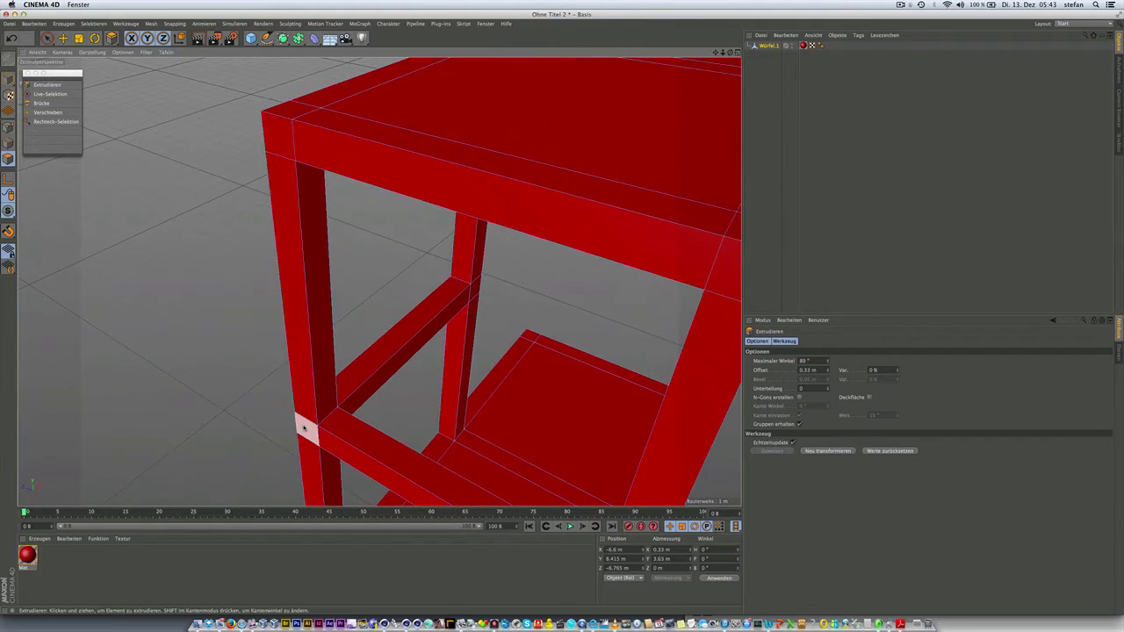
Select the left post's crossbar-junction face plus its top corner face, keeping Extrude active.
{"action": "left_click", "coordinate": [298, 427]}
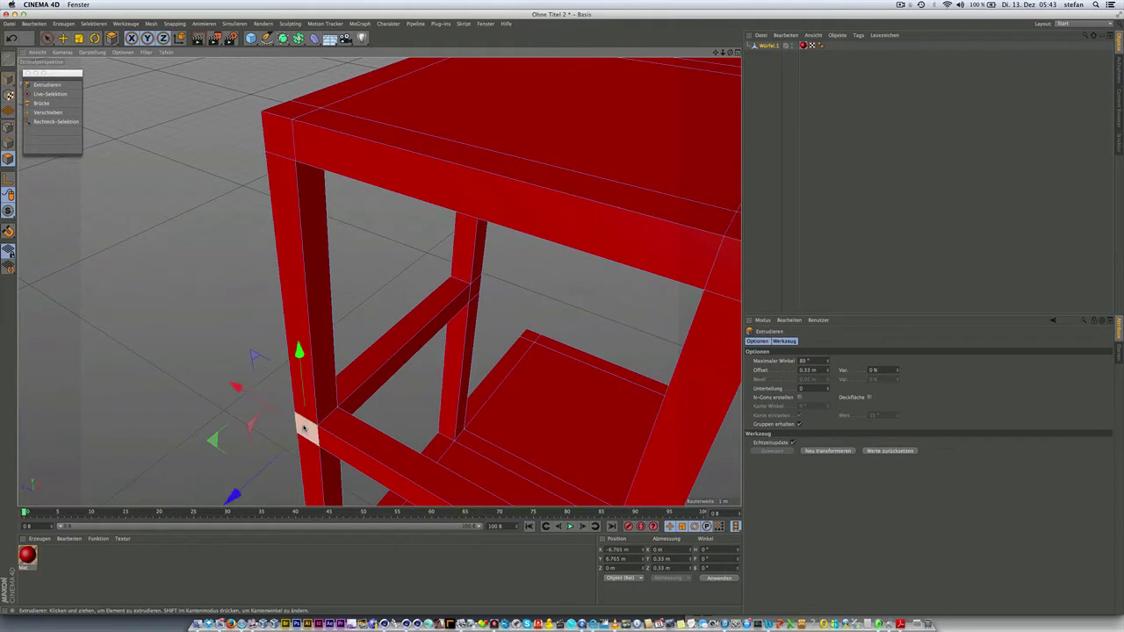
{"action": "left_click", "coordinate": [275, 143], "text": "shift"}
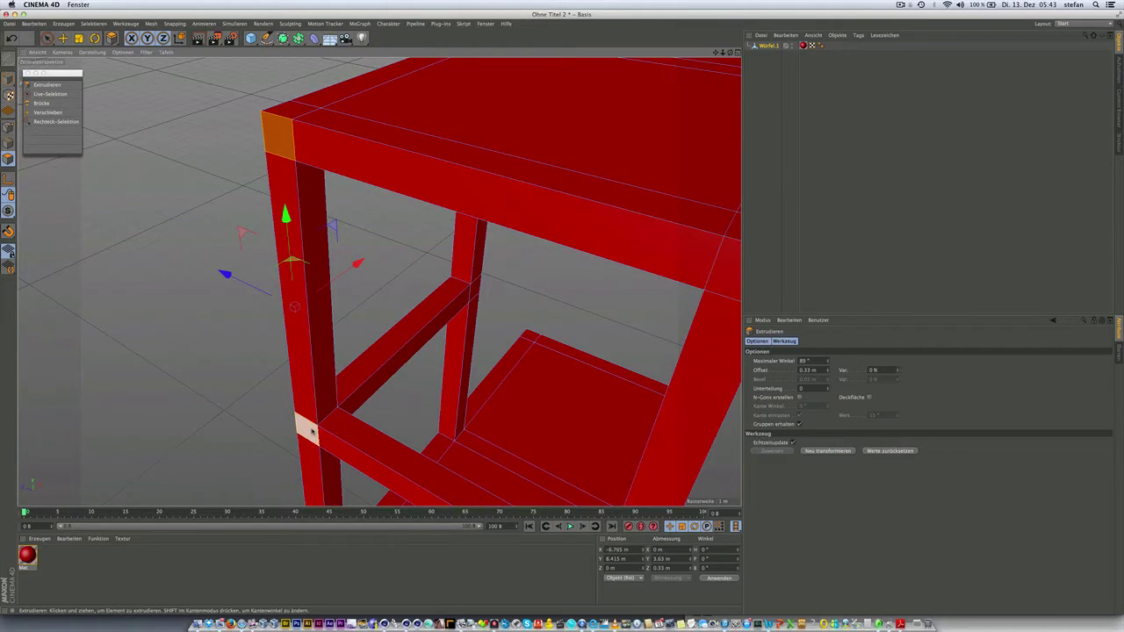
{"action": "left_click", "coordinate": [311, 428]}
{"action": "left_click", "coordinate": [253, 444]}
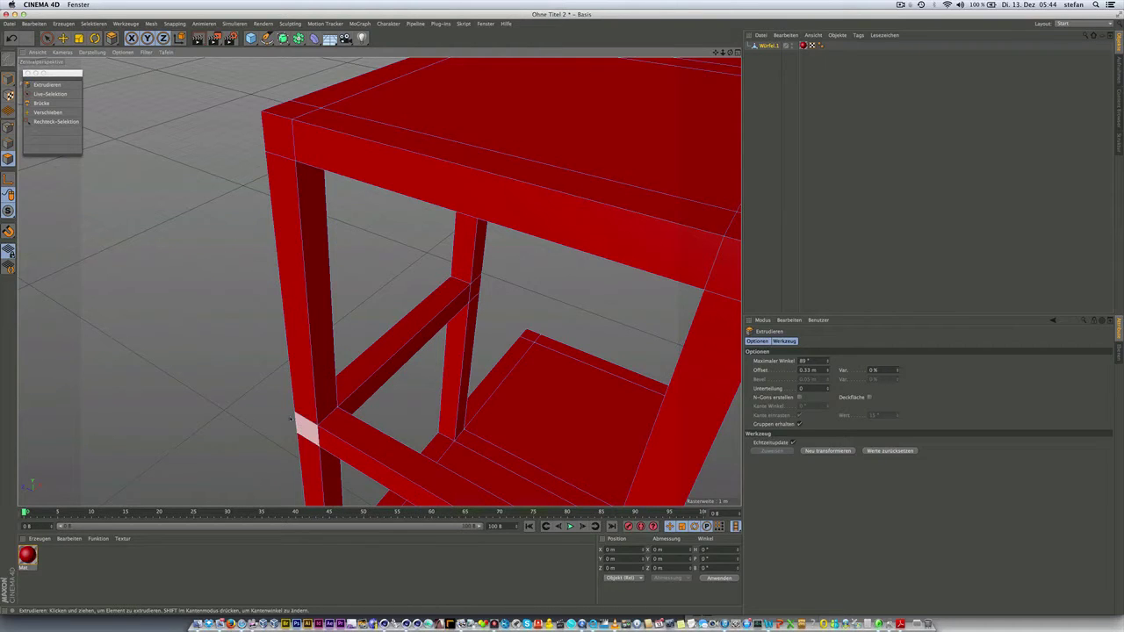
{"action": "left_click", "coordinate": [112, 38]}
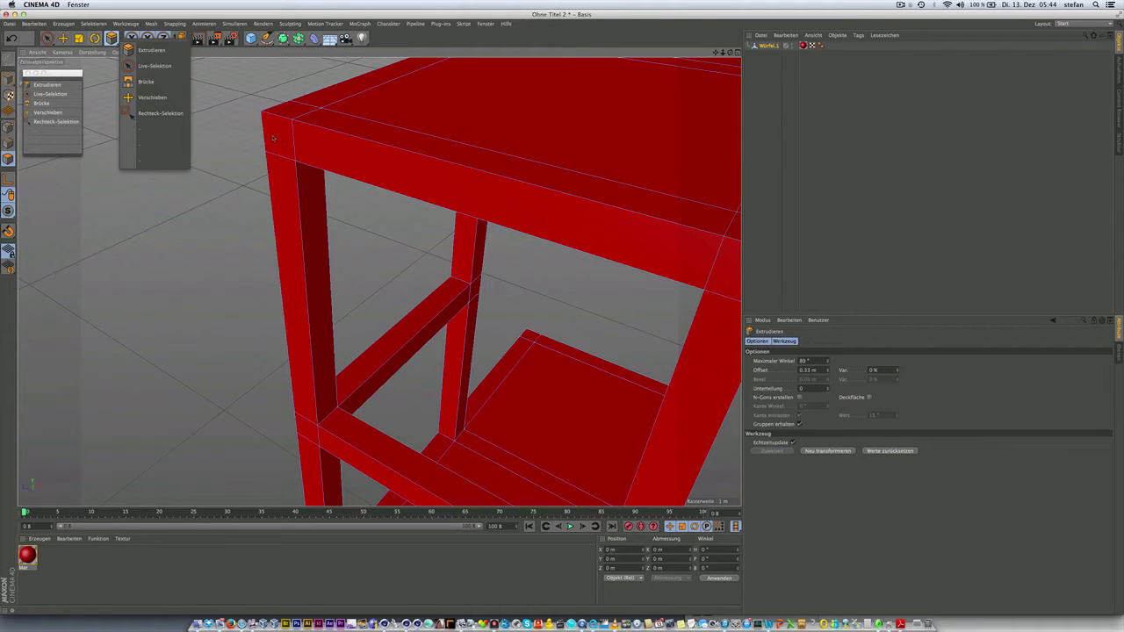
{"action": "left_click", "coordinate": [324, 473]}
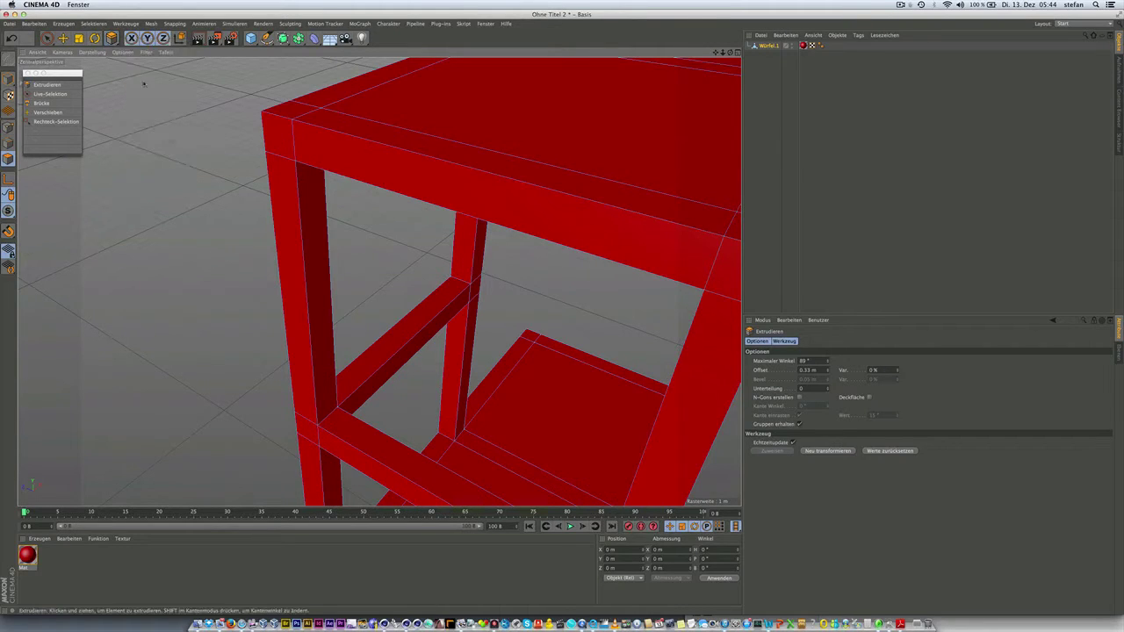
{"action": "left_click", "coordinate": [305, 429]}
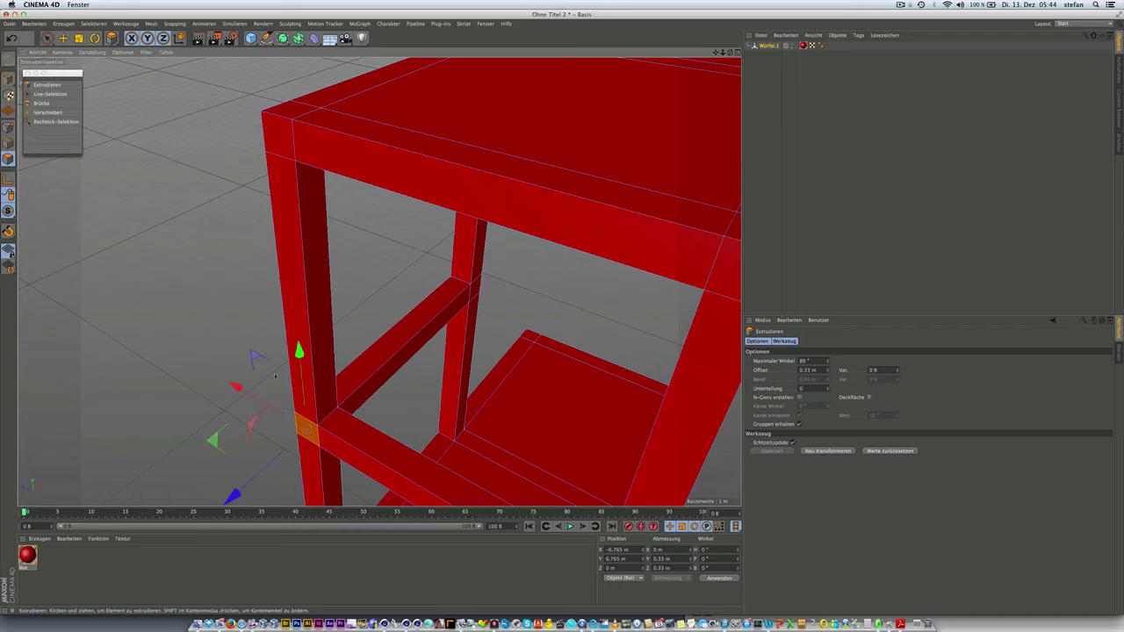
{"action": "left_click", "coordinate": [278, 145], "text": "shift"}
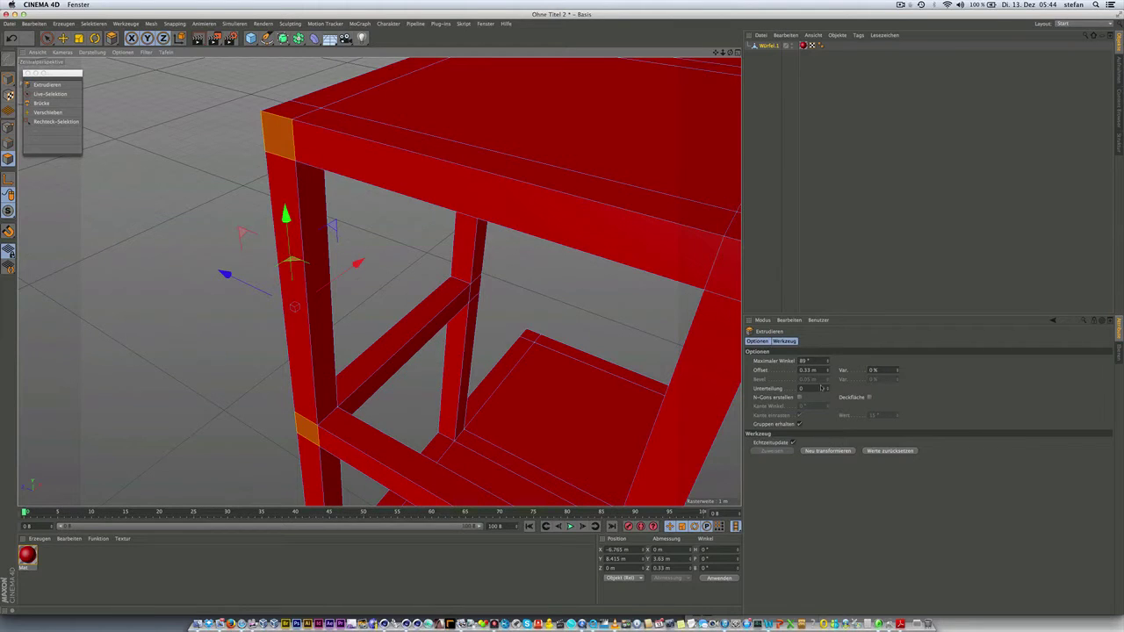
Extrude the left post's two selected faces 2.97 m into long beams.
{"action": "left_click_drag", "start_coordinate": [824, 369], "coordinate": [262, 282]}
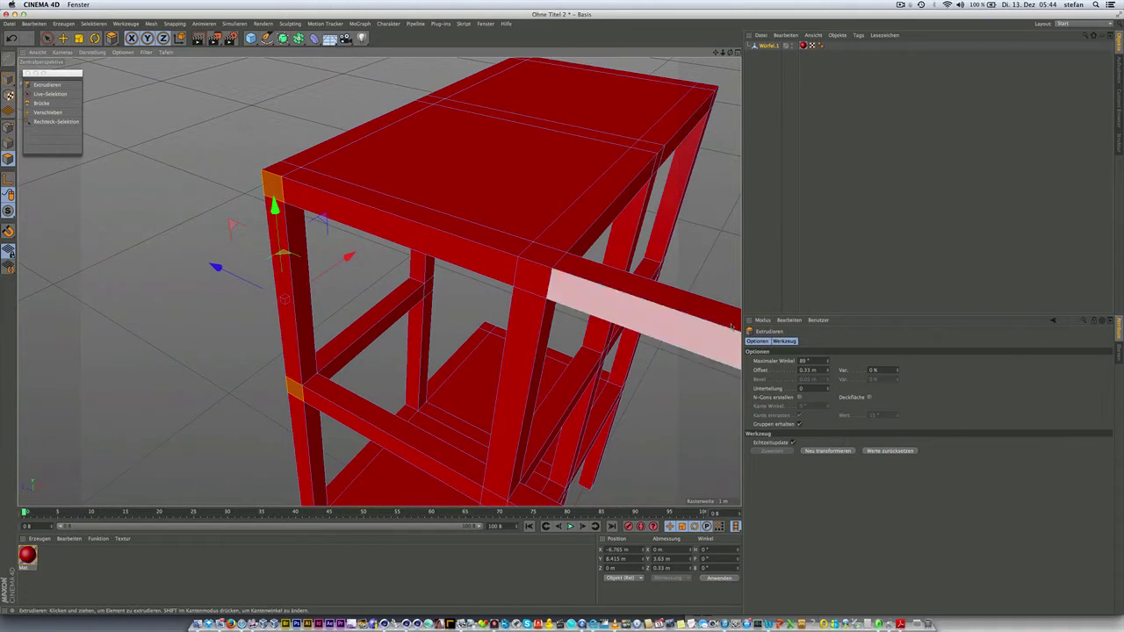
{"action": "left_click_drag", "start_coordinate": [821, 370], "coordinate": [785, 370]}
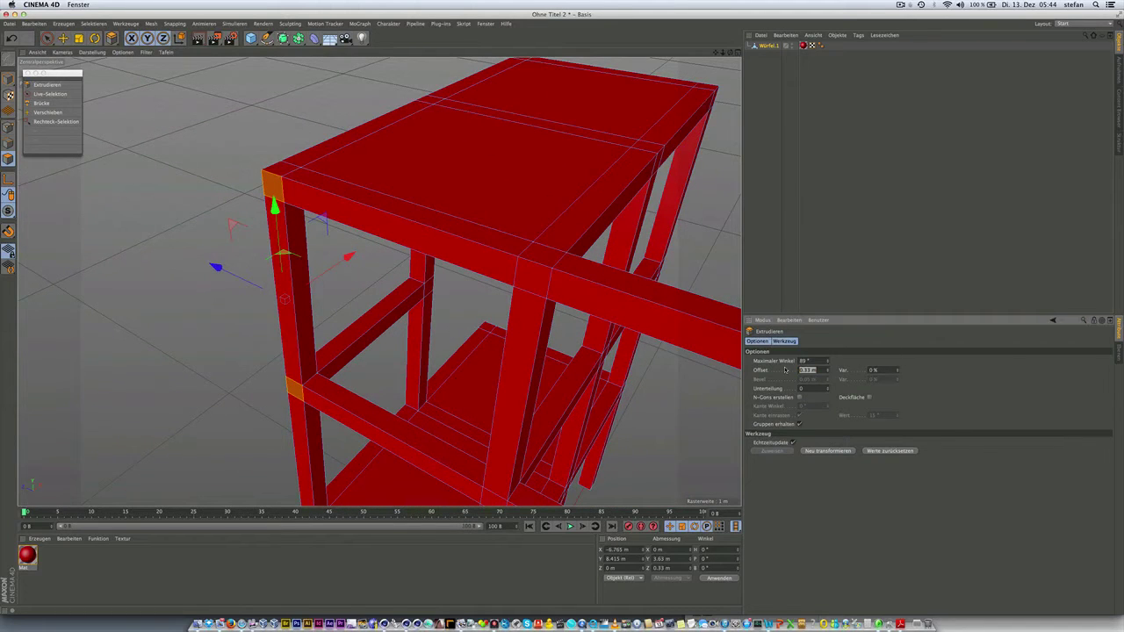
{"action": "type", "text": "1"}
{"action": "key", "text": "Return"}
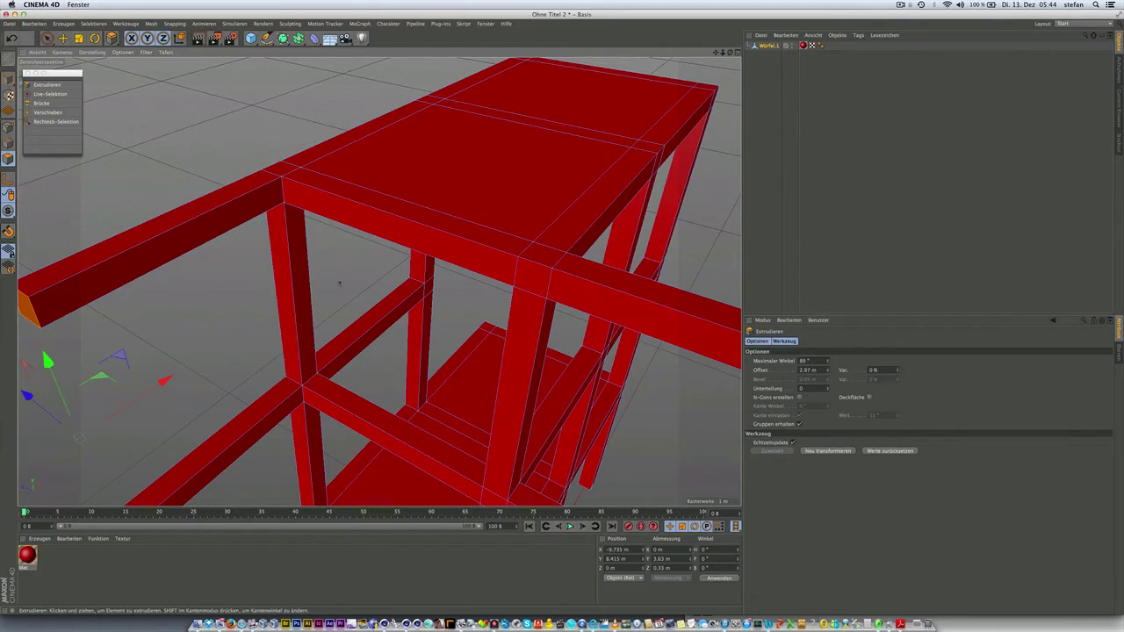
Select two joint faces on the inner post for the next extrusion.
{"action": "scroll", "coordinate": [325, 268], "scroll_direction": "down", "scroll_amount": 3}
{"action": "scroll", "coordinate": [311, 255], "scroll_direction": "down", "scroll_amount": 2}
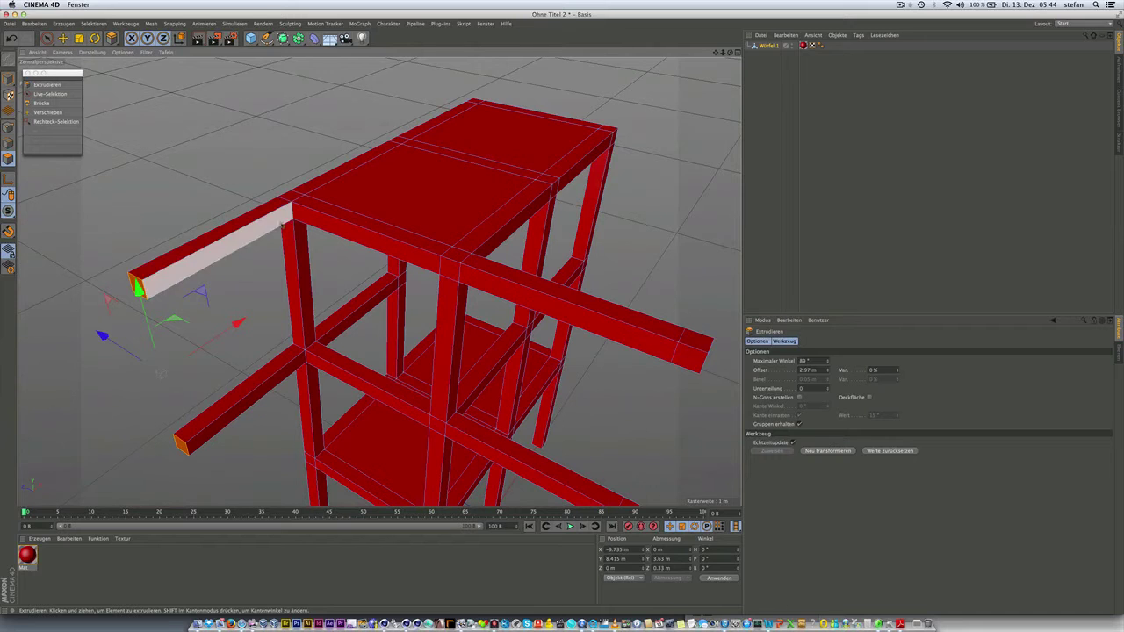
{"action": "mouse_move", "coordinate": [235, 232]}
{"action": "left_mouse_down", "text": "alt"}
{"action": "mouse_move", "coordinate": [410, 219]}
{"action": "mouse_move", "coordinate": [387, 198]}
{"action": "left_mouse_up", "text": "alt"}
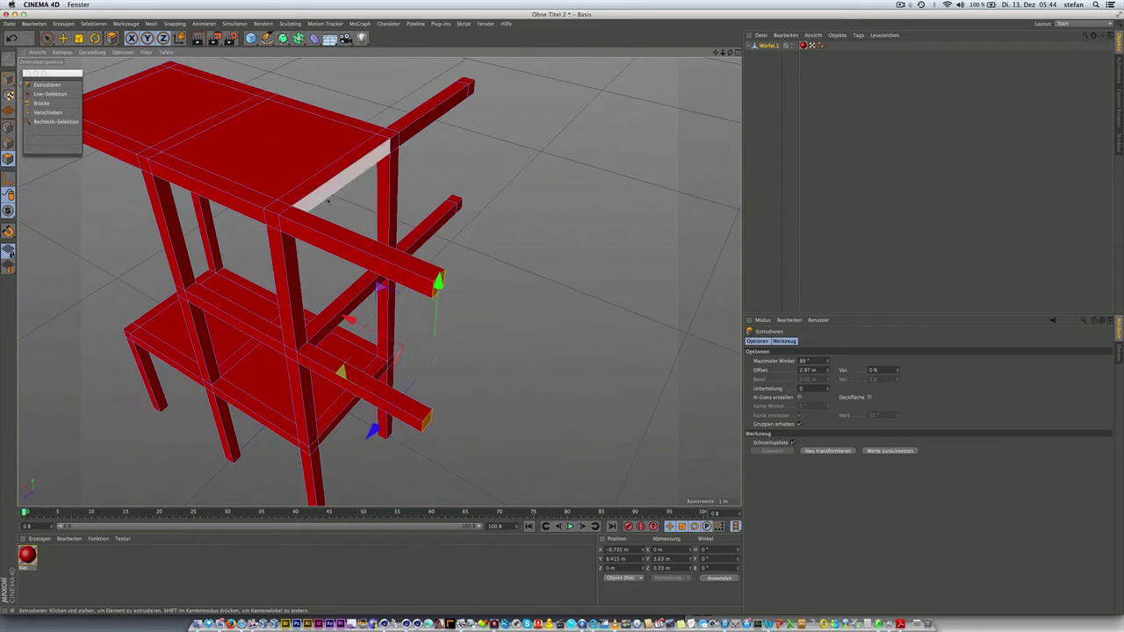
{"action": "scroll", "coordinate": [280, 225], "scroll_direction": "up", "scroll_amount": 3}
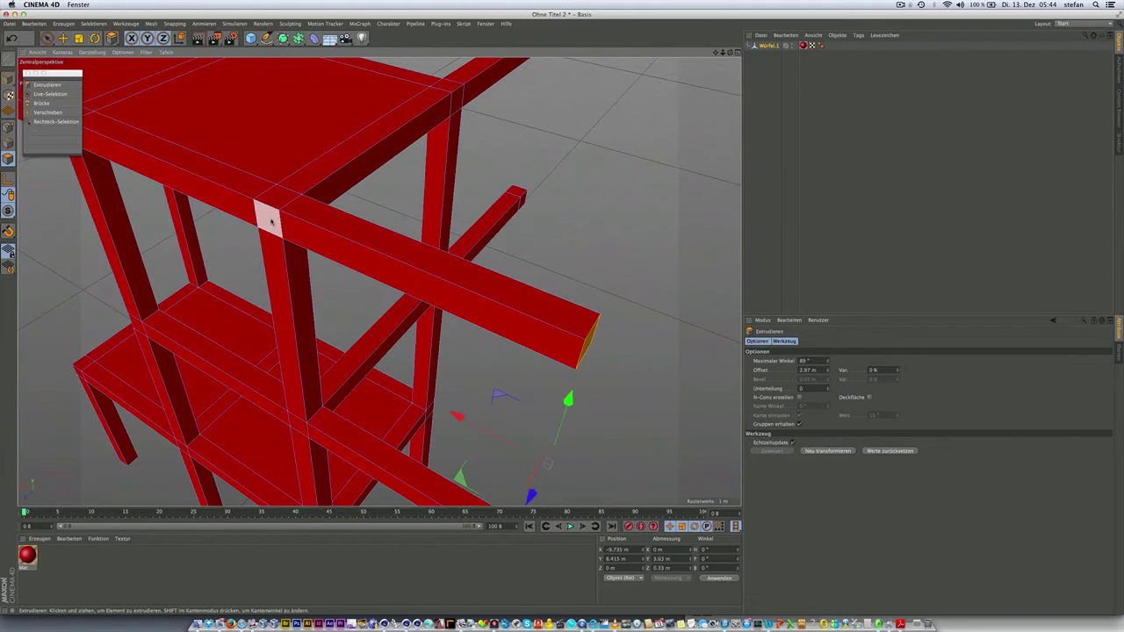
{"action": "left_click", "coordinate": [279, 225]}
{"action": "left_click", "coordinate": [299, 424], "text": "shift"}
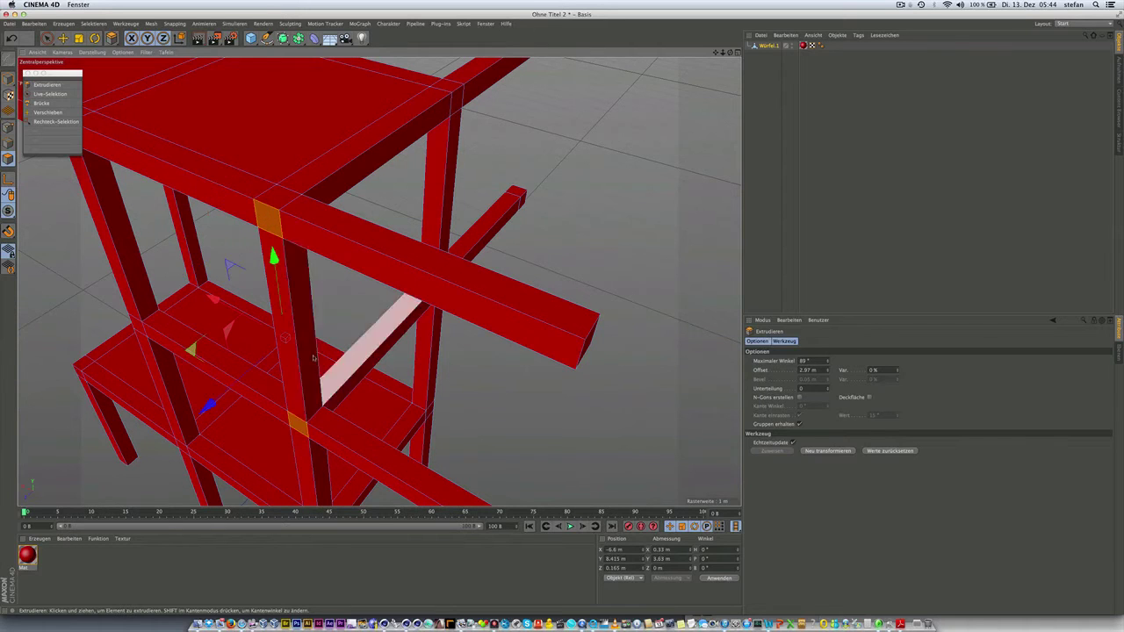
{"action": "scroll", "coordinate": [298, 424], "scroll_direction": "down", "scroll_amount": 3}
{"action": "mouse_move", "coordinate": [298, 424]}
{"action": "left_mouse_down", "text": "alt"}
{"action": "mouse_move", "coordinate": [286, 321]}
{"action": "mouse_move", "coordinate": [317, 303]}
{"action": "left_mouse_up", "text": "alt"}
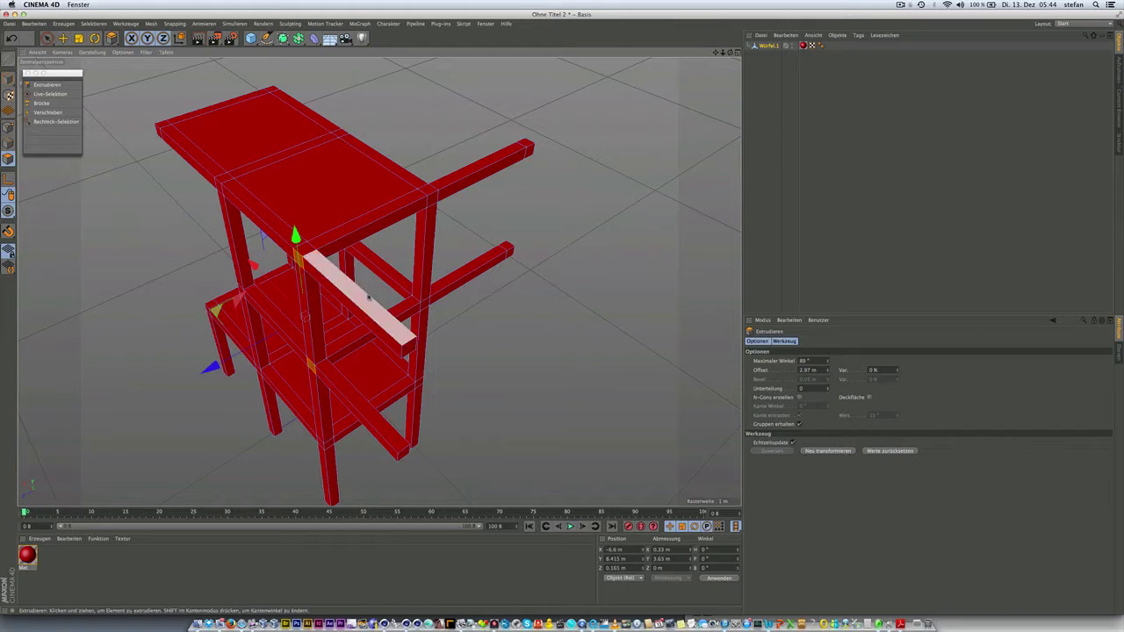
{"action": "scroll", "coordinate": [215, 368], "scroll_direction": "up", "scroll_amount": 2}
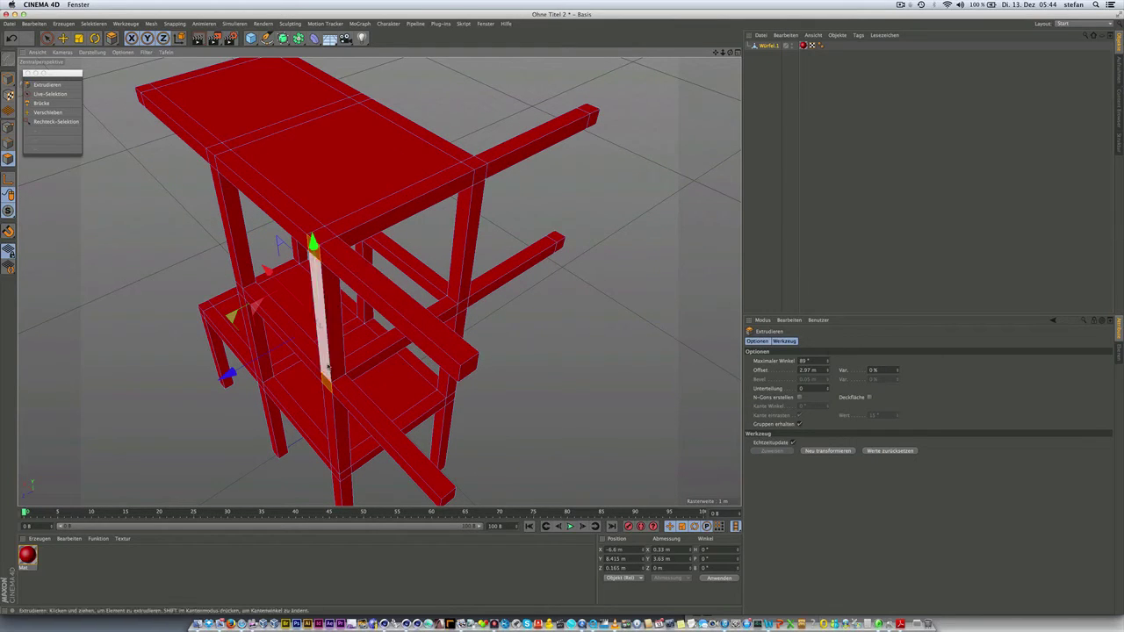
Extrude the two selected end faces with a 2.97 m offset into long beams past the stool.
{"action": "left_click", "coordinate": [828, 451]}
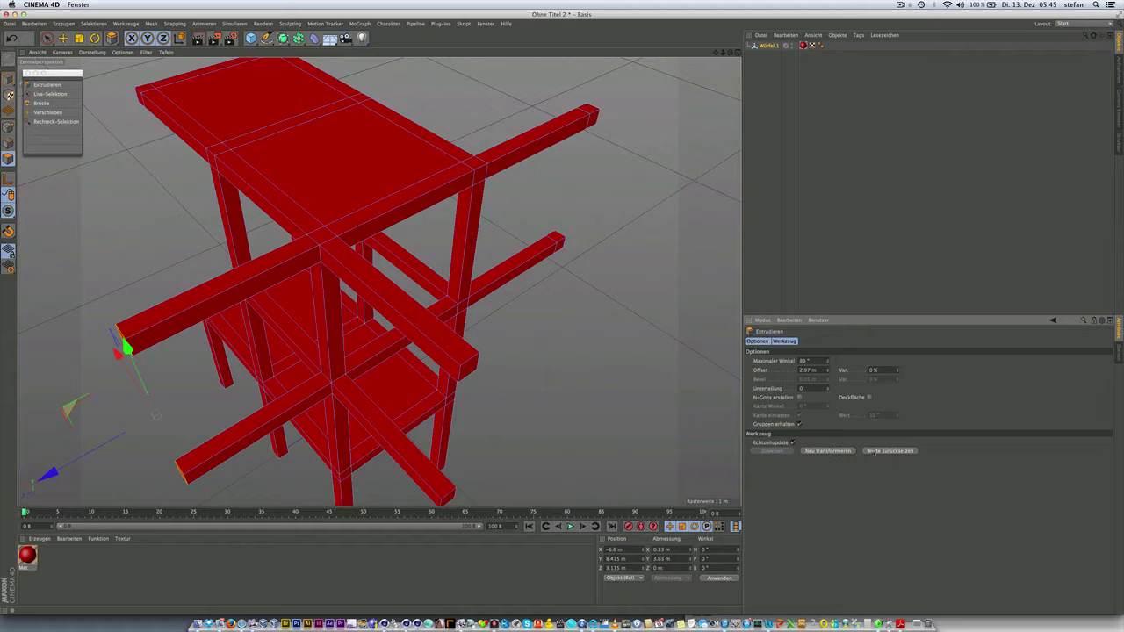
{"action": "left_click", "coordinate": [887, 451]}
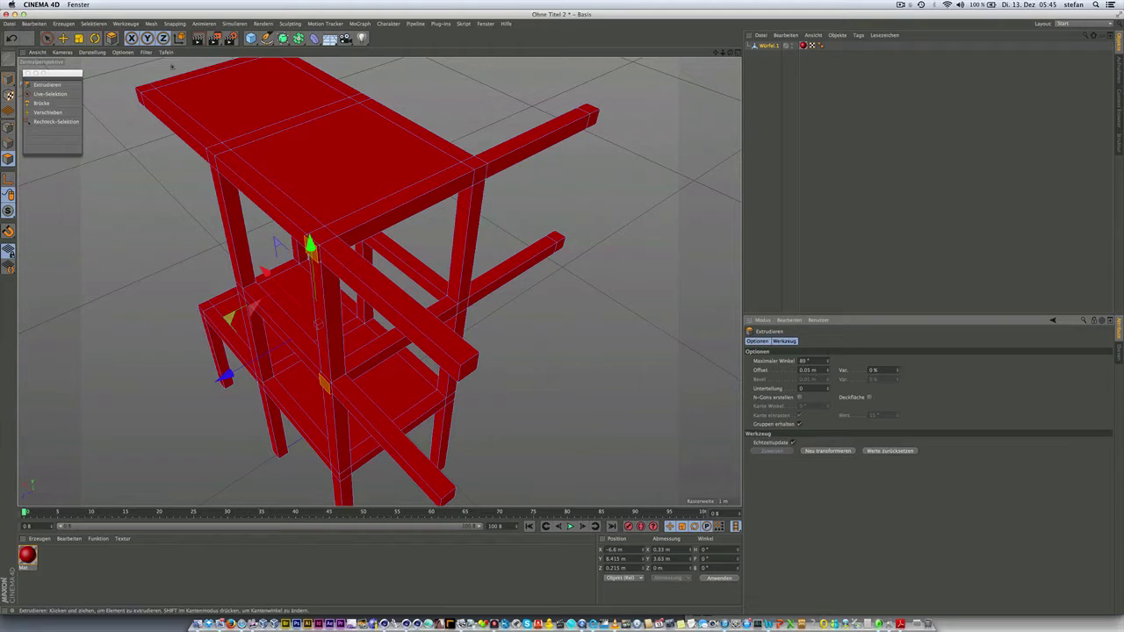
{"action": "left_click", "coordinate": [12, 38]}
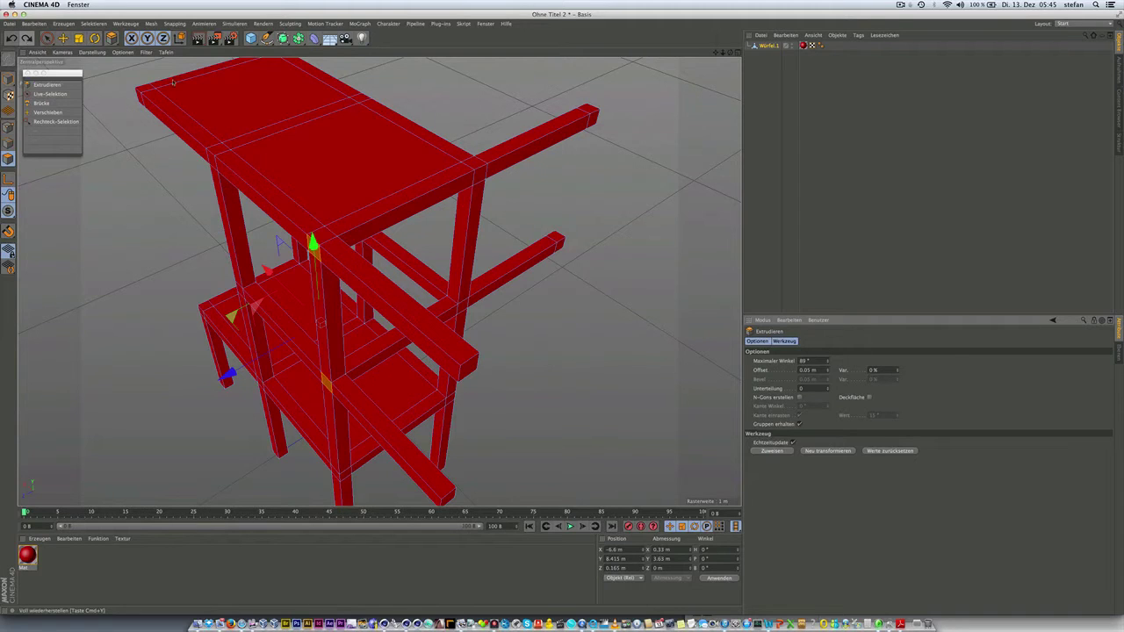
{"action": "double_click", "coordinate": [812, 370]}
{"action": "type", "text": "4"}
{"action": "key", "text": "Return"}
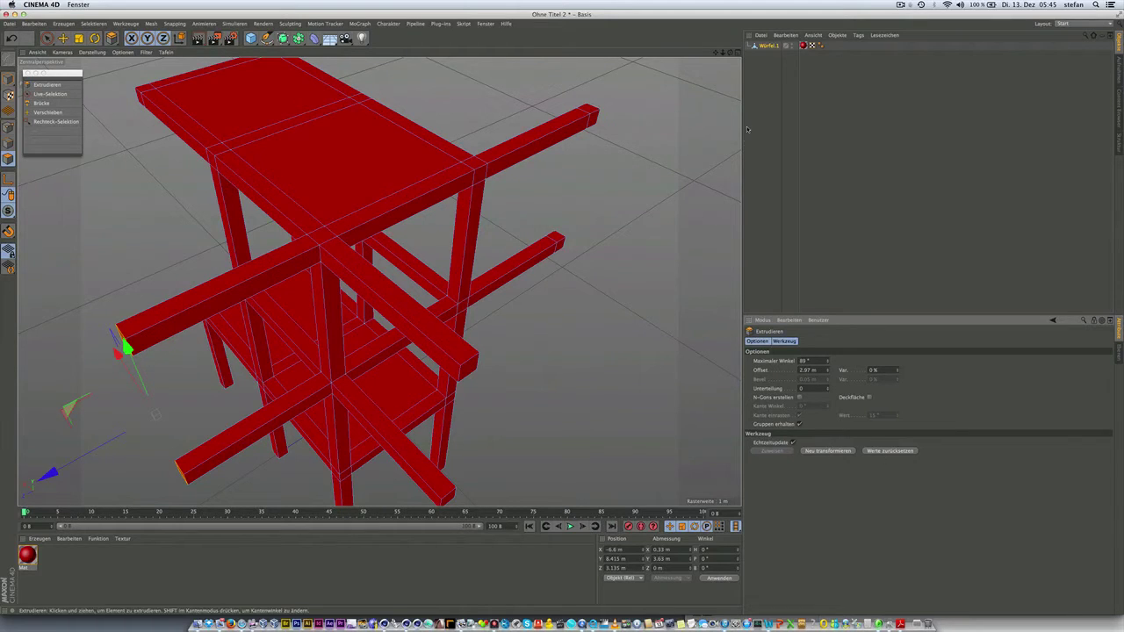
Reselect Würfel.1 and extrude the beam ends a further 0.33 m.
{"action": "left_click", "coordinate": [761, 81]}
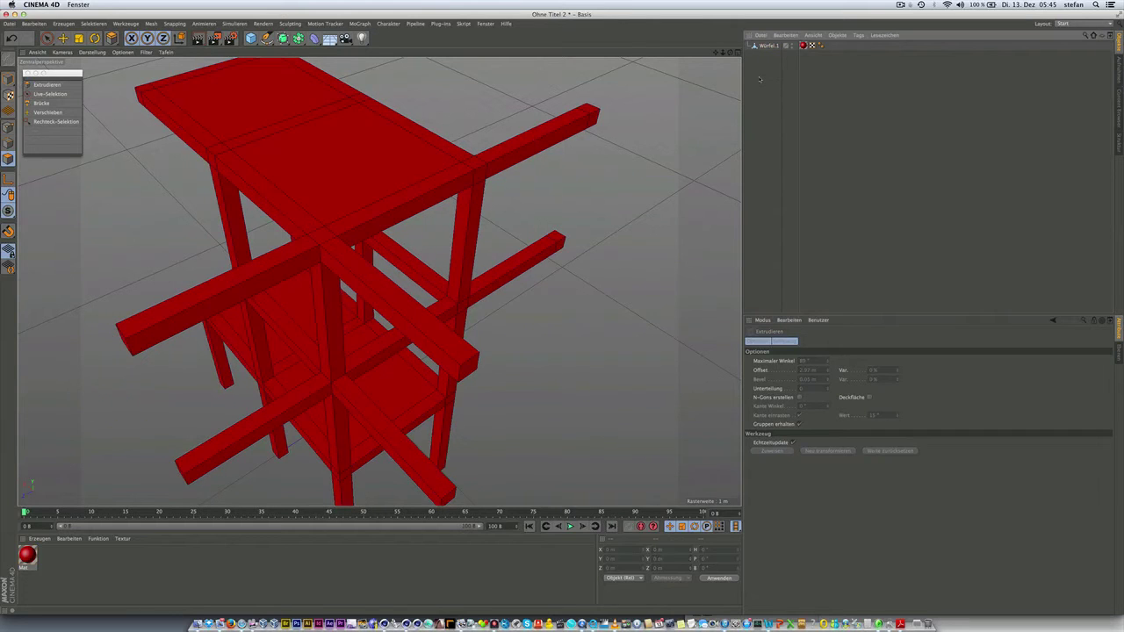
{"action": "left_click", "coordinate": [768, 45]}
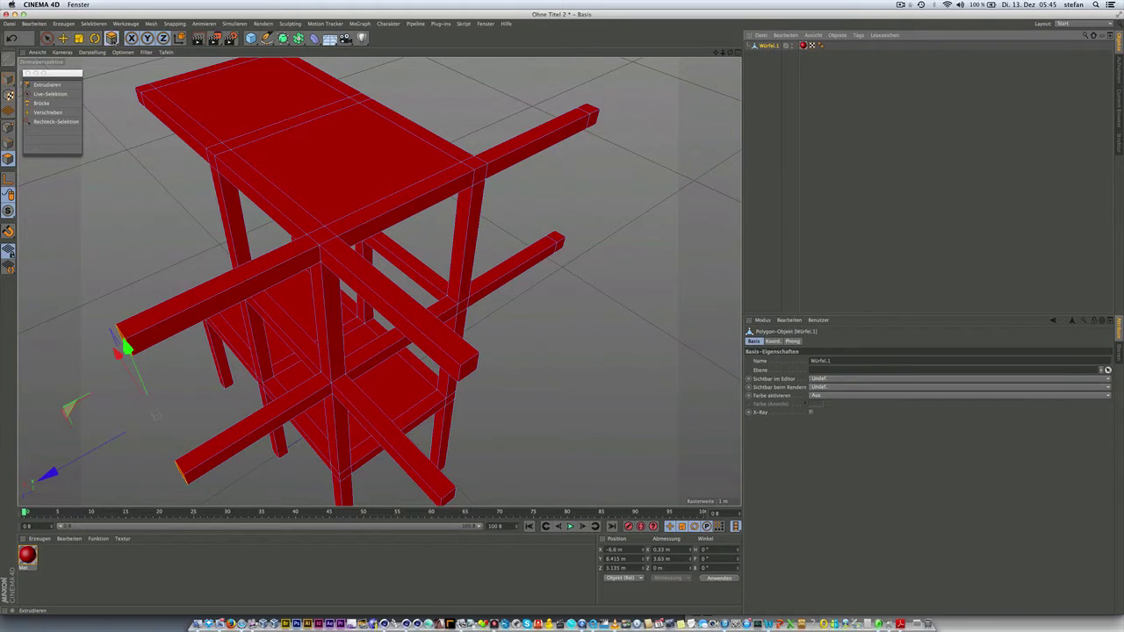
{"action": "left_click", "coordinate": [39, 84]}
{"action": "left_click", "coordinate": [819, 370]}
{"action": "type", "text": ".33"}
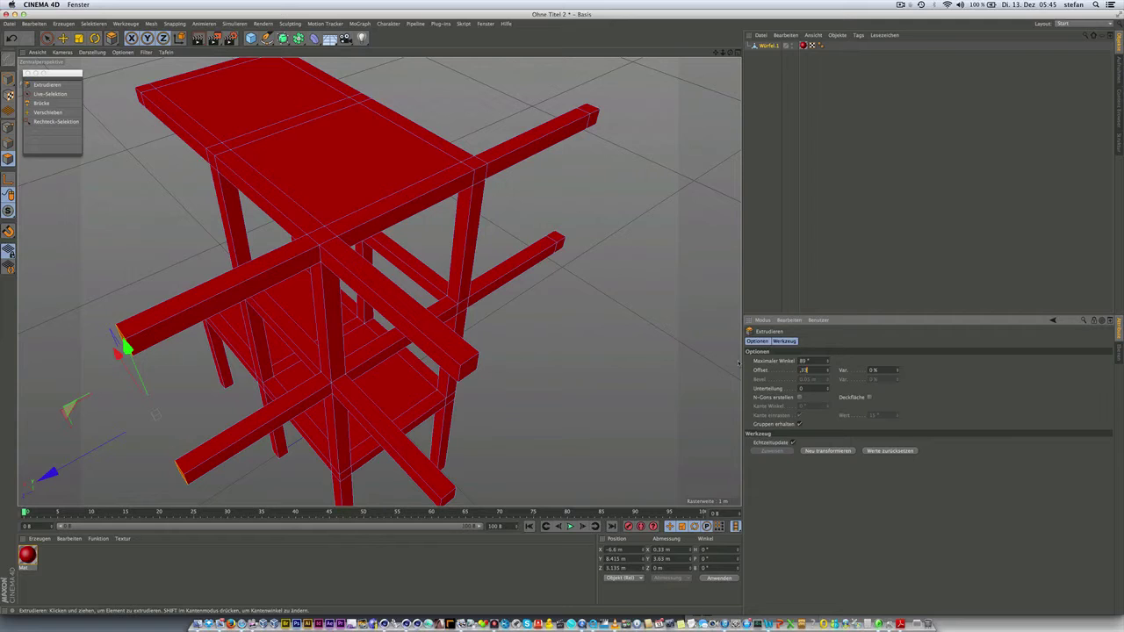
{"action": "key", "text": "Return"}
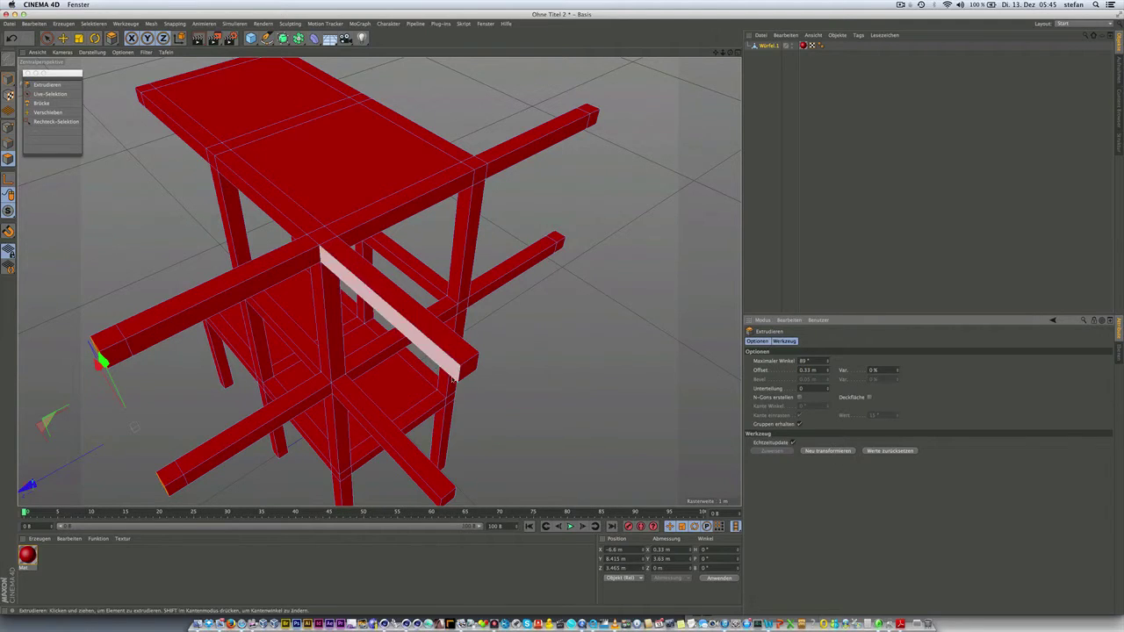
Select the end faces of the diagonal beam and the lower beam.
{"action": "left_click", "coordinate": [467, 367]}
{"action": "left_click_drag", "start_coordinate": [480, 471], "coordinate": [466, 457], "text": "alt"}
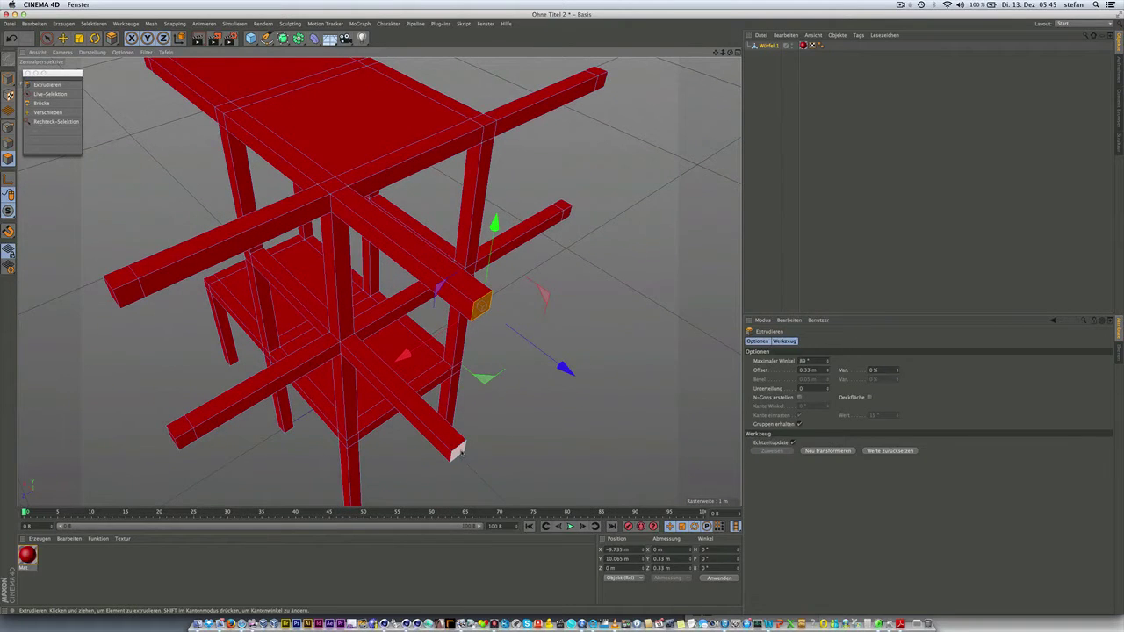
{"action": "left_click", "coordinate": [458, 452], "text": "shift"}
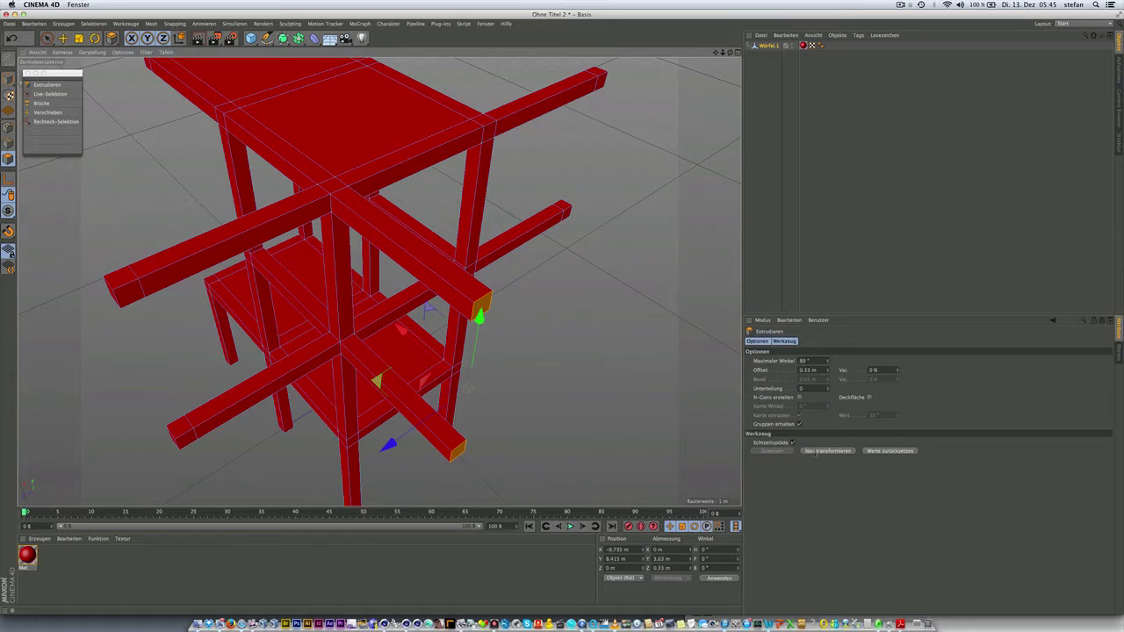
{"action": "scroll", "coordinate": [500, 323], "scroll_direction": "down", "scroll_amount": 3}
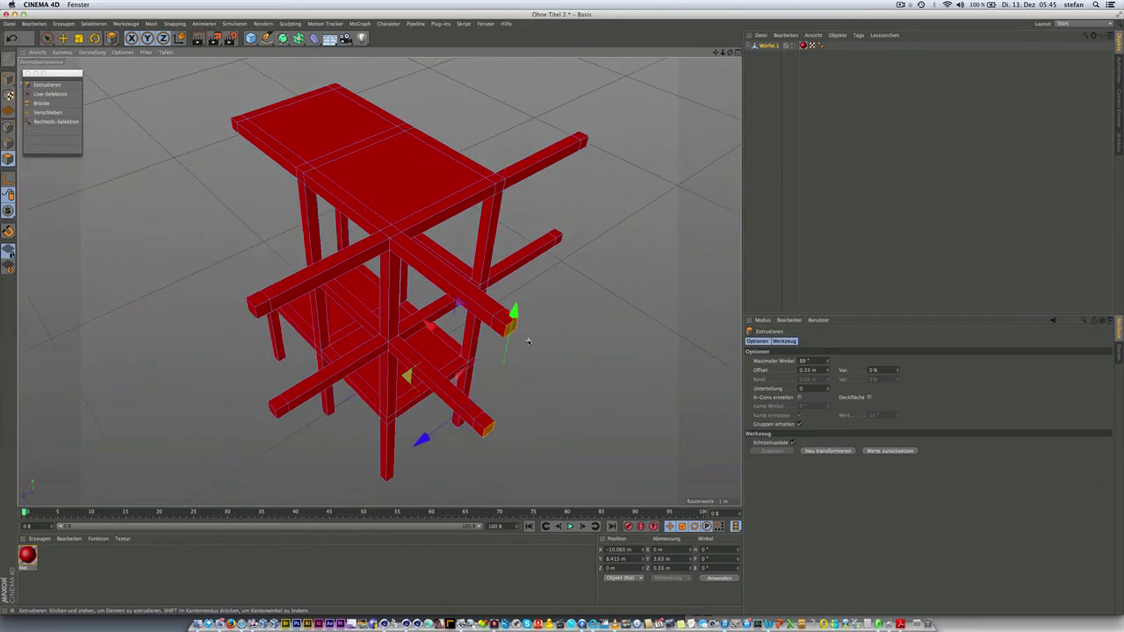
{"action": "mouse_move", "coordinate": [441, 279]}
{"action": "left_mouse_down", "text": "alt"}
{"action": "mouse_move", "coordinate": [386, 181]}
{"action": "mouse_move", "coordinate": [574, 220]}
{"action": "mouse_move", "coordinate": [470, 240]}
{"action": "mouse_move", "coordinate": [415, 279]}
{"action": "mouse_move", "coordinate": [612, 325]}
{"action": "left_mouse_up", "text": "alt"}
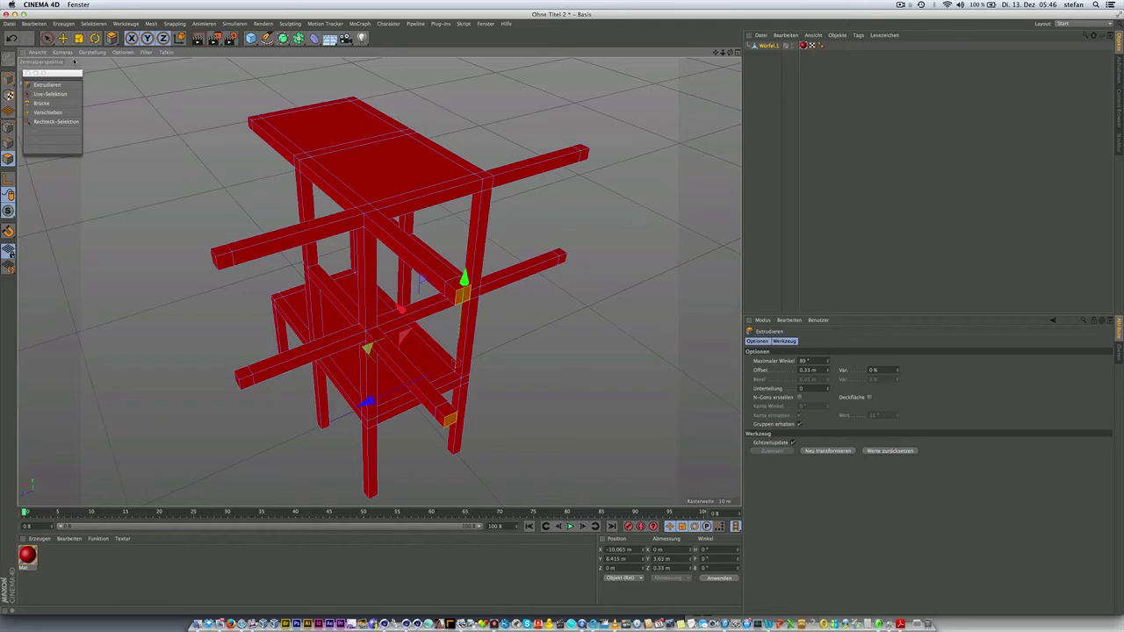
With Live Selection, select the end faces of the lower-left and left beams.
{"action": "left_click", "coordinate": [111, 39]}
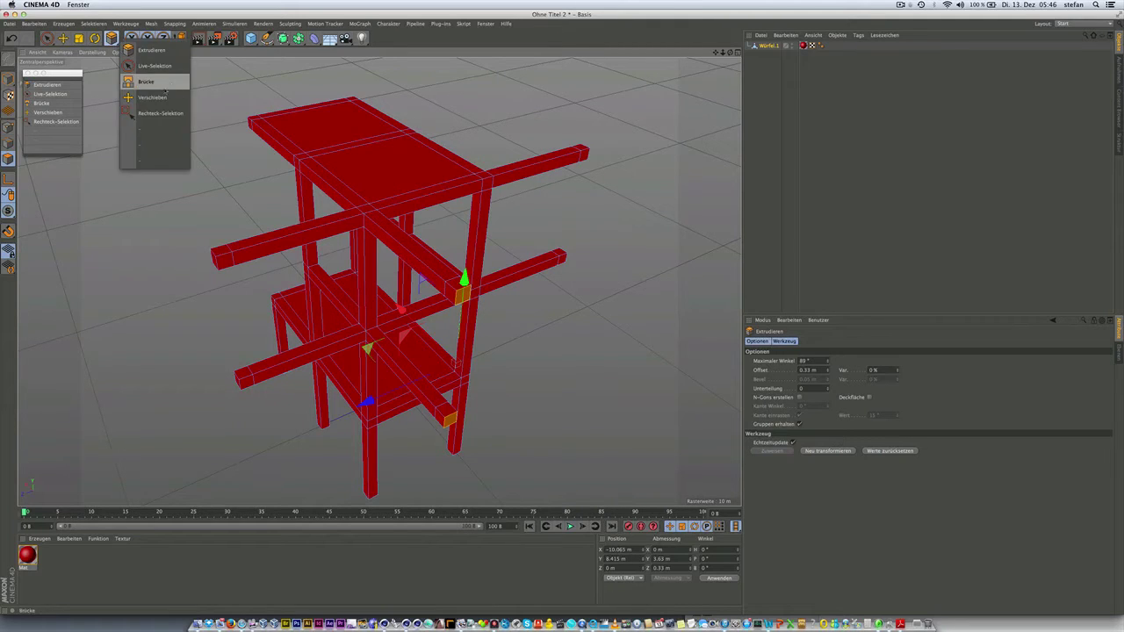
{"action": "left_click", "coordinate": [155, 66]}
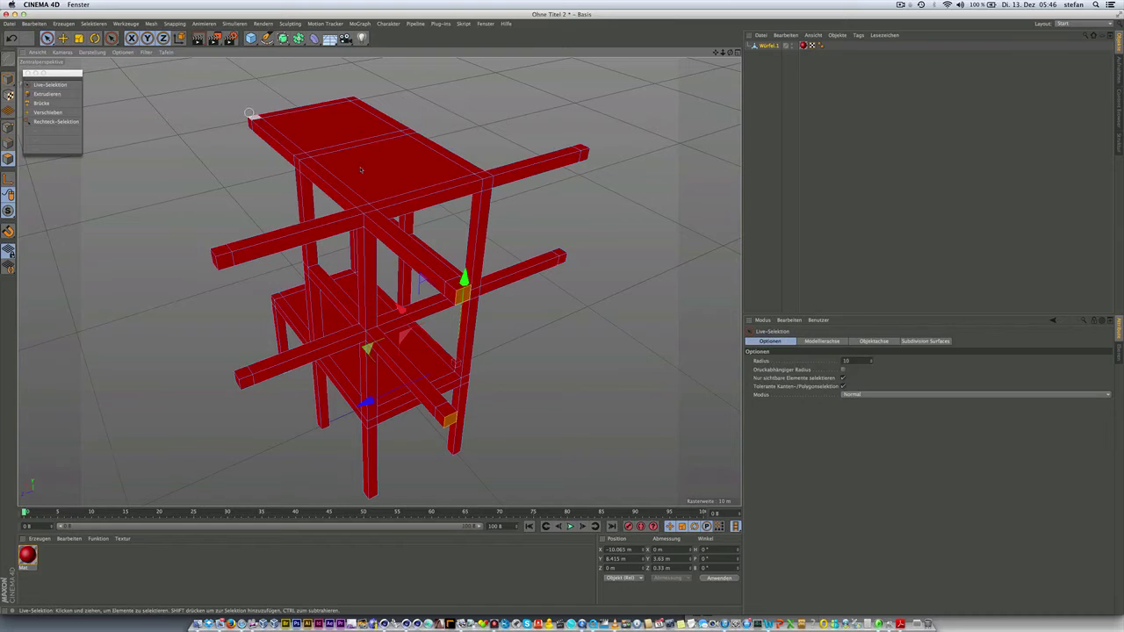
{"action": "scroll", "coordinate": [236, 300], "scroll_direction": "up", "scroll_amount": 2}
{"action": "scroll", "coordinate": [236, 301], "scroll_direction": "up", "scroll_amount": 2}
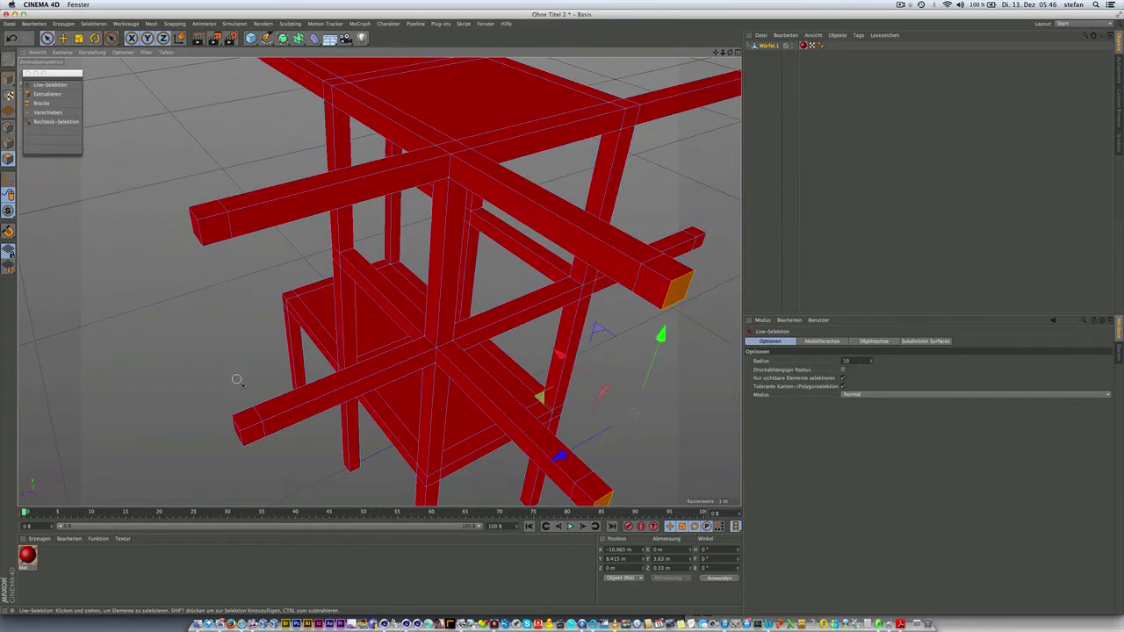
{"action": "left_click", "coordinate": [247, 419]}
{"action": "mouse_move", "coordinate": [230, 249]}
{"action": "left_mouse_down", "text": "alt"}
{"action": "mouse_move", "coordinate": [226, 188]}
{"action": "mouse_move", "coordinate": [214, 220]}
{"action": "left_mouse_up", "text": "alt"}
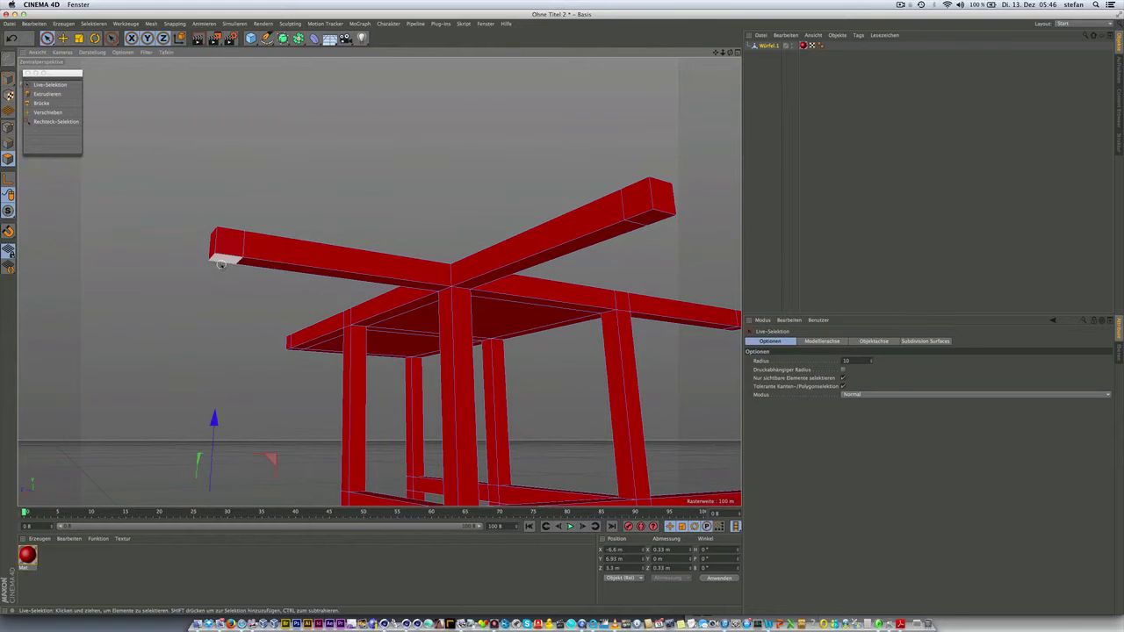
{"action": "left_click", "coordinate": [219, 262]}
{"action": "left_click_drag", "start_coordinate": [249, 276], "coordinate": [240, 218], "text": "alt"}
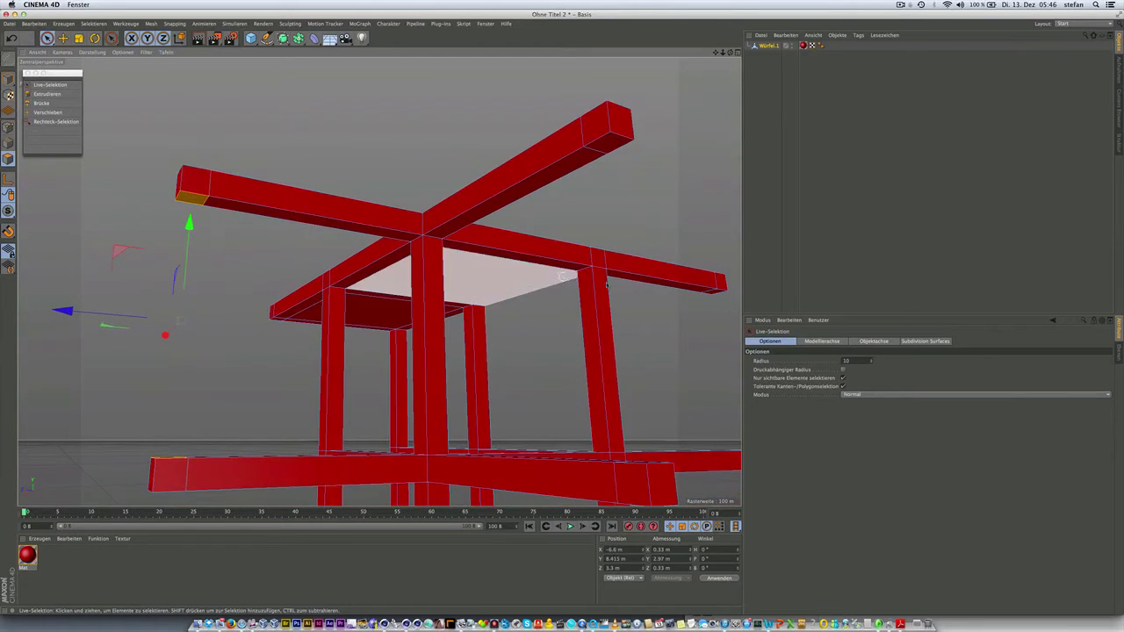
{"action": "mouse_move", "coordinate": [401, 246]}
{"action": "left_mouse_down", "text": "alt"}
{"action": "mouse_move", "coordinate": [381, 284]}
{"action": "mouse_move", "coordinate": [492, 261]}
{"action": "left_mouse_up", "text": "alt"}
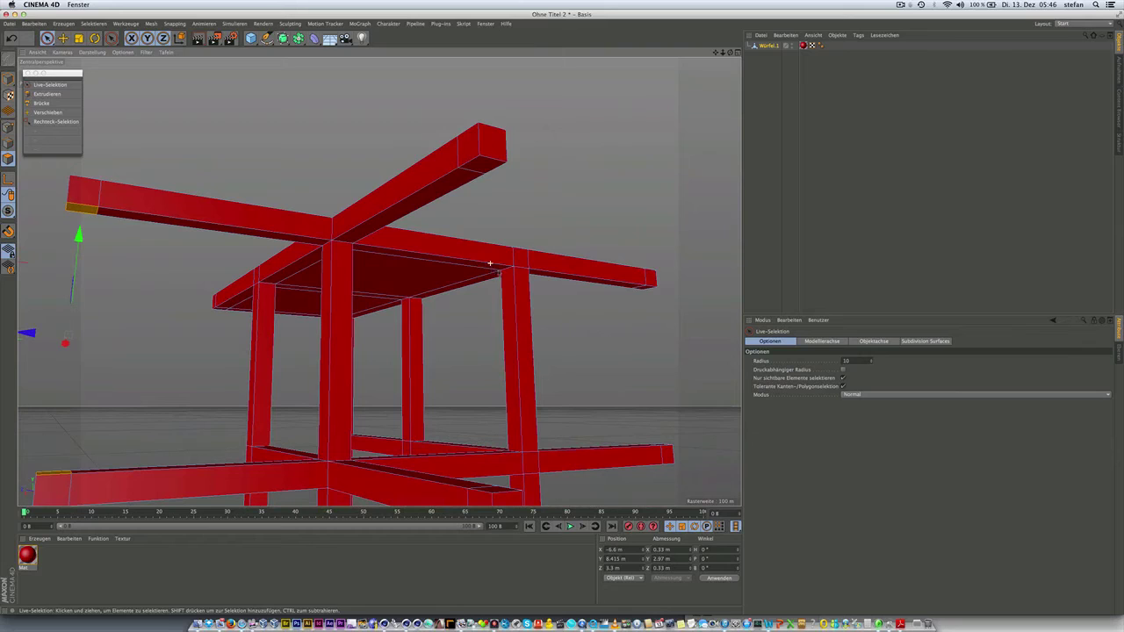
Add the right, top and diagonal beams' end faces to the selection.
{"action": "left_click", "coordinate": [646, 286], "text": "shift"}
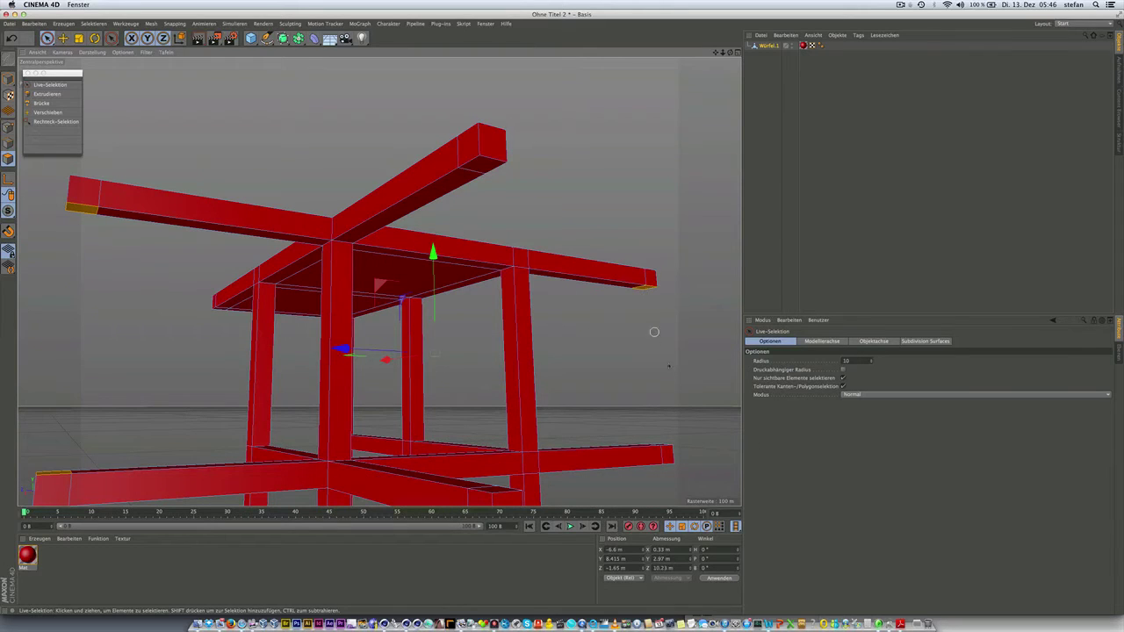
{"action": "left_click", "coordinate": [658, 440], "text": "shift"}
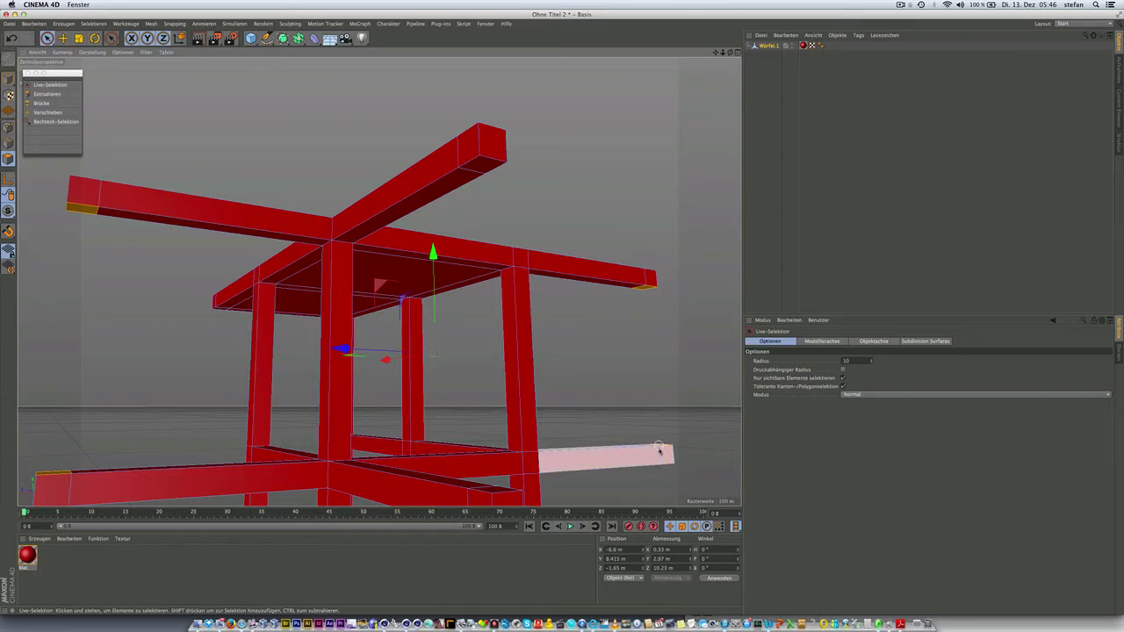
{"action": "mouse_move", "coordinate": [659, 441]}
{"action": "left_mouse_down", "text": "alt"}
{"action": "mouse_move", "coordinate": [652, 472]}
{"action": "mouse_move", "coordinate": [434, 155]}
{"action": "left_mouse_up", "text": "alt"}
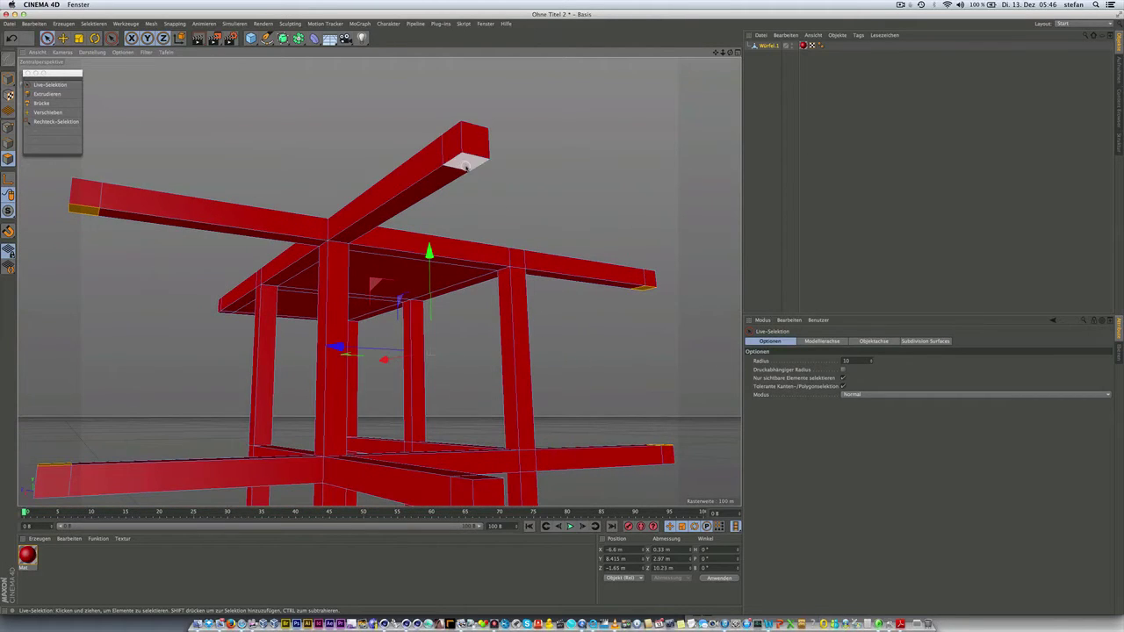
{"action": "left_click", "coordinate": [466, 151], "text": "shift"}
{"action": "left_click_drag", "start_coordinate": [522, 260], "coordinate": [491, 419], "text": "alt"}
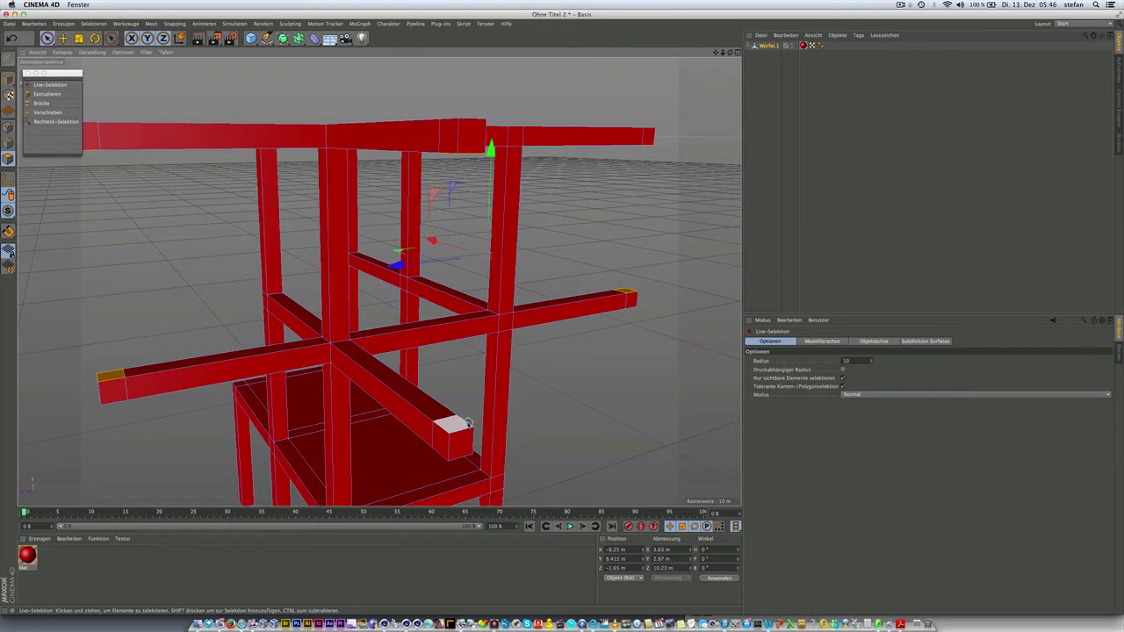
{"action": "left_click", "coordinate": [454, 425], "text": "shift"}
{"action": "mouse_move", "coordinate": [517, 349]}
{"action": "left_mouse_down", "text": "alt"}
{"action": "mouse_move", "coordinate": [367, 300]}
{"action": "mouse_move", "coordinate": [456, 332]}
{"action": "mouse_move", "coordinate": [460, 314]}
{"action": "mouse_move", "coordinate": [460, 343]}
{"action": "mouse_move", "coordinate": [475, 331]}
{"action": "left_mouse_up", "text": "alt"}
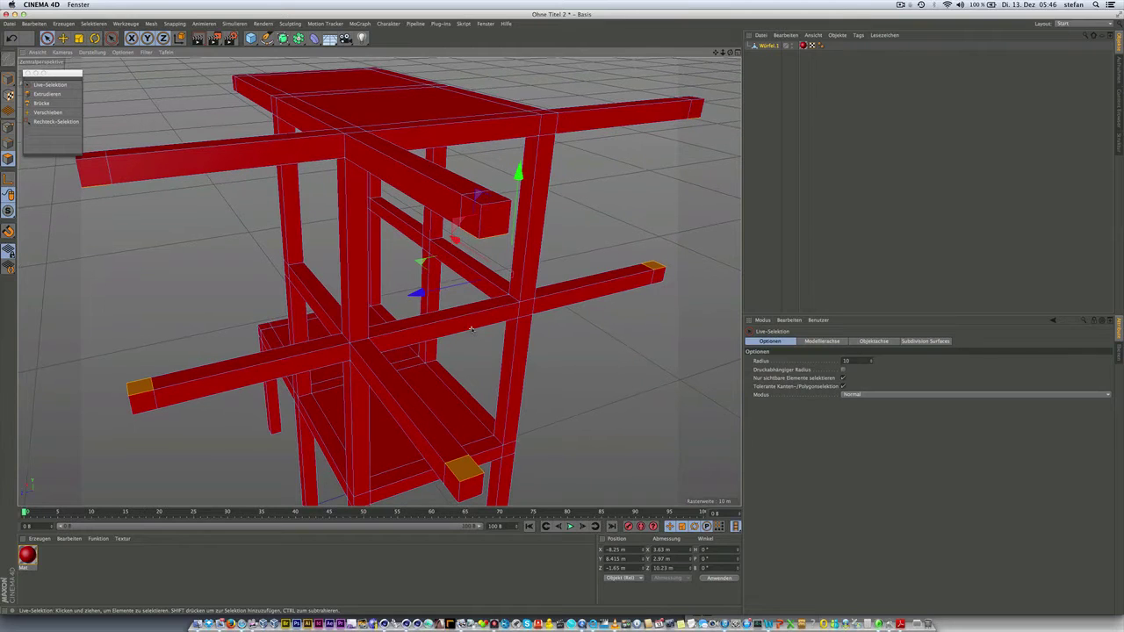
Bridge two upper beam ends down to the lower beam ends, forming two vertical columns.
{"action": "left_click", "coordinate": [41, 103]}
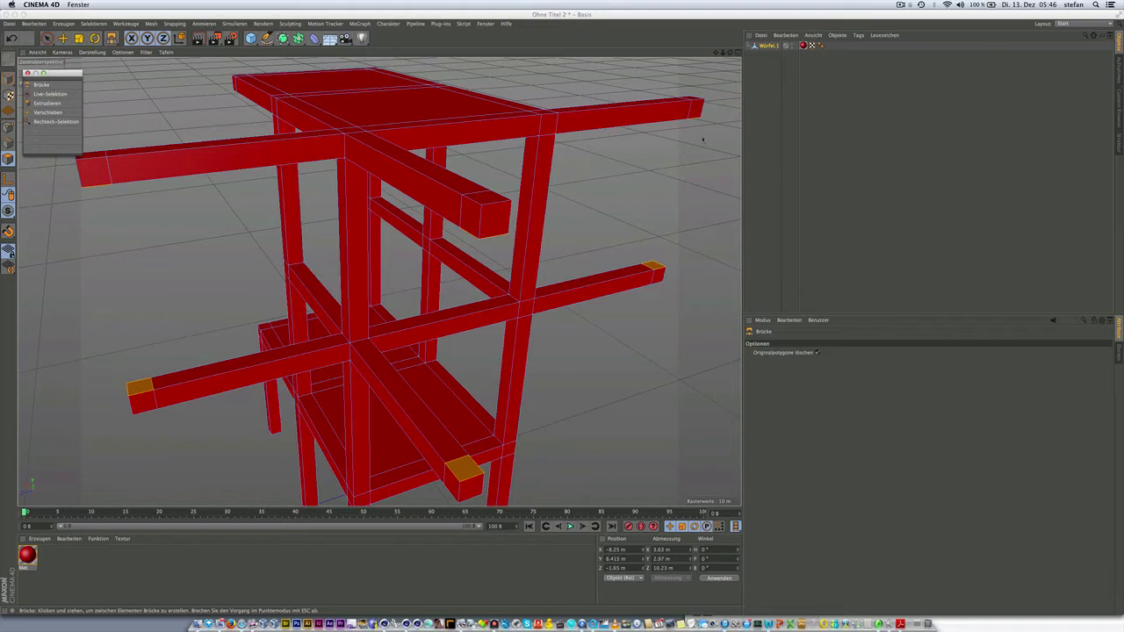
{"action": "left_click_drag", "start_coordinate": [700, 120], "coordinate": [654, 263]}
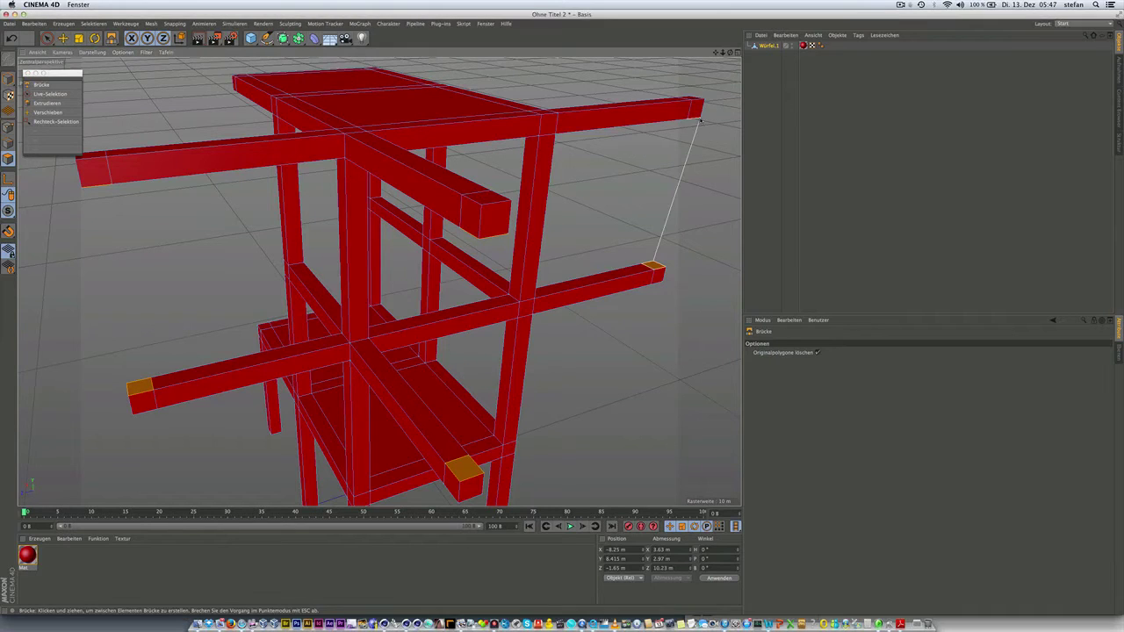
{"action": "left_click_drag", "start_coordinate": [695, 147], "coordinate": [672, 254]}
{"action": "left_click_drag", "start_coordinate": [666, 270], "coordinate": [666, 268]}
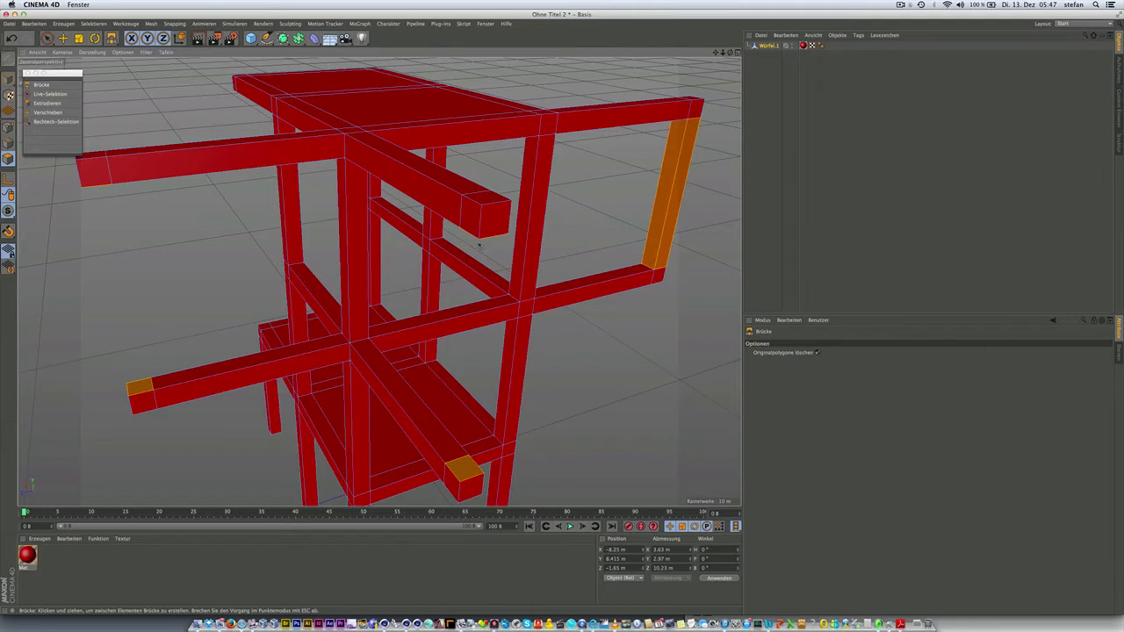
{"action": "left_click_drag", "start_coordinate": [479, 246], "coordinate": [479, 240]}
{"action": "left_click_drag", "start_coordinate": [477, 281], "coordinate": [475, 386]}
{"action": "left_click_drag", "start_coordinate": [467, 482], "coordinate": [466, 487]}
{"action": "left_click_drag", "start_coordinate": [462, 484], "coordinate": [462, 484]}
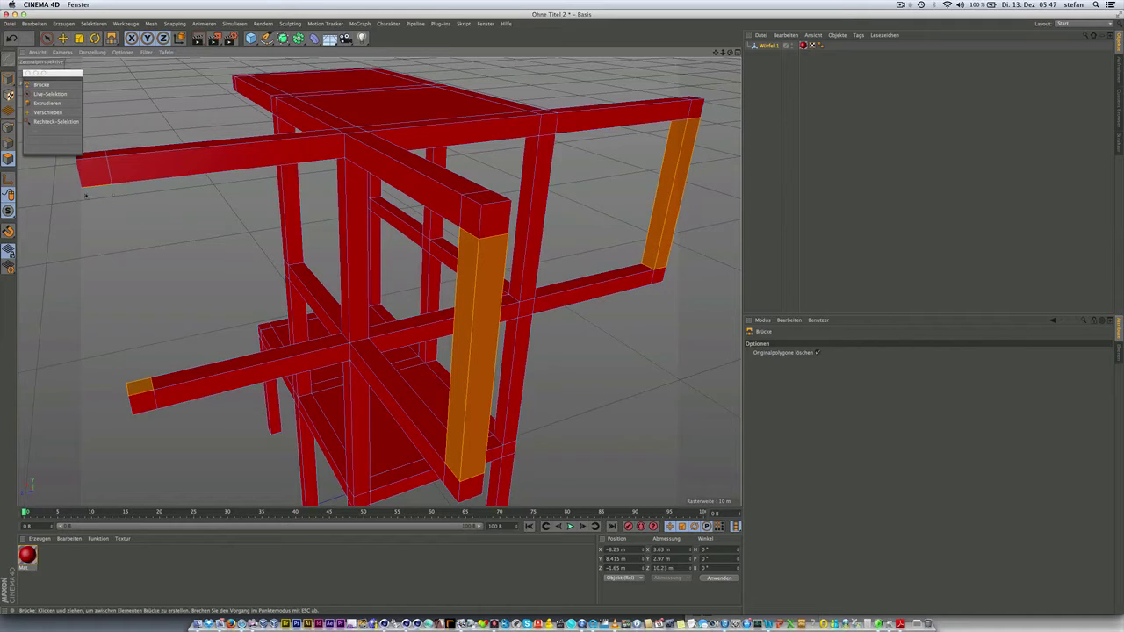
Bridge the left upper and lower beam ends into a third column, closing the frame.
{"action": "mouse_move", "coordinate": [96, 179]}
{"action": "left_mouse_down", "text": "alt"}
{"action": "mouse_move", "coordinate": [218, 204]}
{"action": "mouse_move", "coordinate": [58, 238]}
{"action": "mouse_move", "coordinate": [108, 238]}
{"action": "mouse_move", "coordinate": [182, 411]}
{"action": "left_mouse_up", "text": "alt"}
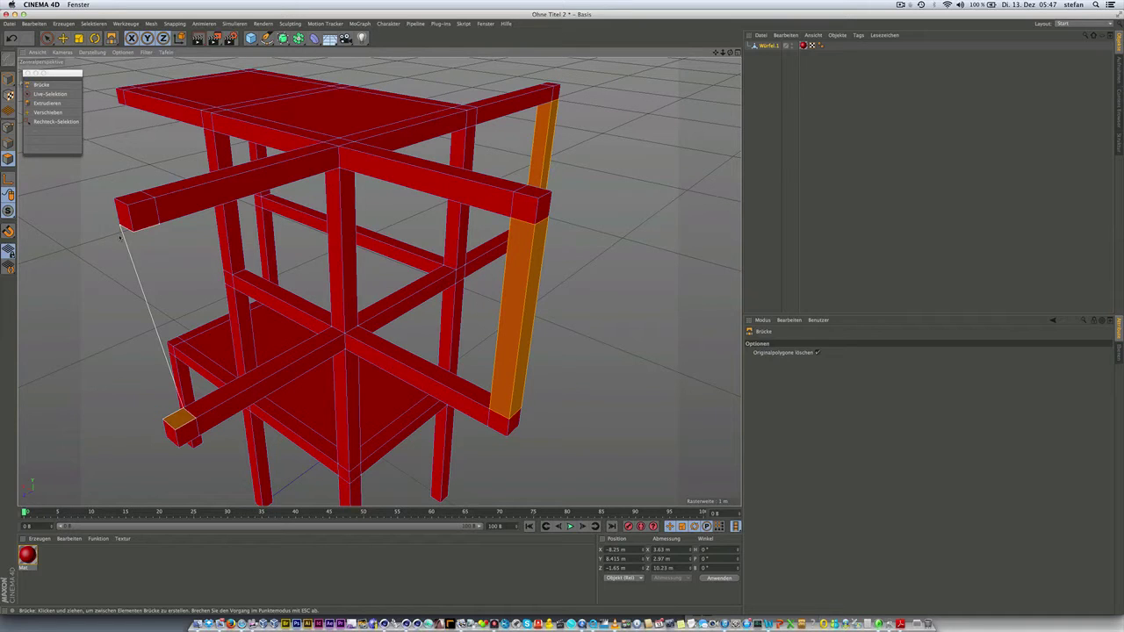
{"action": "left_click_drag", "start_coordinate": [121, 237], "coordinate": [166, 420]}
{"action": "left_click_drag", "start_coordinate": [165, 422], "coordinate": [165, 422]}
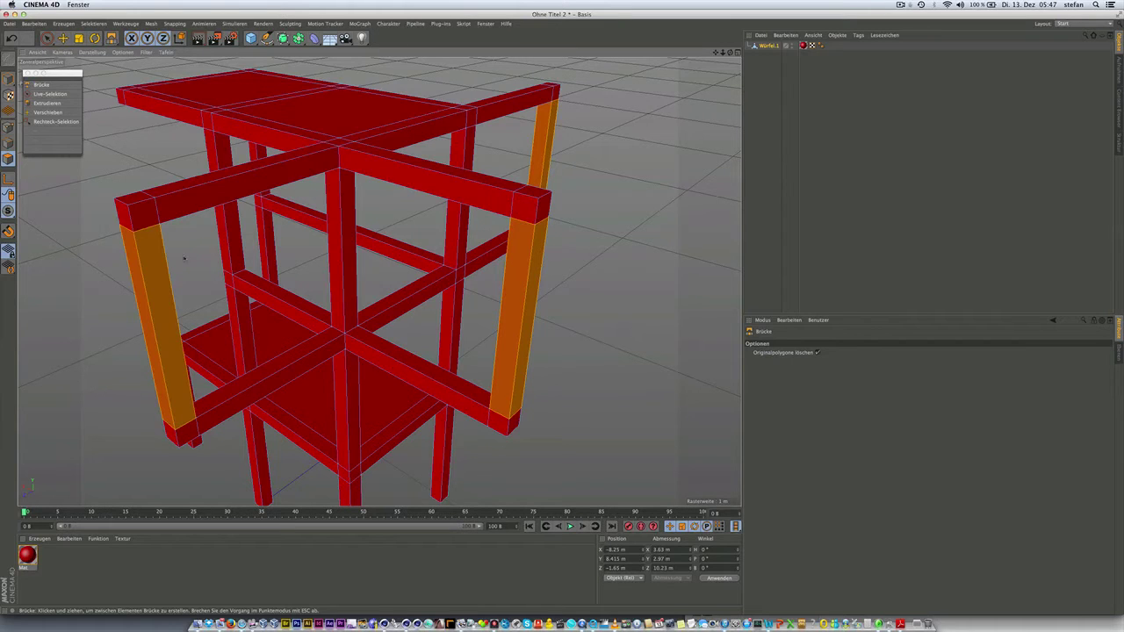
{"action": "mouse_move", "coordinate": [184, 258]}
{"action": "left_mouse_down", "text": "alt"}
{"action": "mouse_move", "coordinate": [242, 211]}
{"action": "mouse_move", "coordinate": [243, 176]}
{"action": "mouse_move", "coordinate": [263, 171]}
{"action": "mouse_move", "coordinate": [220, 215]}
{"action": "mouse_move", "coordinate": [257, 234]}
{"action": "mouse_move", "coordinate": [244, 237]}
{"action": "mouse_move", "coordinate": [243, 131]}
{"action": "mouse_move", "coordinate": [239, 175]}
{"action": "mouse_move", "coordinate": [178, 196]}
{"action": "left_mouse_up", "text": "alt"}
{"action": "scroll", "coordinate": [224, 221], "scroll_direction": "up", "scroll_amount": 2}
{"action": "scroll", "coordinate": [228, 228], "scroll_direction": "up", "scroll_amount": 2}
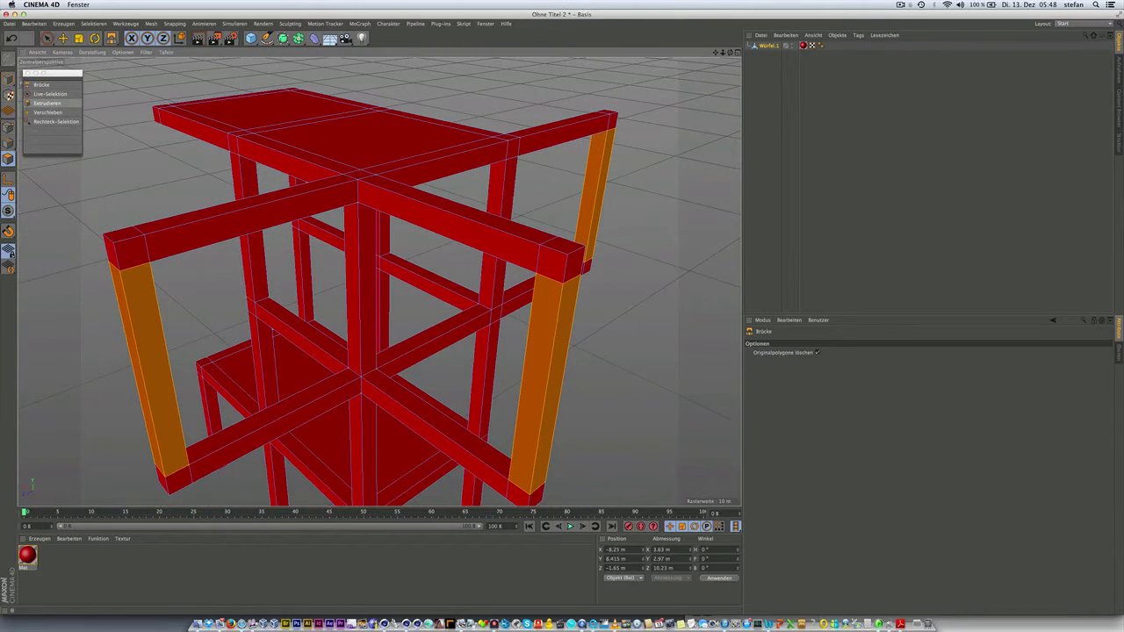
{"action": "left_click", "coordinate": [9, 144]}
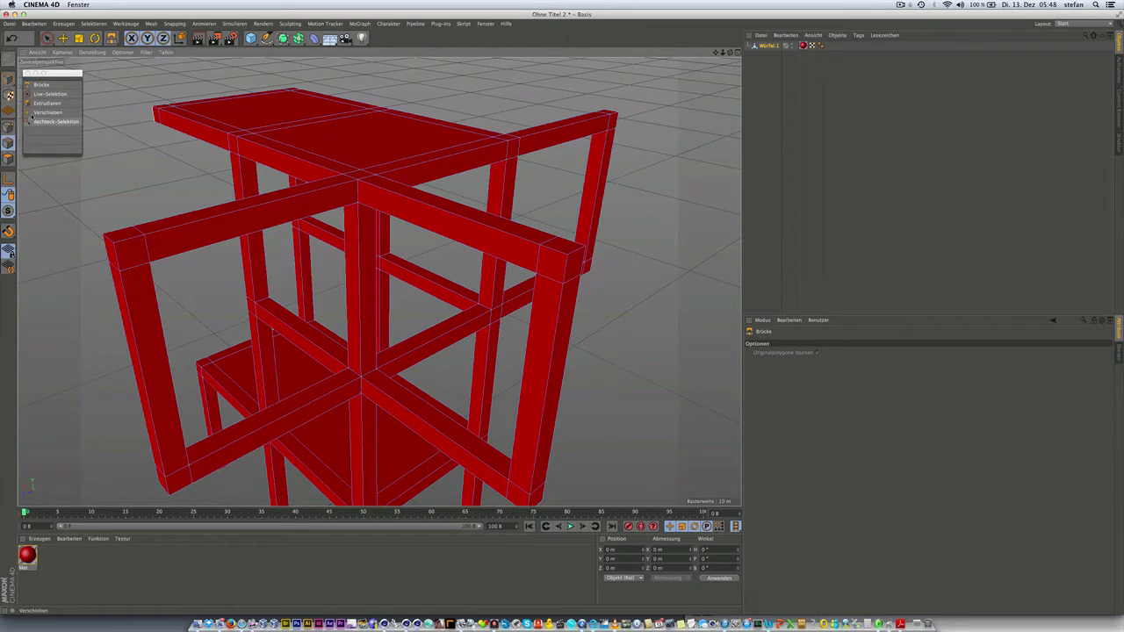
Bridge opposite frame edges to fill the left side frame with a wall panel, closing the slit.
{"action": "left_click", "coordinate": [41, 85]}
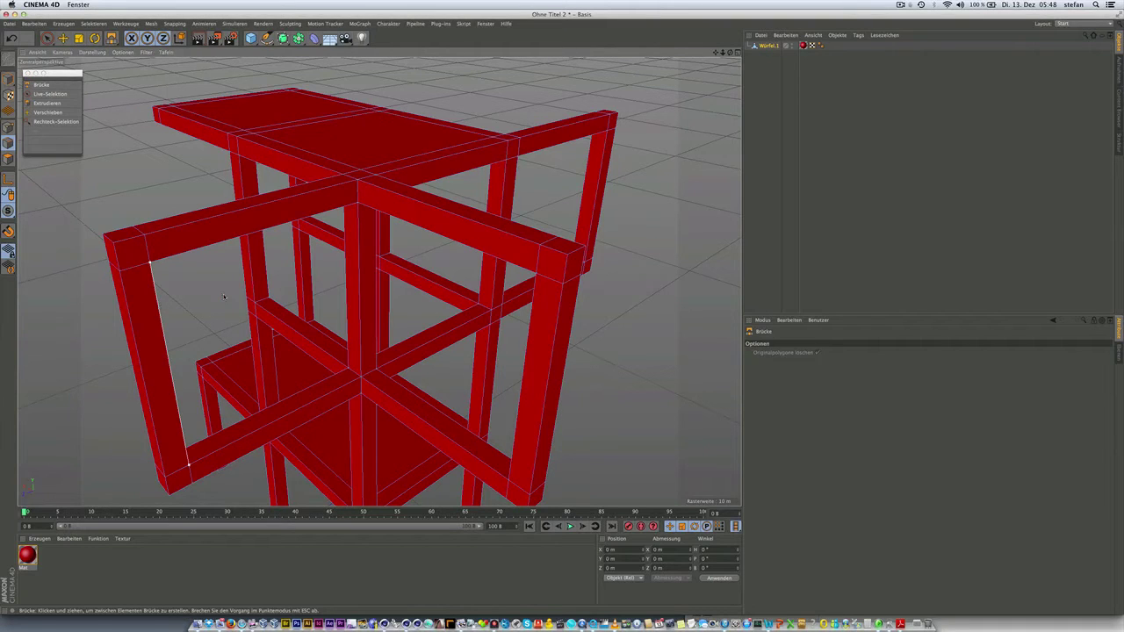
{"action": "mouse_move", "coordinate": [224, 297]}
{"action": "left_mouse_down"}
{"action": "mouse_move", "coordinate": [364, 270]}
{"action": "mouse_move", "coordinate": [360, 254]}
{"action": "left_mouse_up"}
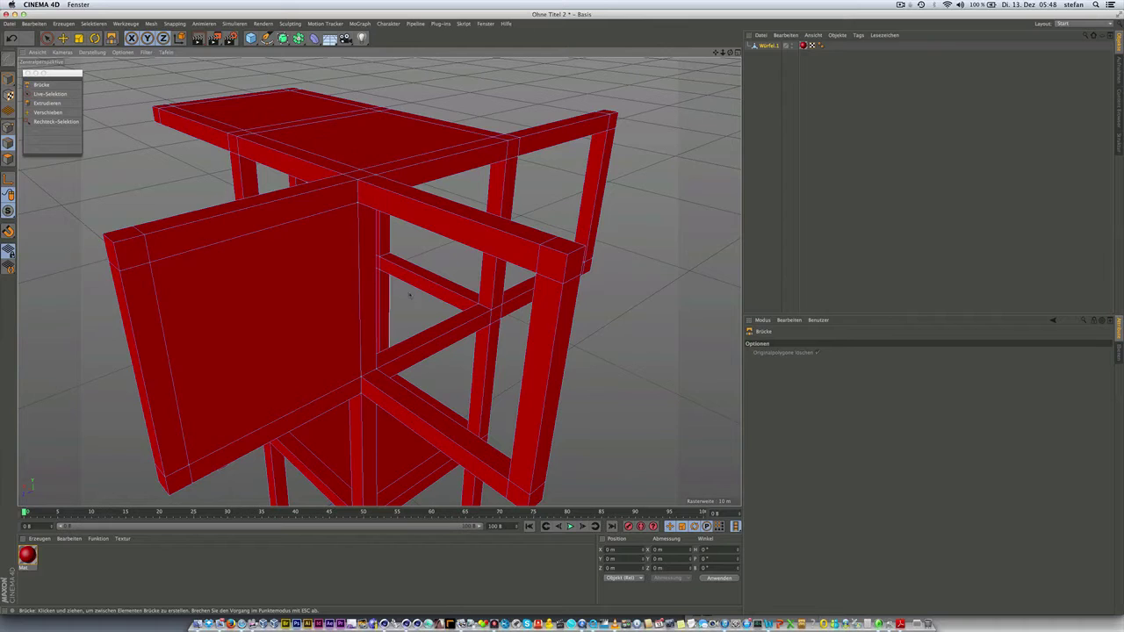
{"action": "mouse_move", "coordinate": [471, 170]}
{"action": "left_mouse_down"}
{"action": "mouse_move", "coordinate": [454, 332]}
{"action": "mouse_move", "coordinate": [433, 227]}
{"action": "mouse_move", "coordinate": [255, 251]}
{"action": "mouse_move", "coordinate": [543, 257]}
{"action": "mouse_move", "coordinate": [495, 221]}
{"action": "left_mouse_up"}
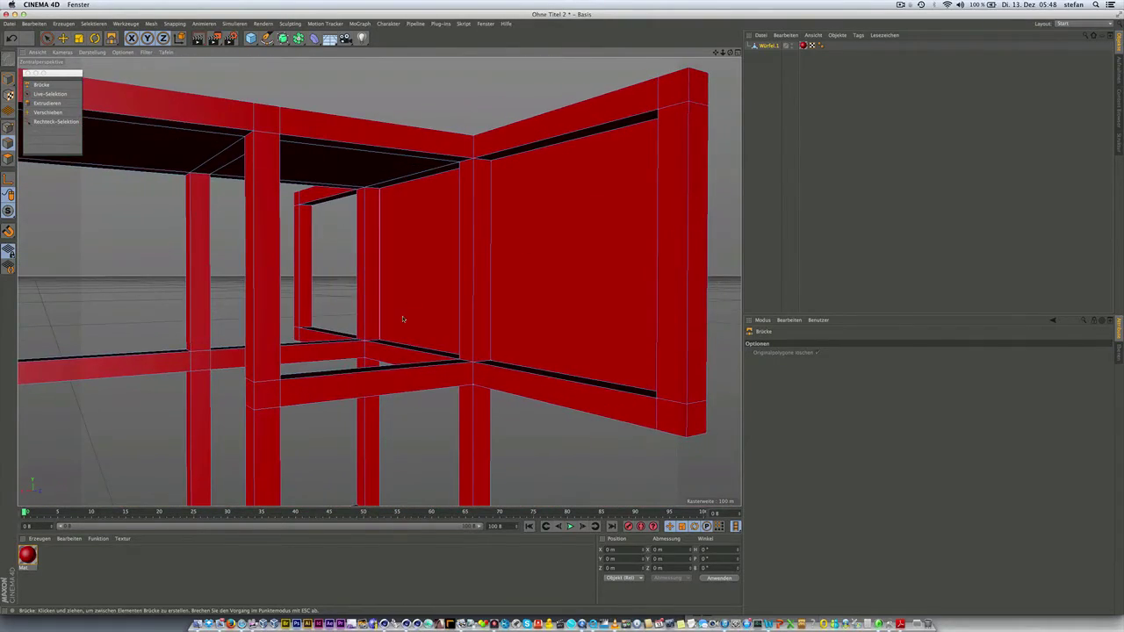
{"action": "left_click_drag", "start_coordinate": [401, 344], "coordinate": [413, 175]}
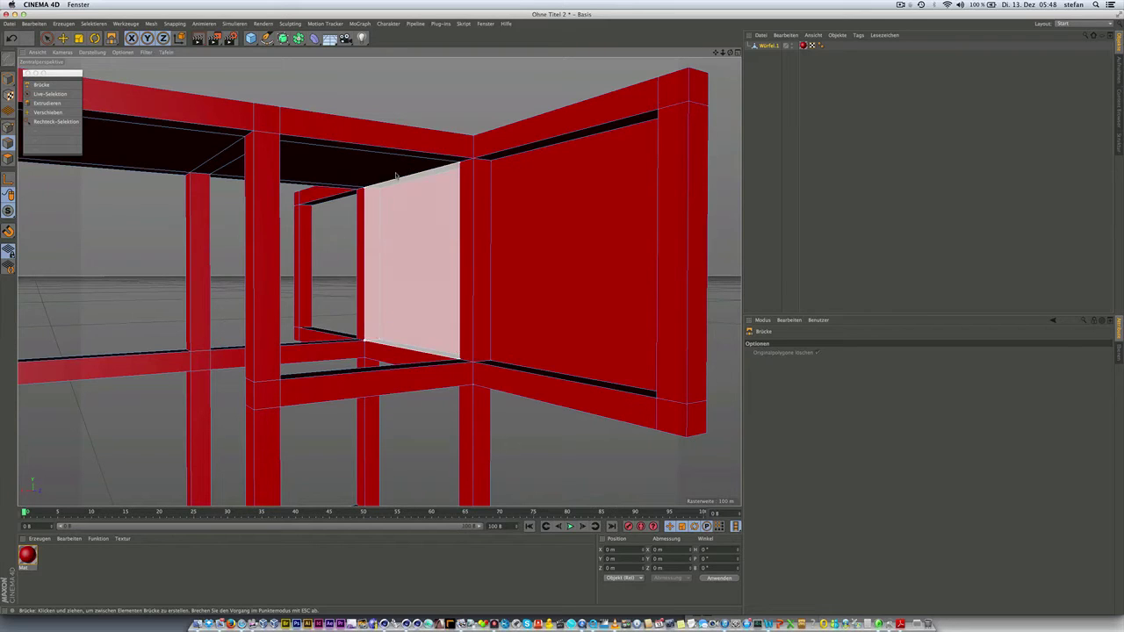
{"action": "mouse_move", "coordinate": [514, 155]}
{"action": "left_mouse_down"}
{"action": "mouse_move", "coordinate": [507, 375]}
{"action": "mouse_move", "coordinate": [446, 344]}
{"action": "mouse_move", "coordinate": [691, 347]}
{"action": "mouse_move", "coordinate": [453, 374]}
{"action": "mouse_move", "coordinate": [448, 306]}
{"action": "left_mouse_up"}
{"action": "scroll", "coordinate": [474, 351], "scroll_direction": "down", "scroll_amount": 10}
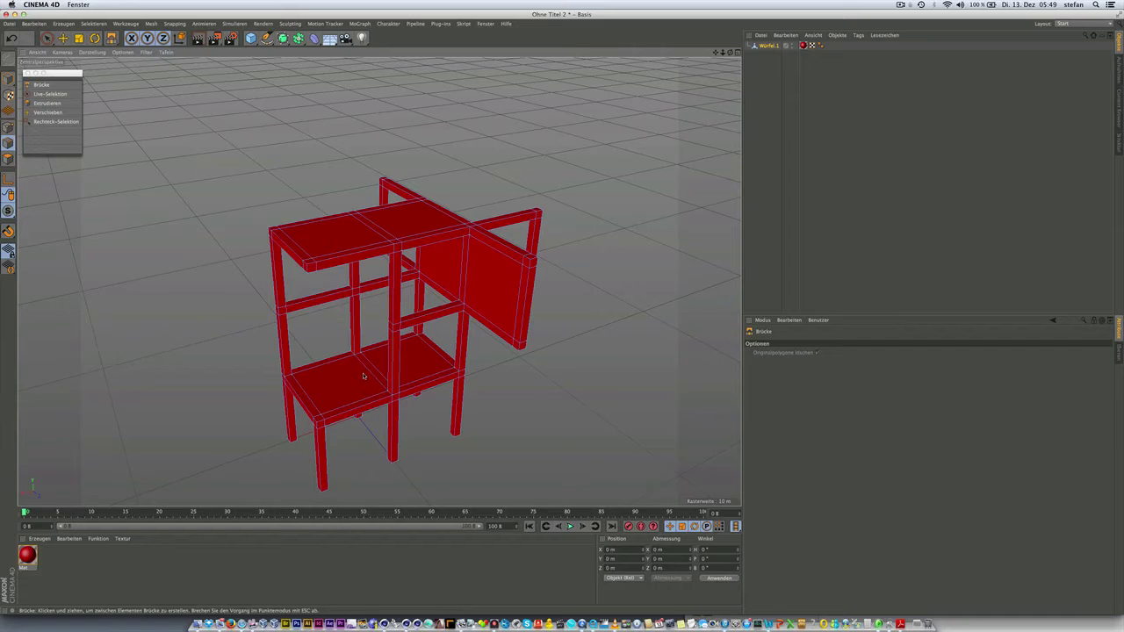
Orbit and zoom around the shelf to inspect the new wall panel from several sides.
{"action": "mouse_move", "coordinate": [357, 381]}
{"action": "left_mouse_down", "text": "alt"}
{"action": "mouse_move", "coordinate": [507, 325]}
{"action": "mouse_move", "coordinate": [291, 344]}
{"action": "mouse_move", "coordinate": [313, 371]}
{"action": "left_mouse_up", "text": "alt"}
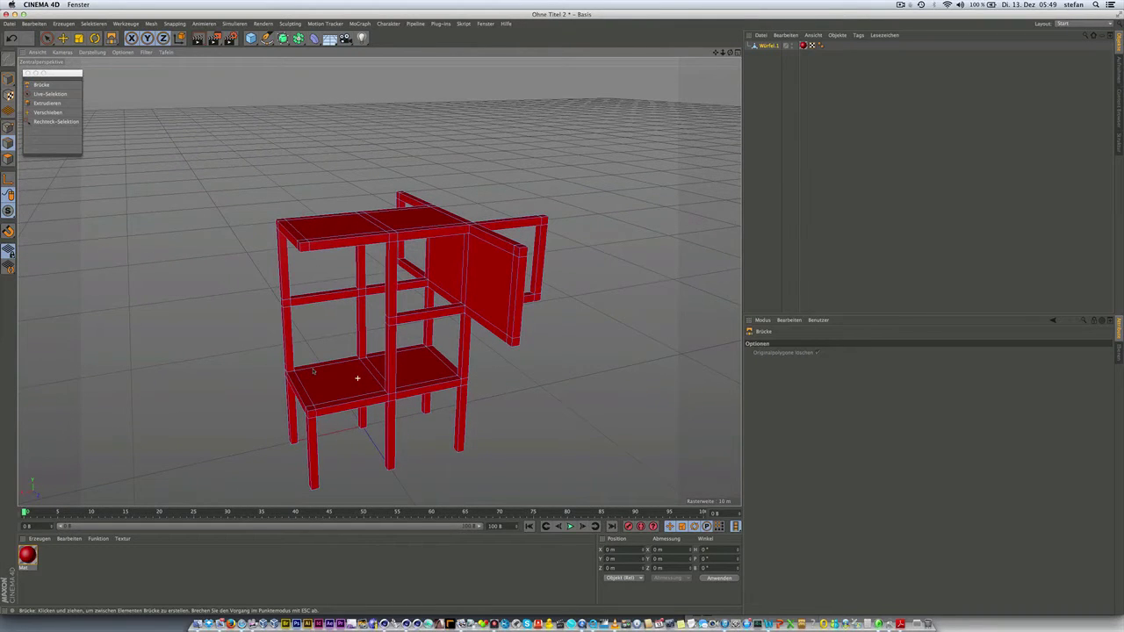
{"action": "mouse_move", "coordinate": [312, 372]}
{"action": "left_mouse_down", "text": "alt"}
{"action": "mouse_move", "coordinate": [515, 337]}
{"action": "mouse_move", "coordinate": [290, 344]}
{"action": "mouse_move", "coordinate": [298, 355]}
{"action": "mouse_move", "coordinate": [317, 338]}
{"action": "mouse_move", "coordinate": [299, 380]}
{"action": "mouse_move", "coordinate": [330, 324]}
{"action": "mouse_move", "coordinate": [349, 347]}
{"action": "left_mouse_up", "text": "alt"}
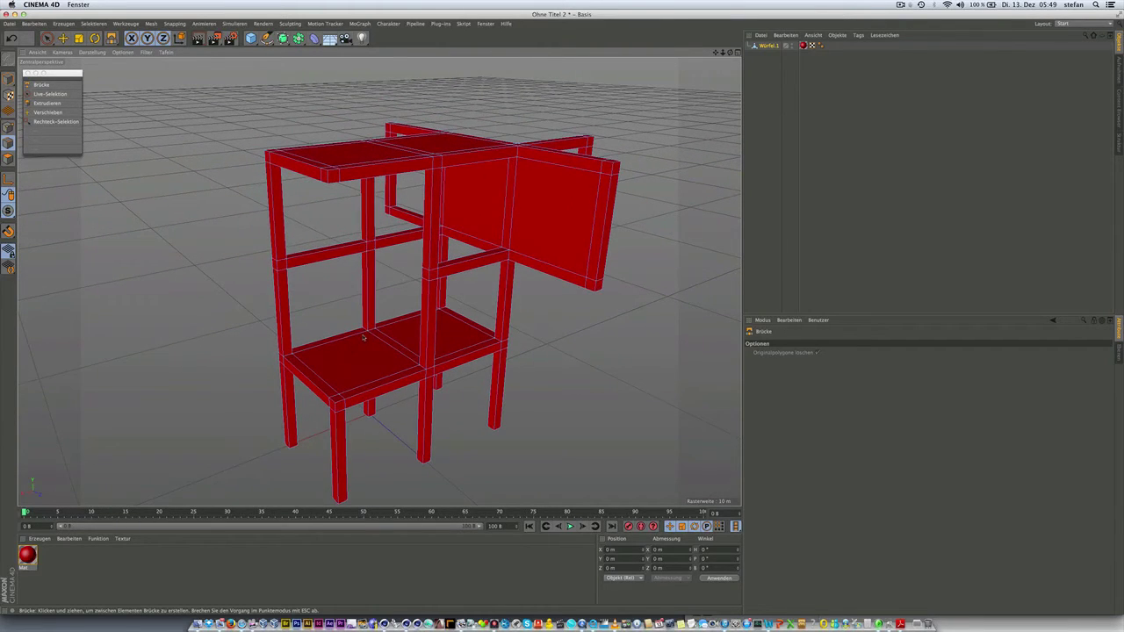
{"action": "left_click_drag", "start_coordinate": [365, 337], "coordinate": [366, 337], "text": "alt"}
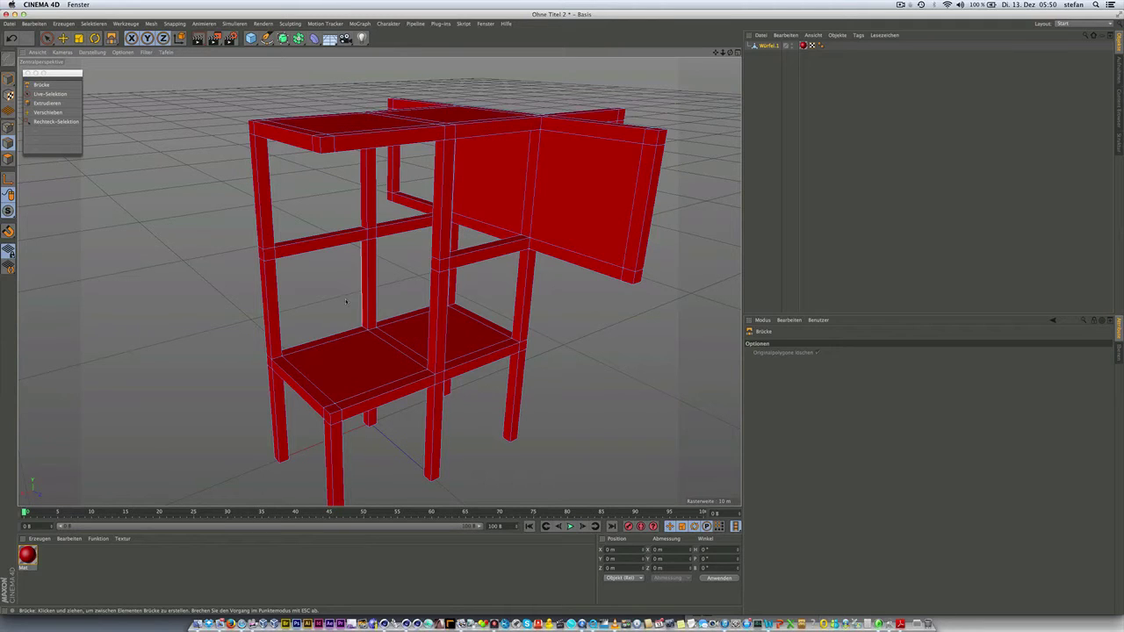
{"action": "scroll", "coordinate": [301, 282], "scroll_direction": "up", "scroll_amount": 3}
{"action": "scroll", "coordinate": [300, 286], "scroll_direction": "up", "scroll_amount": 3}
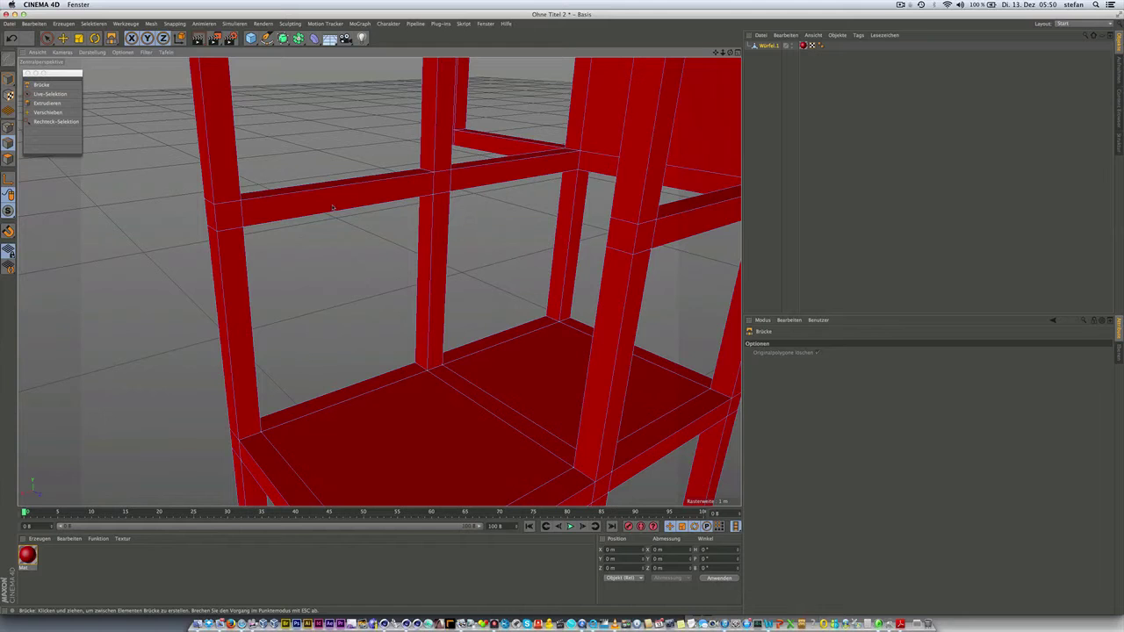
Switch to the AD1-Abschlussaufgabe_KORREKTUR-2.c4d document from the Fenster menu.
{"action": "left_click", "coordinate": [485, 24]}
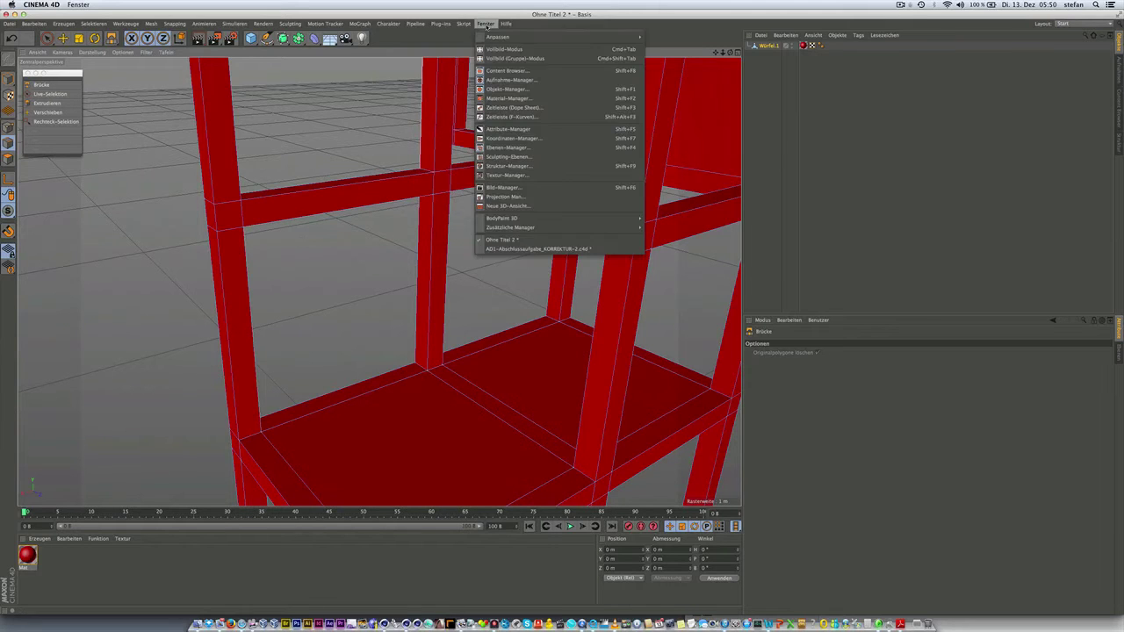
{"action": "left_click", "coordinate": [533, 249]}
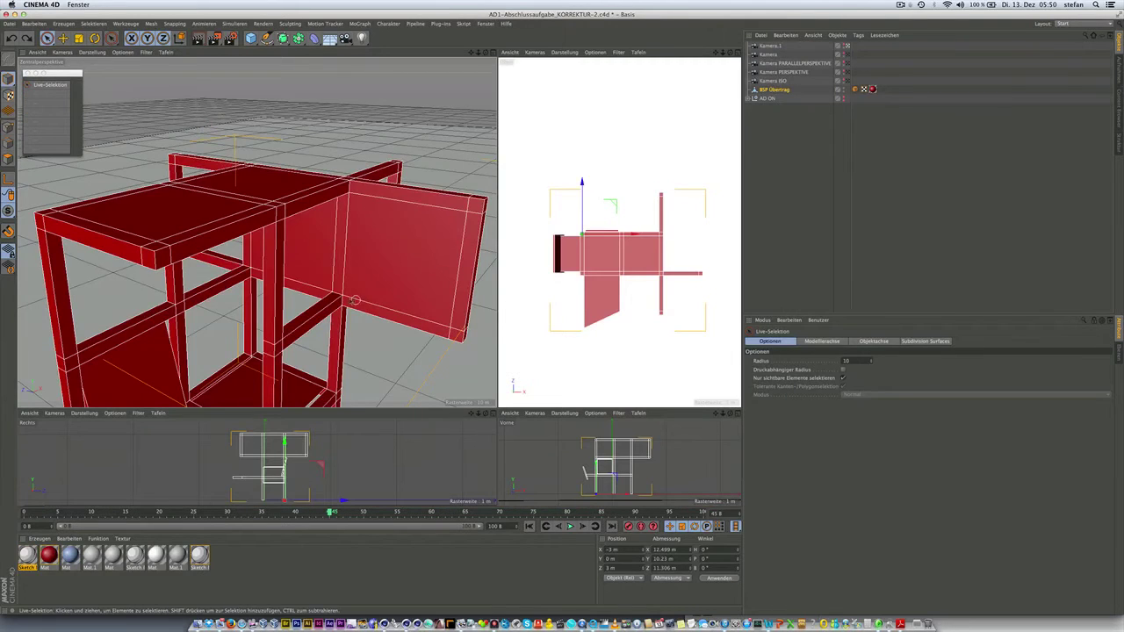
{"action": "left_click_drag", "start_coordinate": [311, 325], "coordinate": [245, 351], "text": "alt"}
{"action": "scroll", "coordinate": [246, 351], "scroll_direction": "up", "scroll_amount": 3}
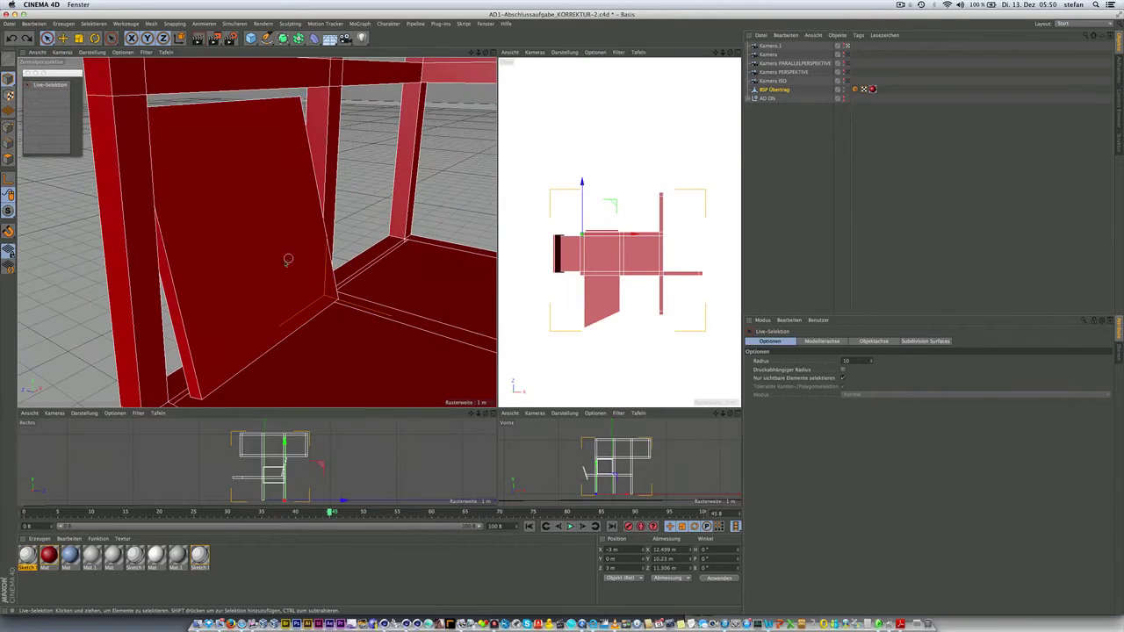
{"action": "scroll", "coordinate": [288, 259], "scroll_direction": "up", "scroll_amount": 3}
{"action": "scroll", "coordinate": [288, 259], "scroll_direction": "up", "scroll_amount": 3}
{"action": "scroll", "coordinate": [287, 259], "scroll_direction": "down", "scroll_amount": 2}
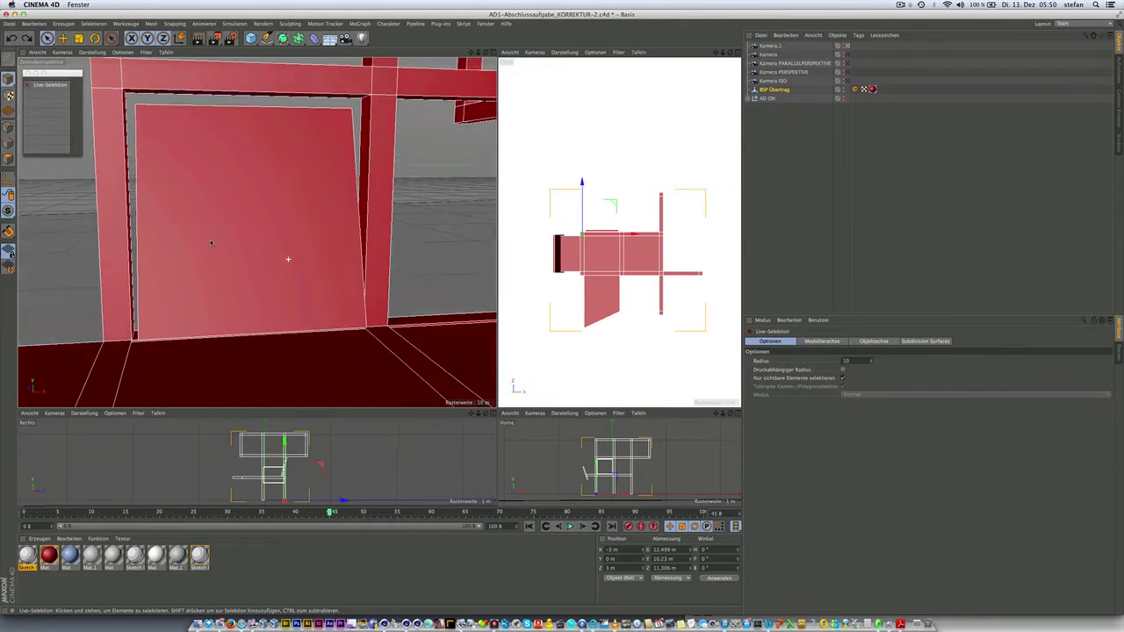
{"action": "scroll", "coordinate": [288, 259], "scroll_direction": "down", "scroll_amount": 2}
{"action": "scroll", "coordinate": [288, 259], "scroll_direction": "down", "scroll_amount": 2}
{"action": "scroll", "coordinate": [288, 259], "scroll_direction": "up", "scroll_amount": 2}
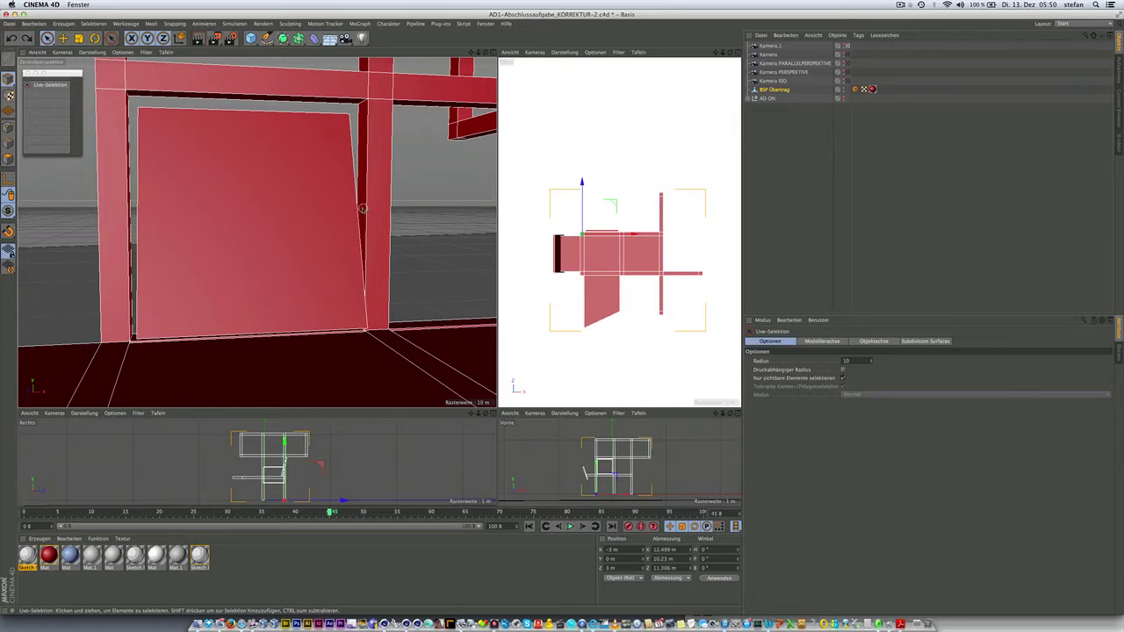
{"action": "scroll", "coordinate": [343, 216], "scroll_direction": "down", "scroll_amount": 3}
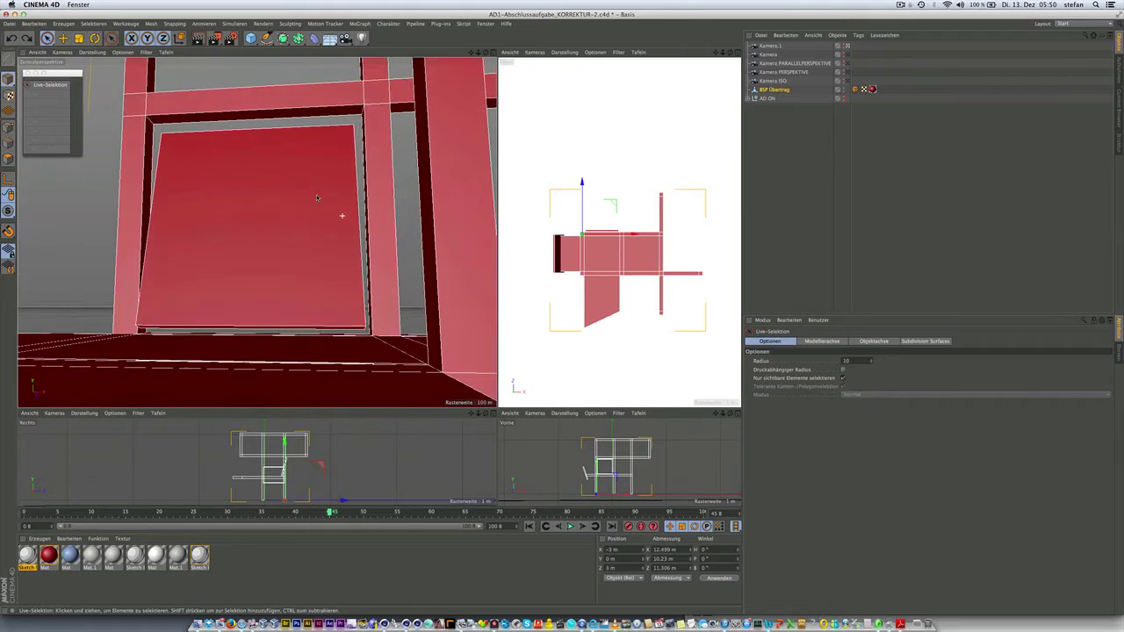
Orbit around the reference model's tilted red panel, seat and frame.
{"action": "left_click_drag", "start_coordinate": [253, 161], "coordinate": [309, 207], "text": "alt"}
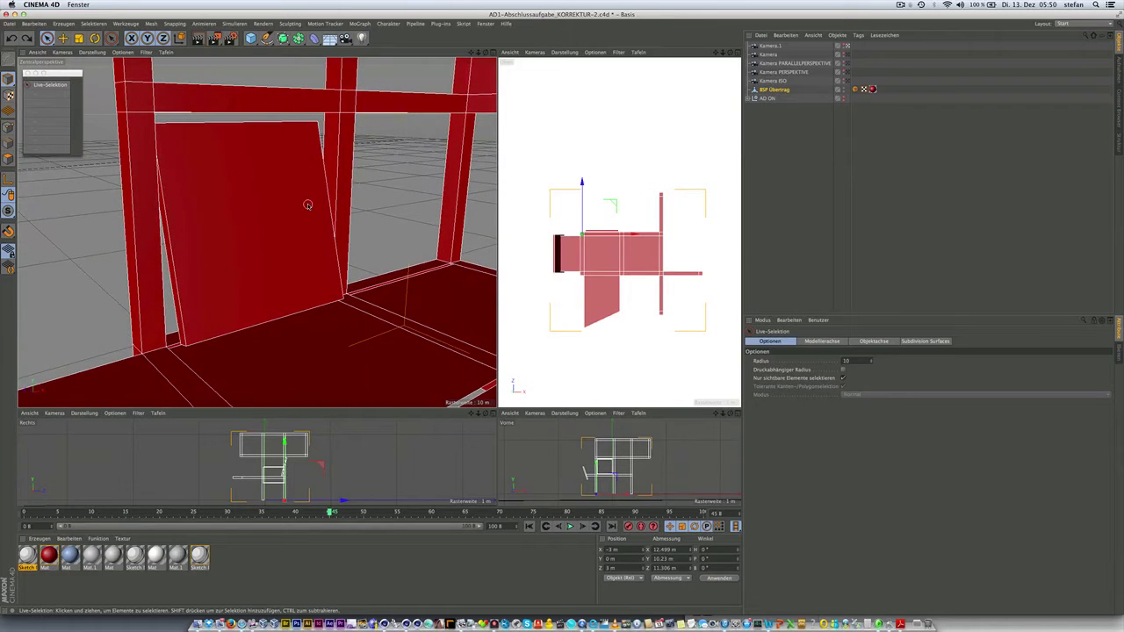
{"action": "scroll", "coordinate": [307, 205], "scroll_direction": "down", "scroll_amount": 2}
{"action": "left_click_drag", "start_coordinate": [306, 212], "coordinate": [283, 225], "text": "alt"}
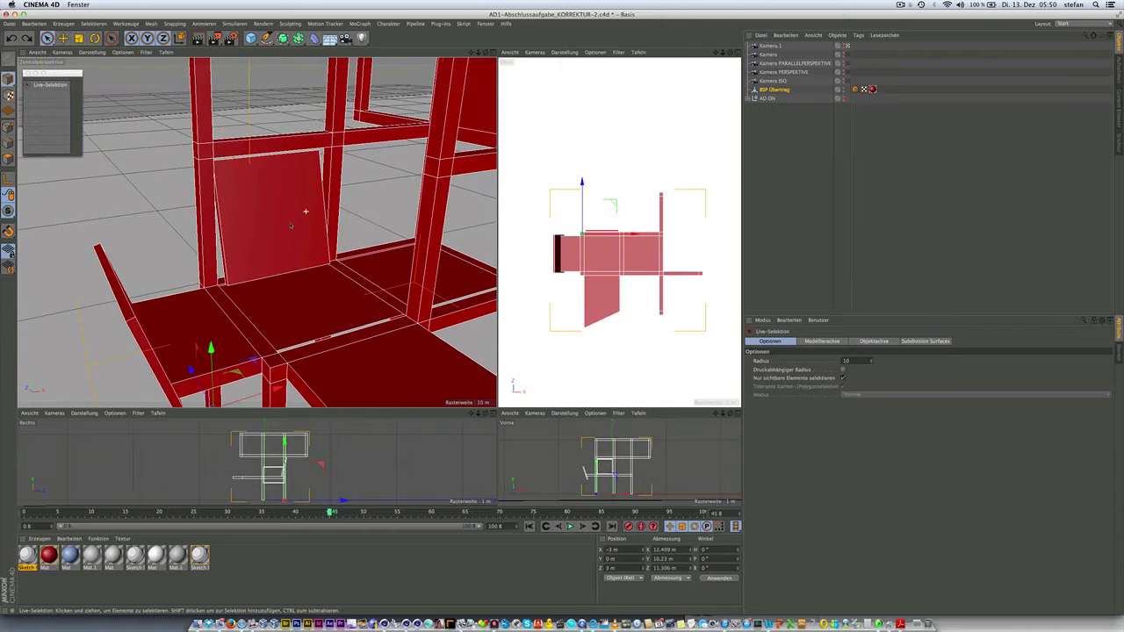
{"action": "mouse_move", "coordinate": [284, 226]}
{"action": "left_mouse_down", "text": "alt"}
{"action": "mouse_move", "coordinate": [307, 218]}
{"action": "mouse_move", "coordinate": [312, 202]}
{"action": "mouse_move", "coordinate": [248, 230]}
{"action": "mouse_move", "coordinate": [362, 256]}
{"action": "mouse_move", "coordinate": [331, 237]}
{"action": "mouse_move", "coordinate": [268, 256]}
{"action": "left_mouse_up", "text": "alt"}
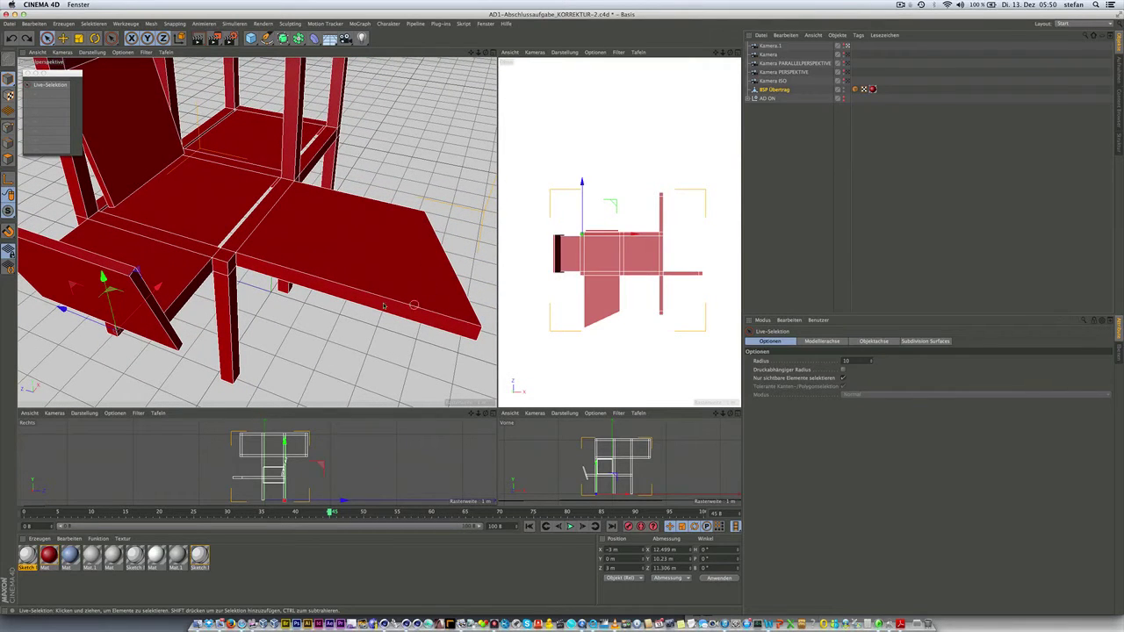
In polygon mode, select the tilted backrest face and seat front face to inspect them.
{"action": "left_click", "coordinate": [9, 159]}
{"action": "left_click", "coordinate": [136, 132]}
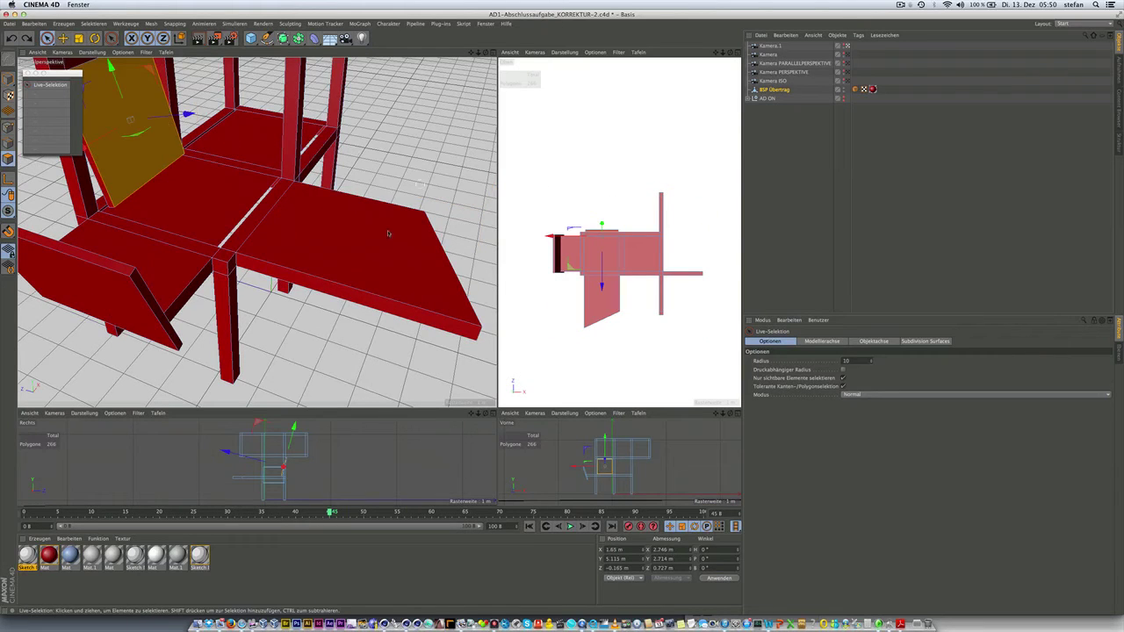
{"action": "left_click", "coordinate": [373, 311]}
{"action": "left_click_drag", "start_coordinate": [351, 306], "coordinate": [333, 281], "text": "alt"}
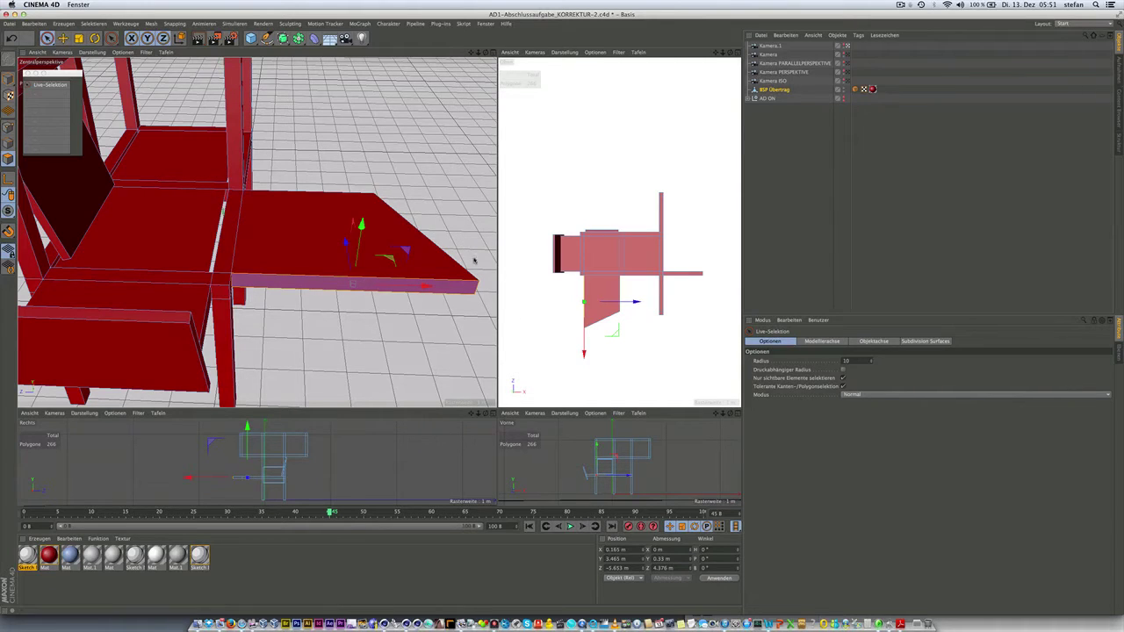
{"action": "mouse_move", "coordinate": [467, 283]}
{"action": "left_mouse_down", "text": "alt"}
{"action": "mouse_move", "coordinate": [450, 279]}
{"action": "mouse_move", "coordinate": [440, 295]}
{"action": "left_mouse_up", "text": "alt"}
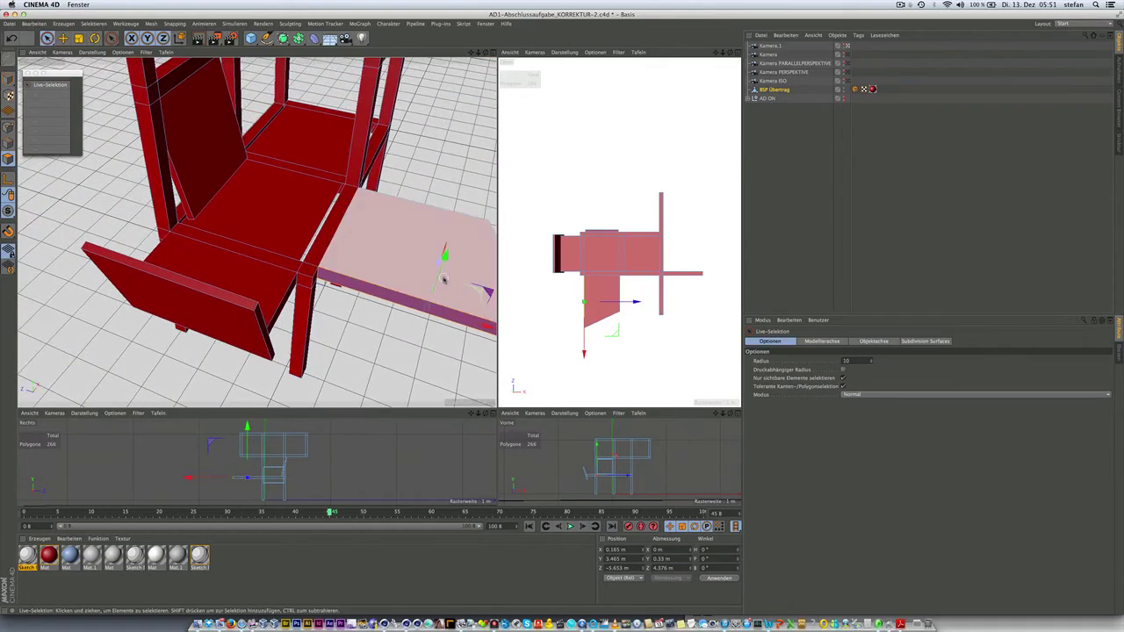
{"action": "left_click_drag", "start_coordinate": [308, 268], "coordinate": [171, 258], "text": "alt"}
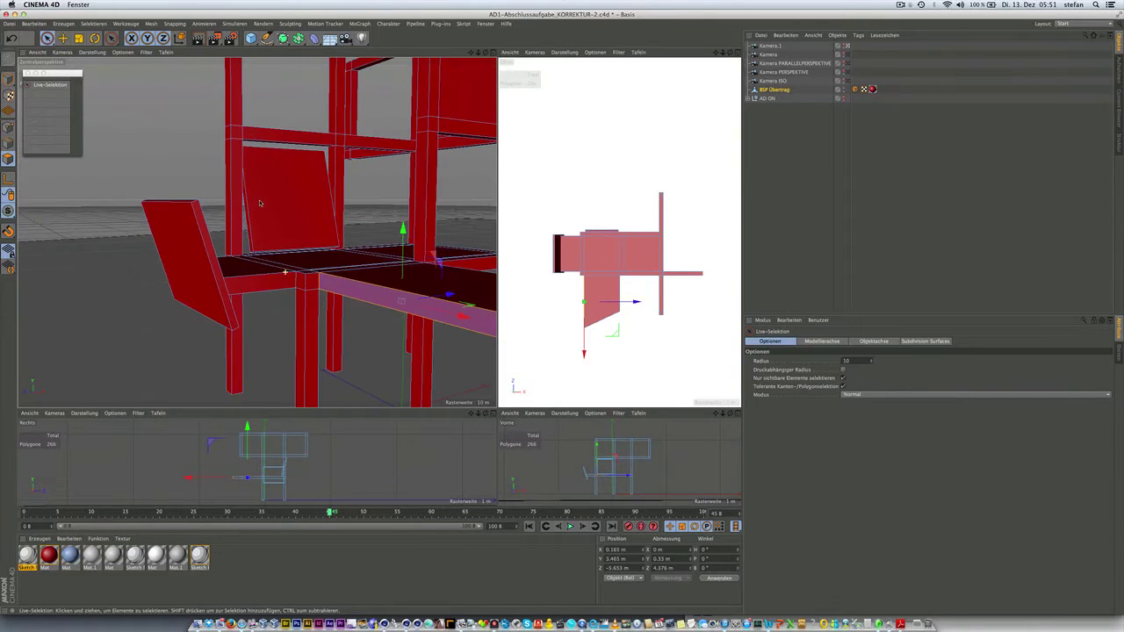
Reselect the tilted back panel, orbit around the seat, and unhide the staircase and railing.
{"action": "left_click", "coordinate": [170, 245]}
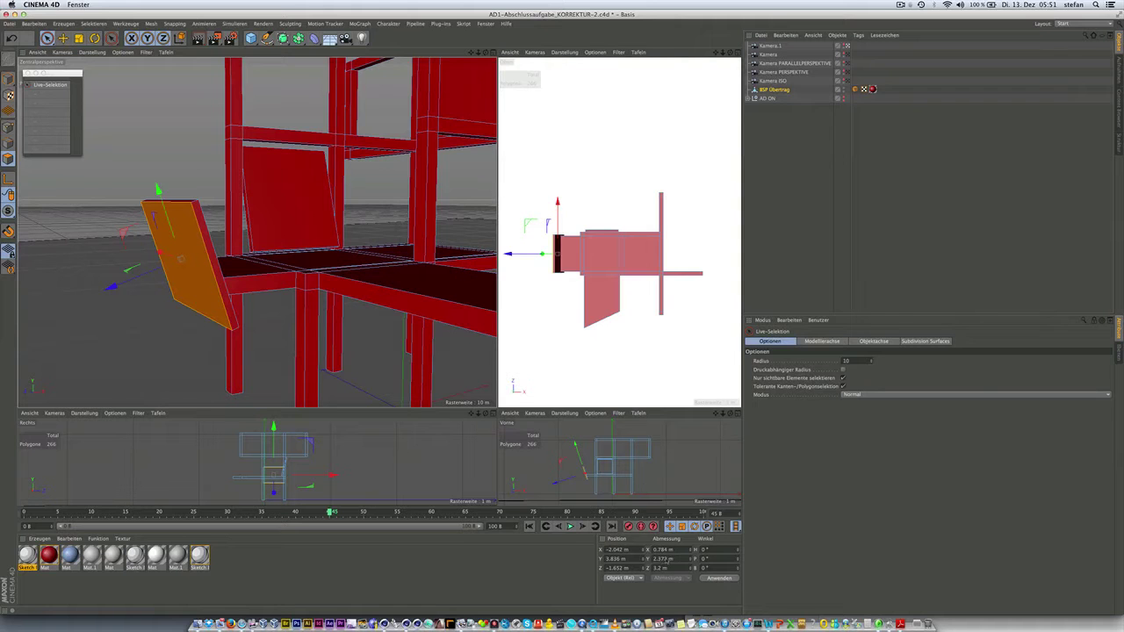
{"action": "mouse_move", "coordinate": [361, 368]}
{"action": "left_mouse_down", "text": "alt"}
{"action": "mouse_move", "coordinate": [235, 273]}
{"action": "mouse_move", "coordinate": [293, 294]}
{"action": "left_mouse_up", "text": "alt"}
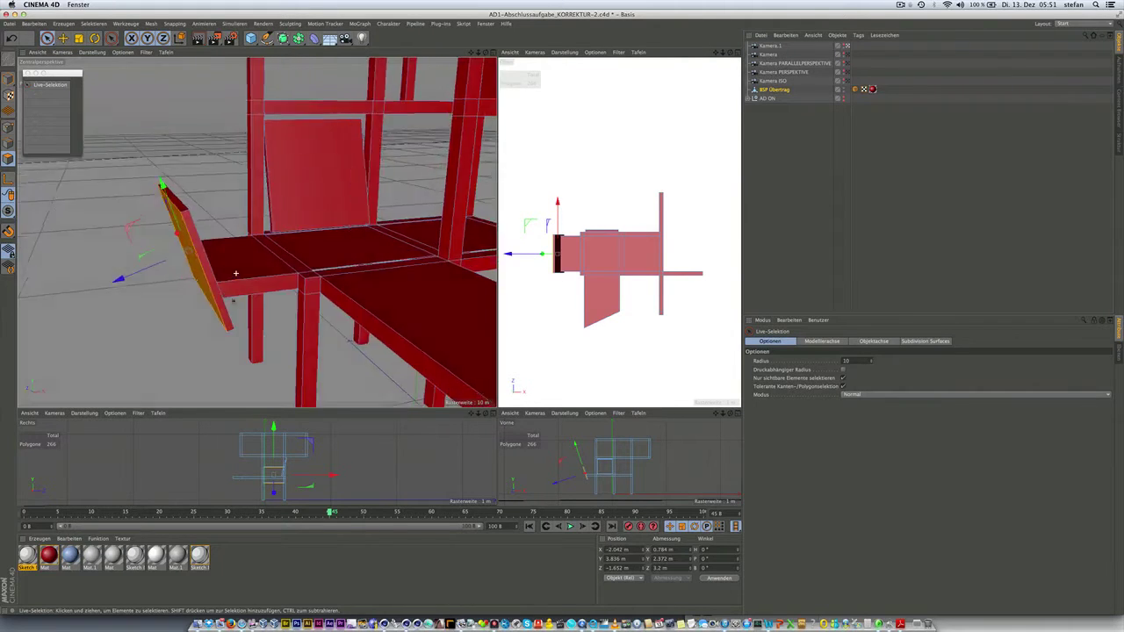
{"action": "scroll", "coordinate": [285, 277], "scroll_direction": "up", "scroll_amount": 3}
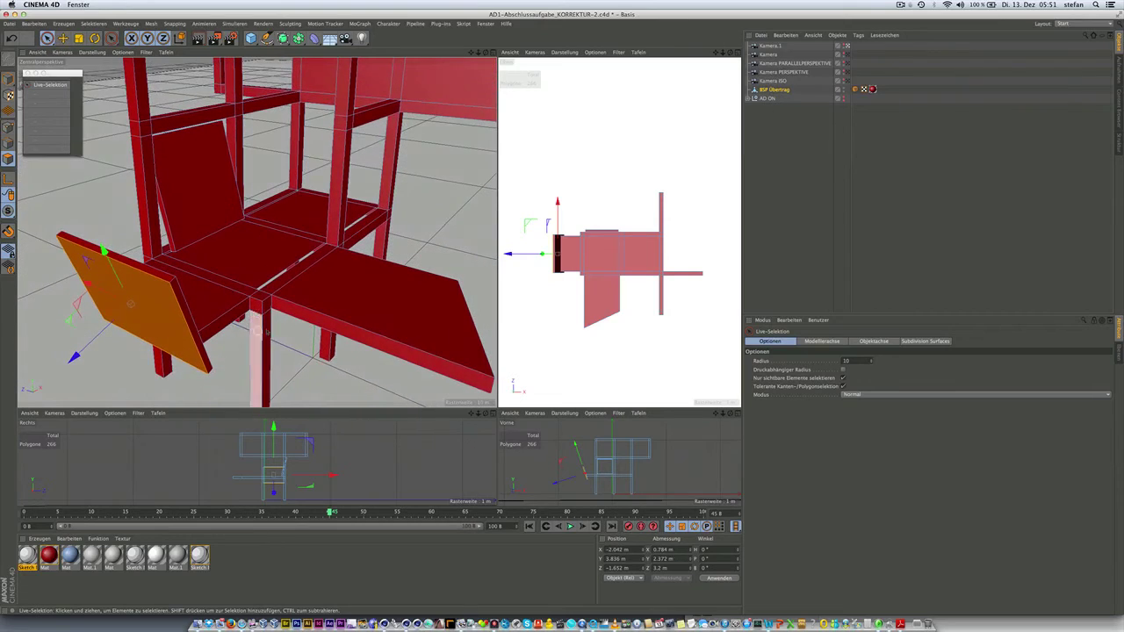
{"action": "scroll", "coordinate": [276, 252], "scroll_direction": "up", "scroll_amount": 3}
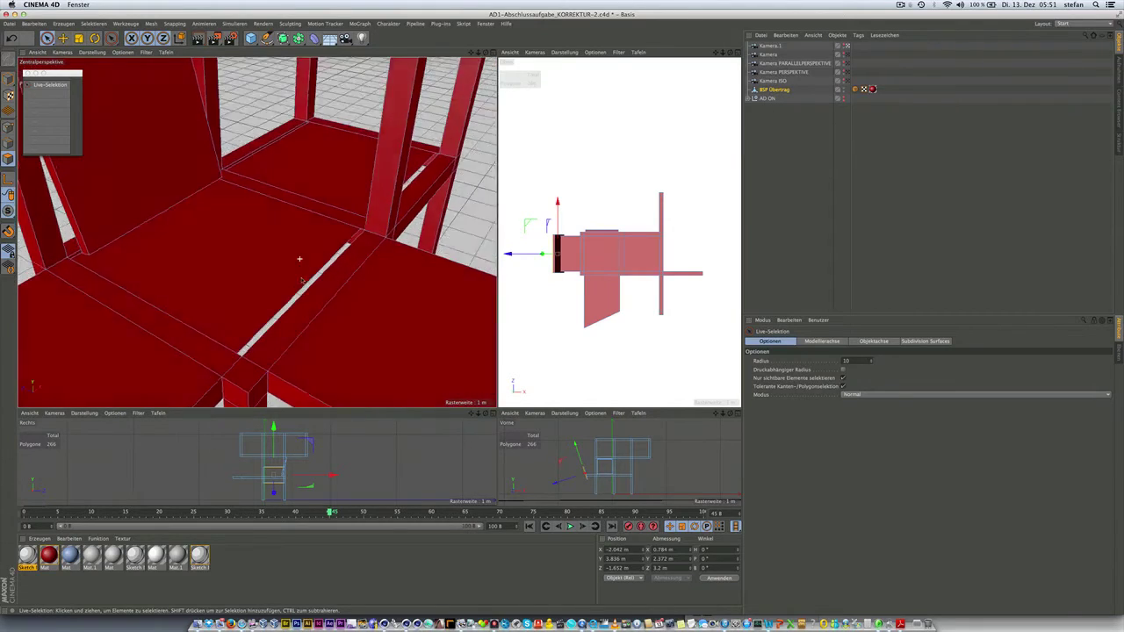
{"action": "scroll", "coordinate": [281, 255], "scroll_direction": "up", "scroll_amount": 5}
{"action": "scroll", "coordinate": [299, 259], "scroll_direction": "up", "scroll_amount": 3}
{"action": "scroll", "coordinate": [255, 290], "scroll_direction": "up", "scroll_amount": 2}
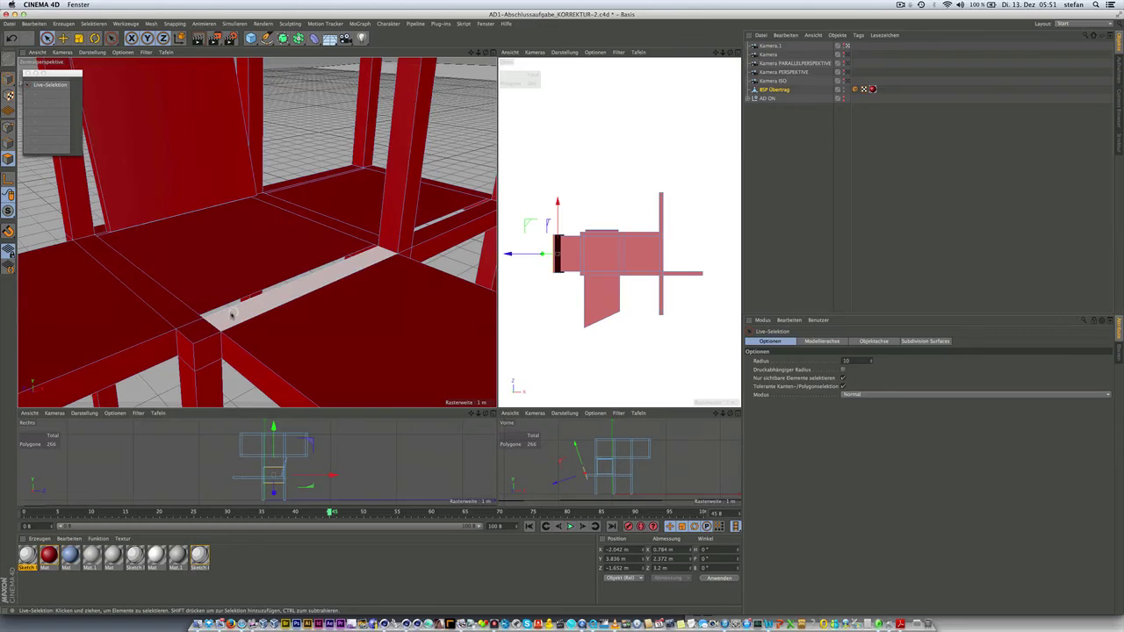
{"action": "mouse_move", "coordinate": [325, 261]}
{"action": "left_mouse_down", "text": "alt"}
{"action": "mouse_move", "coordinate": [382, 255]}
{"action": "mouse_move", "coordinate": [405, 196]}
{"action": "mouse_move", "coordinate": [445, 206]}
{"action": "mouse_move", "coordinate": [98, 255]}
{"action": "left_mouse_up", "text": "alt"}
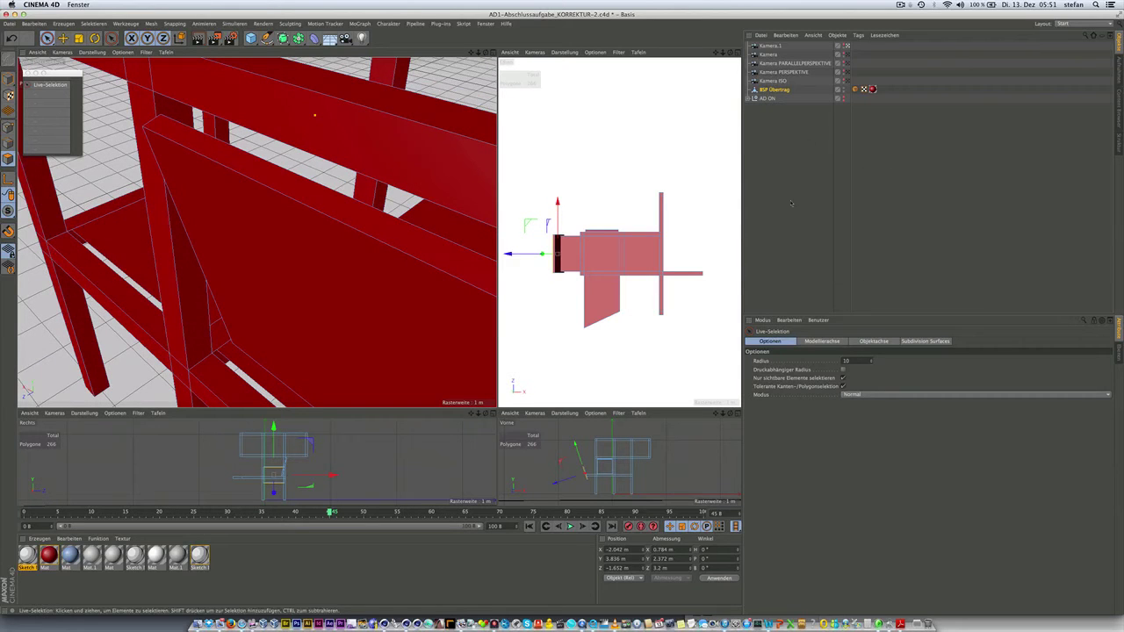
{"action": "left_click", "coordinate": [844, 98]}
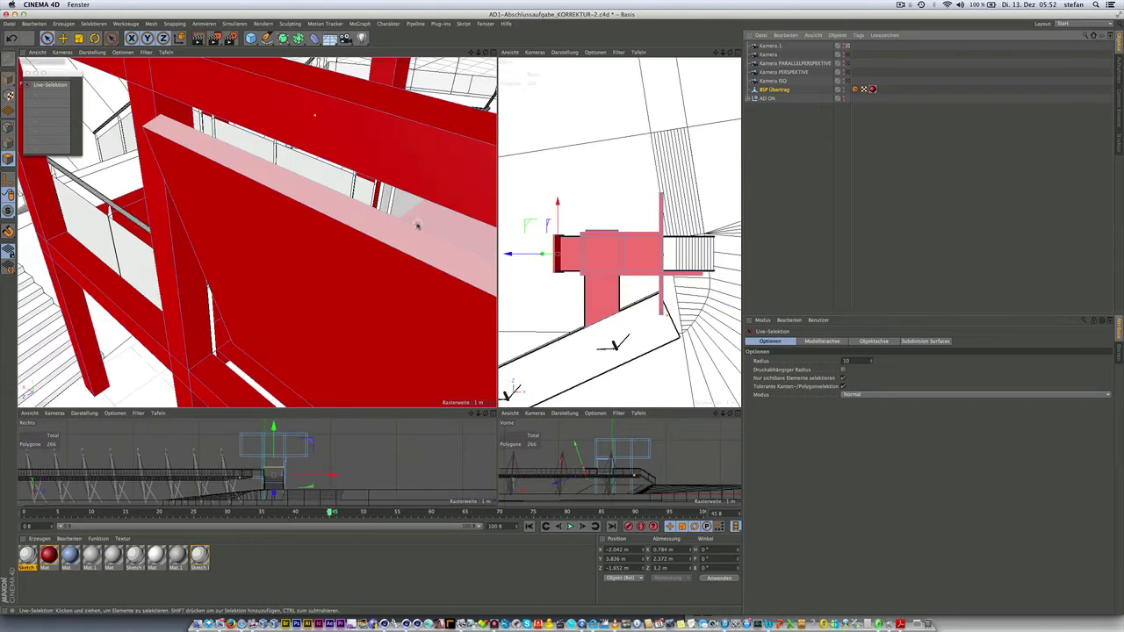
{"action": "mouse_move", "coordinate": [307, 290]}
{"action": "left_mouse_down", "text": "alt"}
{"action": "mouse_move", "coordinate": [379, 309]}
{"action": "mouse_move", "coordinate": [381, 358]}
{"action": "mouse_move", "coordinate": [294, 333]}
{"action": "mouse_move", "coordinate": [272, 346]}
{"action": "mouse_move", "coordinate": [452, 289]}
{"action": "mouse_move", "coordinate": [255, 231]}
{"action": "mouse_move", "coordinate": [329, 301]}
{"action": "mouse_move", "coordinate": [233, 376]}
{"action": "mouse_move", "coordinate": [309, 396]}
{"action": "left_mouse_up", "text": "alt"}
{"action": "mouse_move", "coordinate": [238, 359]}
{"action": "left_mouse_down", "text": "alt"}
{"action": "mouse_move", "coordinate": [233, 348]}
{"action": "mouse_move", "coordinate": [331, 330]}
{"action": "left_mouse_up", "text": "alt"}
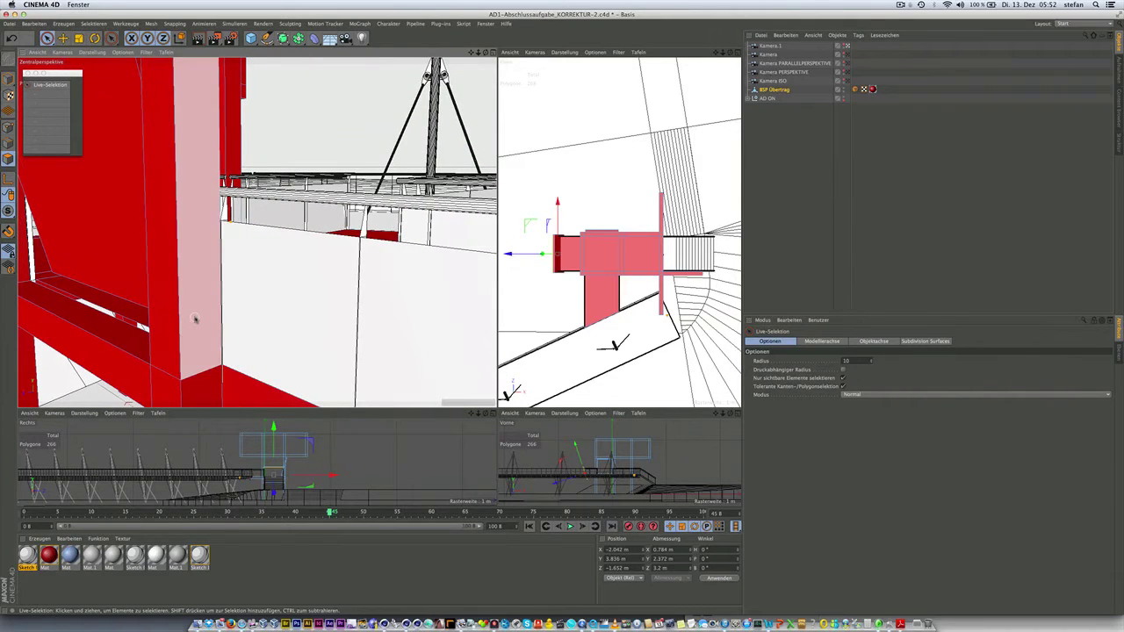
{"action": "left_click_drag", "start_coordinate": [195, 319], "coordinate": [195, 319], "text": "alt"}
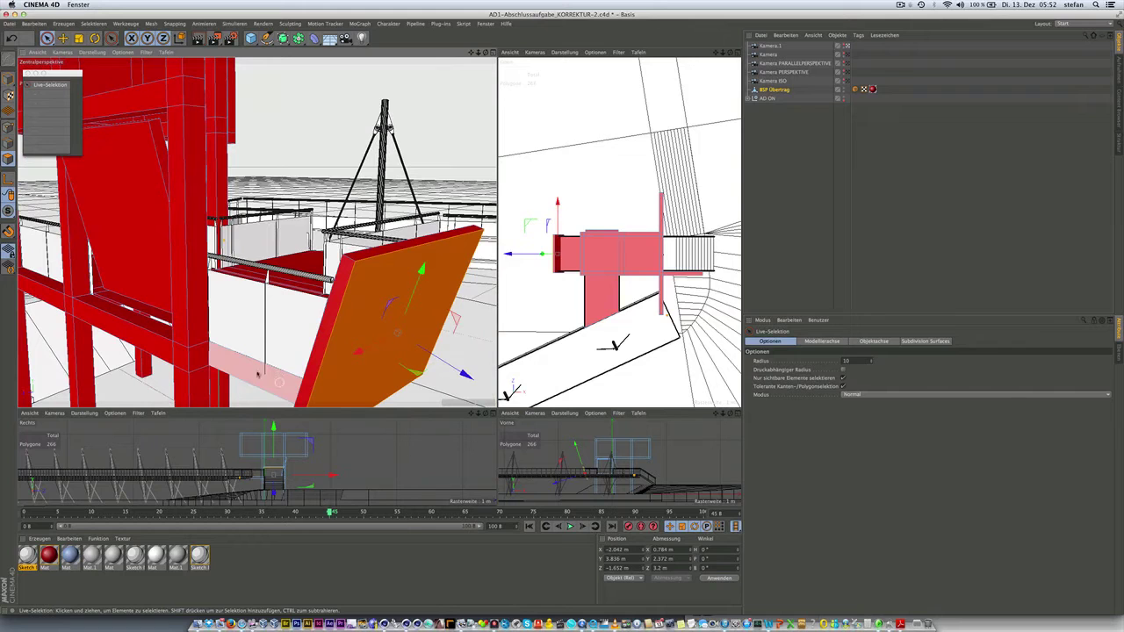
{"action": "scroll", "coordinate": [260, 368], "scroll_direction": "up", "scroll_amount": 3}
{"action": "scroll", "coordinate": [272, 351], "scroll_direction": "up", "scroll_amount": 3}
{"action": "scroll", "coordinate": [285, 334], "scroll_direction": "up", "scroll_amount": 2}
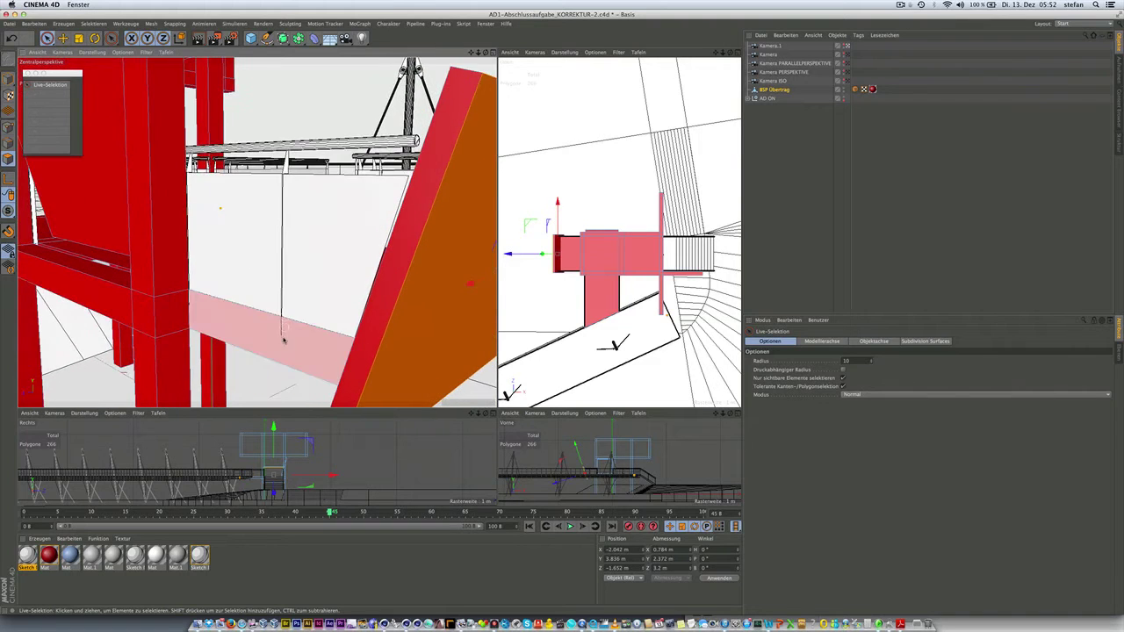
{"action": "scroll", "coordinate": [290, 323], "scroll_direction": "up", "scroll_amount": 2}
{"action": "scroll", "coordinate": [290, 323], "scroll_direction": "up", "scroll_amount": 2}
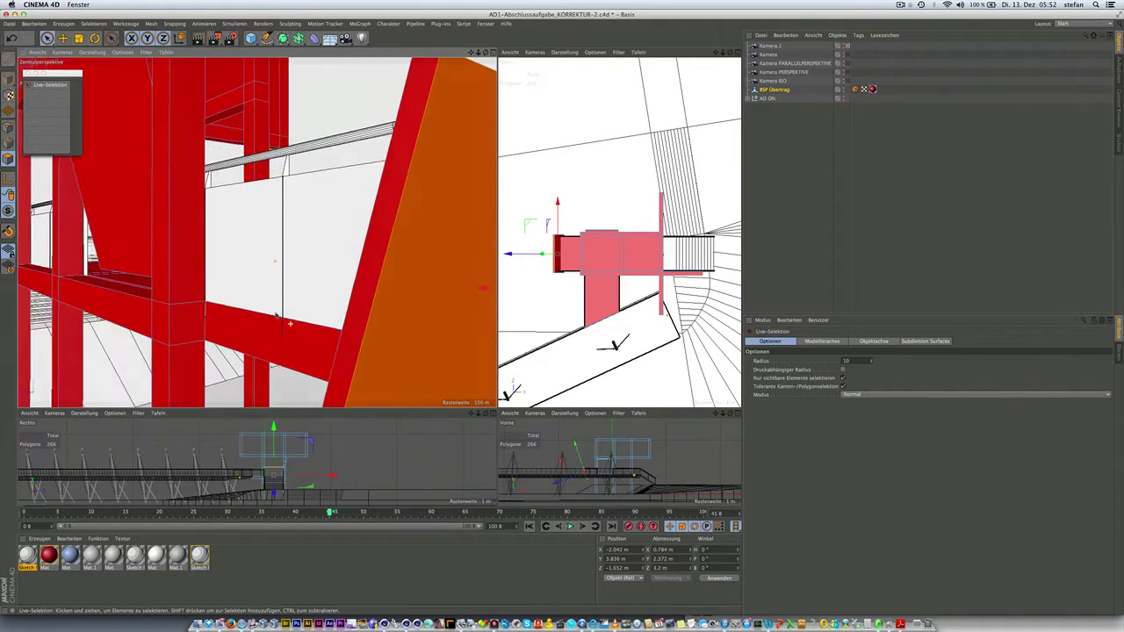
{"action": "scroll", "coordinate": [290, 324], "scroll_direction": "up", "scroll_amount": 2}
{"action": "scroll", "coordinate": [290, 324], "scroll_direction": "up", "scroll_amount": 2}
{"action": "scroll", "coordinate": [290, 323], "scroll_direction": "up", "scroll_amount": 2}
{"action": "scroll", "coordinate": [290, 323], "scroll_direction": "up", "scroll_amount": 2}
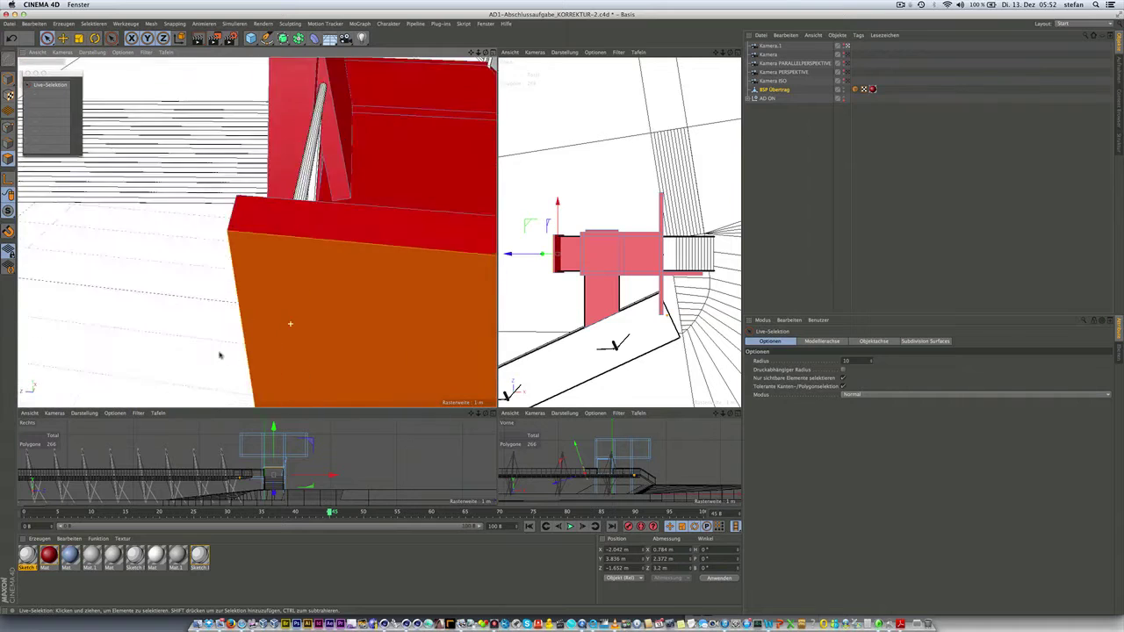
{"action": "scroll", "coordinate": [290, 323], "scroll_direction": "up", "scroll_amount": 2}
{"action": "scroll", "coordinate": [290, 323], "scroll_direction": "up", "scroll_amount": 2}
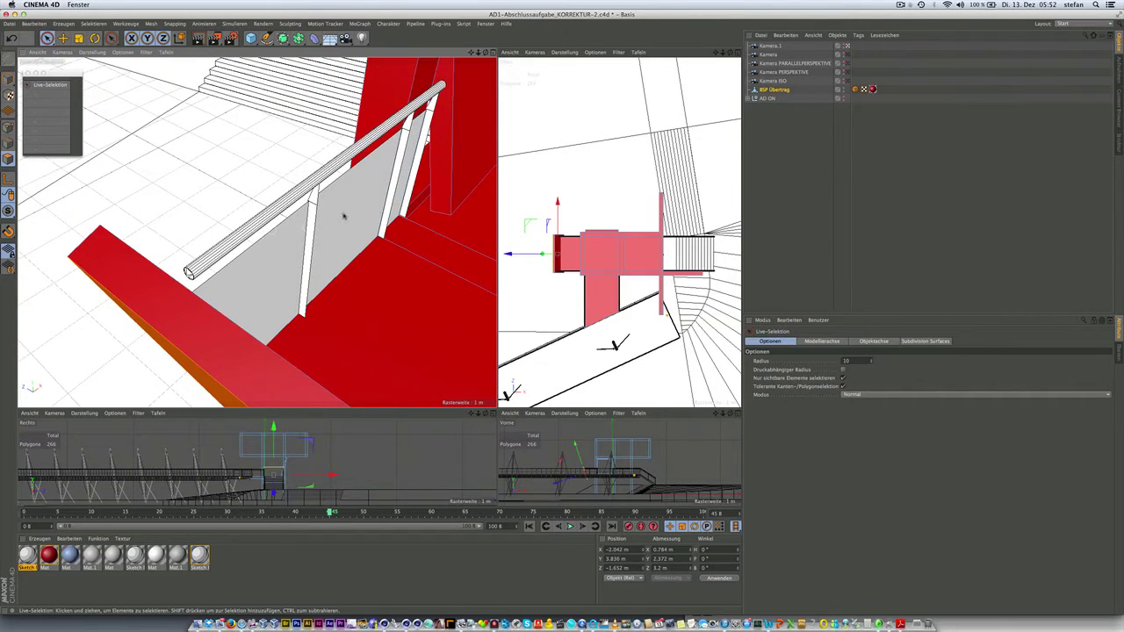
{"action": "mouse_move", "coordinate": [343, 216]}
{"action": "left_mouse_down", "text": "alt"}
{"action": "mouse_move", "coordinate": [113, 266]}
{"action": "mouse_move", "coordinate": [237, 233]}
{"action": "mouse_move", "coordinate": [227, 221]}
{"action": "left_mouse_up", "text": "alt"}
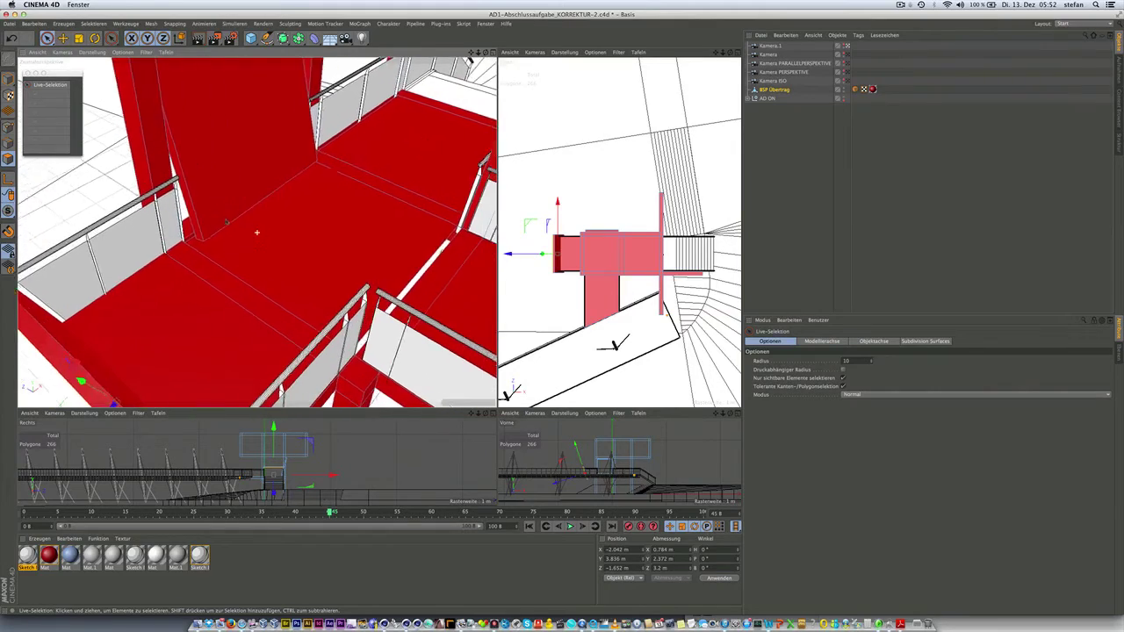
{"action": "scroll", "coordinate": [326, 254], "scroll_direction": "up", "scroll_amount": 3}
{"action": "scroll", "coordinate": [325, 254], "scroll_direction": "down", "scroll_amount": 2}
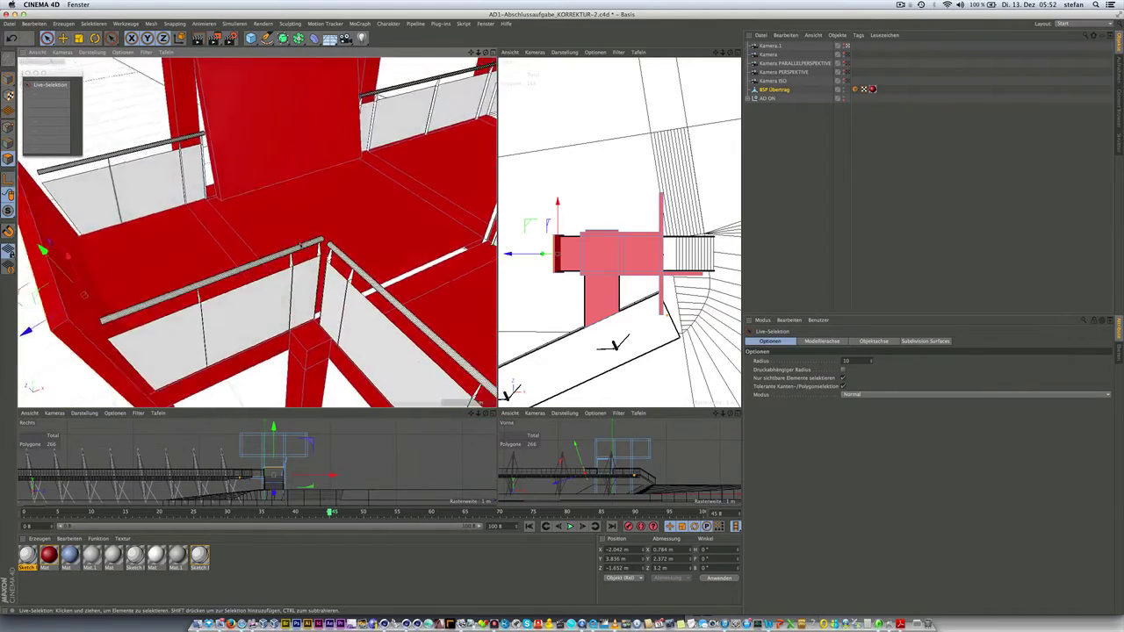
{"action": "left_click_drag", "start_coordinate": [300, 244], "coordinate": [283, 240], "text": "alt"}
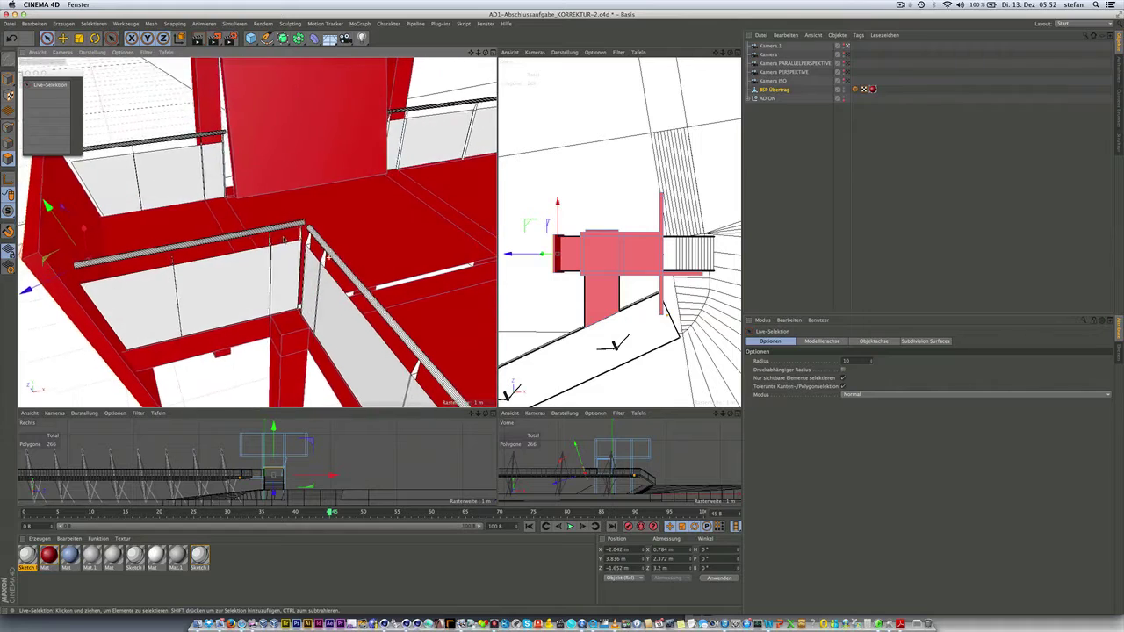
{"action": "mouse_move", "coordinate": [283, 240]}
{"action": "left_mouse_down", "text": "alt"}
{"action": "mouse_move", "coordinate": [298, 302]}
{"action": "mouse_move", "coordinate": [274, 226]}
{"action": "mouse_move", "coordinate": [193, 272]}
{"action": "mouse_move", "coordinate": [175, 266]}
{"action": "mouse_move", "coordinate": [278, 253]}
{"action": "mouse_move", "coordinate": [220, 269]}
{"action": "mouse_move", "coordinate": [225, 283]}
{"action": "mouse_move", "coordinate": [292, 307]}
{"action": "mouse_move", "coordinate": [281, 304]}
{"action": "left_mouse_up", "text": "alt"}
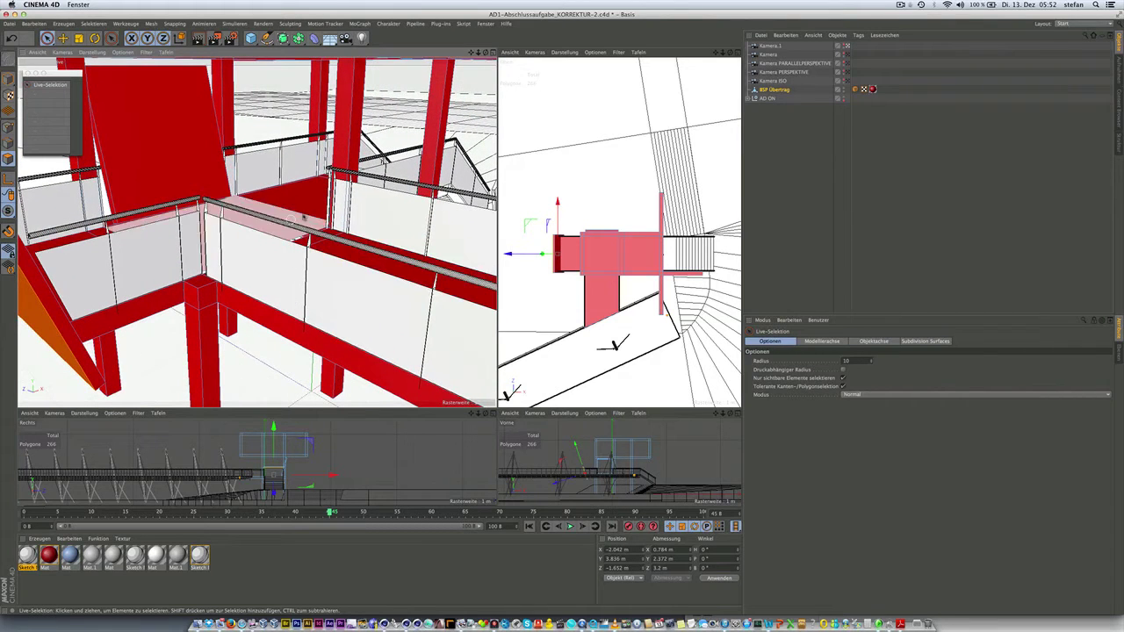
{"action": "left_click", "coordinate": [480, 24]}
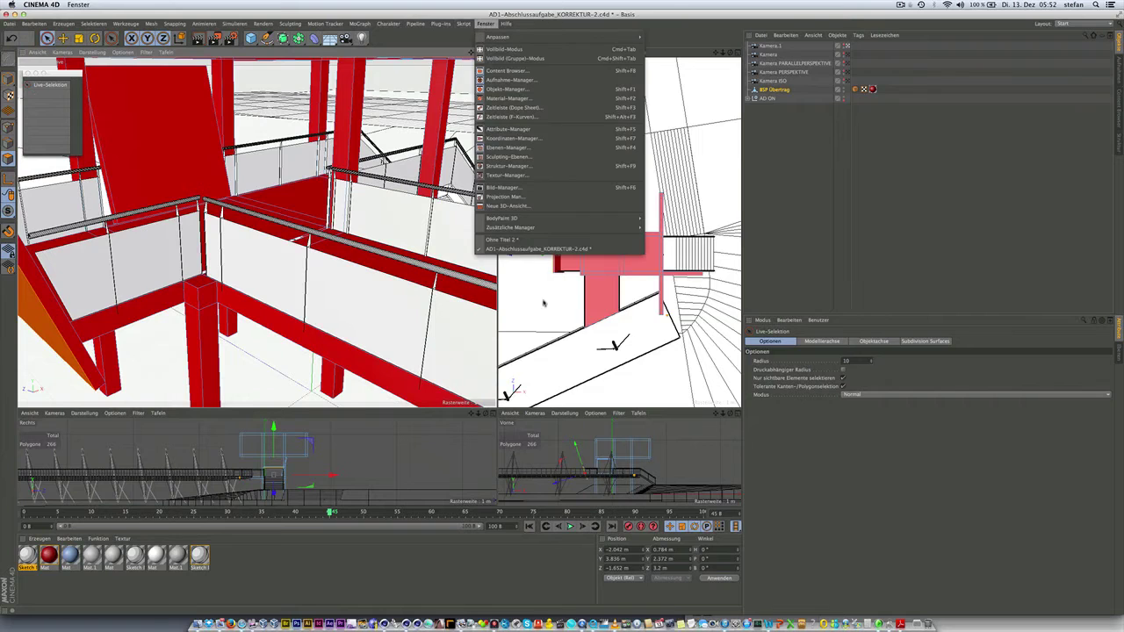
Switch to Ohne Titel 2 and select the lower and upper floor panels with Live Selection.
{"action": "left_click", "coordinate": [534, 240]}
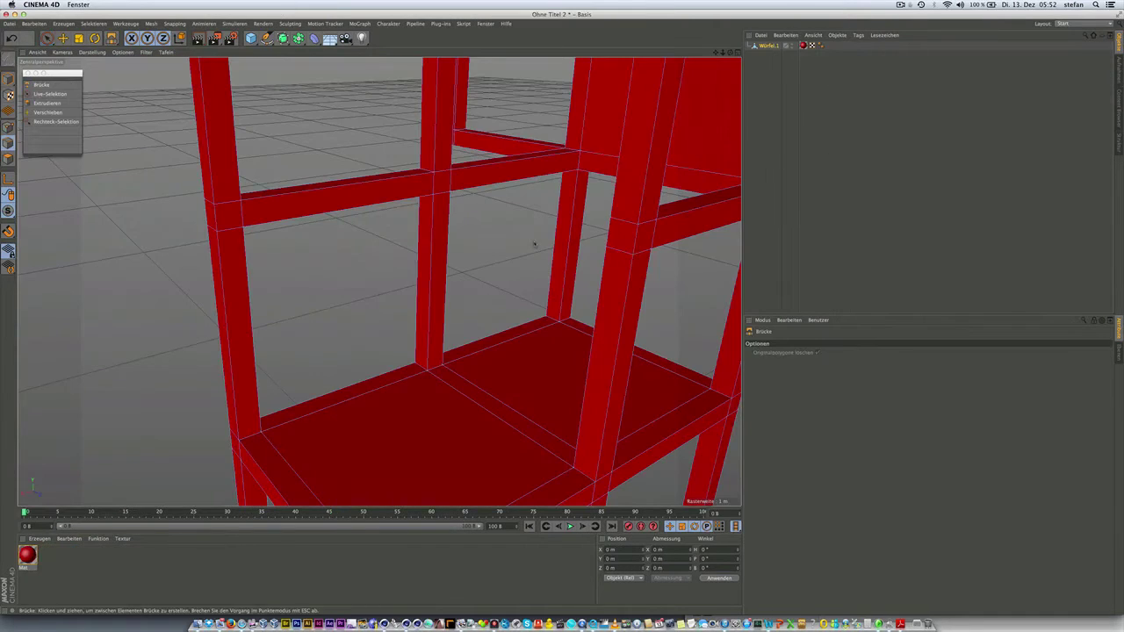
{"action": "mouse_move", "coordinate": [253, 246]}
{"action": "left_mouse_down", "text": "alt"}
{"action": "mouse_move", "coordinate": [376, 284]}
{"action": "mouse_move", "coordinate": [321, 310]}
{"action": "mouse_move", "coordinate": [341, 328]}
{"action": "left_mouse_up", "text": "alt"}
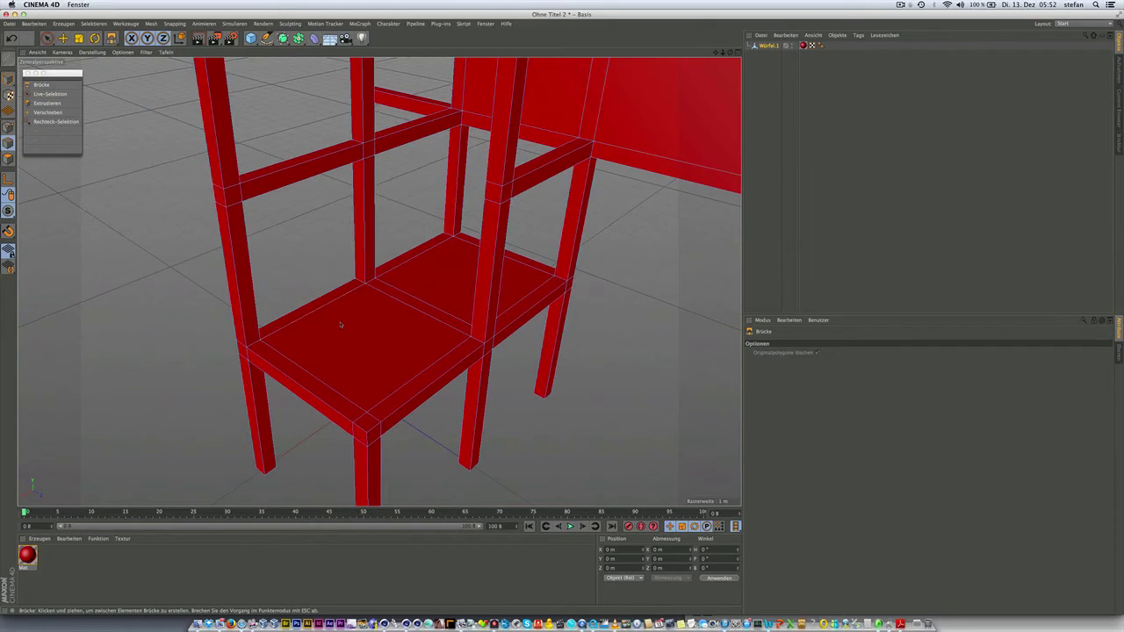
{"action": "scroll", "coordinate": [341, 327], "scroll_direction": "up", "scroll_amount": 3}
{"action": "scroll", "coordinate": [341, 326], "scroll_direction": "up", "scroll_amount": 2}
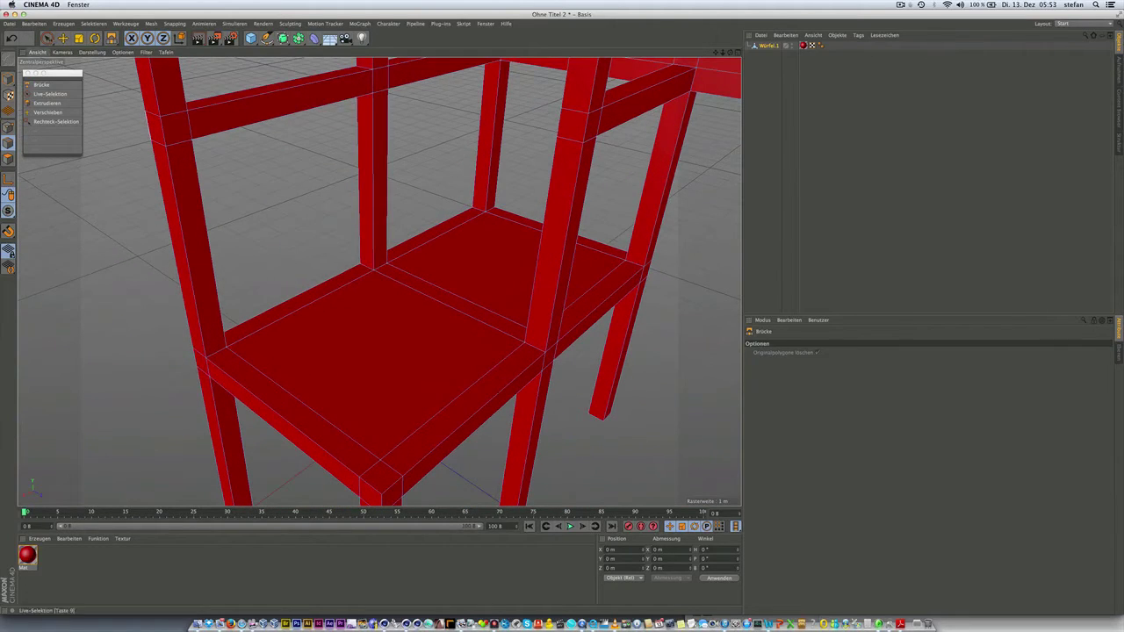
{"action": "left_click", "coordinate": [50, 94]}
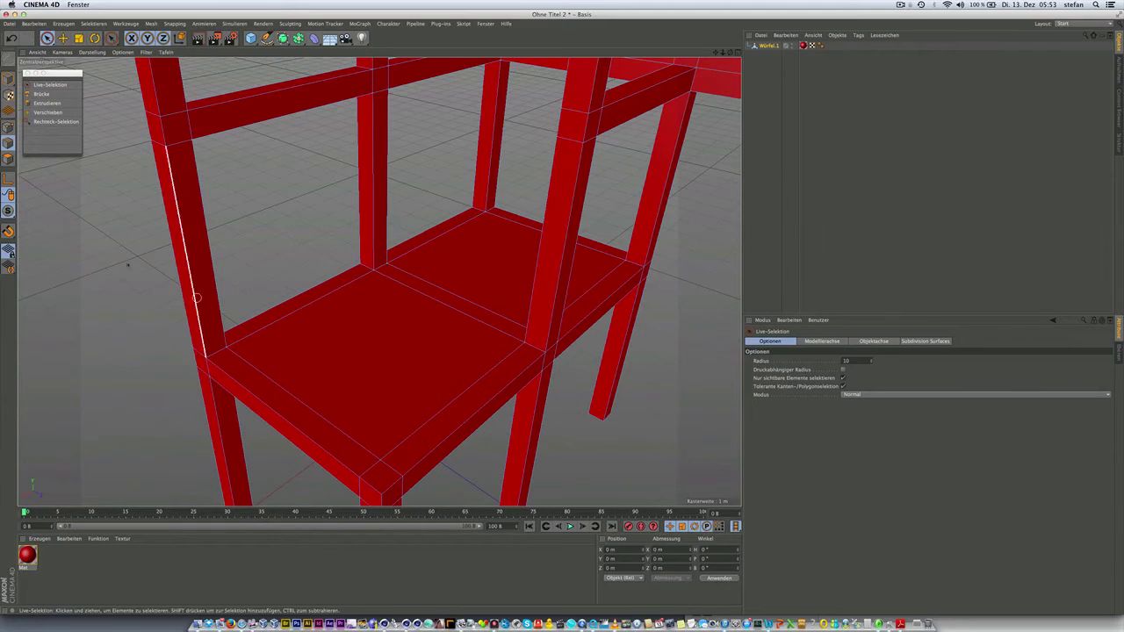
{"action": "left_click", "coordinate": [9, 158]}
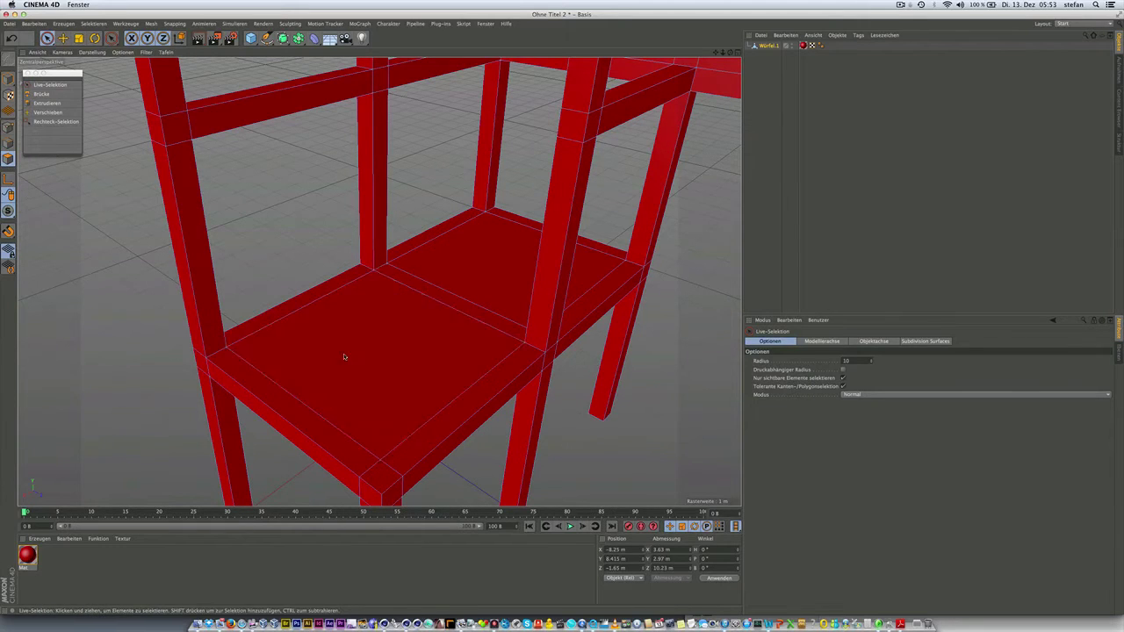
{"action": "left_click", "coordinate": [378, 330]}
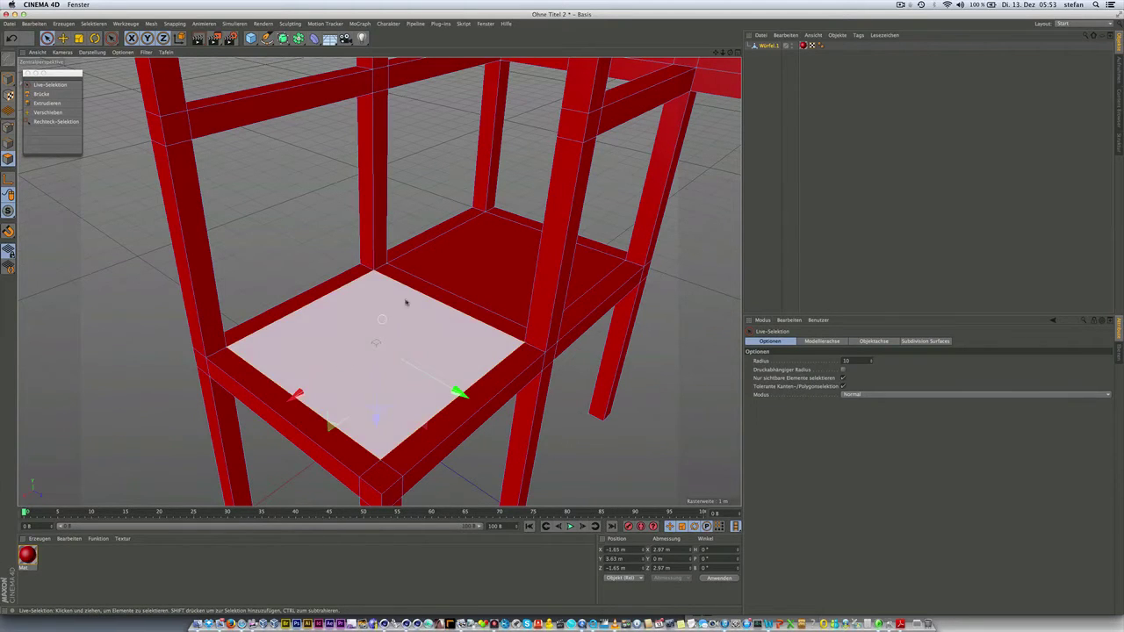
{"action": "left_click", "coordinate": [478, 264], "text": "shift"}
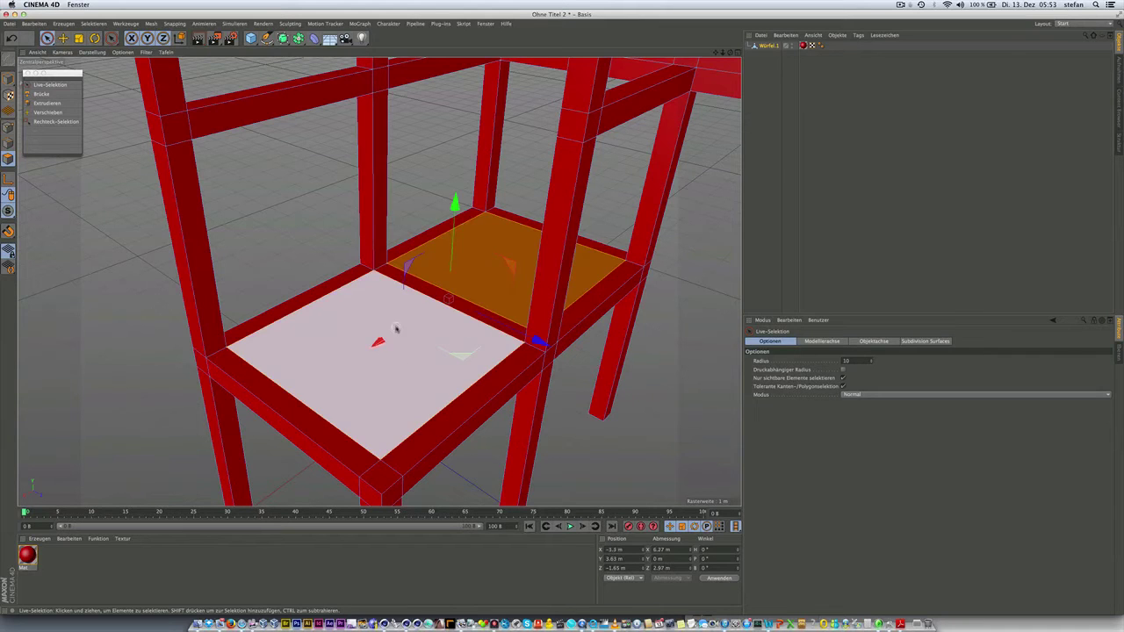
{"action": "left_click_drag", "start_coordinate": [395, 328], "coordinate": [397, 330], "text": "alt"}
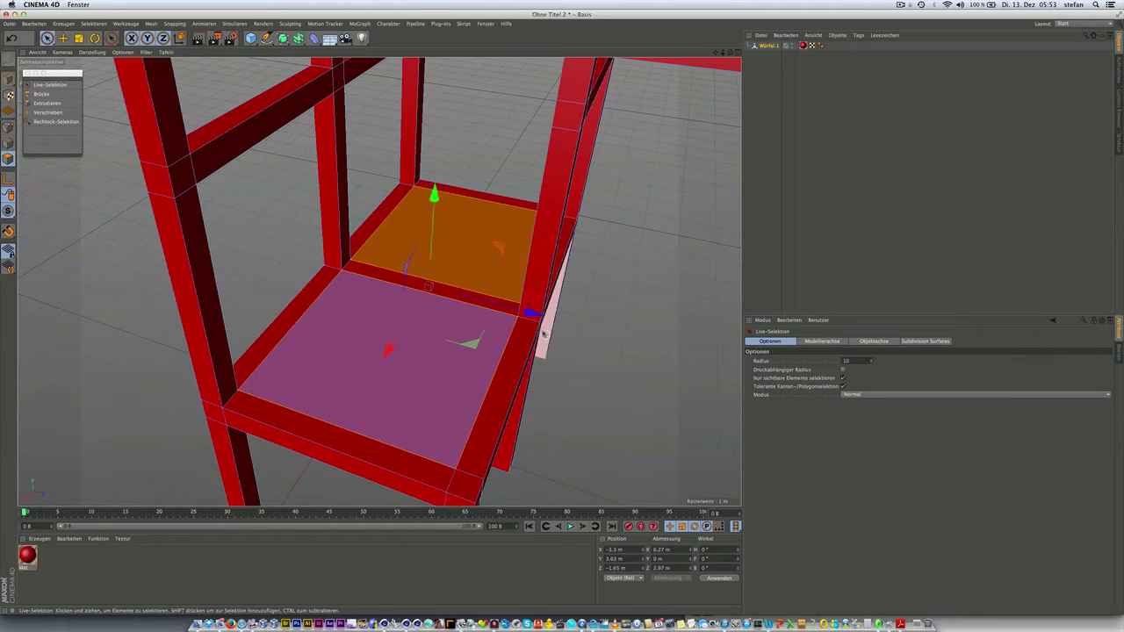
{"action": "mouse_move", "coordinate": [509, 347]}
{"action": "left_mouse_down", "text": "alt"}
{"action": "mouse_move", "coordinate": [538, 335]}
{"action": "mouse_move", "coordinate": [490, 321]}
{"action": "mouse_move", "coordinate": [504, 322]}
{"action": "left_mouse_up", "text": "alt"}
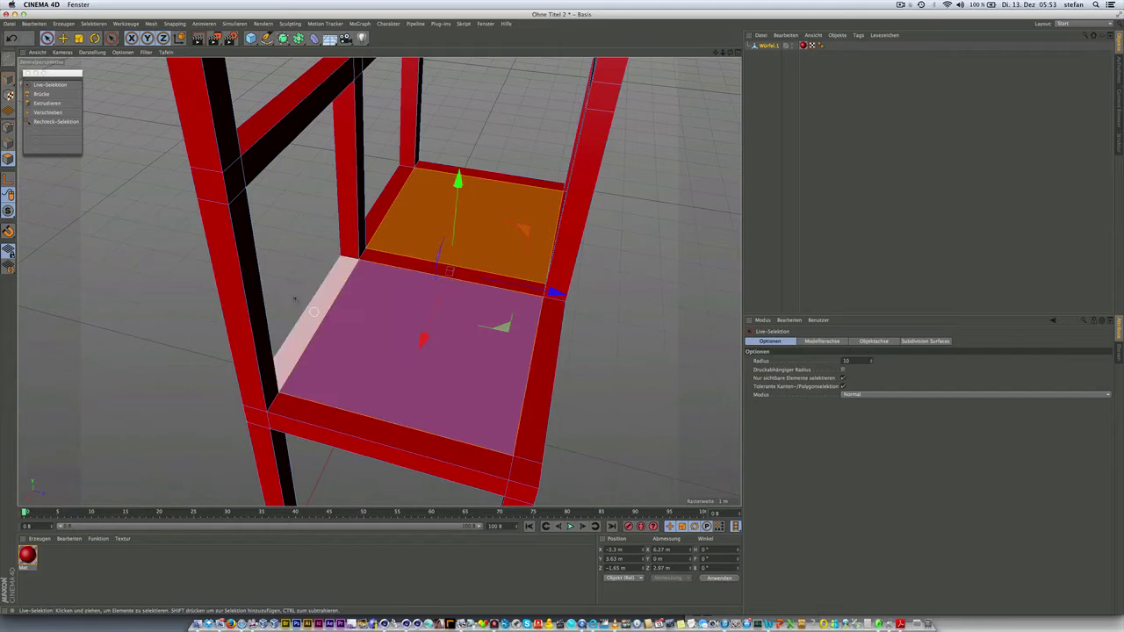
{"action": "left_click", "coordinate": [97, 114]}
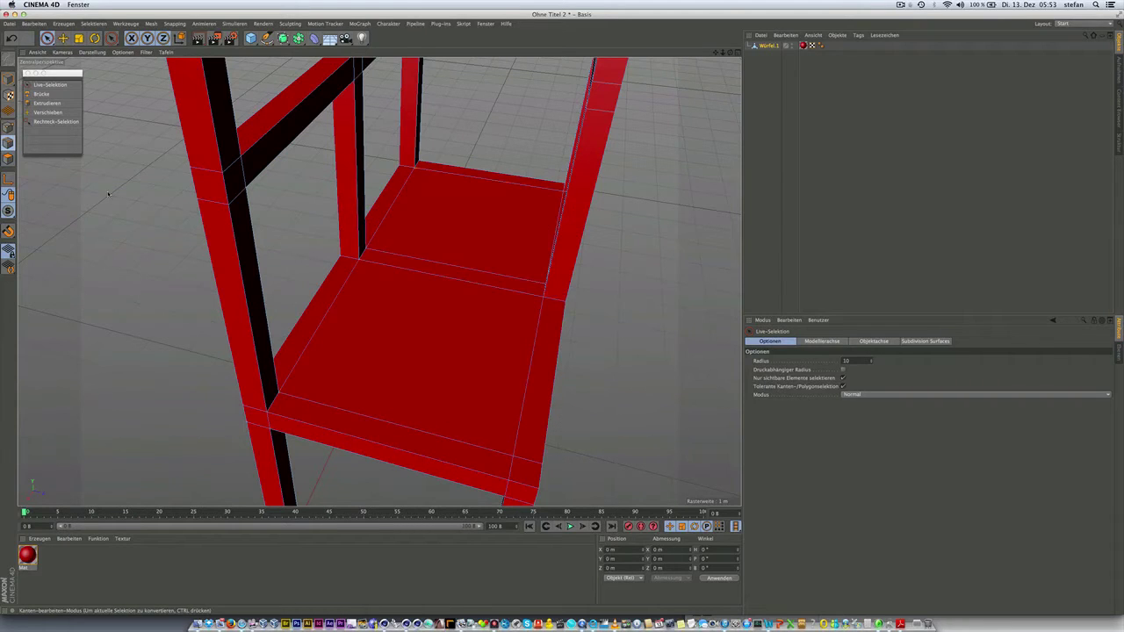
{"action": "left_click", "coordinate": [326, 321]}
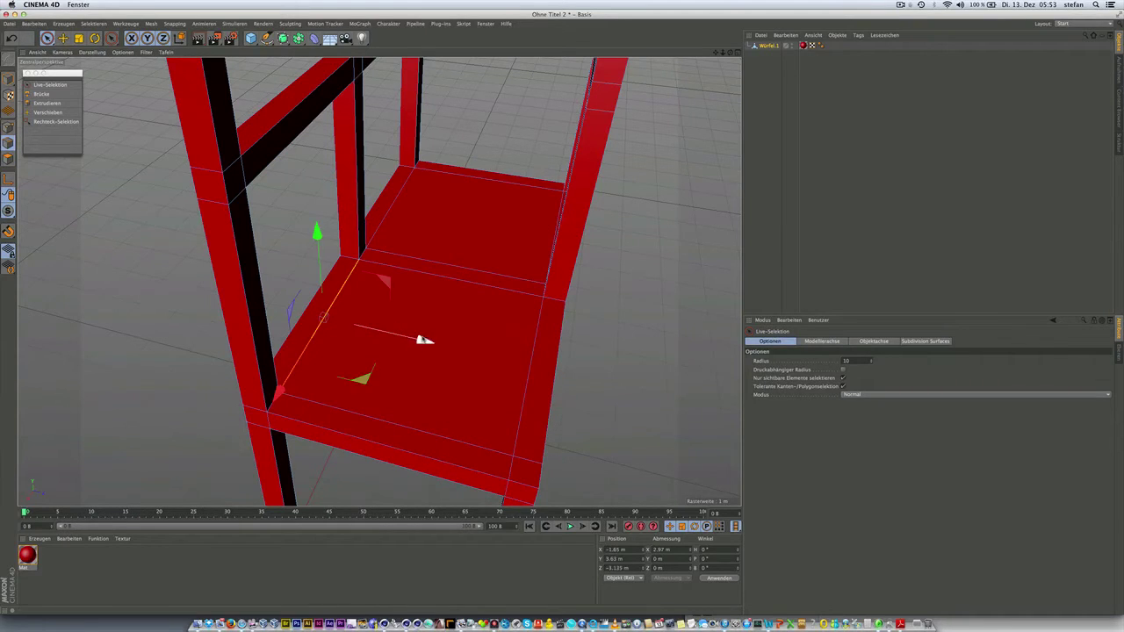
{"action": "left_click_drag", "start_coordinate": [421, 339], "coordinate": [432, 342]}
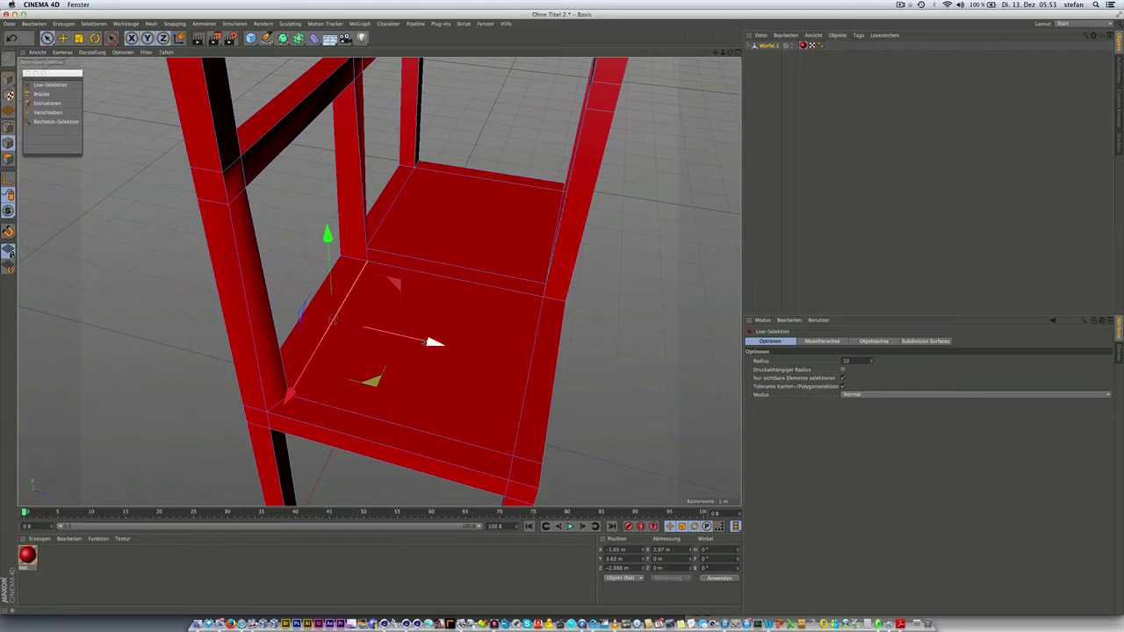
{"action": "key", "text": "ctrl+z"}
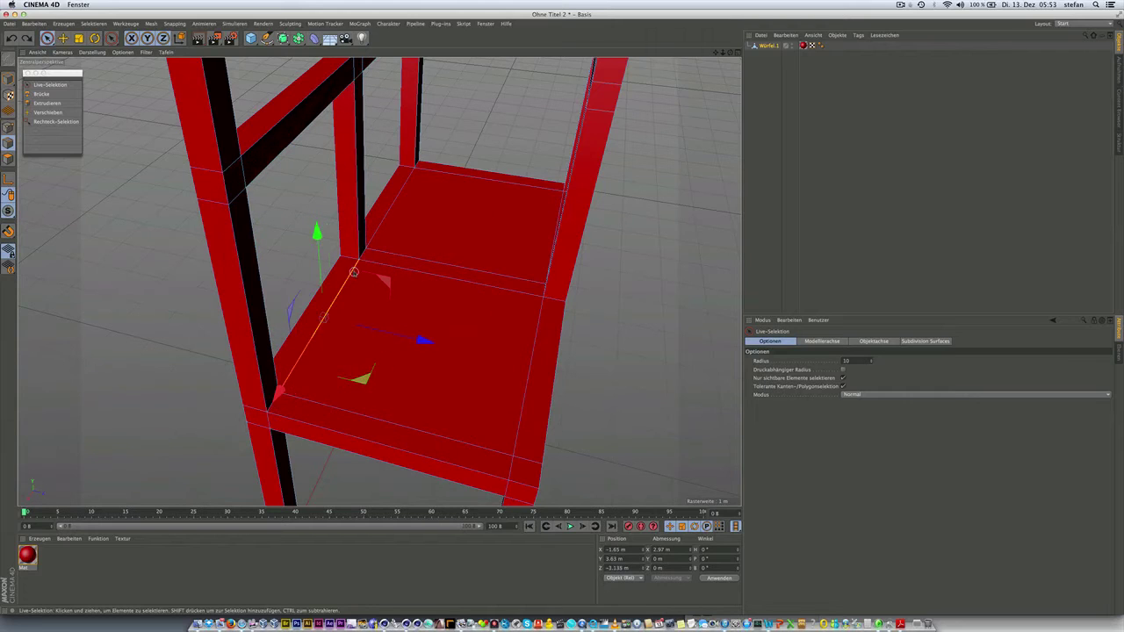
{"action": "left_click_drag", "start_coordinate": [410, 297], "coordinate": [380, 277], "text": "alt"}
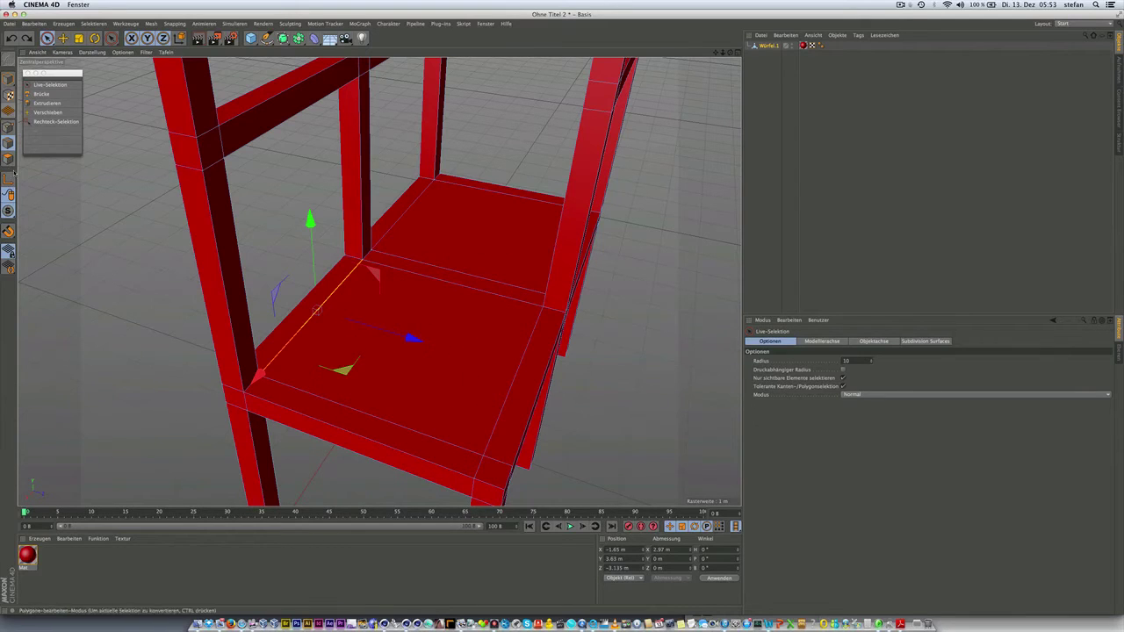
{"action": "left_click", "coordinate": [8, 158]}
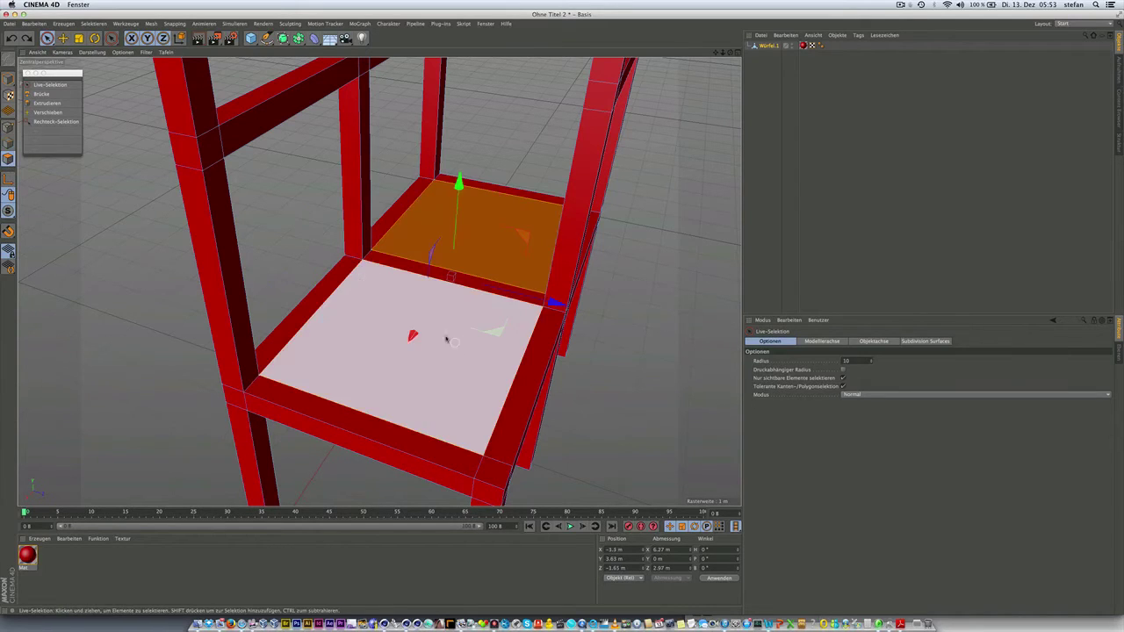
{"action": "mouse_move", "coordinate": [448, 339]}
{"action": "left_mouse_down", "text": "alt"}
{"action": "mouse_move", "coordinate": [432, 320]}
{"action": "mouse_move", "coordinate": [372, 322]}
{"action": "left_mouse_up", "text": "alt"}
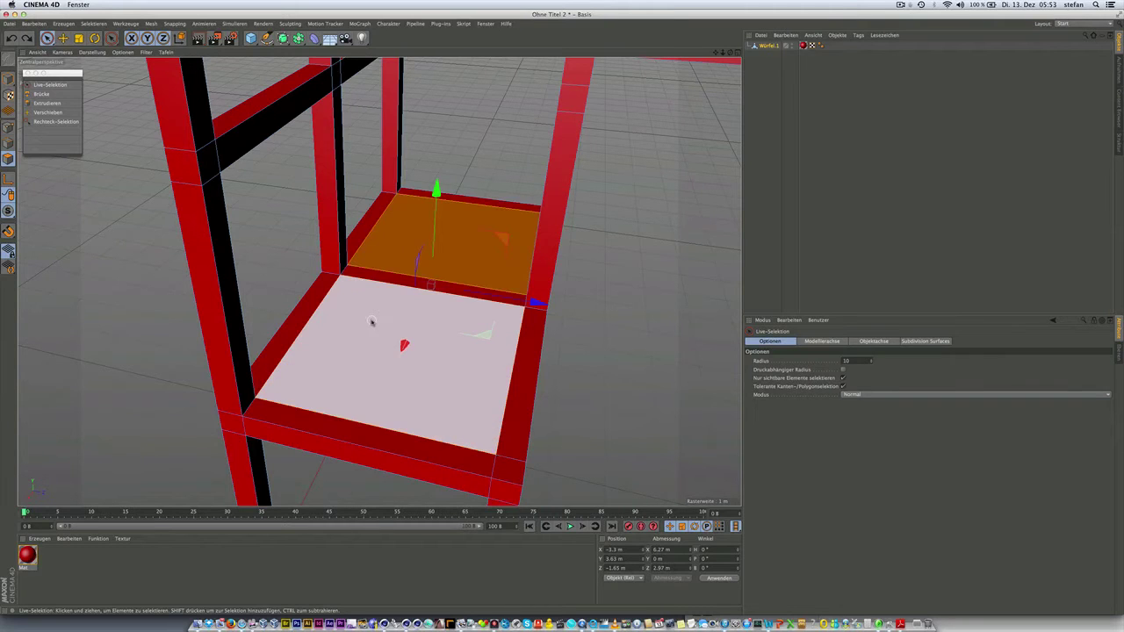
{"action": "right_click", "coordinate": [372, 322]}
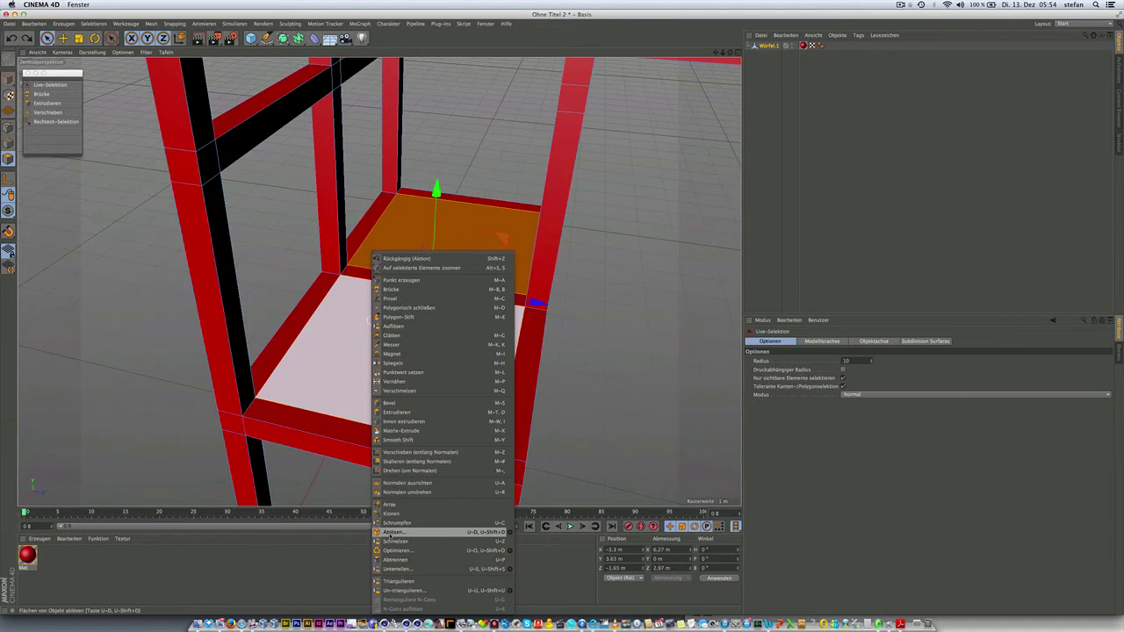
{"action": "left_click", "coordinate": [391, 533]}
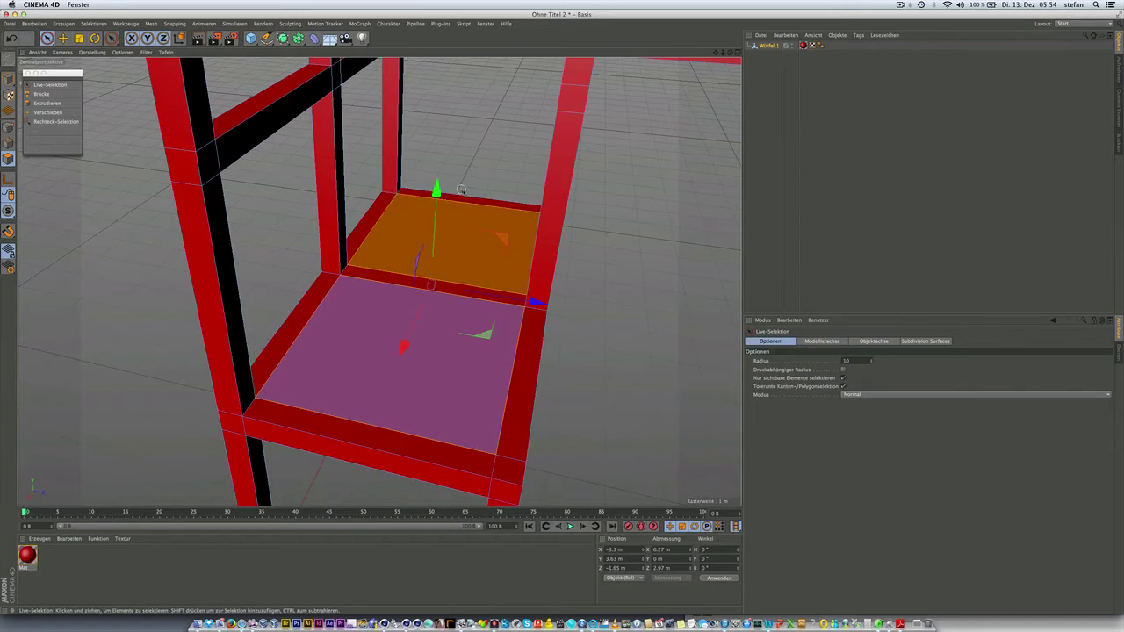
{"action": "mouse_move", "coordinate": [435, 188]}
{"action": "left_mouse_down"}
{"action": "mouse_move", "coordinate": [434, 115]}
{"action": "mouse_move", "coordinate": [436, 212]}
{"action": "mouse_move", "coordinate": [439, 186]}
{"action": "left_mouse_up"}
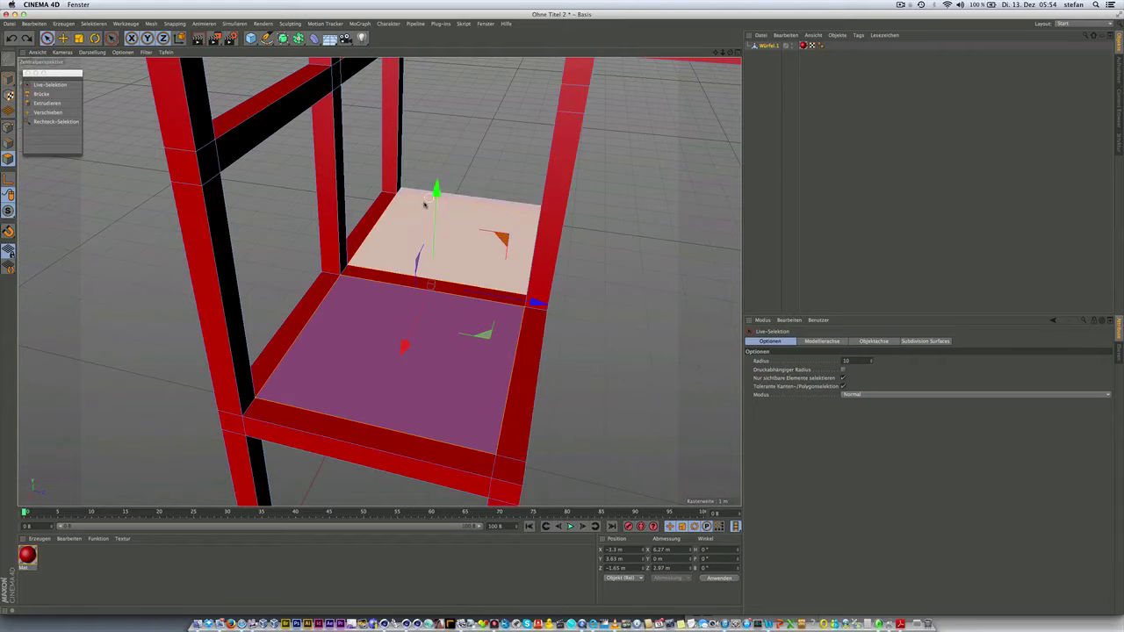
{"action": "left_click_drag", "start_coordinate": [416, 216], "coordinate": [413, 226], "text": "alt"}
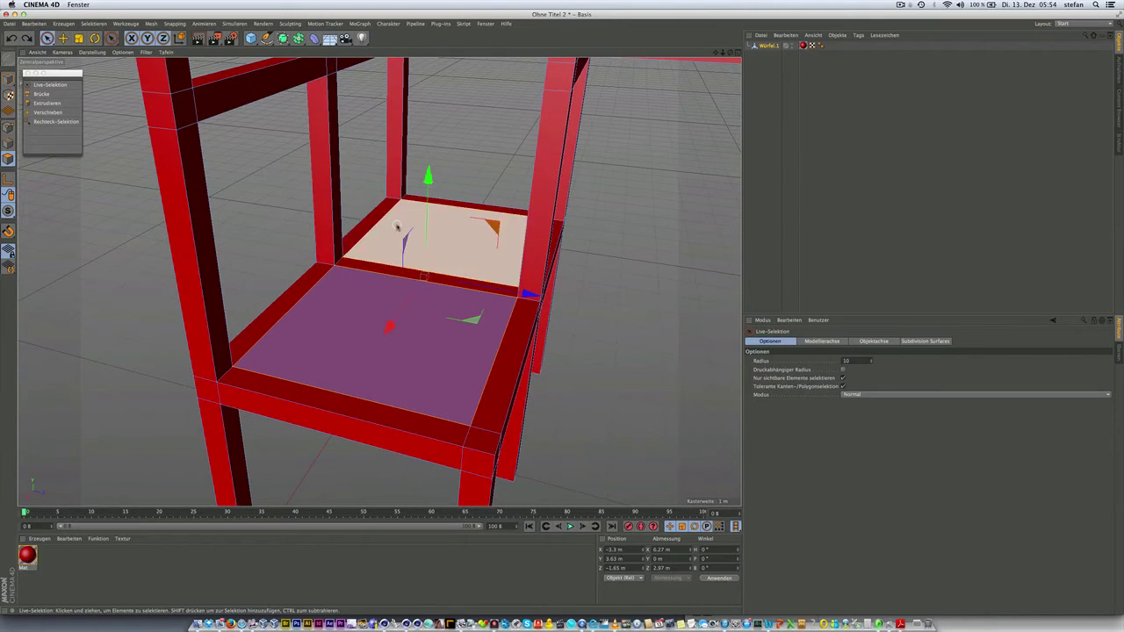
{"action": "left_click_drag", "start_coordinate": [406, 235], "coordinate": [402, 247], "text": "alt"}
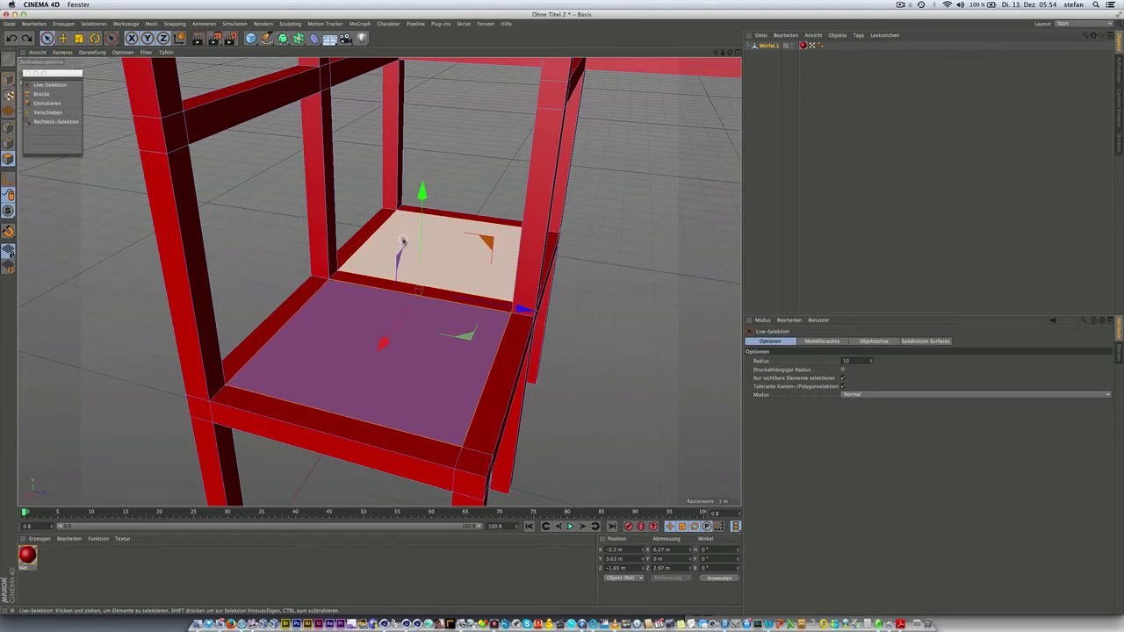
{"action": "left_click", "coordinate": [403, 241], "text": "ctrl"}
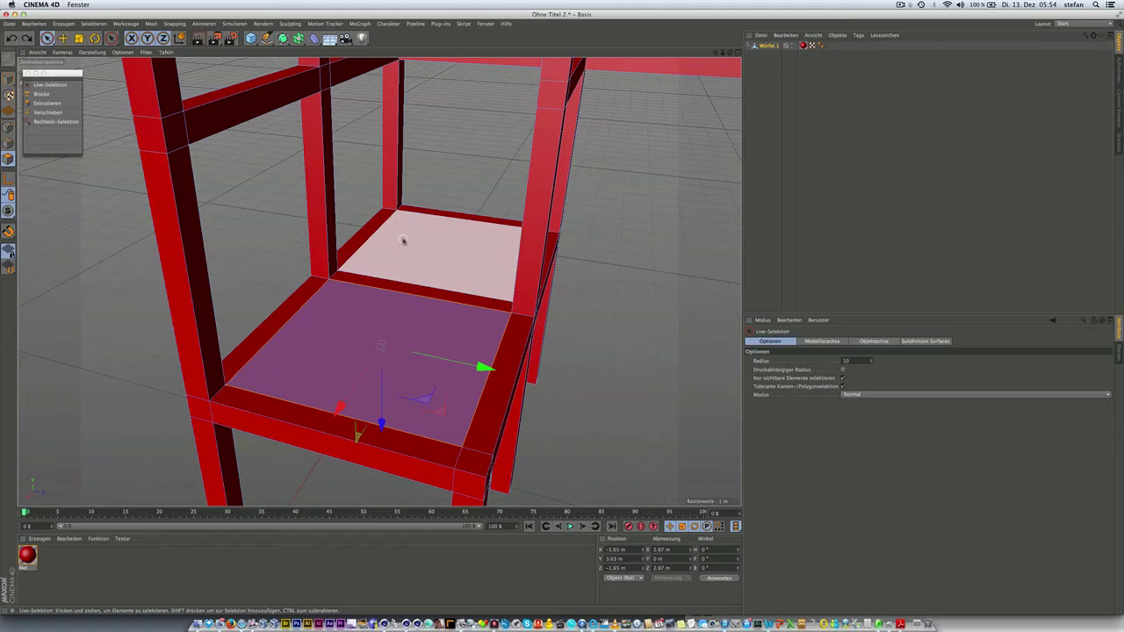
{"action": "left_click", "coordinate": [448, 263]}
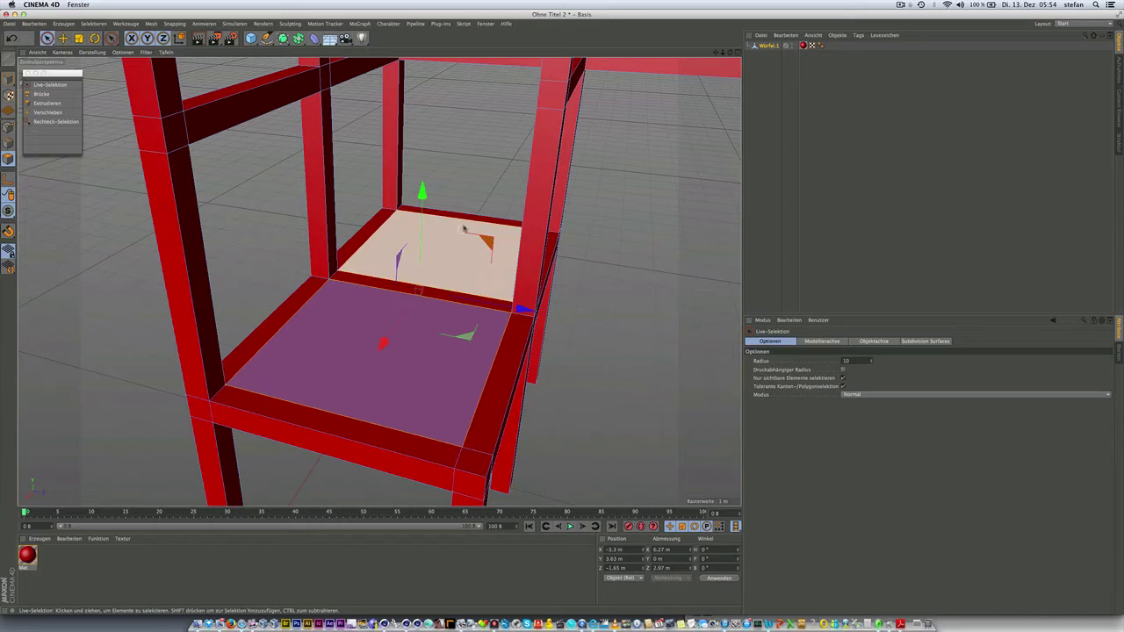
{"action": "mouse_move", "coordinate": [421, 188]}
{"action": "left_mouse_down"}
{"action": "mouse_move", "coordinate": [423, 145]}
{"action": "mouse_move", "coordinate": [442, 160]}
{"action": "mouse_move", "coordinate": [439, 114]}
{"action": "left_mouse_up"}
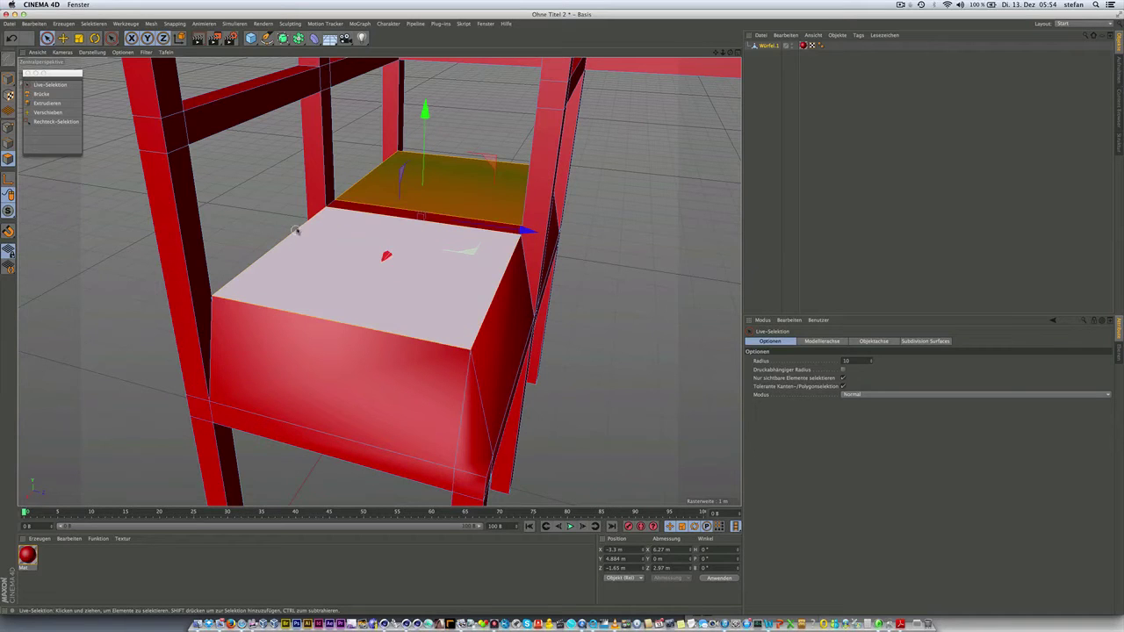
{"action": "key", "text": "ctrl+z"}
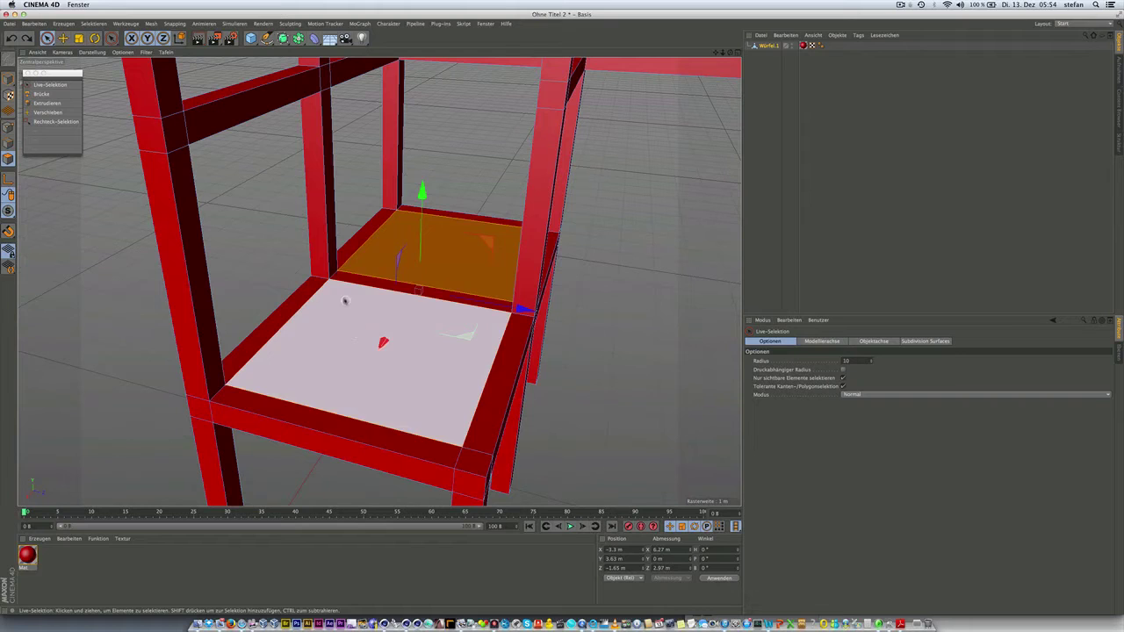
Disconnect (Ablösen) the selected seat faces, test-lifting them and undoing the move.
{"action": "right_click", "coordinate": [354, 306]}
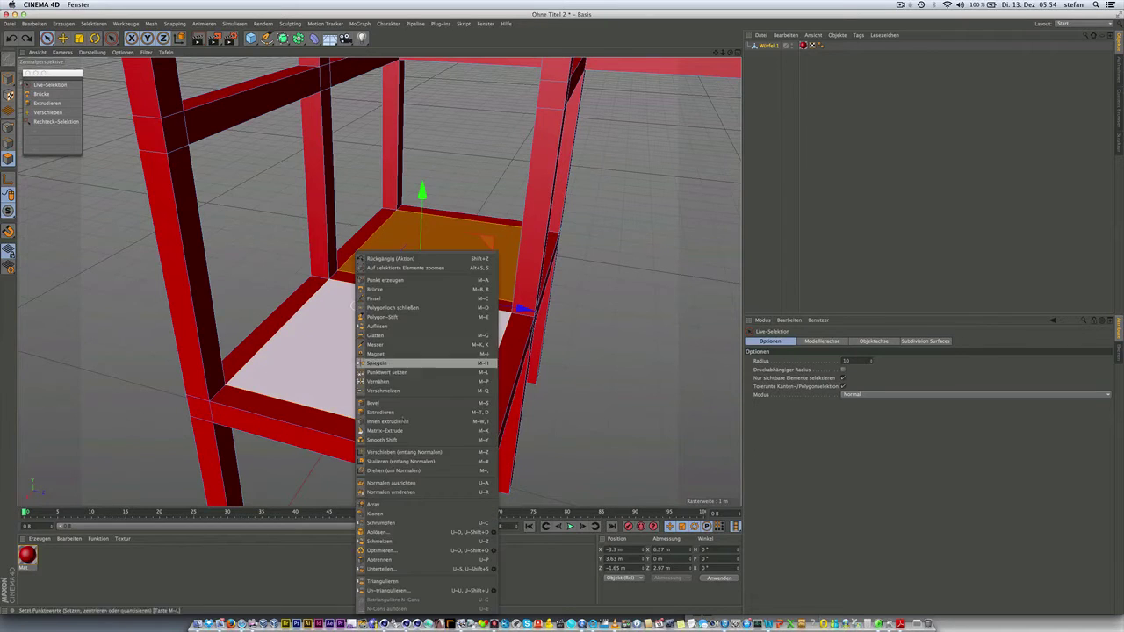
{"action": "left_click", "coordinate": [376, 533]}
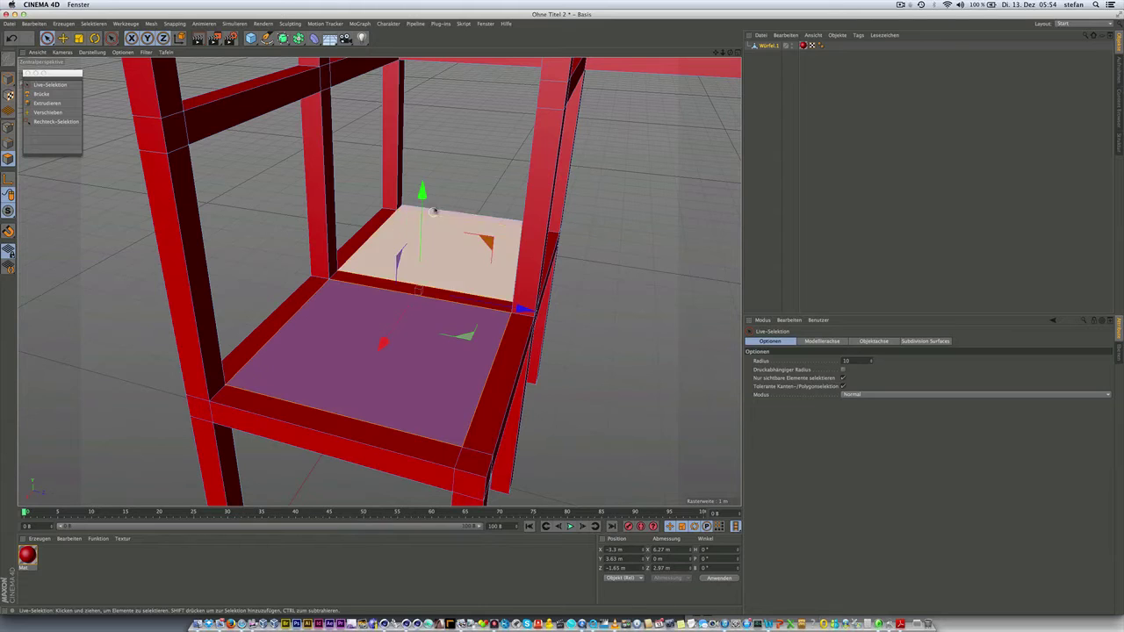
{"action": "left_click_drag", "start_coordinate": [421, 192], "coordinate": [424, 93]}
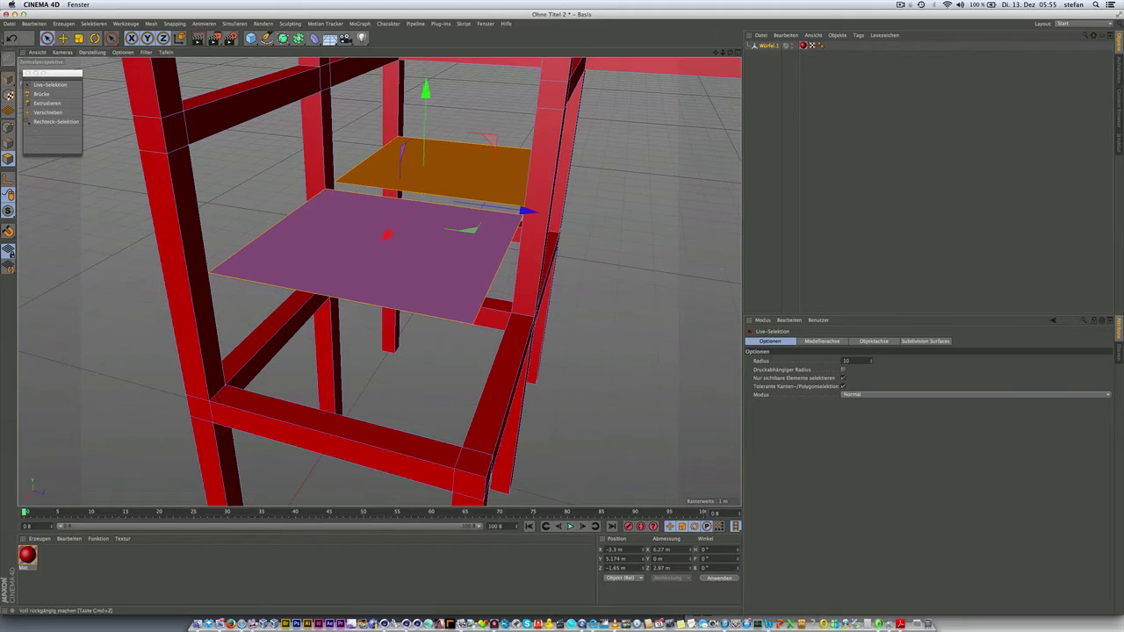
{"action": "left_click", "coordinate": [11, 38]}
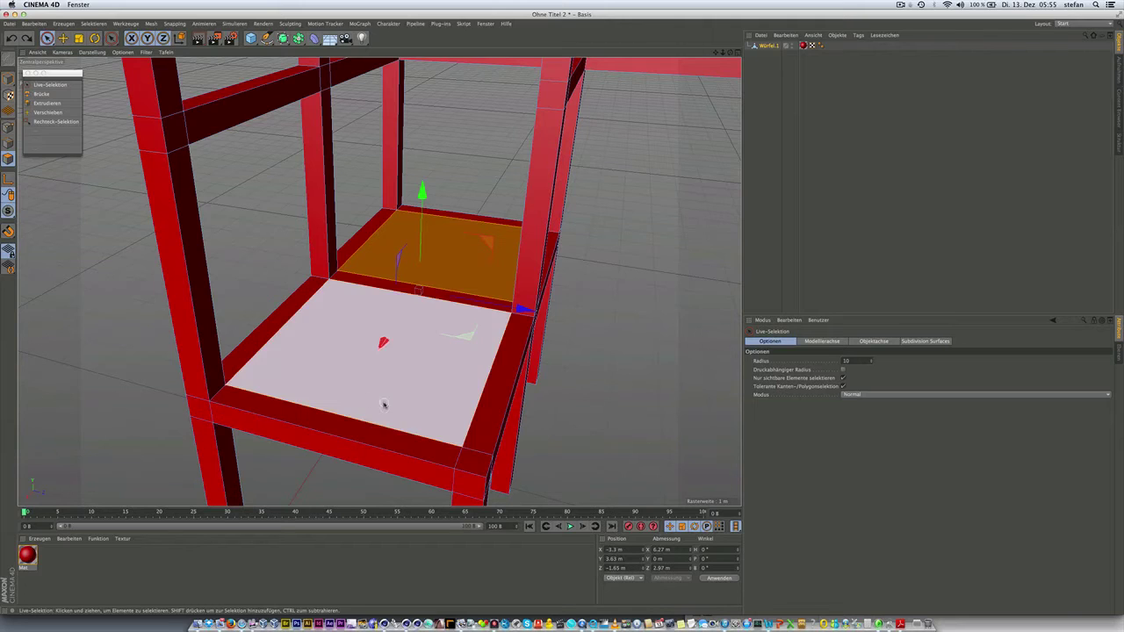
Clear the selection and select only the lower seat panel in polygon mode.
{"action": "left_click", "coordinate": [9, 143]}
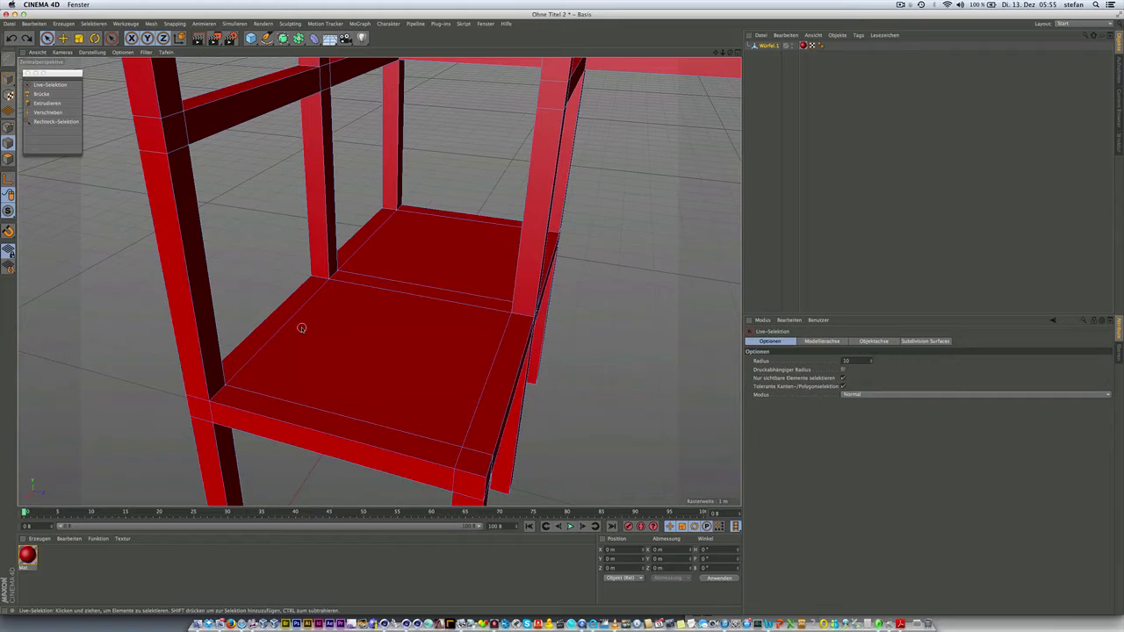
{"action": "left_click", "coordinate": [8, 159]}
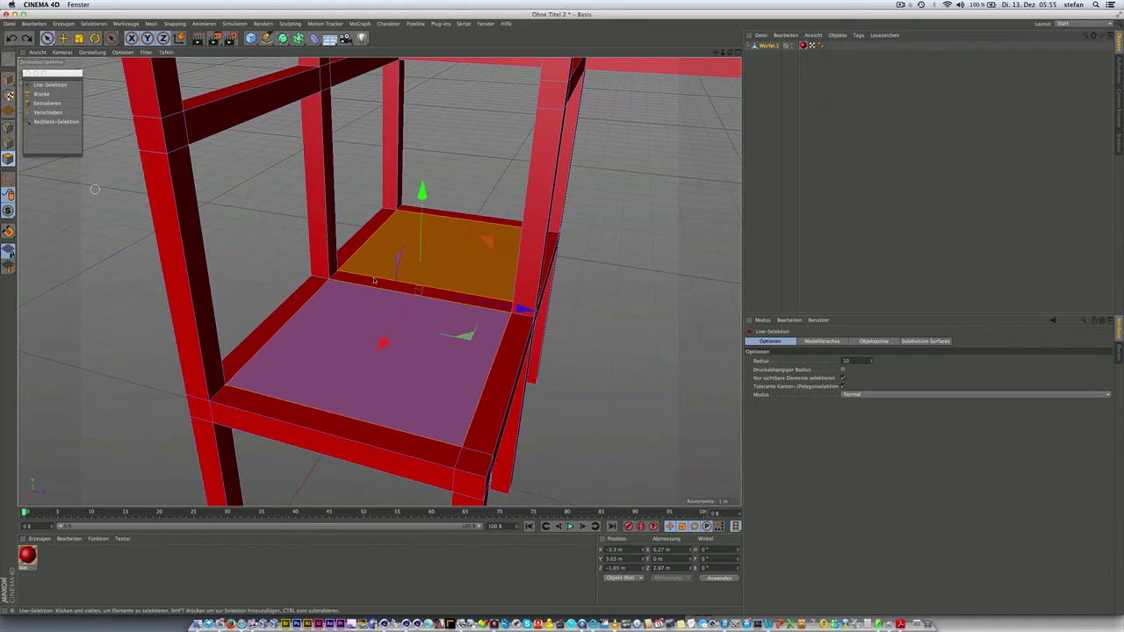
{"action": "left_click", "coordinate": [420, 293]}
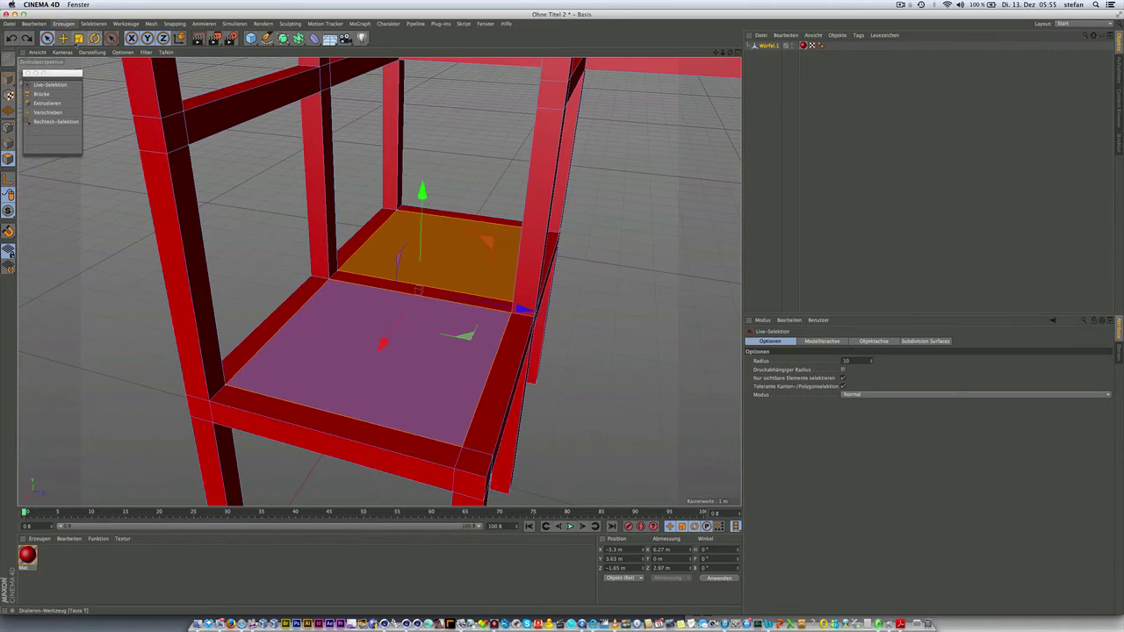
Try scaling the lower seat panel, undo it, then set its Z size to 2.87 m.
{"action": "left_click", "coordinate": [79, 38]}
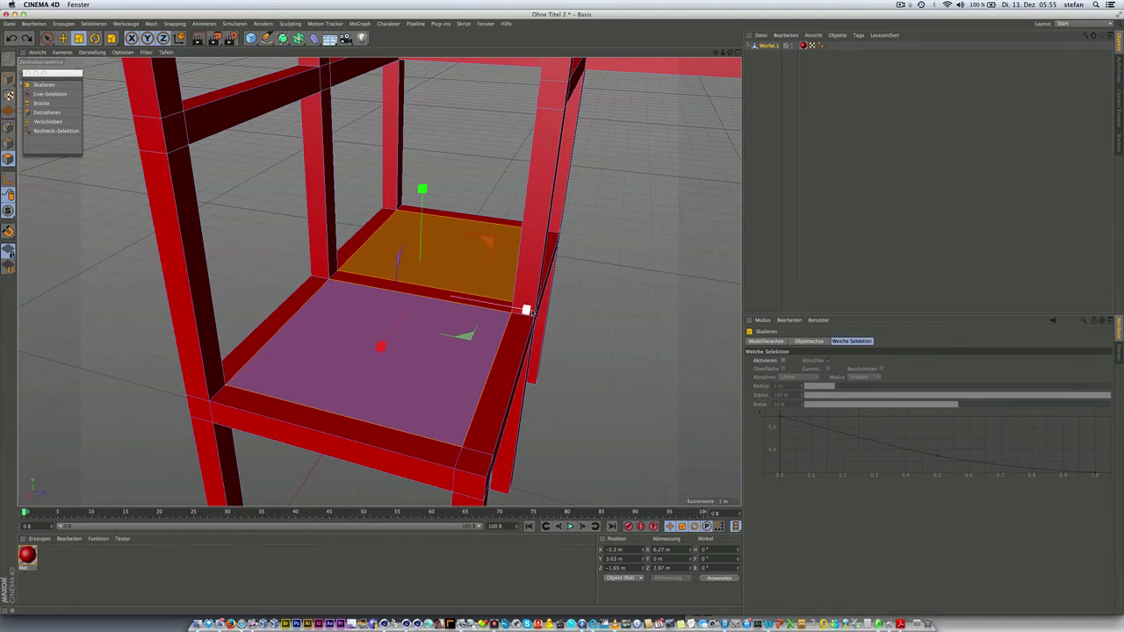
{"action": "left_click_drag", "start_coordinate": [525, 310], "coordinate": [516, 309]}
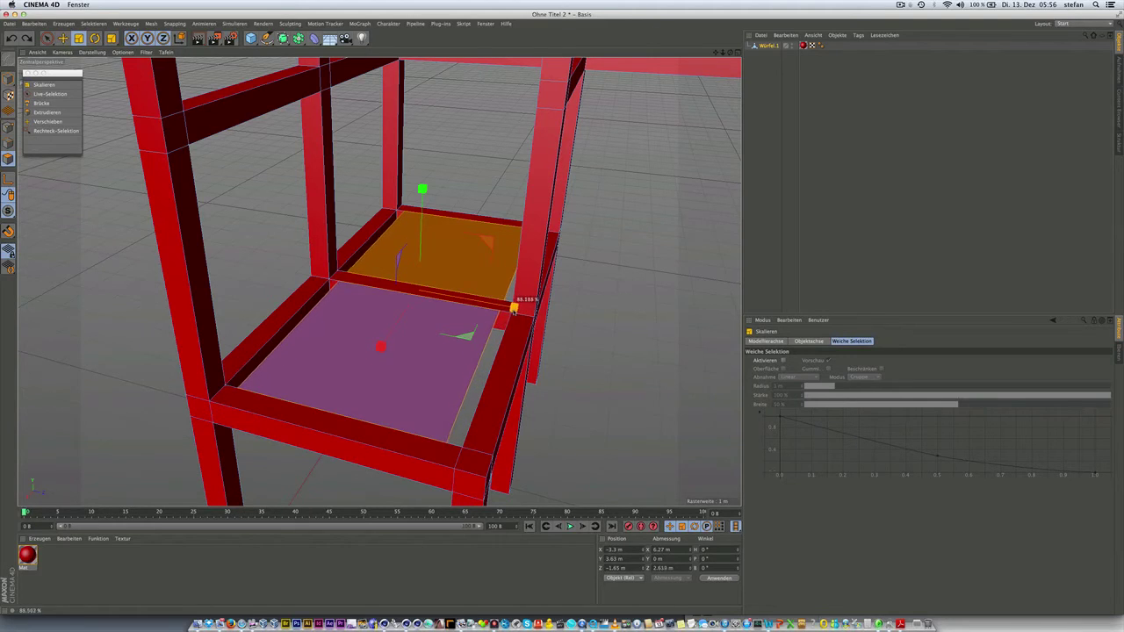
{"action": "left_click_drag", "start_coordinate": [516, 309], "coordinate": [527, 311]}
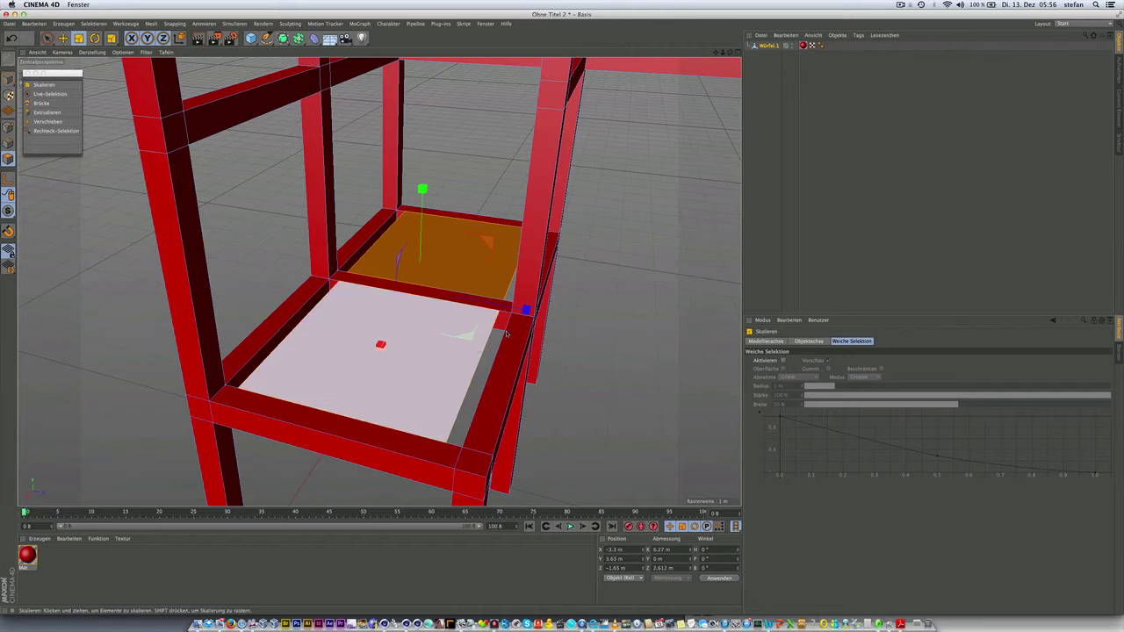
{"action": "left_click_drag", "start_coordinate": [527, 311], "coordinate": [526, 311]}
{"action": "left_click", "coordinate": [11, 38]}
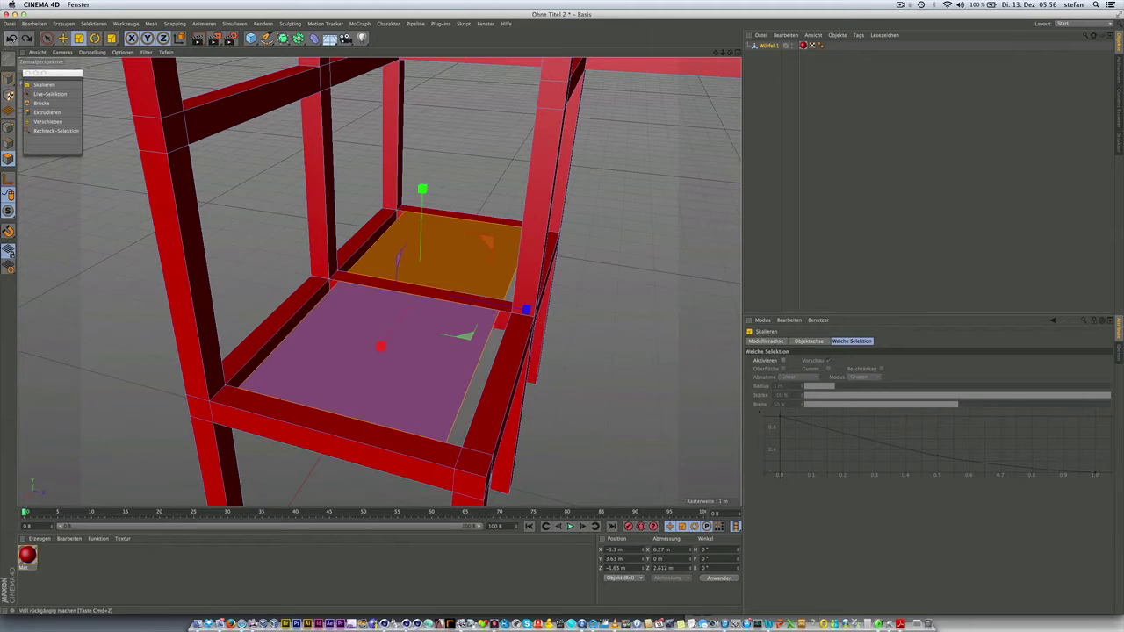
{"action": "left_click", "coordinate": [11, 38]}
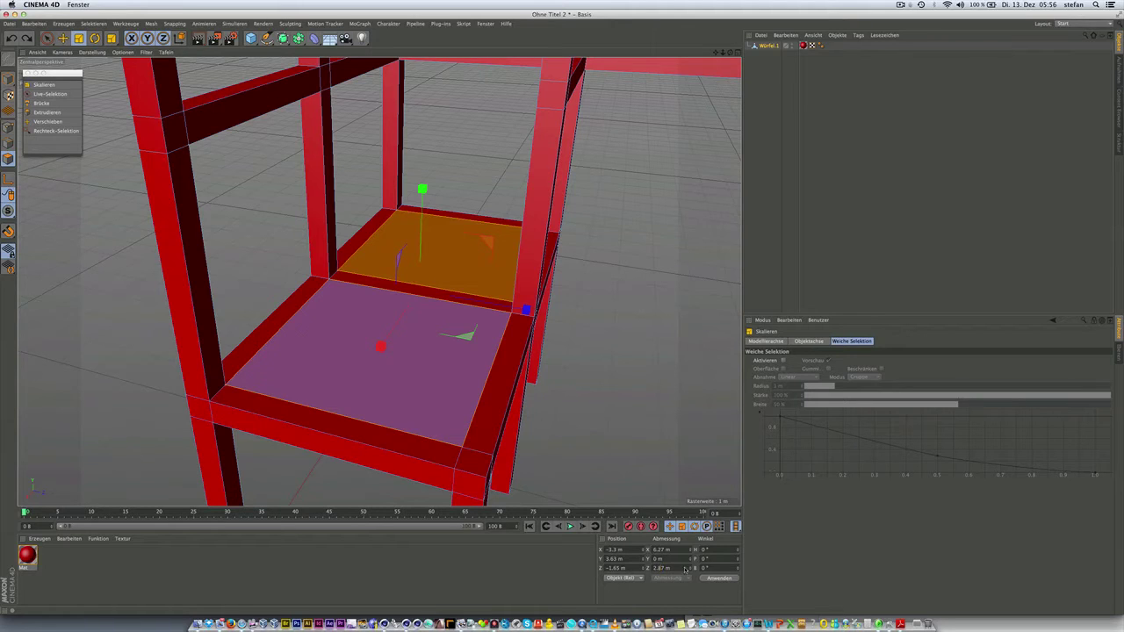
{"action": "left_click", "coordinate": [718, 580]}
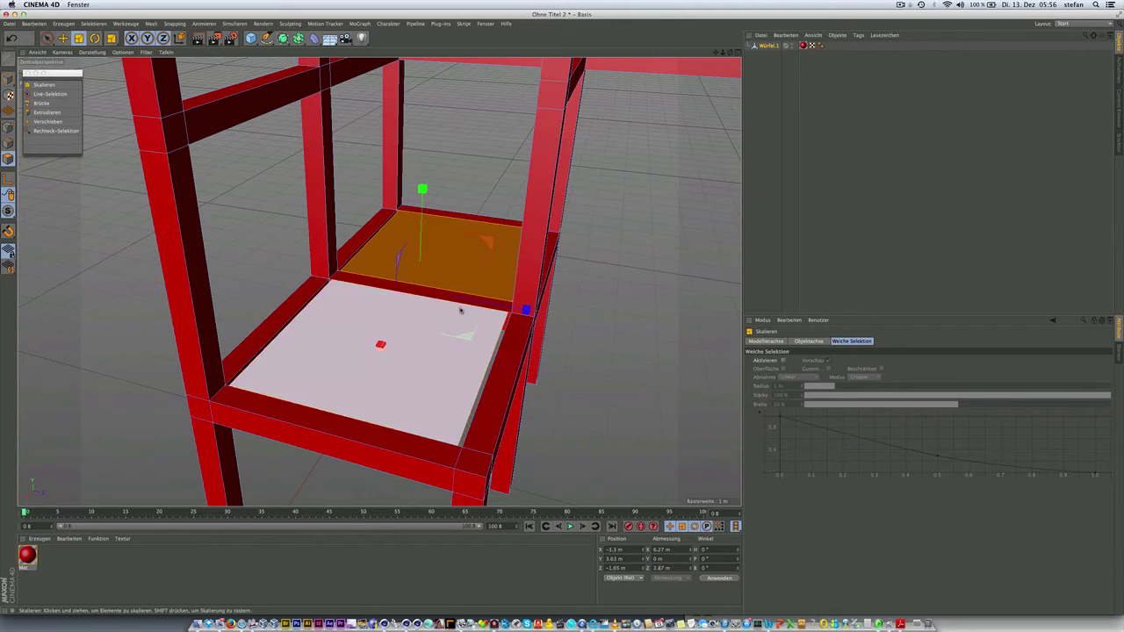
Inspect the two seat faces, clear the selection, and select the Würfel.1 object.
{"action": "left_click", "coordinate": [465, 274]}
{"action": "left_click_drag", "start_coordinate": [465, 274], "coordinate": [521, 319], "text": "alt"}
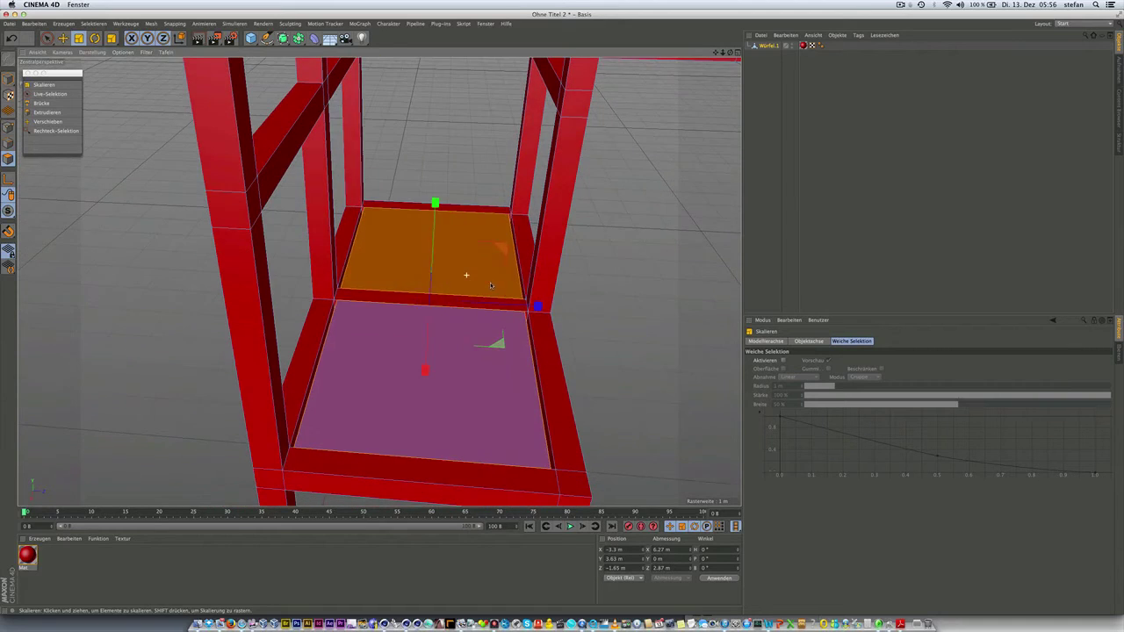
{"action": "scroll", "coordinate": [520, 320], "scroll_direction": "up", "scroll_amount": 3}
{"action": "left_click", "coordinate": [521, 320], "text": "shift"}
{"action": "mouse_move", "coordinate": [387, 264]}
{"action": "left_mouse_down", "text": "alt"}
{"action": "mouse_move", "coordinate": [368, 250]}
{"action": "mouse_move", "coordinate": [464, 296]}
{"action": "left_mouse_up", "text": "alt"}
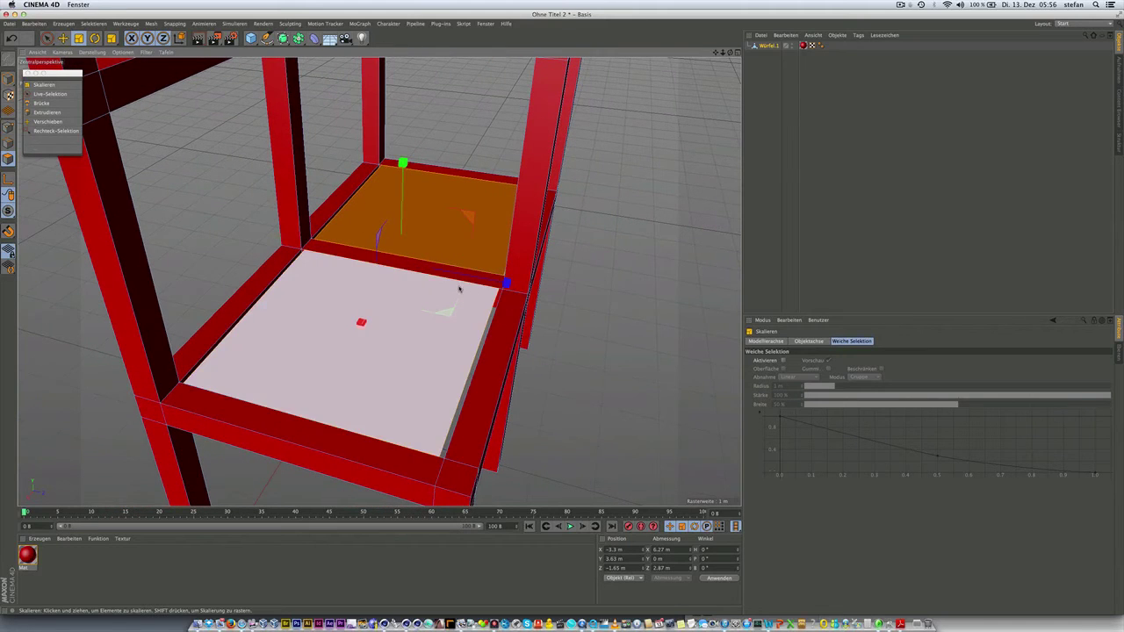
{"action": "left_click", "coordinate": [457, 290], "text": "shift"}
{"action": "left_click_drag", "start_coordinate": [456, 290], "coordinate": [446, 281], "text": "alt"}
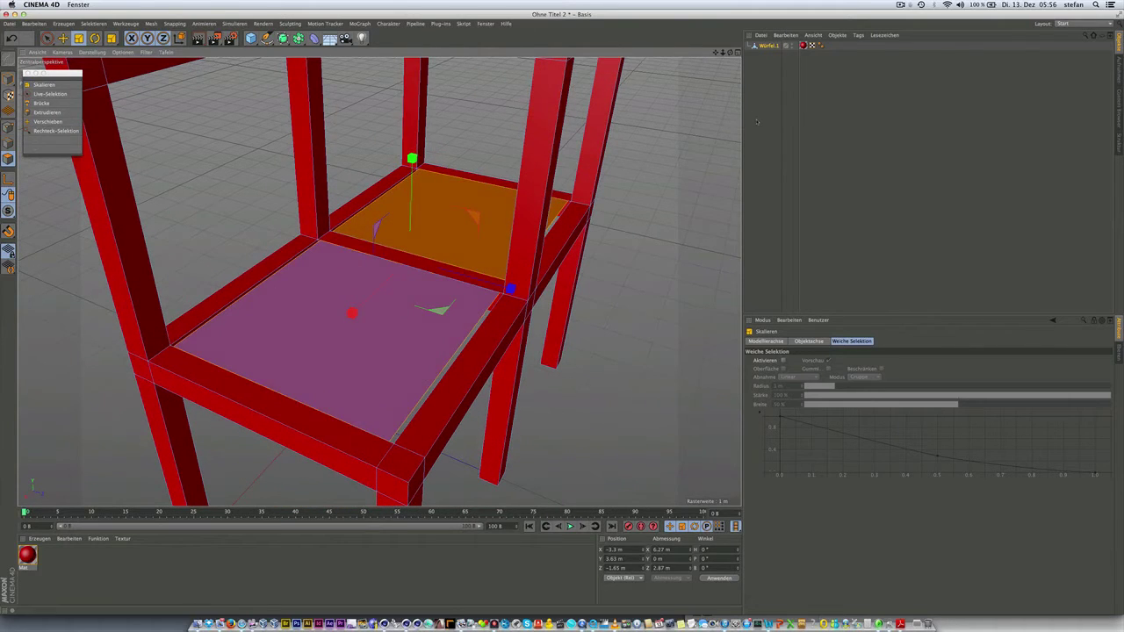
{"action": "key", "text": "ctrl+shift+a"}
{"action": "mouse_move", "coordinate": [410, 335]}
{"action": "left_mouse_down", "text": "alt"}
{"action": "mouse_move", "coordinate": [326, 326]}
{"action": "mouse_move", "coordinate": [395, 332]}
{"action": "mouse_move", "coordinate": [410, 316]}
{"action": "mouse_move", "coordinate": [331, 329]}
{"action": "mouse_move", "coordinate": [381, 281]}
{"action": "mouse_move", "coordinate": [389, 346]}
{"action": "left_mouse_up", "text": "alt"}
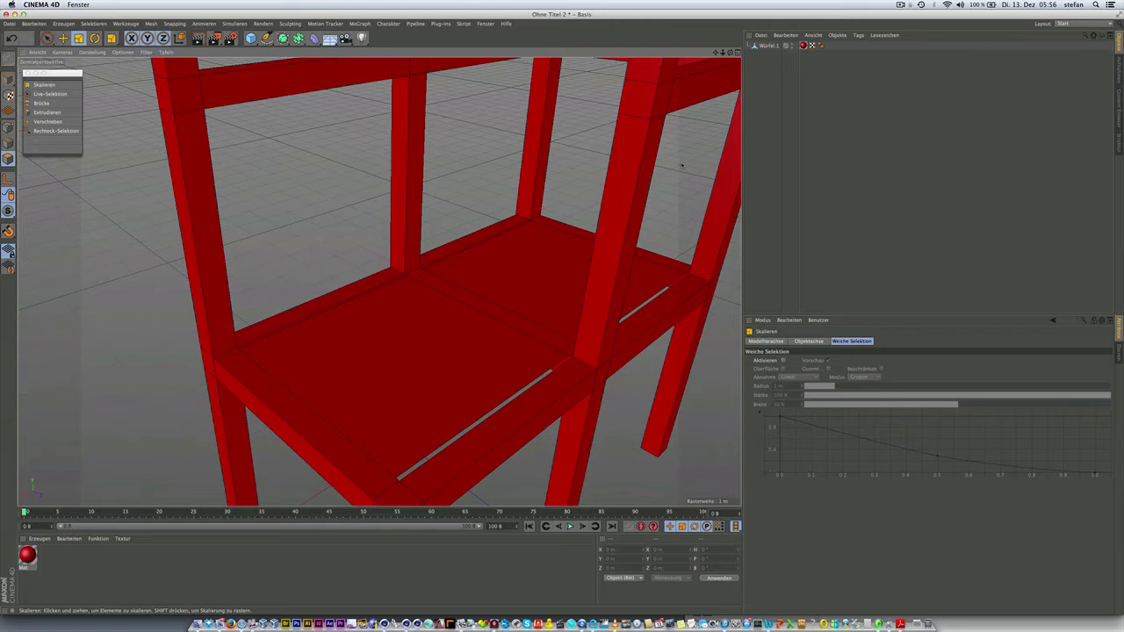
{"action": "mouse_move", "coordinate": [379, 154]}
{"action": "left_mouse_down", "text": "alt"}
{"action": "mouse_move", "coordinate": [381, 143]}
{"action": "mouse_move", "coordinate": [385, 158]}
{"action": "left_mouse_up", "text": "alt"}
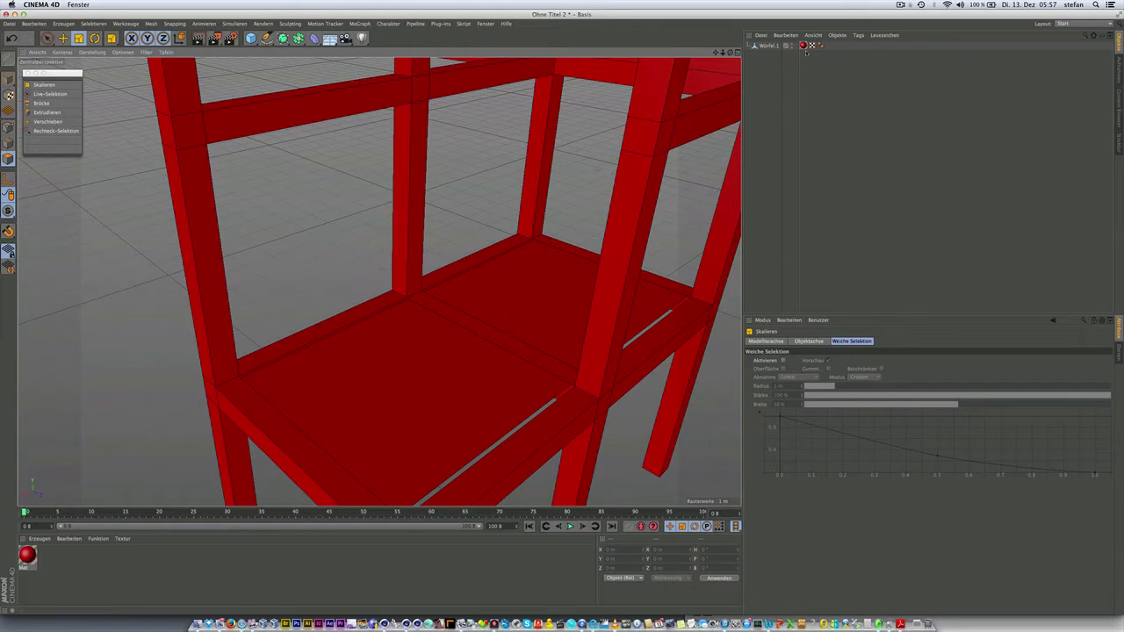
{"action": "left_click", "coordinate": [764, 46]}
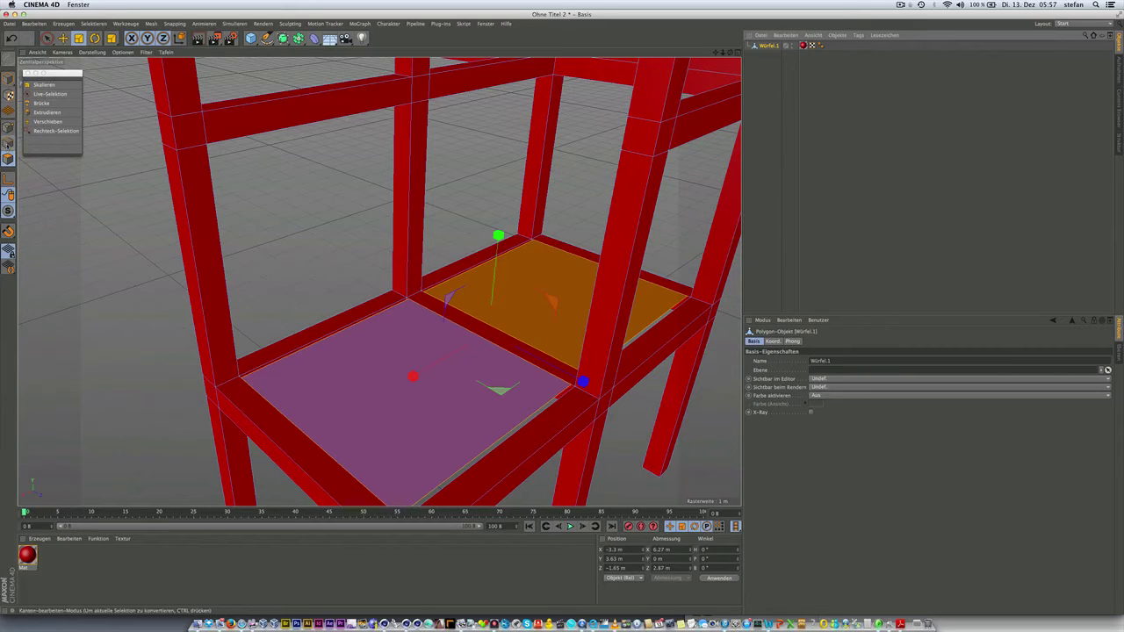
Bridge the left pillar edge to the middle pillar edge to form a back wall panel.
{"action": "left_click", "coordinate": [9, 143]}
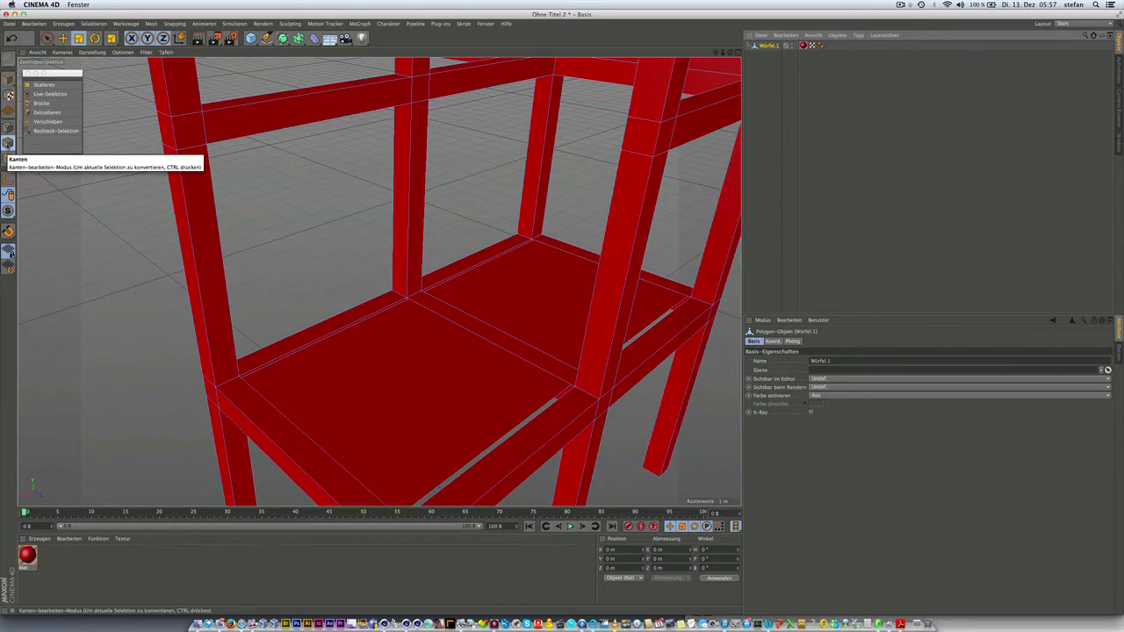
{"action": "left_click", "coordinate": [44, 102]}
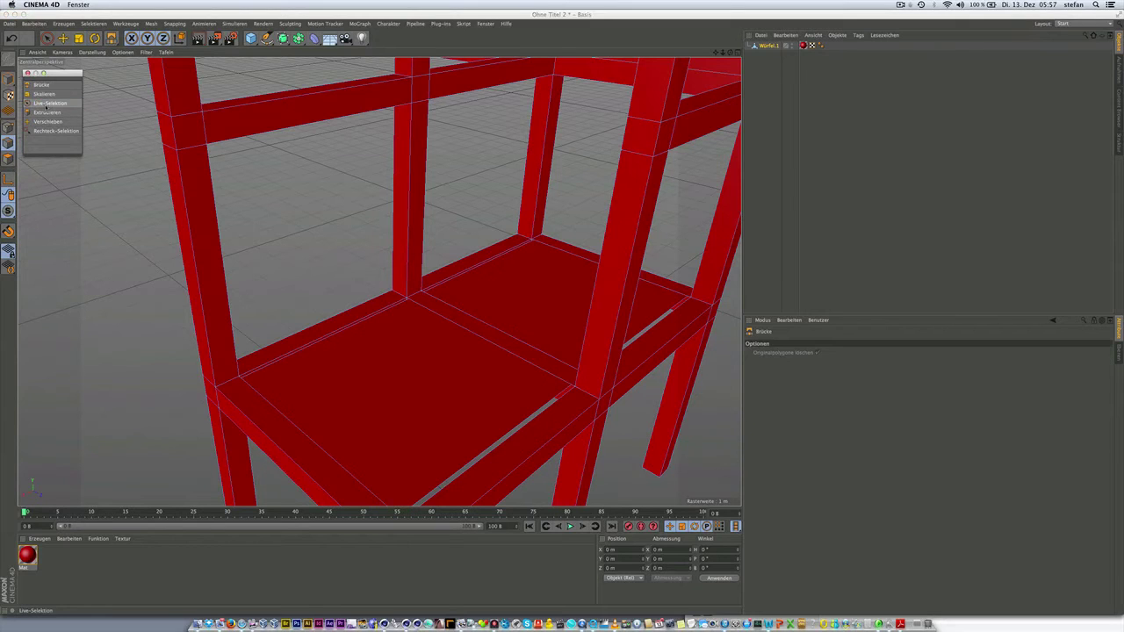
{"action": "left_click_drag", "start_coordinate": [222, 259], "coordinate": [415, 199]}
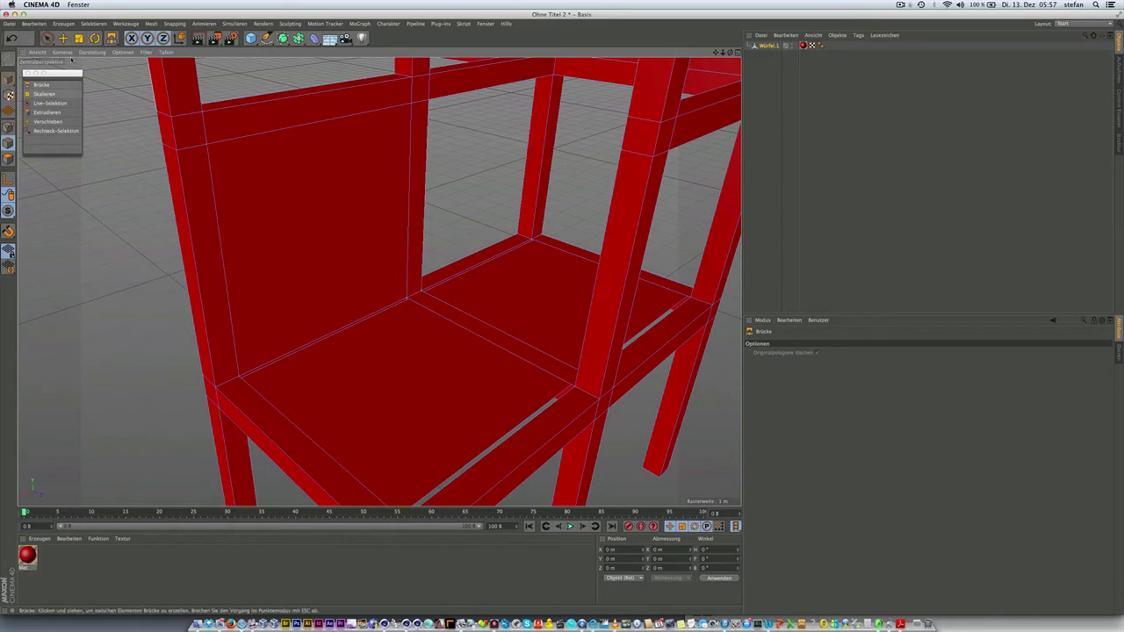
Select the new back wall panel polygon with Live Selection in polygon mode.
{"action": "left_click", "coordinate": [48, 37]}
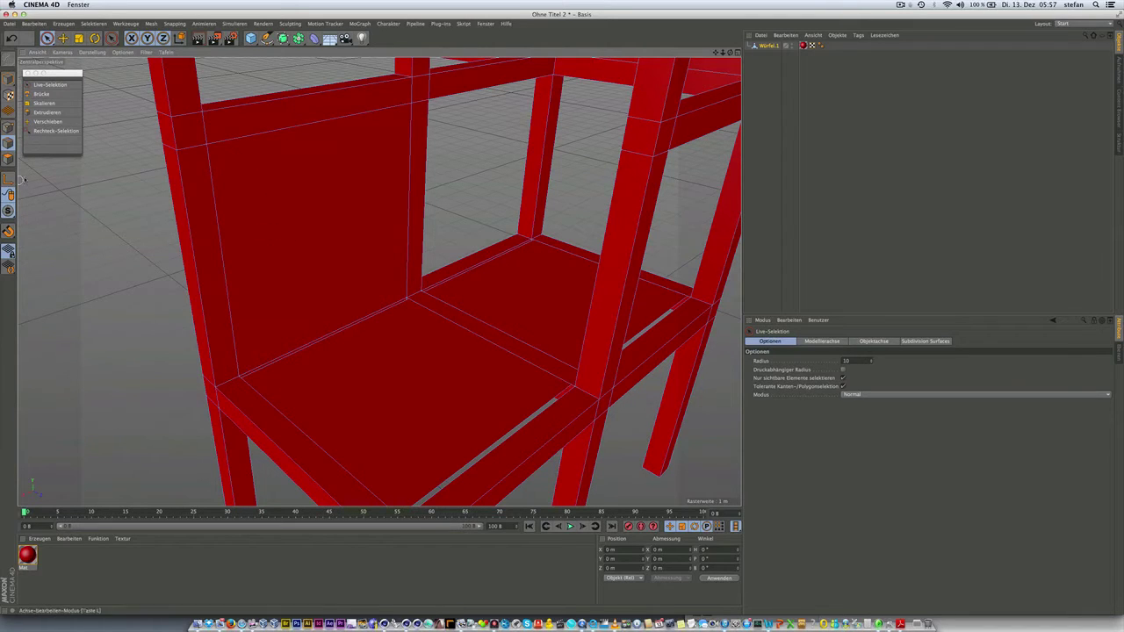
{"action": "left_click", "coordinate": [8, 158]}
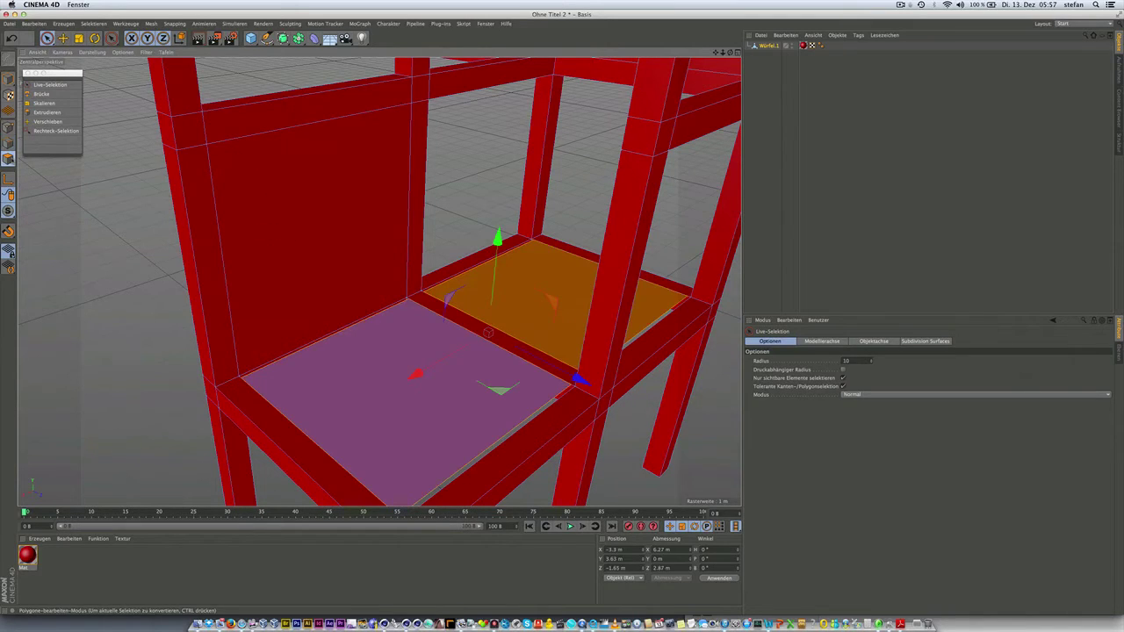
{"action": "left_click", "coordinate": [306, 229]}
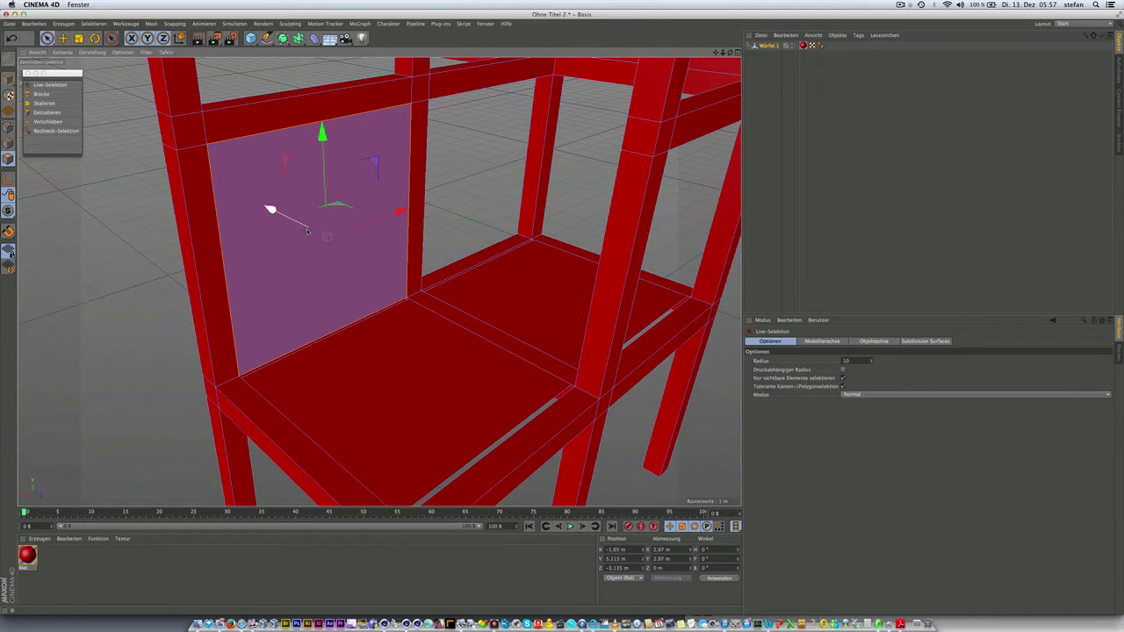
Detach (Ablösen) the back panel and pull it slightly forward off the frame.
{"action": "right_click", "coordinate": [280, 243]}
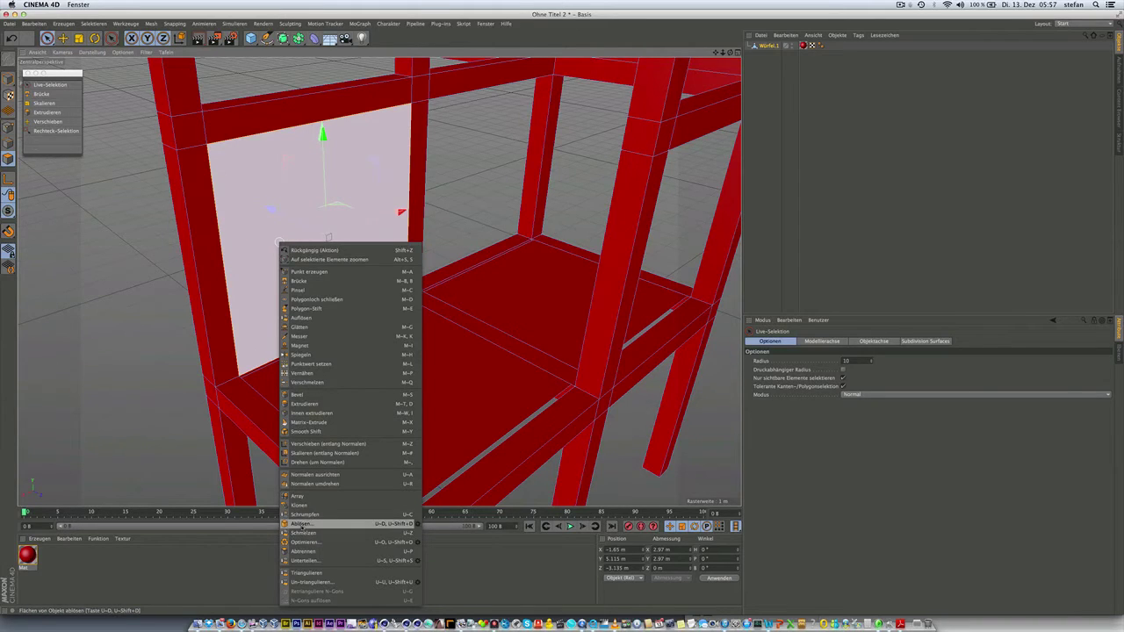
{"action": "left_click", "coordinate": [302, 524]}
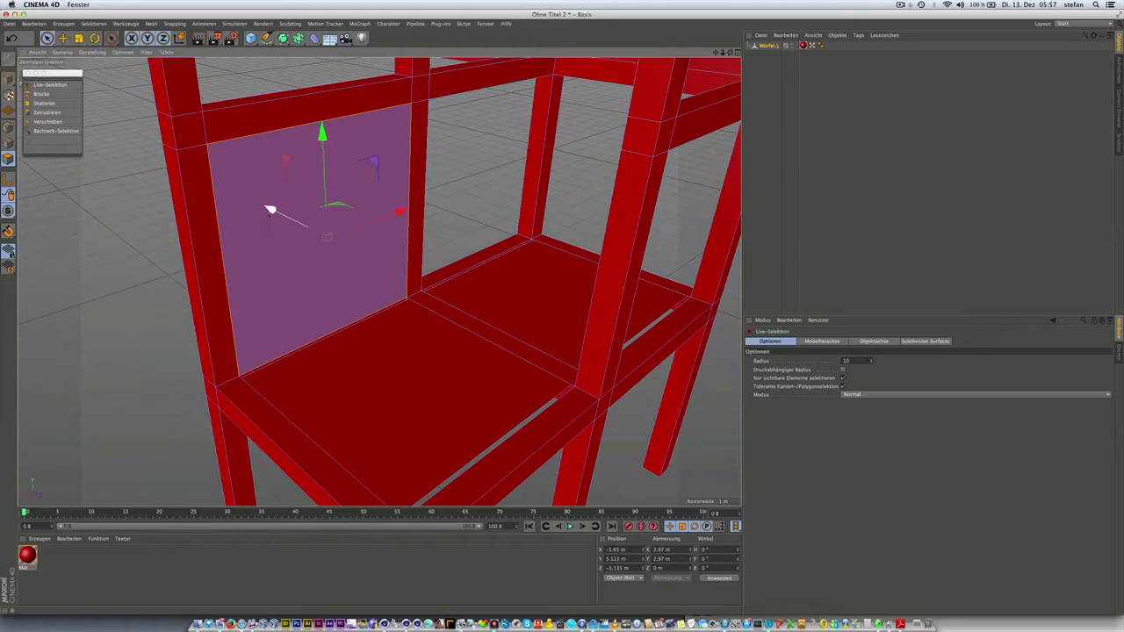
{"action": "mouse_move", "coordinate": [270, 209]}
{"action": "left_mouse_down"}
{"action": "mouse_move", "coordinate": [292, 242]}
{"action": "mouse_move", "coordinate": [251, 232]}
{"action": "left_mouse_up"}
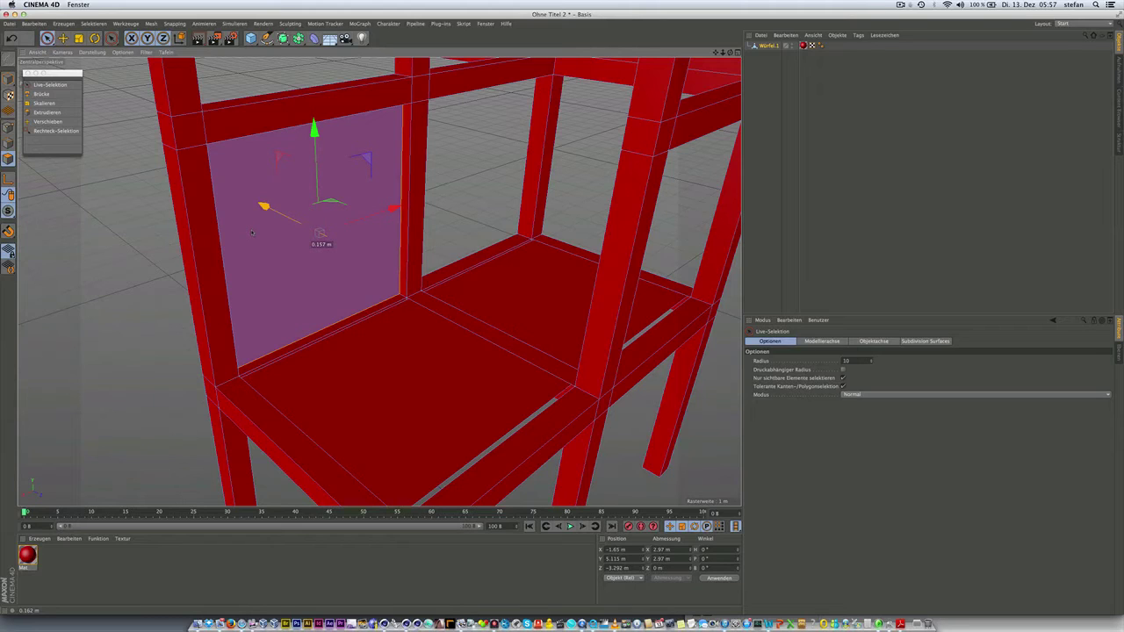
{"action": "left_click_drag", "start_coordinate": [252, 232], "coordinate": [252, 232]}
{"action": "mouse_move", "coordinate": [252, 233]}
{"action": "left_mouse_down", "text": "alt"}
{"action": "mouse_move", "coordinate": [397, 234]}
{"action": "mouse_move", "coordinate": [232, 217]}
{"action": "mouse_move", "coordinate": [285, 288]}
{"action": "mouse_move", "coordinate": [363, 297]}
{"action": "left_mouse_up", "text": "alt"}
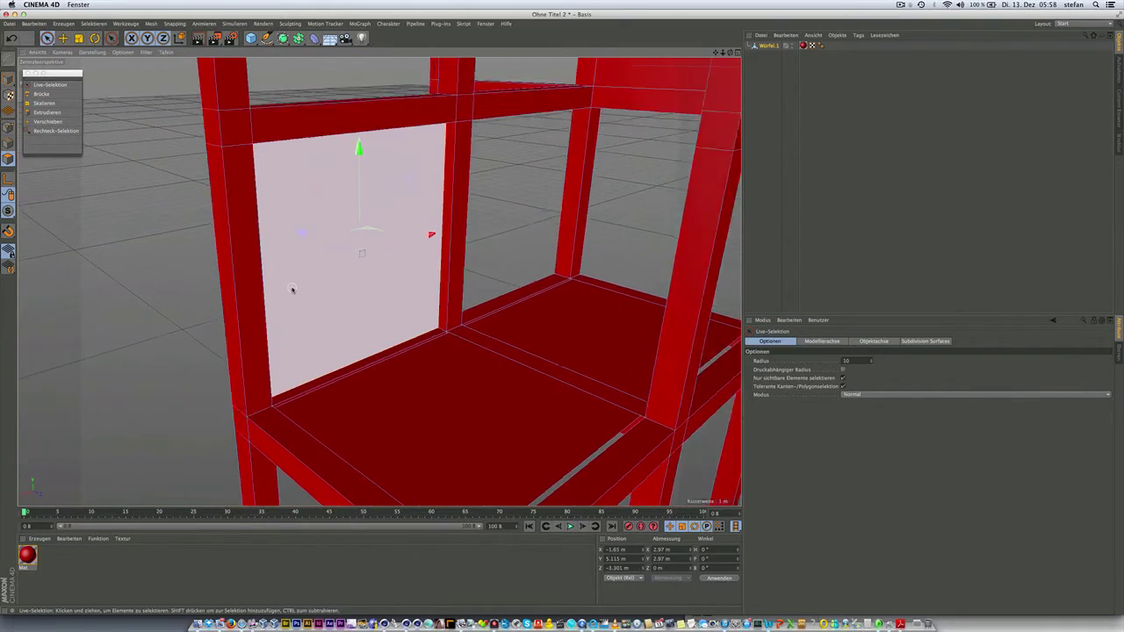
{"action": "mouse_move", "coordinate": [492, 285]}
{"action": "left_mouse_down", "text": "alt"}
{"action": "mouse_move", "coordinate": [339, 274]}
{"action": "mouse_move", "coordinate": [342, 322]}
{"action": "left_mouse_up", "text": "alt"}
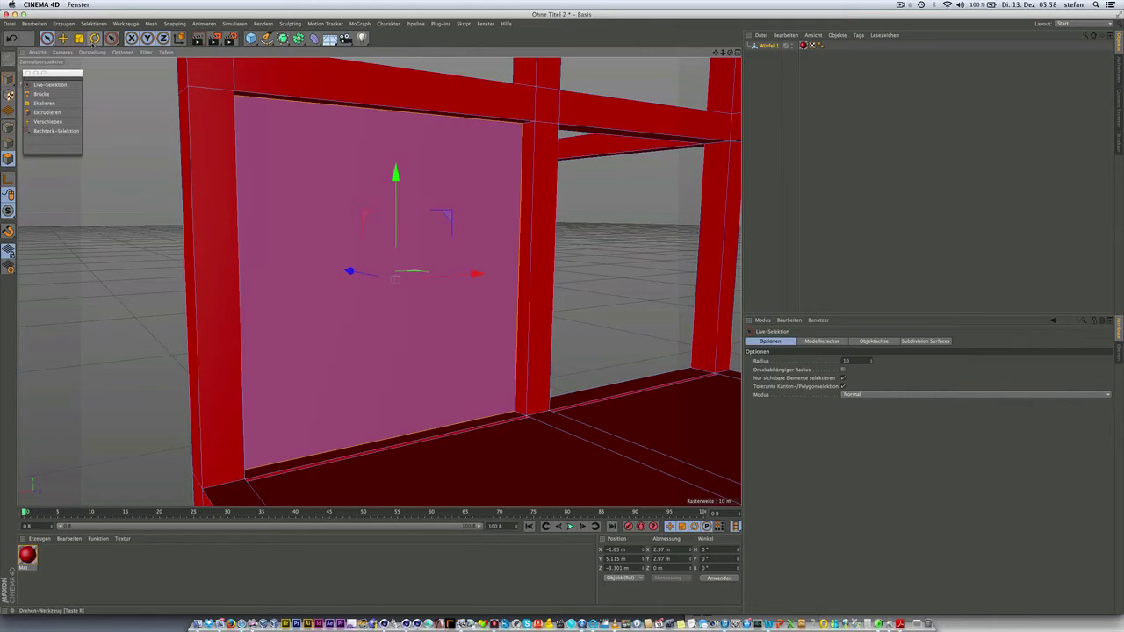
Shrink the detached wall panel to 2.77 m square in the Coordinate Manager.
{"action": "left_click", "coordinate": [507, 278]}
{"action": "left_click", "coordinate": [661, 549]}
{"action": "type", "text": "7"}
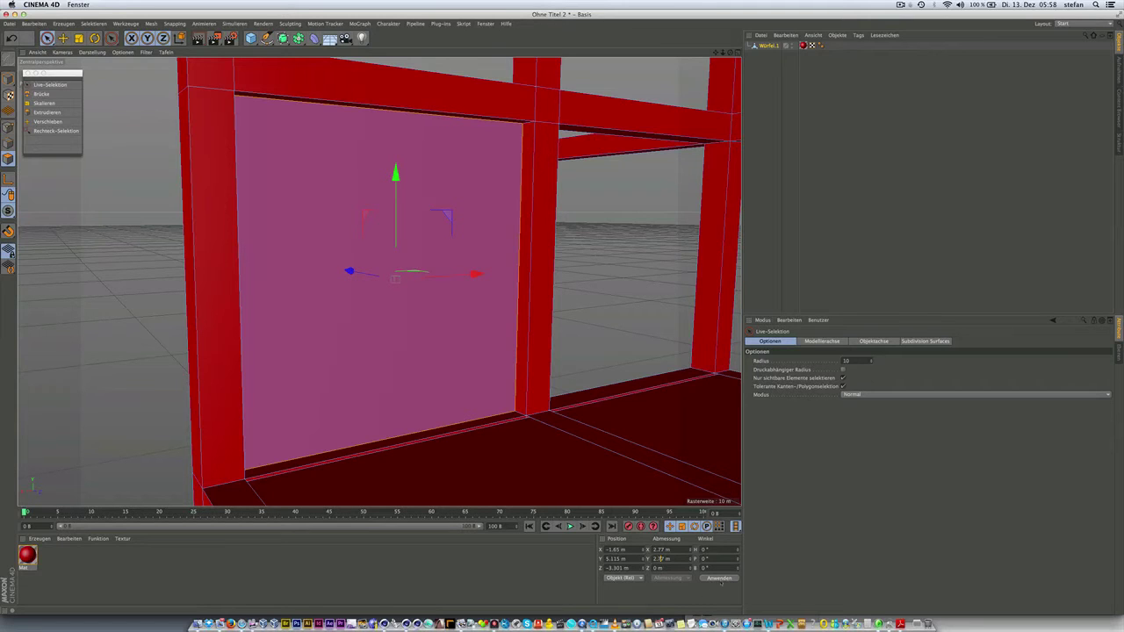
{"action": "left_click", "coordinate": [720, 579]}
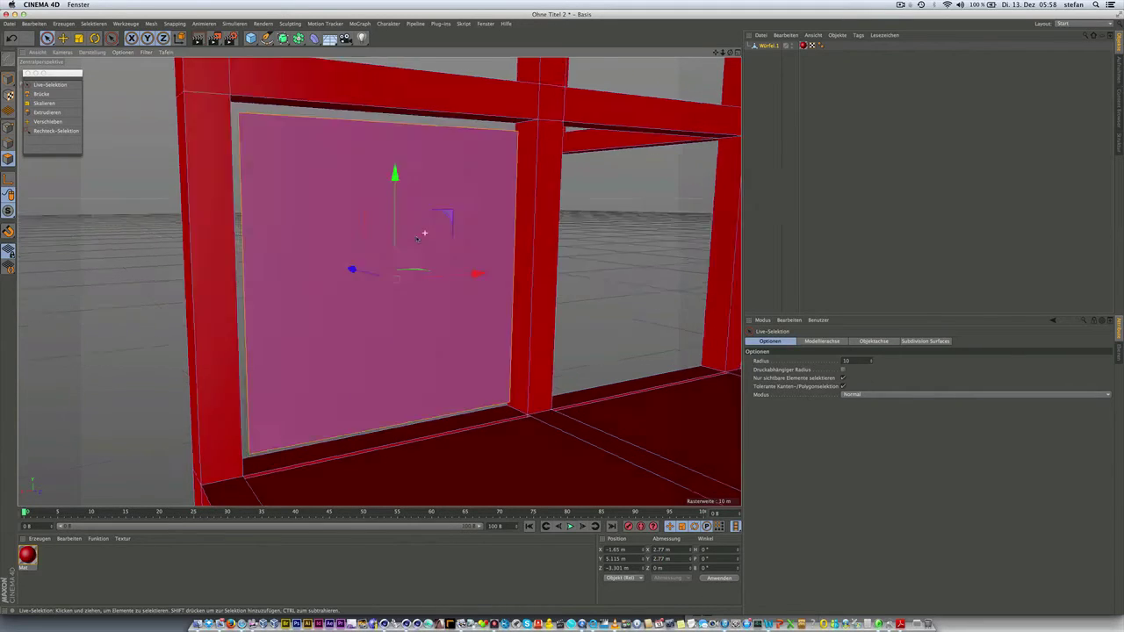
{"action": "left_click_drag", "start_coordinate": [418, 239], "coordinate": [309, 244], "text": "alt"}
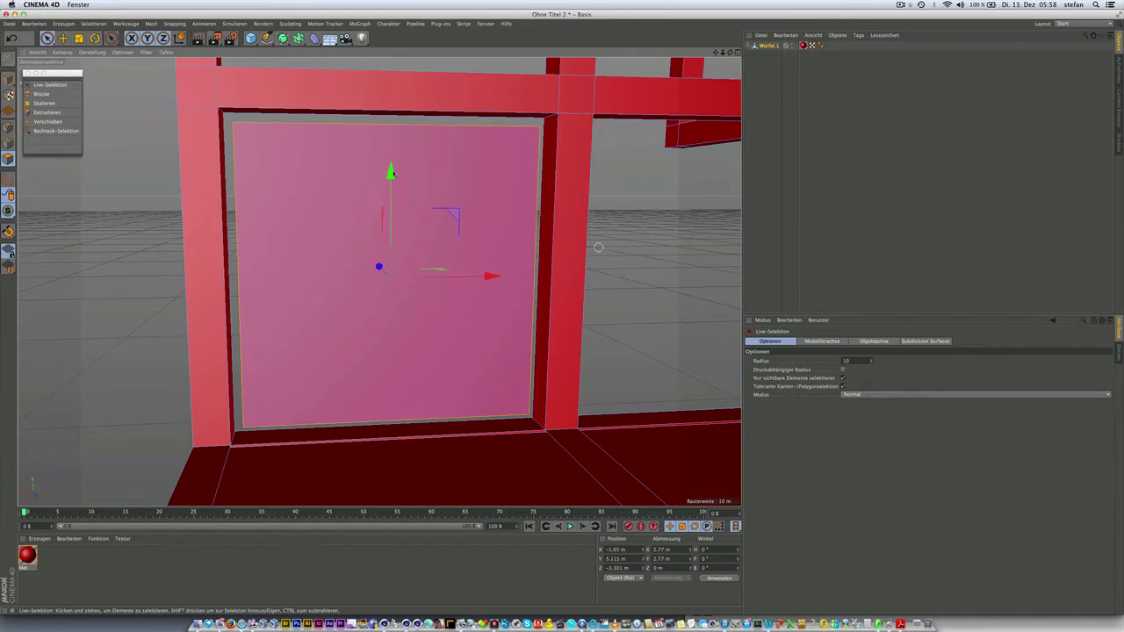
{"action": "left_click", "coordinate": [238, 262]}
{"action": "left_click_drag", "start_coordinate": [549, 275], "coordinate": [419, 220], "text": "alt"}
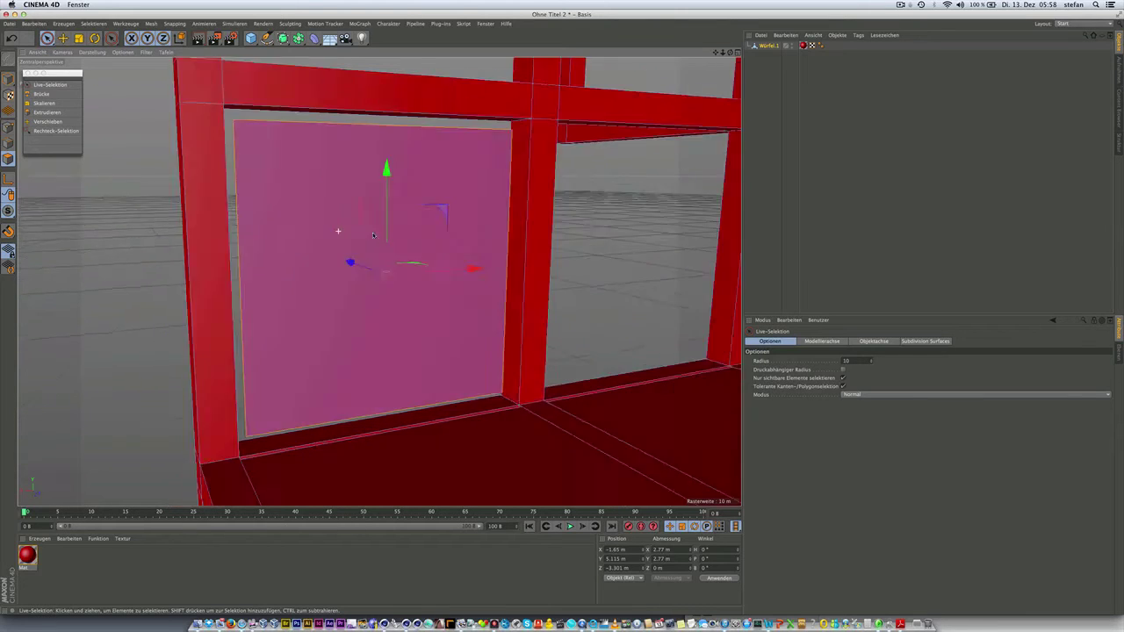
{"action": "left_click", "coordinate": [418, 219], "text": "ctrl"}
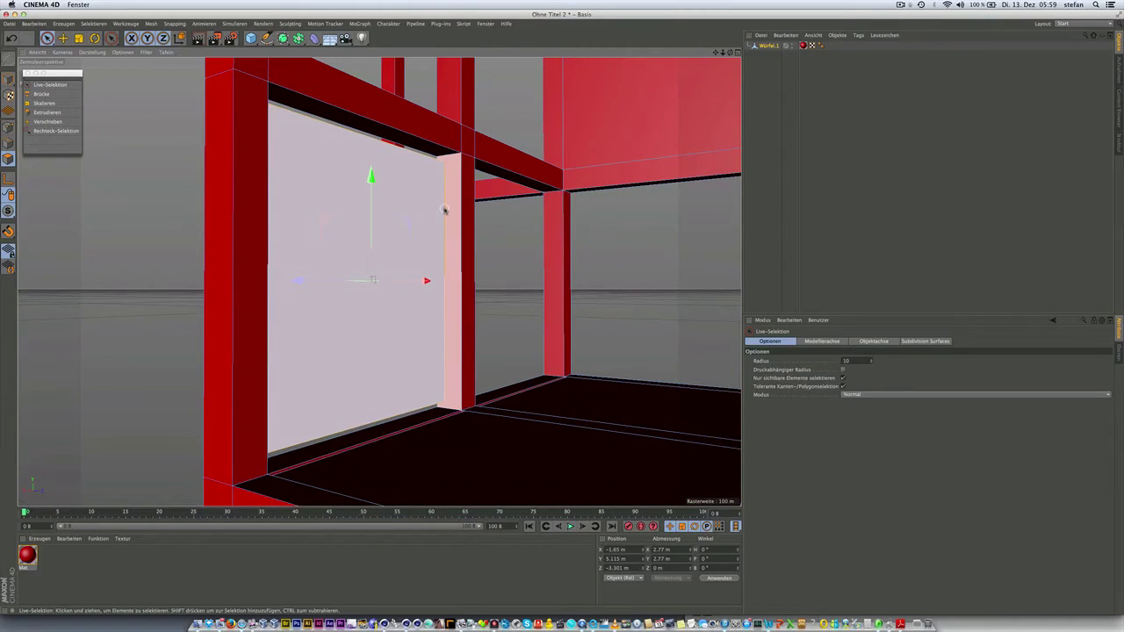
{"action": "left_click", "coordinate": [439, 207]}
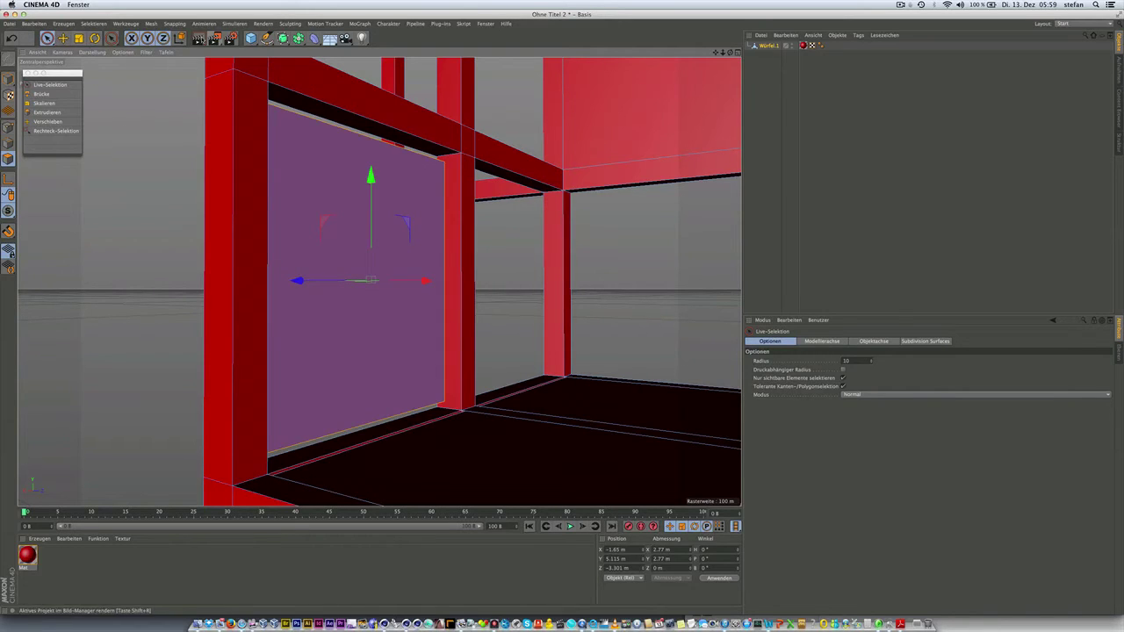
Rotate the wall panel about -10° inside the frame, undoing an overshoot to -20°.
{"action": "left_click", "coordinate": [94, 38]}
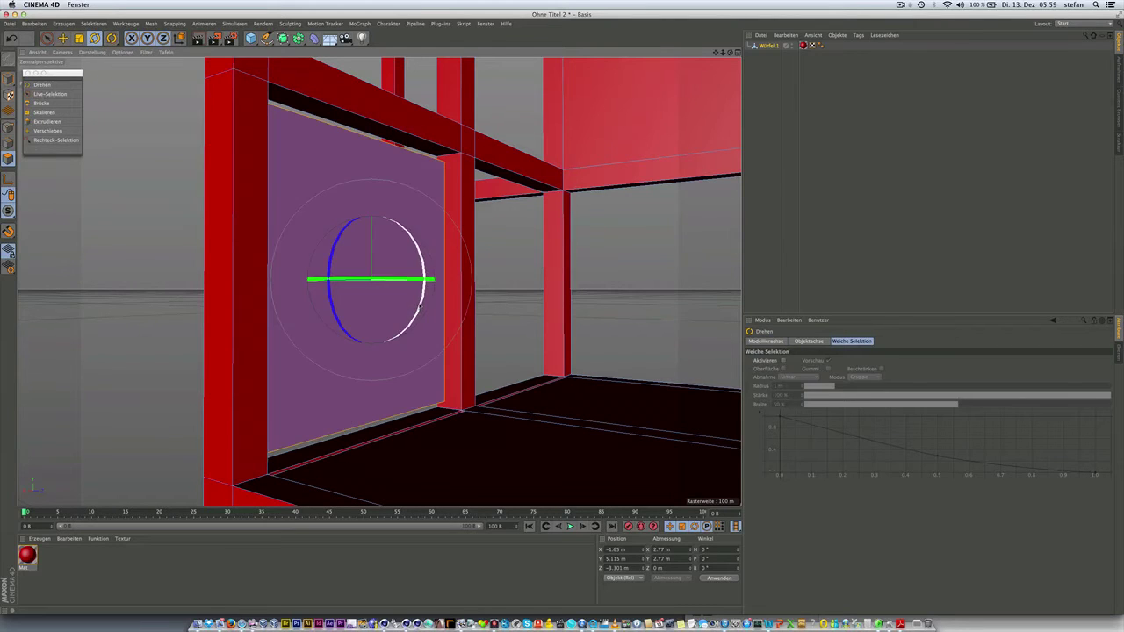
{"action": "left_click_drag", "start_coordinate": [419, 307], "coordinate": [423, 293]}
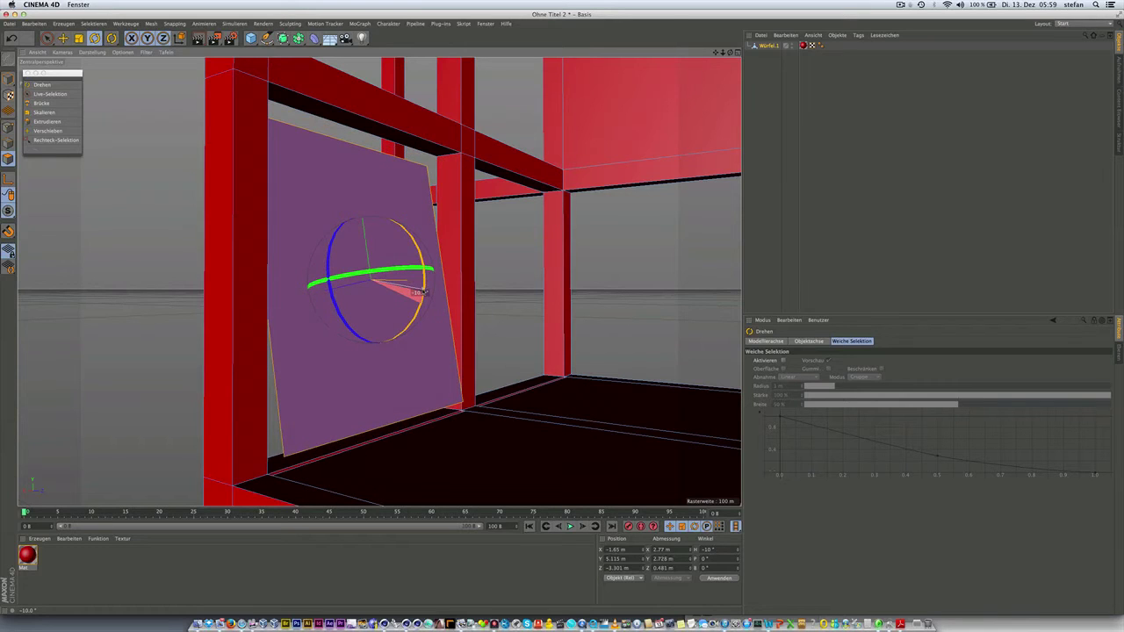
{"action": "left_click_drag", "start_coordinate": [423, 292], "coordinate": [425, 290]}
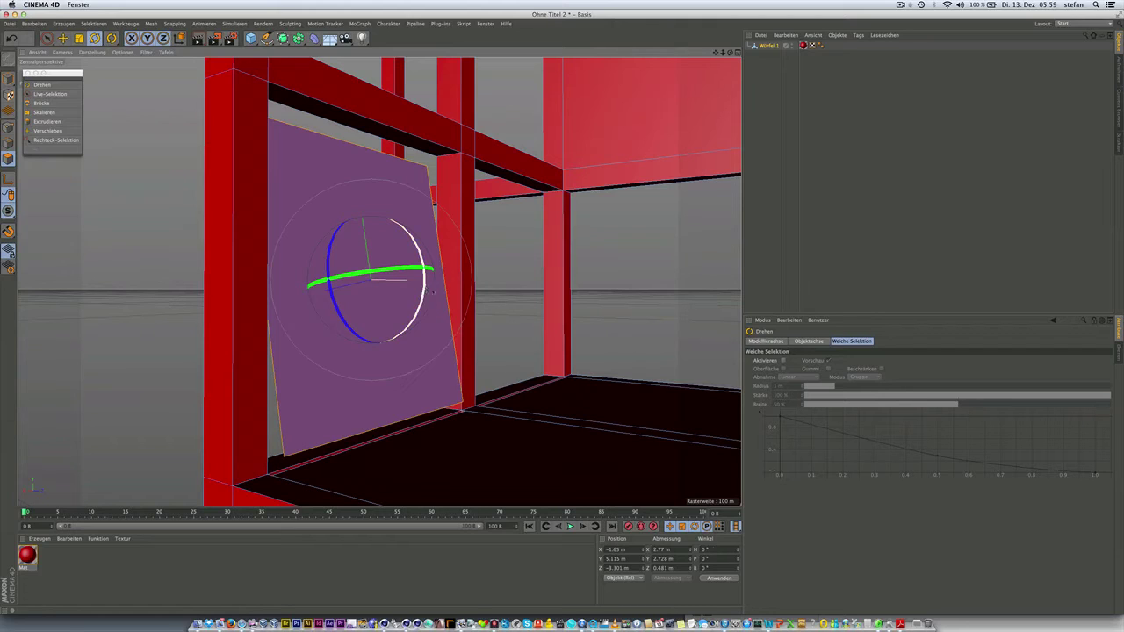
{"action": "key", "text": "ctrl+z"}
Restore the camera view, then start extruding the panel with a 0.33 m offset.
{"action": "key", "text": "ctrl+z"}
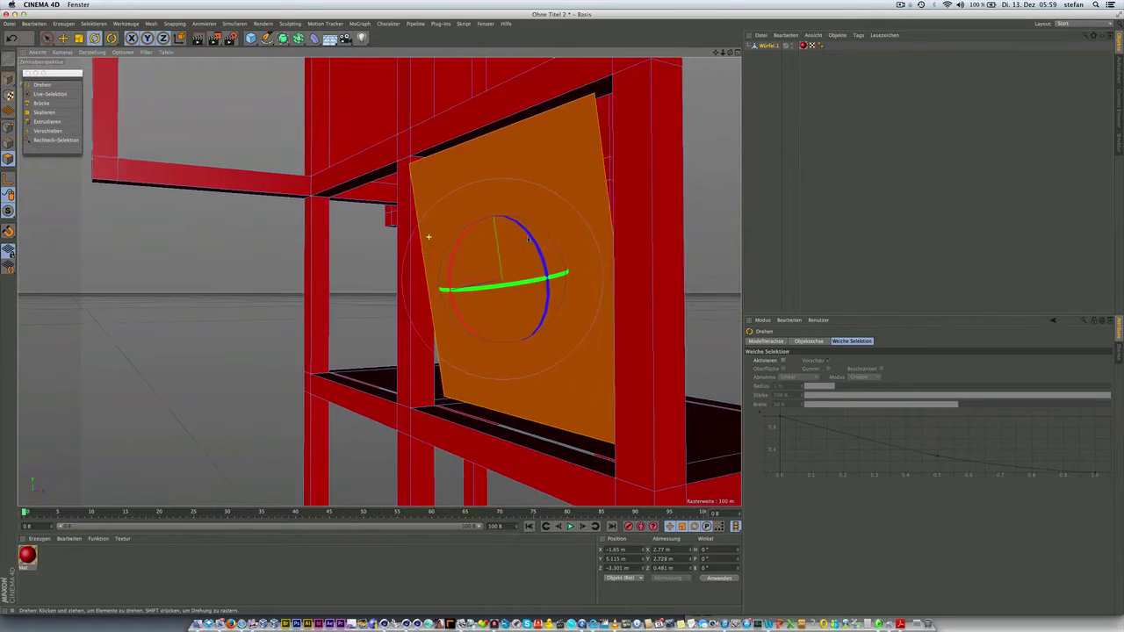
{"action": "key", "text": "ctrl+z"}
{"action": "key", "text": "ctrl+z"}
{"action": "key", "text": "ctrl+shift+z"}
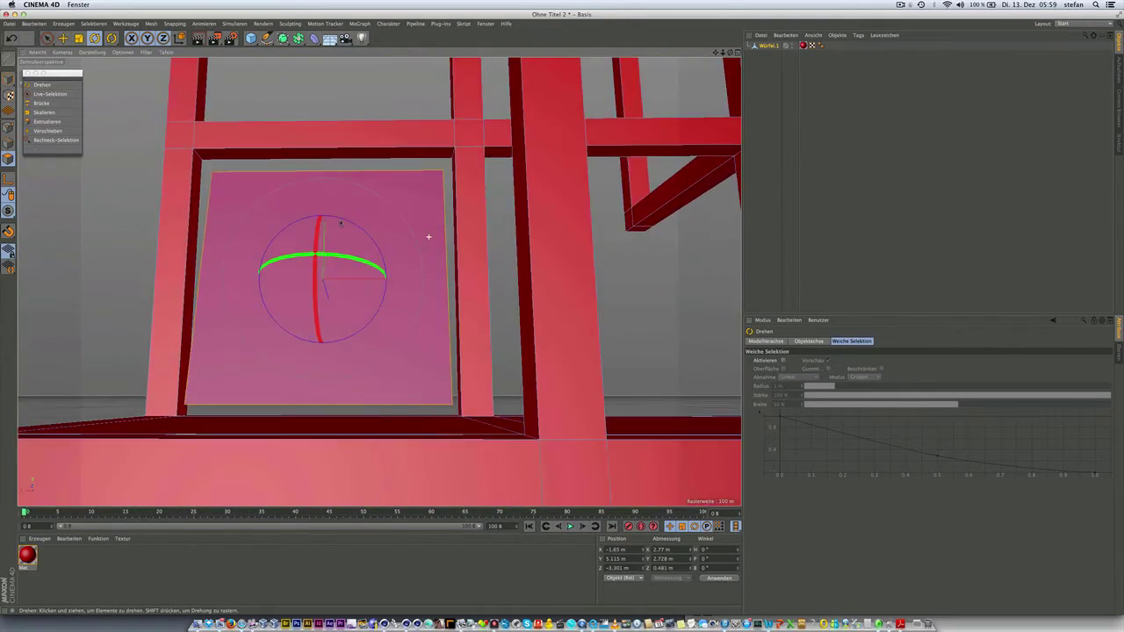
{"action": "key", "text": "ctrl+shift+z"}
{"action": "key", "text": "ctrl+shift+z"}
{"action": "key", "text": "ctrl+shift+z"}
{"action": "key", "text": "ctrl+shift+z"}
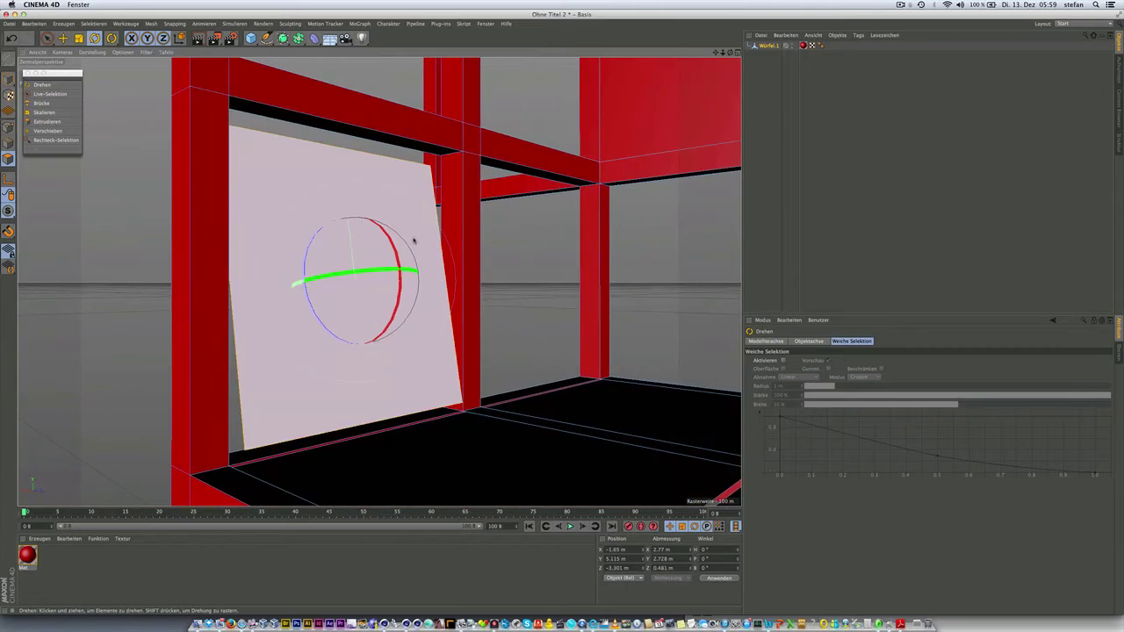
{"action": "key", "text": "ctrl+shift+z"}
{"action": "key", "text": "ctrl+shift+z"}
{"action": "key", "text": "ctrl+shift+z"}
{"action": "key", "text": "ctrl+shift+z"}
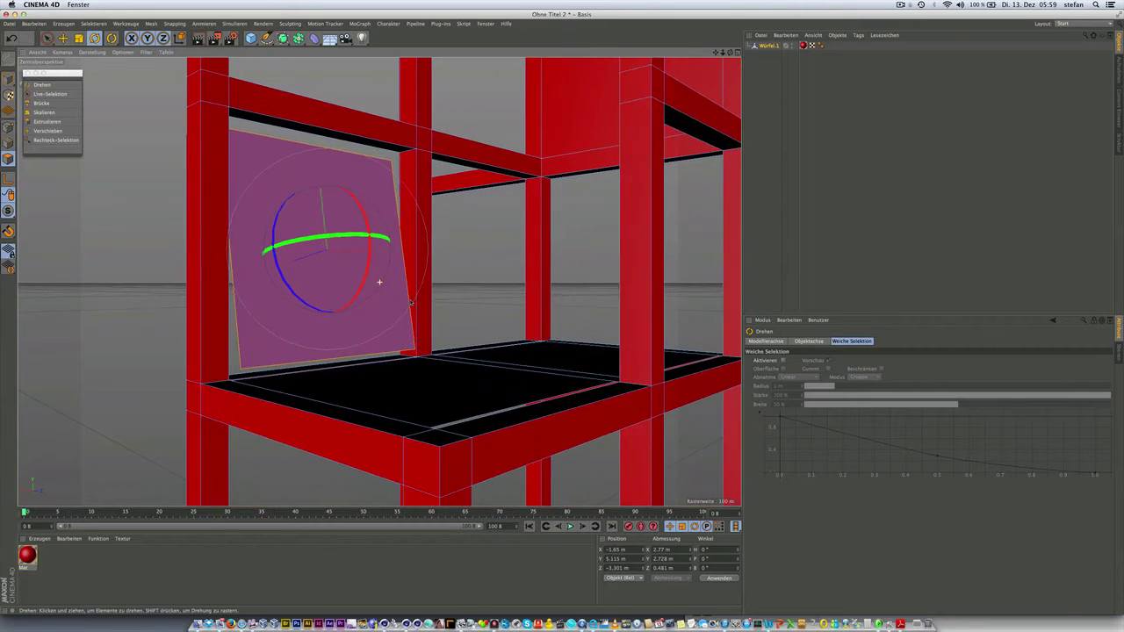
{"action": "key", "text": "ctrl+shift+z"}
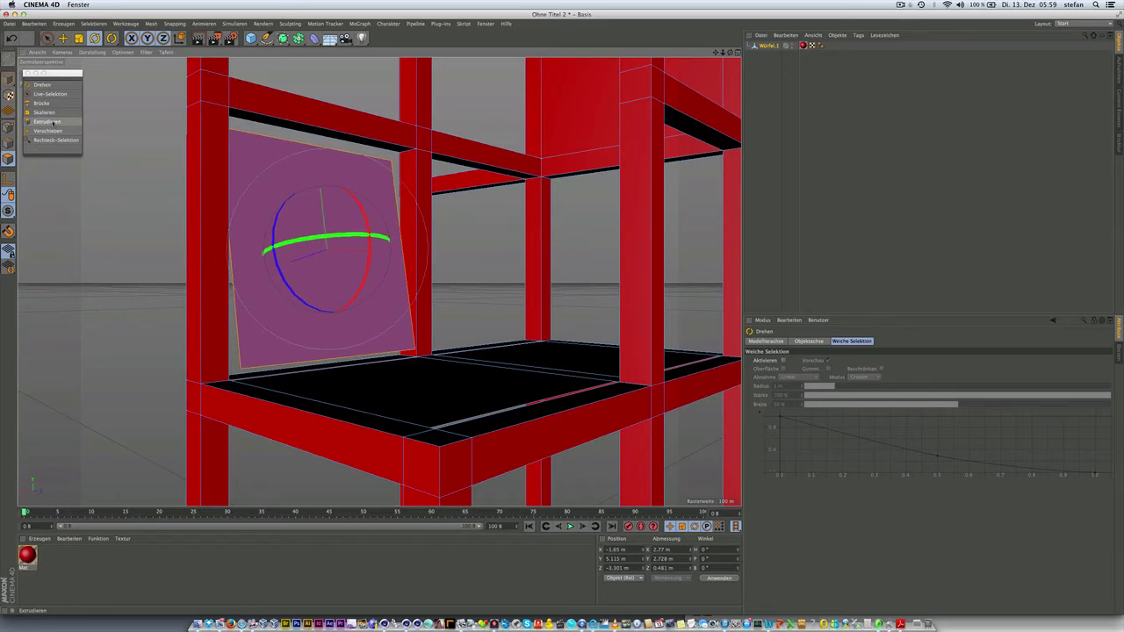
{"action": "key", "text": "d"}
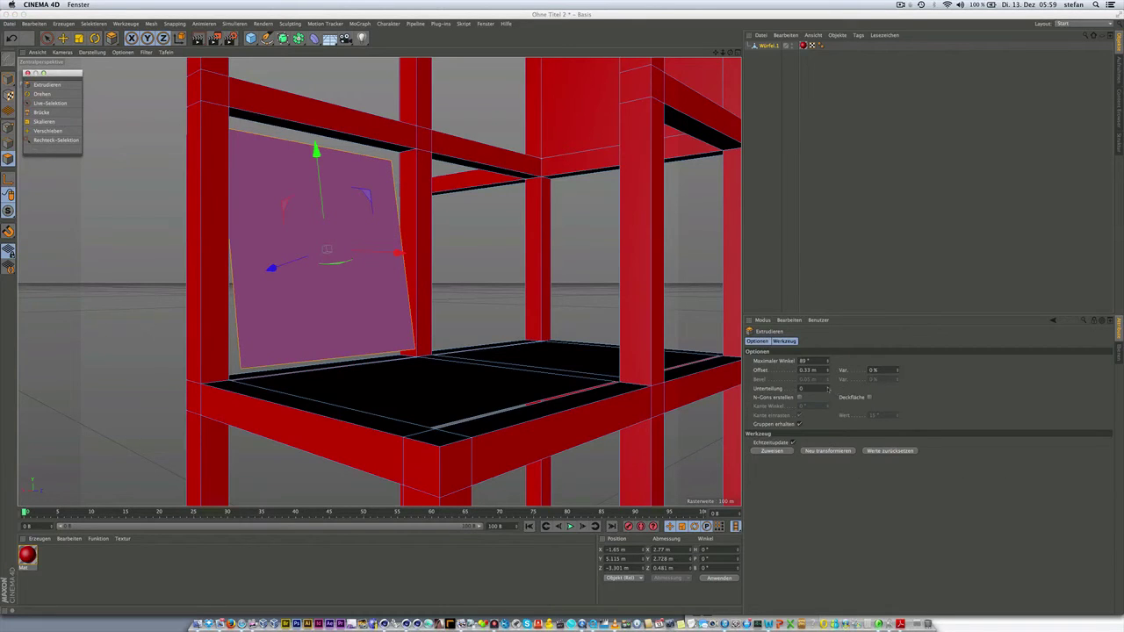
{"action": "left_click", "coordinate": [805, 371]}
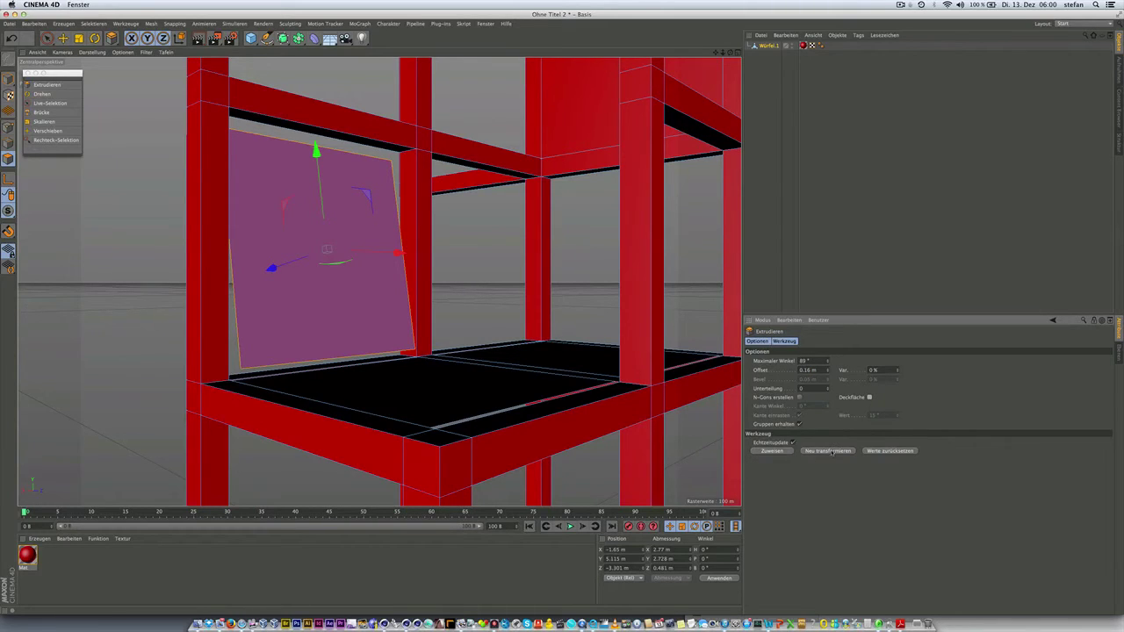
Try extruding the backrest face by hand, undo it, then set the Extrude Offset to -0.16 m.
{"action": "left_click", "coordinate": [828, 452]}
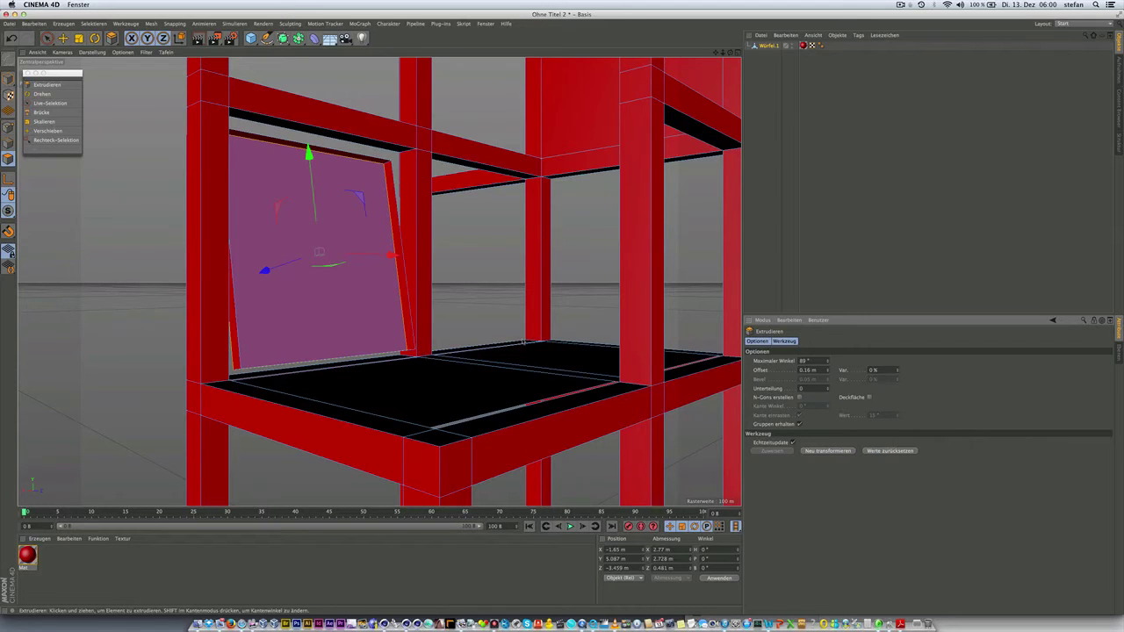
{"action": "left_click_drag", "start_coordinate": [383, 261], "coordinate": [369, 234], "text": "alt"}
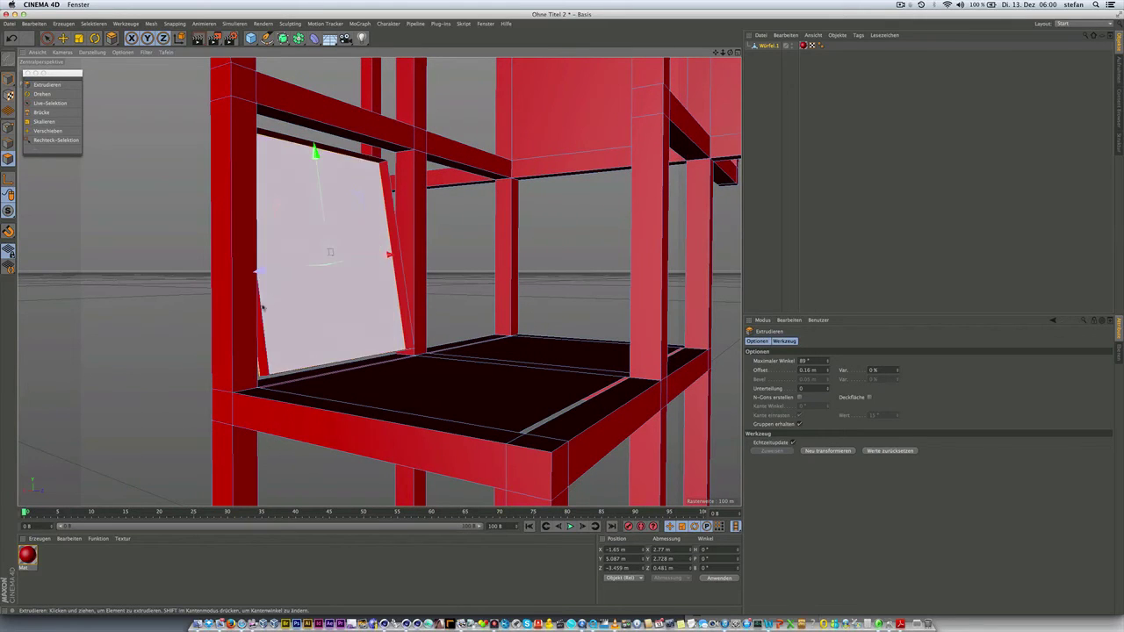
{"action": "left_click_drag", "start_coordinate": [378, 279], "coordinate": [387, 293]}
{"action": "left_click_drag", "start_coordinate": [281, 158], "coordinate": [410, 344]}
{"action": "left_click", "coordinate": [63, 40]}
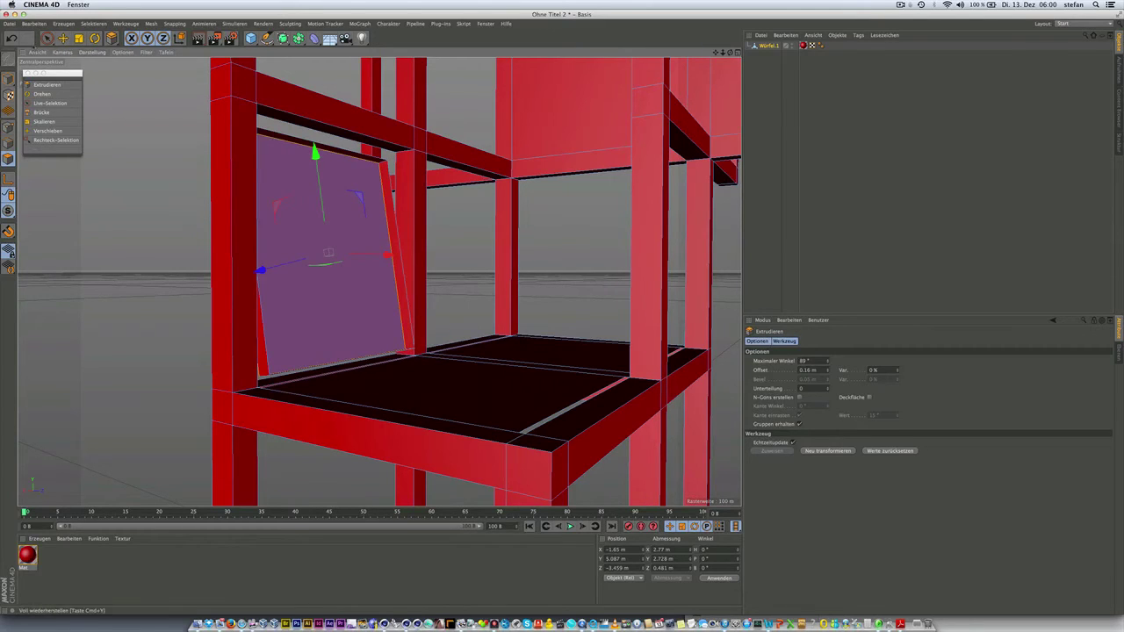
{"action": "left_click", "coordinate": [12, 39]}
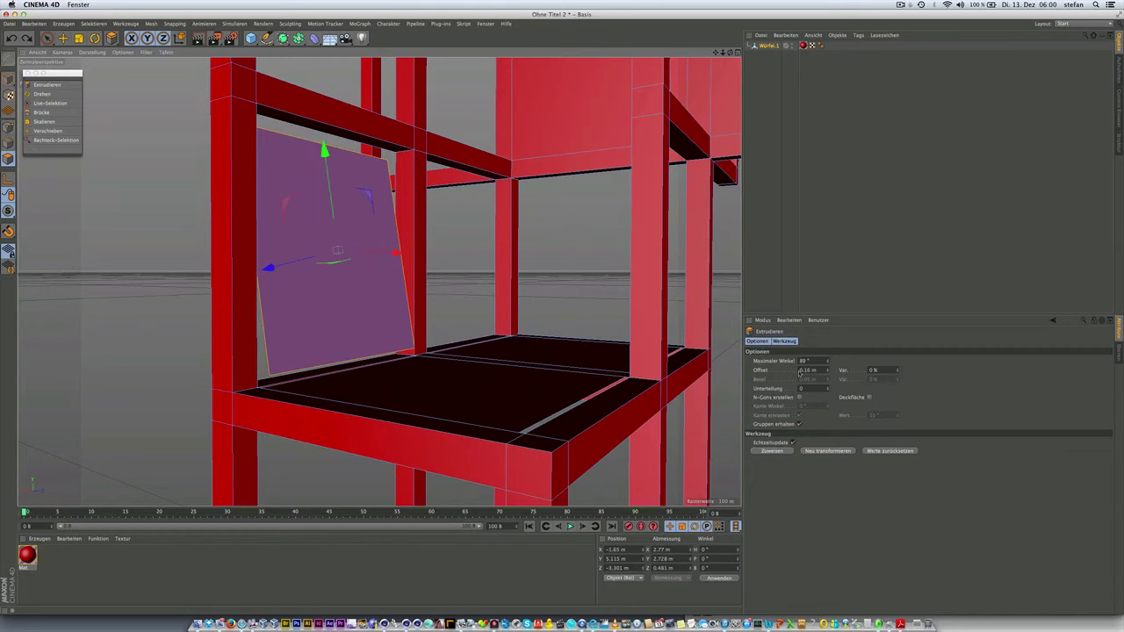
{"action": "left_click", "coordinate": [800, 371]}
{"action": "type", "text": "-"}
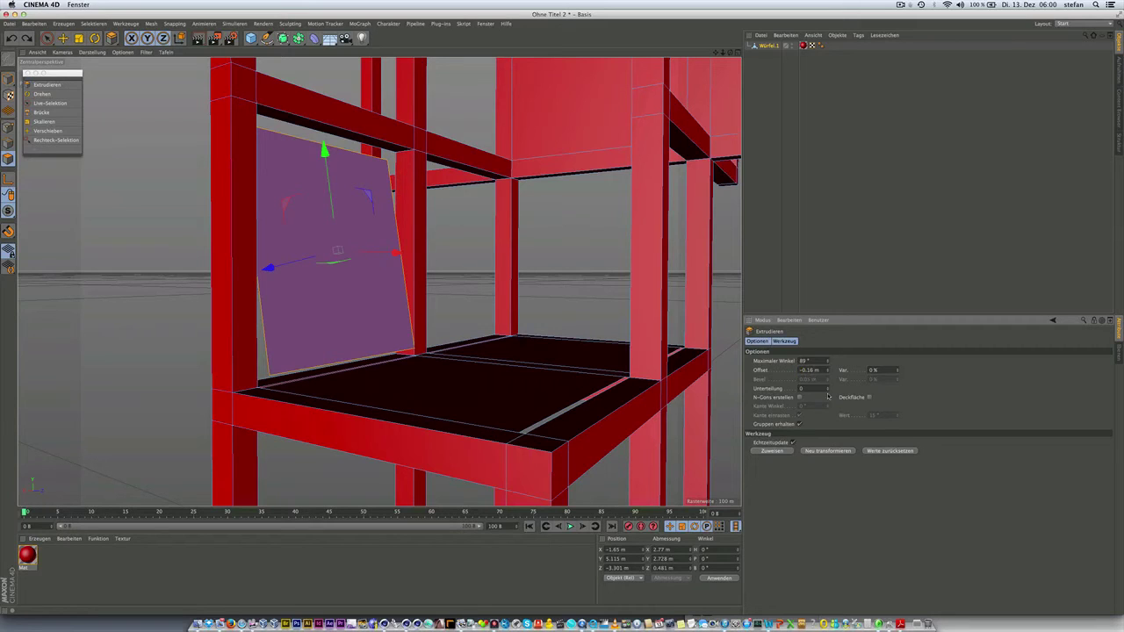
Apply the -0.16 m offset to thicken the backrest, then orbit around the chair to inspect it.
{"action": "left_click", "coordinate": [836, 452]}
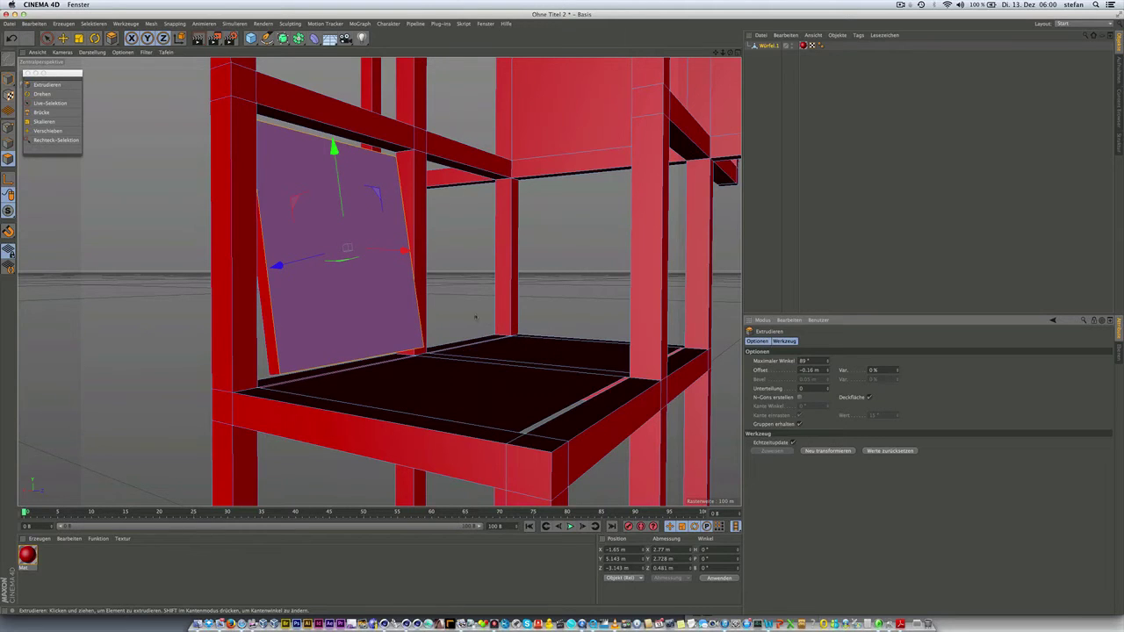
{"action": "left_click_drag", "start_coordinate": [384, 296], "coordinate": [383, 300], "text": "alt"}
{"action": "mouse_move", "coordinate": [451, 332]}
{"action": "left_mouse_down", "text": "alt"}
{"action": "mouse_move", "coordinate": [405, 307]}
{"action": "mouse_move", "coordinate": [667, 364]}
{"action": "left_mouse_up", "text": "alt"}
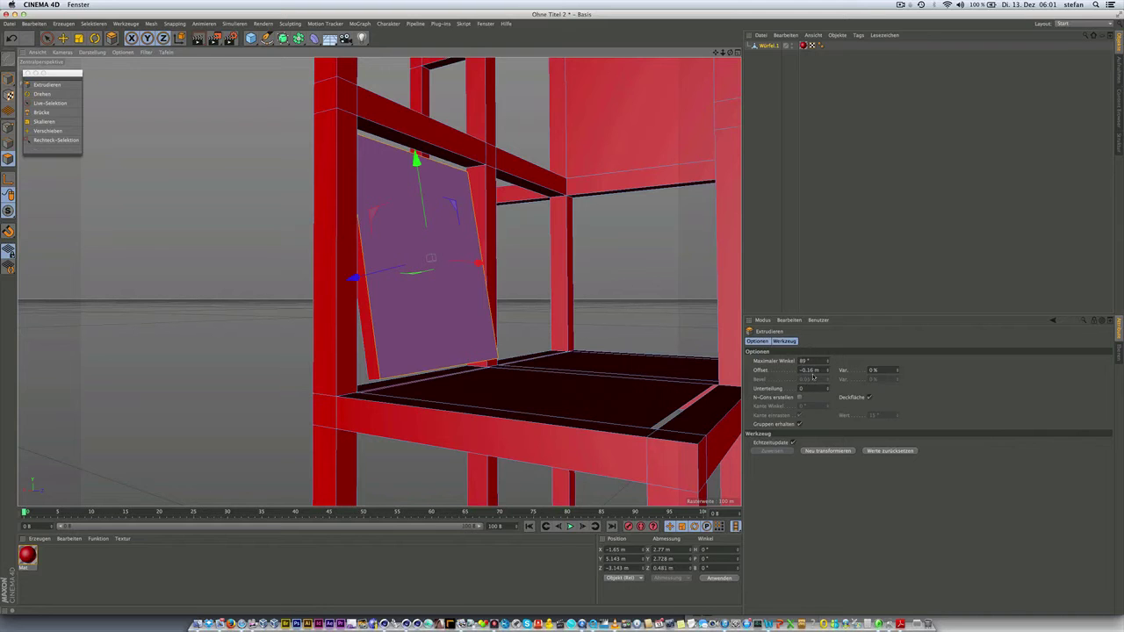
{"action": "mouse_move", "coordinate": [439, 266]}
{"action": "left_mouse_down", "text": "alt"}
{"action": "mouse_move", "coordinate": [421, 284]}
{"action": "mouse_move", "coordinate": [429, 293]}
{"action": "mouse_move", "coordinate": [422, 272]}
{"action": "mouse_move", "coordinate": [439, 289]}
{"action": "left_mouse_up", "text": "alt"}
{"action": "left_click_drag", "start_coordinate": [248, 282], "coordinate": [107, 267], "text": "alt"}
{"action": "left_click_drag", "start_coordinate": [440, 290], "coordinate": [562, 285], "text": "alt"}
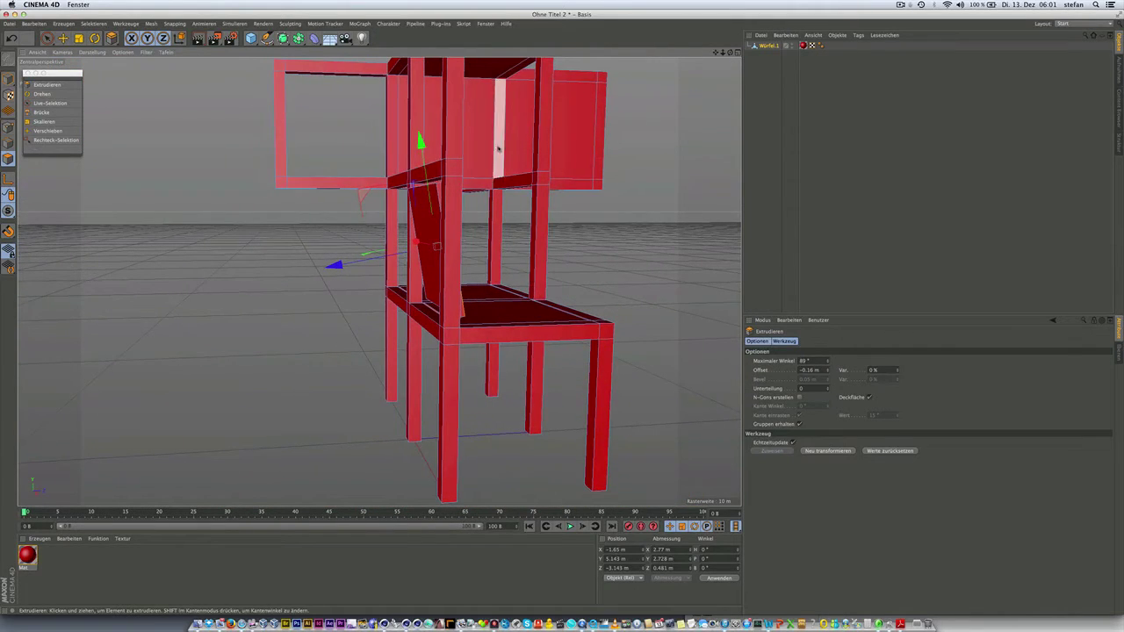
{"action": "left_click", "coordinate": [485, 23]}
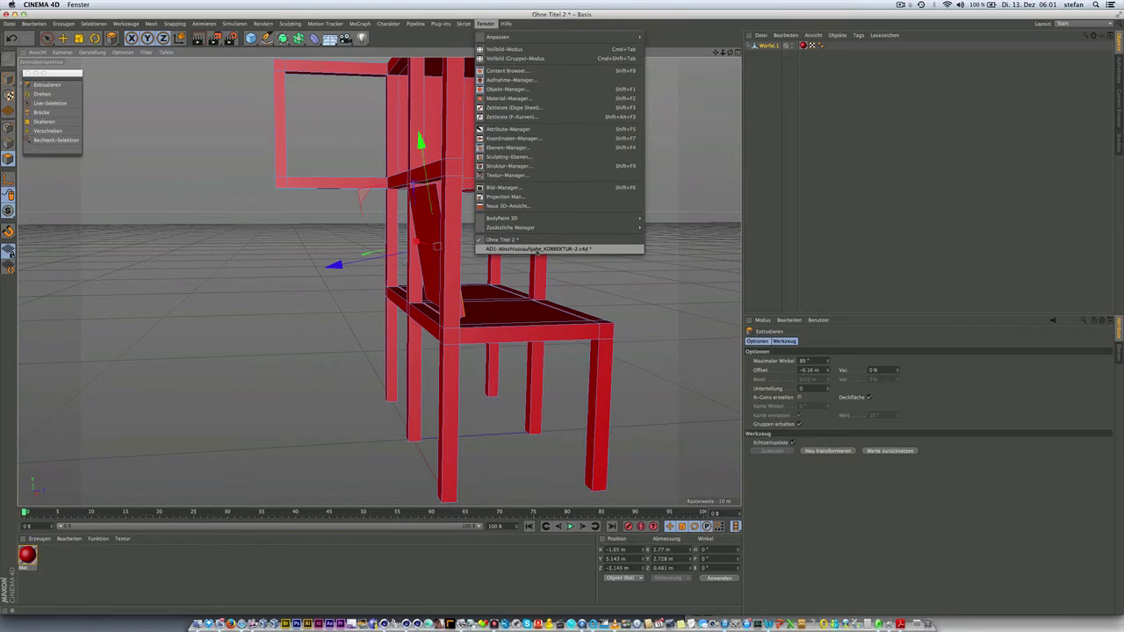
Switch to the AD1-Abschlussaufgabe_KORREKTUR-2.c4d scene and orbit to view the red stair frame.
{"action": "left_click", "coordinate": [538, 248]}
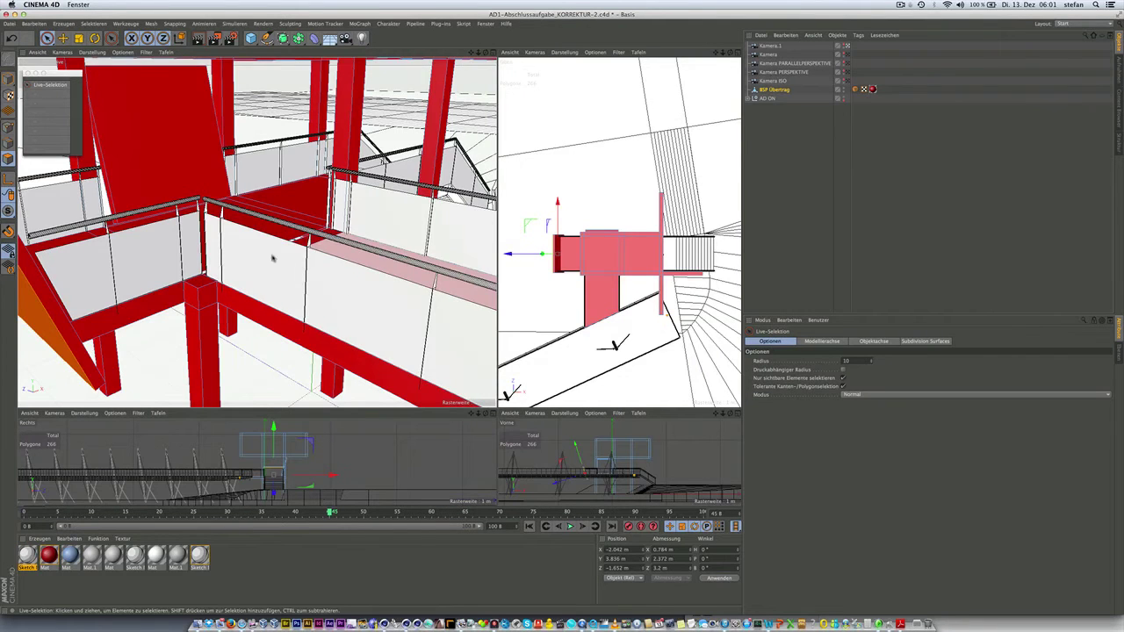
{"action": "left_click_drag", "start_coordinate": [272, 253], "coordinate": [327, 251], "text": "alt"}
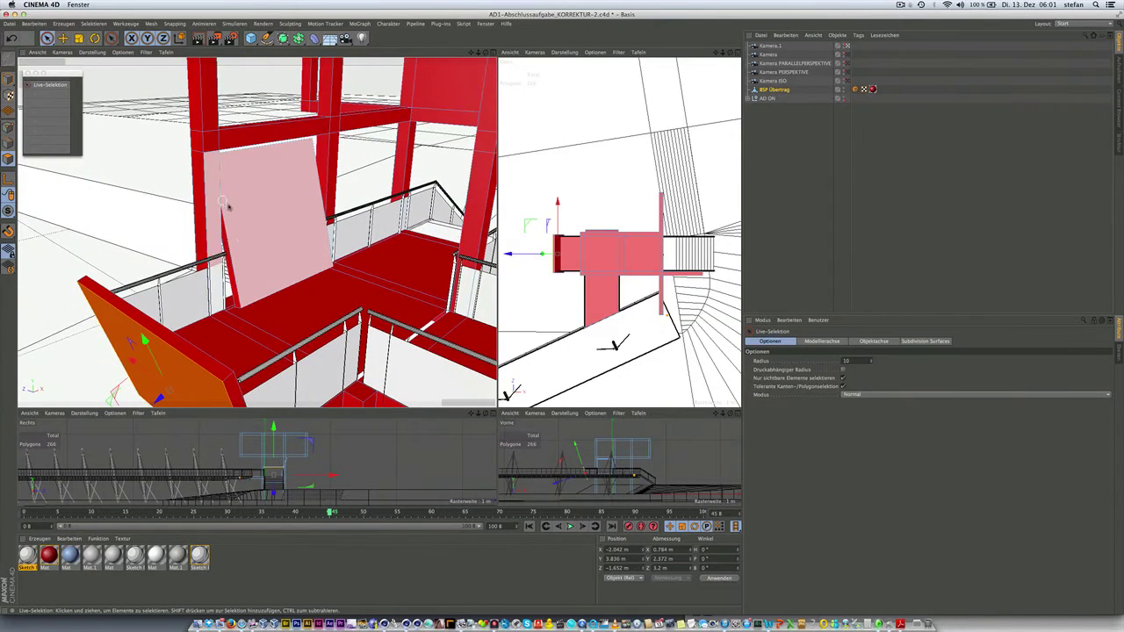
{"action": "scroll", "coordinate": [238, 214], "scroll_direction": "up", "scroll_amount": 3}
{"action": "scroll", "coordinate": [274, 209], "scroll_direction": "up", "scroll_amount": 2}
{"action": "mouse_move", "coordinate": [273, 208]}
{"action": "left_mouse_down", "text": "alt"}
{"action": "mouse_move", "coordinate": [316, 211]}
{"action": "mouse_move", "coordinate": [230, 211]}
{"action": "left_mouse_up", "text": "alt"}
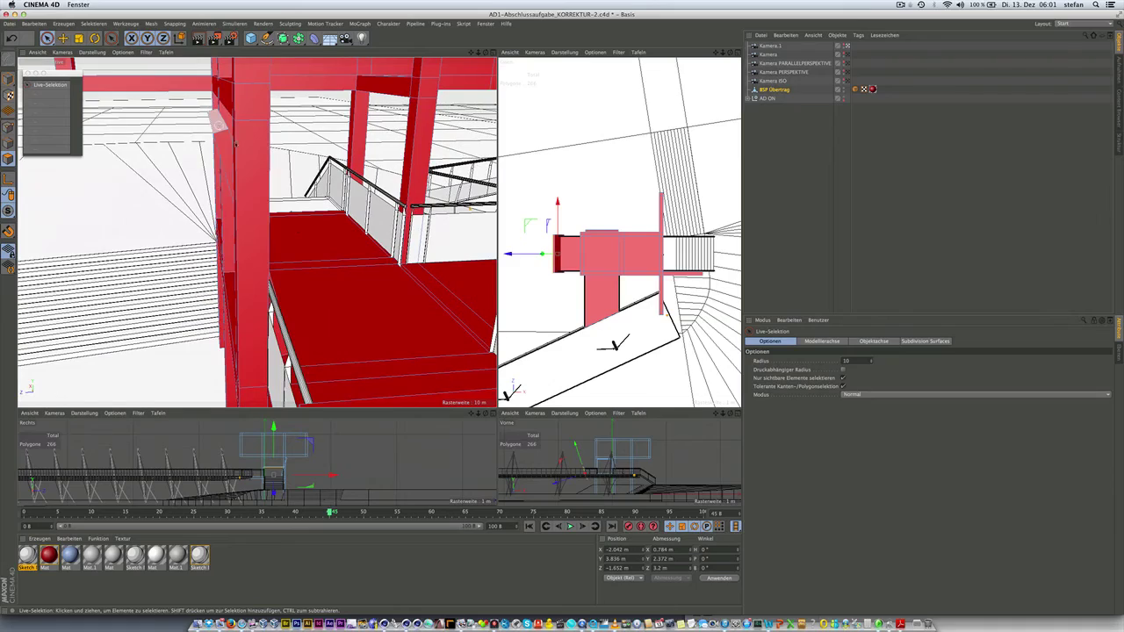
{"action": "mouse_move", "coordinate": [214, 123]}
{"action": "left_mouse_down", "text": "alt"}
{"action": "mouse_move", "coordinate": [243, 140]}
{"action": "mouse_move", "coordinate": [183, 138]}
{"action": "mouse_move", "coordinate": [260, 141]}
{"action": "left_mouse_up", "text": "alt"}
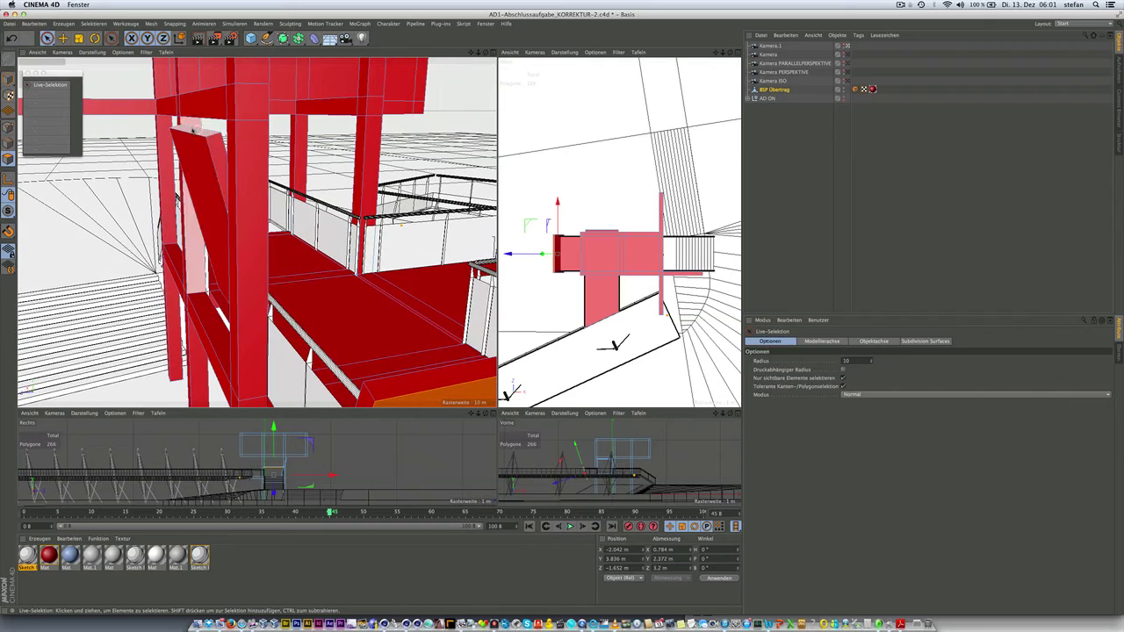
{"action": "left_click_drag", "start_coordinate": [193, 130], "coordinate": [292, 208], "text": "alt"}
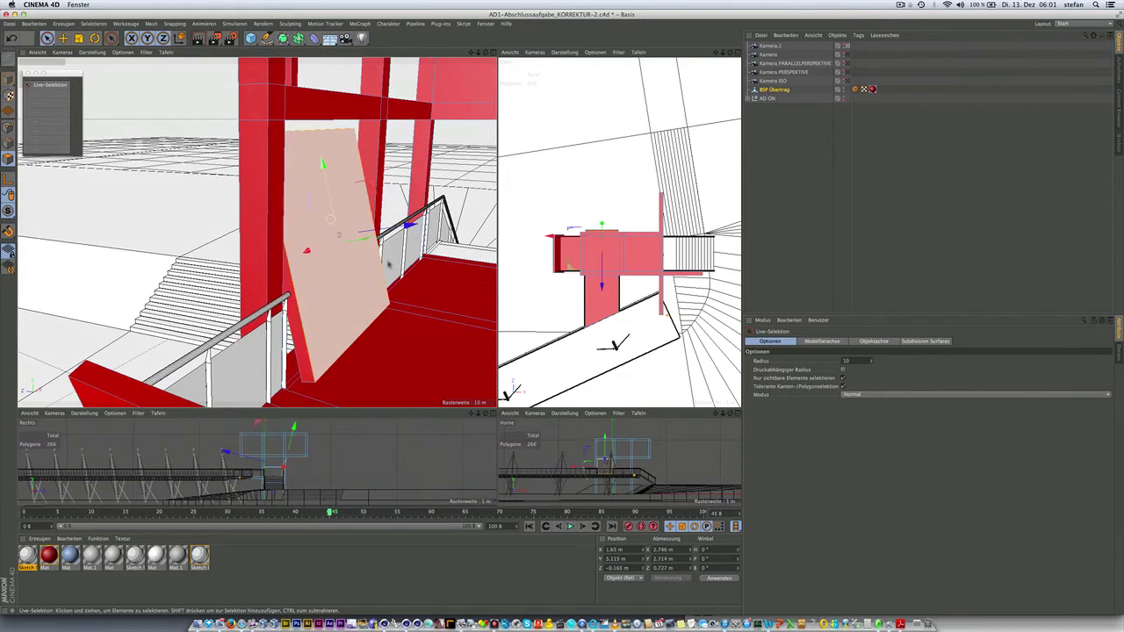
Select the pale tilted panel and view it edge-on, then browse the open-window list.
{"action": "left_click", "coordinate": [351, 255]}
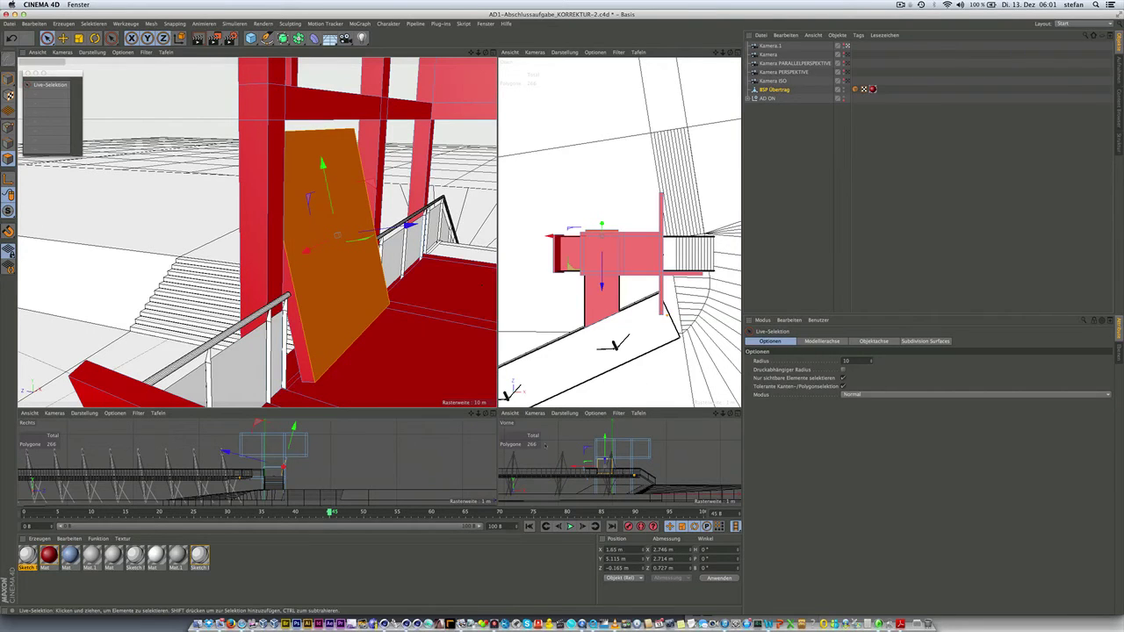
{"action": "left_click_drag", "start_coordinate": [308, 215], "coordinate": [351, 212], "text": "alt"}
{"action": "left_click", "coordinate": [486, 24]}
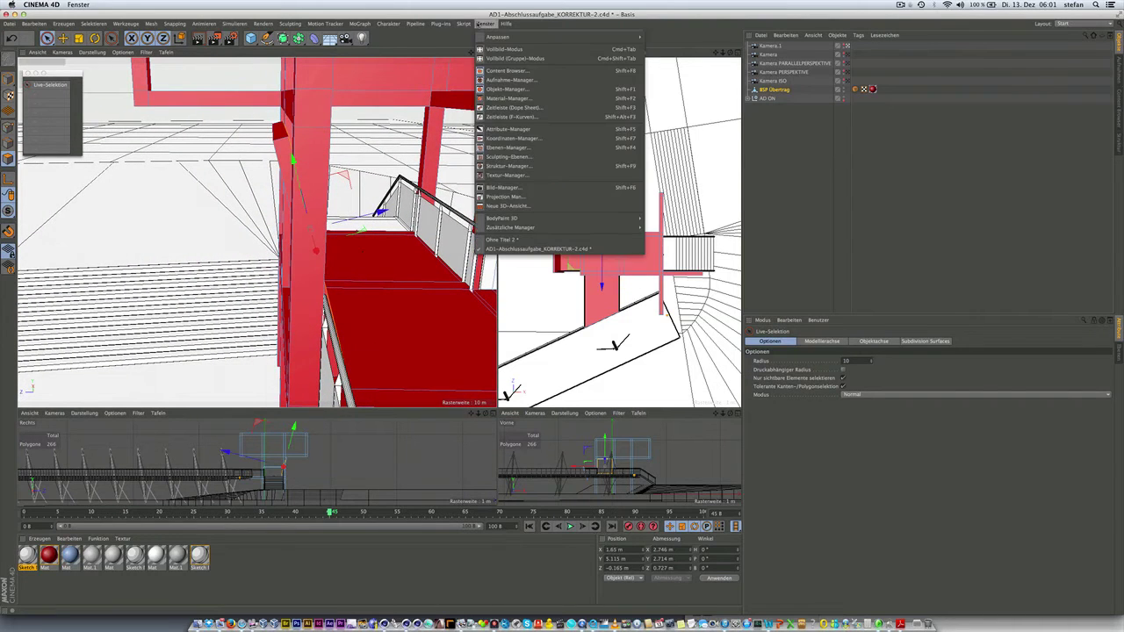
{"action": "left_click", "coordinate": [462, 23]}
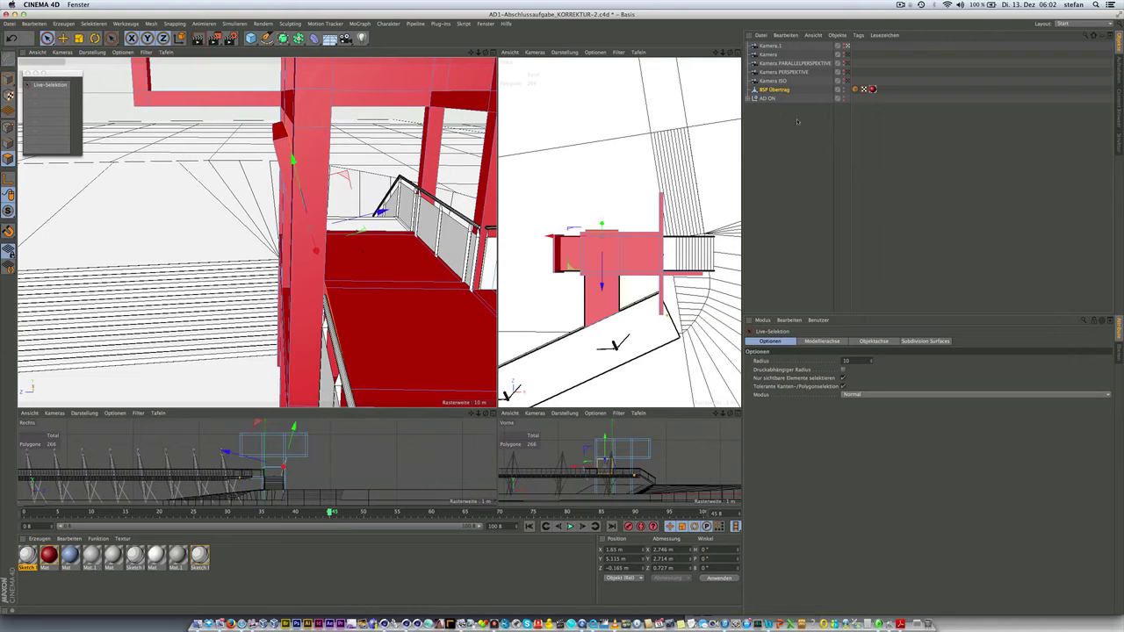
{"action": "left_click", "coordinate": [486, 24]}
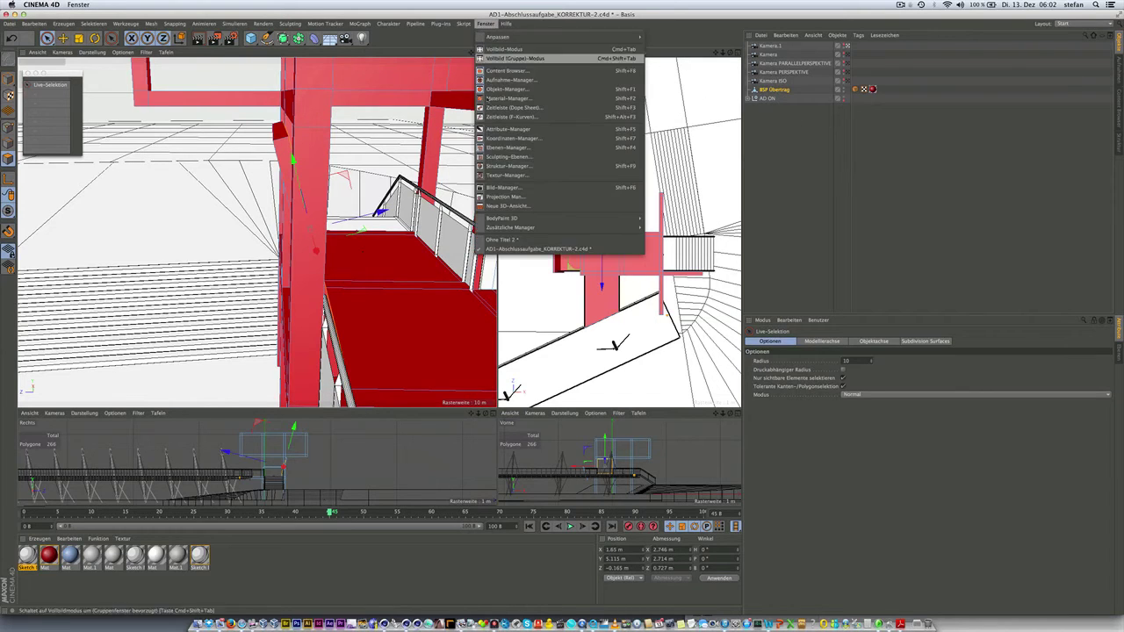
Return to the Ohne Titel 2 scene and zoom in on the thickened backrest from behind.
{"action": "left_click", "coordinate": [502, 239]}
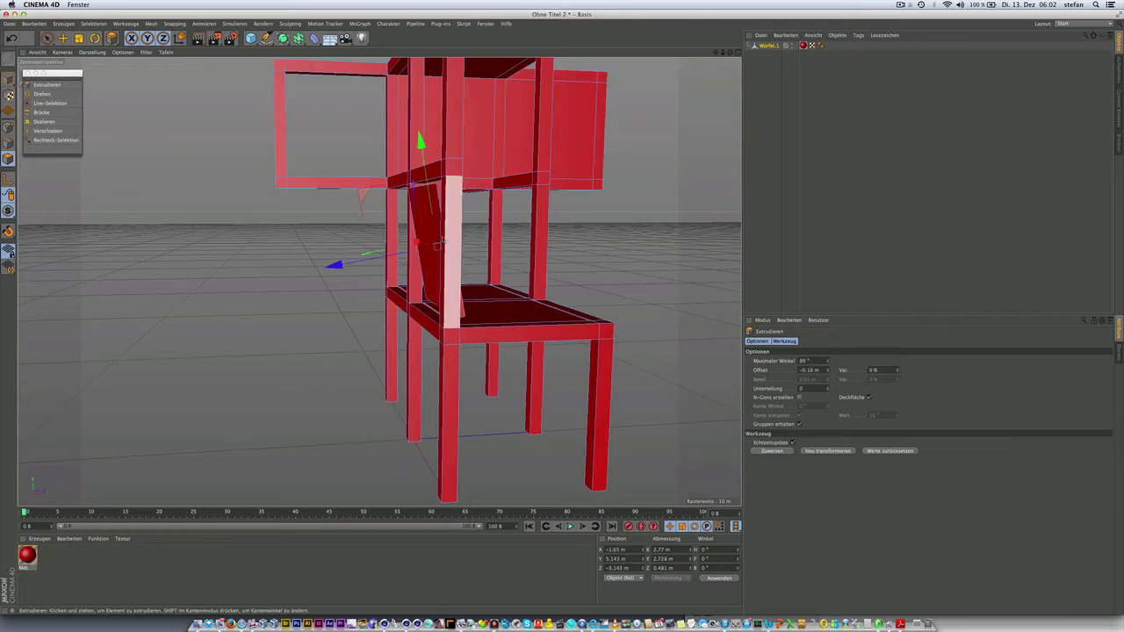
{"action": "left_click_drag", "start_coordinate": [438, 244], "coordinate": [429, 217], "text": "alt"}
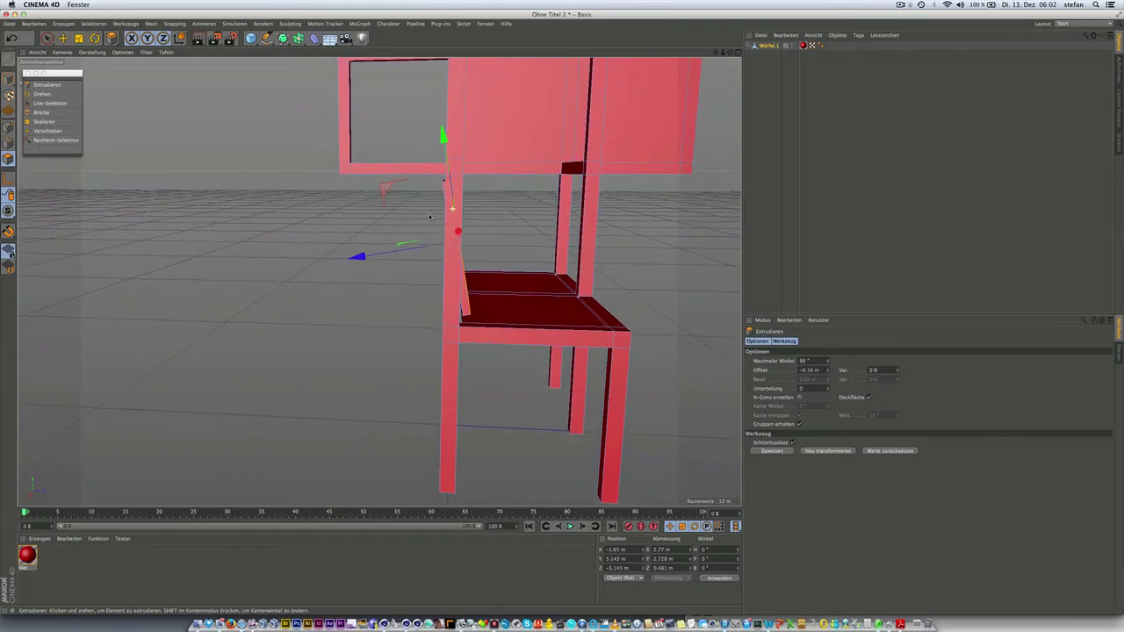
{"action": "mouse_move", "coordinate": [429, 217]}
{"action": "left_mouse_down", "text": "alt"}
{"action": "mouse_move", "coordinate": [377, 281]}
{"action": "mouse_move", "coordinate": [352, 283]}
{"action": "left_mouse_up", "text": "alt"}
{"action": "scroll", "coordinate": [319, 287], "scroll_direction": "down", "scroll_amount": 3}
{"action": "scroll", "coordinate": [550, 267], "scroll_direction": "down", "scroll_amount": 3}
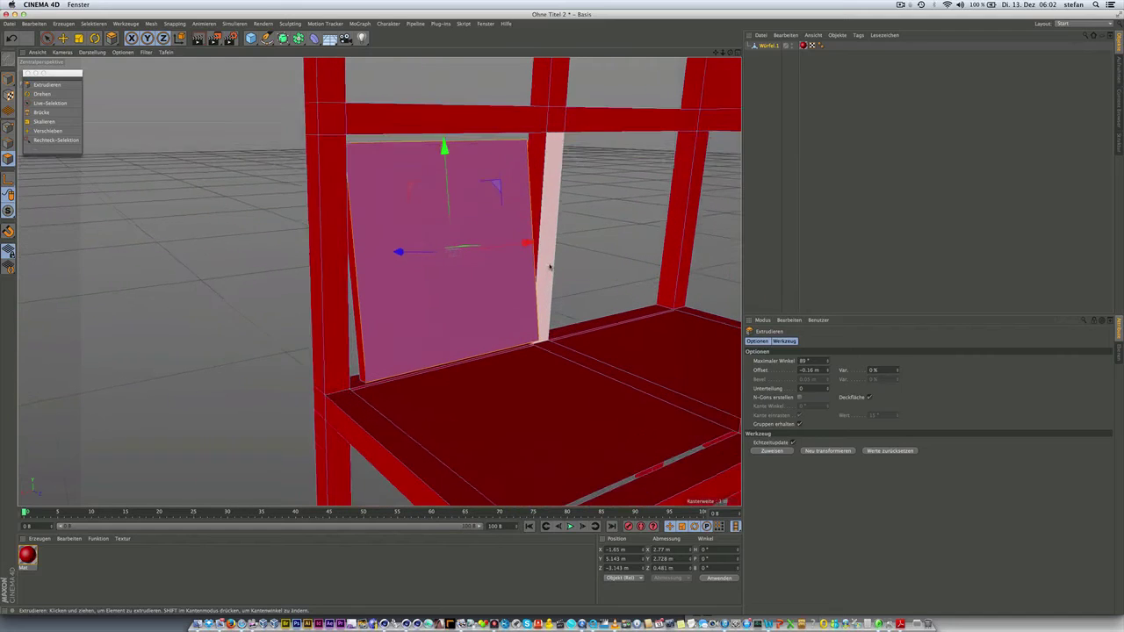
{"action": "scroll", "coordinate": [550, 267], "scroll_direction": "down", "scroll_amount": 2}
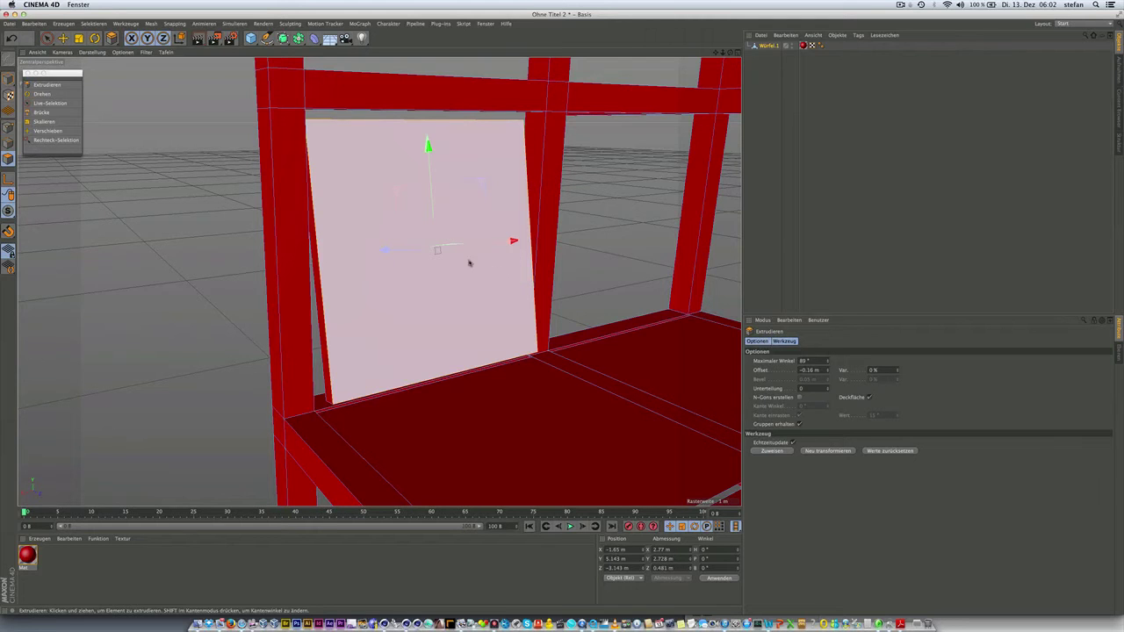
{"action": "mouse_move", "coordinate": [312, 160]}
{"action": "left_mouse_down", "text": "alt"}
{"action": "mouse_move", "coordinate": [420, 167]}
{"action": "mouse_move", "coordinate": [545, 217]}
{"action": "left_mouse_up", "text": "alt"}
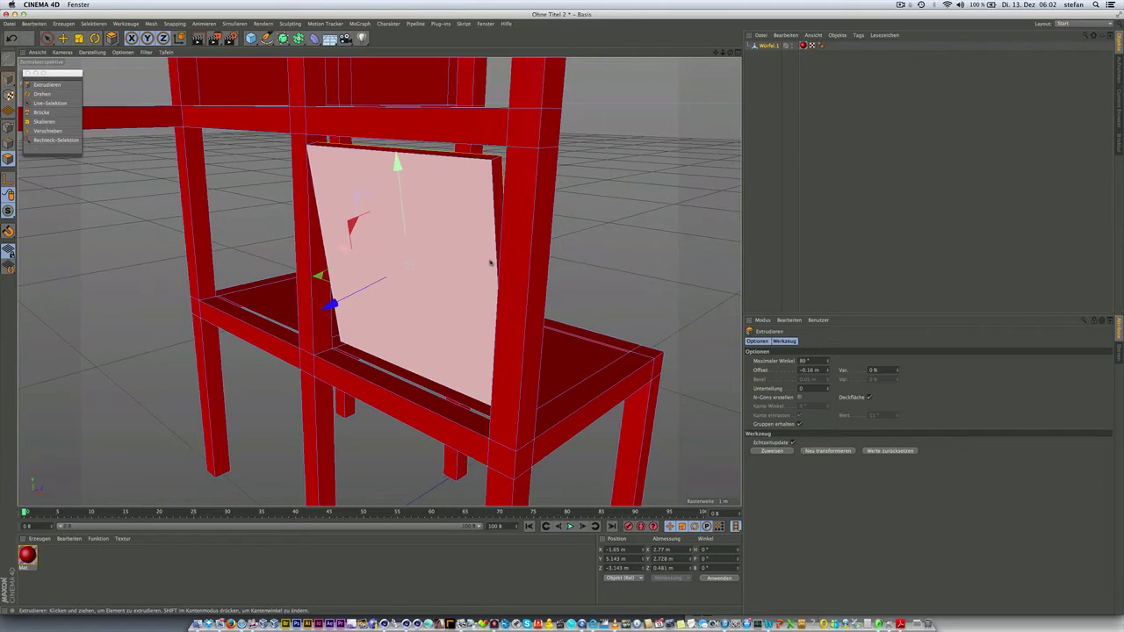
{"action": "mouse_move", "coordinate": [400, 293]}
{"action": "left_mouse_down", "text": "alt"}
{"action": "mouse_move", "coordinate": [474, 259]}
{"action": "mouse_move", "coordinate": [443, 313]}
{"action": "mouse_move", "coordinate": [372, 238]}
{"action": "mouse_move", "coordinate": [314, 252]}
{"action": "left_mouse_up", "text": "alt"}
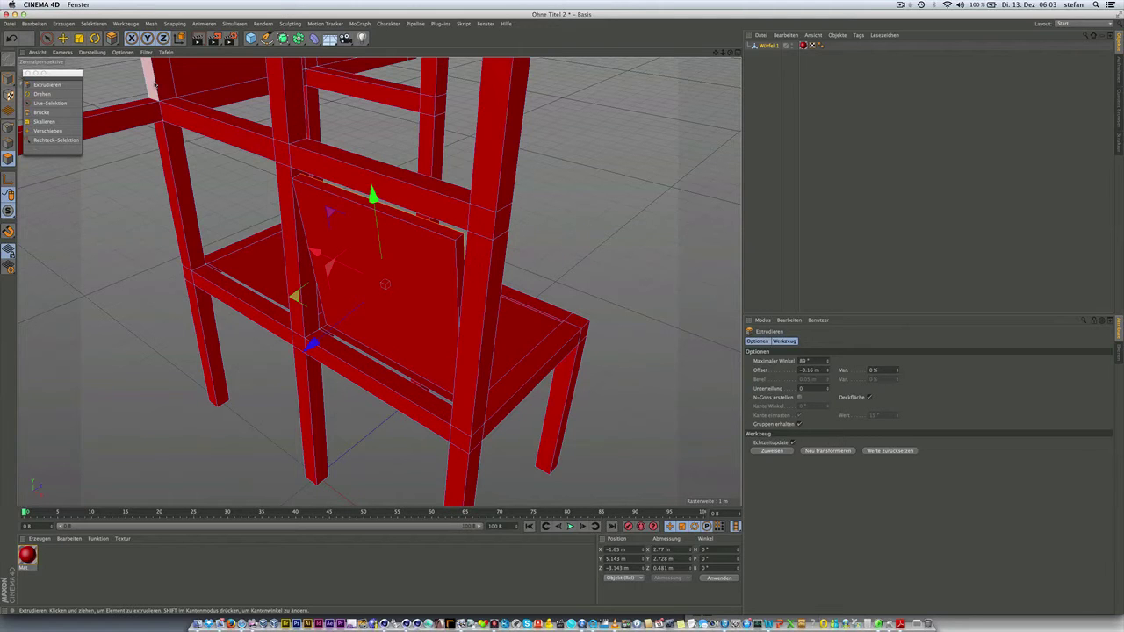
{"action": "mouse_move", "coordinate": [143, 72]}
{"action": "left_mouse_down", "text": "alt"}
{"action": "mouse_move", "coordinate": [300, 221]}
{"action": "mouse_move", "coordinate": [390, 220]}
{"action": "mouse_move", "coordinate": [379, 282]}
{"action": "mouse_move", "coordinate": [388, 279]}
{"action": "left_mouse_up", "text": "alt"}
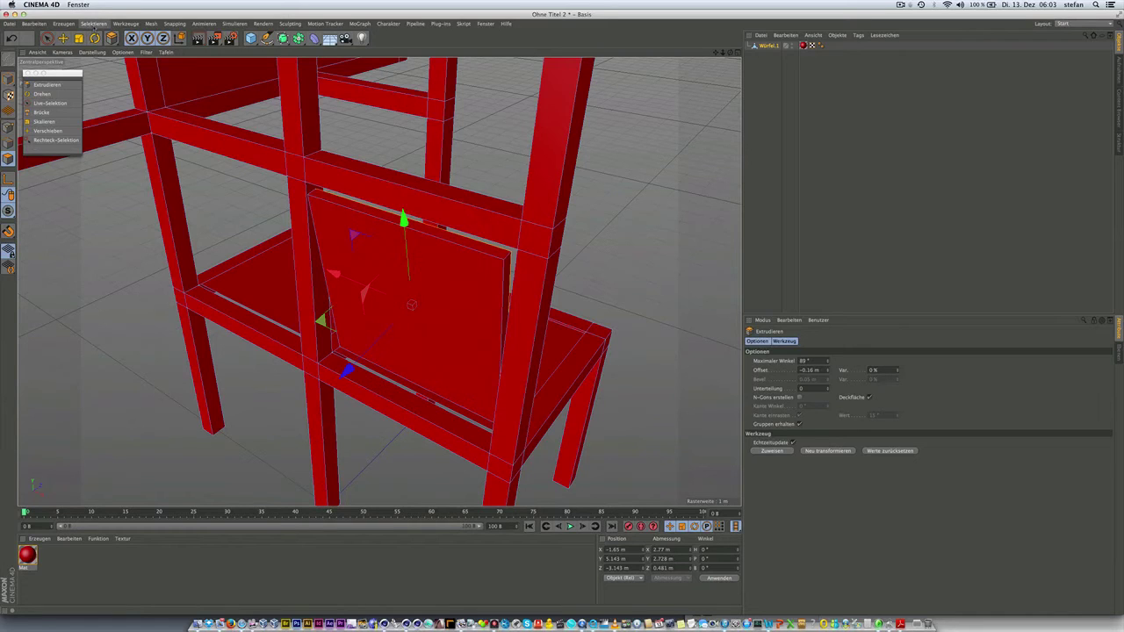
{"action": "left_click", "coordinate": [94, 24]}
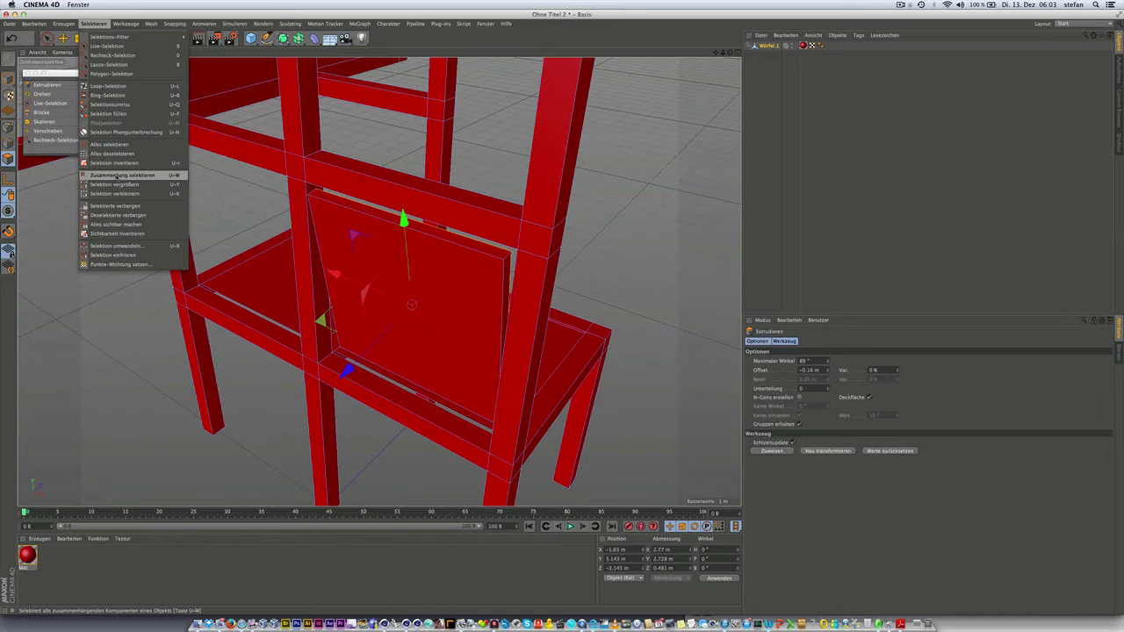
Select all polygons connected to the backrest panel and activate the Rotate tool.
{"action": "left_click", "coordinate": [117, 176]}
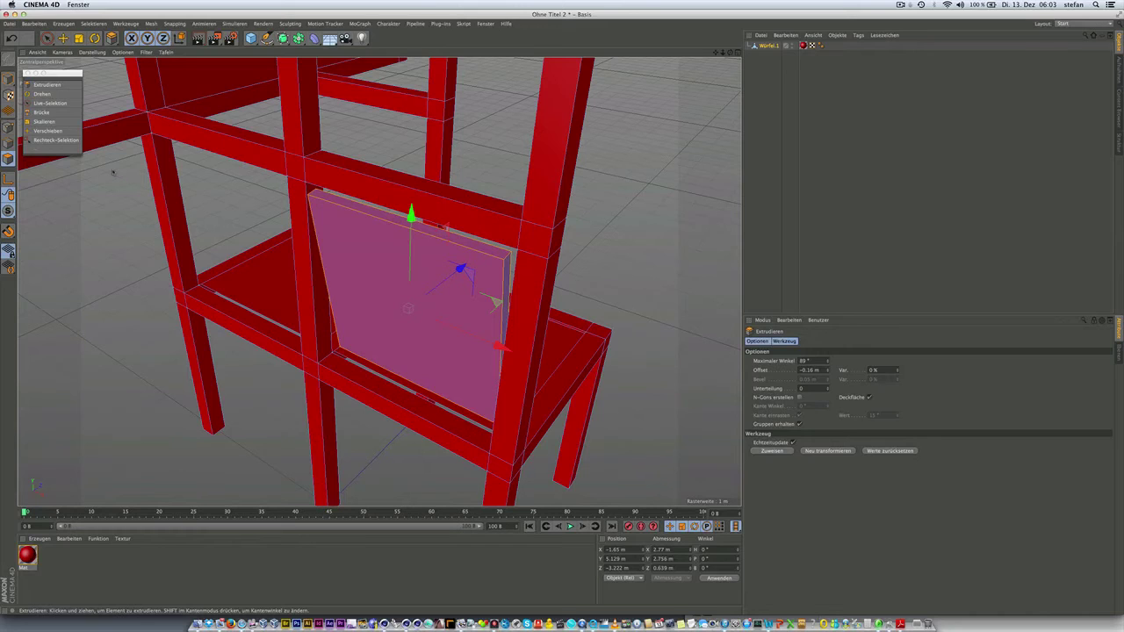
{"action": "left_click", "coordinate": [94, 24]}
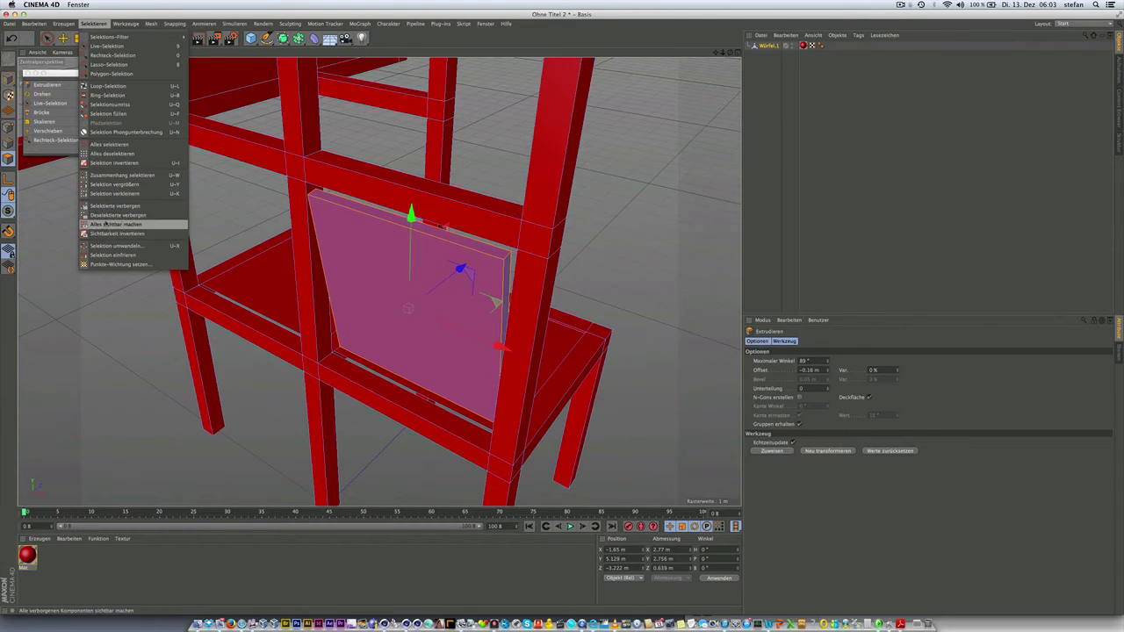
{"action": "left_click", "coordinate": [132, 176]}
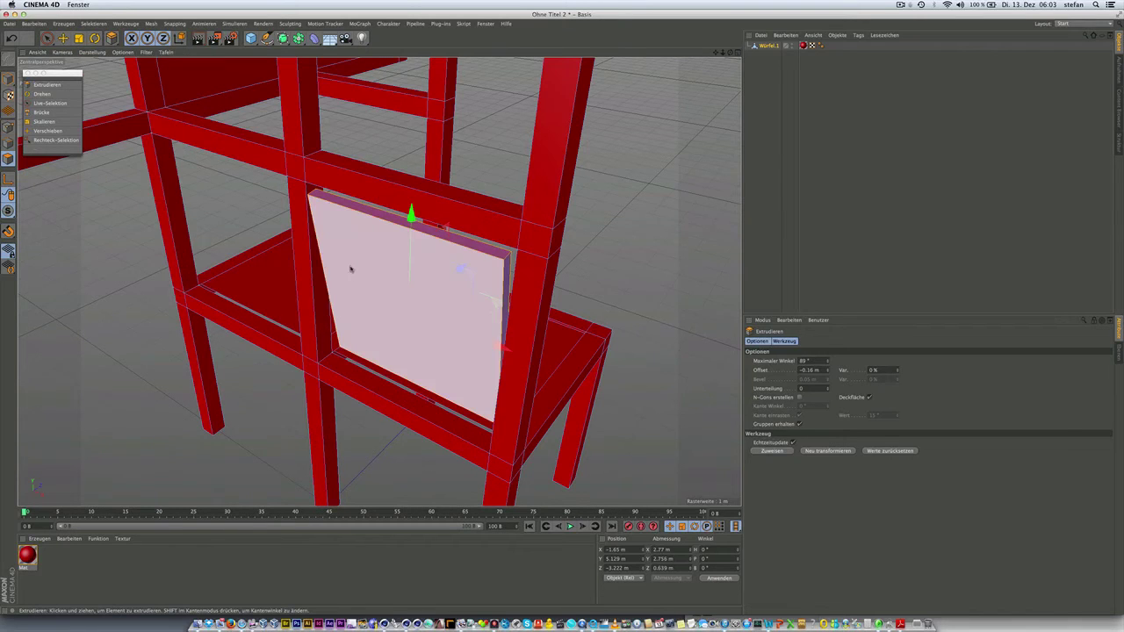
{"action": "mouse_move", "coordinate": [349, 268]}
{"action": "left_mouse_down", "text": "alt"}
{"action": "mouse_move", "coordinate": [418, 255]}
{"action": "mouse_move", "coordinate": [238, 230]}
{"action": "left_mouse_up", "text": "alt"}
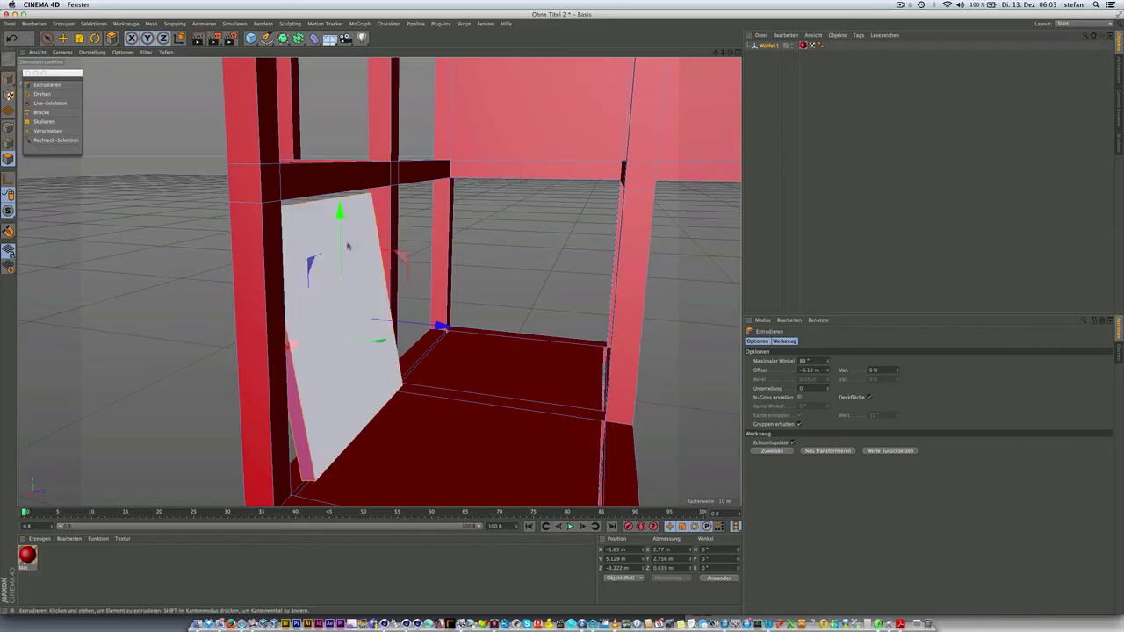
{"action": "mouse_move", "coordinate": [395, 264]}
{"action": "left_mouse_down", "text": "alt"}
{"action": "mouse_move", "coordinate": [362, 239]}
{"action": "mouse_move", "coordinate": [417, 249]}
{"action": "left_mouse_up", "text": "alt"}
{"action": "key", "text": "r"}
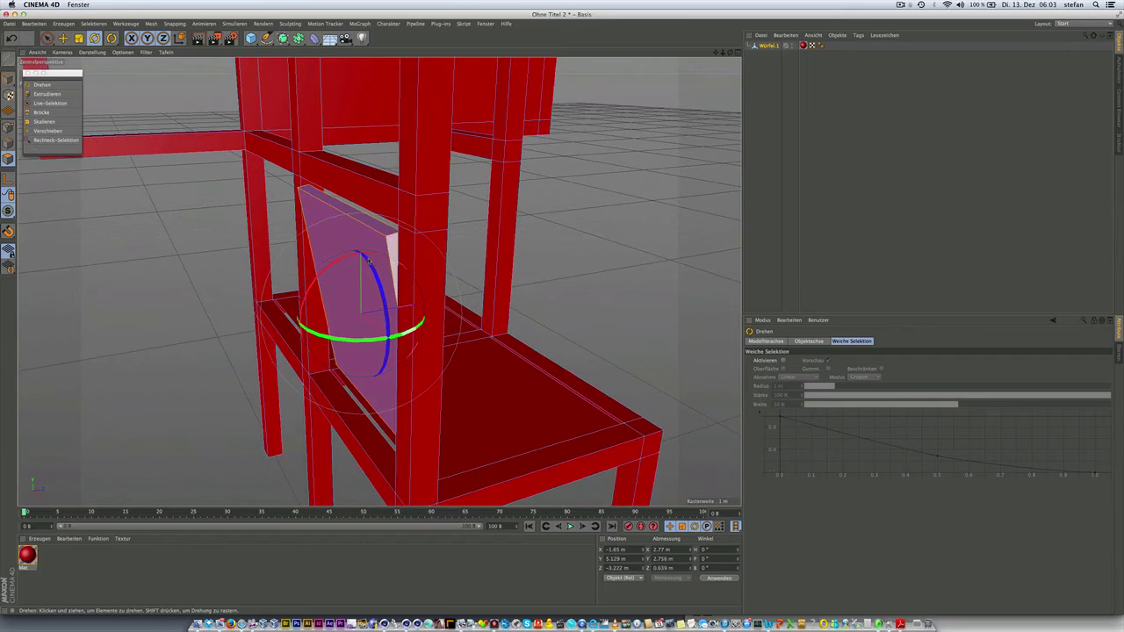
Rotate the backrest face by hand and try heading values in the Winkel H field.
{"action": "left_click_drag", "start_coordinate": [329, 262], "coordinate": [326, 273]}
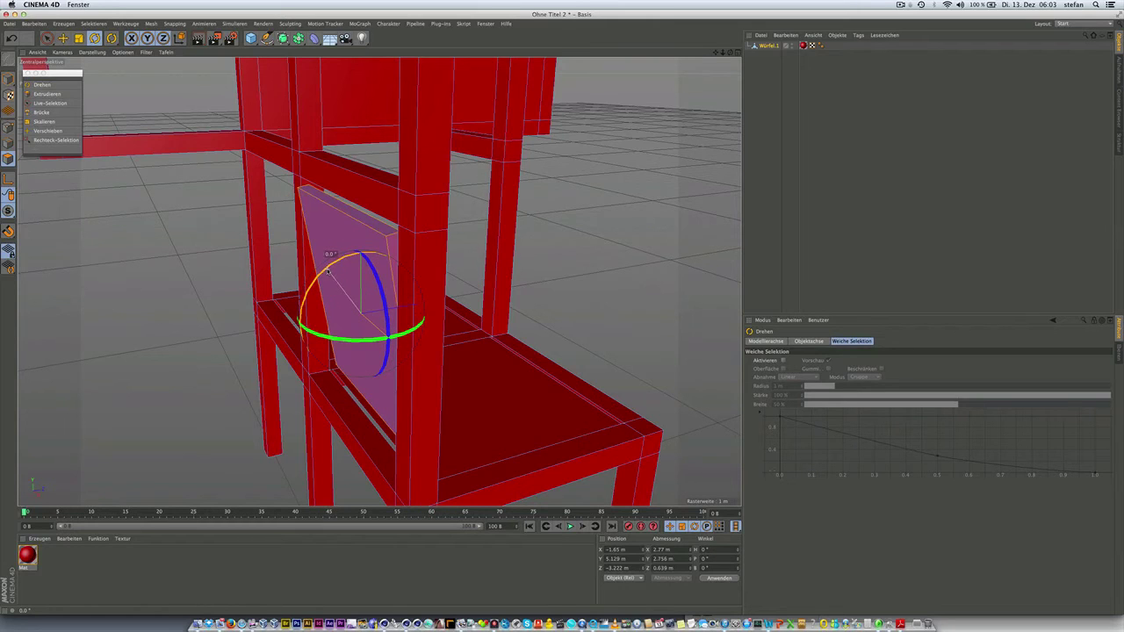
{"action": "mouse_move", "coordinate": [326, 274]}
{"action": "left_mouse_down"}
{"action": "mouse_move", "coordinate": [359, 199]}
{"action": "mouse_move", "coordinate": [412, 258]}
{"action": "left_mouse_up"}
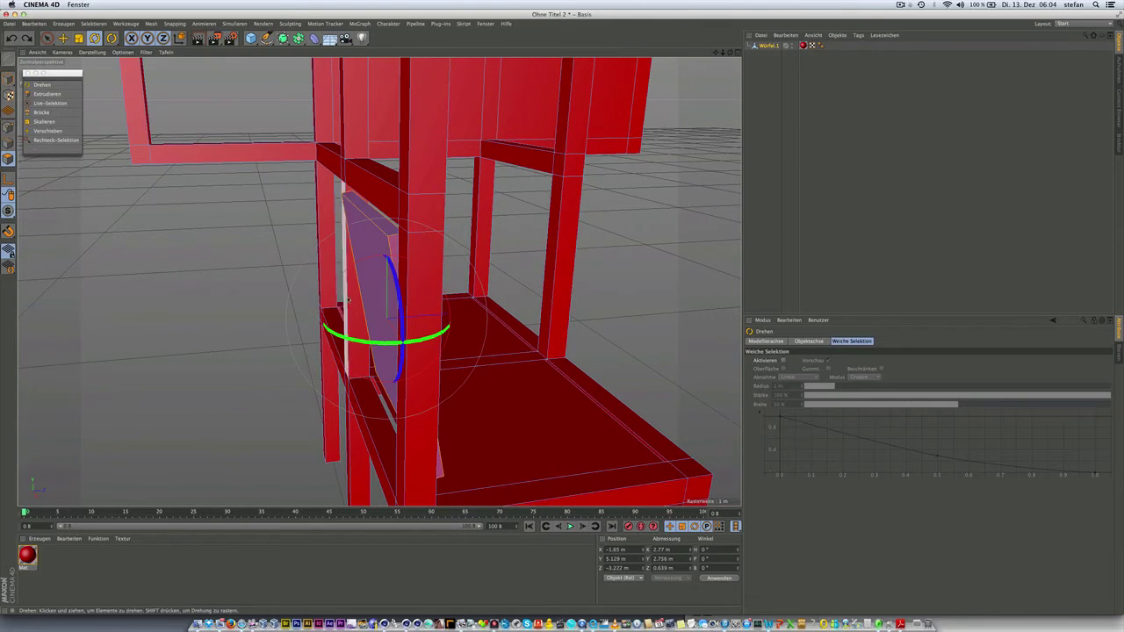
{"action": "mouse_move", "coordinate": [387, 290]}
{"action": "left_mouse_down", "text": "alt"}
{"action": "mouse_move", "coordinate": [340, 295]}
{"action": "mouse_move", "coordinate": [437, 444]}
{"action": "left_mouse_up", "text": "alt"}
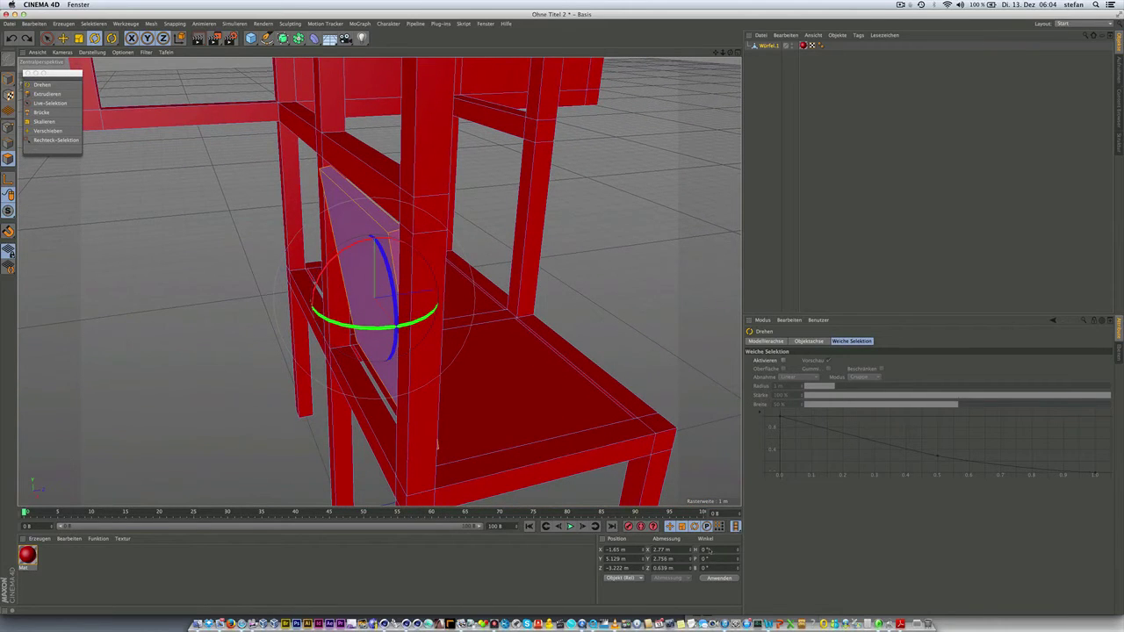
{"action": "double_click", "coordinate": [707, 550]}
{"action": "key", "text": "Return"}
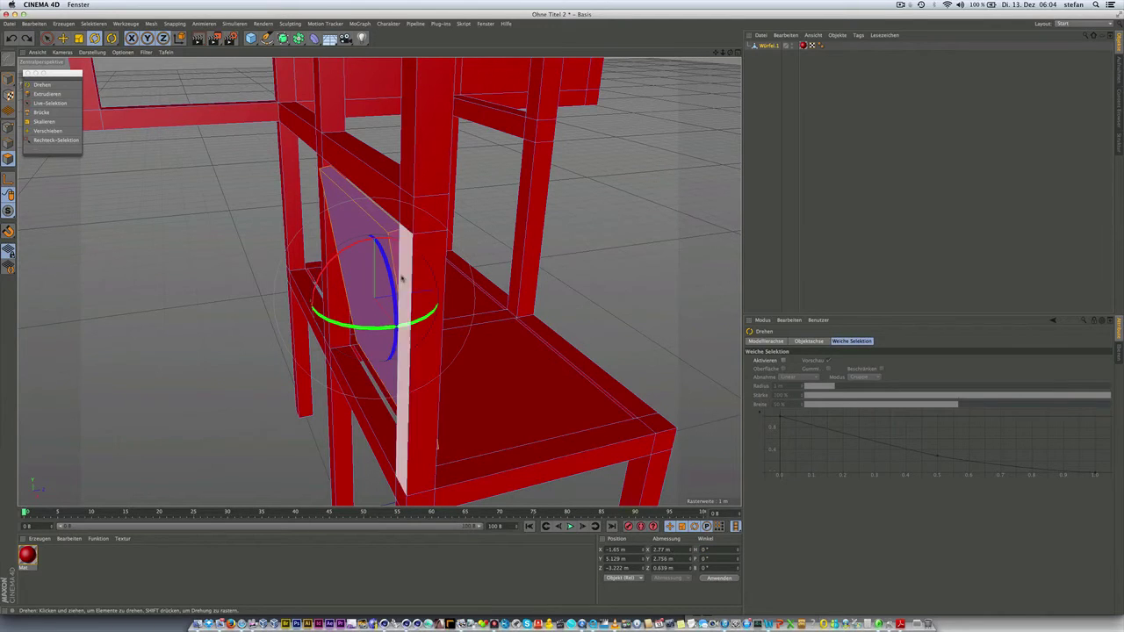
{"action": "left_click_drag", "start_coordinate": [351, 245], "coordinate": [349, 253]}
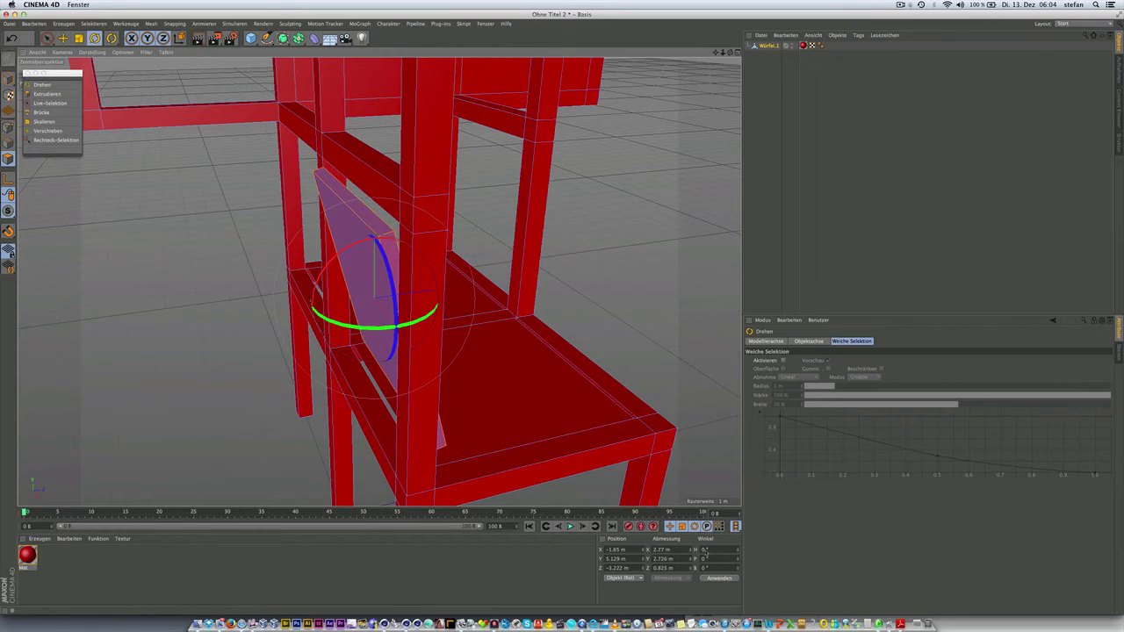
{"action": "type", "text": "3"}
{"action": "key", "text": "Return"}
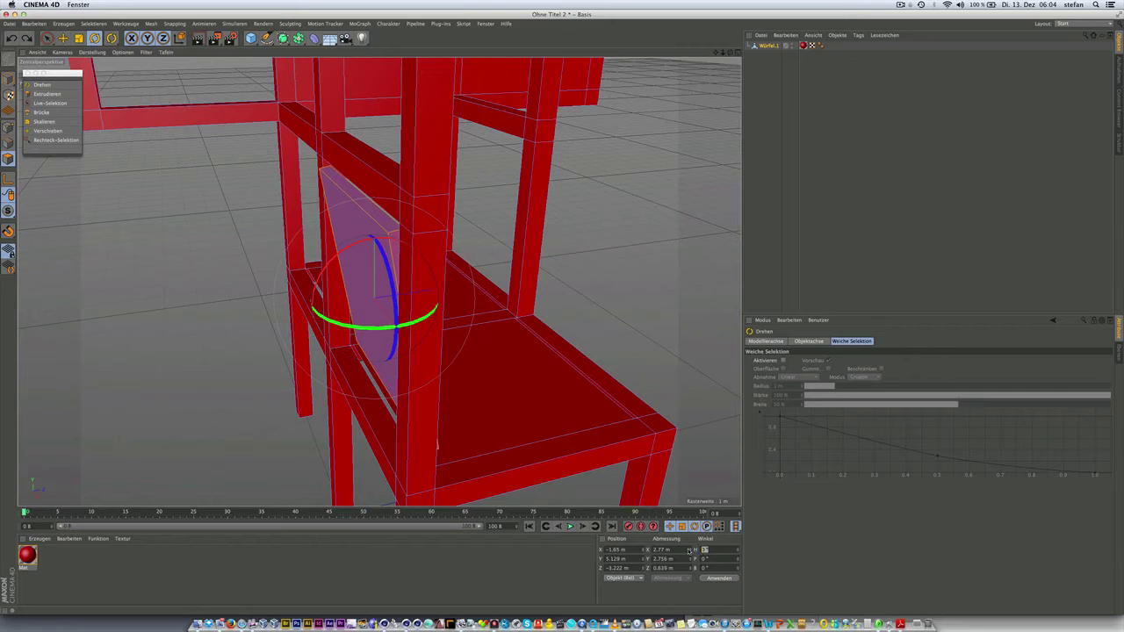
{"action": "key", "text": "Return"}
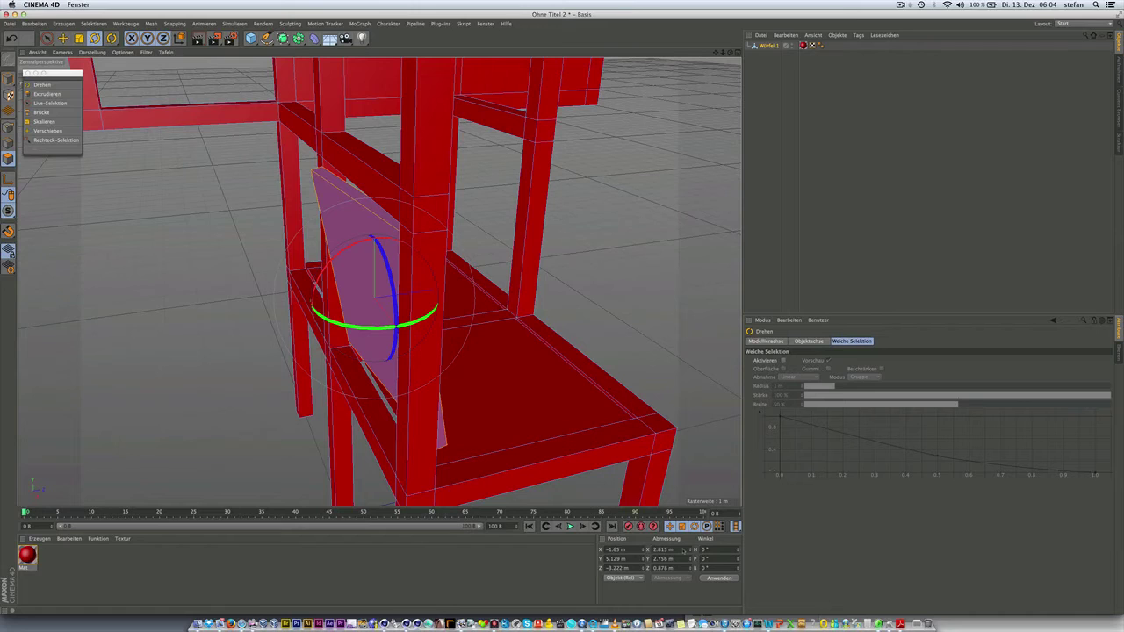
{"action": "key", "text": "Return"}
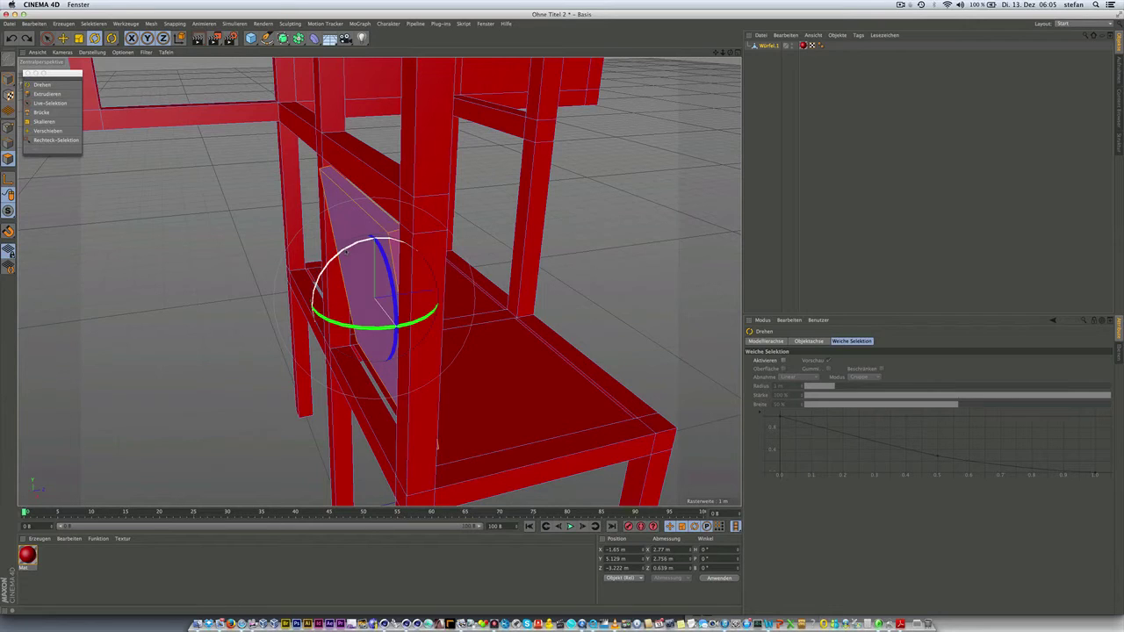
Tilt the backrest face about 6 degrees and orbit to check it against the seat.
{"action": "mouse_move", "coordinate": [349, 248]}
{"action": "left_mouse_down"}
{"action": "mouse_move", "coordinate": [360, 245]}
{"action": "mouse_move", "coordinate": [353, 230]}
{"action": "mouse_move", "coordinate": [321, 220]}
{"action": "mouse_move", "coordinate": [348, 255]}
{"action": "mouse_move", "coordinate": [389, 252]}
{"action": "mouse_move", "coordinate": [474, 300]}
{"action": "left_mouse_up"}
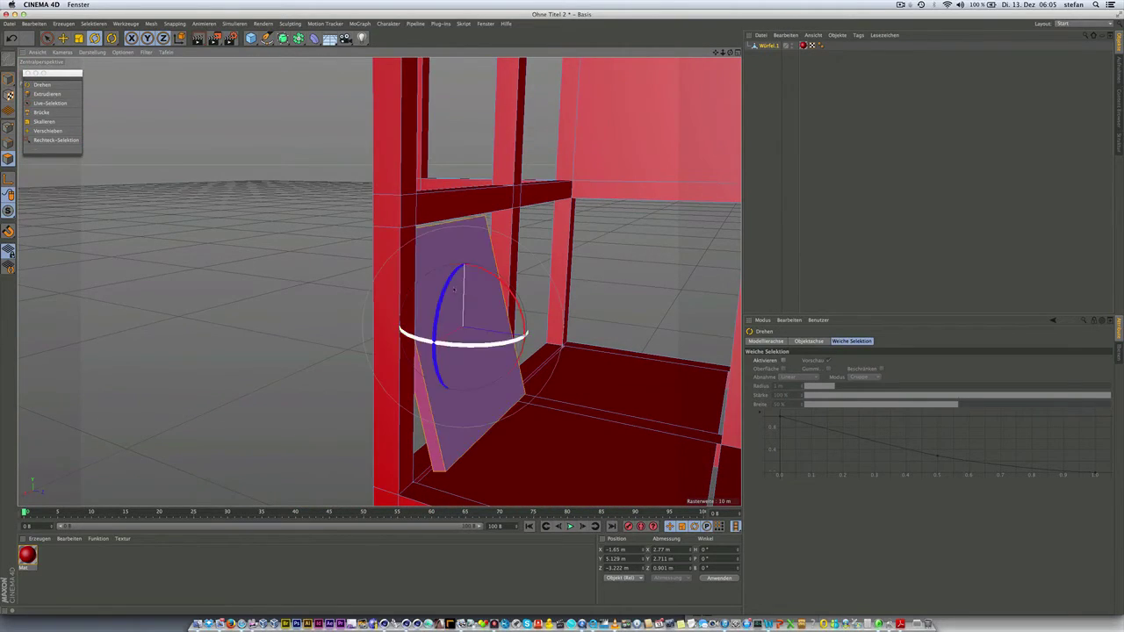
{"action": "mouse_move", "coordinate": [401, 253]}
{"action": "left_mouse_down", "text": "alt"}
{"action": "mouse_move", "coordinate": [524, 277]}
{"action": "mouse_move", "coordinate": [508, 257]}
{"action": "left_mouse_up", "text": "alt"}
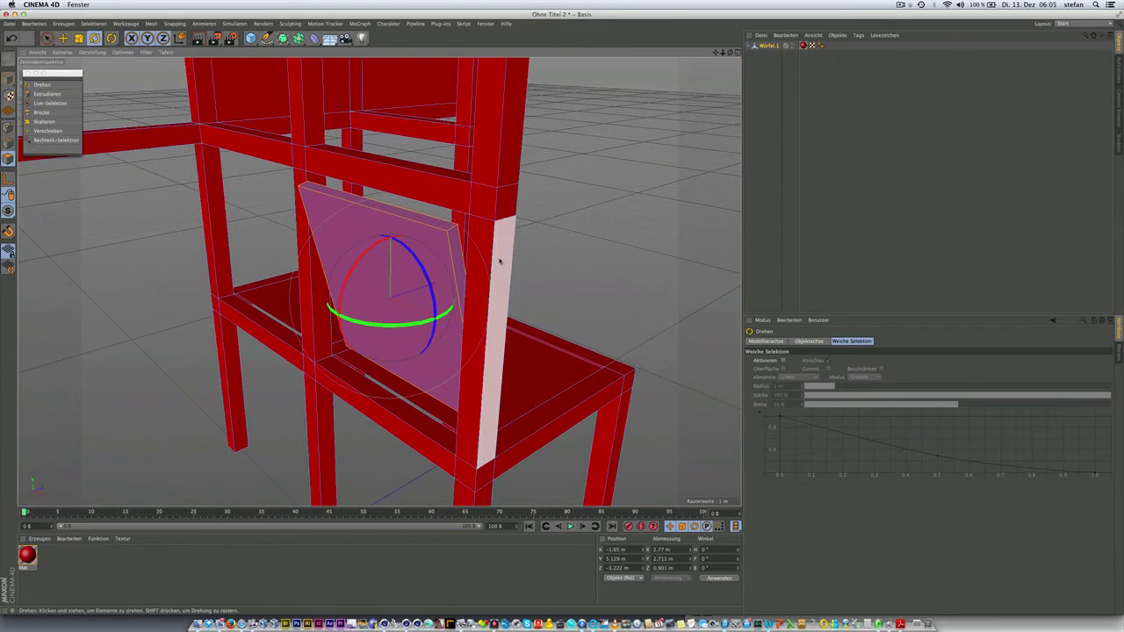
{"action": "mouse_move", "coordinate": [508, 256]}
{"action": "left_mouse_down", "text": "alt"}
{"action": "mouse_move", "coordinate": [477, 287]}
{"action": "mouse_move", "coordinate": [462, 261]}
{"action": "left_mouse_up", "text": "alt"}
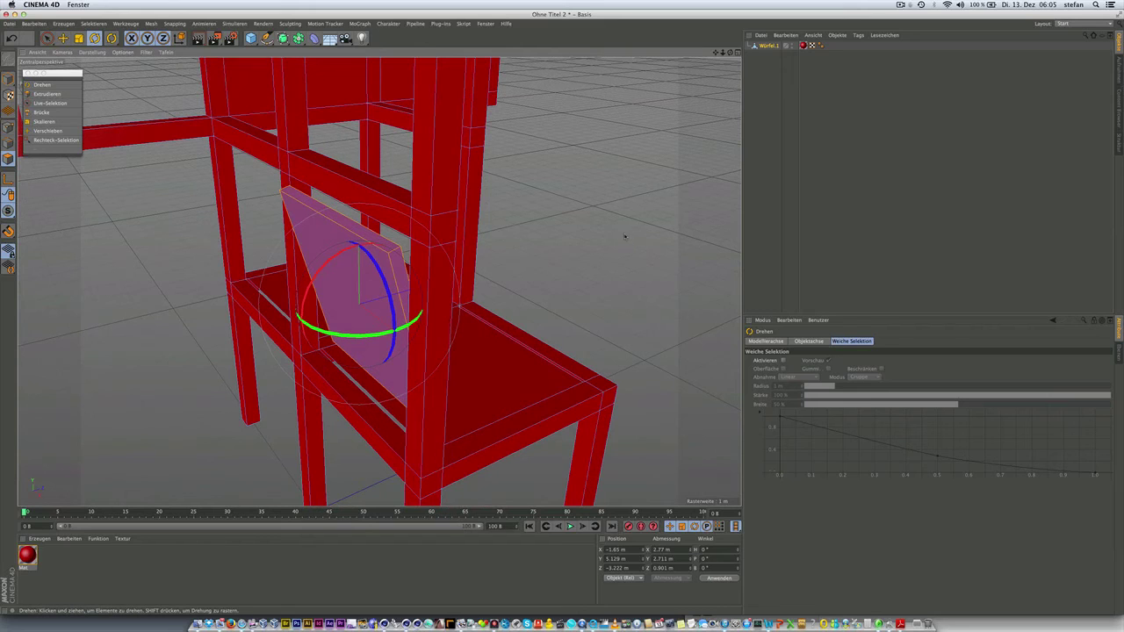
{"action": "left_click", "coordinate": [596, 232]}
{"action": "left_click", "coordinate": [162, 136]}
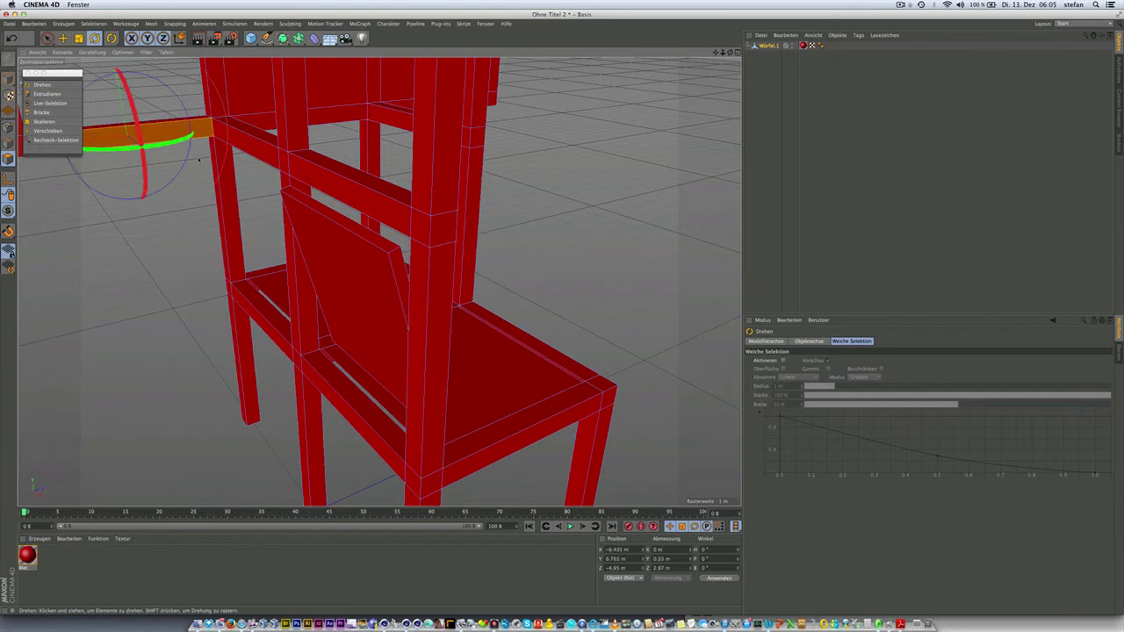
{"action": "left_click_drag", "start_coordinate": [291, 198], "coordinate": [354, 257], "text": "alt"}
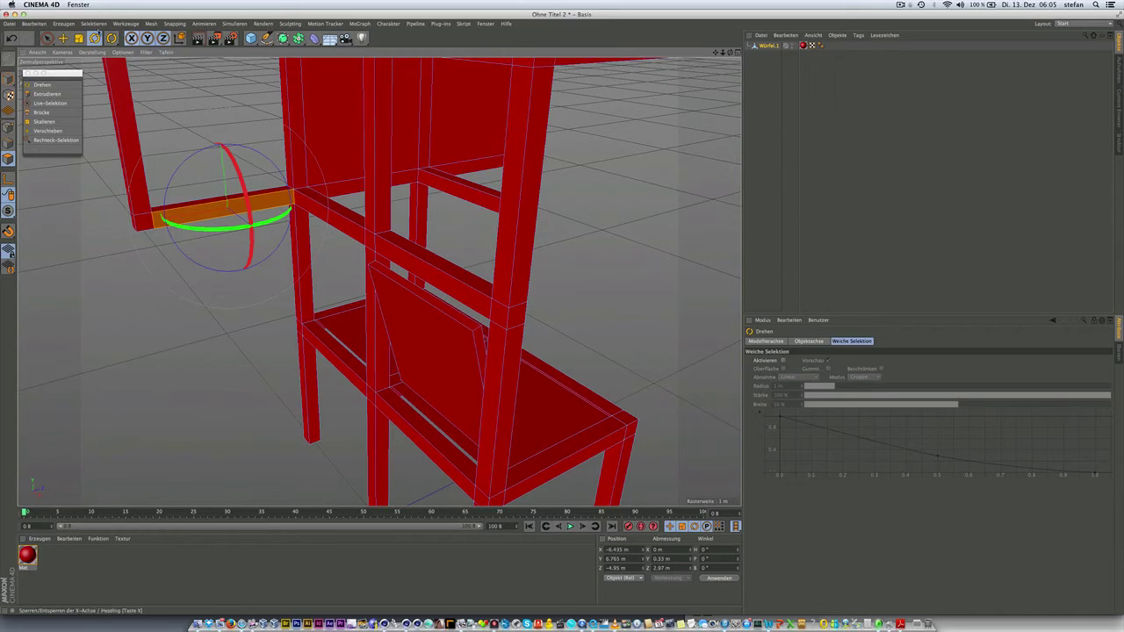
Select all connected polygons of the chair and zoom in around the seat.
{"action": "left_click", "coordinate": [94, 23]}
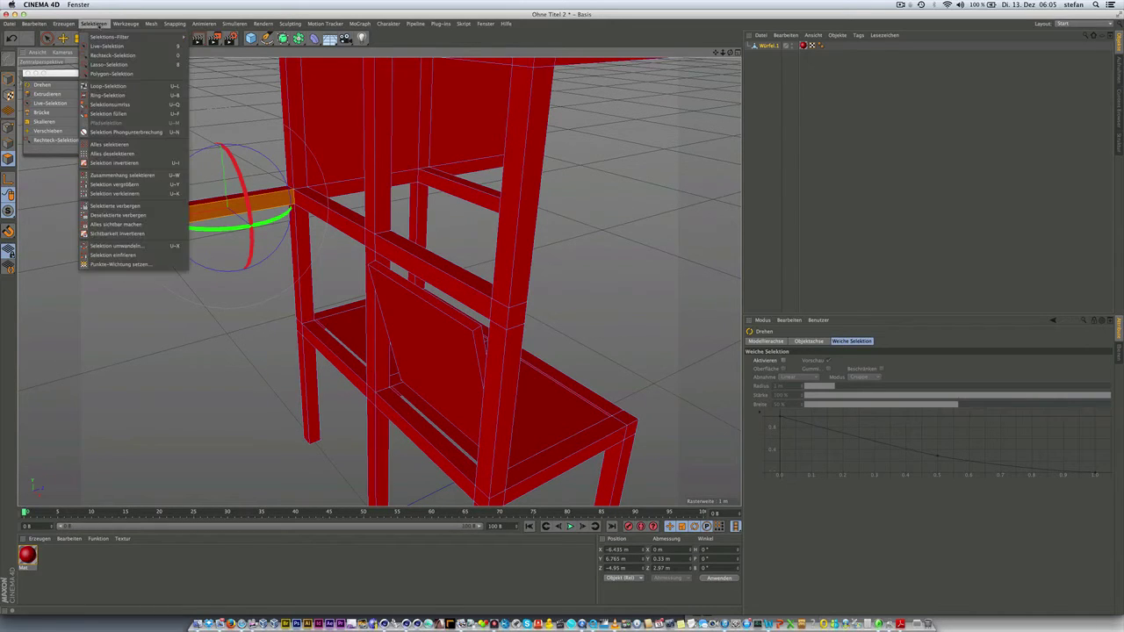
{"action": "left_click", "coordinate": [133, 175]}
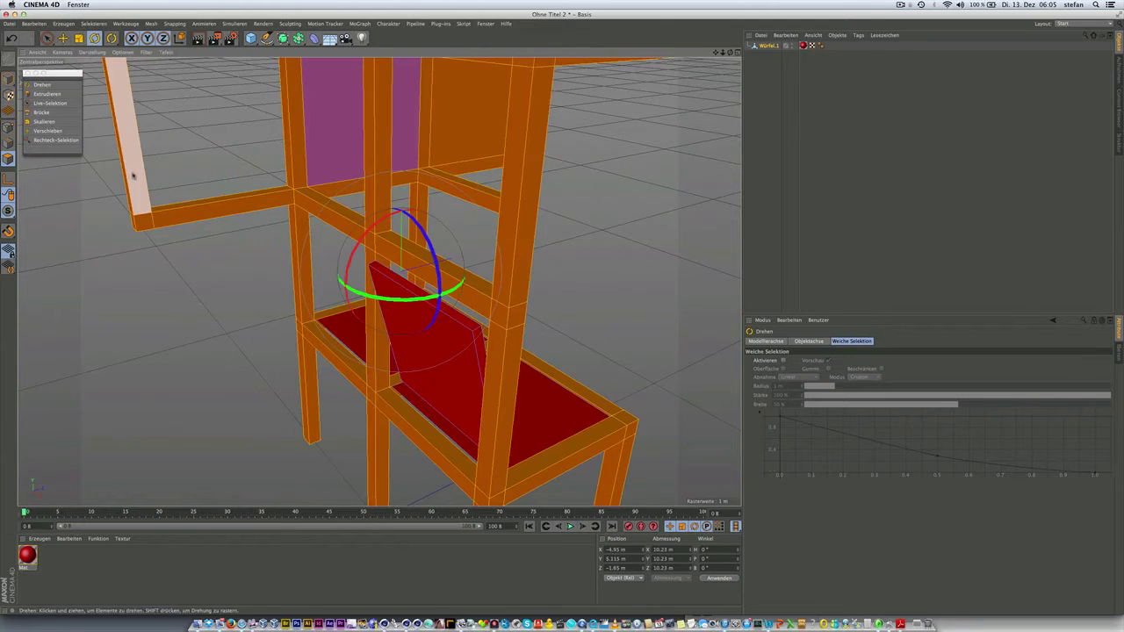
{"action": "scroll", "coordinate": [220, 206], "scroll_direction": "down", "scroll_amount": 2}
{"action": "scroll", "coordinate": [251, 221], "scroll_direction": "down", "scroll_amount": 3}
{"action": "scroll", "coordinate": [256, 220], "scroll_direction": "down", "scroll_amount": 3}
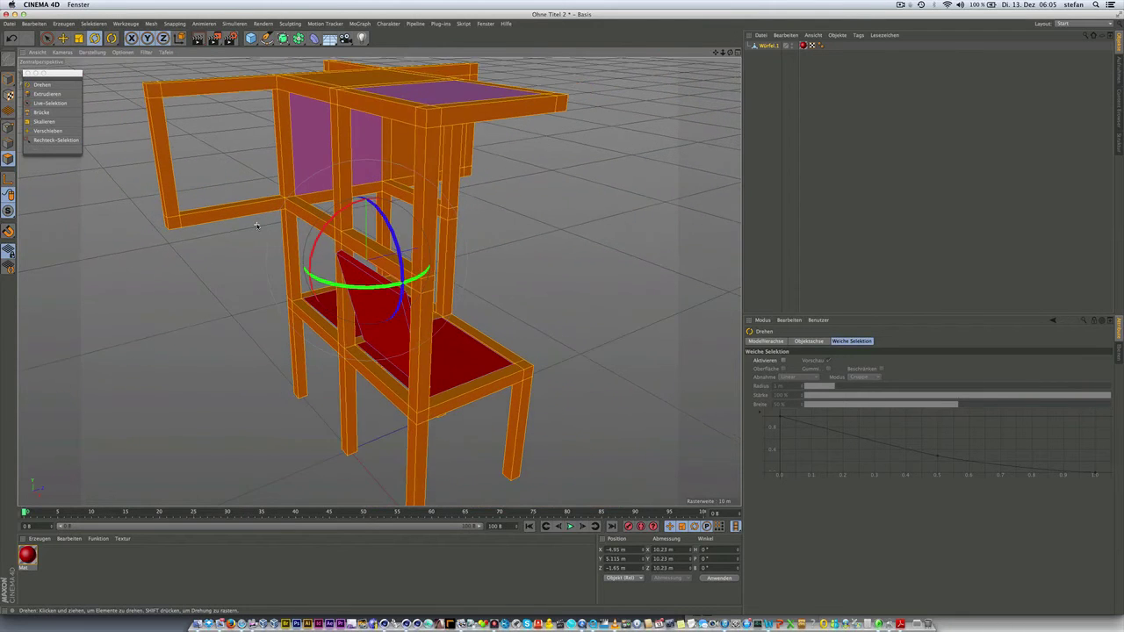
{"action": "scroll", "coordinate": [270, 220], "scroll_direction": "down", "scroll_amount": 3}
{"action": "middle_click_drag", "start_coordinate": [270, 222], "coordinate": [281, 257], "text": "alt"}
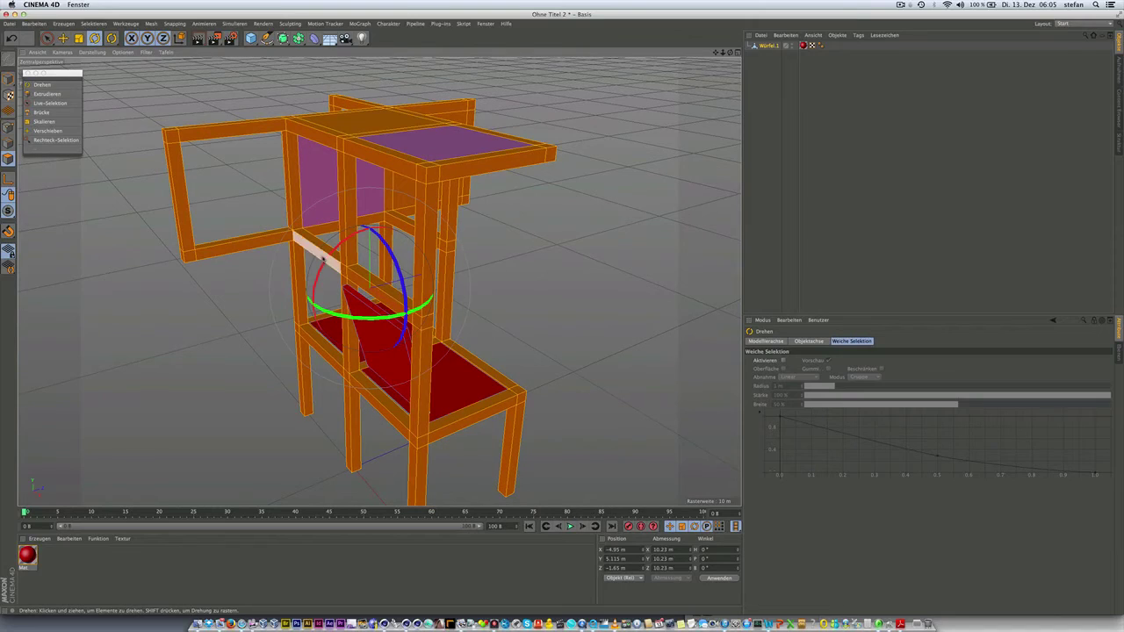
{"action": "mouse_move", "coordinate": [324, 236]}
{"action": "left_mouse_down", "text": "alt"}
{"action": "mouse_move", "coordinate": [204, 189]}
{"action": "mouse_move", "coordinate": [199, 242]}
{"action": "mouse_move", "coordinate": [291, 184]}
{"action": "mouse_move", "coordinate": [322, 217]}
{"action": "mouse_move", "coordinate": [332, 403]}
{"action": "left_mouse_up", "text": "alt"}
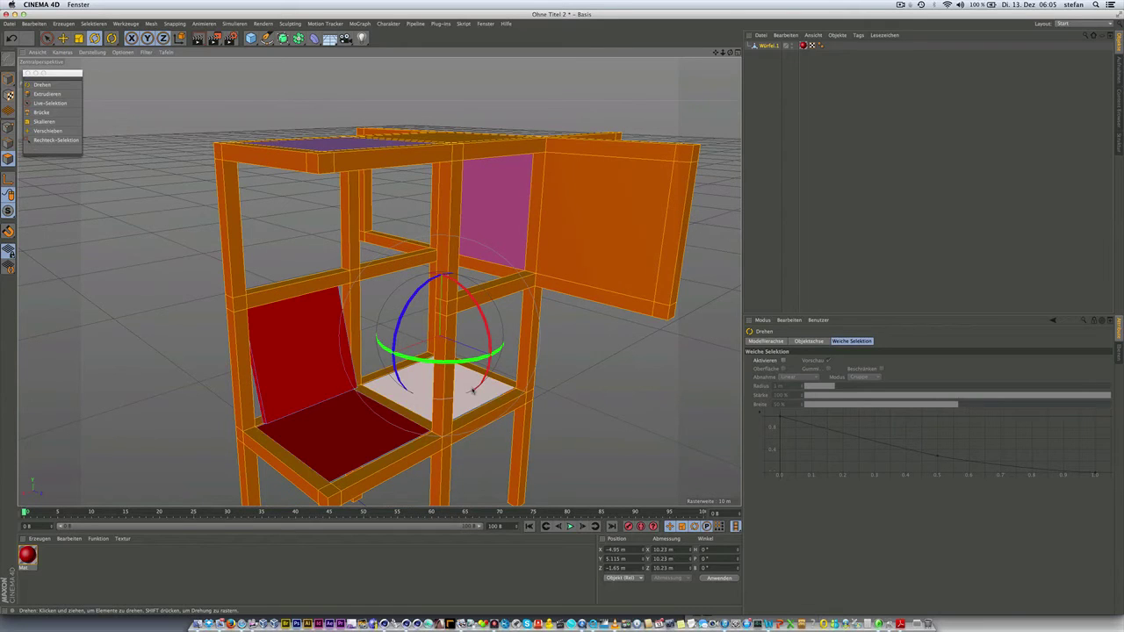
{"action": "left_click_drag", "start_coordinate": [363, 411], "coordinate": [399, 411], "text": "alt"}
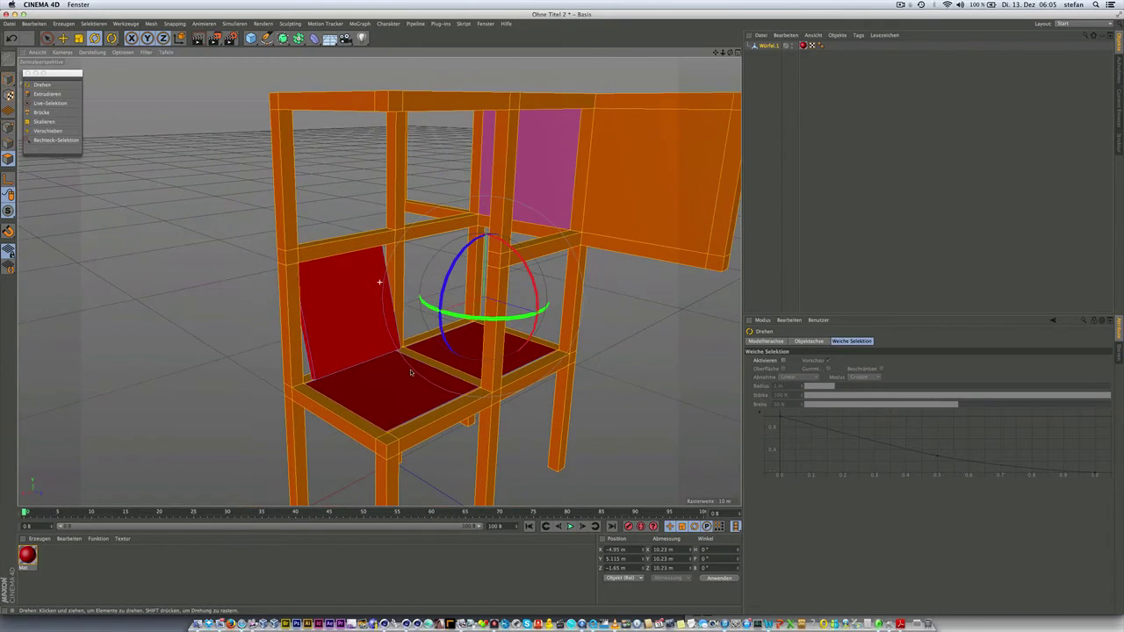
{"action": "scroll", "coordinate": [405, 408], "scroll_direction": "up", "scroll_amount": 3}
{"action": "scroll", "coordinate": [404, 408], "scroll_direction": "up", "scroll_amount": 3}
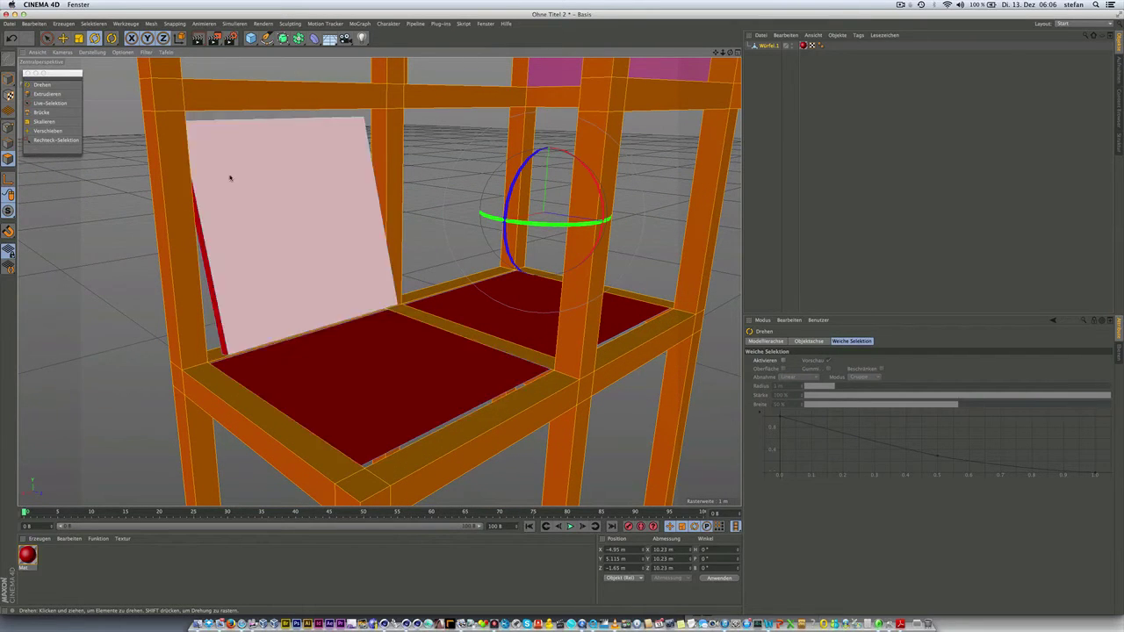
{"action": "scroll", "coordinate": [404, 254], "scroll_direction": "down", "scroll_amount": 3}
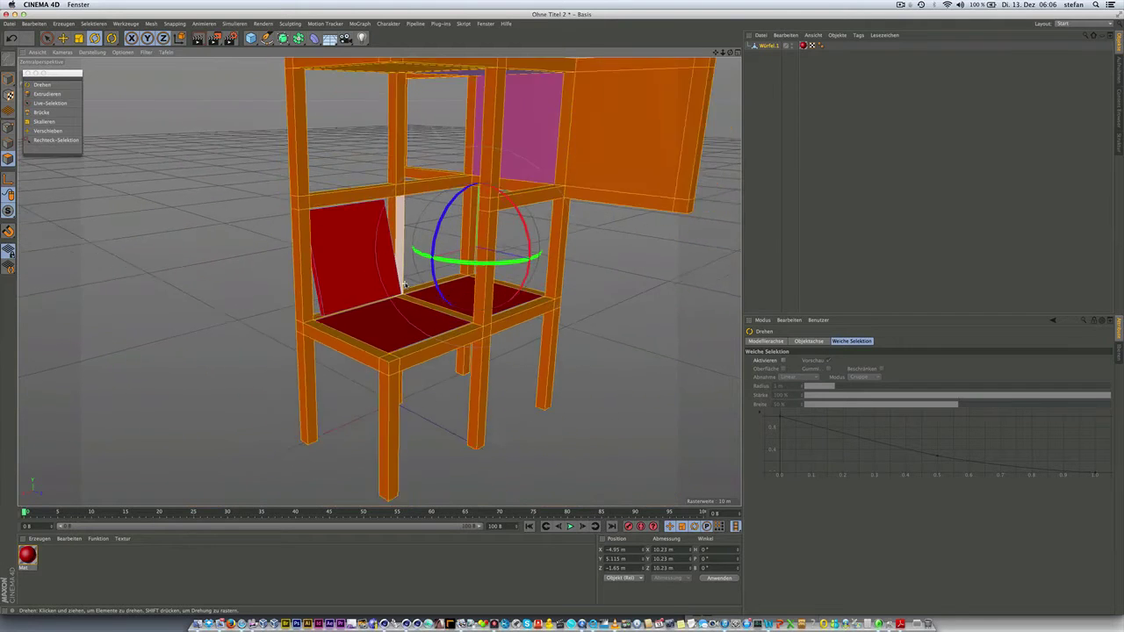
{"action": "scroll", "coordinate": [403, 255], "scroll_direction": "down", "scroll_amount": 3}
{"action": "scroll", "coordinate": [404, 255], "scroll_direction": "down", "scroll_amount": 2}
{"action": "scroll", "coordinate": [404, 254], "scroll_direction": "up", "scroll_amount": 1}
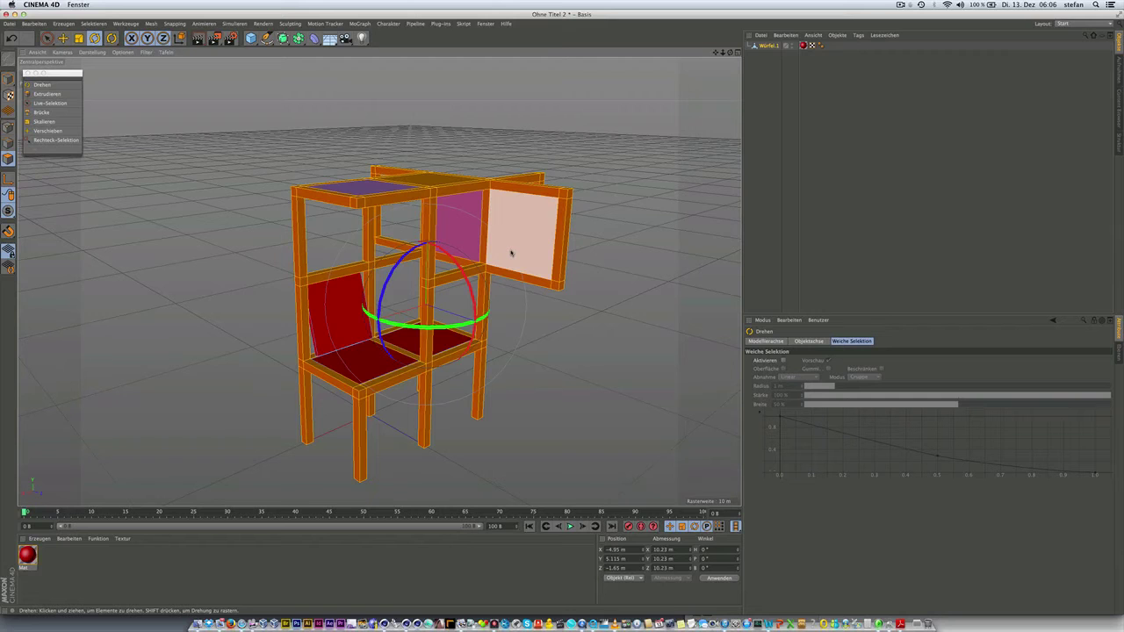
{"action": "scroll", "coordinate": [372, 203], "scroll_direction": "up", "scroll_amount": 3}
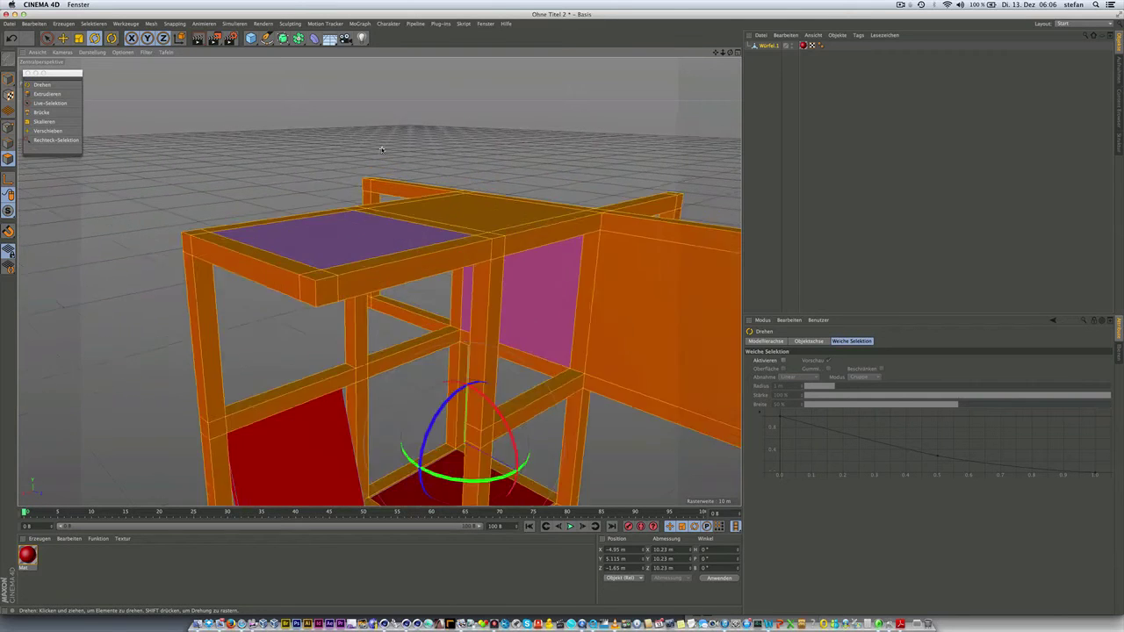
{"action": "scroll", "coordinate": [372, 202], "scroll_direction": "up", "scroll_amount": 2}
Select the front top panel and orbit to view the chair top from above.
{"action": "left_click_drag", "start_coordinate": [372, 203], "coordinate": [318, 325], "text": "alt"}
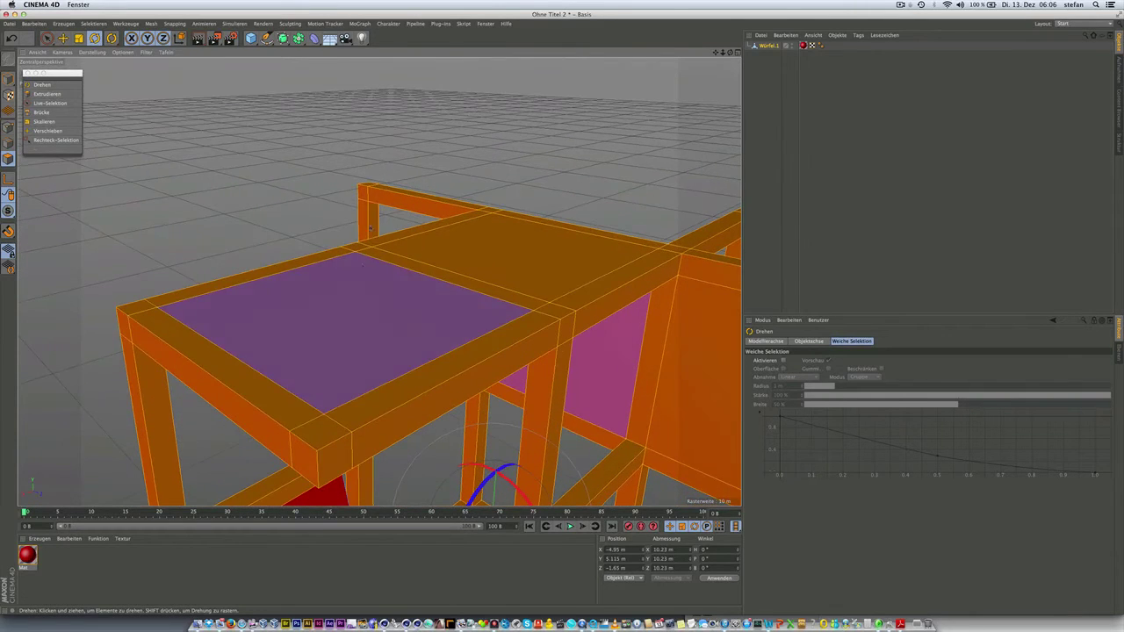
{"action": "left_click", "coordinate": [318, 325]}
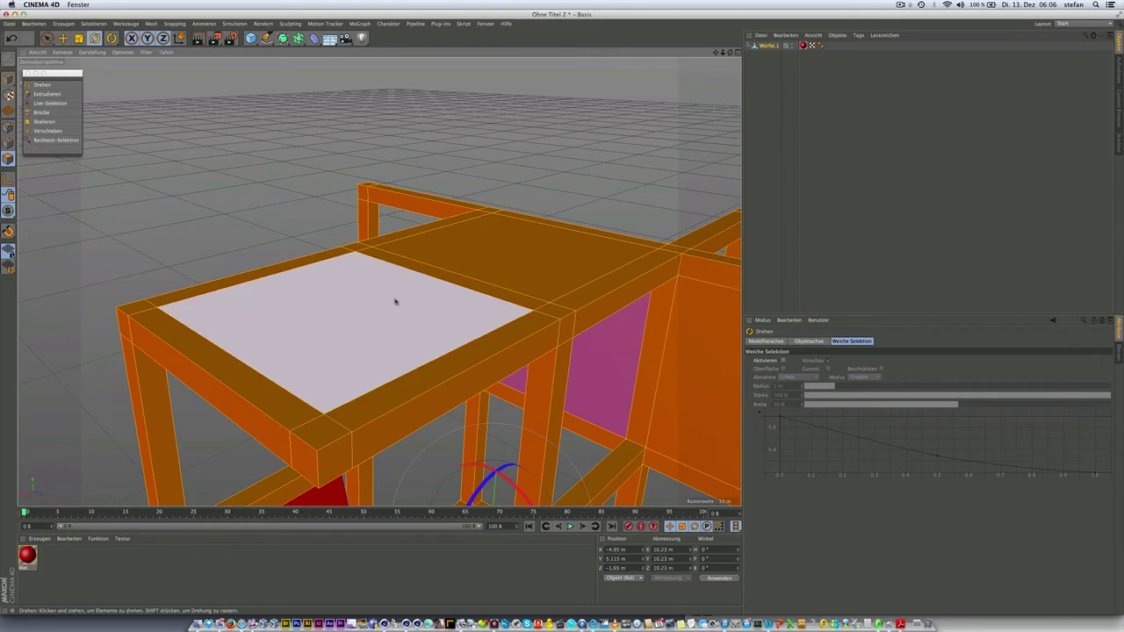
{"action": "mouse_move", "coordinate": [394, 304]}
{"action": "left_mouse_down", "text": "alt"}
{"action": "mouse_move", "coordinate": [392, 359]}
{"action": "mouse_move", "coordinate": [392, 285]}
{"action": "left_mouse_up", "text": "alt"}
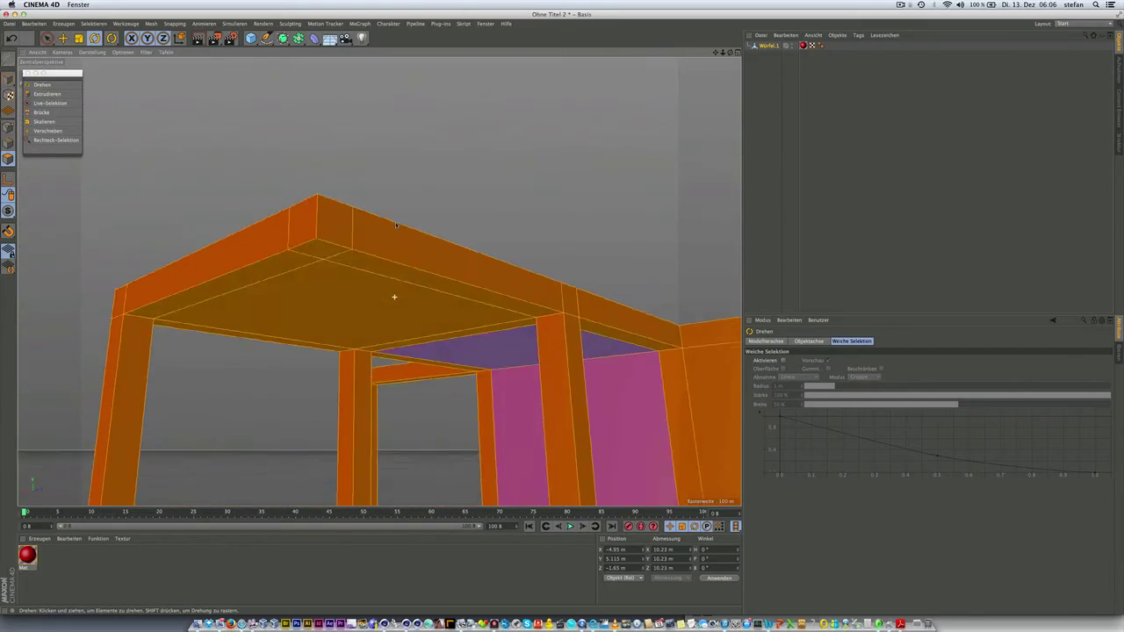
{"action": "mouse_move", "coordinate": [393, 285]}
{"action": "left_mouse_down", "text": "alt"}
{"action": "mouse_move", "coordinate": [380, 328]}
{"action": "mouse_move", "coordinate": [418, 236]}
{"action": "left_mouse_up", "text": "alt"}
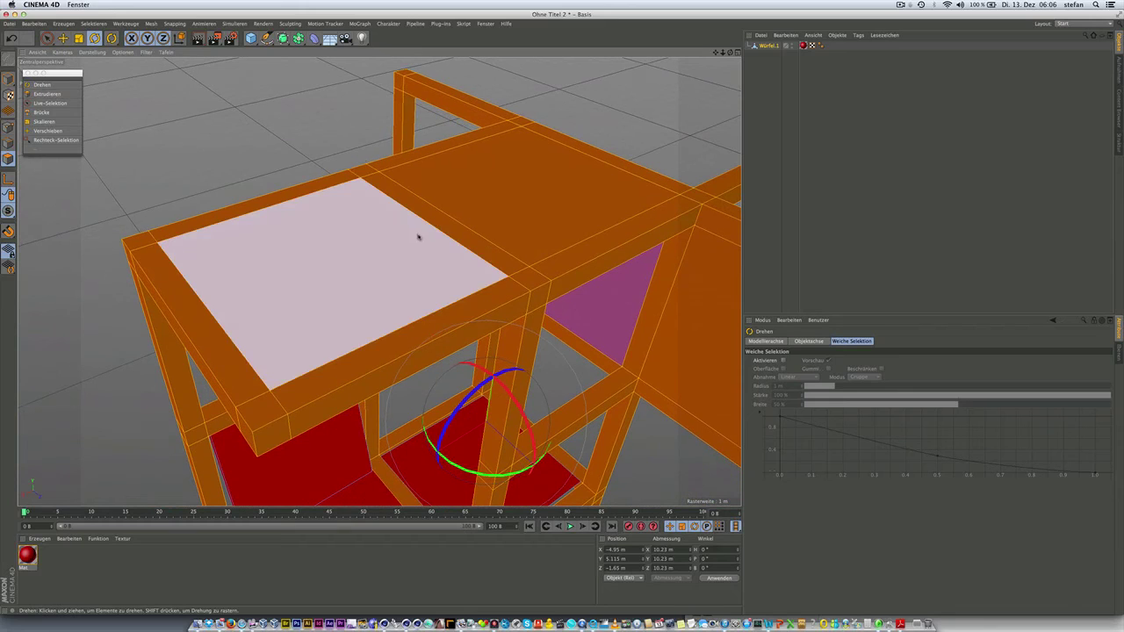
{"action": "scroll", "coordinate": [404, 240], "scroll_direction": "down", "scroll_amount": 3}
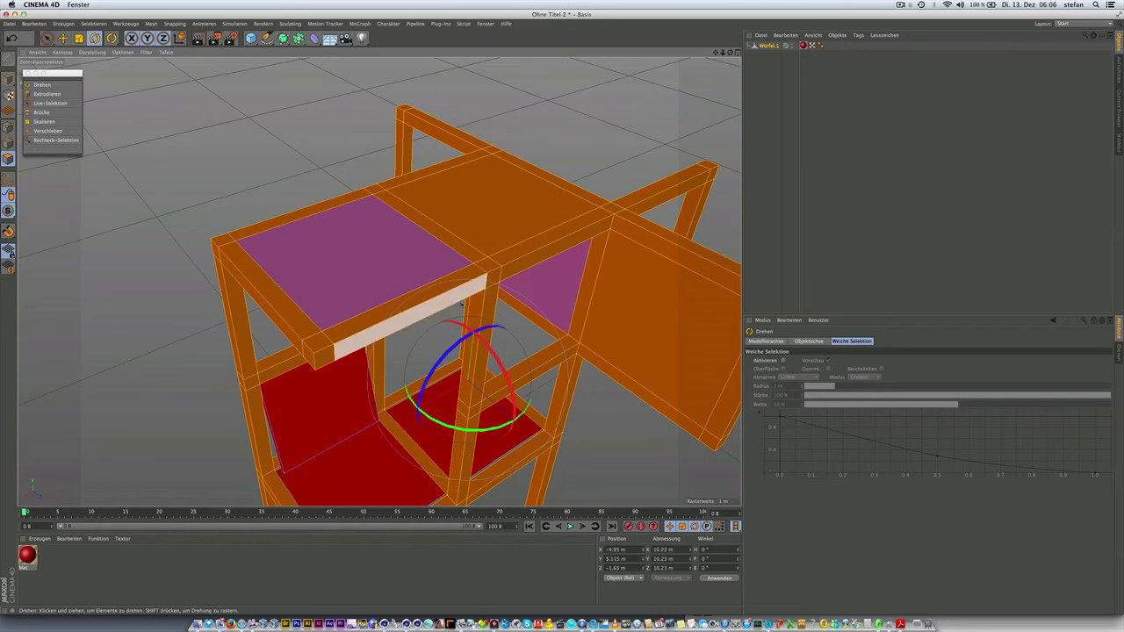
{"action": "mouse_move", "coordinate": [655, 307]}
{"action": "left_mouse_down", "text": "alt"}
{"action": "mouse_move", "coordinate": [472, 292]}
{"action": "mouse_move", "coordinate": [506, 291]}
{"action": "mouse_move", "coordinate": [435, 329]}
{"action": "left_mouse_up", "text": "alt"}
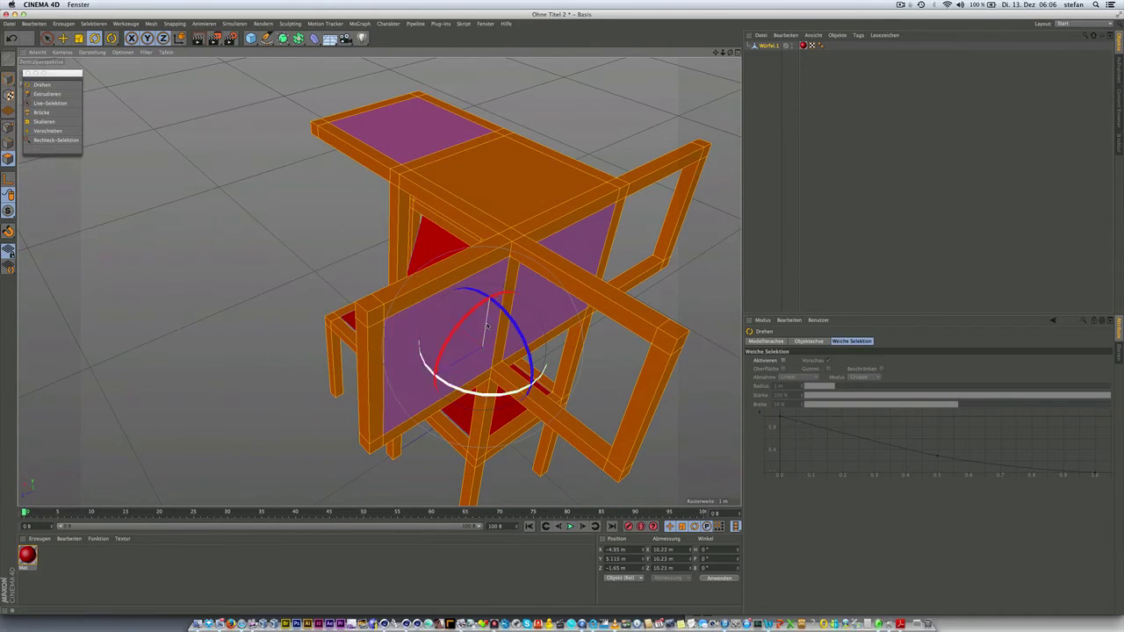
{"action": "left_click_drag", "start_coordinate": [436, 208], "coordinate": [571, 225], "text": "alt"}
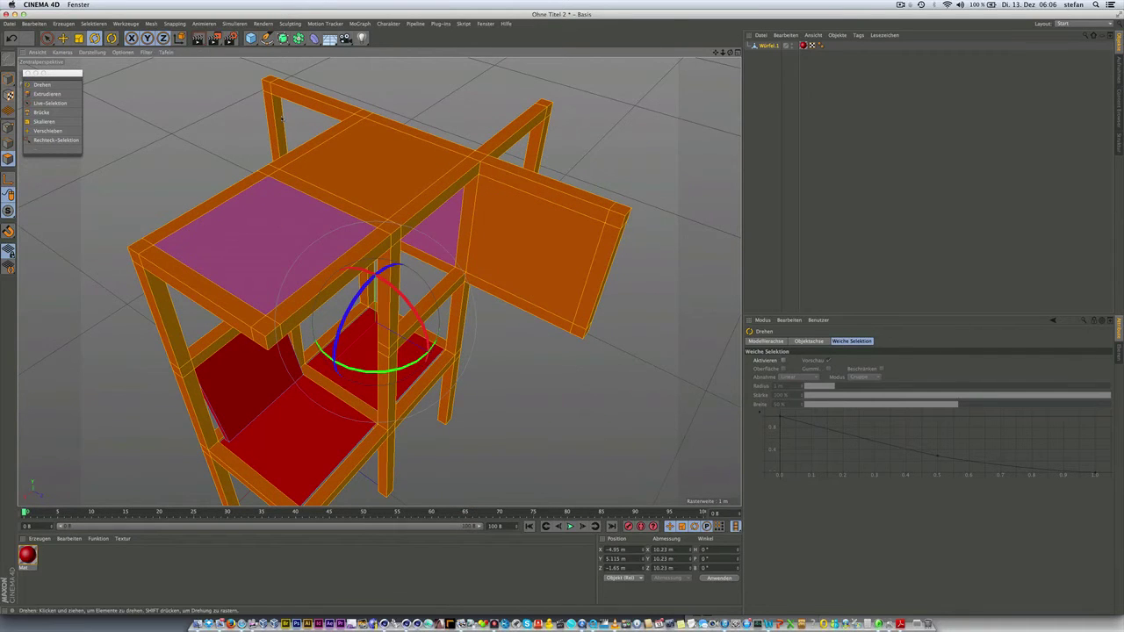
Align the selected frame polygons' normals with Normalen ausrichten and orbit to check the result.
{"action": "left_click", "coordinate": [151, 23]}
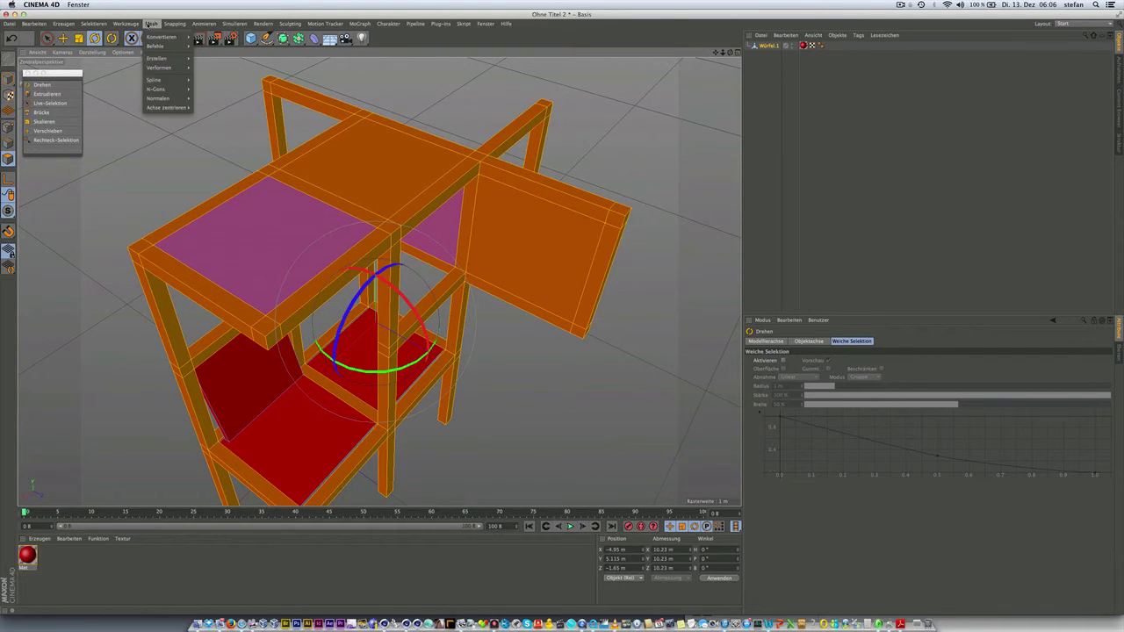
{"action": "left_click", "coordinate": [312, 161]}
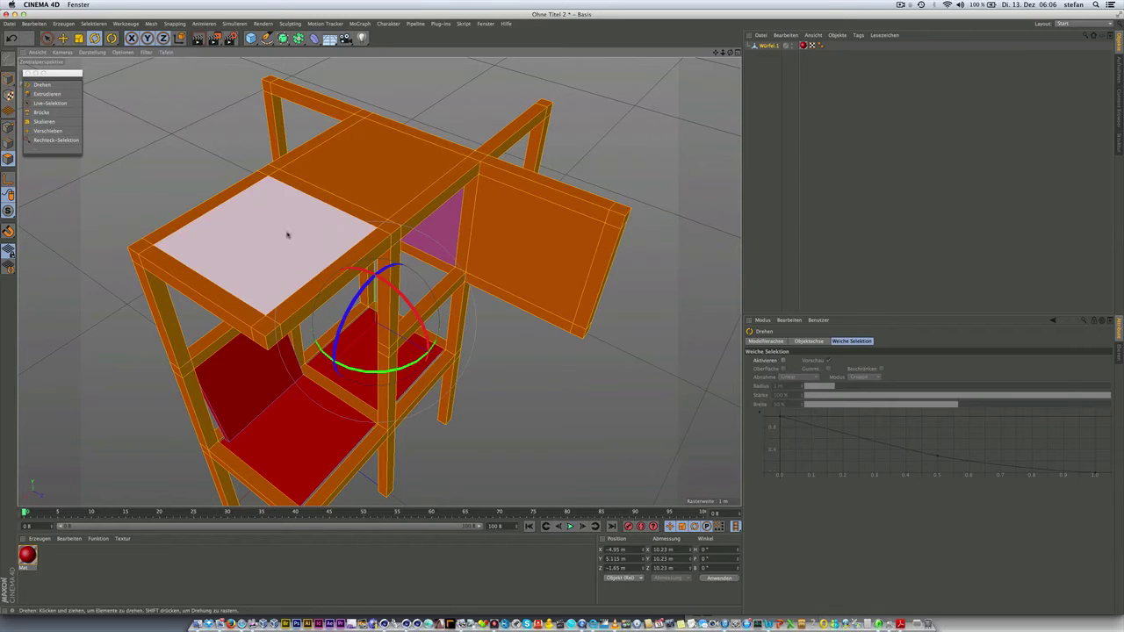
{"action": "right_click", "coordinate": [260, 229]}
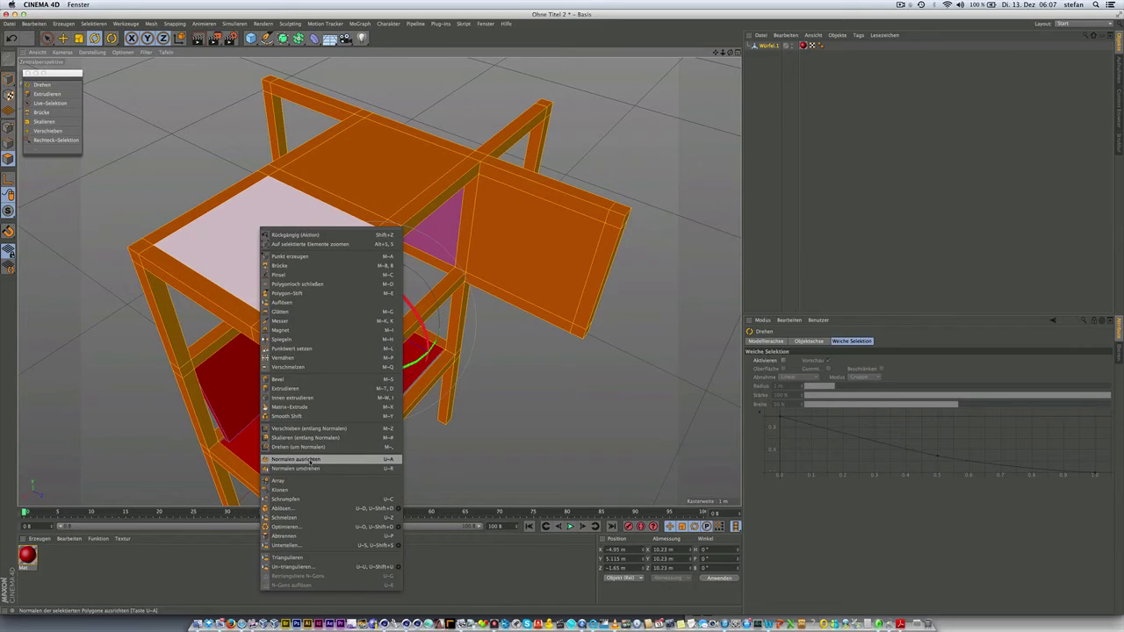
{"action": "left_click", "coordinate": [295, 459]}
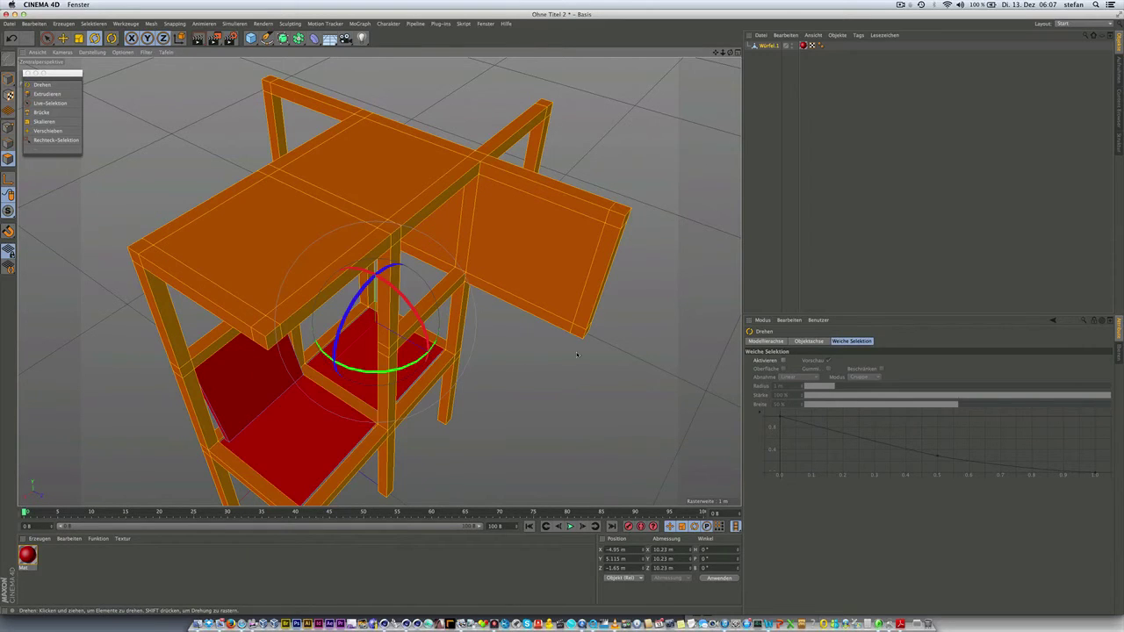
{"action": "left_click_drag", "start_coordinate": [478, 360], "coordinate": [454, 286], "text": "alt"}
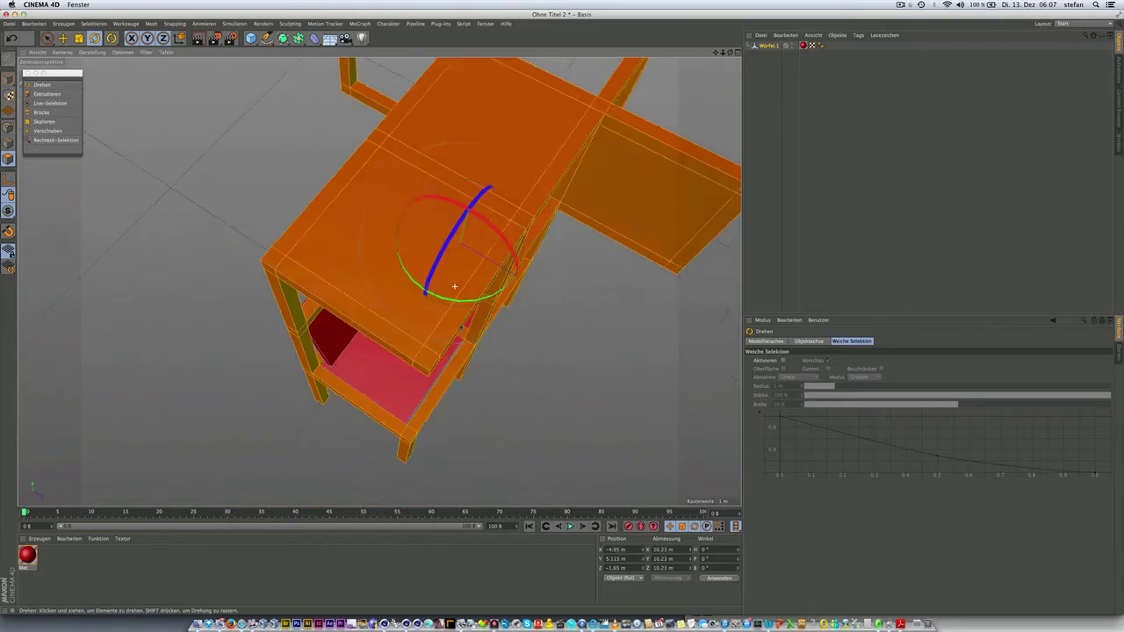
{"action": "mouse_move", "coordinate": [555, 280]}
{"action": "left_mouse_down", "text": "alt"}
{"action": "mouse_move", "coordinate": [585, 243]}
{"action": "mouse_move", "coordinate": [579, 225]}
{"action": "mouse_move", "coordinate": [509, 211]}
{"action": "mouse_move", "coordinate": [472, 222]}
{"action": "mouse_move", "coordinate": [522, 312]}
{"action": "mouse_move", "coordinate": [507, 341]}
{"action": "left_mouse_up", "text": "alt"}
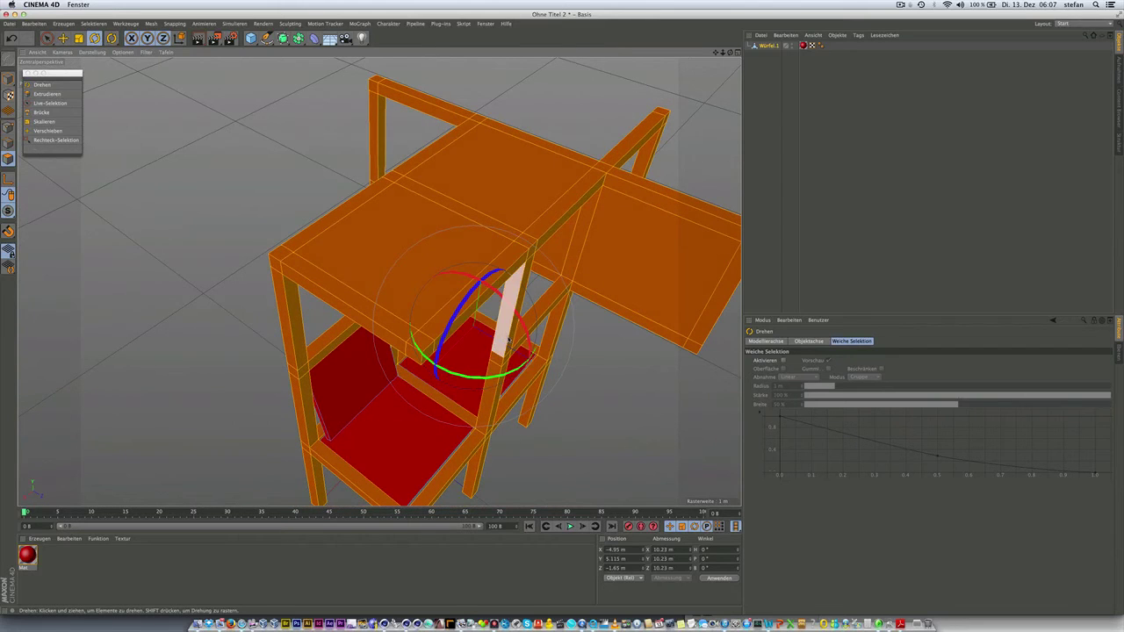
{"action": "scroll", "coordinate": [502, 341], "scroll_direction": "down", "scroll_amount": 2}
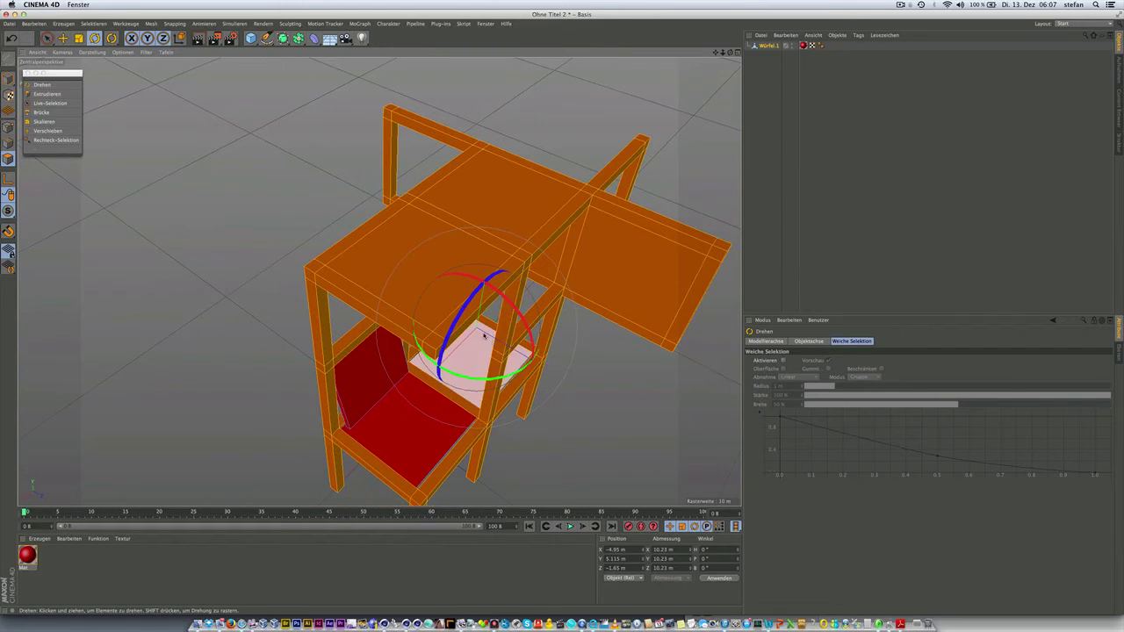
{"action": "mouse_move", "coordinate": [502, 340]}
{"action": "left_mouse_down"}
{"action": "mouse_move", "coordinate": [474, 281]}
{"action": "mouse_move", "coordinate": [469, 206]}
{"action": "mouse_move", "coordinate": [451, 181]}
{"action": "mouse_move", "coordinate": [519, 206]}
{"action": "mouse_move", "coordinate": [474, 275]}
{"action": "mouse_move", "coordinate": [567, 234]}
{"action": "left_mouse_up"}
{"action": "mouse_move", "coordinate": [491, 315]}
{"action": "left_mouse_down", "text": "alt"}
{"action": "mouse_move", "coordinate": [463, 272]}
{"action": "mouse_move", "coordinate": [480, 296]}
{"action": "left_mouse_up", "text": "alt"}
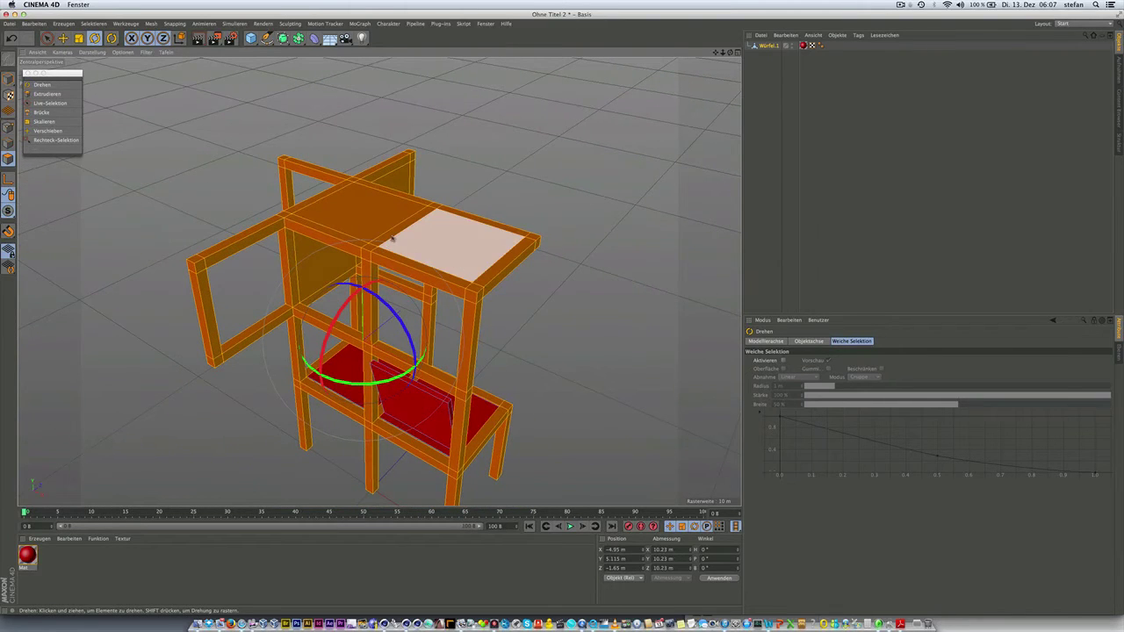
{"action": "mouse_move", "coordinate": [394, 268]}
{"action": "left_mouse_down", "text": "alt"}
{"action": "mouse_move", "coordinate": [379, 260]}
{"action": "mouse_move", "coordinate": [524, 227]}
{"action": "mouse_move", "coordinate": [452, 215]}
{"action": "left_mouse_up", "text": "alt"}
{"action": "left_click_drag", "start_coordinate": [383, 244], "coordinate": [396, 246], "text": "alt"}
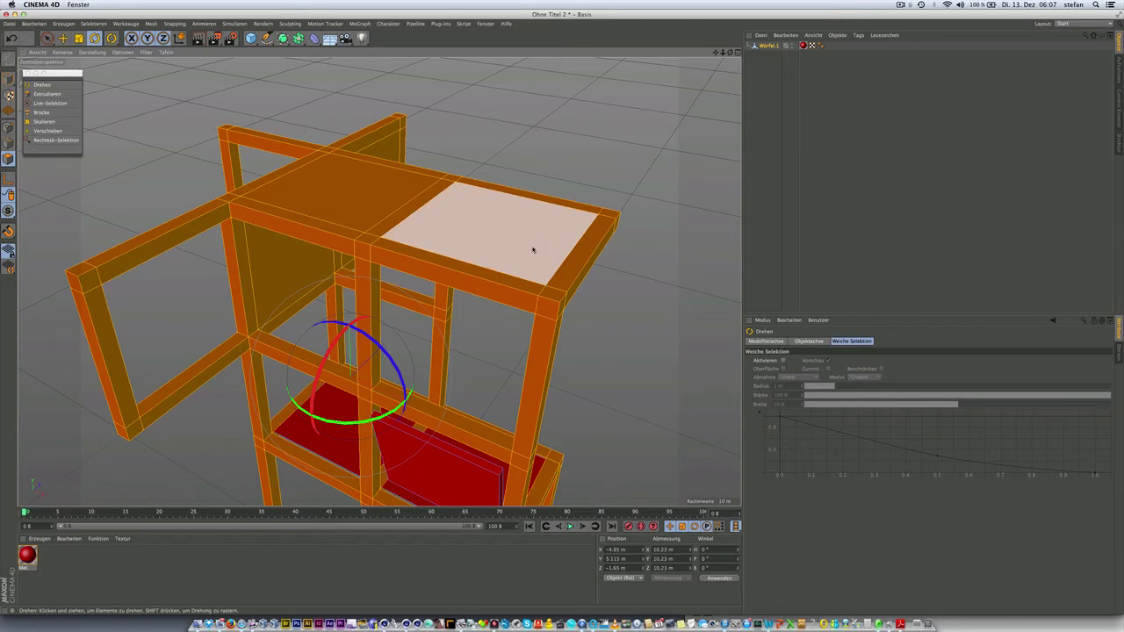
{"action": "scroll", "coordinate": [535, 266], "scroll_direction": "up", "scroll_amount": 3}
{"action": "scroll", "coordinate": [551, 275], "scroll_direction": "up", "scroll_amount": 3}
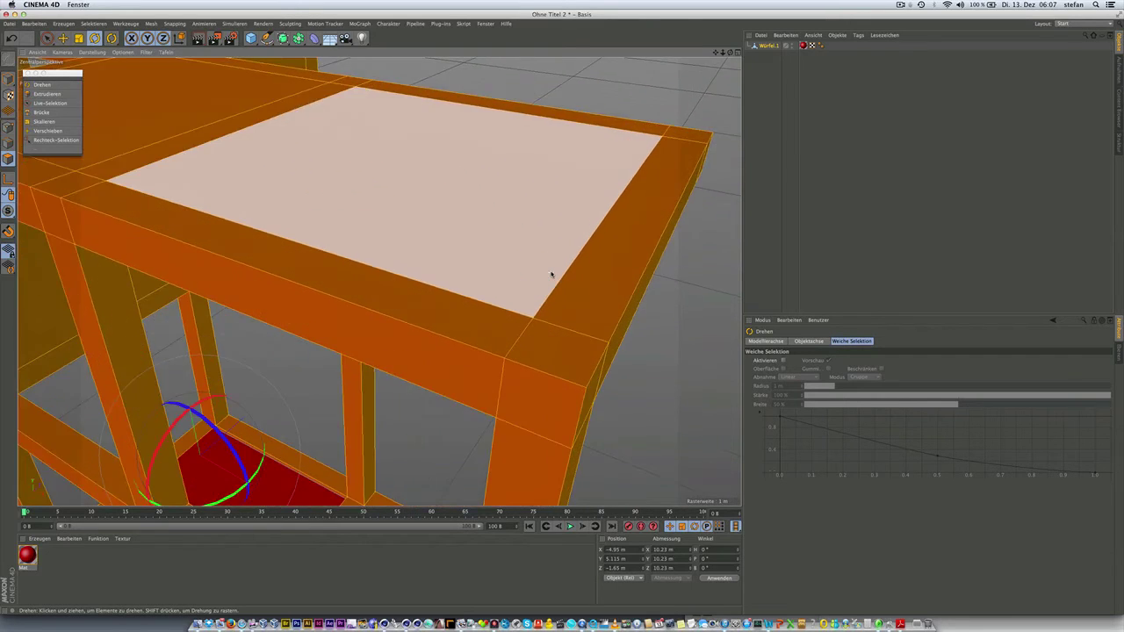
{"action": "scroll", "coordinate": [551, 275], "scroll_direction": "up", "scroll_amount": 3}
{"action": "scroll", "coordinate": [553, 273], "scroll_direction": "up", "scroll_amount": 3}
{"action": "scroll", "coordinate": [551, 268], "scroll_direction": "up", "scroll_amount": 2}
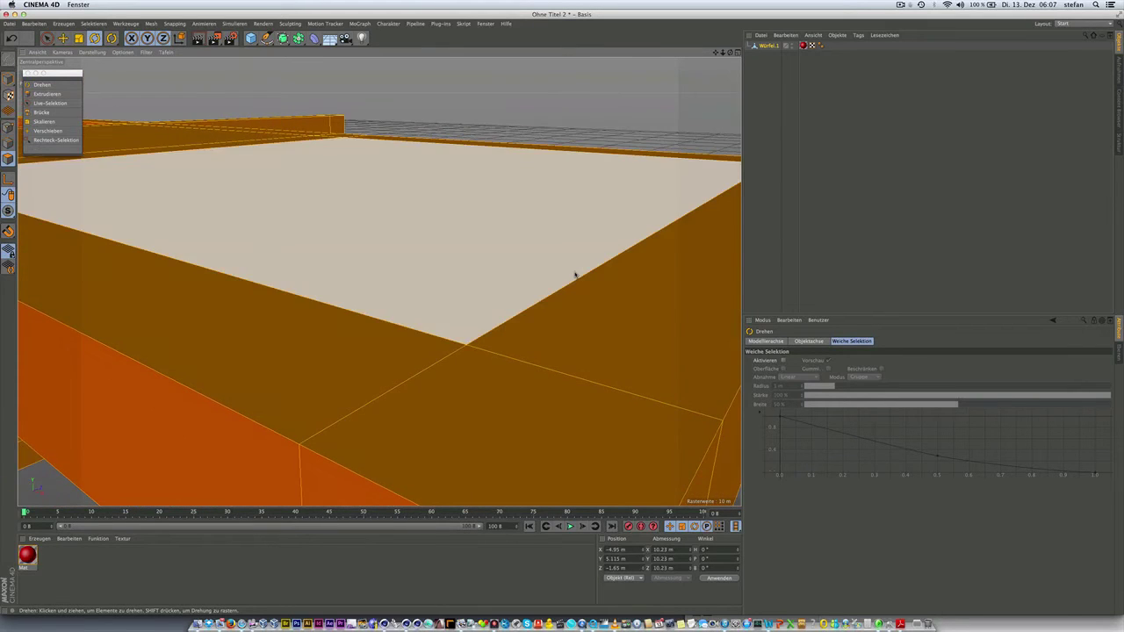
{"action": "scroll", "coordinate": [574, 276], "scroll_direction": "up", "scroll_amount": 3}
{"action": "scroll", "coordinate": [574, 276], "scroll_direction": "up", "scroll_amount": 2}
{"action": "scroll", "coordinate": [575, 274], "scroll_direction": "up", "scroll_amount": 3}
{"action": "scroll", "coordinate": [575, 275], "scroll_direction": "up", "scroll_amount": 3}
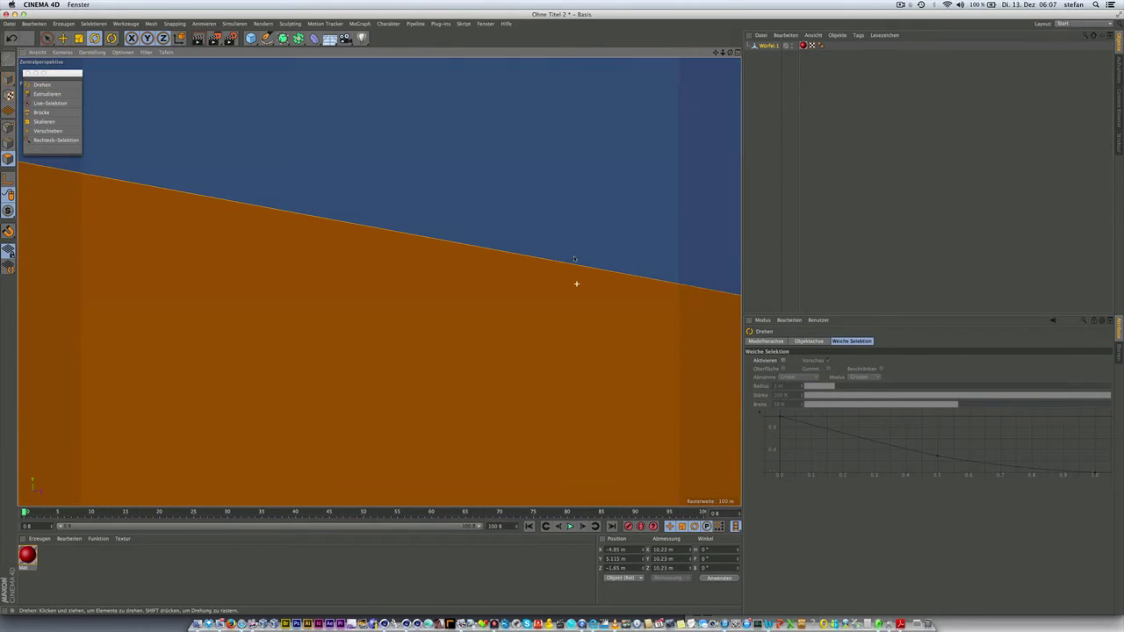
{"action": "scroll", "coordinate": [576, 279], "scroll_direction": "up", "scroll_amount": 1}
{"action": "scroll", "coordinate": [577, 283], "scroll_direction": "up", "scroll_amount": 3}
{"action": "scroll", "coordinate": [576, 283], "scroll_direction": "up", "scroll_amount": 2}
{"action": "scroll", "coordinate": [576, 284], "scroll_direction": "up", "scroll_amount": 2}
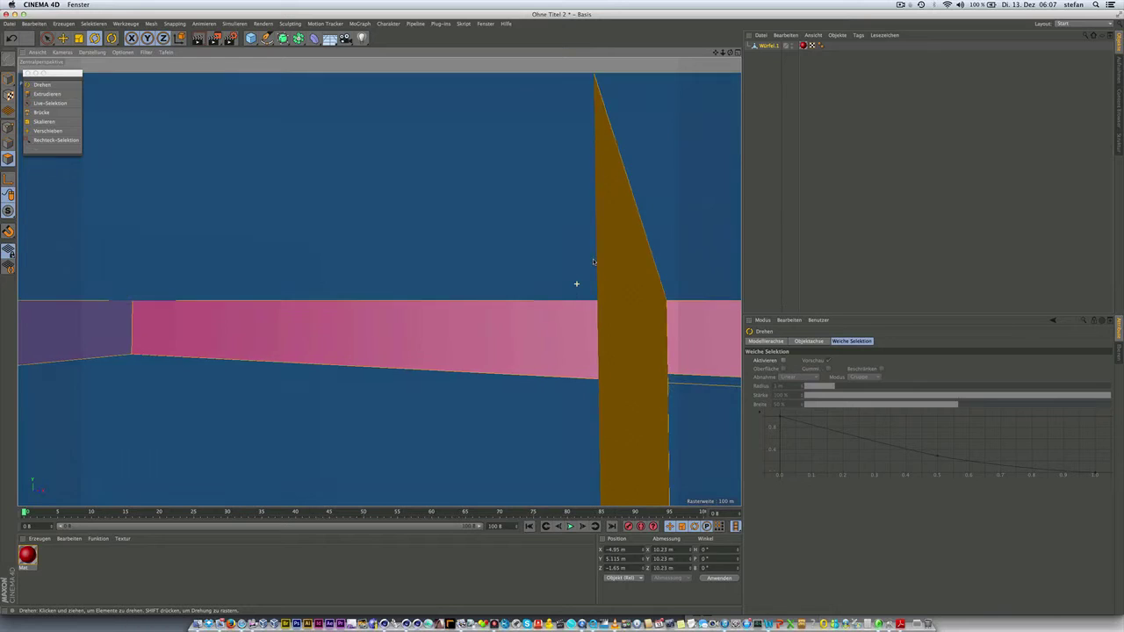
{"action": "scroll", "coordinate": [576, 284], "scroll_direction": "up", "scroll_amount": 2}
{"action": "scroll", "coordinate": [576, 284], "scroll_direction": "up", "scroll_amount": 1}
{"action": "scroll", "coordinate": [576, 284], "scroll_direction": "down", "scroll_amount": 1}
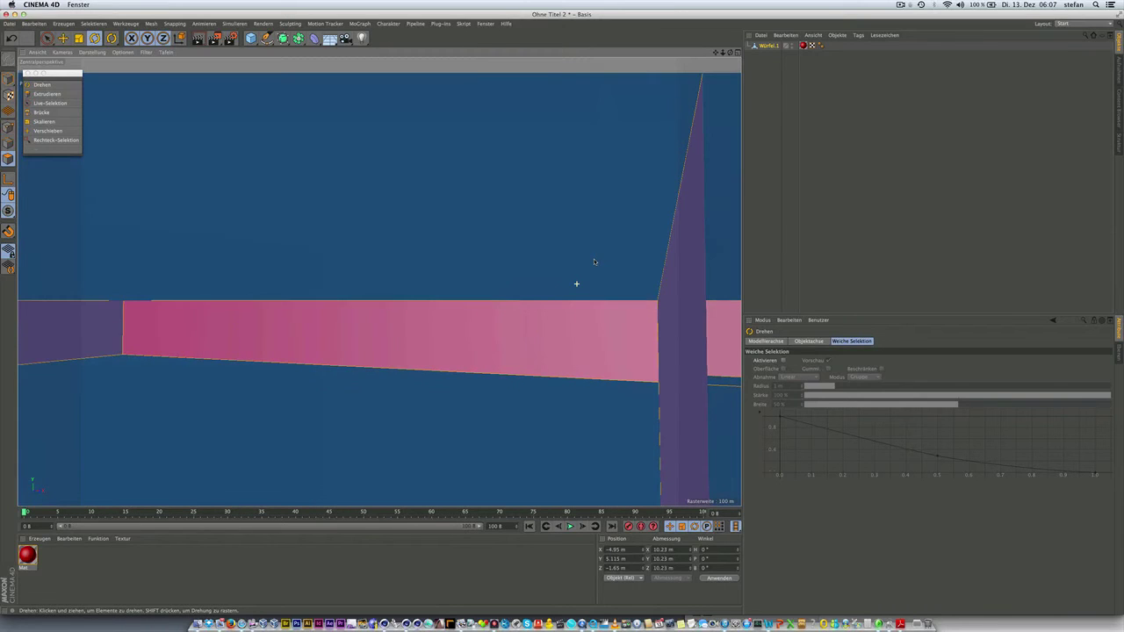
{"action": "scroll", "coordinate": [576, 283], "scroll_direction": "down", "scroll_amount": 1}
{"action": "scroll", "coordinate": [576, 283], "scroll_direction": "up", "scroll_amount": 2}
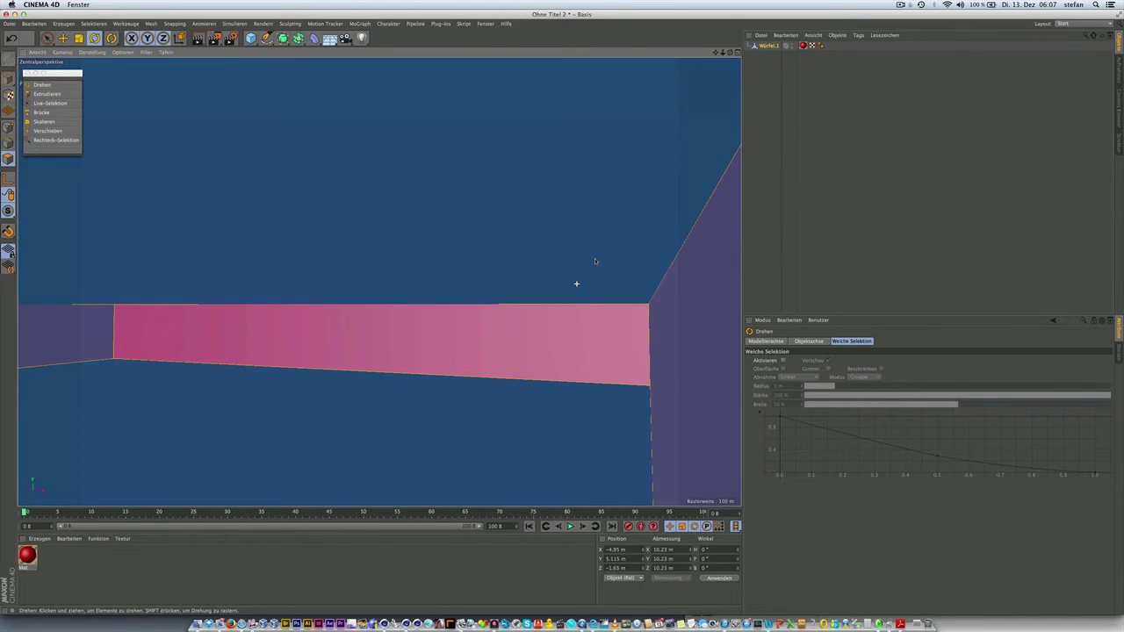
{"action": "scroll", "coordinate": [576, 284], "scroll_direction": "down", "scroll_amount": 1}
{"action": "scroll", "coordinate": [576, 283], "scroll_direction": "down", "scroll_amount": 1}
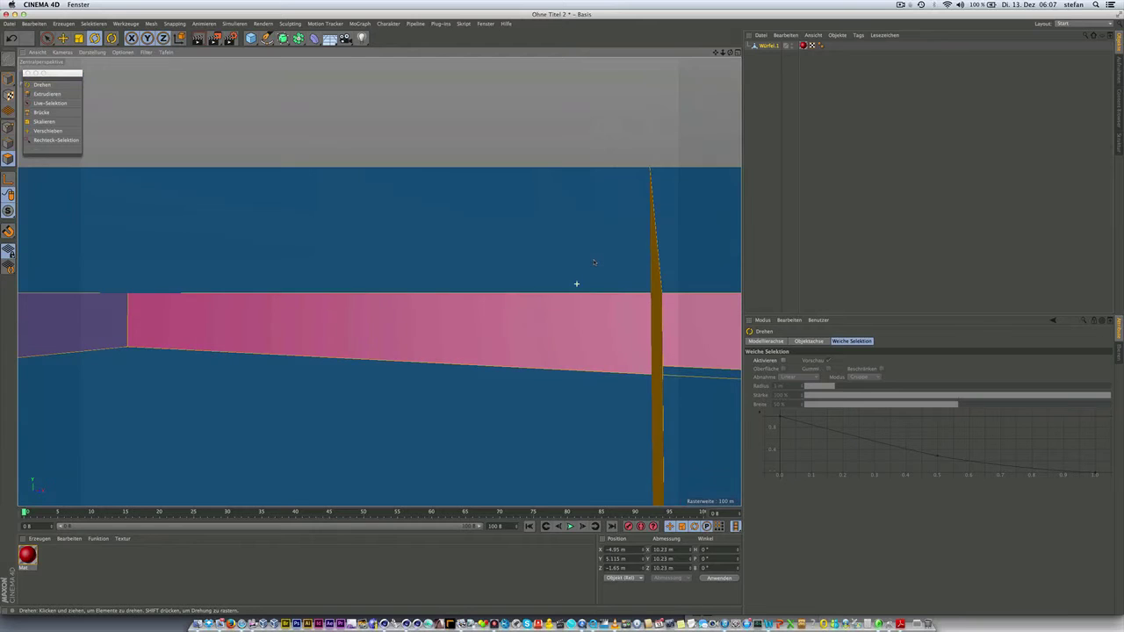
{"action": "scroll", "coordinate": [576, 284], "scroll_direction": "up", "scroll_amount": 1}
{"action": "scroll", "coordinate": [576, 283], "scroll_direction": "up", "scroll_amount": 2}
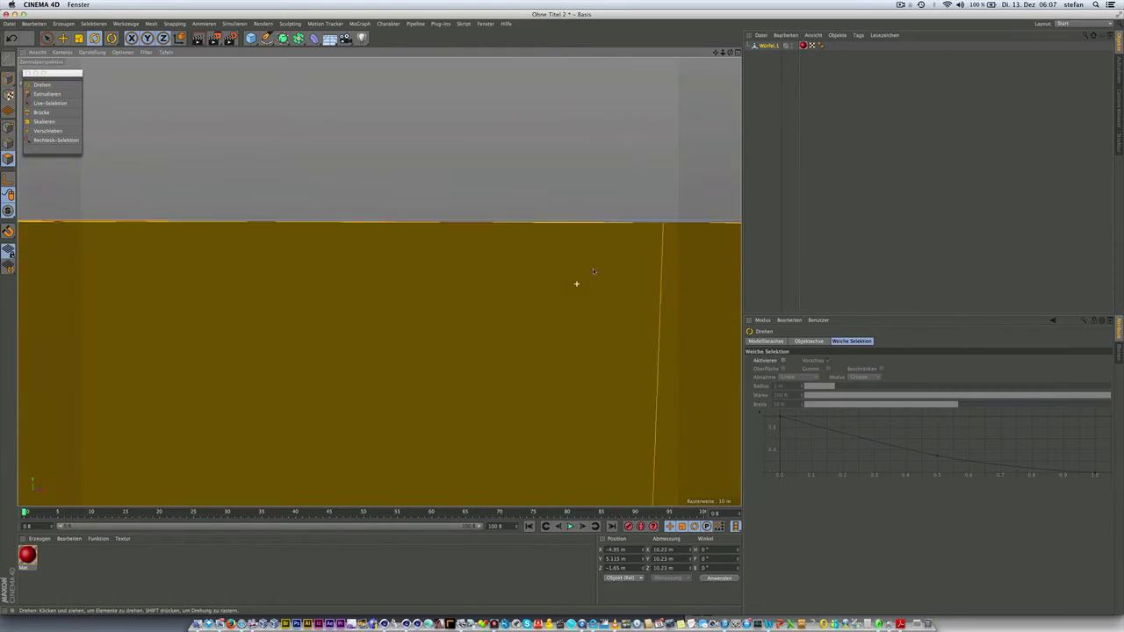
{"action": "scroll", "coordinate": [576, 284], "scroll_direction": "up", "scroll_amount": 1}
{"action": "scroll", "coordinate": [576, 283], "scroll_direction": "up", "scroll_amount": 1}
{"action": "scroll", "coordinate": [553, 290], "scroll_direction": "down", "scroll_amount": 2}
{"action": "scroll", "coordinate": [552, 289], "scroll_direction": "down", "scroll_amount": 1}
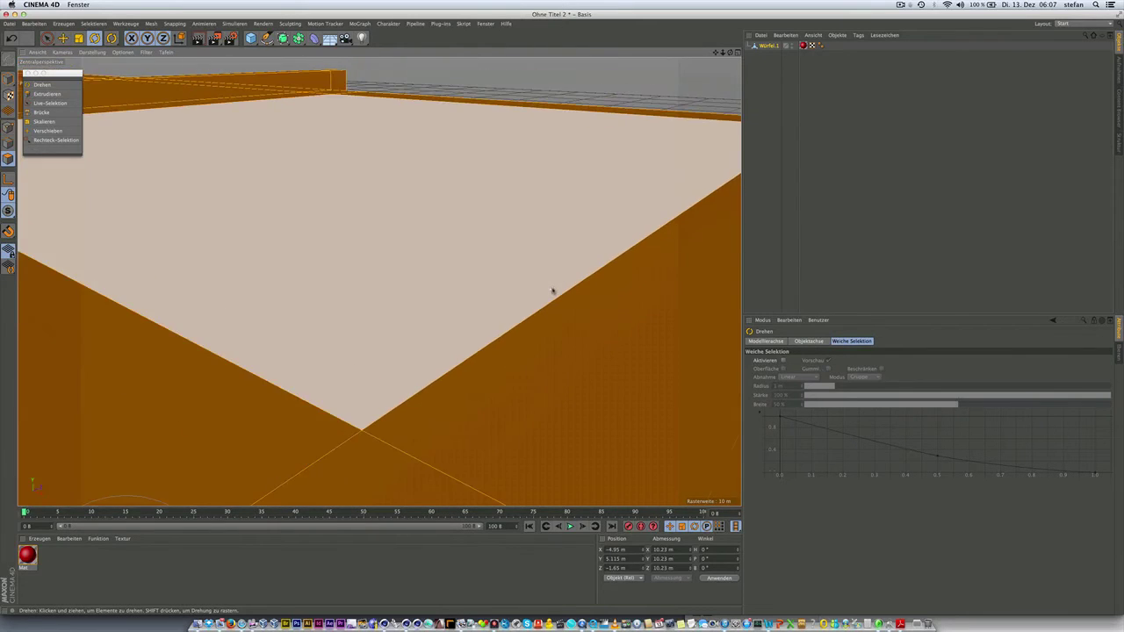
{"action": "scroll", "coordinate": [552, 290], "scroll_direction": "down", "scroll_amount": 2}
{"action": "scroll", "coordinate": [553, 290], "scroll_direction": "down", "scroll_amount": 1}
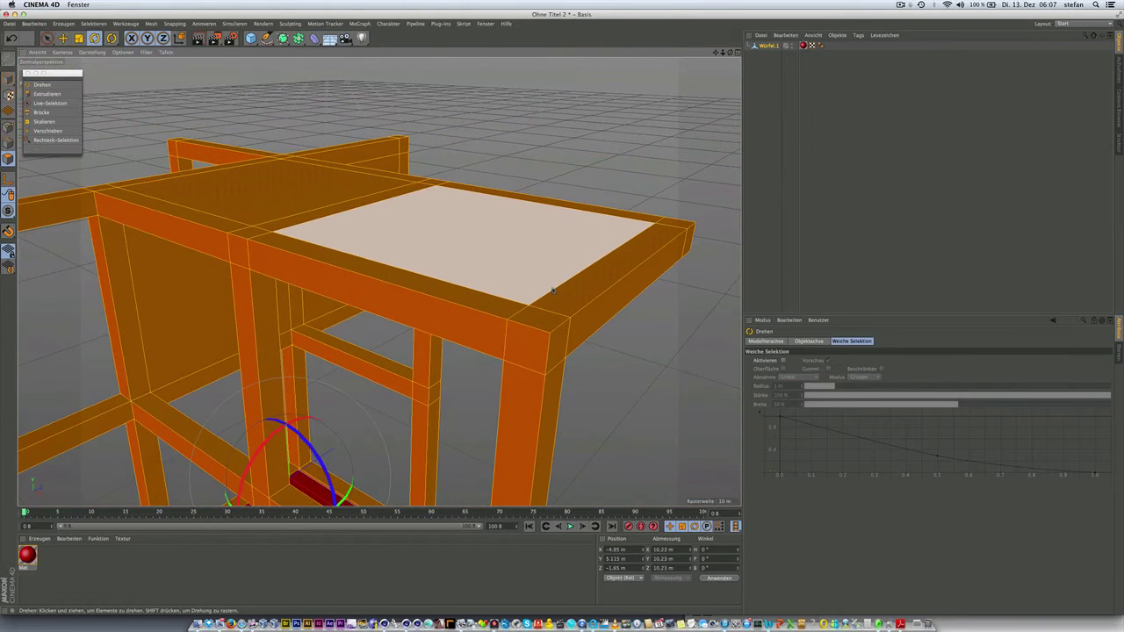
{"action": "left_click_drag", "start_coordinate": [544, 296], "coordinate": [567, 273], "text": "alt"}
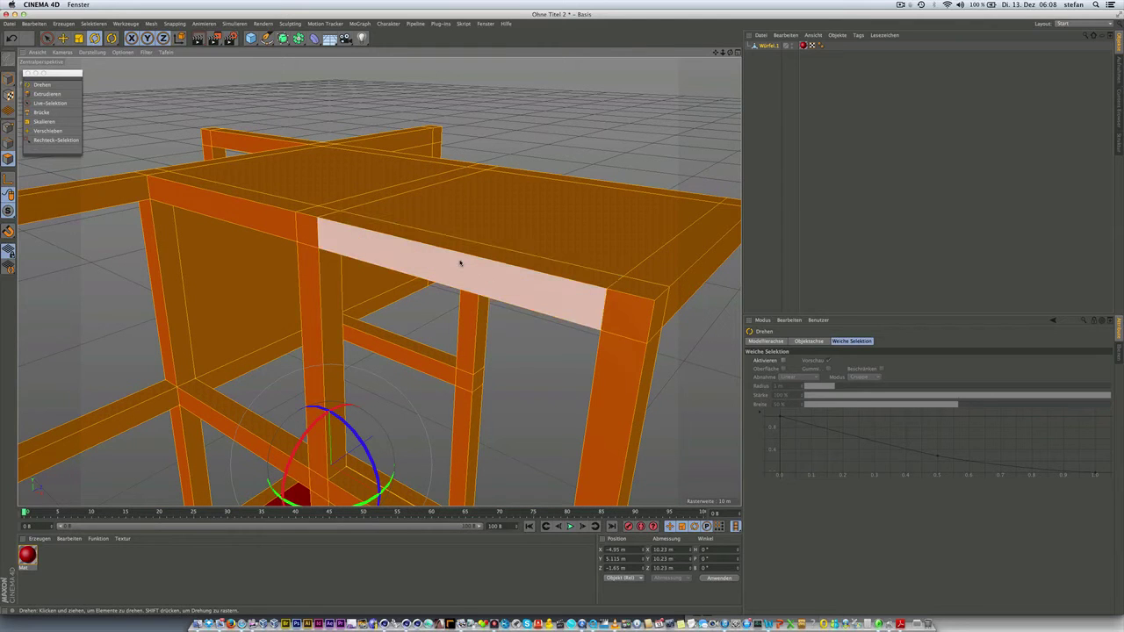
{"action": "scroll", "coordinate": [460, 258], "scroll_direction": "down", "scroll_amount": 1}
{"action": "scroll", "coordinate": [459, 258], "scroll_direction": "down", "scroll_amount": 2}
{"action": "scroll", "coordinate": [459, 255], "scroll_direction": "down", "scroll_amount": 2}
{"action": "left_click_drag", "start_coordinate": [464, 236], "coordinate": [480, 265], "text": "alt"}
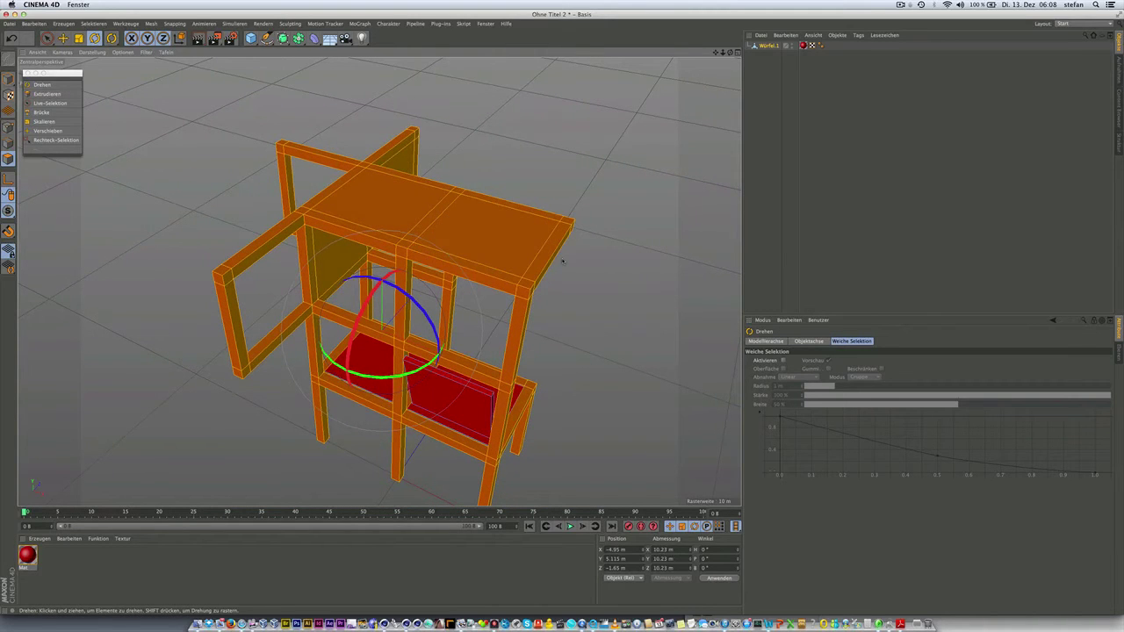
{"action": "mouse_move", "coordinate": [519, 283]}
{"action": "left_mouse_down", "text": "alt"}
{"action": "mouse_move", "coordinate": [457, 412]}
{"action": "mouse_move", "coordinate": [457, 396]}
{"action": "mouse_move", "coordinate": [475, 389]}
{"action": "left_mouse_up", "text": "alt"}
{"action": "left_click_drag", "start_coordinate": [380, 281], "coordinate": [369, 289], "text": "alt"}
{"action": "scroll", "coordinate": [427, 401], "scroll_direction": "up", "scroll_amount": 4}
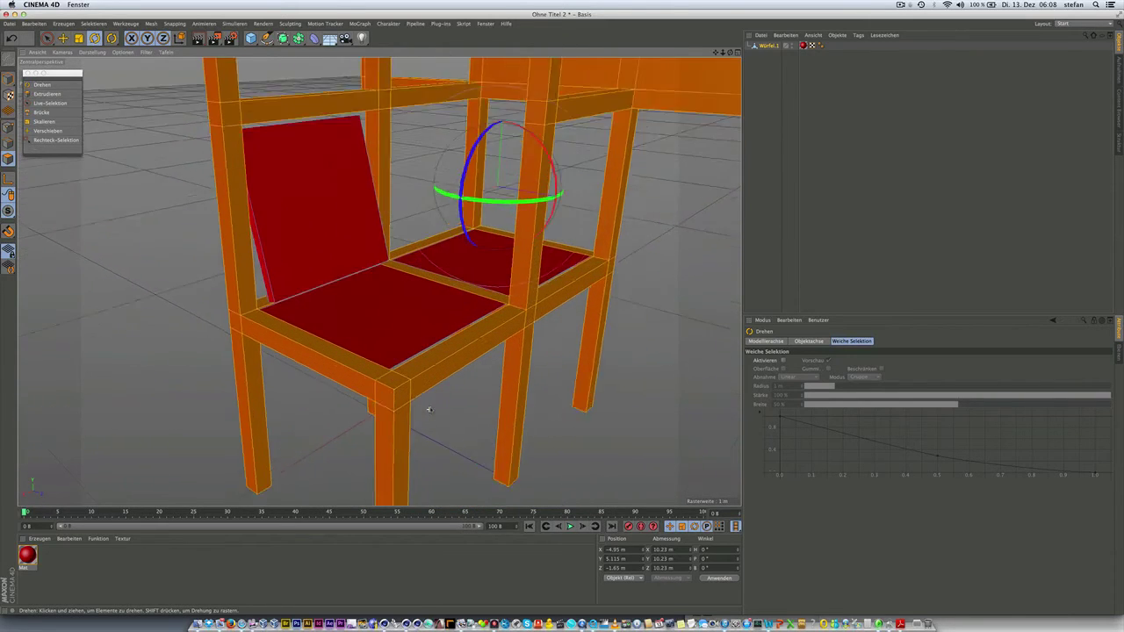
{"action": "scroll", "coordinate": [431, 398], "scroll_direction": "up", "scroll_amount": 3}
{"action": "left_click_drag", "start_coordinate": [431, 398], "coordinate": [485, 384], "text": "alt"}
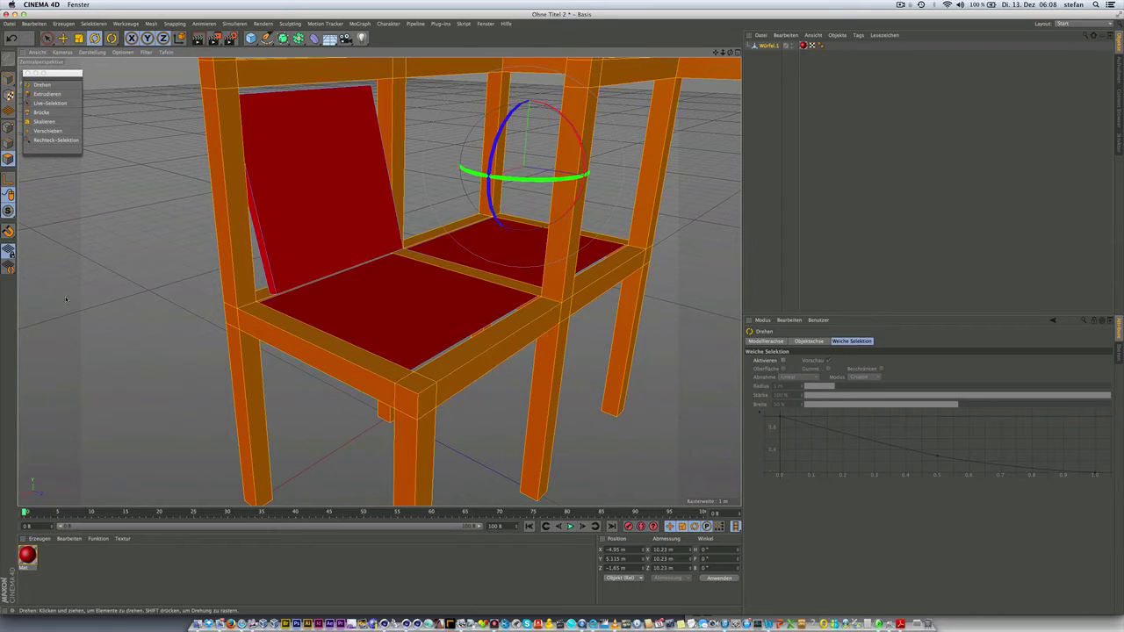
Switch to edge mode, select the seat edge, and orbit to a side-on view of it.
{"action": "left_click", "coordinate": [8, 143]}
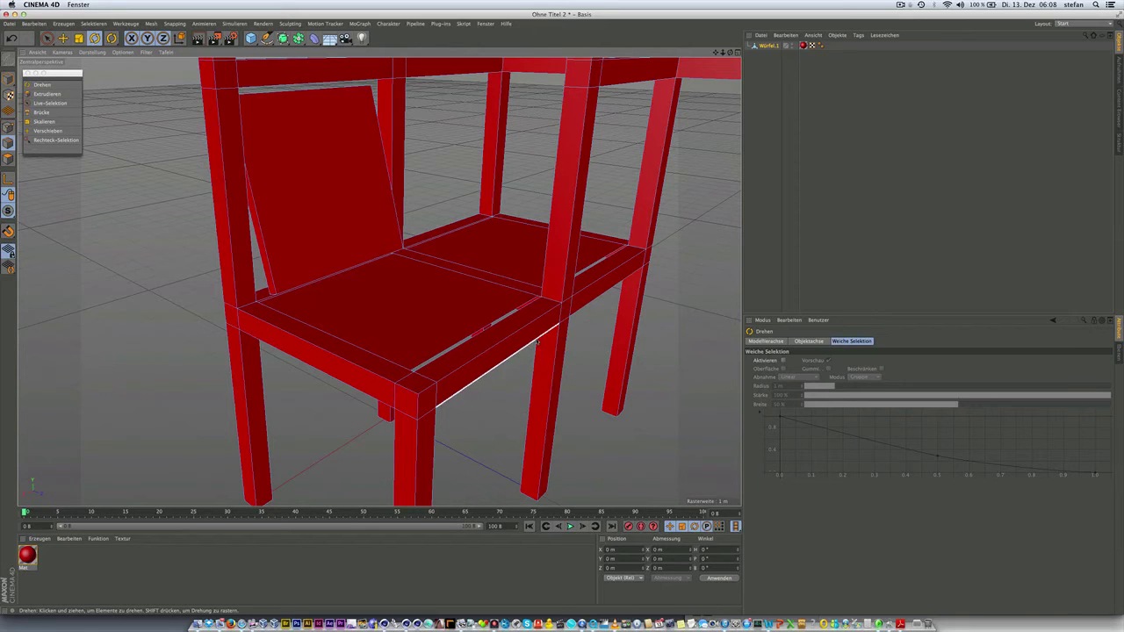
{"action": "left_click", "coordinate": [507, 343]}
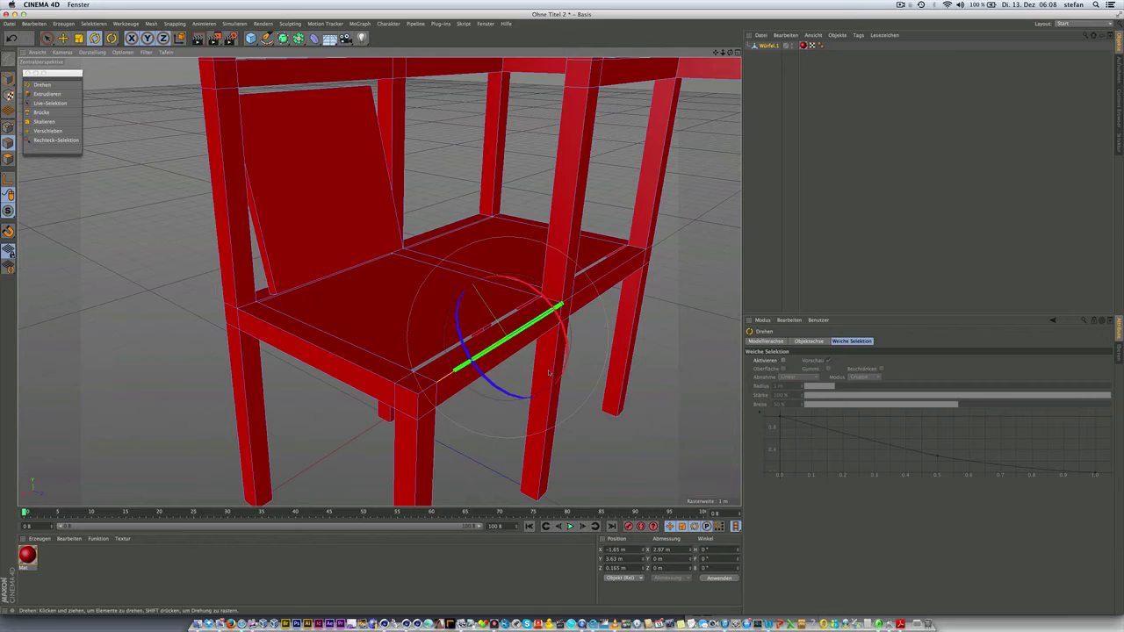
{"action": "mouse_move", "coordinate": [548, 373]}
{"action": "left_mouse_down", "text": "alt"}
{"action": "mouse_move", "coordinate": [511, 371]}
{"action": "mouse_move", "coordinate": [467, 345]}
{"action": "mouse_move", "coordinate": [430, 293]}
{"action": "mouse_move", "coordinate": [447, 318]}
{"action": "left_mouse_up", "text": "alt"}
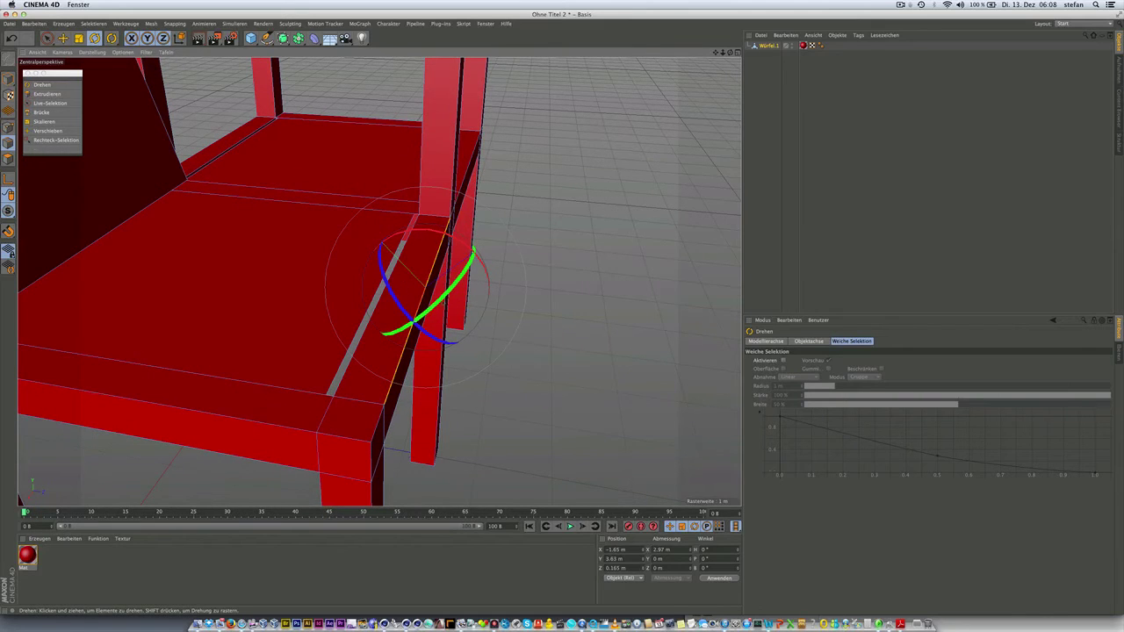
{"action": "mouse_move", "coordinate": [437, 305]}
{"action": "left_mouse_down", "text": "alt"}
{"action": "mouse_move", "coordinate": [404, 303]}
{"action": "mouse_move", "coordinate": [412, 294]}
{"action": "mouse_move", "coordinate": [384, 278]}
{"action": "left_mouse_up", "text": "alt"}
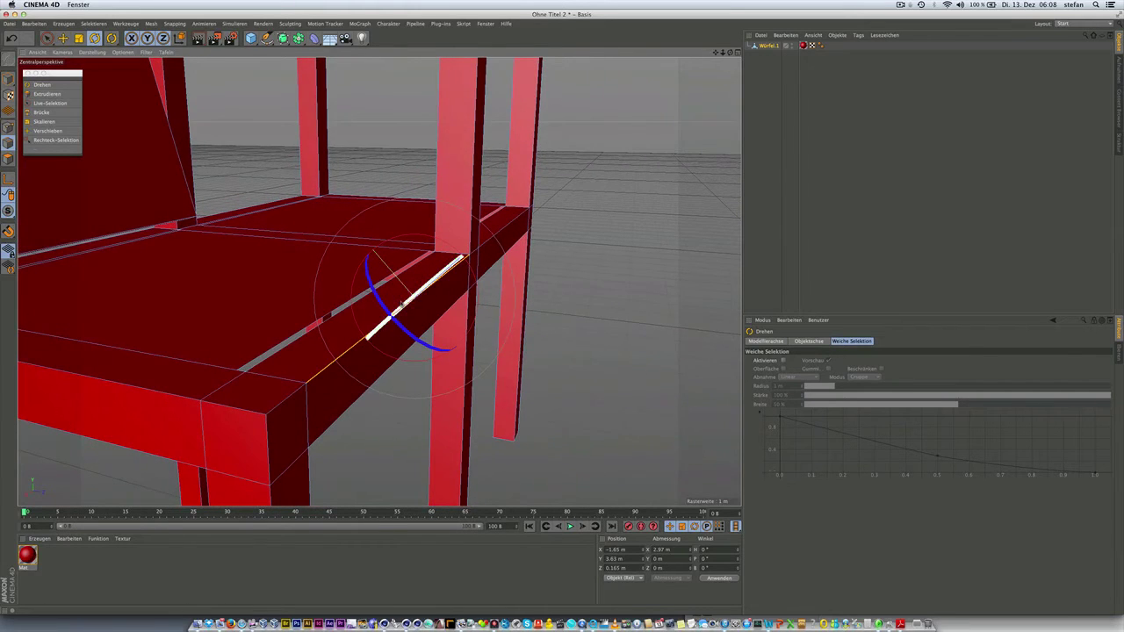
{"action": "mouse_move", "coordinate": [396, 303]}
{"action": "left_mouse_down", "text": "alt"}
{"action": "mouse_move", "coordinate": [412, 316]}
{"action": "mouse_move", "coordinate": [372, 307]}
{"action": "mouse_move", "coordinate": [368, 378]}
{"action": "left_mouse_up", "text": "alt"}
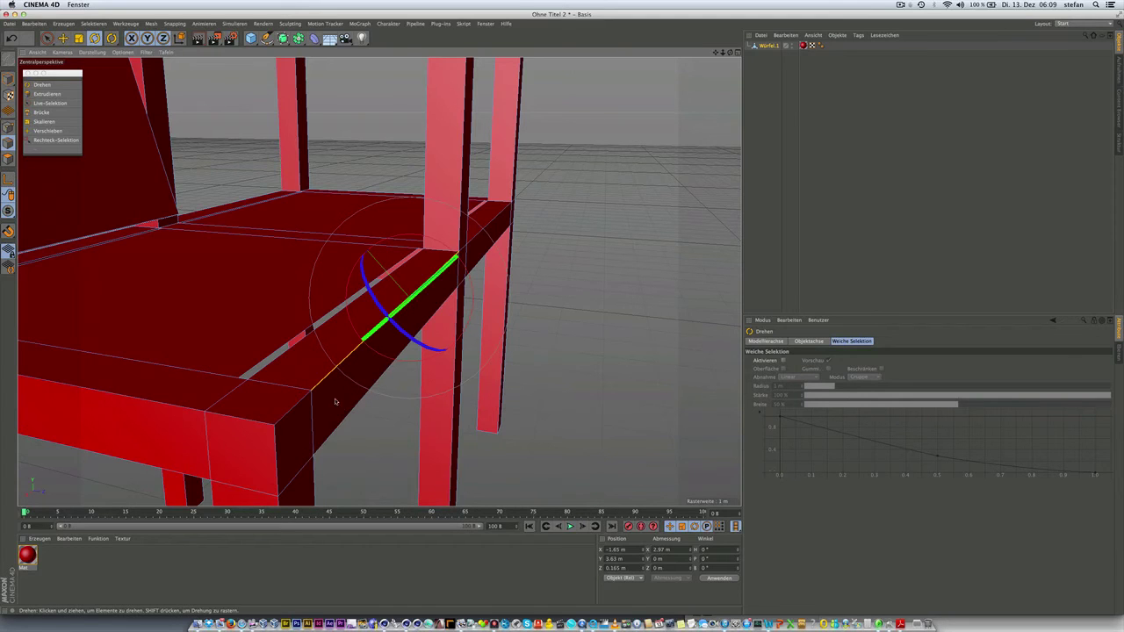
{"action": "left_click_drag", "start_coordinate": [295, 364], "coordinate": [391, 246], "text": "alt"}
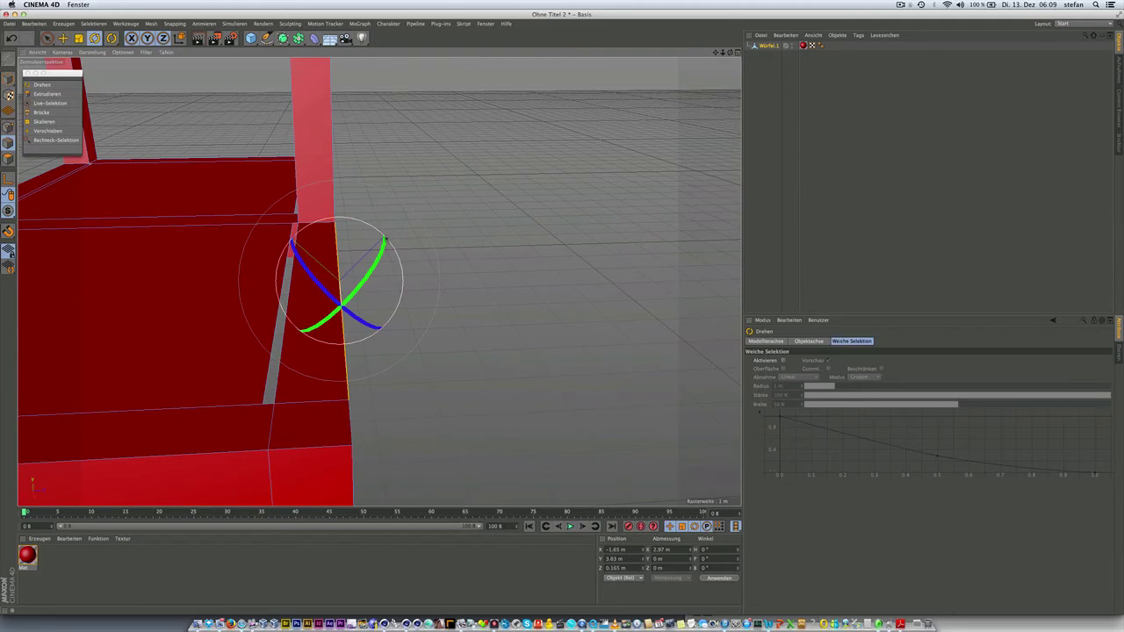
{"action": "mouse_move", "coordinate": [323, 397]}
{"action": "left_mouse_down", "text": "alt"}
{"action": "mouse_move", "coordinate": [318, 384]}
{"action": "mouse_move", "coordinate": [301, 390]}
{"action": "left_mouse_up", "text": "alt"}
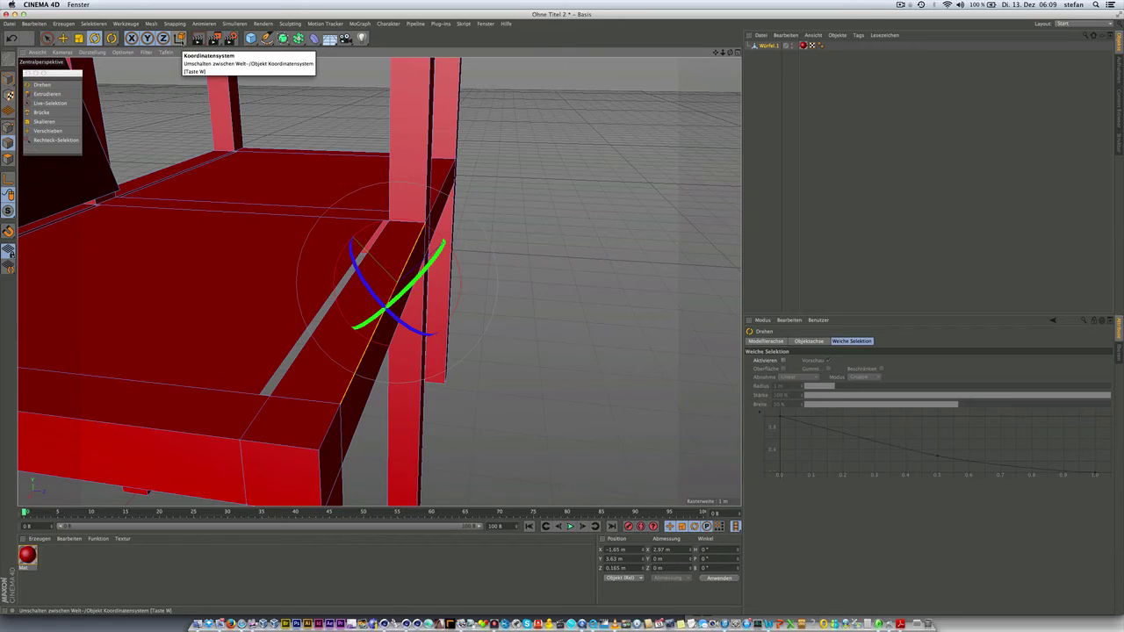
Set the coordinate system to world axes and activate the Move tool.
{"action": "left_click", "coordinate": [179, 39]}
{"action": "left_click", "coordinate": [179, 39]}
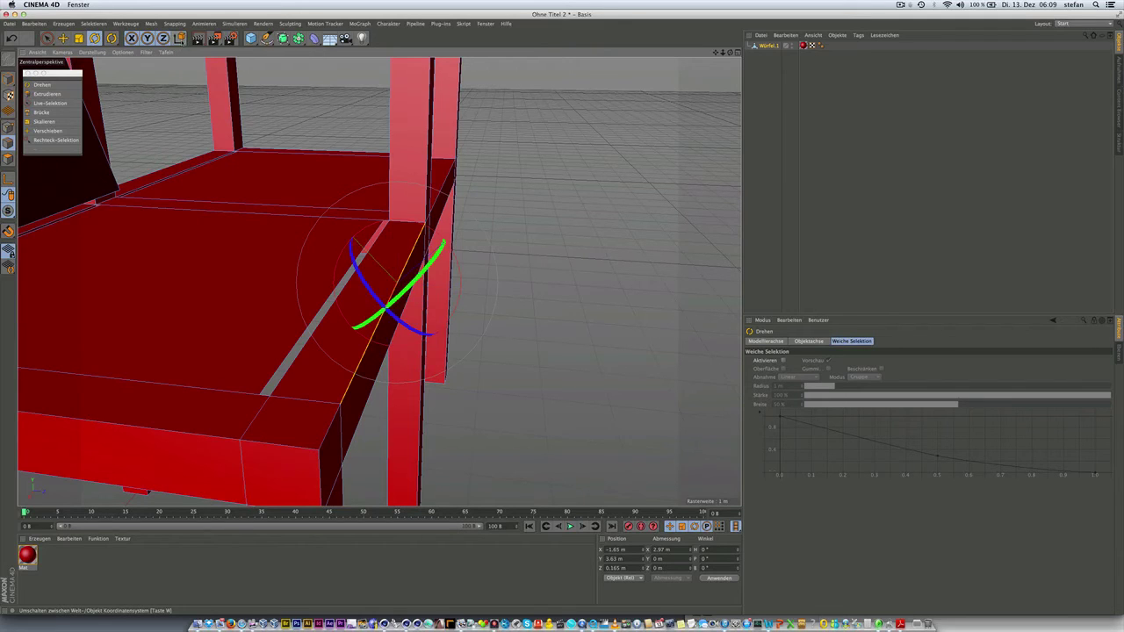
{"action": "left_click", "coordinate": [179, 39]}
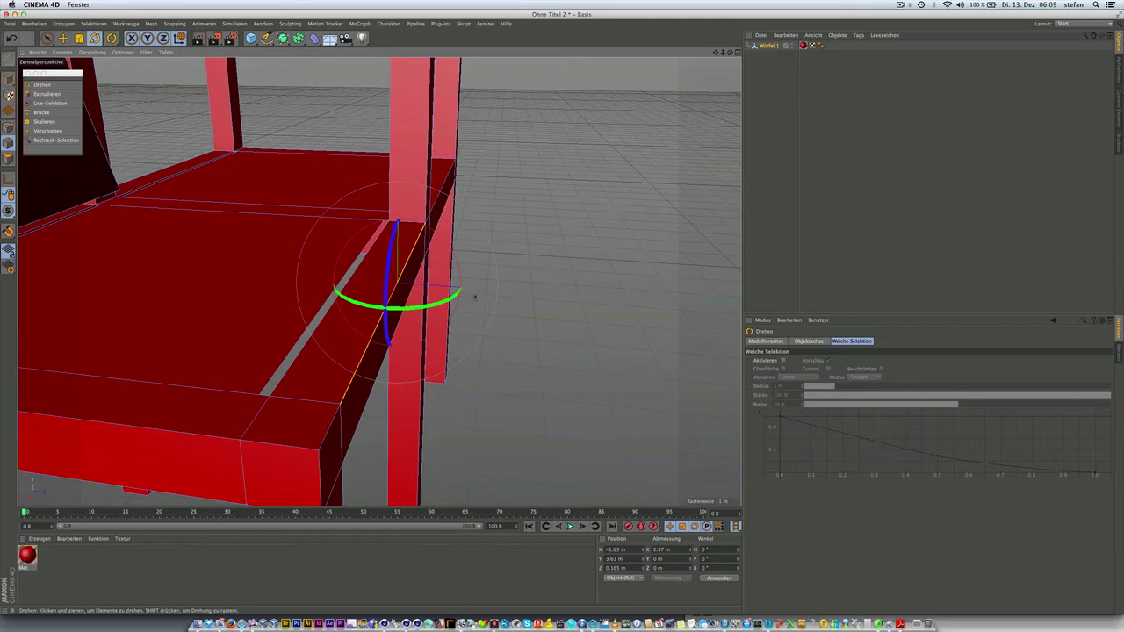
{"action": "left_click", "coordinate": [63, 38]}
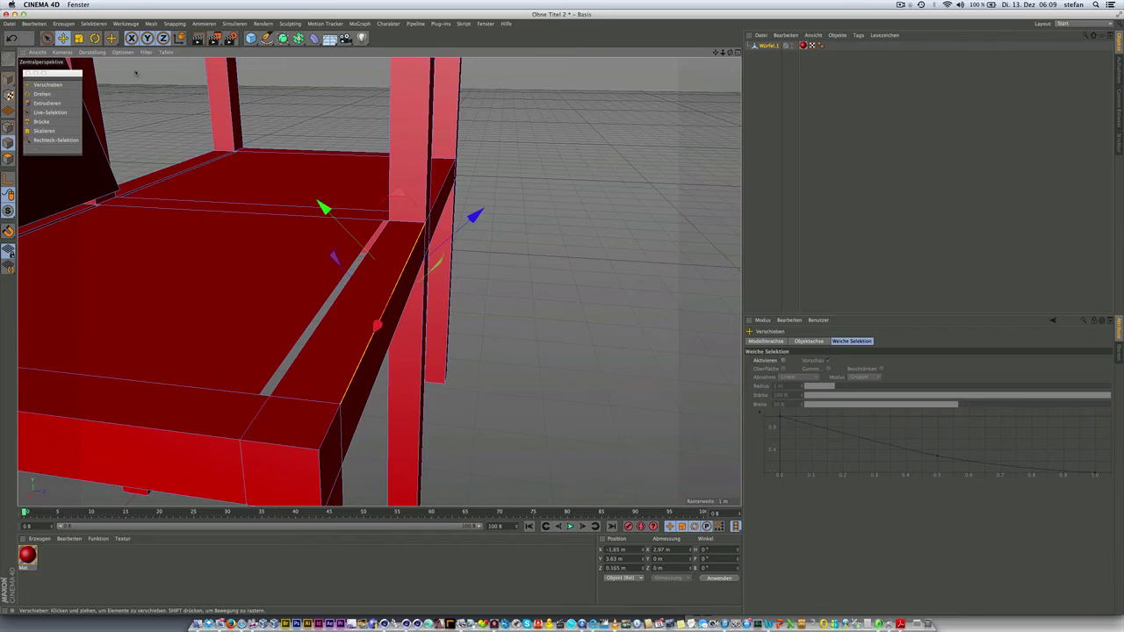
Drag the seat edge outward on world axes and set its Z position to 4.5 m.
{"action": "left_click", "coordinate": [180, 38]}
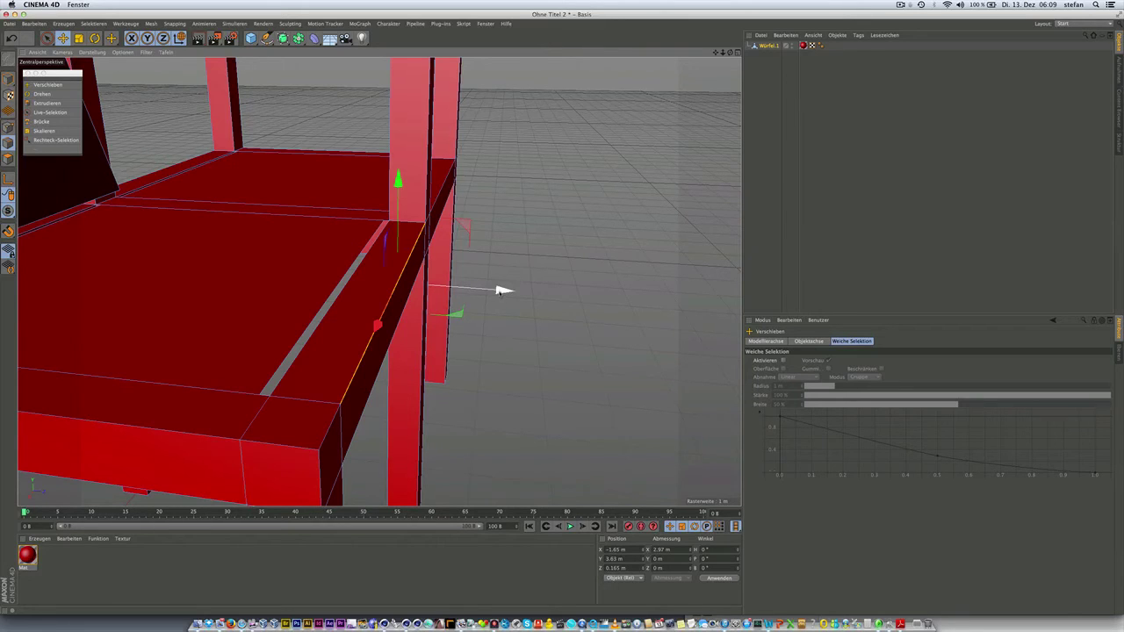
{"action": "left_click_drag", "start_coordinate": [497, 290], "coordinate": [736, 309], "text": "ctrl"}
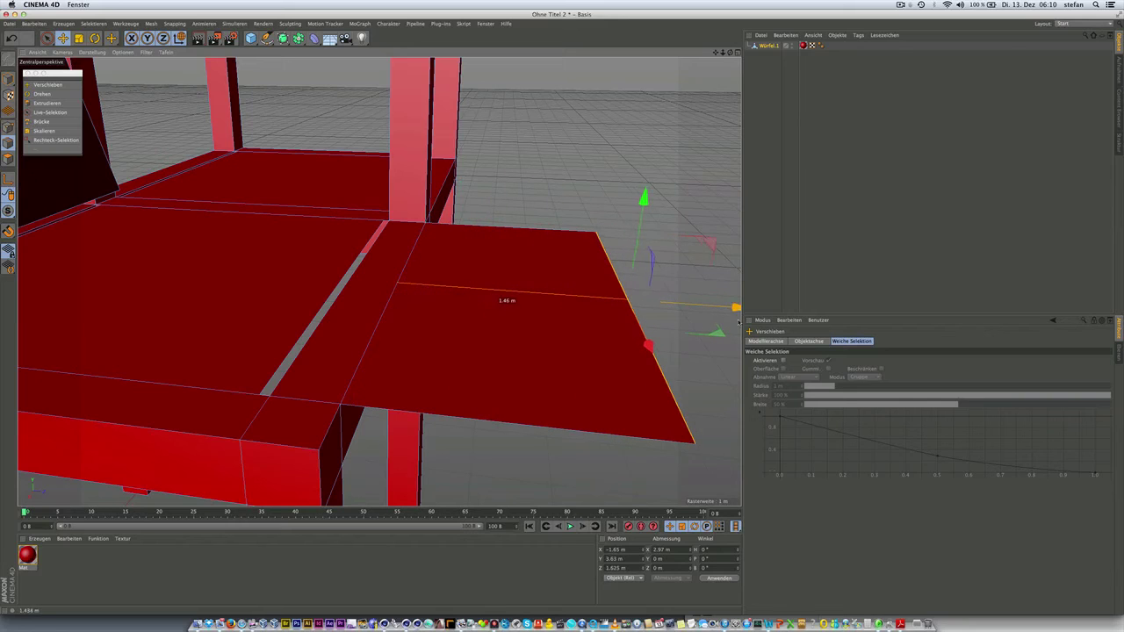
{"action": "mouse_move", "coordinate": [738, 321]}
{"action": "left_mouse_down", "text": "ctrl"}
{"action": "mouse_move", "coordinate": [760, 311]}
{"action": "mouse_move", "coordinate": [490, 294]}
{"action": "left_mouse_up", "text": "ctrl"}
{"action": "scroll", "coordinate": [411, 274], "scroll_direction": "down", "scroll_amount": 3}
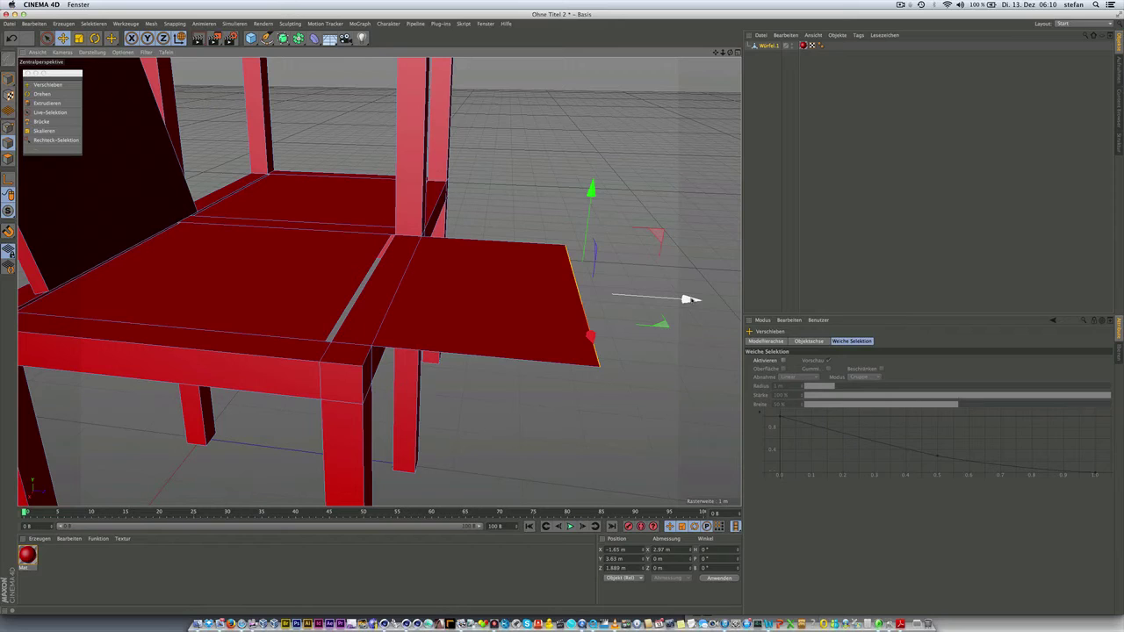
{"action": "mouse_move", "coordinate": [691, 299]}
{"action": "left_mouse_down"}
{"action": "mouse_move", "coordinate": [508, 290]}
{"action": "mouse_move", "coordinate": [692, 300]}
{"action": "left_mouse_up"}
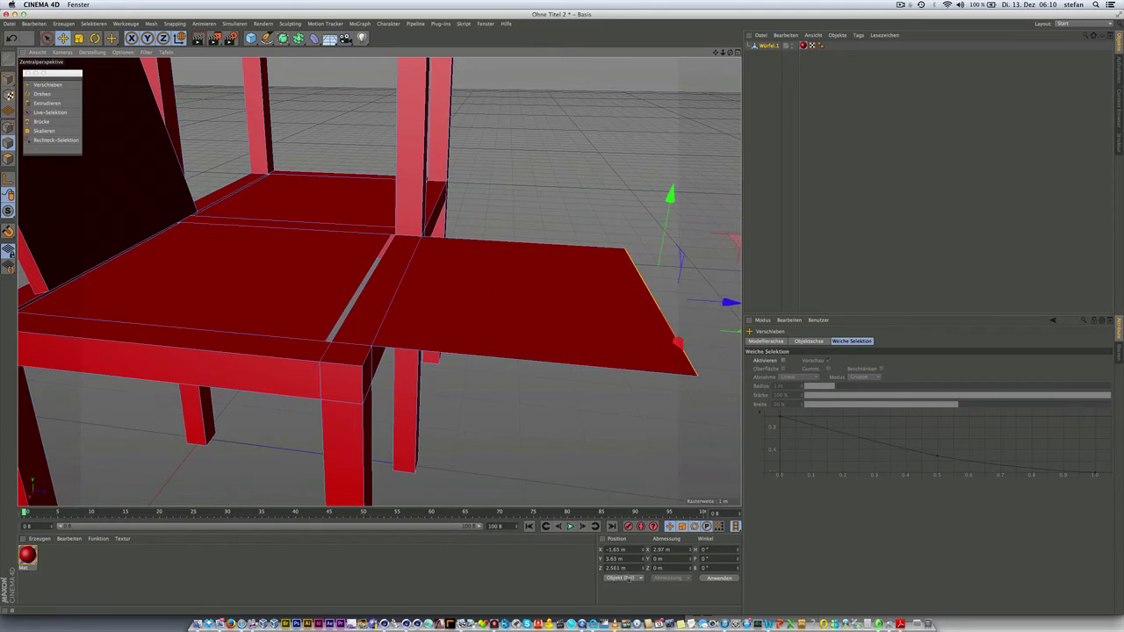
{"action": "left_click_drag", "start_coordinate": [628, 568], "coordinate": [594, 568]}
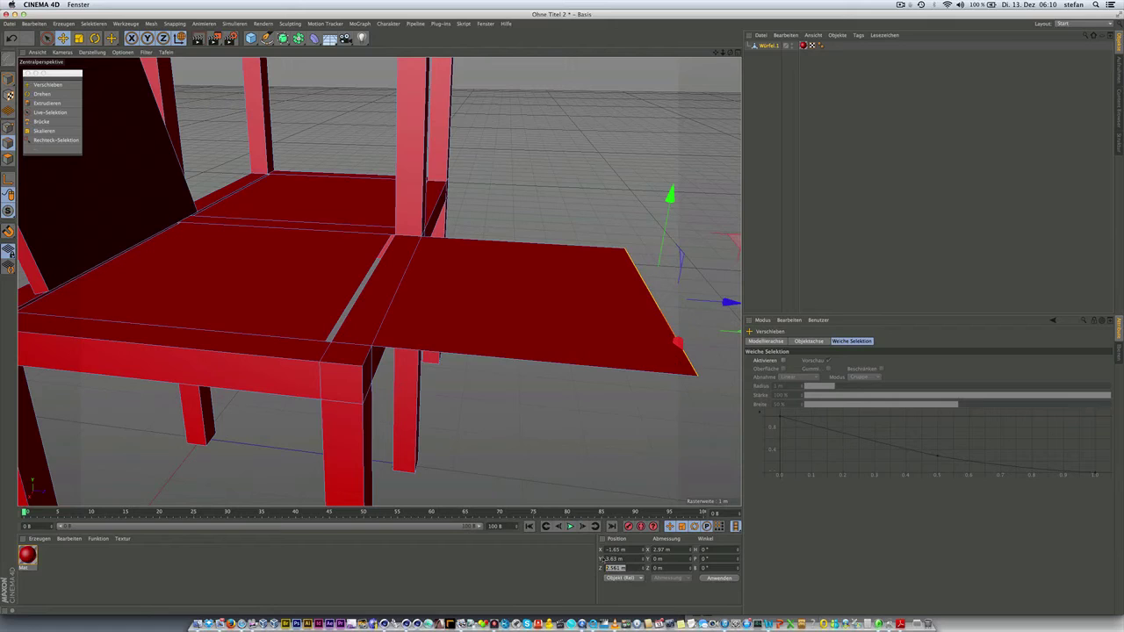
{"action": "type", "text": "4.3"}
{"action": "key", "text": "Return"}
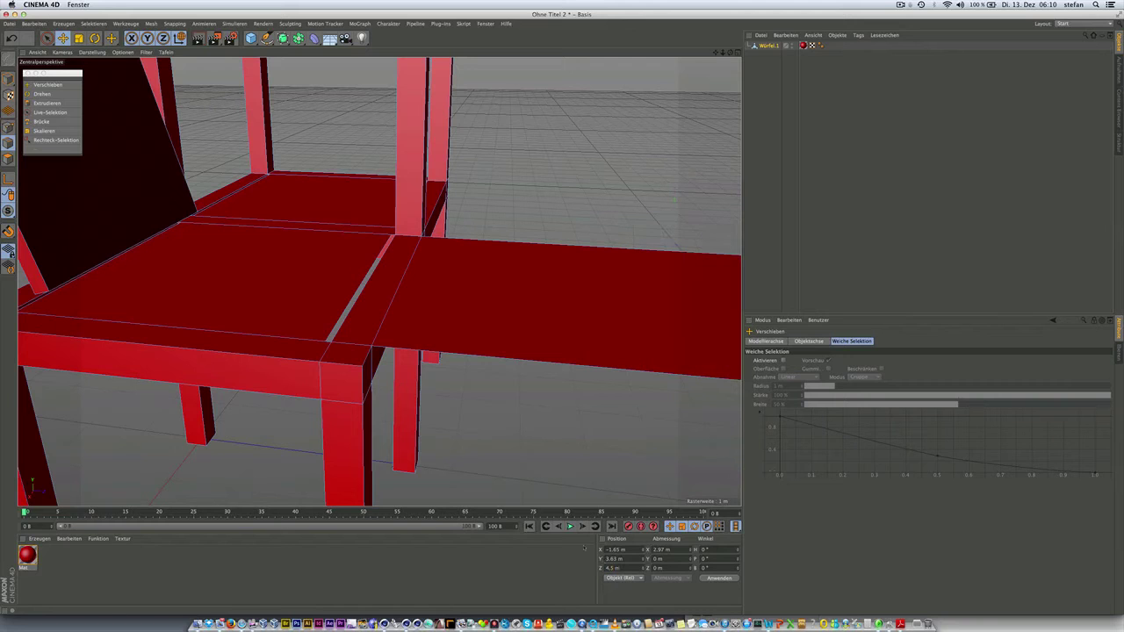
Select the seat's front edge, then orbit and pan to see it from the opposite side.
{"action": "scroll", "coordinate": [425, 426], "scroll_direction": "down", "scroll_amount": 5}
{"action": "scroll", "coordinate": [492, 439], "scroll_direction": "up", "scroll_amount": 3}
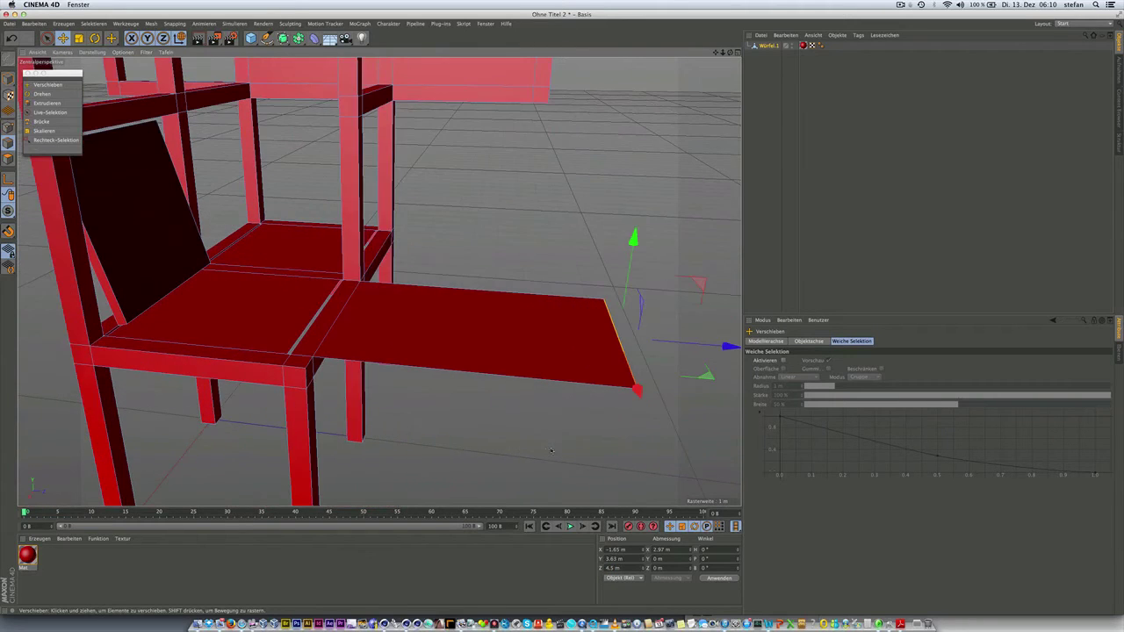
{"action": "scroll", "coordinate": [541, 448], "scroll_direction": "up", "scroll_amount": 2}
{"action": "scroll", "coordinate": [541, 447], "scroll_direction": "down", "scroll_amount": 1}
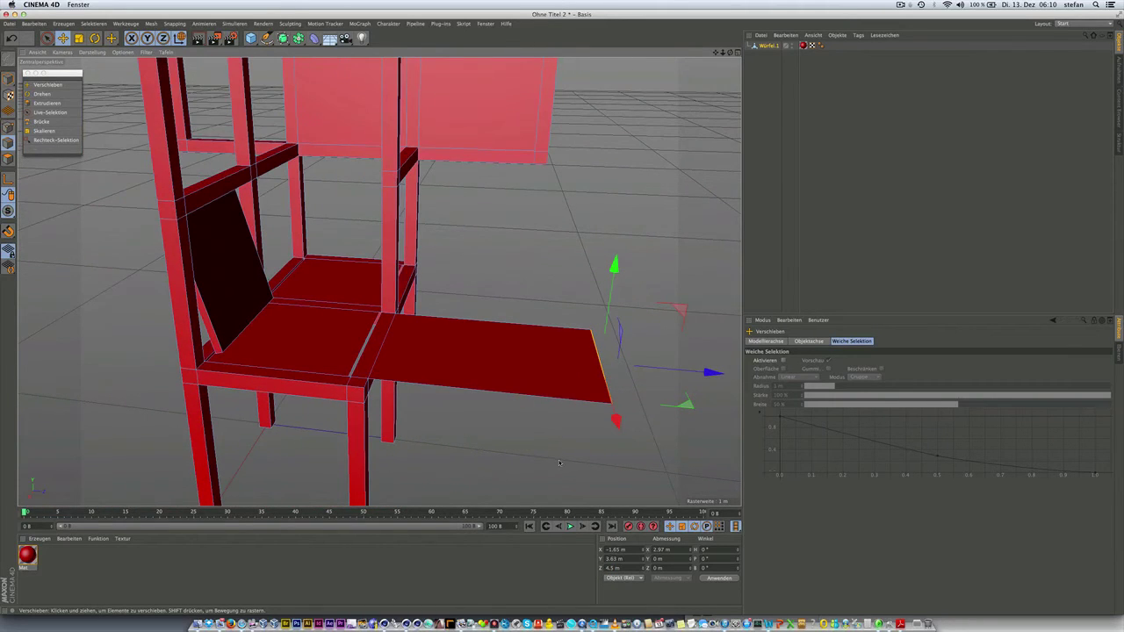
{"action": "left_click", "coordinate": [289, 383]}
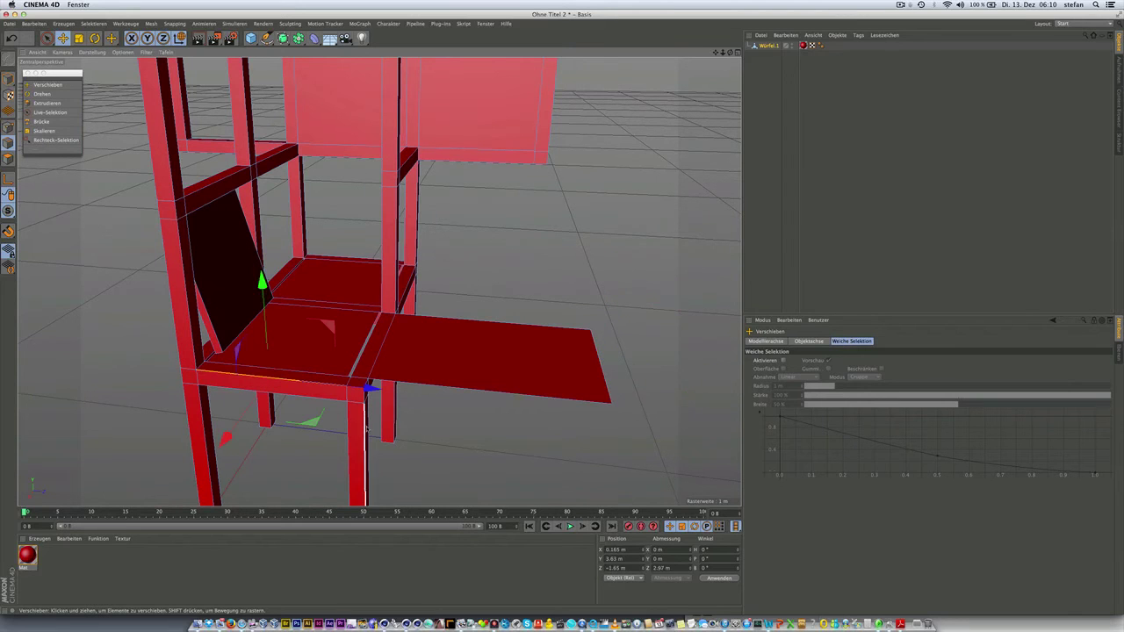
{"action": "left_click_drag", "start_coordinate": [350, 384], "coordinate": [352, 396], "text": "alt"}
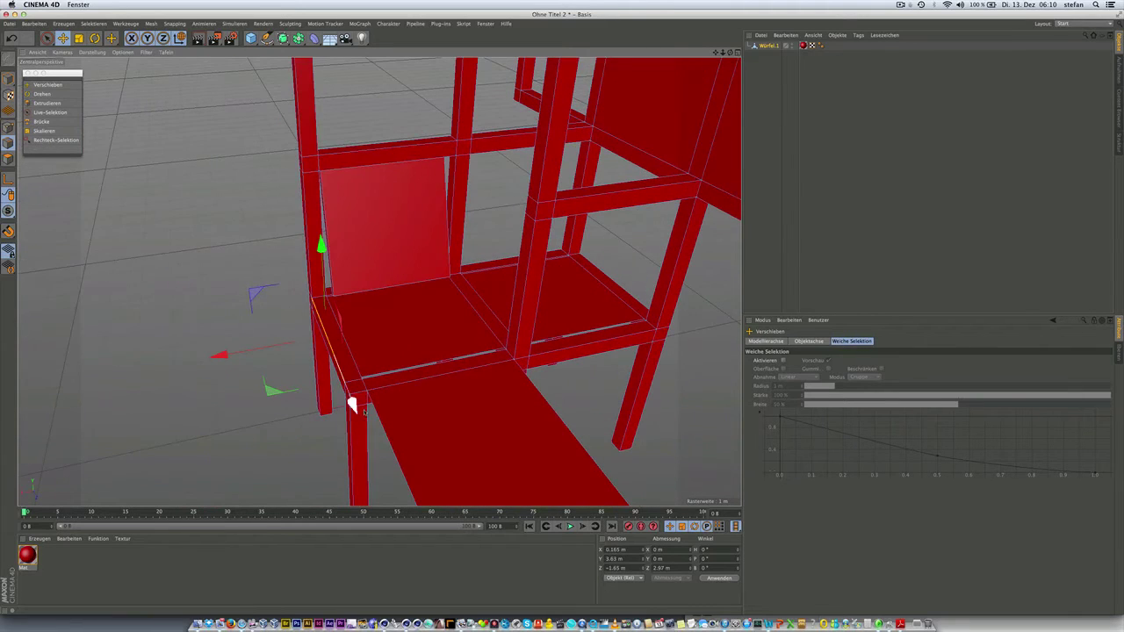
{"action": "middle_click_drag", "start_coordinate": [395, 395], "coordinate": [448, 360], "text": "alt"}
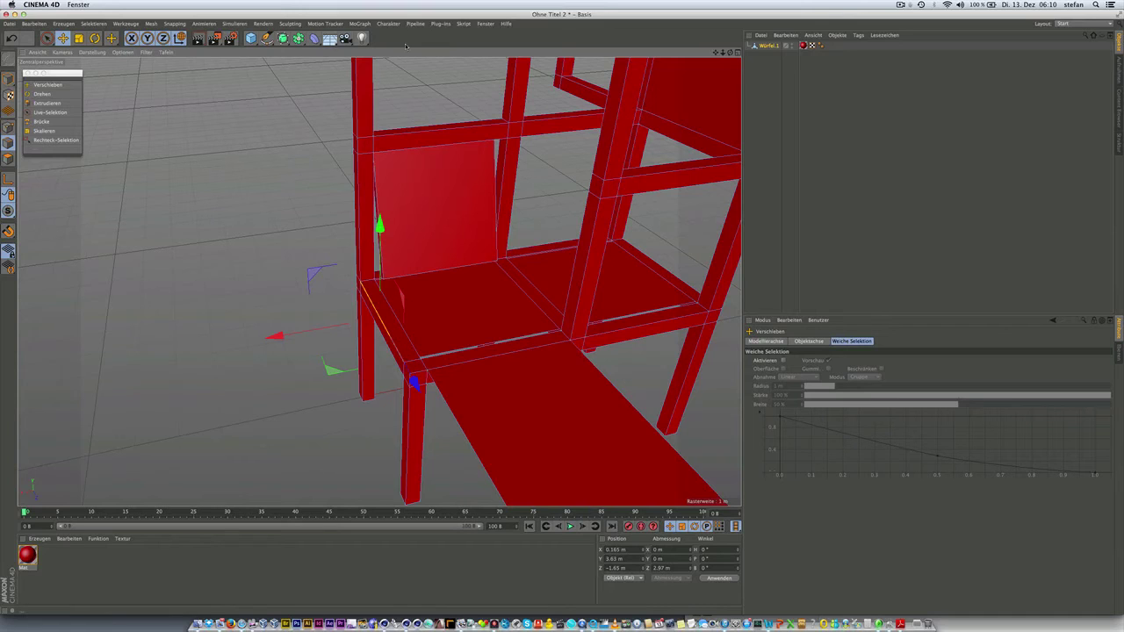
Switch to the AD1-Abschlussaufgabe_KORREKTUR-2.c4d project and select its slanted red backrest panel.
{"action": "left_click", "coordinate": [486, 24]}
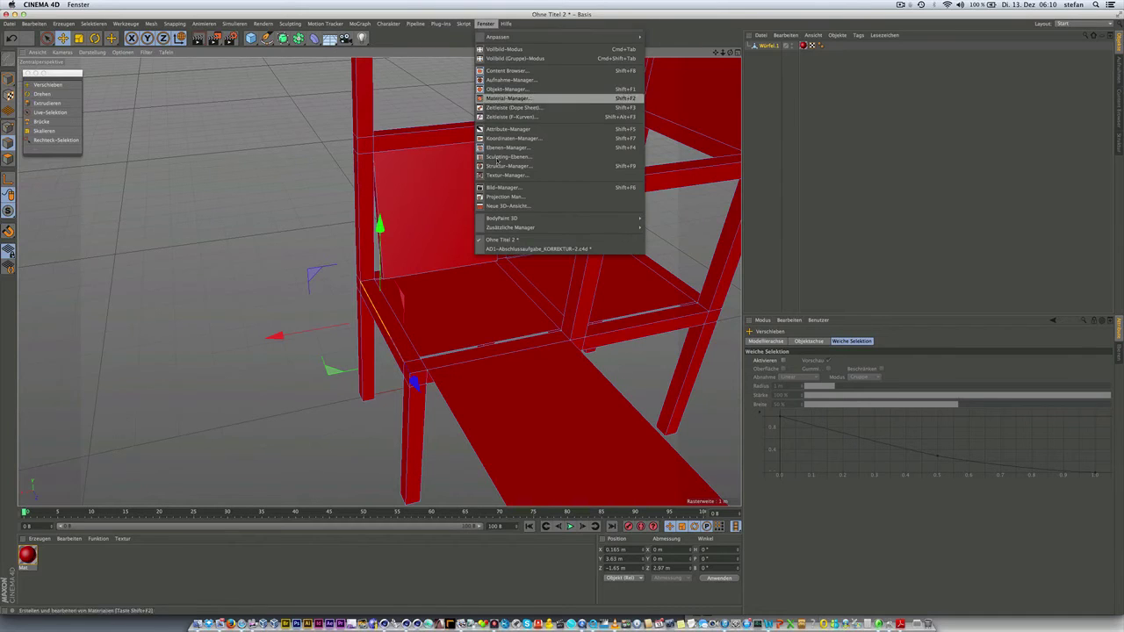
{"action": "left_click", "coordinate": [523, 249]}
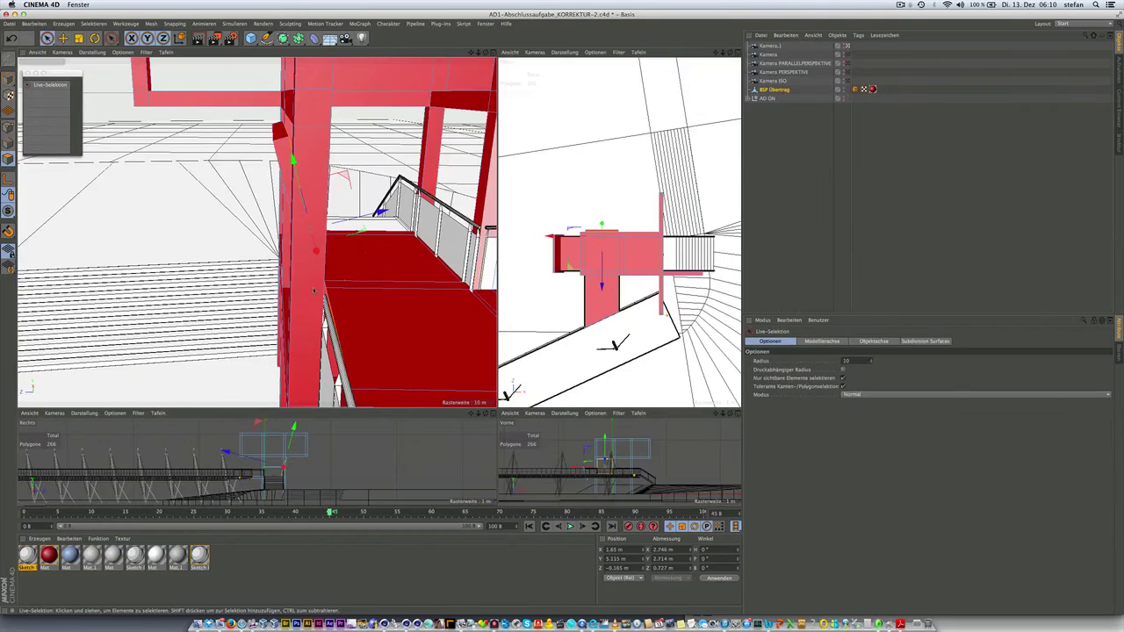
{"action": "left_click_drag", "start_coordinate": [312, 267], "coordinate": [418, 327], "text": "alt"}
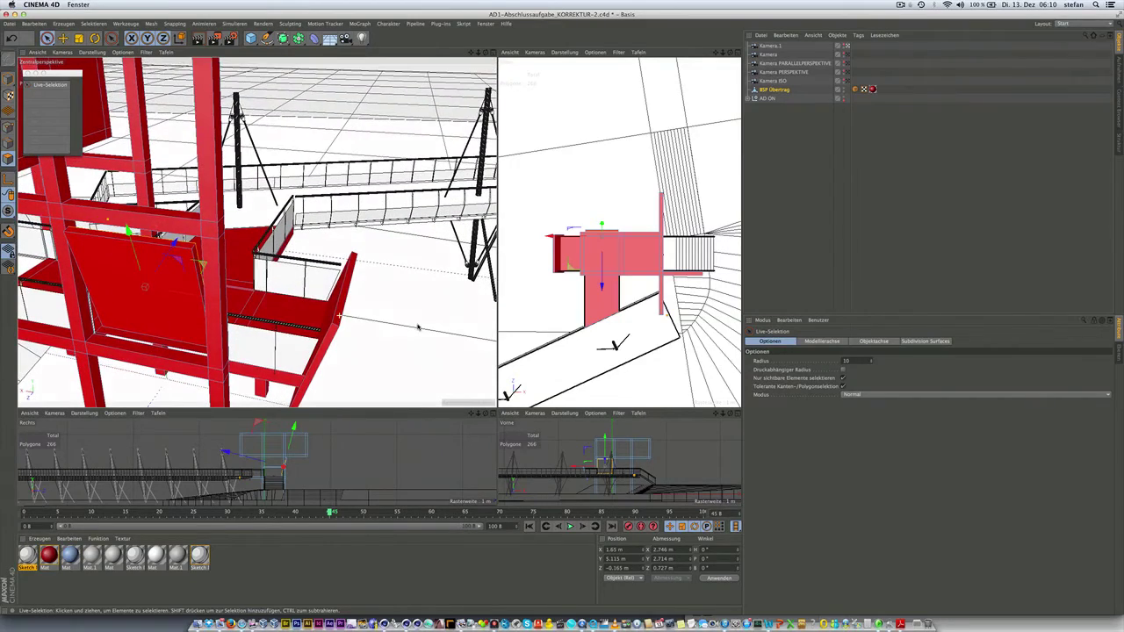
{"action": "scroll", "coordinate": [334, 333], "scroll_direction": "up", "scroll_amount": 3}
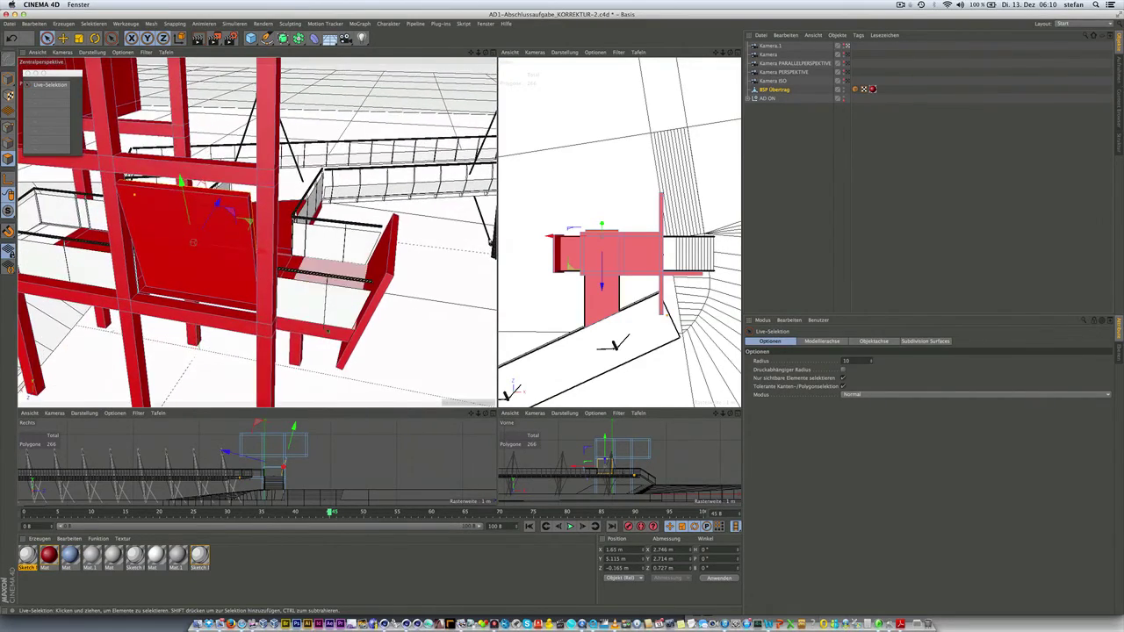
{"action": "scroll", "coordinate": [320, 339], "scroll_direction": "up", "scroll_amount": 2}
{"action": "mouse_move", "coordinate": [320, 340]}
{"action": "left_mouse_down", "text": "alt"}
{"action": "mouse_move", "coordinate": [409, 313]}
{"action": "mouse_move", "coordinate": [421, 263]}
{"action": "left_mouse_up", "text": "alt"}
{"action": "scroll", "coordinate": [412, 311], "scroll_direction": "up", "scroll_amount": 2}
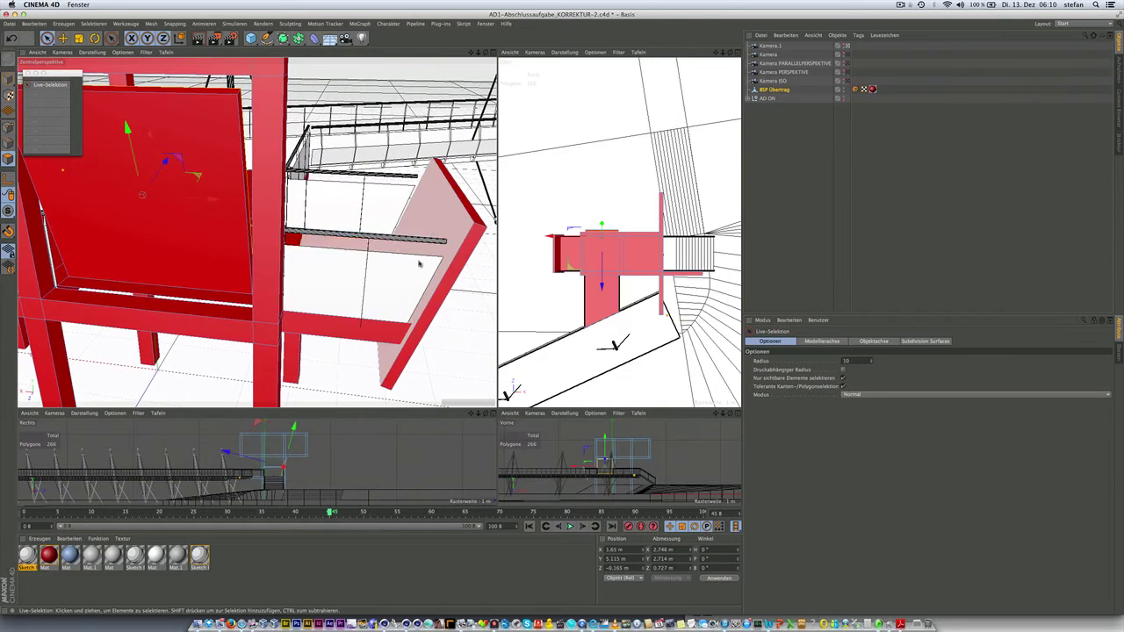
{"action": "left_click", "coordinate": [444, 225]}
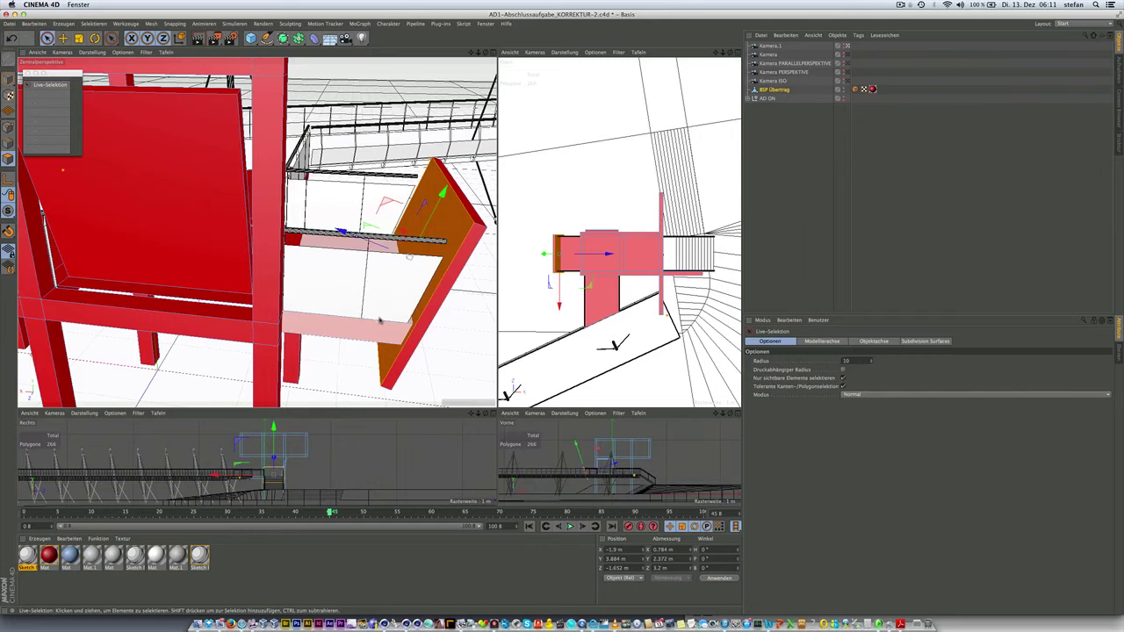
Orbit around the chair and select the upper pink panel.
{"action": "scroll", "coordinate": [363, 327], "scroll_direction": "up", "scroll_amount": 2}
{"action": "scroll", "coordinate": [362, 332], "scroll_direction": "up", "scroll_amount": 2}
{"action": "left_click_drag", "start_coordinate": [361, 332], "coordinate": [377, 228], "text": "alt"}
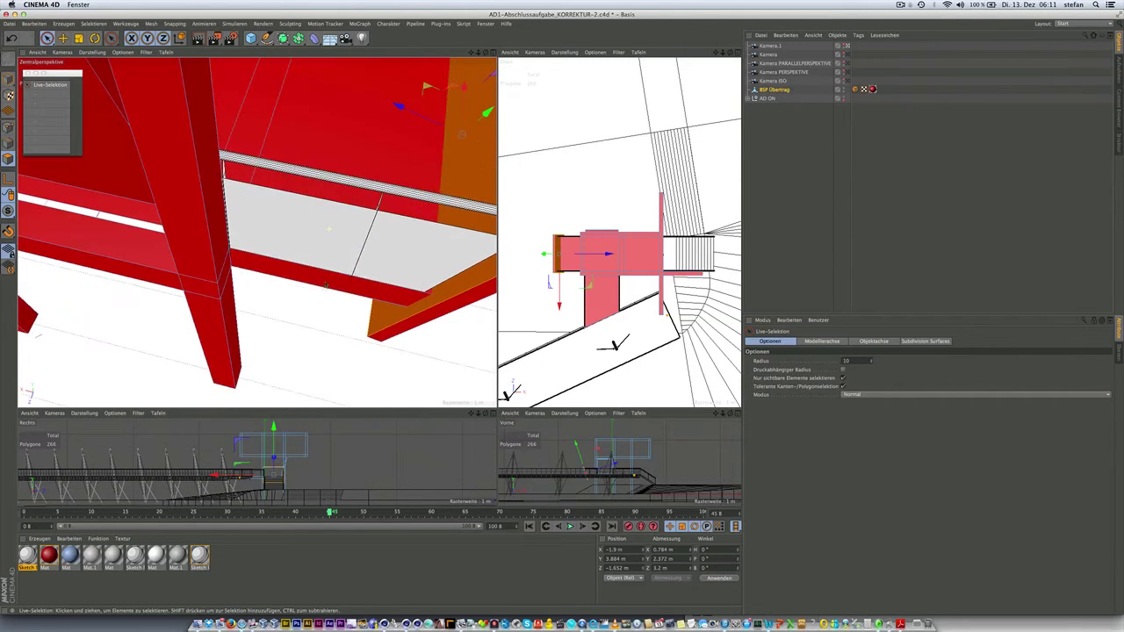
{"action": "left_click", "coordinate": [373, 180]}
{"action": "left_click_drag", "start_coordinate": [307, 242], "coordinate": [324, 248], "text": "alt"}
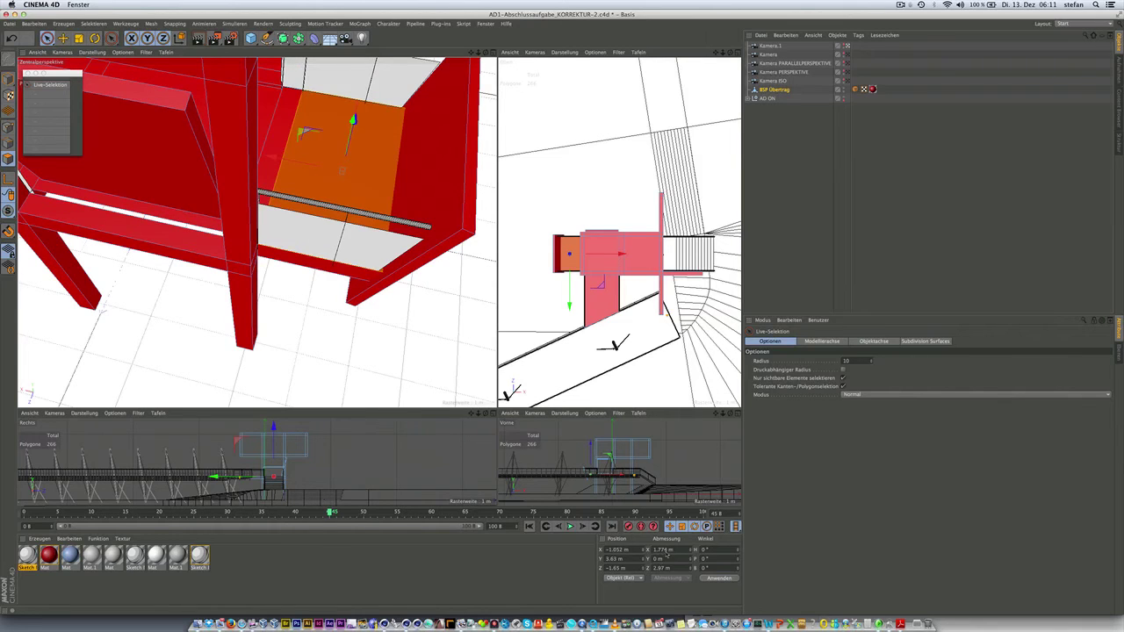
Orbit and zoom in to inspect the orange panel from several angles.
{"action": "left_click_drag", "start_coordinate": [439, 309], "coordinate": [368, 245], "text": "alt"}
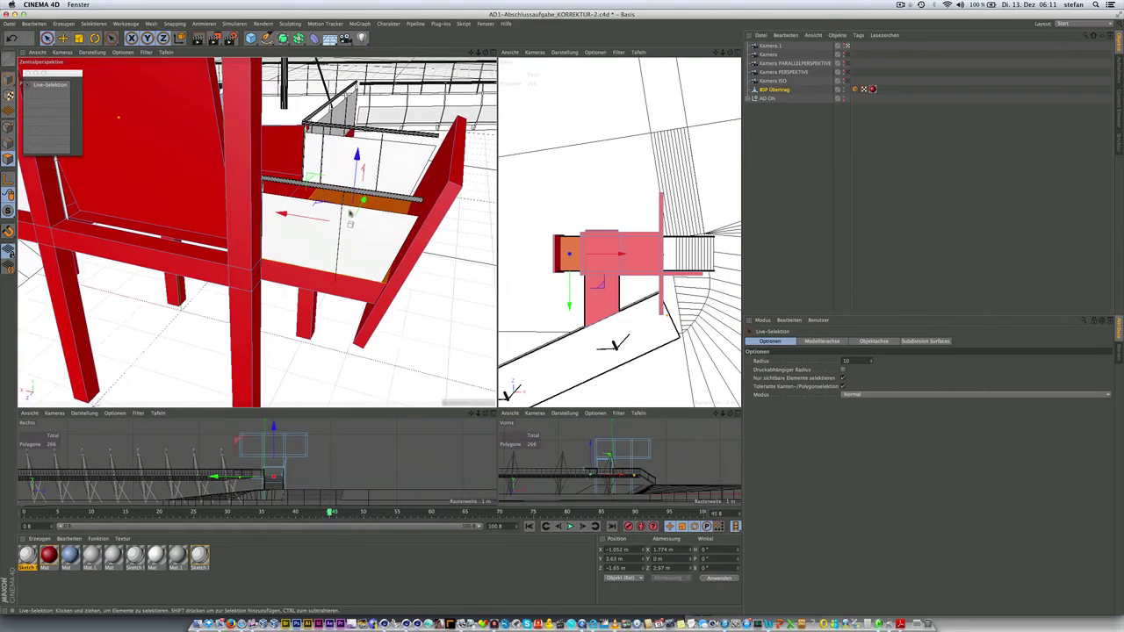
{"action": "mouse_move", "coordinate": [350, 224]}
{"action": "left_mouse_down", "text": "alt"}
{"action": "mouse_move", "coordinate": [350, 283]}
{"action": "mouse_move", "coordinate": [351, 266]}
{"action": "left_mouse_up", "text": "alt"}
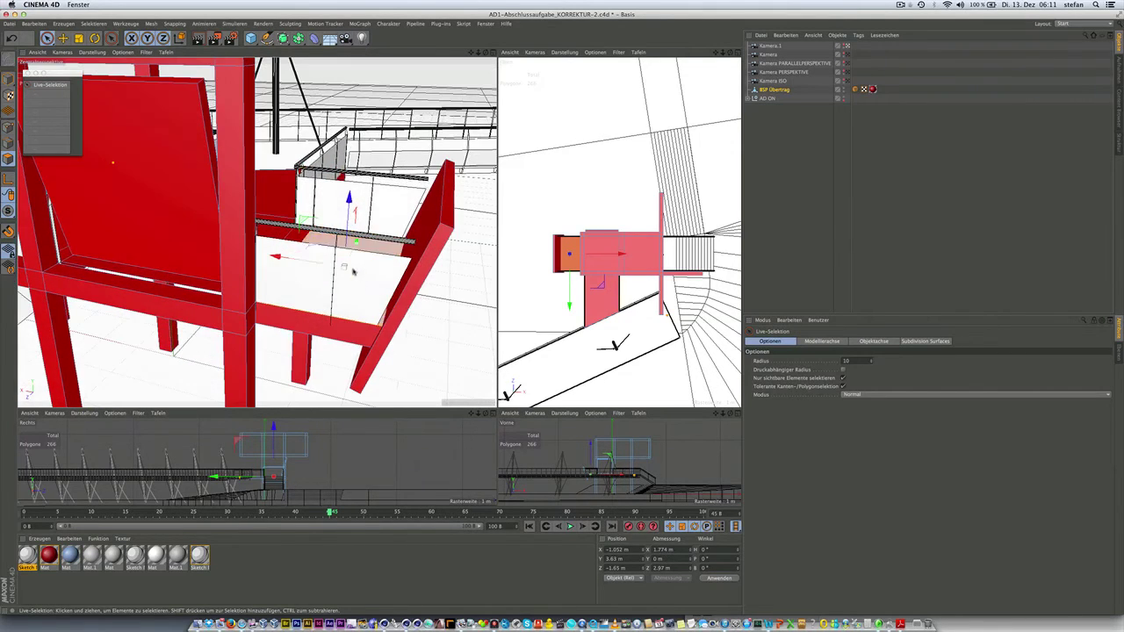
{"action": "scroll", "coordinate": [394, 343], "scroll_direction": "up", "scroll_amount": 5}
{"action": "scroll", "coordinate": [394, 343], "scroll_direction": "down", "scroll_amount": 2}
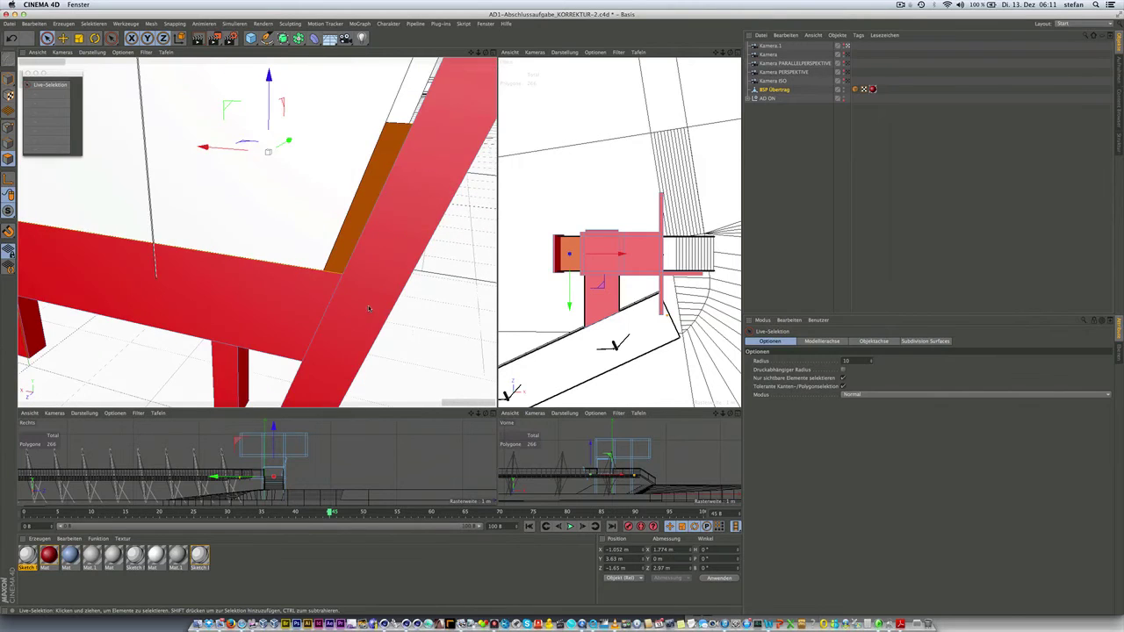
{"action": "scroll", "coordinate": [360, 290], "scroll_direction": "up", "scroll_amount": 2}
{"action": "scroll", "coordinate": [359, 288], "scroll_direction": "up", "scroll_amount": 2}
{"action": "scroll", "coordinate": [358, 288], "scroll_direction": "up", "scroll_amount": 2}
{"action": "scroll", "coordinate": [358, 287], "scroll_direction": "up", "scroll_amount": 2}
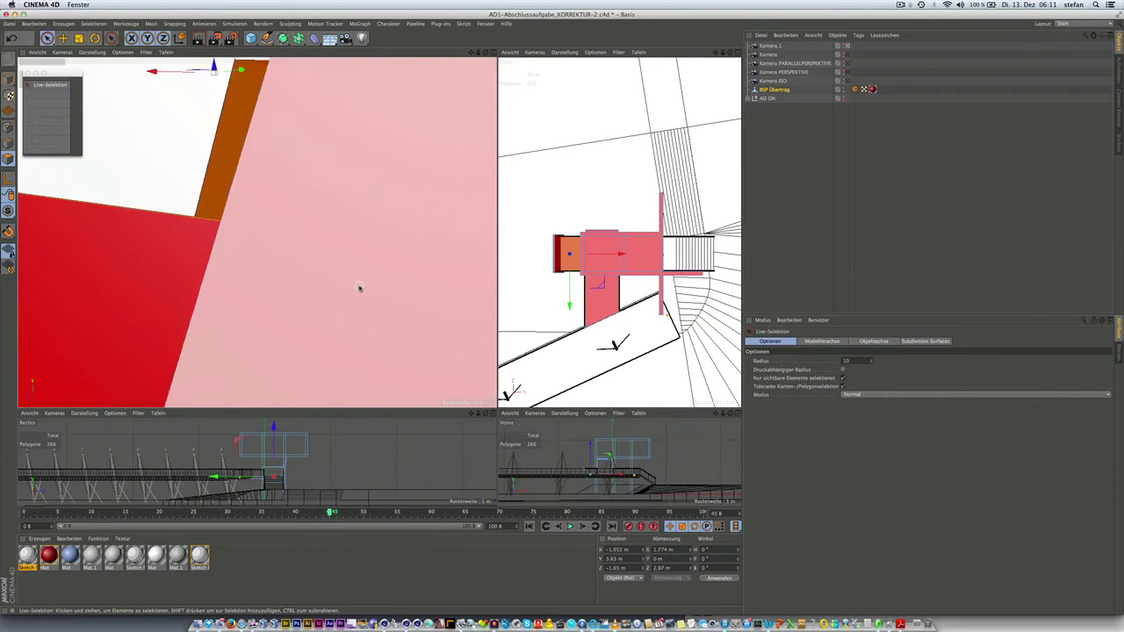
{"action": "scroll", "coordinate": [359, 288], "scroll_direction": "up", "scroll_amount": 2}
{"action": "scroll", "coordinate": [351, 228], "scroll_direction": "up", "scroll_amount": 2}
{"action": "scroll", "coordinate": [351, 228], "scroll_direction": "down", "scroll_amount": 2}
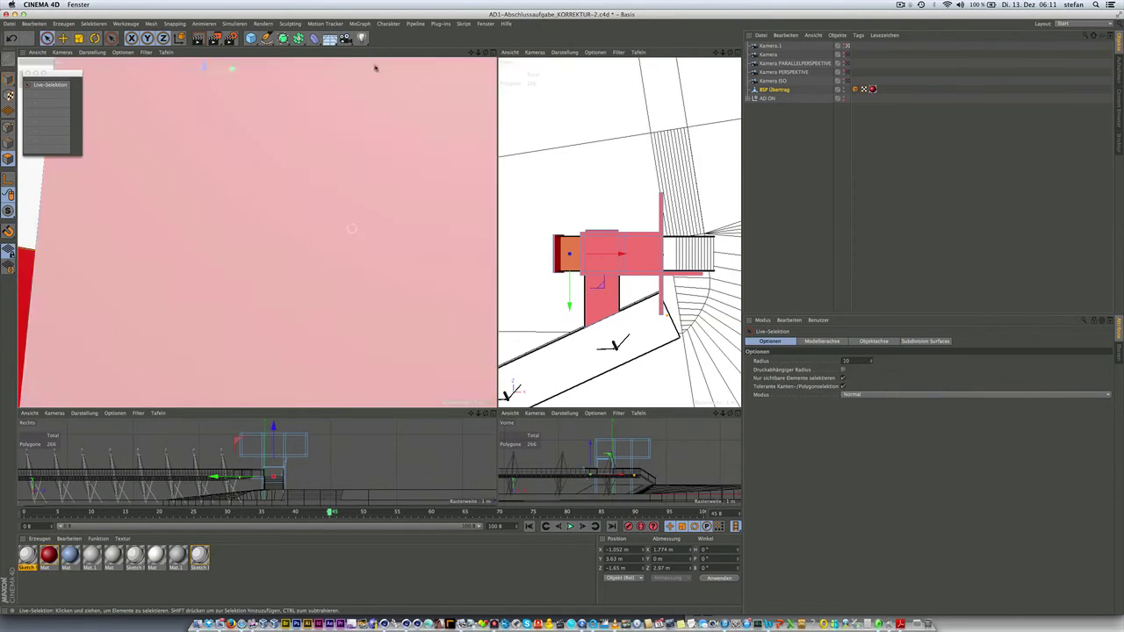
{"action": "scroll", "coordinate": [375, 67], "scroll_direction": "up", "scroll_amount": 2}
{"action": "scroll", "coordinate": [395, 88], "scroll_direction": "down", "scroll_amount": 2}
{"action": "scroll", "coordinate": [360, 123], "scroll_direction": "up", "scroll_amount": 1}
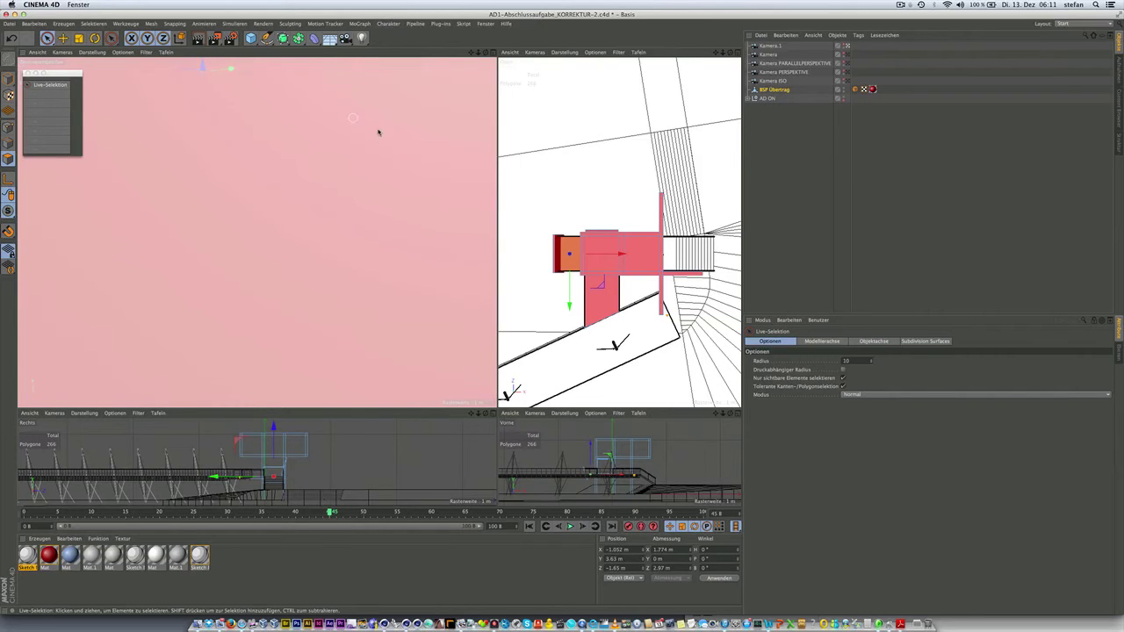
{"action": "scroll", "coordinate": [379, 132], "scroll_direction": "up", "scroll_amount": 1}
{"action": "scroll", "coordinate": [614, 457], "scroll_direction": "down", "scroll_amount": 3}
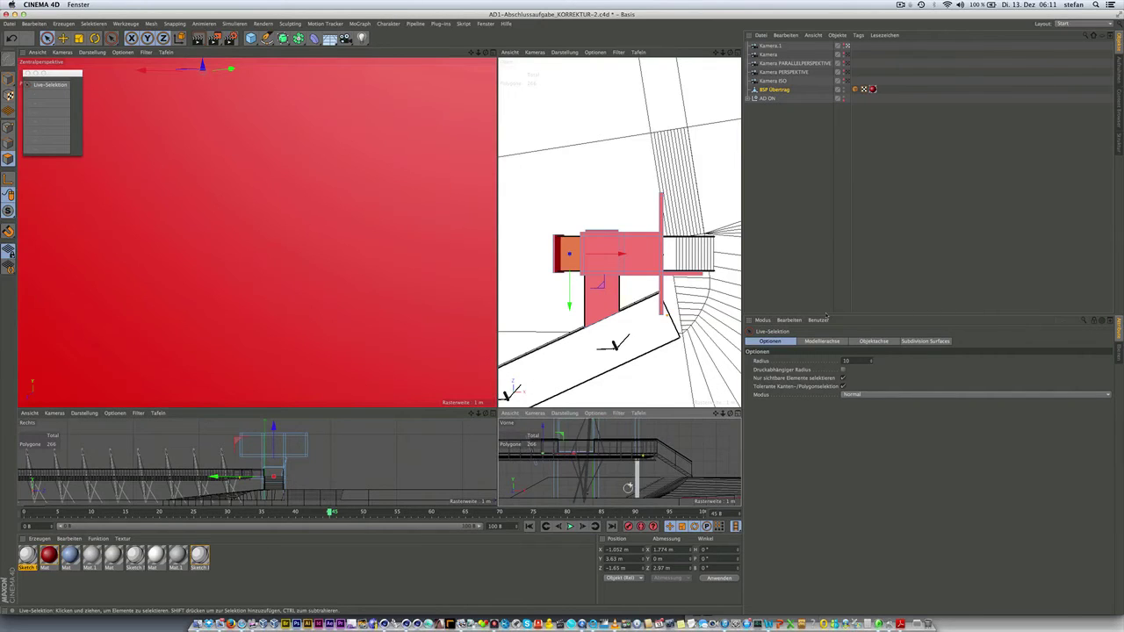
Hide the AD ON stairs and walls and zoom around the red chair.
{"action": "left_click", "coordinate": [842, 98]}
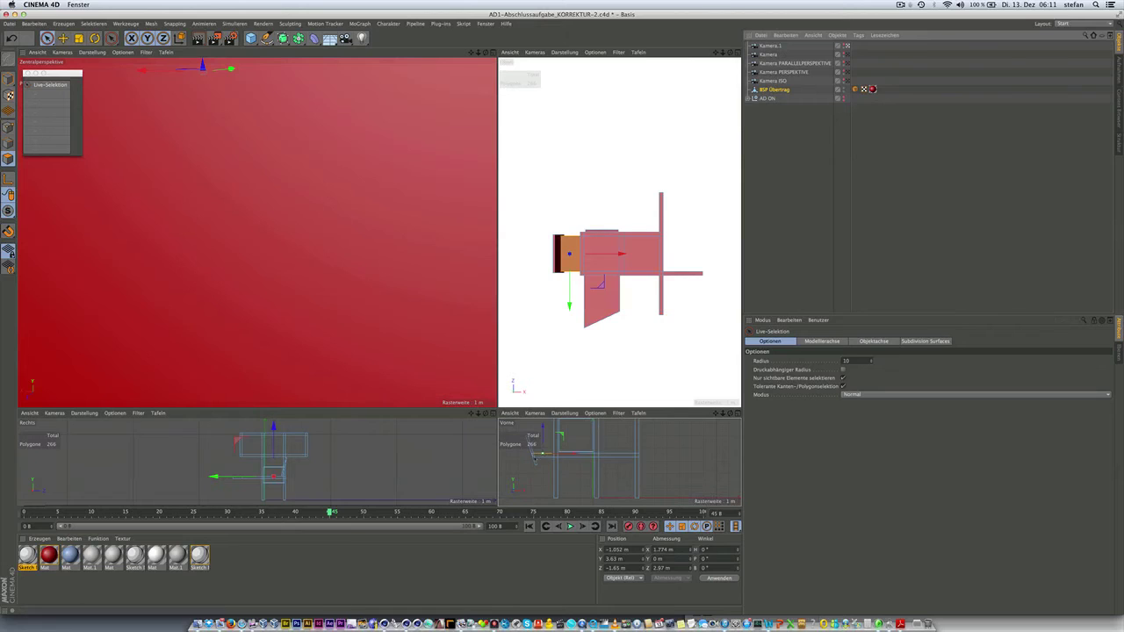
{"action": "scroll", "coordinate": [534, 458], "scroll_direction": "up", "scroll_amount": 3}
{"action": "scroll", "coordinate": [562, 452], "scroll_direction": "up", "scroll_amount": 2}
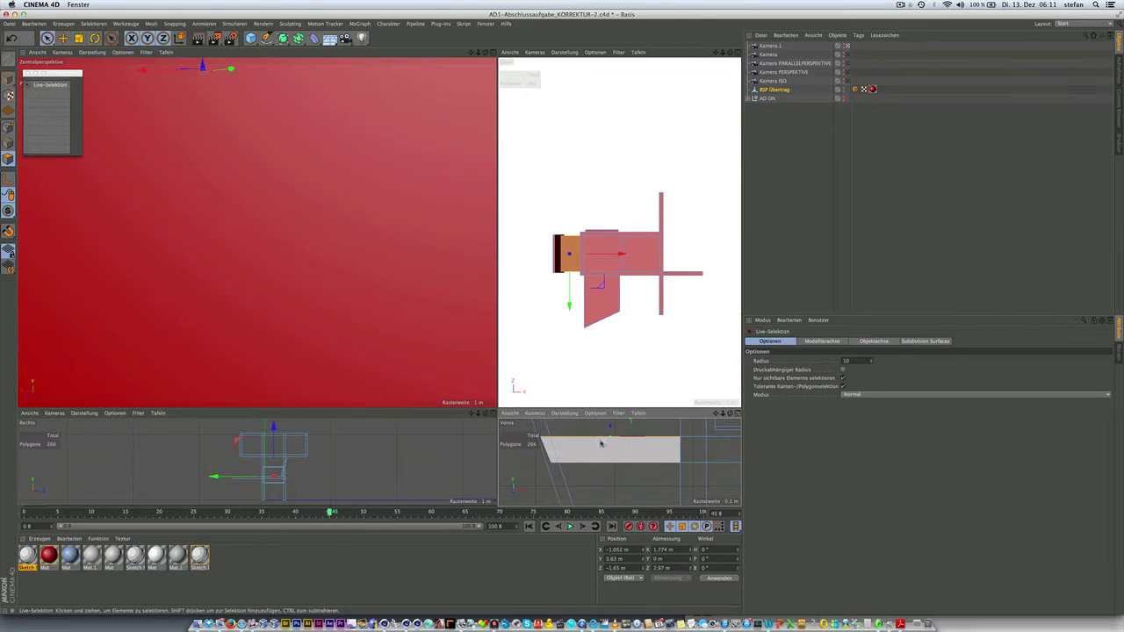
{"action": "scroll", "coordinate": [597, 444], "scroll_direction": "down", "scroll_amount": 2}
{"action": "scroll", "coordinate": [584, 439], "scroll_direction": "up", "scroll_amount": 2}
{"action": "scroll", "coordinate": [579, 437], "scroll_direction": "up", "scroll_amount": 3}
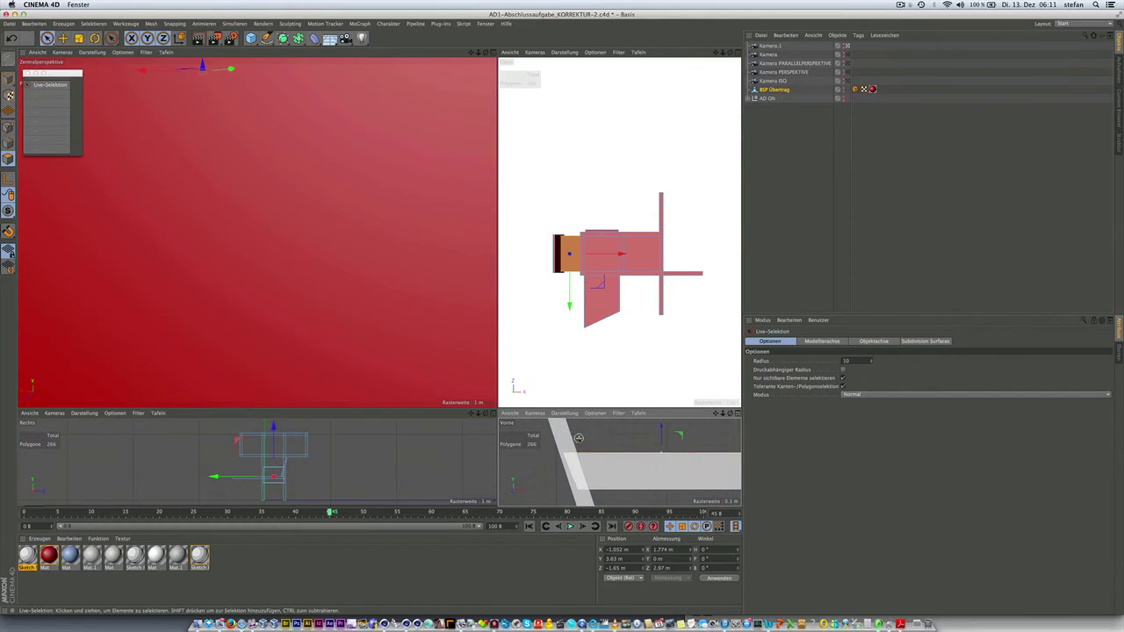
{"action": "scroll", "coordinate": [573, 452], "scroll_direction": "up", "scroll_amount": 2}
{"action": "scroll", "coordinate": [567, 461], "scroll_direction": "up", "scroll_amount": 2}
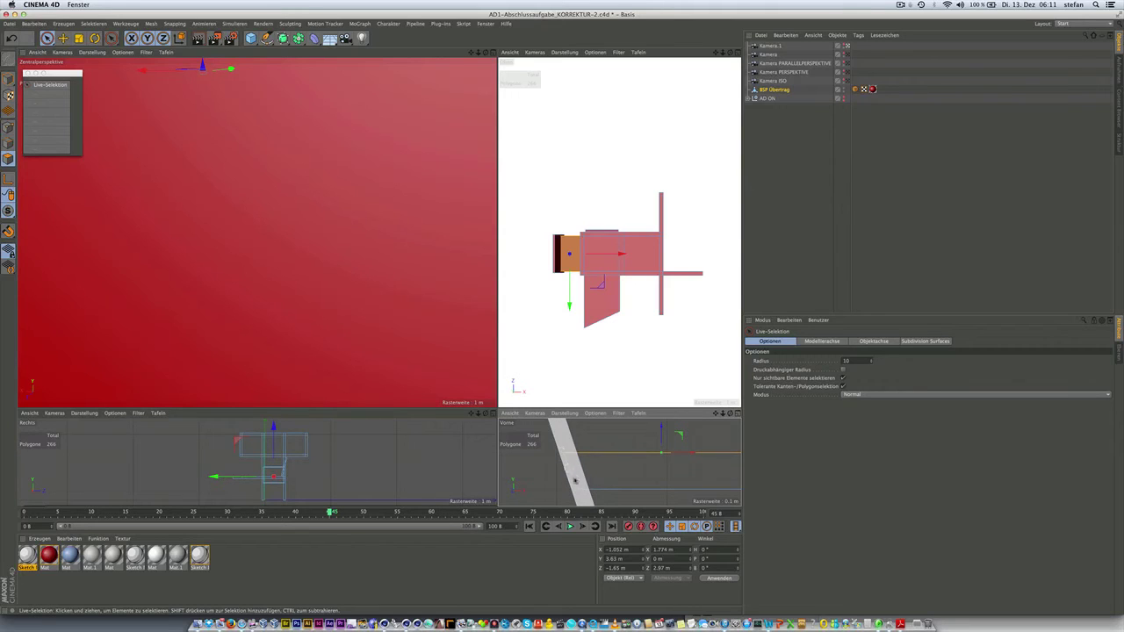
{"action": "scroll", "coordinate": [567, 448], "scroll_direction": "down", "scroll_amount": 3}
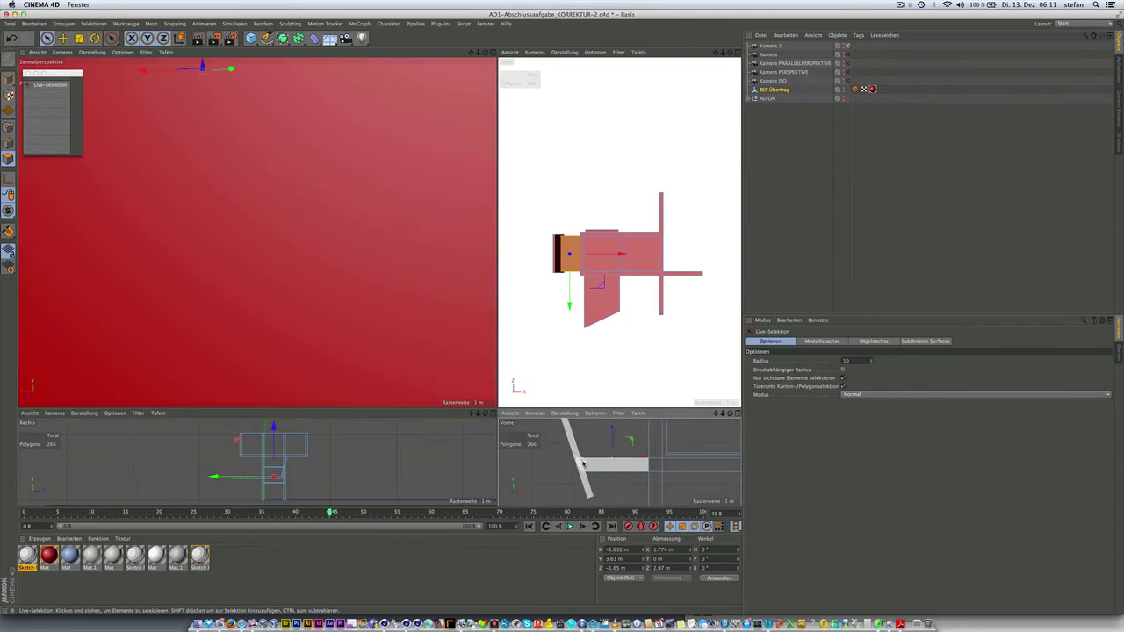
{"action": "scroll", "coordinate": [584, 452], "scroll_direction": "down", "scroll_amount": 2}
{"action": "scroll", "coordinate": [615, 458], "scroll_direction": "down", "scroll_amount": 2}
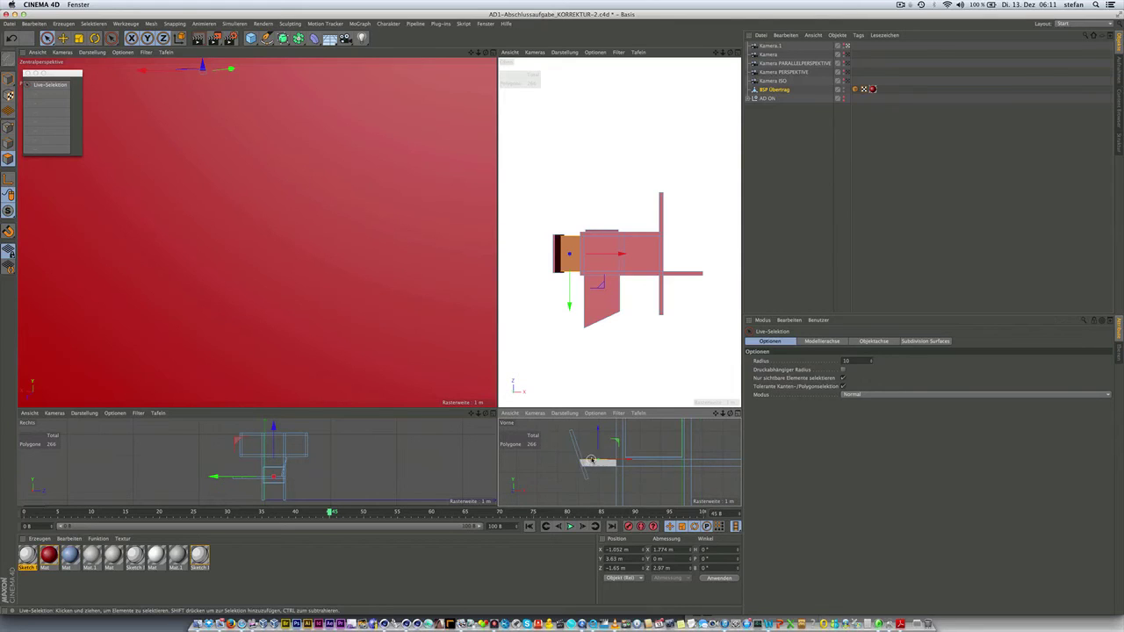
{"action": "scroll", "coordinate": [590, 459], "scroll_direction": "up", "scroll_amount": 3}
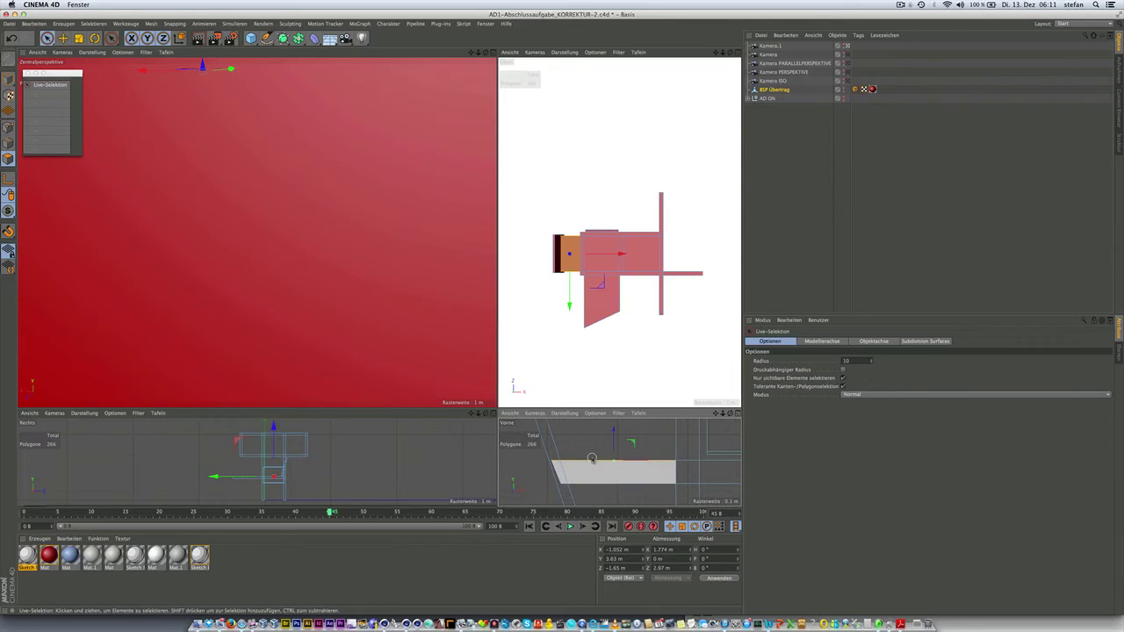
{"action": "scroll", "coordinate": [592, 460], "scroll_direction": "down", "scroll_amount": 3}
{"action": "scroll", "coordinate": [584, 461], "scroll_direction": "down", "scroll_amount": 1}
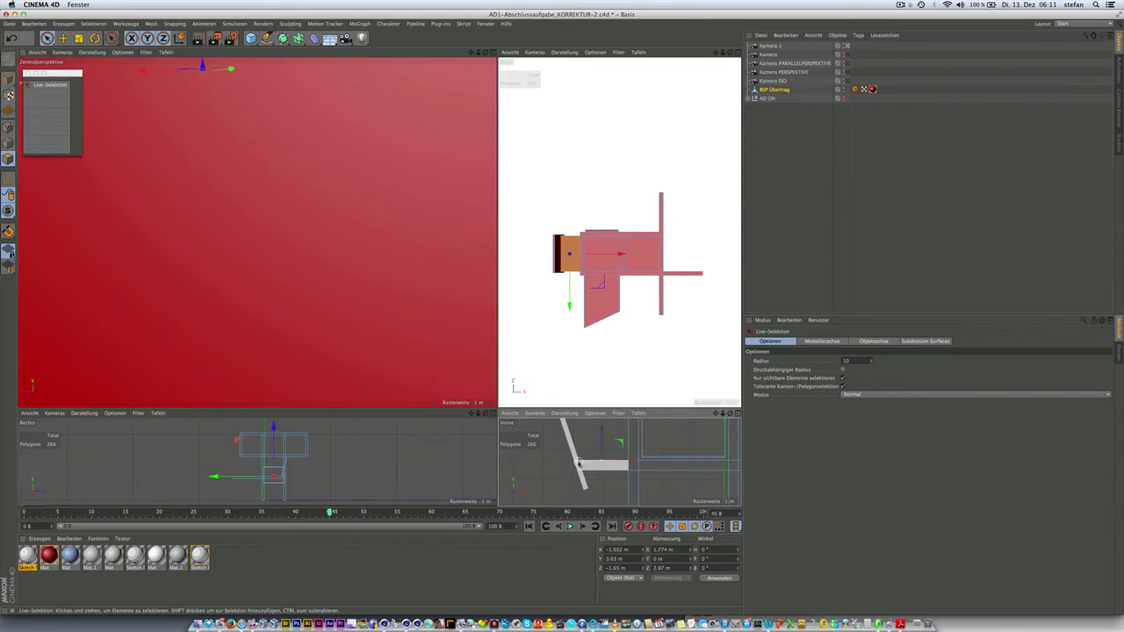
{"action": "scroll", "coordinate": [572, 444], "scroll_direction": "up", "scroll_amount": 2}
{"action": "scroll", "coordinate": [571, 442], "scroll_direction": "up", "scroll_amount": 1}
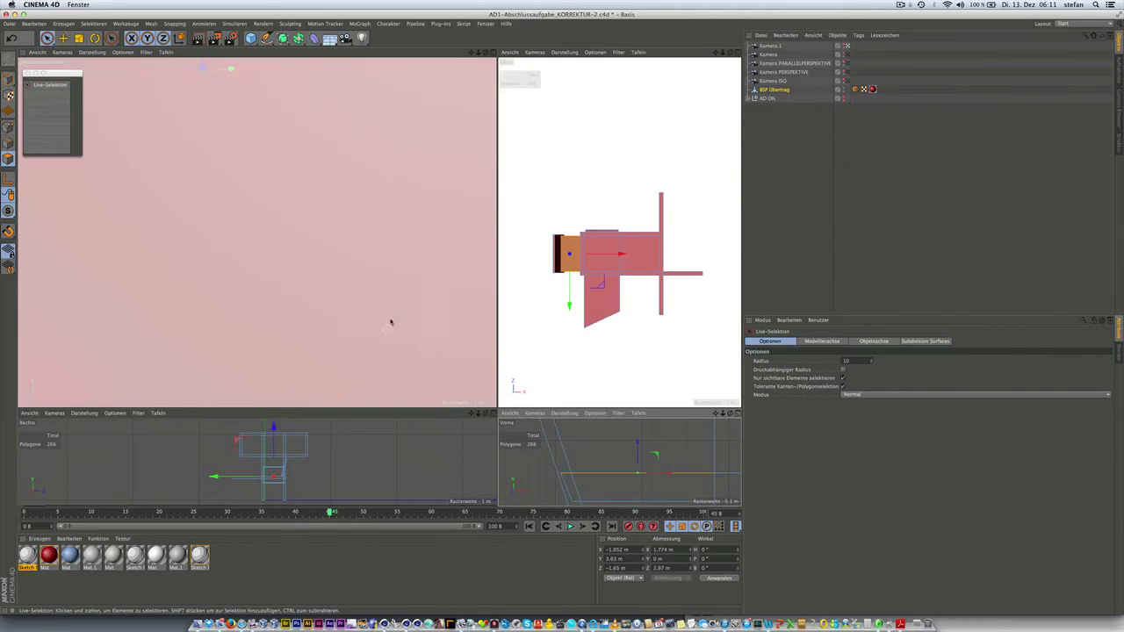
Show AD ON again, reframe the whole chair and select the seat's top strip.
{"action": "left_click", "coordinate": [843, 99]}
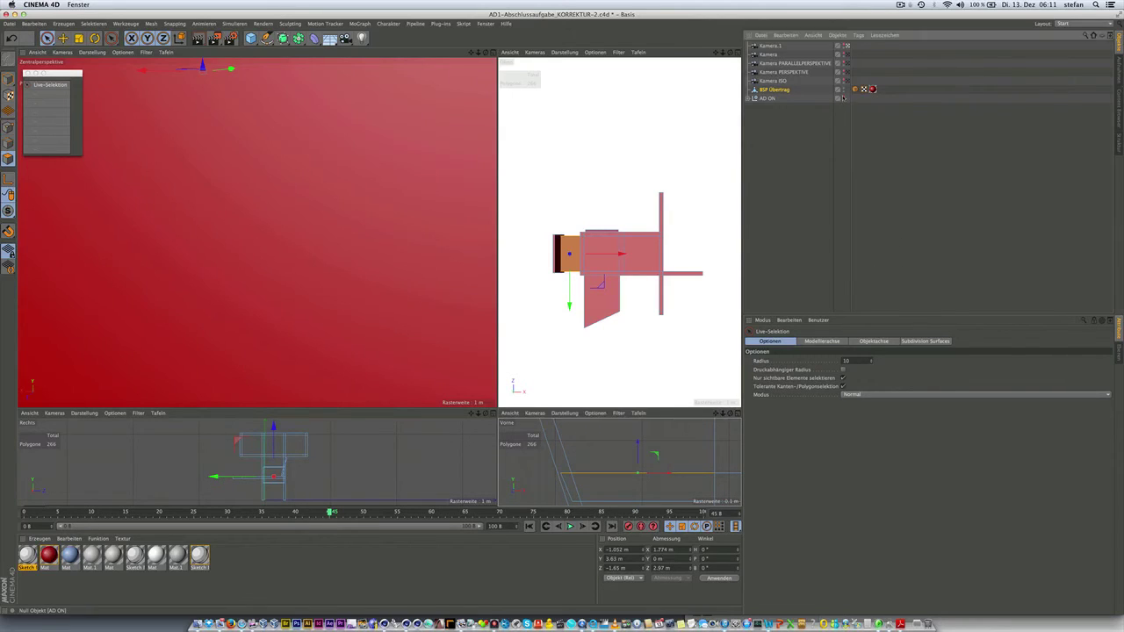
{"action": "left_click_drag", "start_coordinate": [434, 263], "coordinate": [292, 293], "text": "alt"}
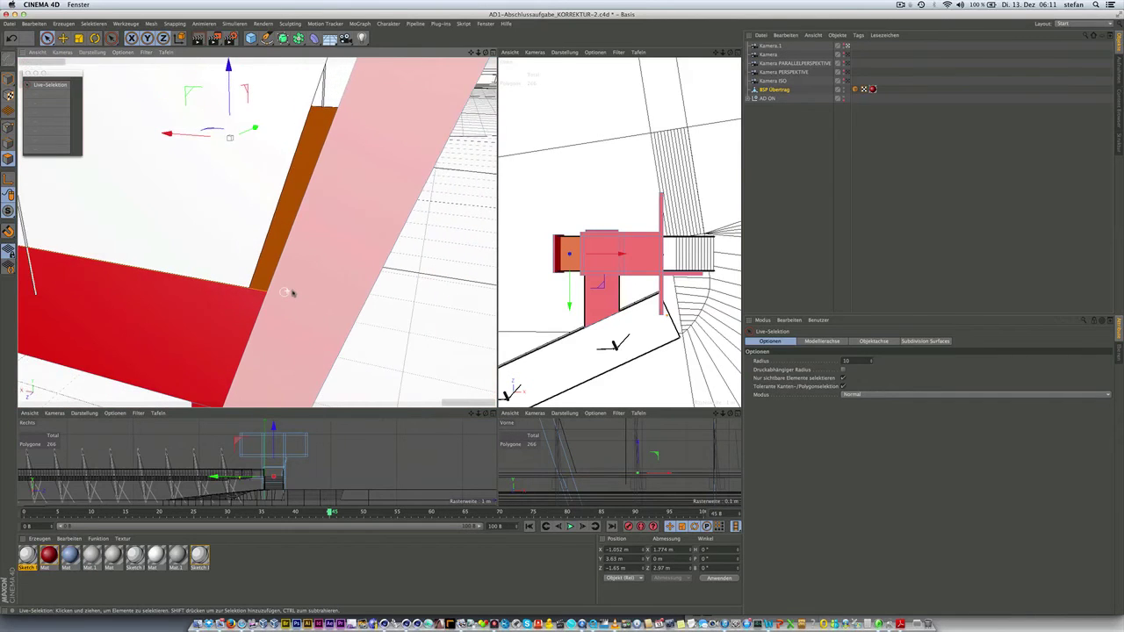
{"action": "scroll", "coordinate": [292, 293], "scroll_direction": "up", "scroll_amount": 2}
{"action": "scroll", "coordinate": [292, 292], "scroll_direction": "down", "scroll_amount": 2}
{"action": "scroll", "coordinate": [290, 286], "scroll_direction": "down", "scroll_amount": 1}
{"action": "scroll", "coordinate": [288, 282], "scroll_direction": "down", "scroll_amount": 2}
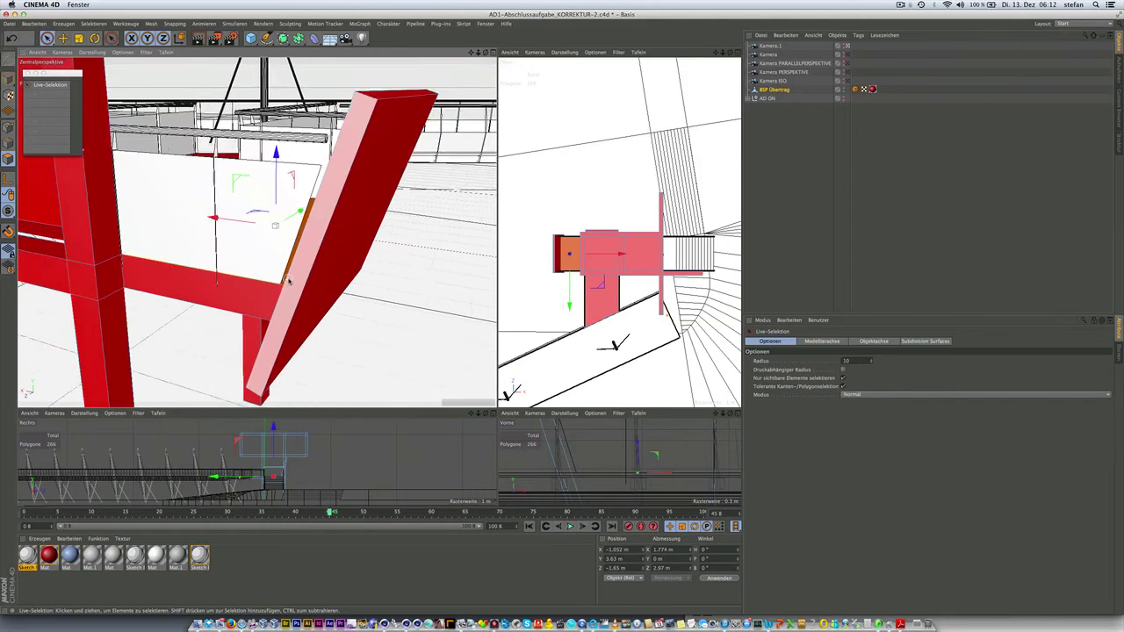
{"action": "mouse_move", "coordinate": [289, 282]}
{"action": "left_mouse_down", "text": "alt"}
{"action": "mouse_move", "coordinate": [305, 307]}
{"action": "mouse_move", "coordinate": [322, 299]}
{"action": "left_mouse_up", "text": "alt"}
{"action": "scroll", "coordinate": [306, 306], "scroll_direction": "up", "scroll_amount": 2}
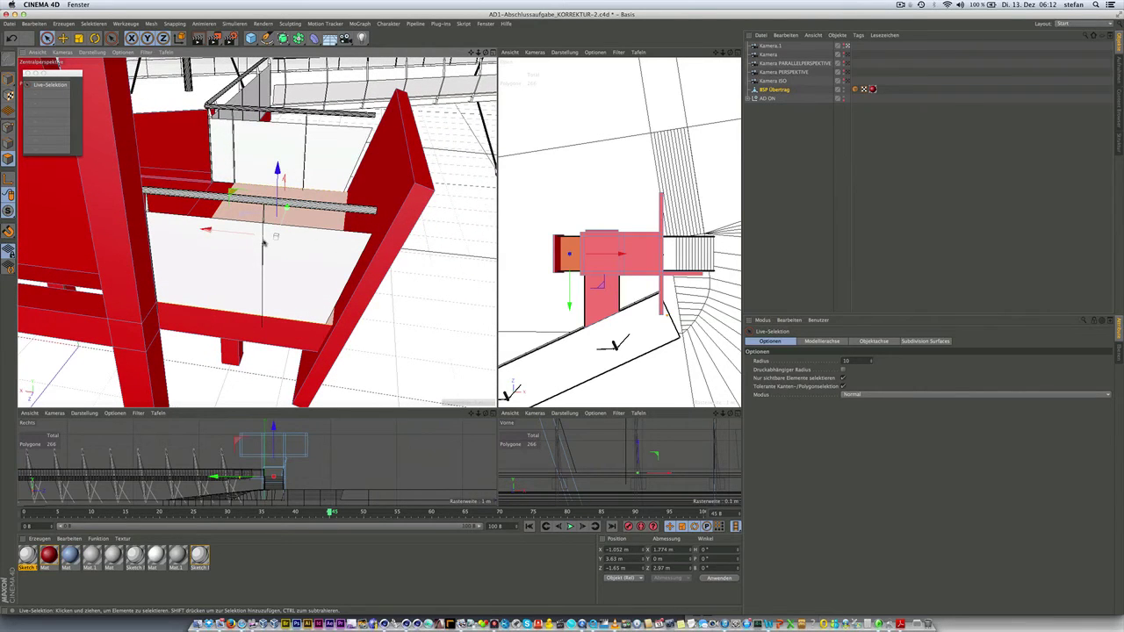
{"action": "left_click", "coordinate": [234, 241]}
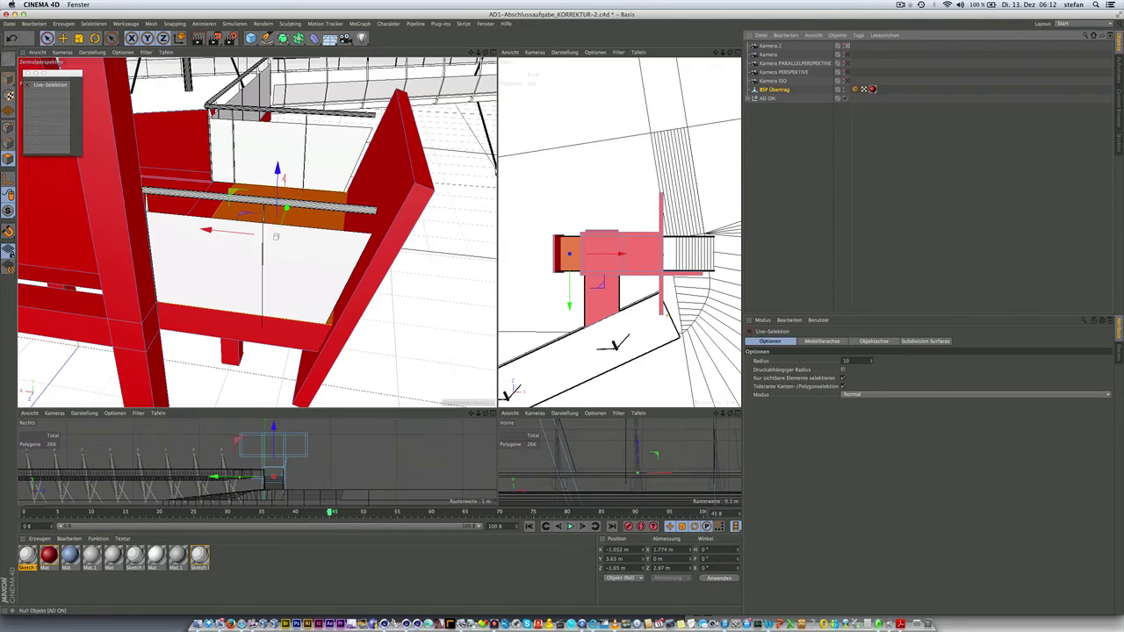
Hide the AD ON stairs and railing again and pan the front view.
{"action": "left_click", "coordinate": [843, 97]}
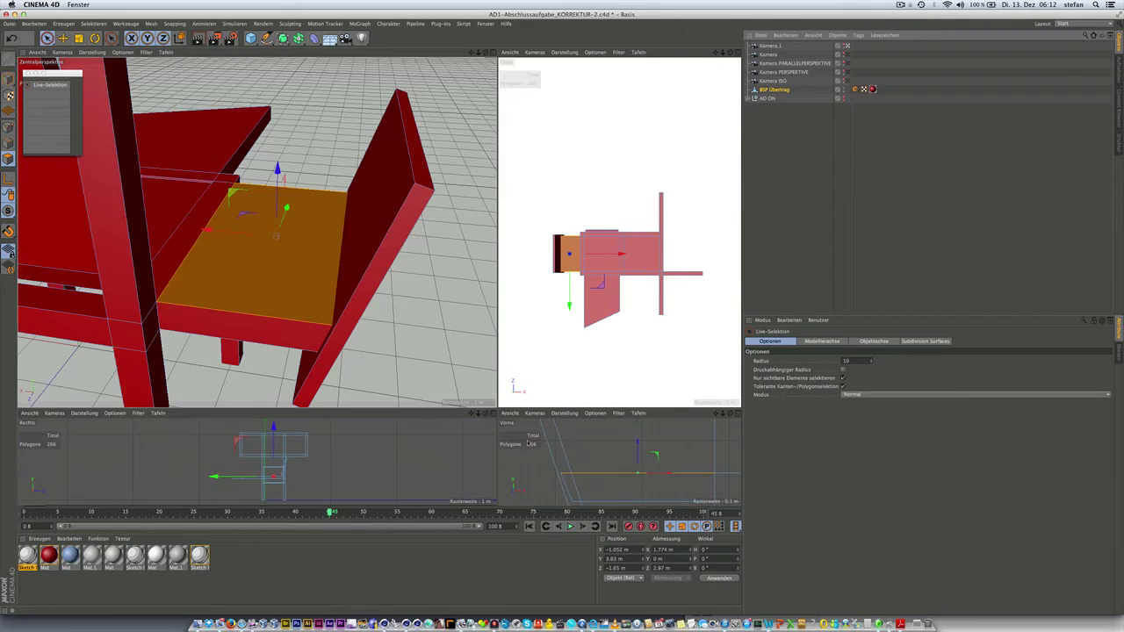
{"action": "scroll", "coordinate": [527, 443], "scroll_direction": "down", "scroll_amount": 2}
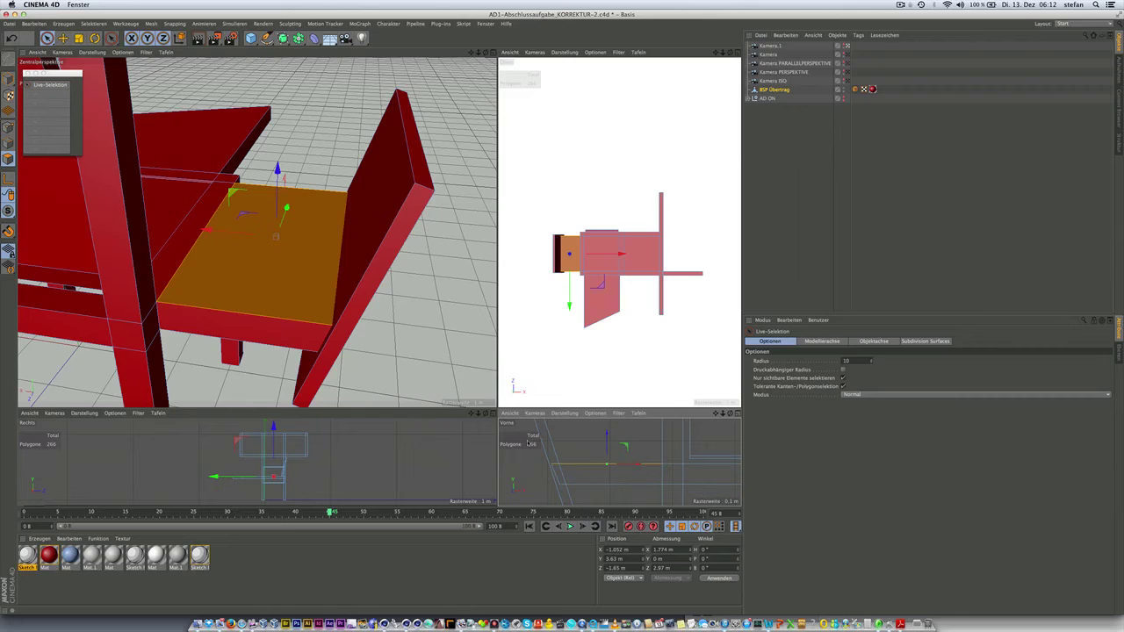
{"action": "middle_click_drag", "start_coordinate": [529, 444], "coordinate": [551, 467], "text": "alt"}
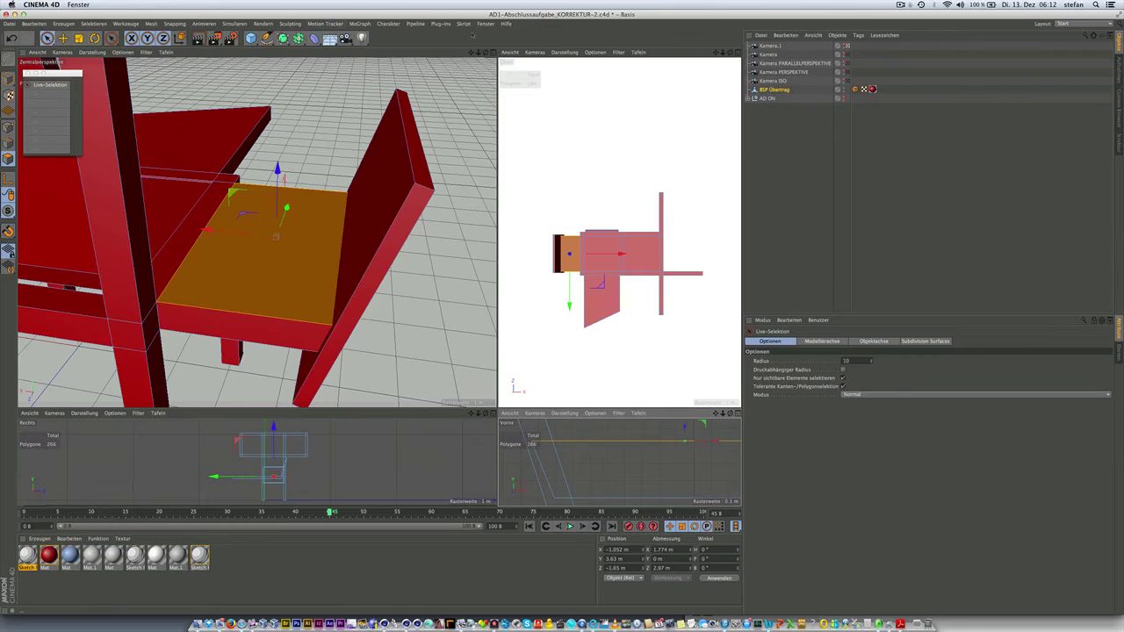
Switch to the Ohne Titel 2 scene, trial an Extrude offset of 1, then undo it.
{"action": "left_click", "coordinate": [487, 25]}
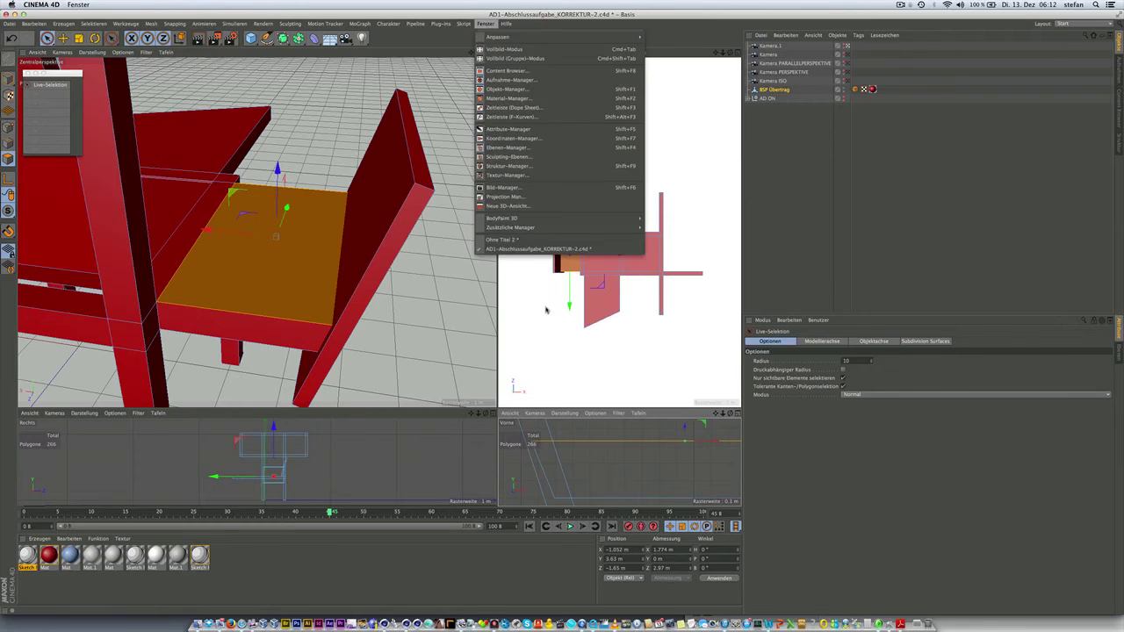
{"action": "left_click", "coordinate": [525, 242]}
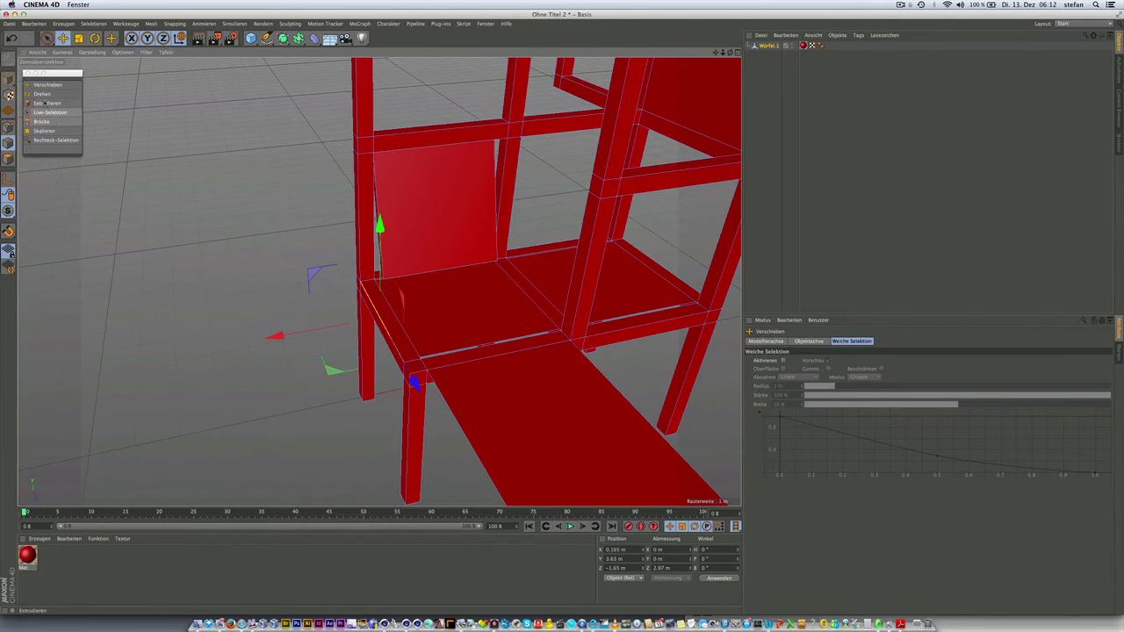
{"action": "left_click", "coordinate": [46, 103]}
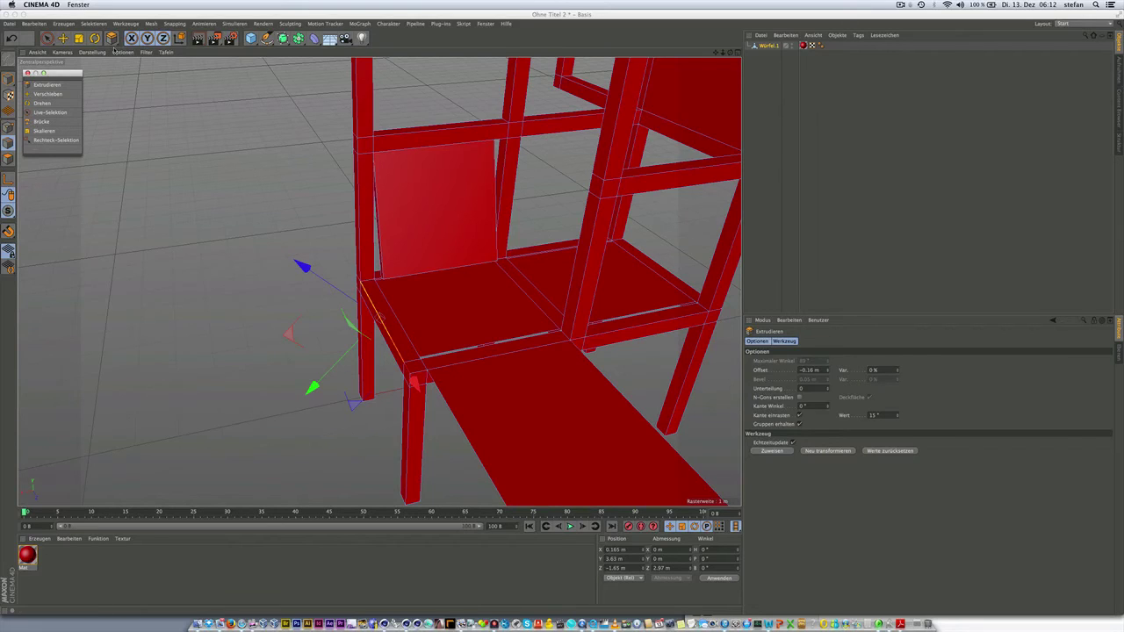
{"action": "left_click", "coordinate": [180, 38]}
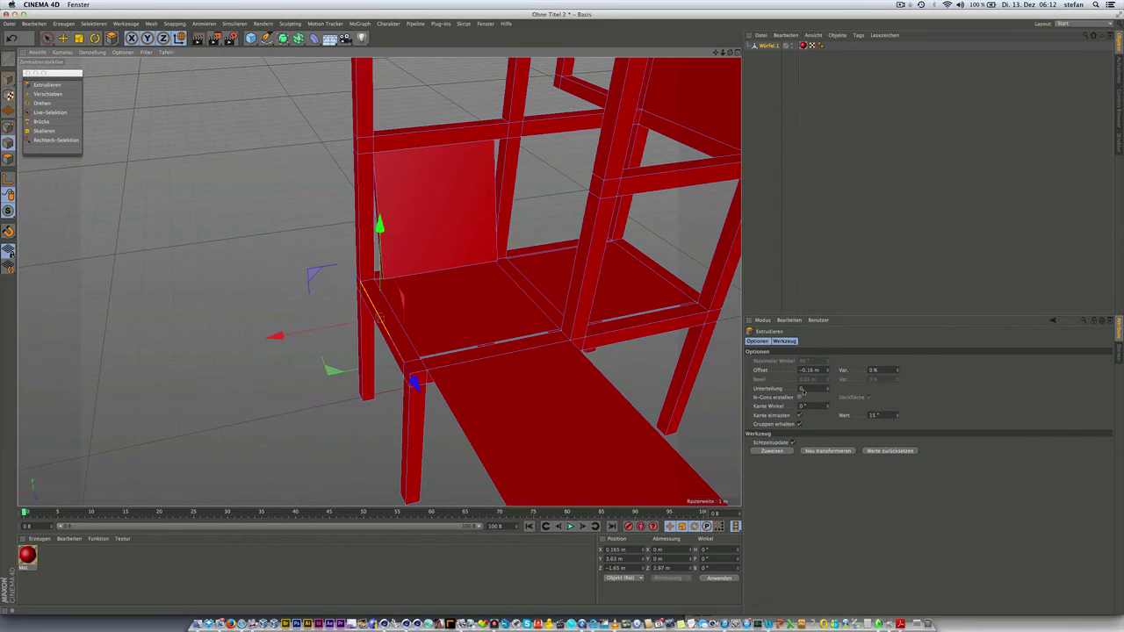
{"action": "left_click", "coordinate": [806, 371]}
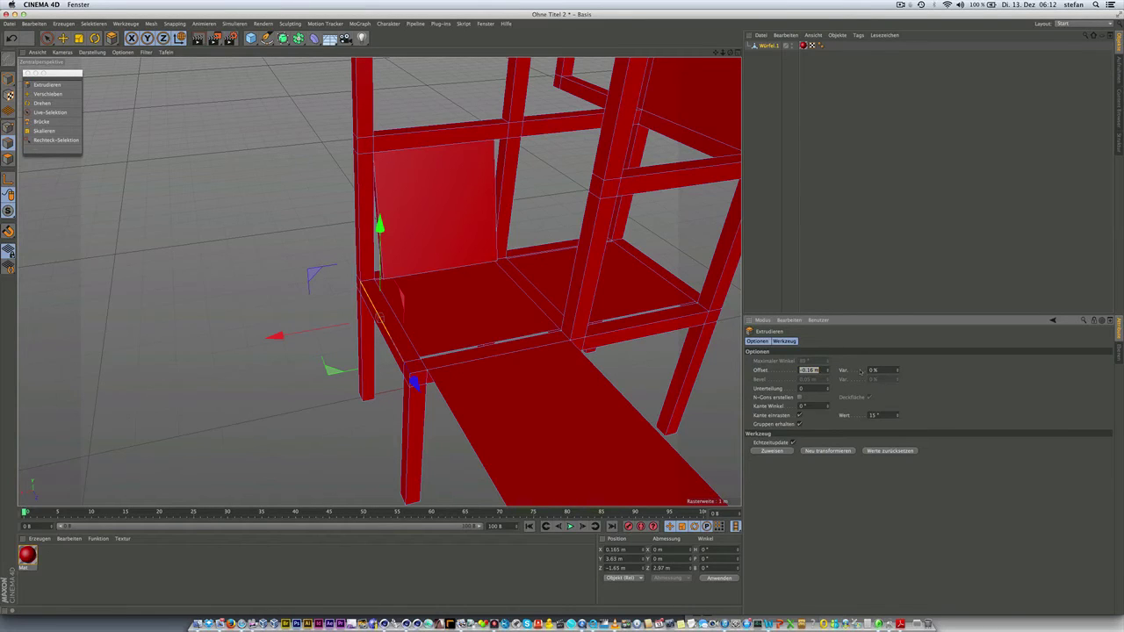
{"action": "type", "text": "1.77"}
{"action": "key", "text": "Return"}
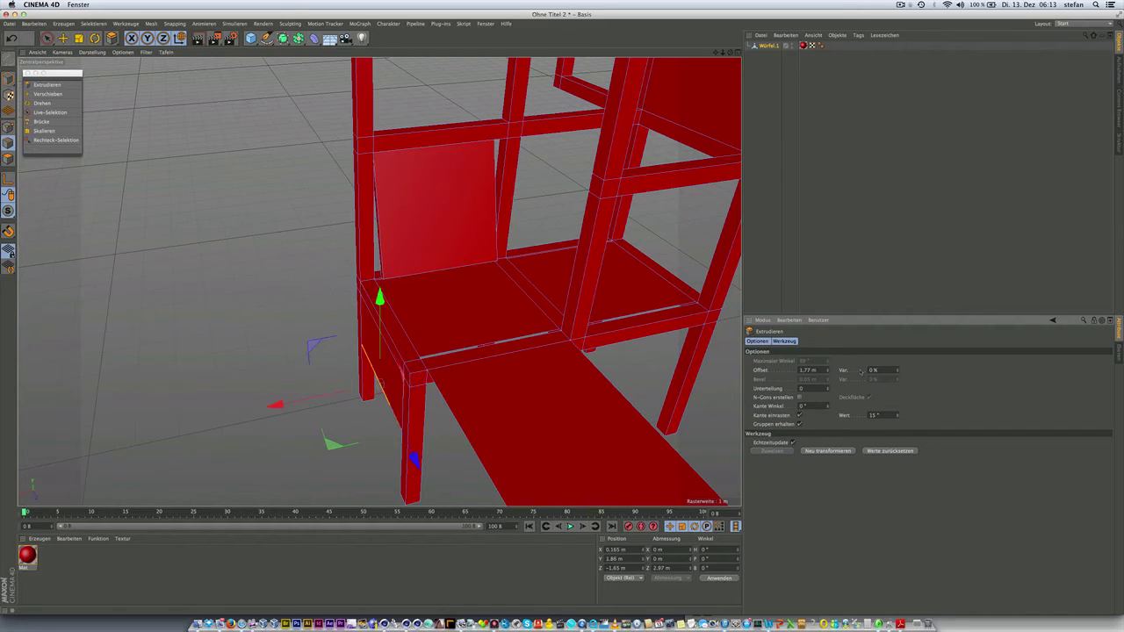
{"action": "key", "text": "ctrl+z"}
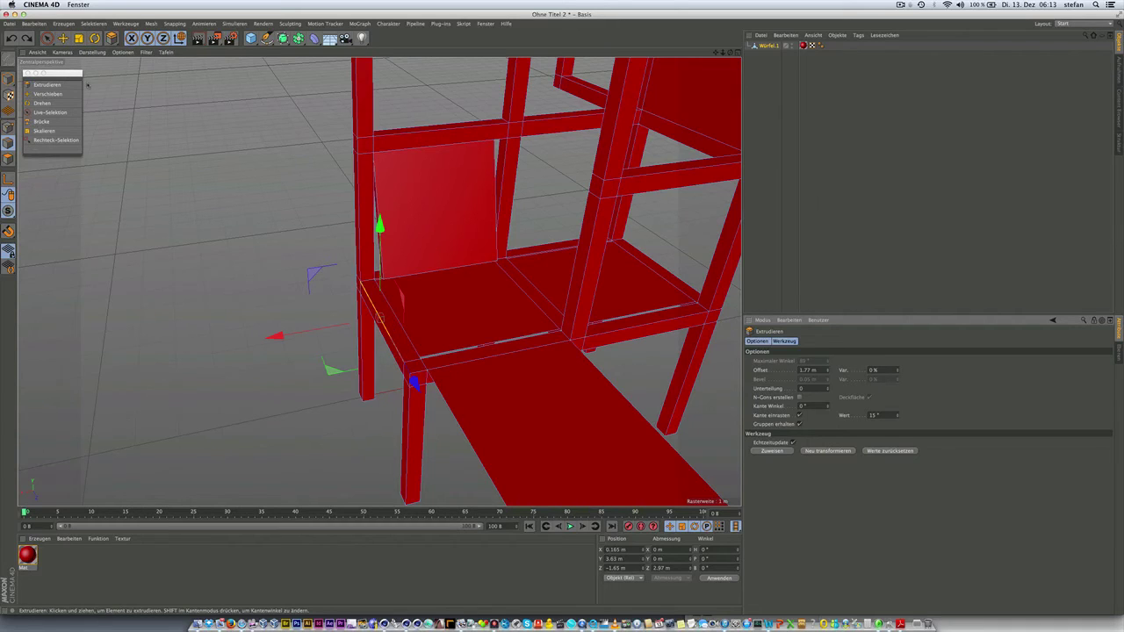
{"action": "left_click", "coordinate": [63, 38]}
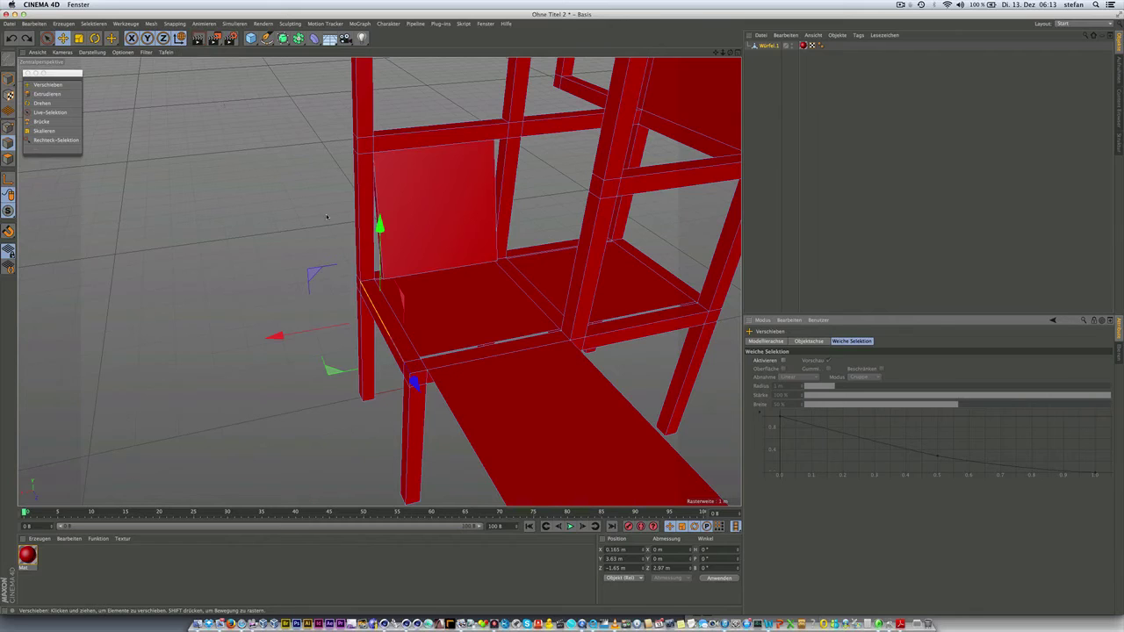
Pull the seat face outward along X, inspect the extended seat, and return to Live Selection.
{"action": "left_click_drag", "start_coordinate": [304, 333], "coordinate": [211, 334]}
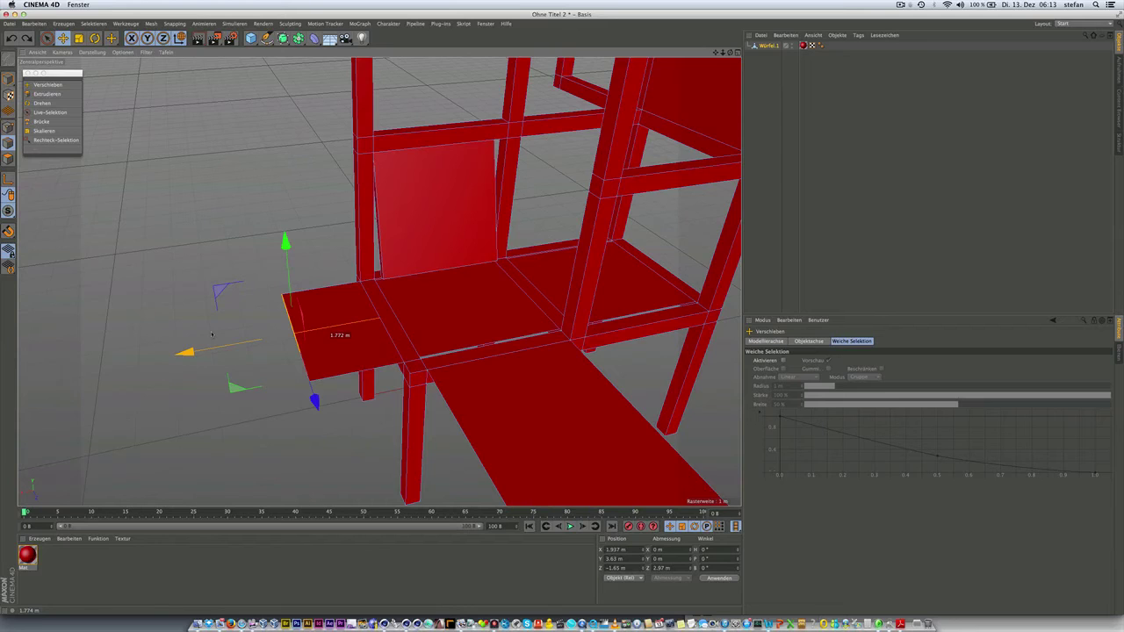
{"action": "left_click_drag", "start_coordinate": [212, 335], "coordinate": [212, 335]}
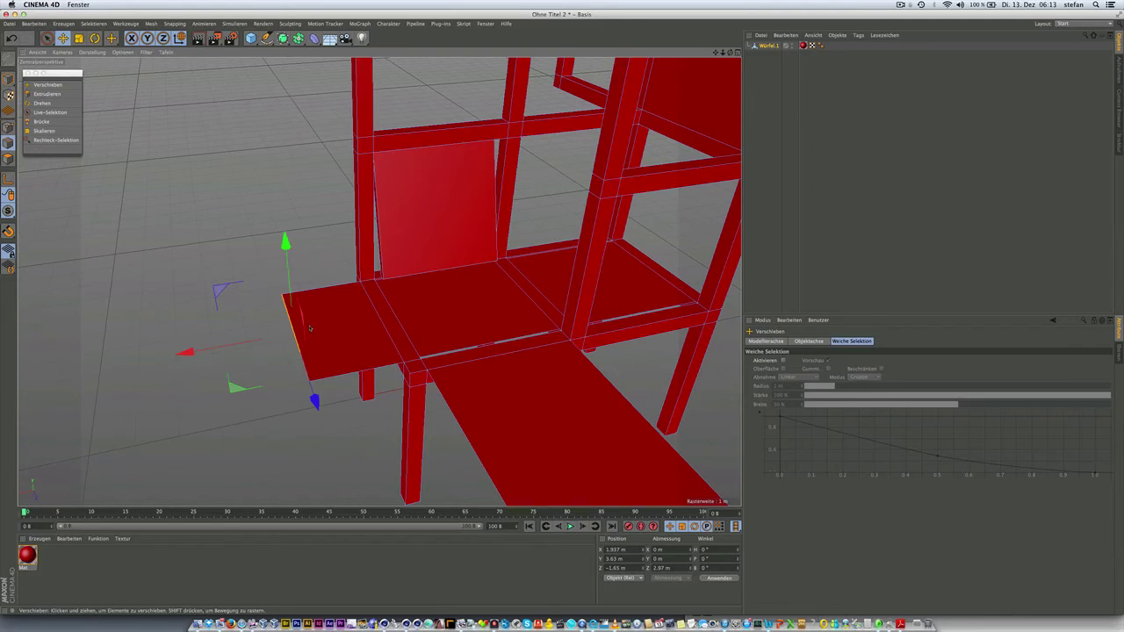
{"action": "scroll", "coordinate": [310, 328], "scroll_direction": "down", "scroll_amount": 3}
{"action": "scroll", "coordinate": [310, 325], "scroll_direction": "up", "scroll_amount": 3}
{"action": "scroll", "coordinate": [316, 334], "scroll_direction": "up", "scroll_amount": 2}
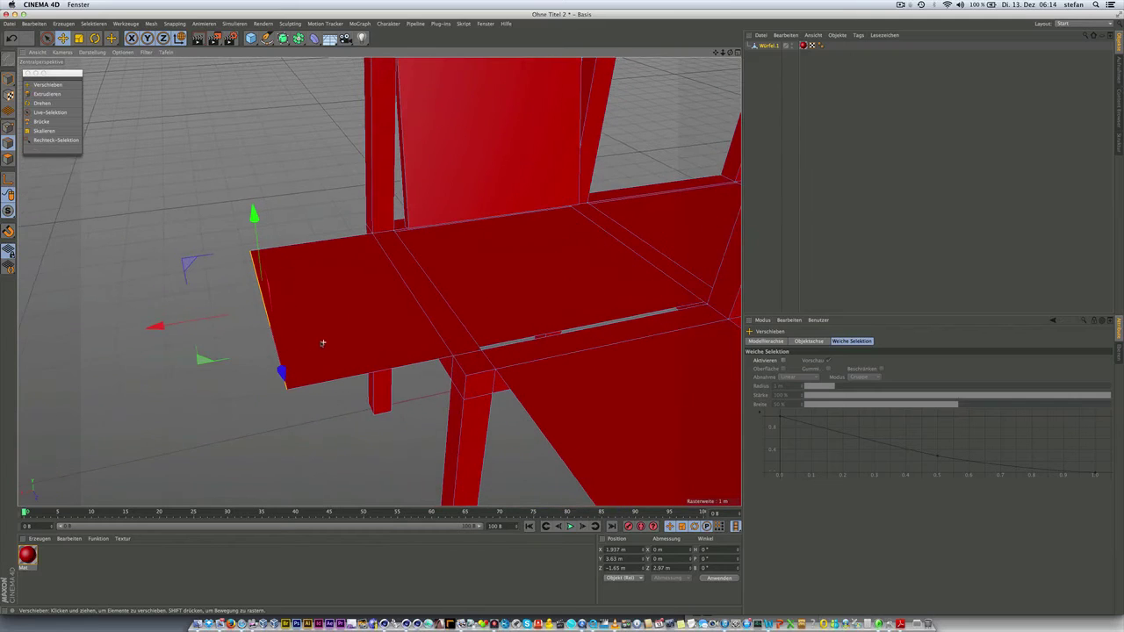
{"action": "left_click_drag", "start_coordinate": [312, 319], "coordinate": [337, 309], "text": "alt"}
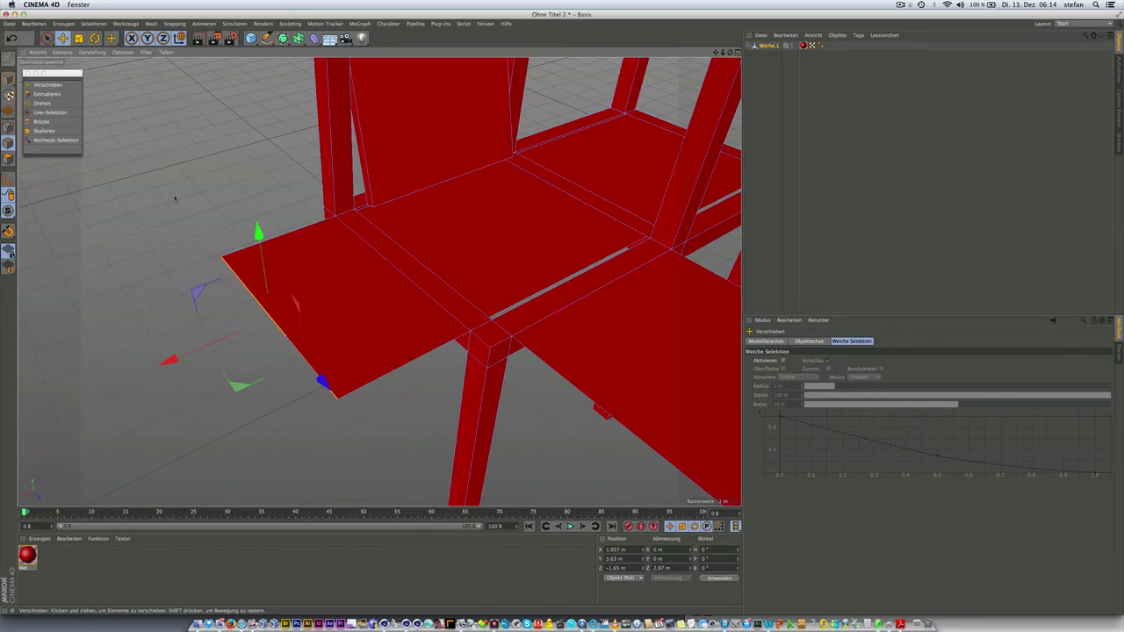
{"action": "scroll", "coordinate": [301, 270], "scroll_direction": "down", "scroll_amount": 4}
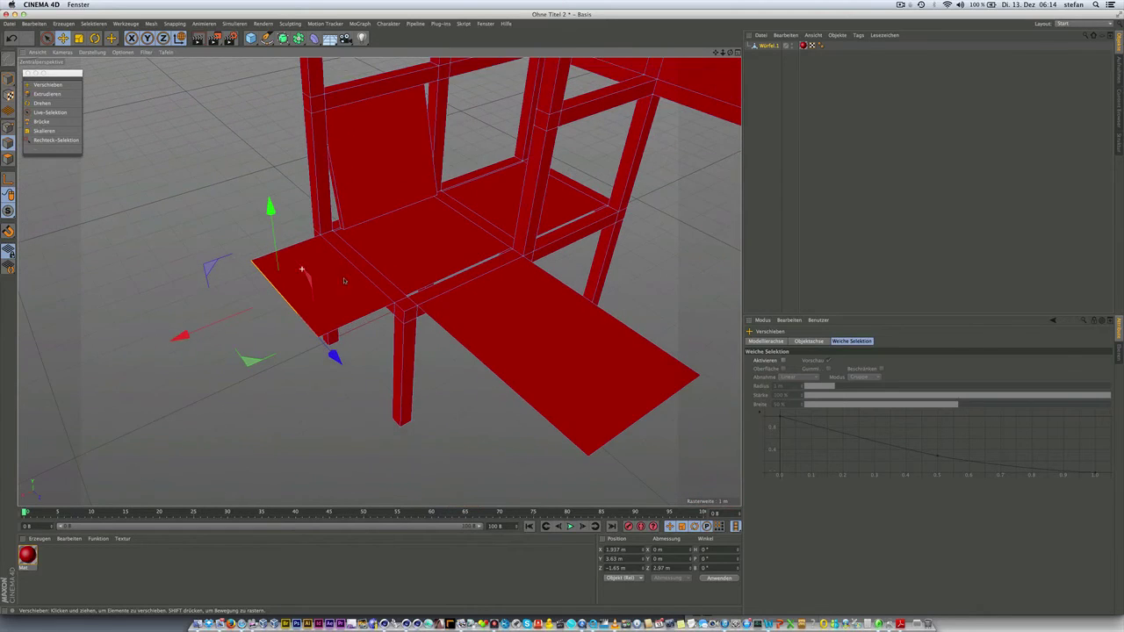
{"action": "scroll", "coordinate": [318, 286], "scroll_direction": "up", "scroll_amount": 4}
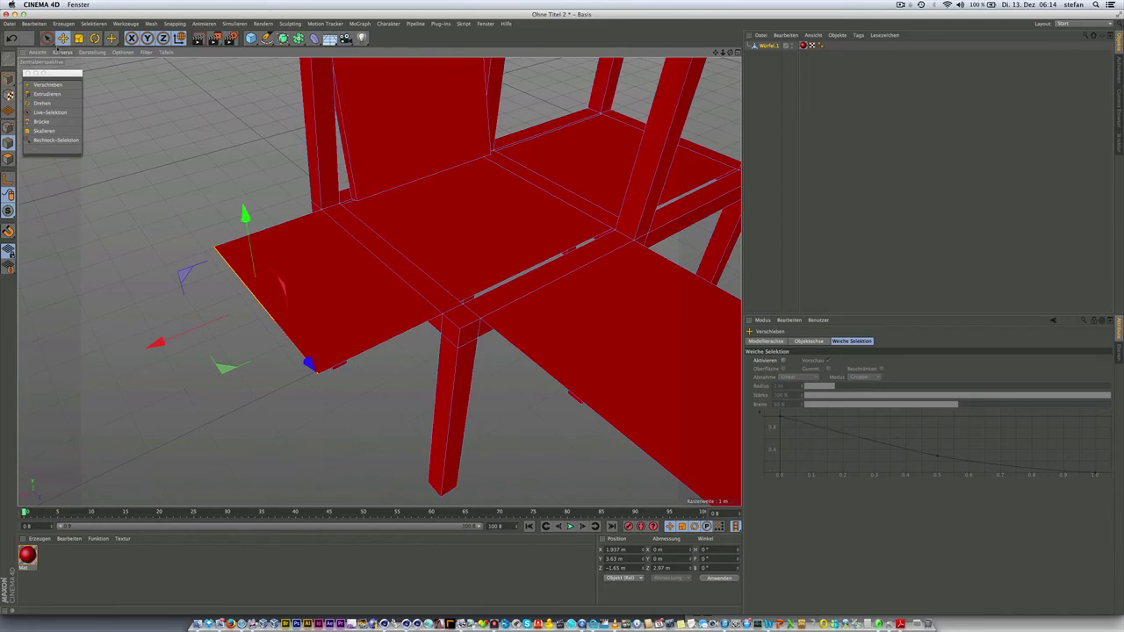
{"action": "key", "text": "space"}
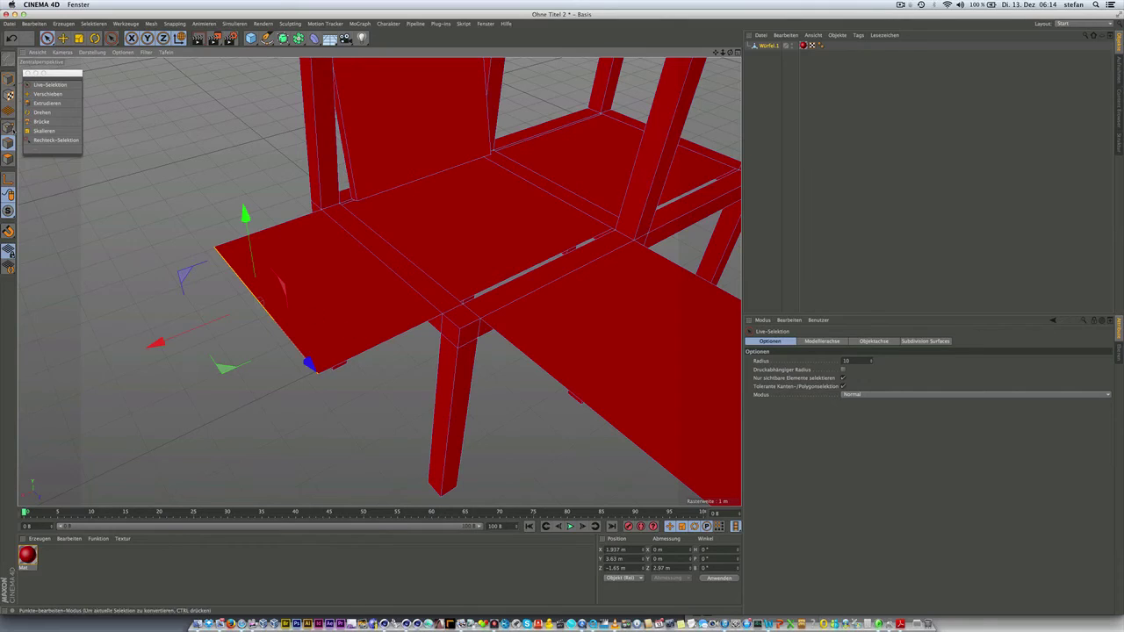
Select both side boards as polygons and detach them with Ablösen, undoing a test lift.
{"action": "left_click", "coordinate": [8, 158]}
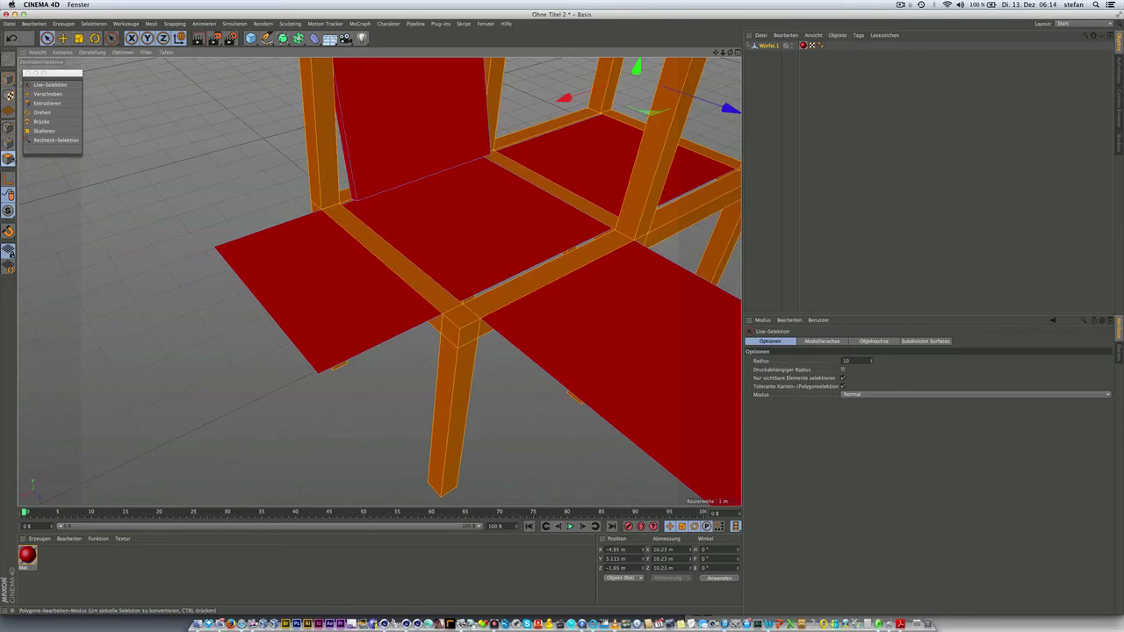
{"action": "left_click", "coordinate": [319, 271]}
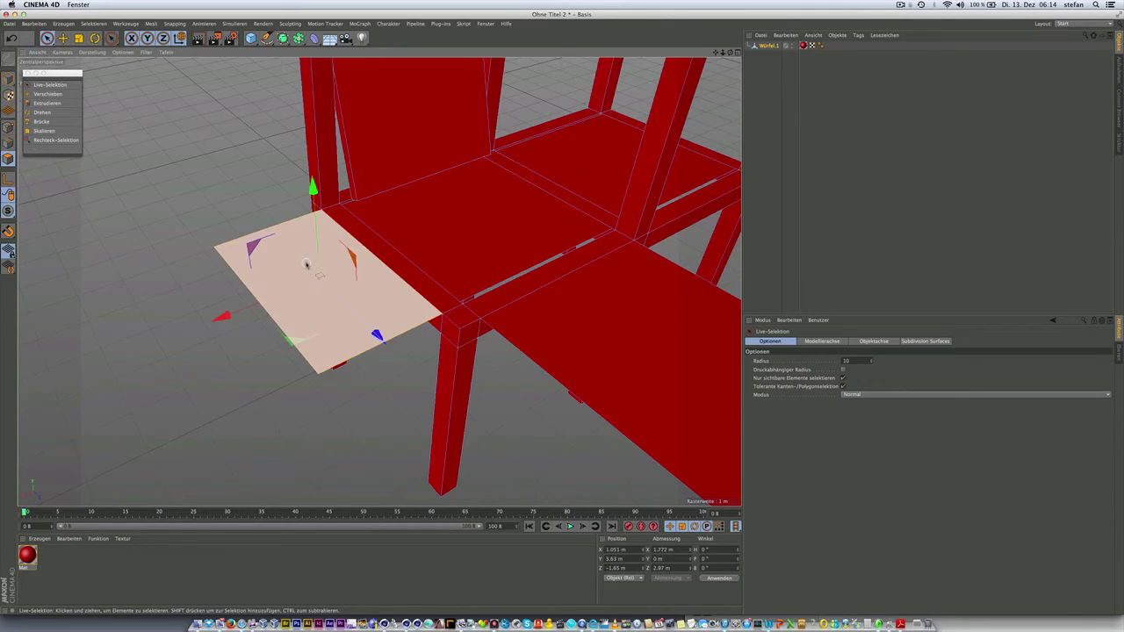
{"action": "left_click", "coordinate": [574, 343], "text": "shift"}
{"action": "left_click", "coordinate": [574, 343], "text": "shift"}
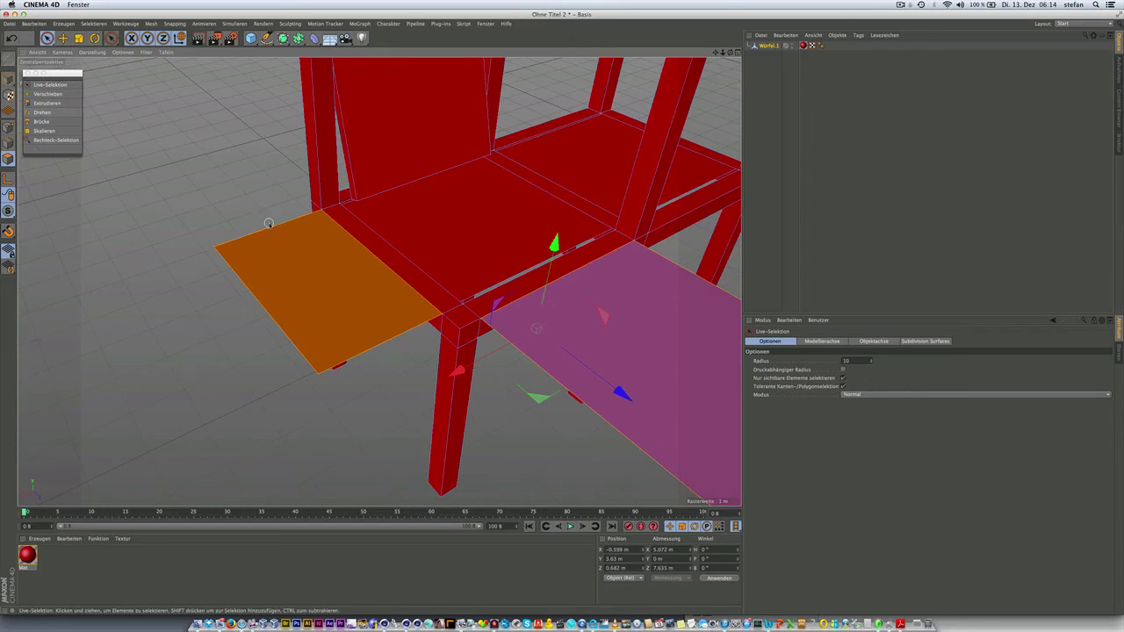
{"action": "right_click", "coordinate": [297, 252]}
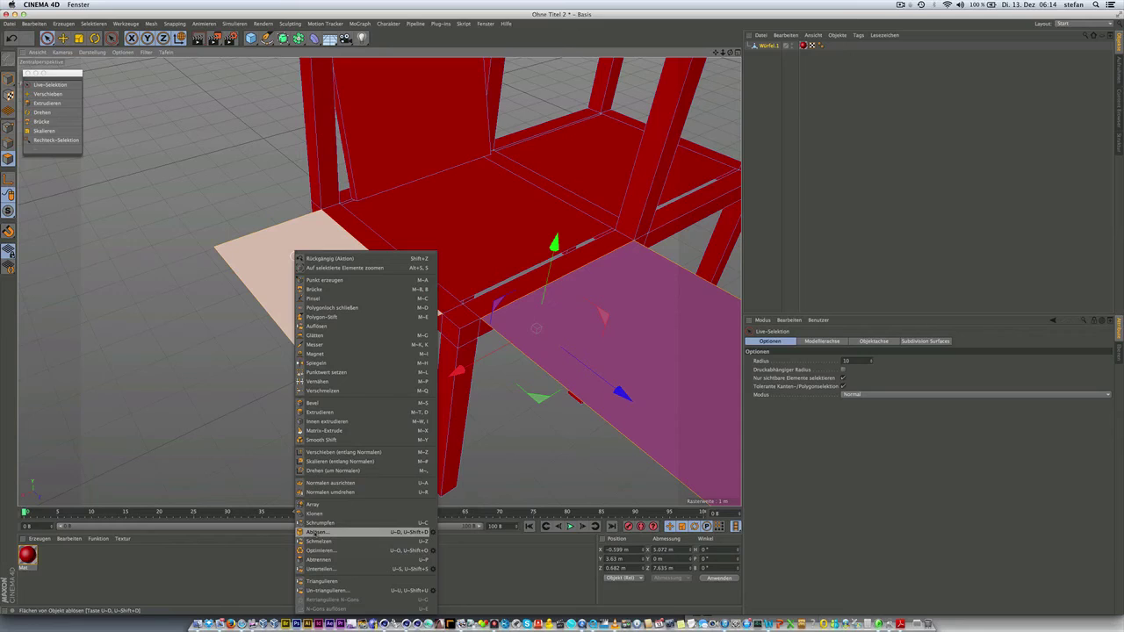
{"action": "left_click", "coordinate": [316, 532]}
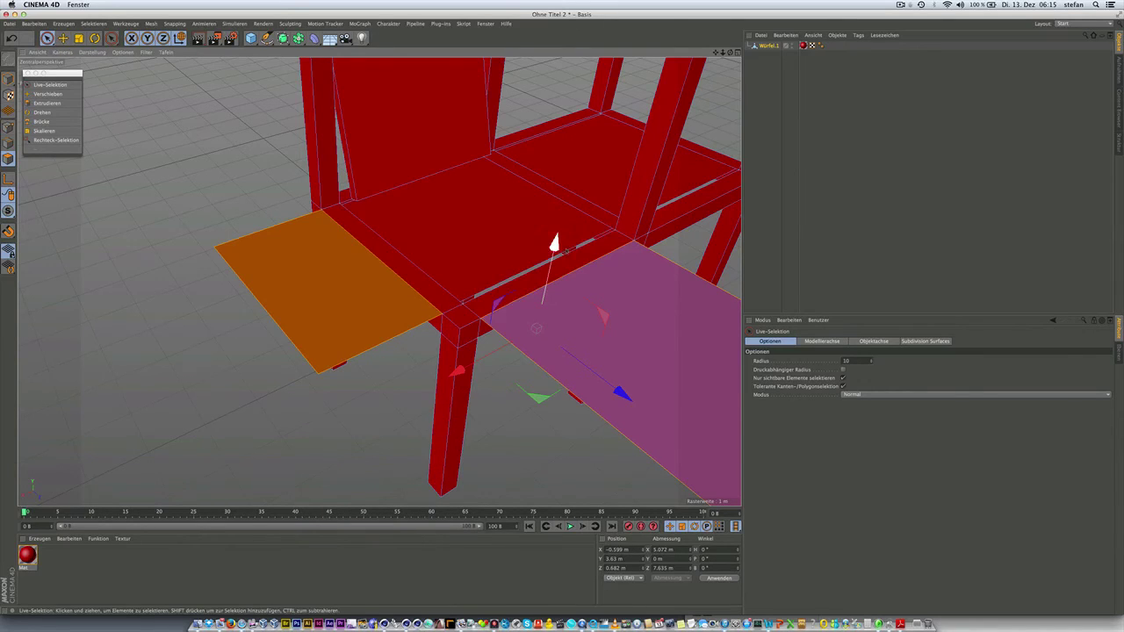
{"action": "left_click_drag", "start_coordinate": [557, 248], "coordinate": [550, 203]}
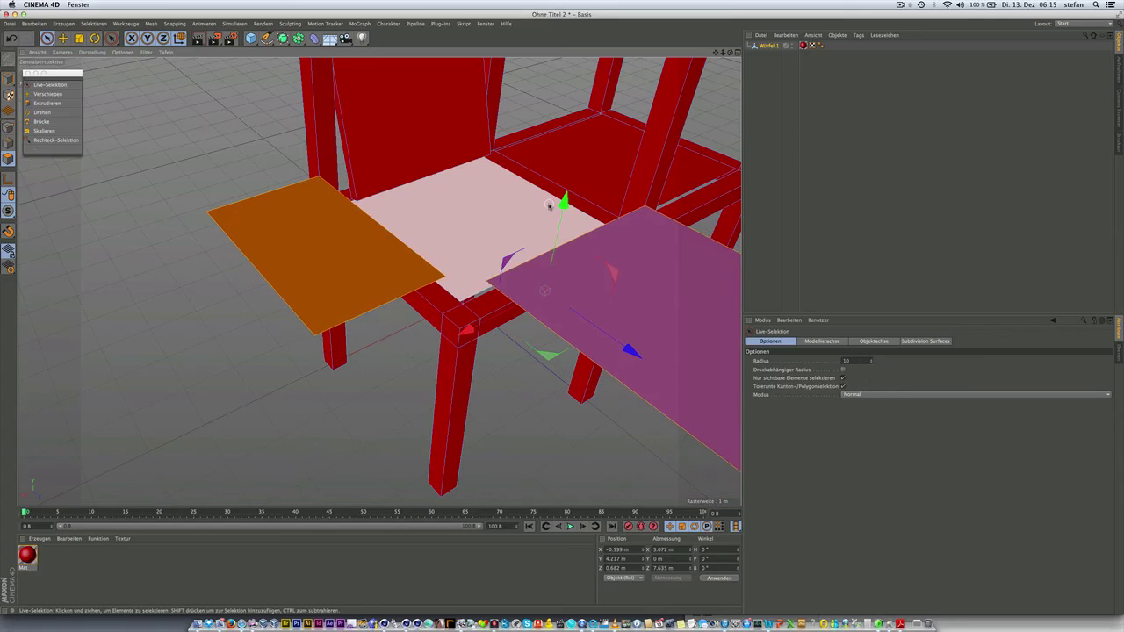
{"action": "key", "text": "ctrl+z"}
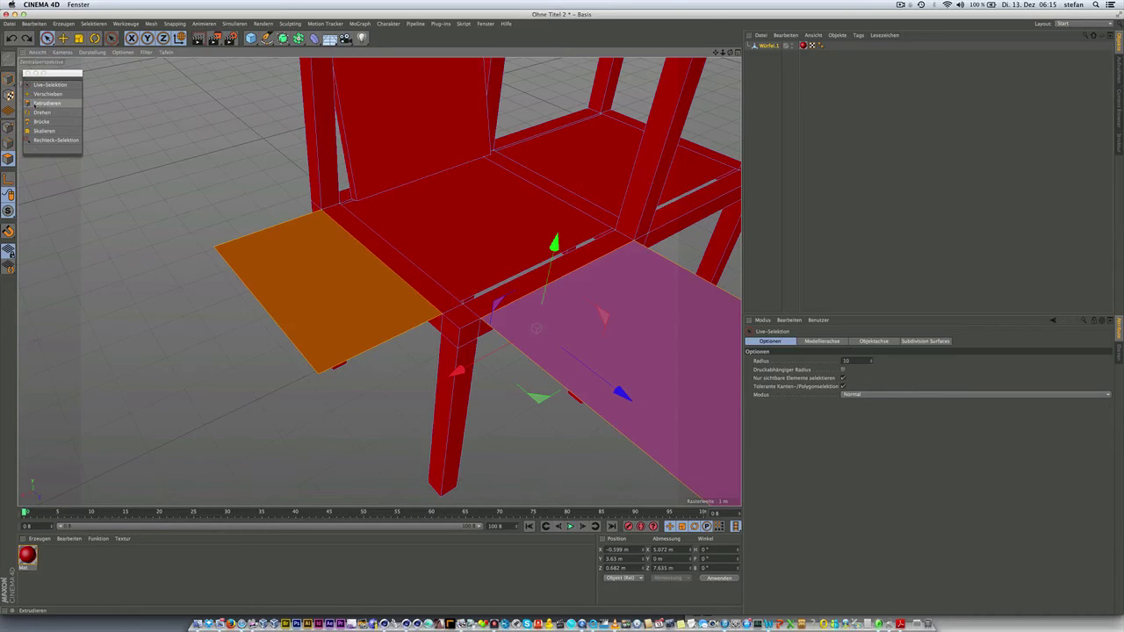
Extrude both detached boards with a 0.33 m offset and orbit to inspect them.
{"action": "left_click_drag", "start_coordinate": [58, 74], "coordinate": [67, 97]}
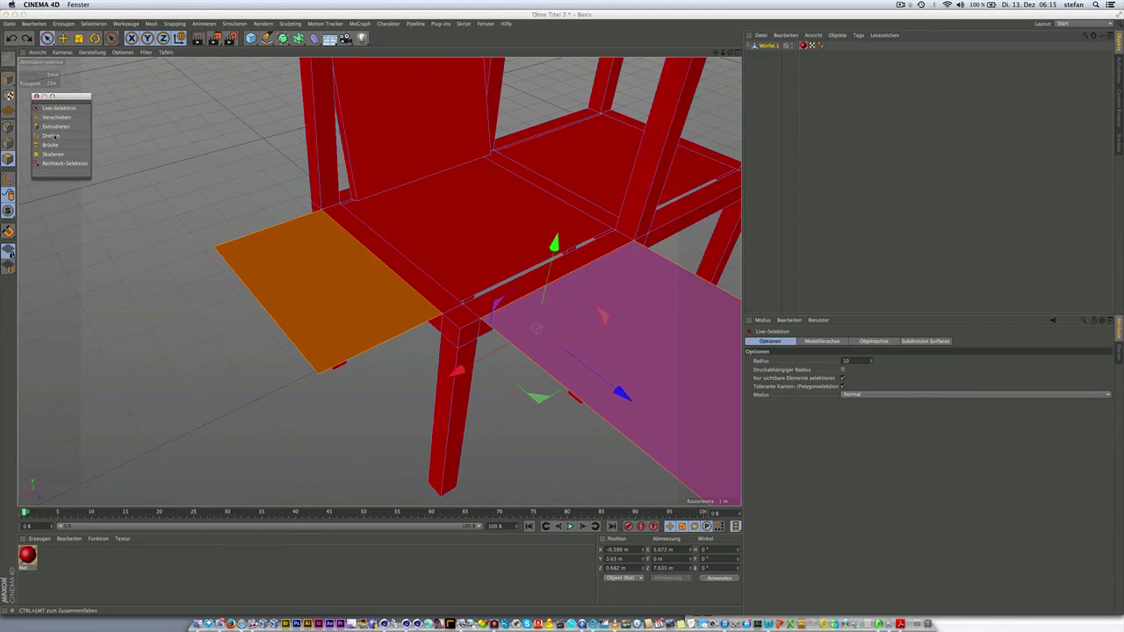
{"action": "left_click", "coordinate": [54, 126]}
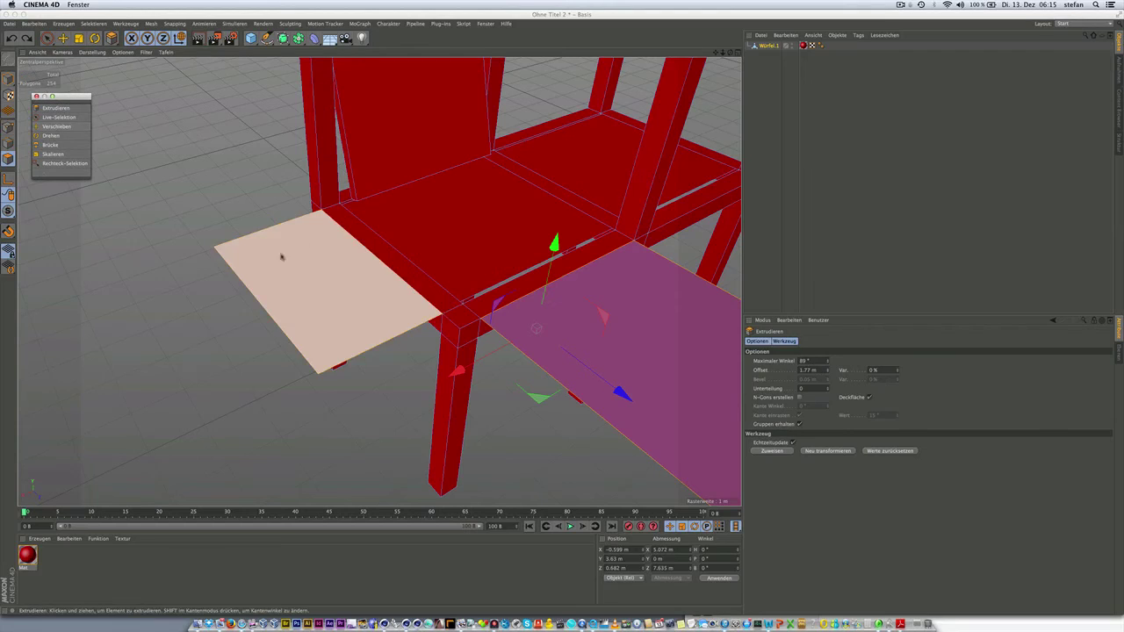
{"action": "left_click", "coordinate": [808, 370]}
{"action": "type", "text": ","}
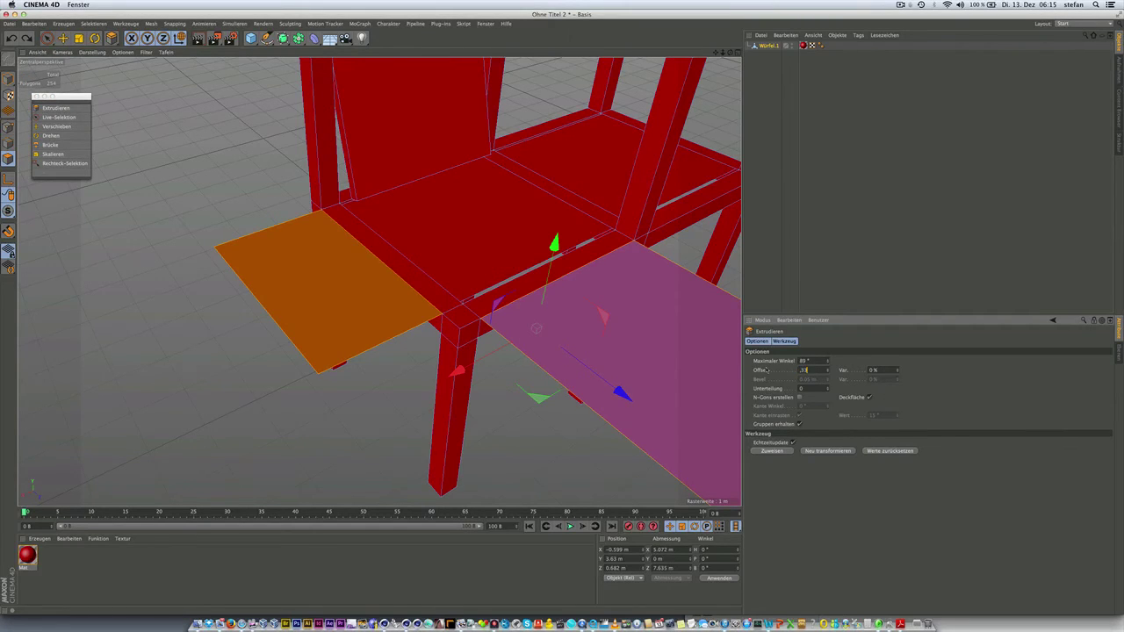
{"action": "type", "text": "3"}
{"action": "key", "text": "Return"}
{"action": "type", "text": "3"}
{"action": "key", "text": "Return"}
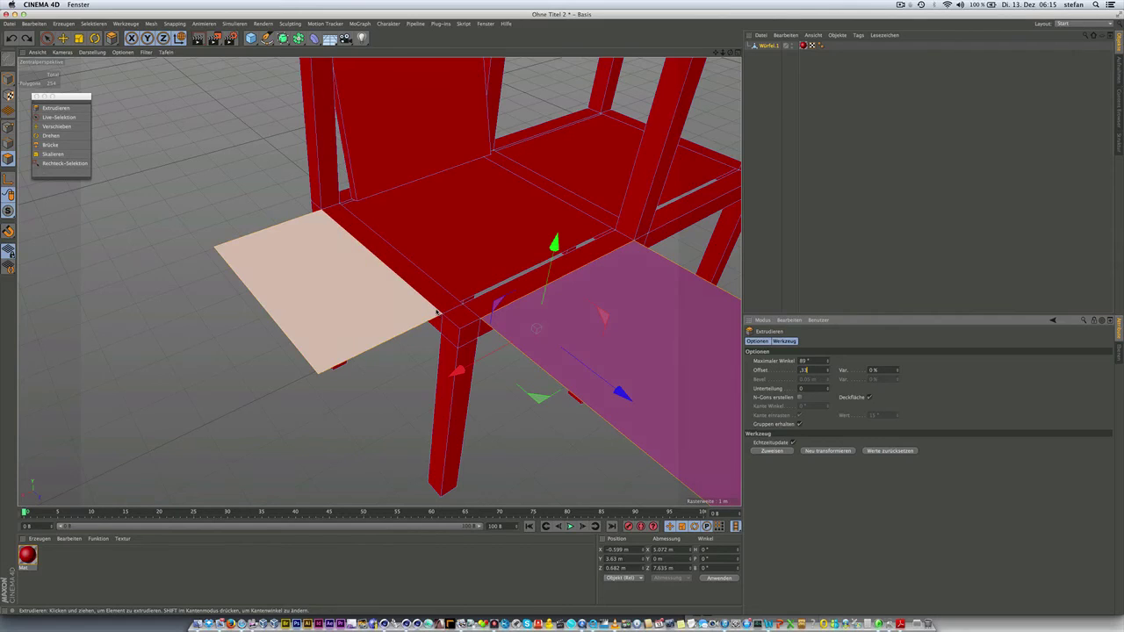
{"action": "left_click", "coordinate": [436, 314]}
{"action": "type", "text": "3"}
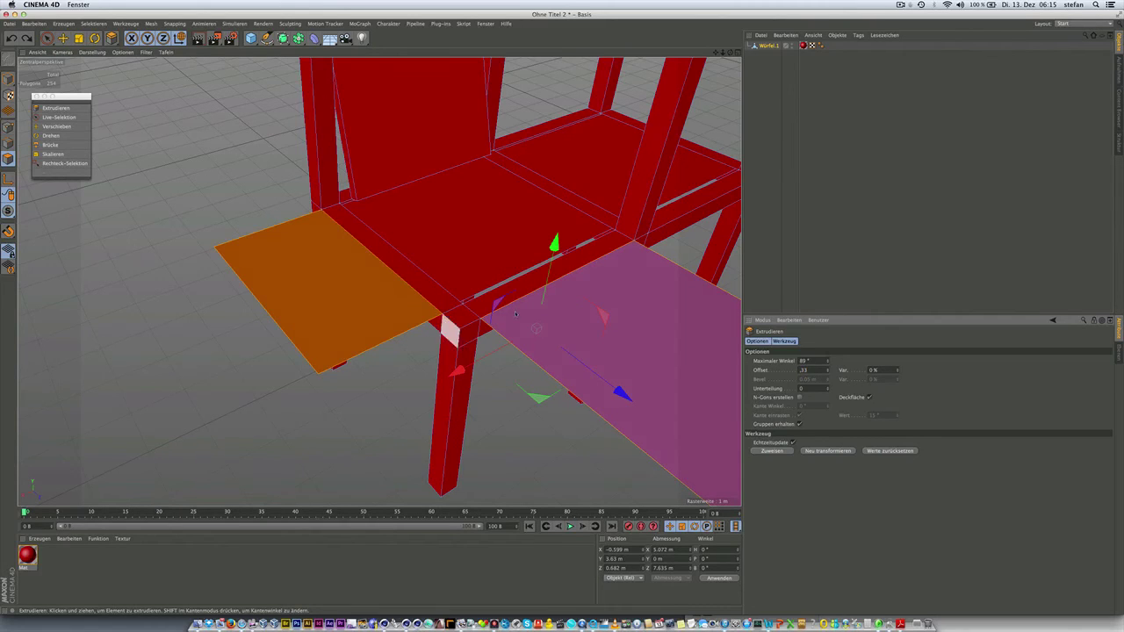
{"action": "key", "text": "Return"}
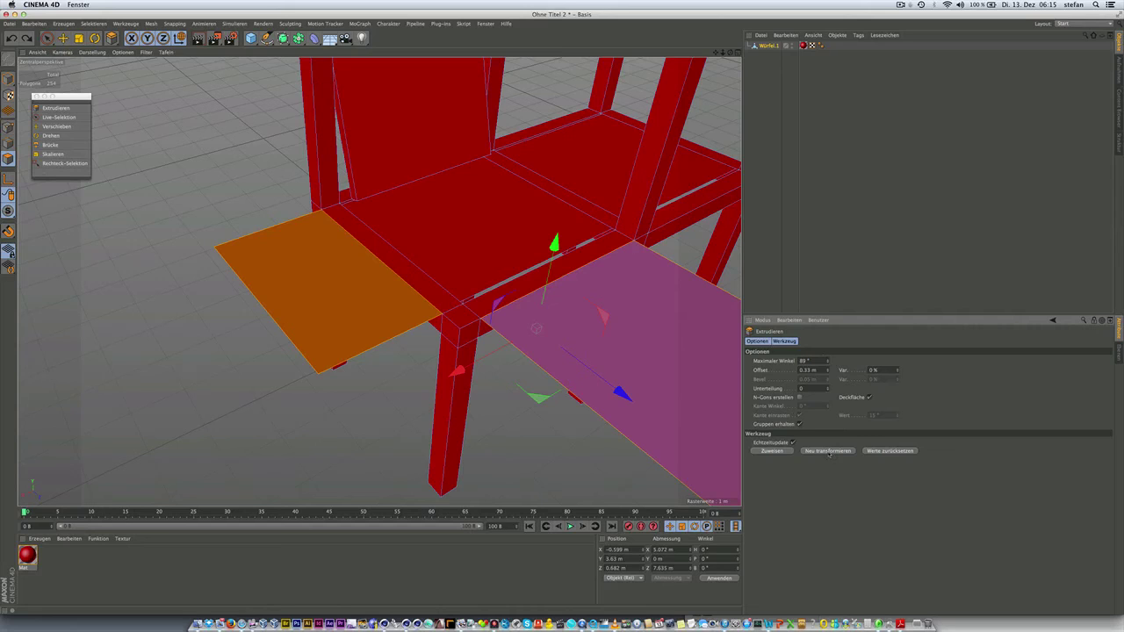
{"action": "left_click", "coordinate": [827, 451]}
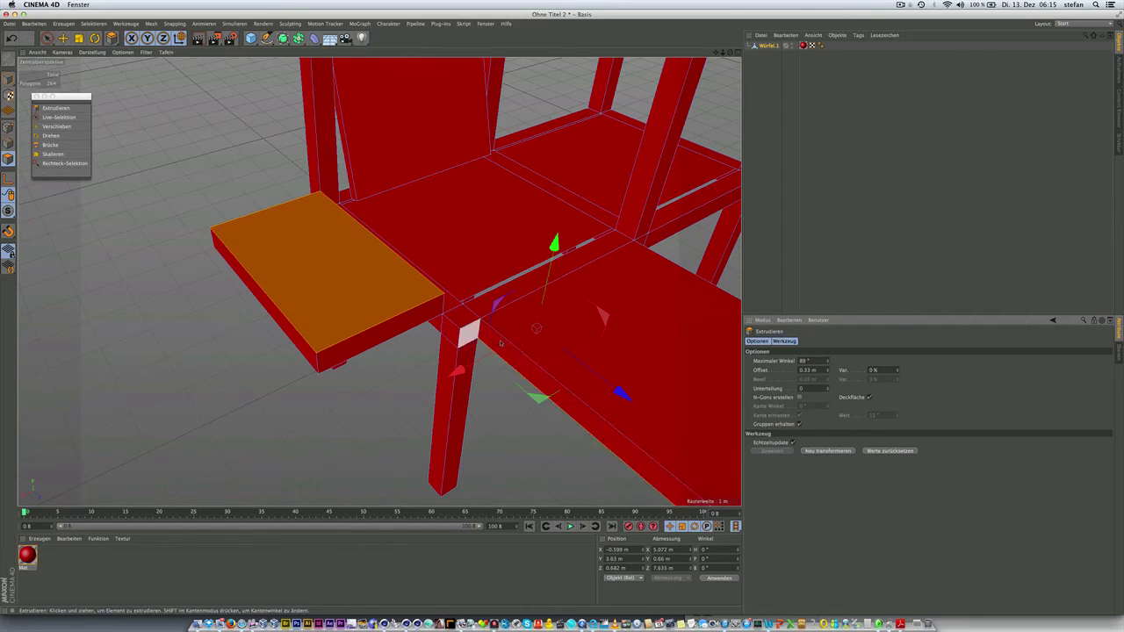
{"action": "mouse_move", "coordinate": [527, 364]}
{"action": "left_mouse_down", "text": "alt"}
{"action": "mouse_move", "coordinate": [516, 341]}
{"action": "mouse_move", "coordinate": [567, 327]}
{"action": "mouse_move", "coordinate": [480, 314]}
{"action": "mouse_move", "coordinate": [517, 335]}
{"action": "mouse_move", "coordinate": [503, 324]}
{"action": "mouse_move", "coordinate": [492, 333]}
{"action": "left_mouse_up", "text": "alt"}
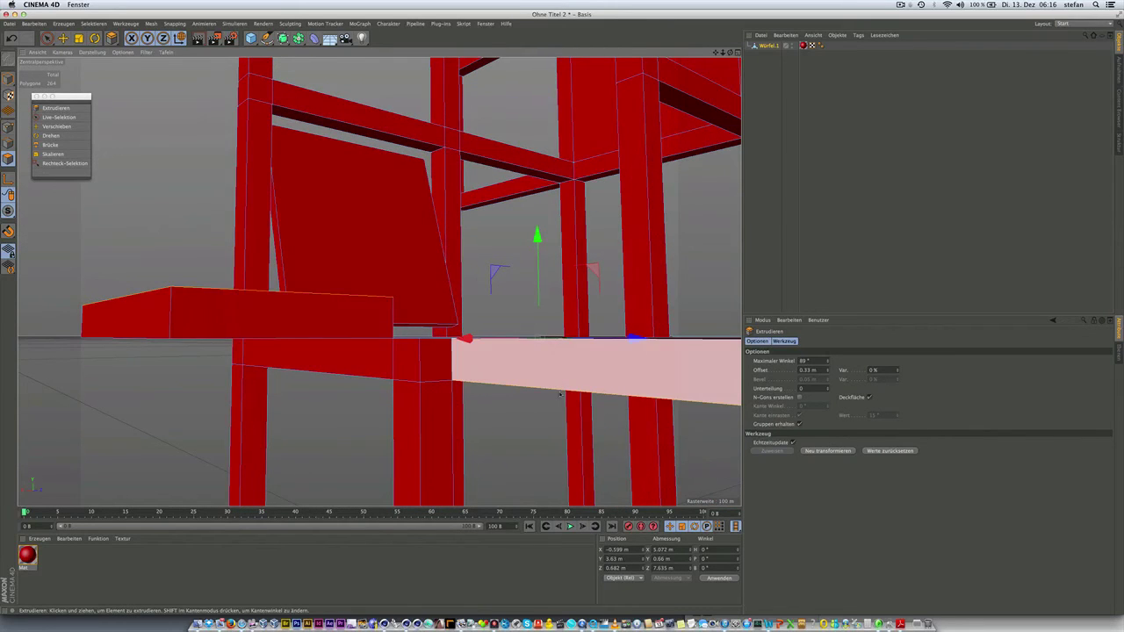
{"action": "left_click_drag", "start_coordinate": [558, 395], "coordinate": [546, 306], "text": "alt"}
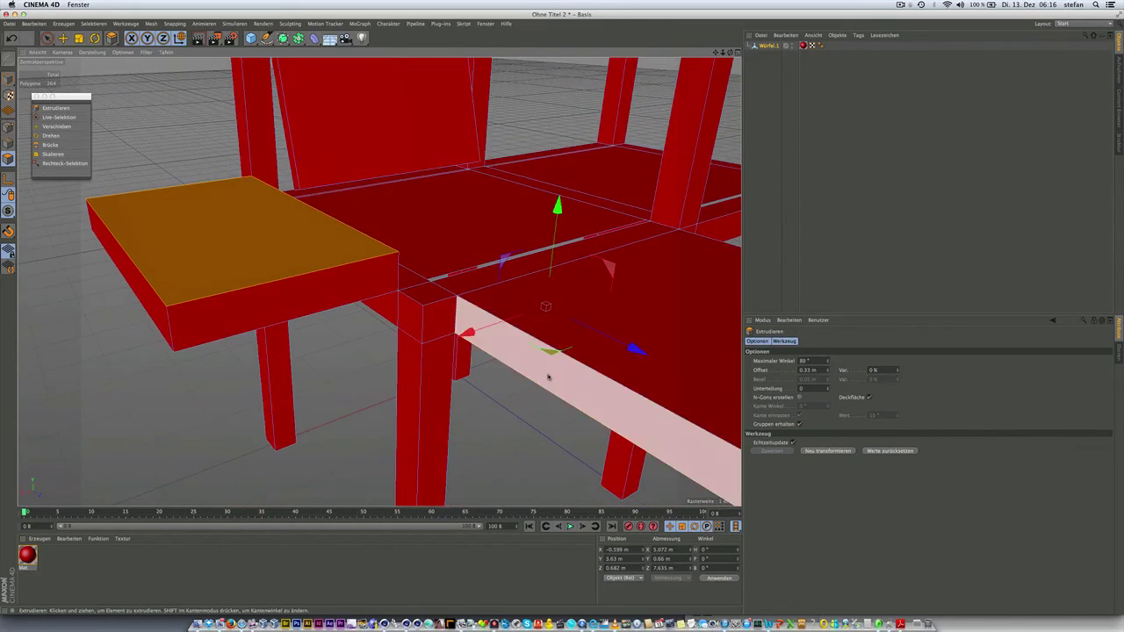
Undo the board extrusion and reselect the left and right flat boards.
{"action": "key", "text": "ctrl+z"}
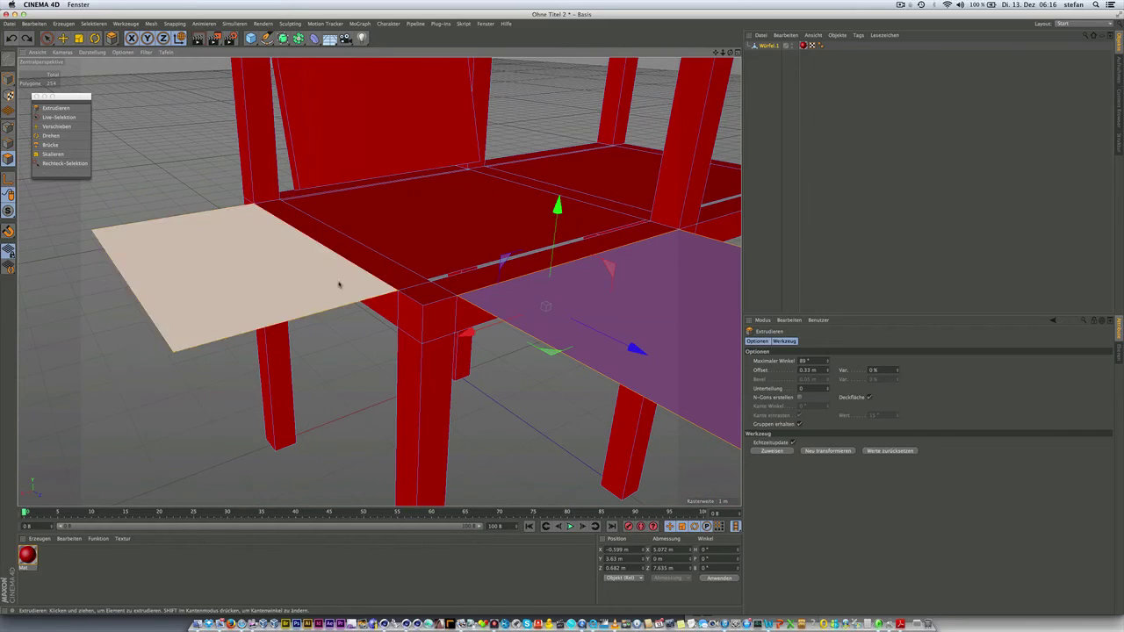
{"action": "left_click", "coordinate": [233, 266]}
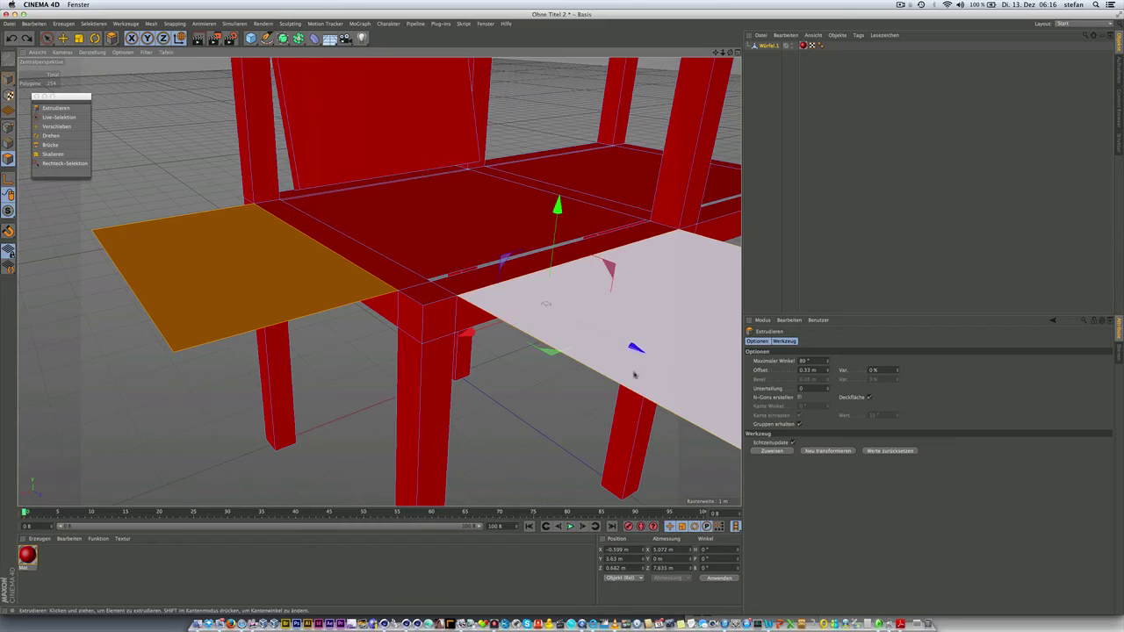
{"action": "mouse_move", "coordinate": [632, 360]}
{"action": "left_mouse_down", "text": "alt"}
{"action": "mouse_move", "coordinate": [325, 285]}
{"action": "mouse_move", "coordinate": [341, 321]}
{"action": "mouse_move", "coordinate": [372, 336]}
{"action": "left_mouse_up", "text": "alt"}
{"action": "scroll", "coordinate": [324, 286], "scroll_direction": "down", "scroll_amount": 2}
{"action": "left_click", "coordinate": [325, 286]}
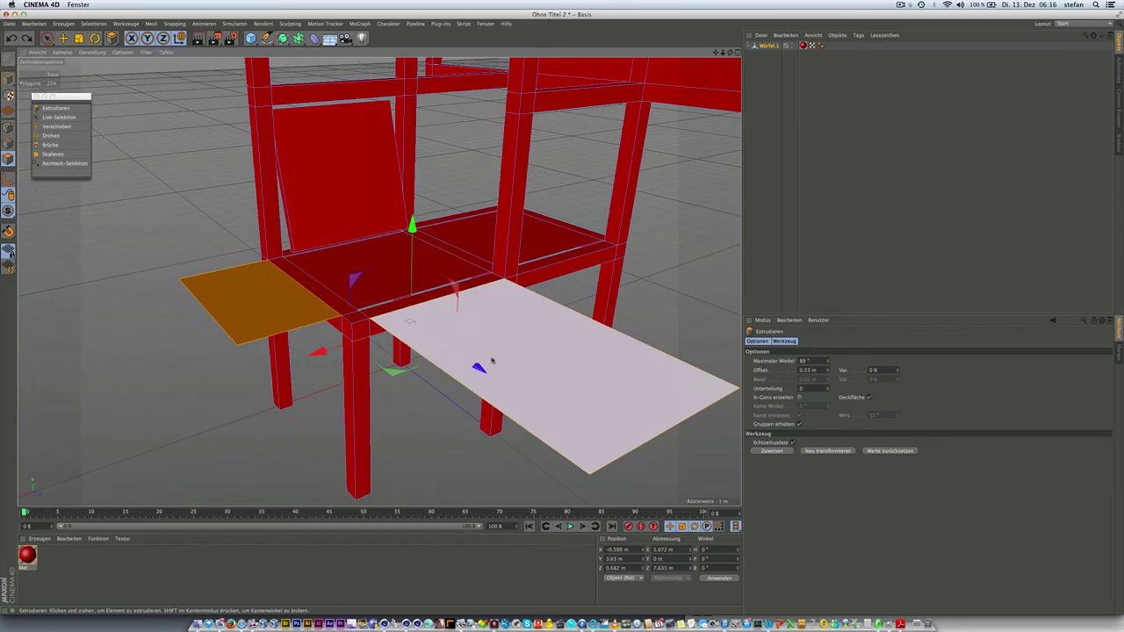
{"action": "left_click", "coordinate": [502, 389]}
{"action": "left_click_drag", "start_coordinate": [501, 389], "coordinate": [514, 381], "text": "alt"}
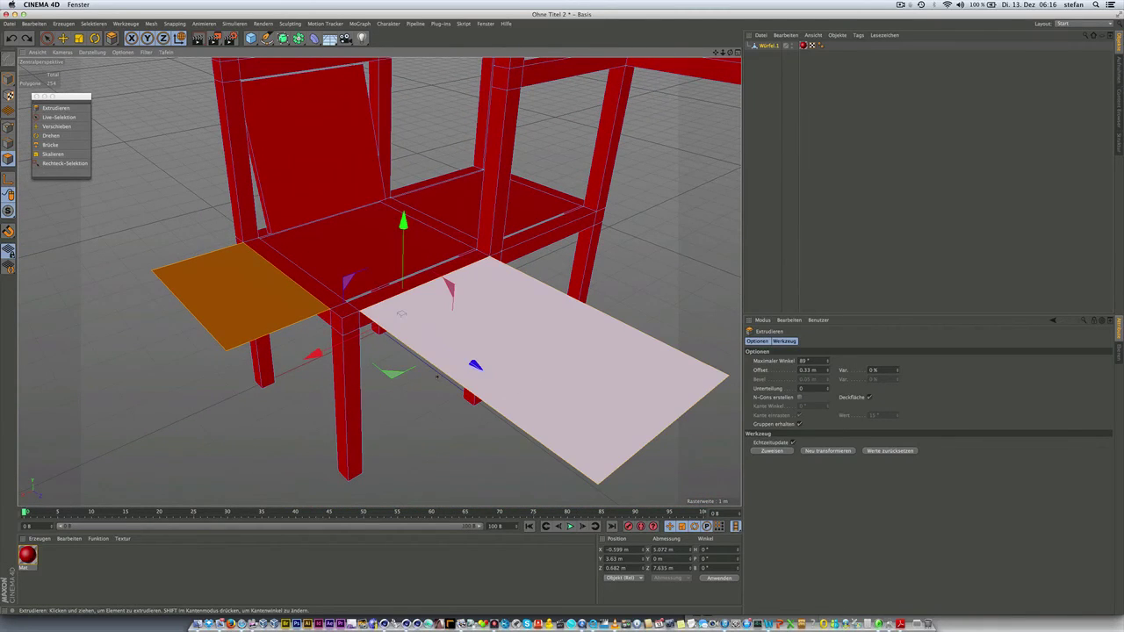
{"action": "left_click", "coordinate": [261, 317], "text": "shift"}
{"action": "left_click", "coordinate": [247, 295]}
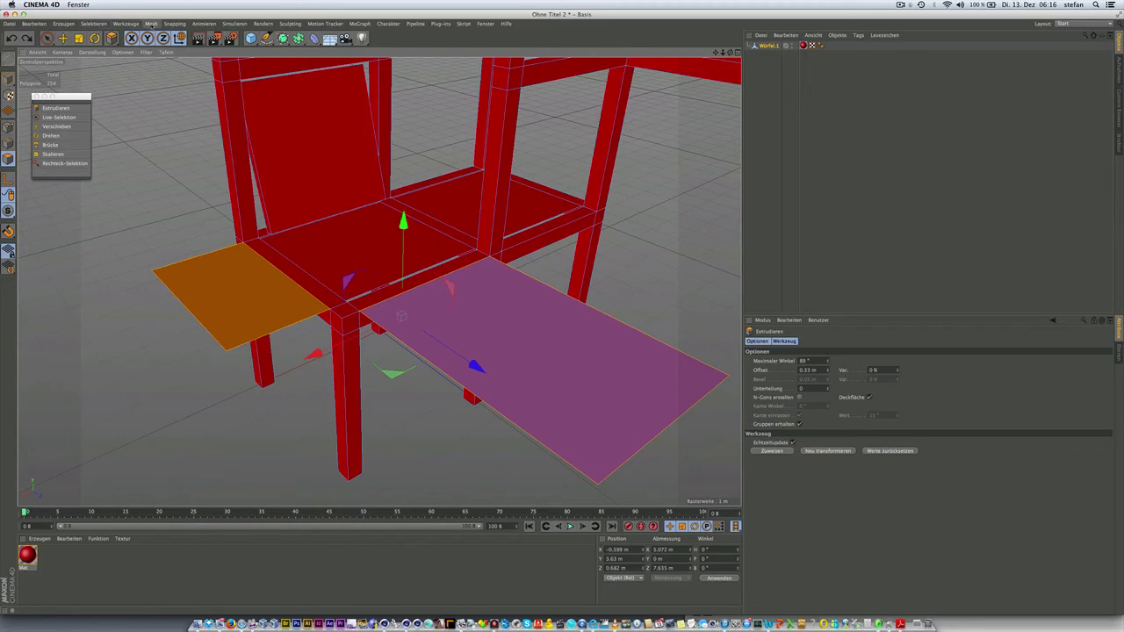
Align and then reverse the normals of the selected boards.
{"action": "right_click", "coordinate": [490, 307]}
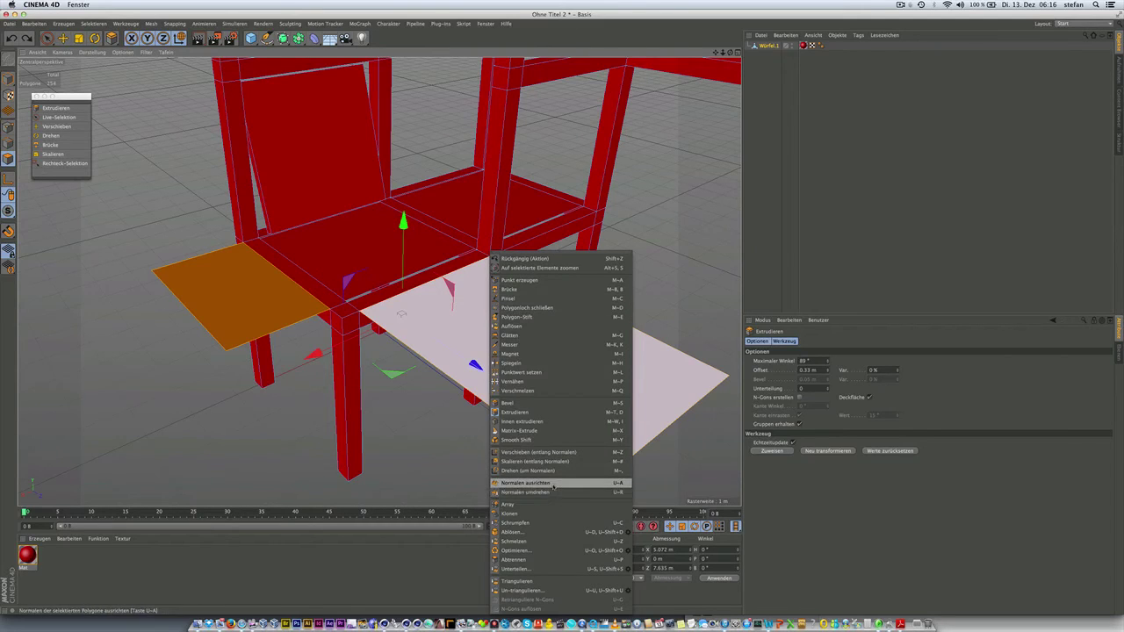
{"action": "left_click", "coordinate": [552, 484]}
{"action": "right_click", "coordinate": [553, 485]}
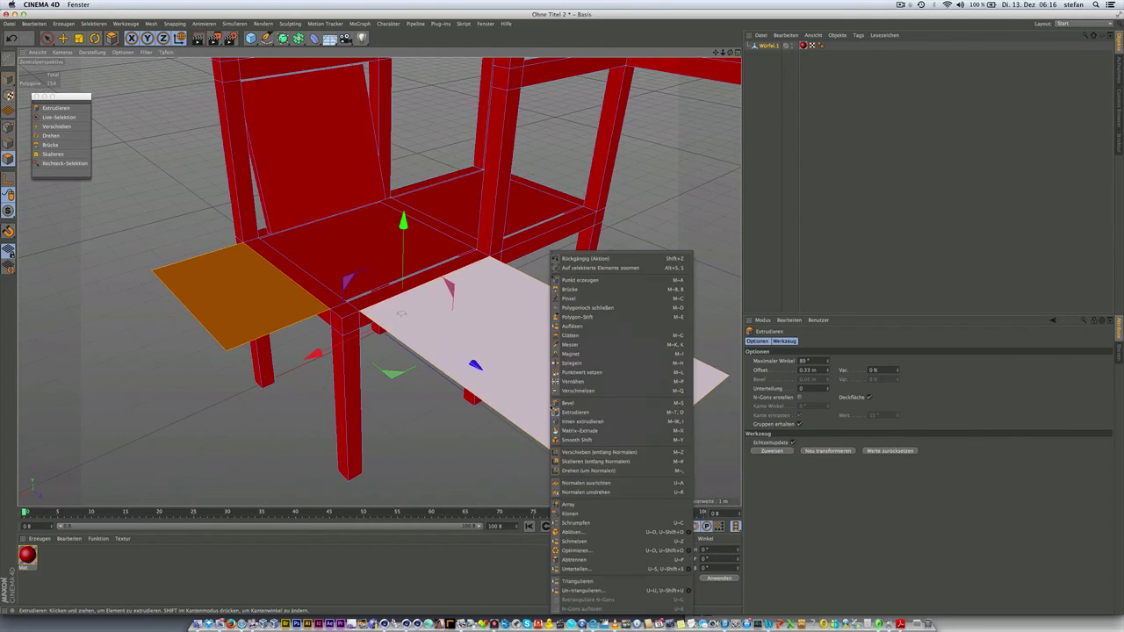
{"action": "left_click", "coordinate": [587, 492]}
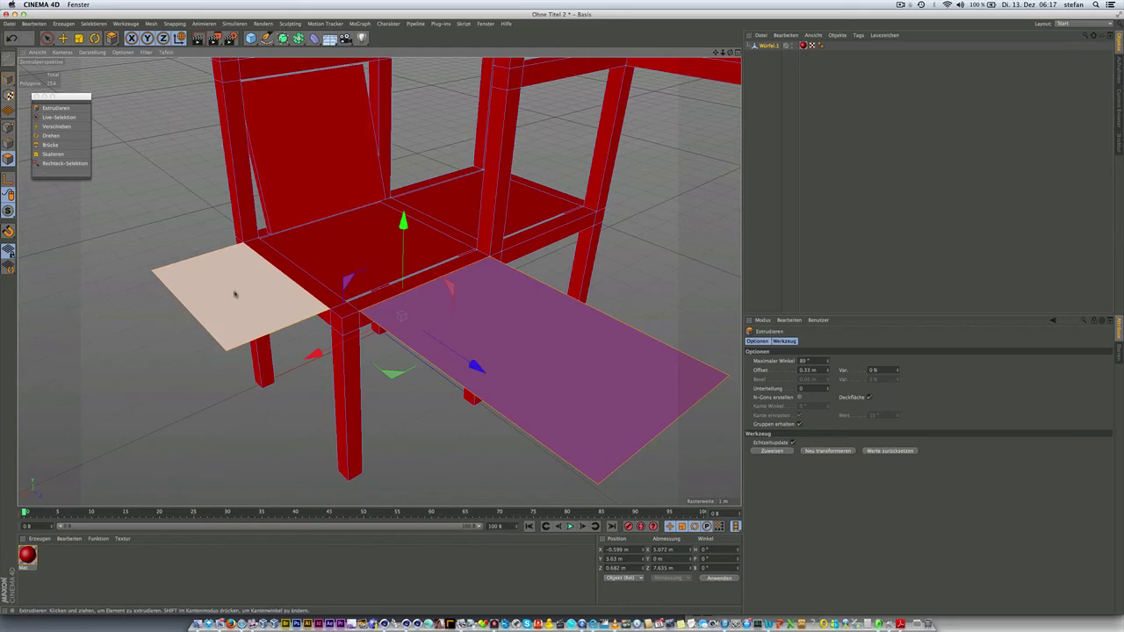
Orbit around the chair, pick the right flap face and return to Live Selection.
{"action": "left_click_drag", "start_coordinate": [232, 311], "coordinate": [373, 129], "text": "alt"}
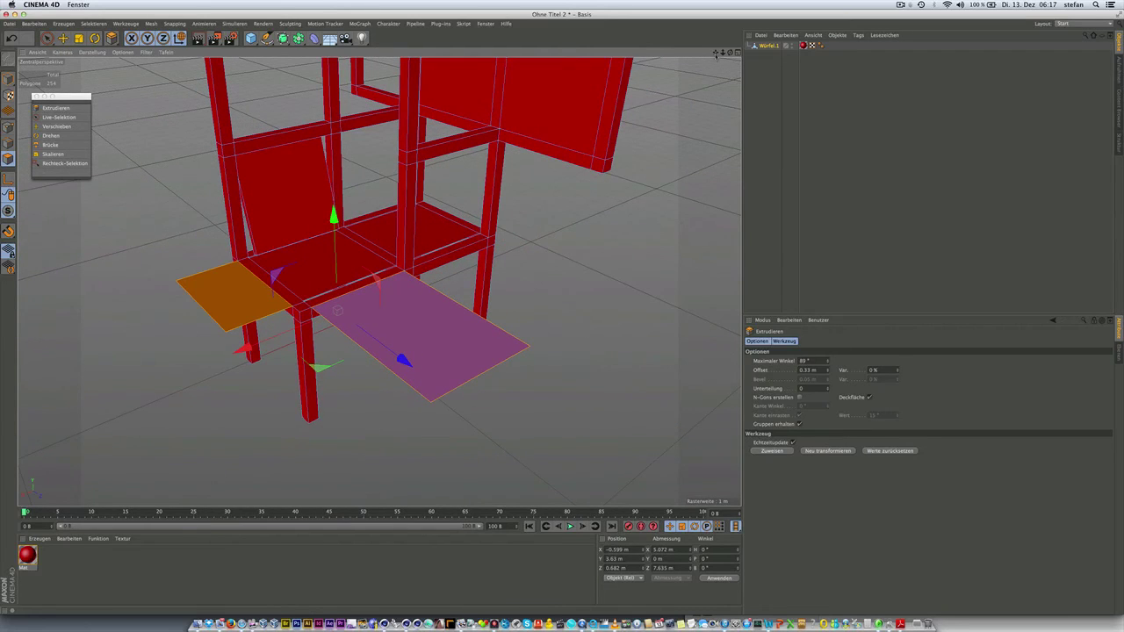
{"action": "scroll", "coordinate": [456, 277], "scroll_direction": "down", "scroll_amount": 5}
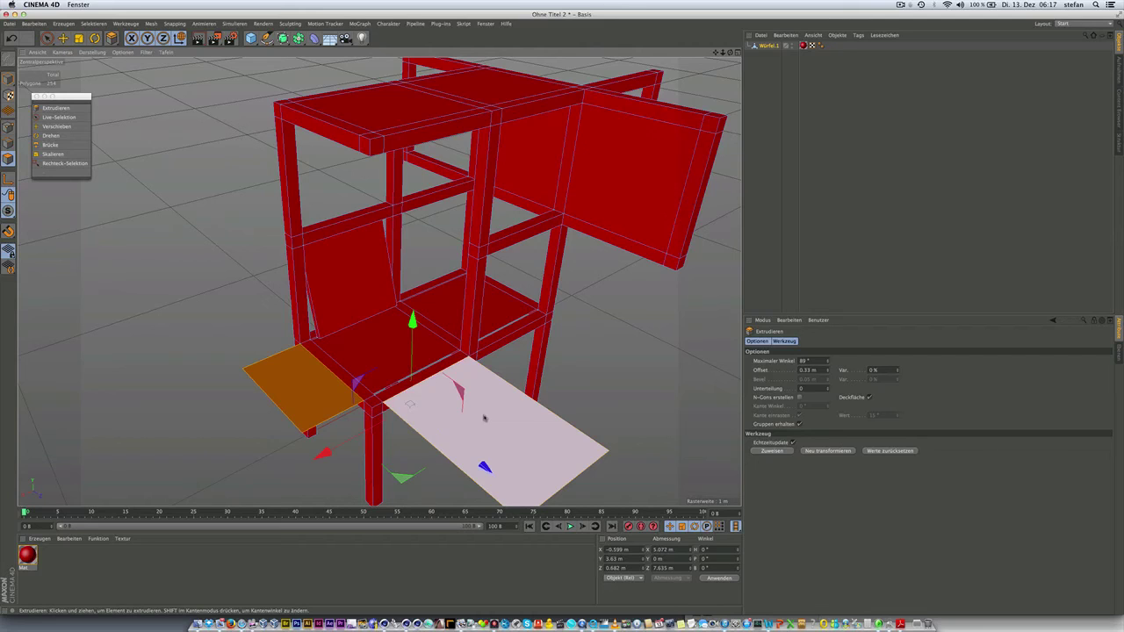
{"action": "left_click", "coordinate": [487, 419]}
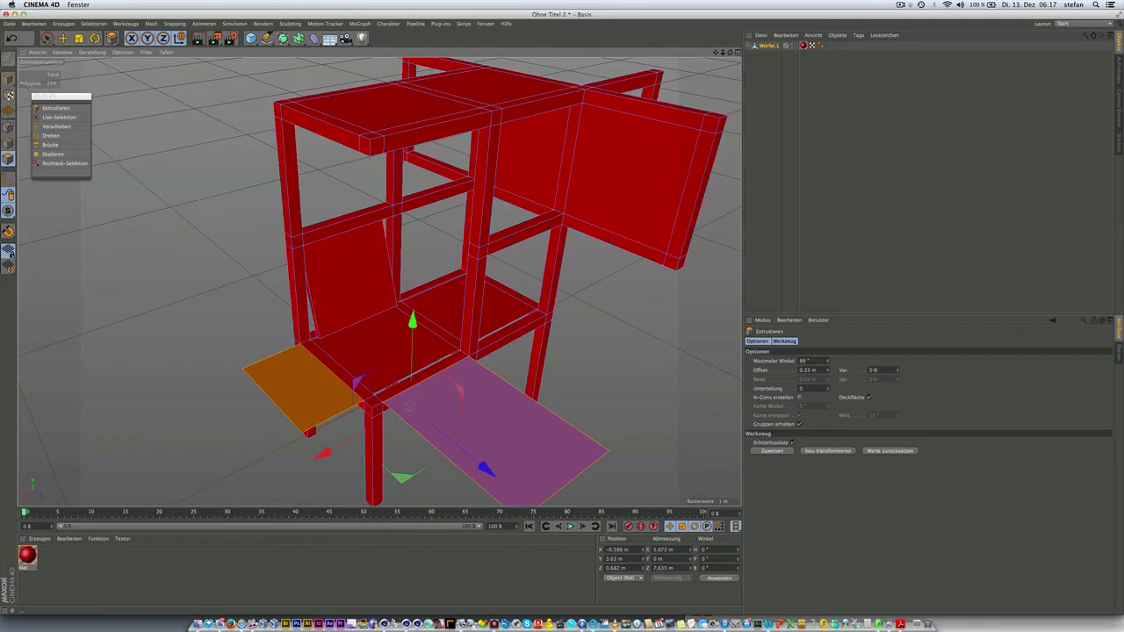
{"action": "left_click", "coordinate": [47, 38]}
{"action": "left_click", "coordinate": [307, 391]}
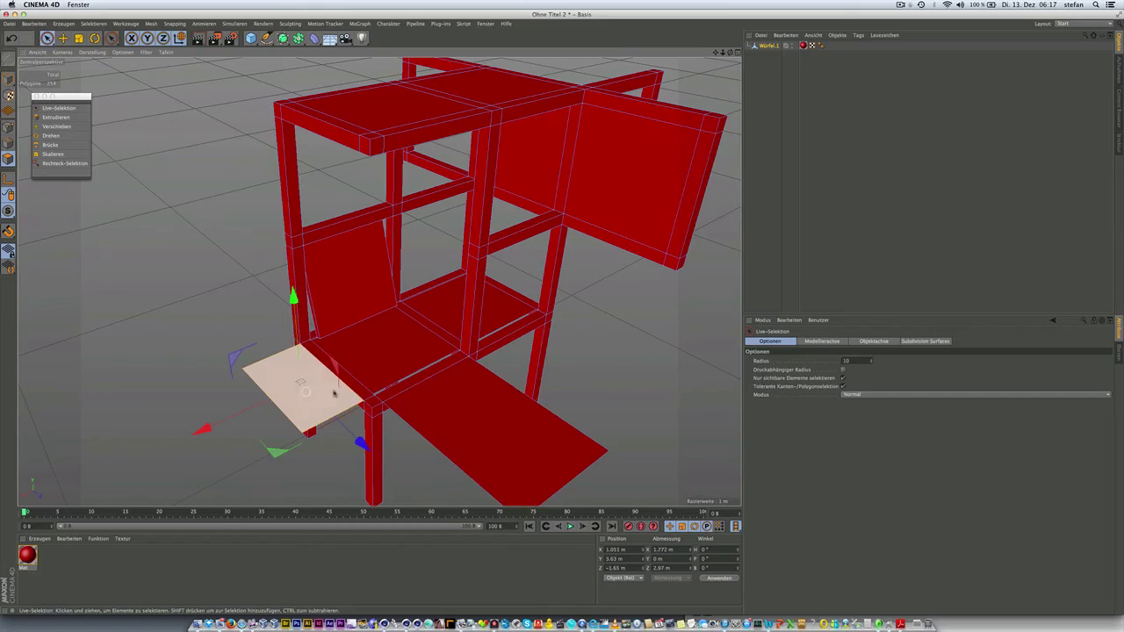
Reverse the right flap's normal with Normalen umdrehen.
{"action": "left_click", "coordinate": [504, 437]}
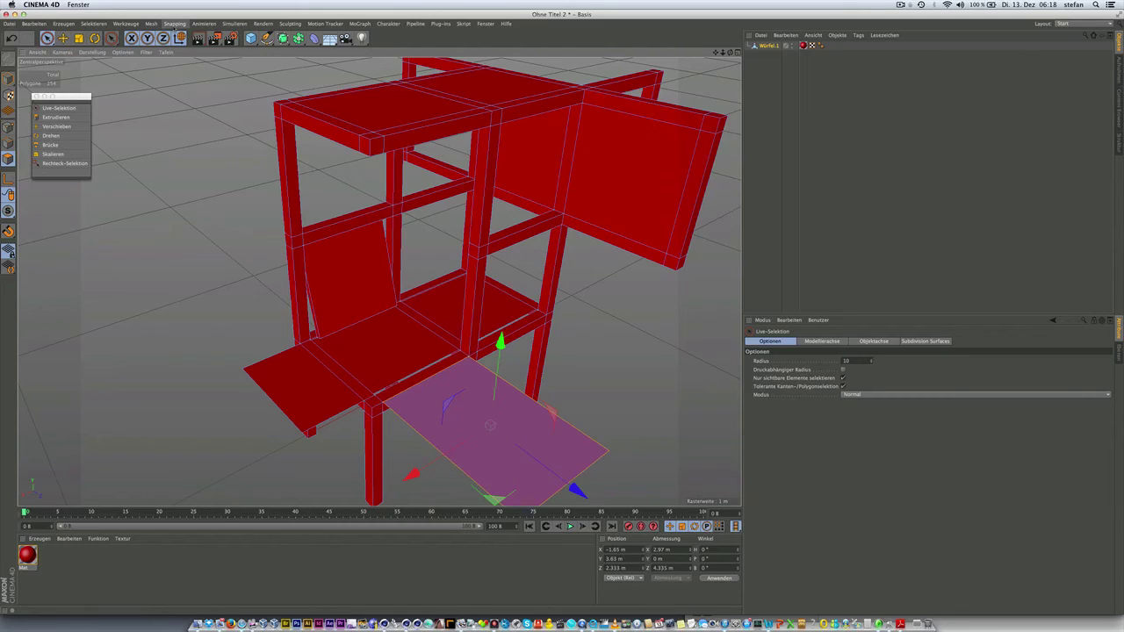
{"action": "right_click", "coordinate": [522, 426]}
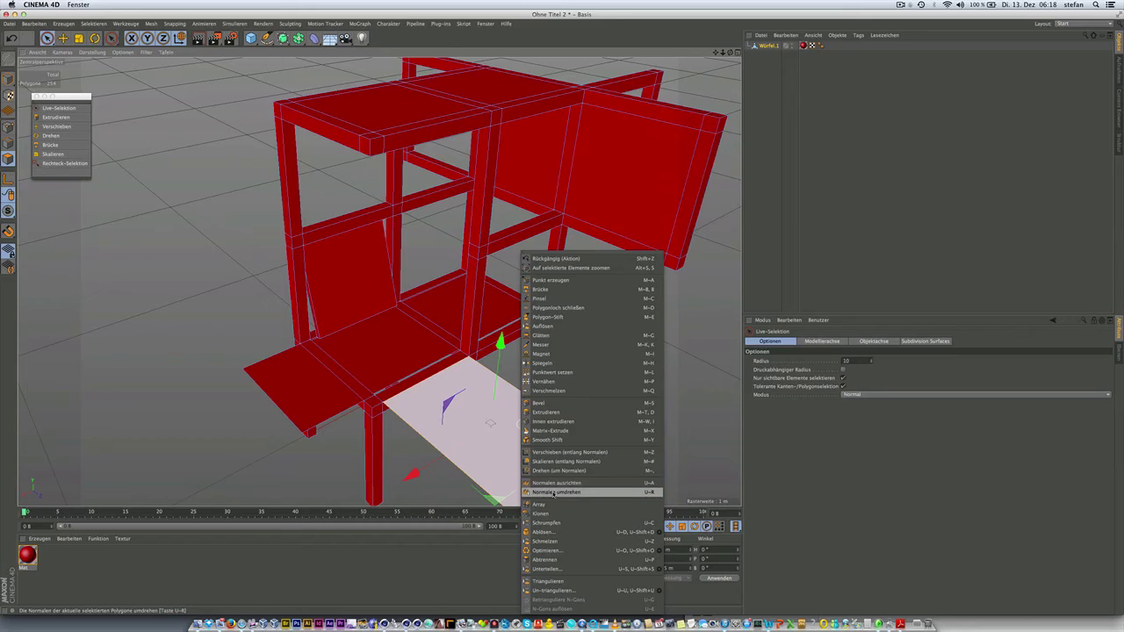
{"action": "left_click", "coordinate": [553, 493]}
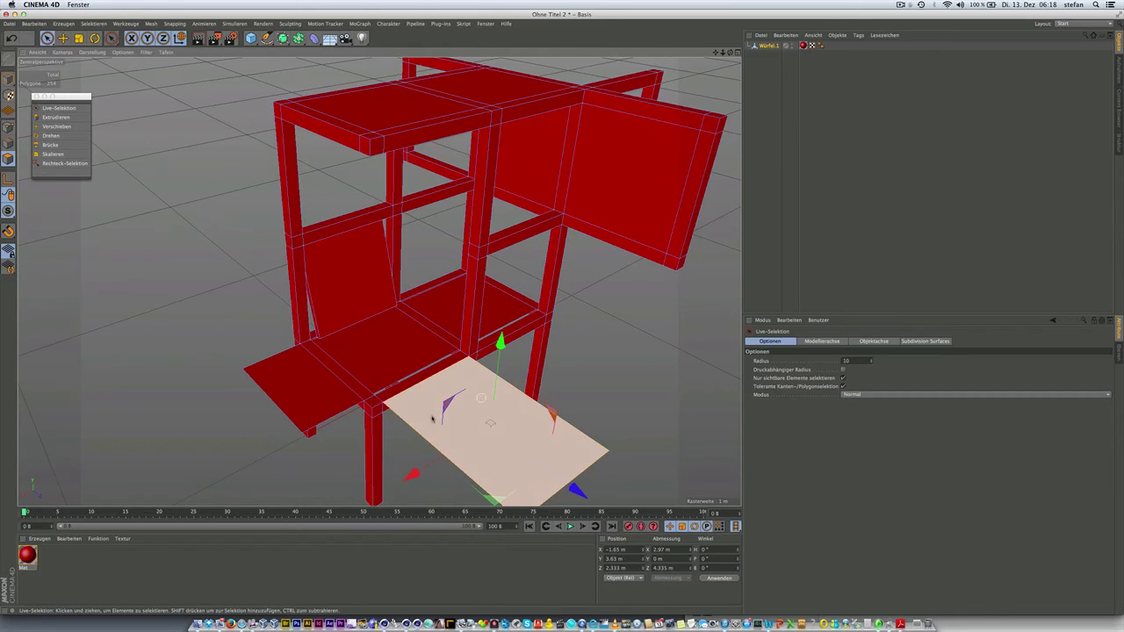
Select both the left and right flaps and activate Extrude.
{"action": "left_click", "coordinate": [325, 407]}
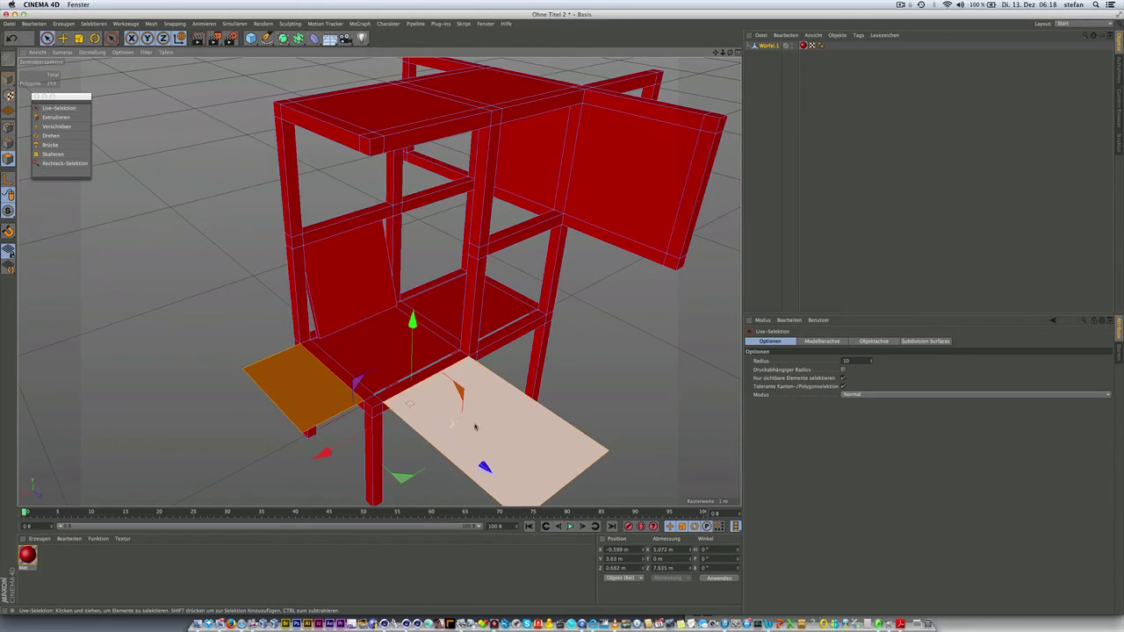
{"action": "scroll", "coordinate": [439, 413], "scroll_direction": "down", "scroll_amount": 3}
{"action": "left_click", "coordinate": [439, 421], "text": "shift"}
{"action": "scroll", "coordinate": [415, 453], "scroll_direction": "up", "scroll_amount": 3}
{"action": "scroll", "coordinate": [414, 453], "scroll_direction": "up", "scroll_amount": 3}
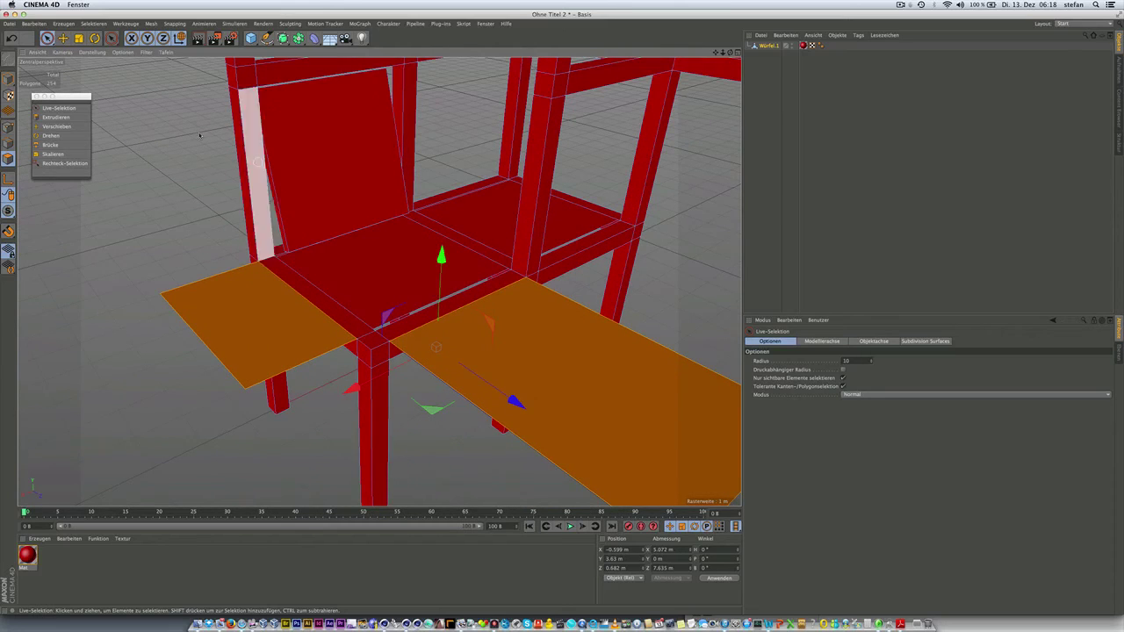
{"action": "left_click", "coordinate": [56, 117]}
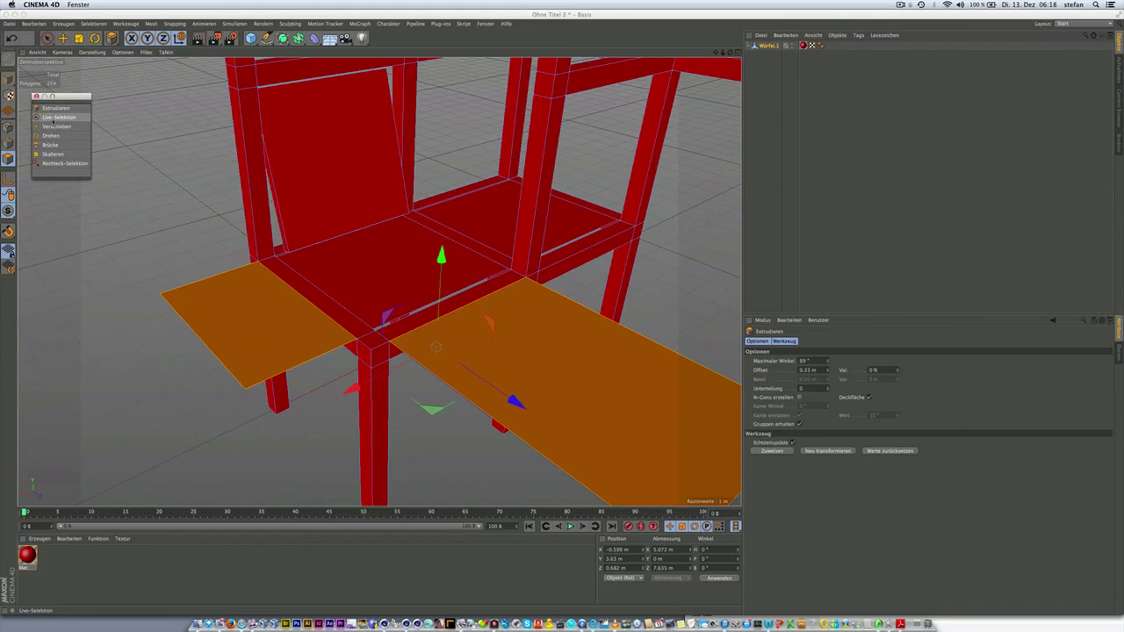
Extrude both flaps by -0.33 m with Neu transformieren and orbit to inspect them.
{"action": "left_click", "coordinate": [802, 371]}
{"action": "type", "text": "-"}
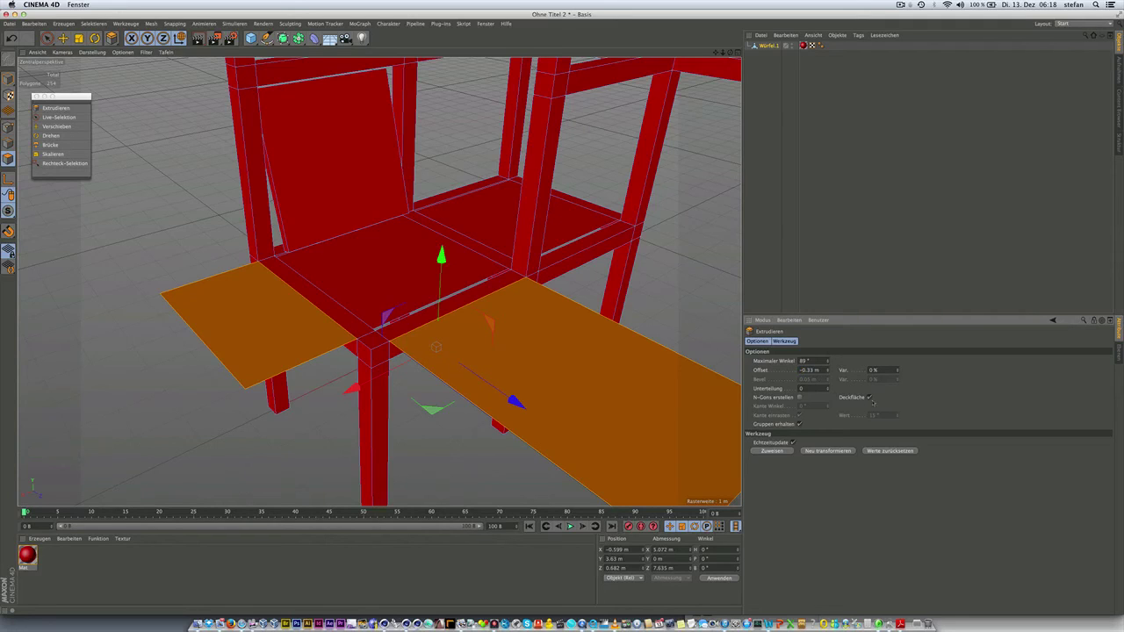
{"action": "left_click", "coordinate": [821, 454]}
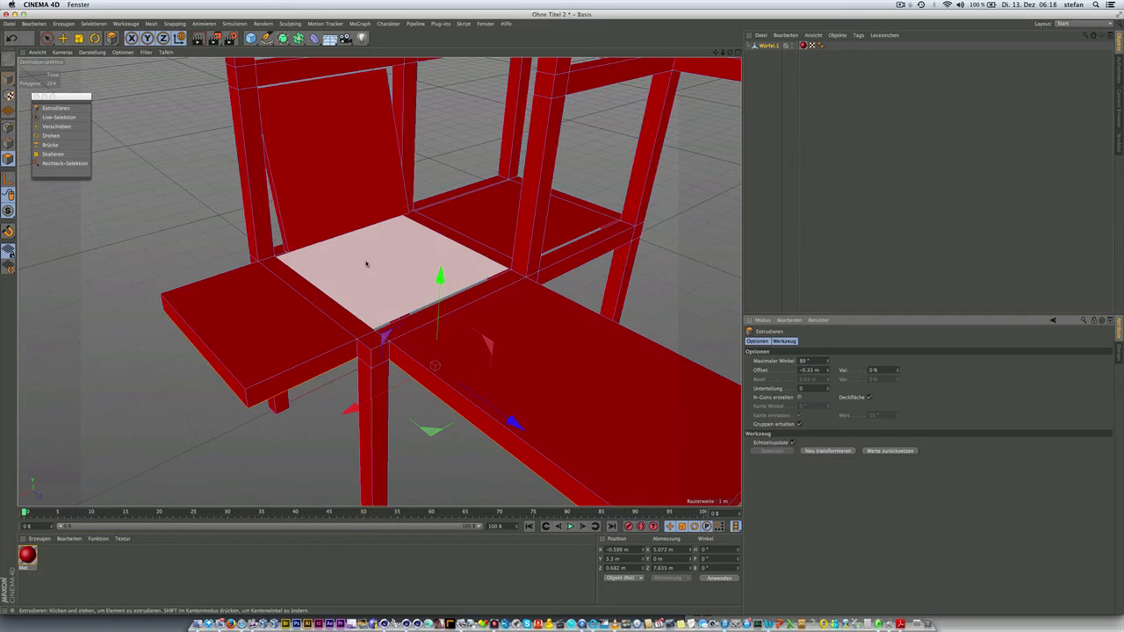
{"action": "left_click_drag", "start_coordinate": [366, 255], "coordinate": [621, 271], "text": "alt"}
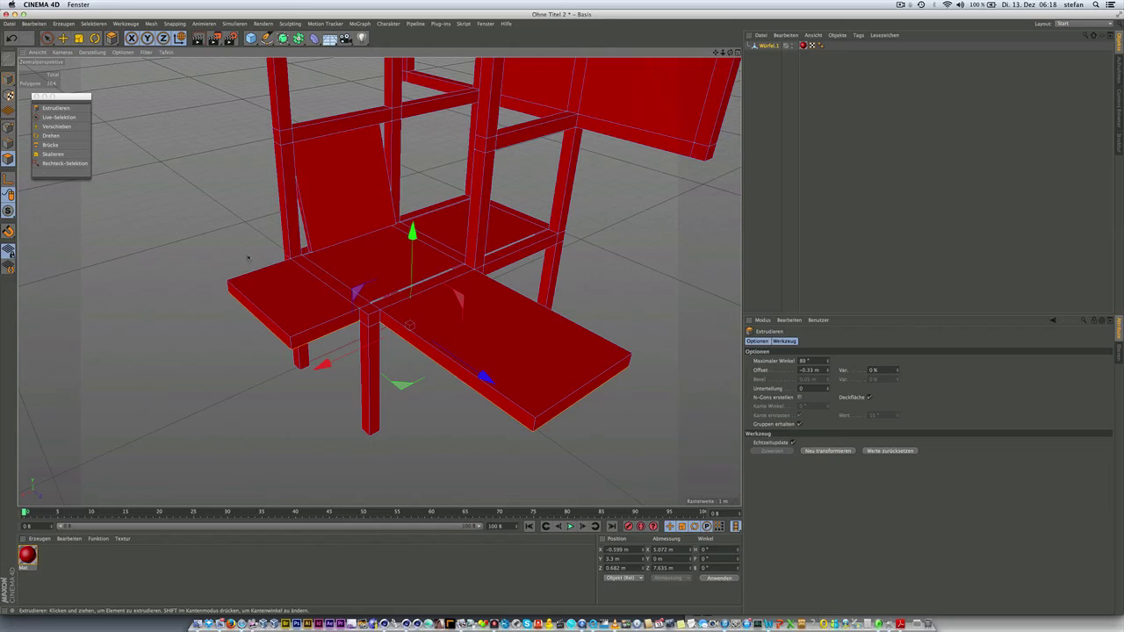
{"action": "left_click", "coordinate": [48, 39]}
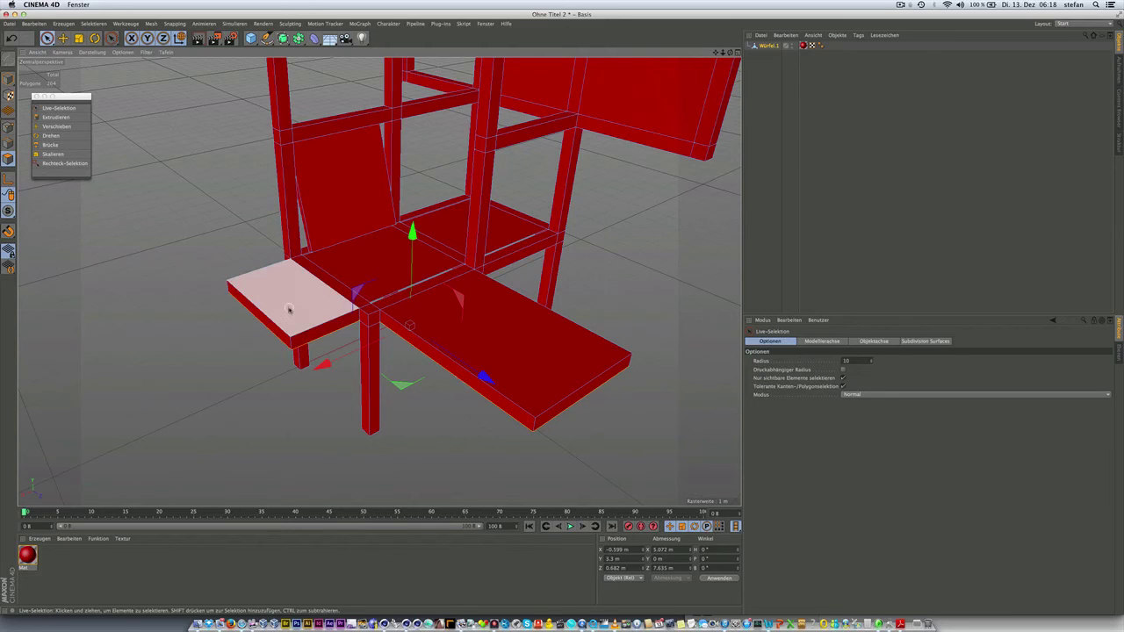
Shorten the left seat extension board's size from 2.97 m to 2.87 m.
{"action": "scroll", "coordinate": [310, 296], "scroll_direction": "up", "scroll_amount": 2}
{"action": "scroll", "coordinate": [367, 328], "scroll_direction": "up", "scroll_amount": 3}
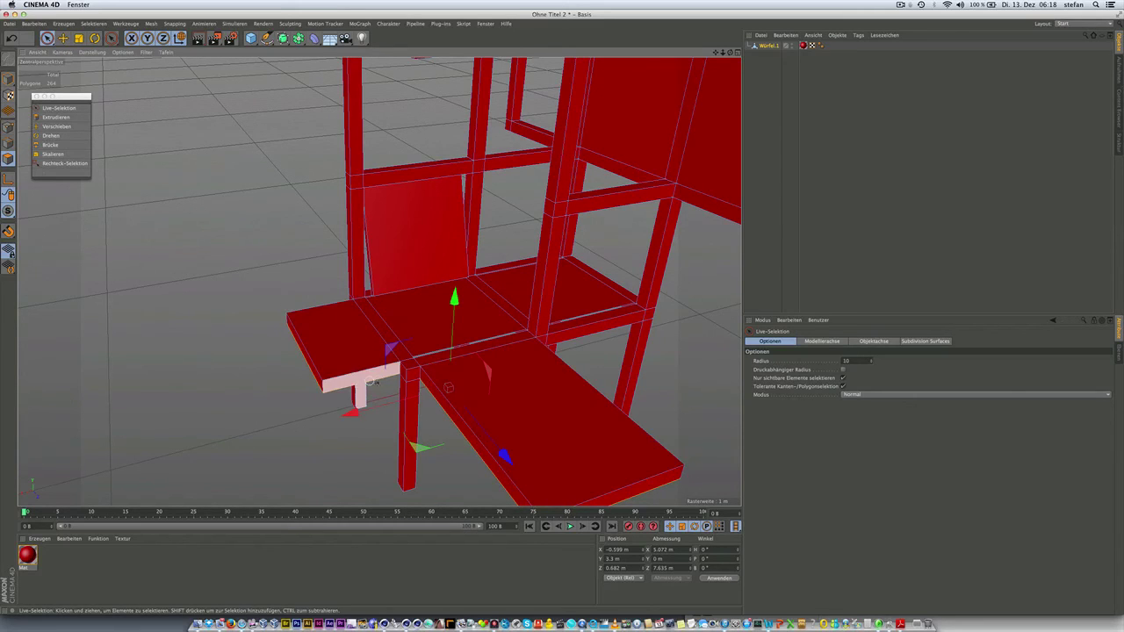
{"action": "mouse_move", "coordinate": [329, 360]}
{"action": "left_mouse_down", "text": "alt"}
{"action": "mouse_move", "coordinate": [349, 353]}
{"action": "mouse_move", "coordinate": [493, 406]}
{"action": "left_mouse_up", "text": "alt"}
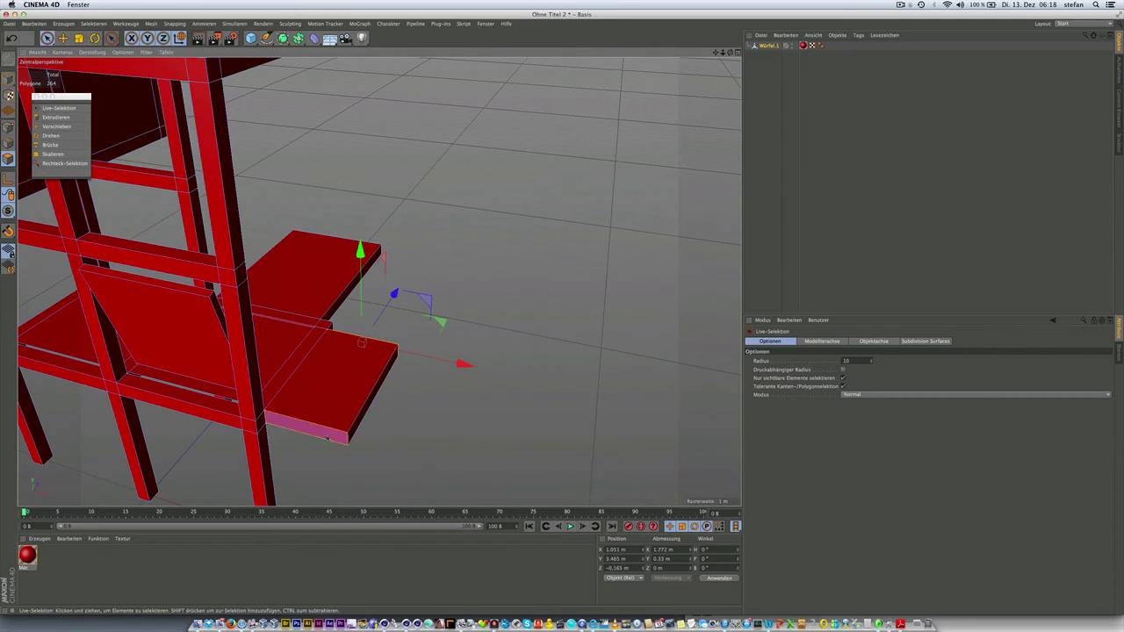
{"action": "left_click", "coordinate": [370, 382]}
{"action": "left_click_drag", "start_coordinate": [279, 397], "coordinate": [355, 354], "text": "alt"}
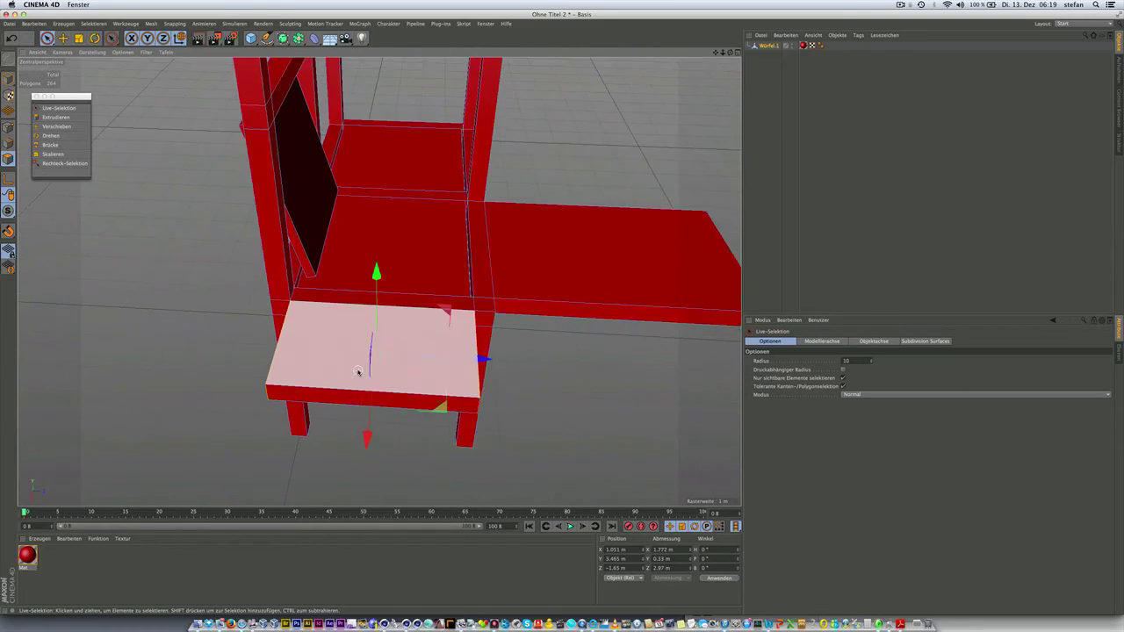
{"action": "left_click_drag", "start_coordinate": [326, 394], "coordinate": [290, 383], "text": "alt"}
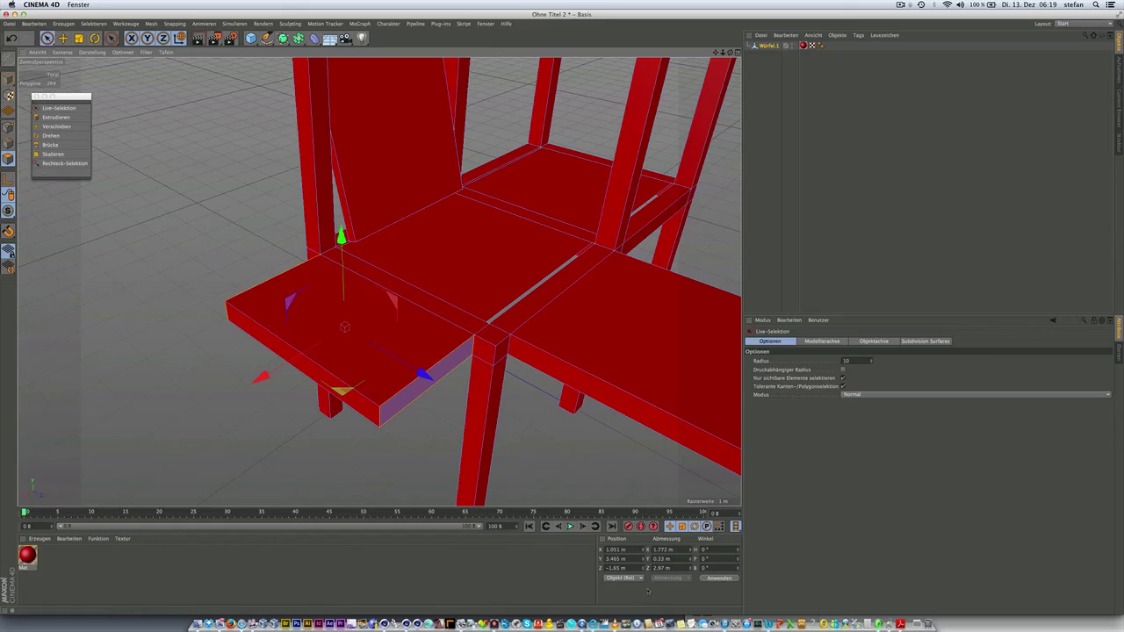
{"action": "left_click", "coordinate": [659, 568]}
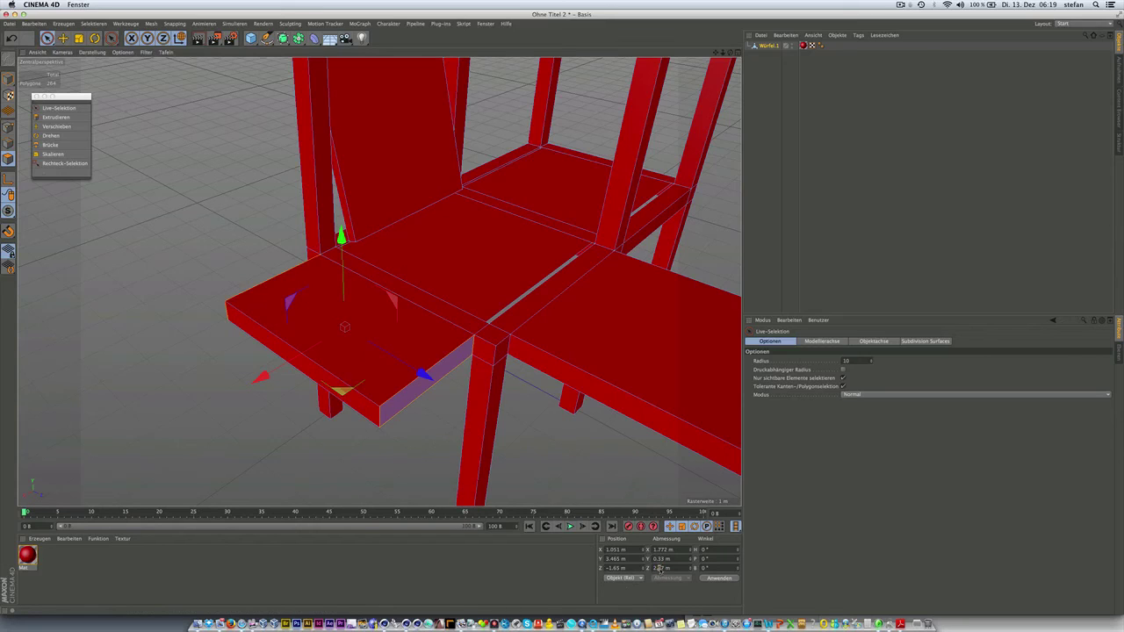
{"action": "scroll", "coordinate": [659, 568], "scroll_direction": "down", "scroll_amount": 2}
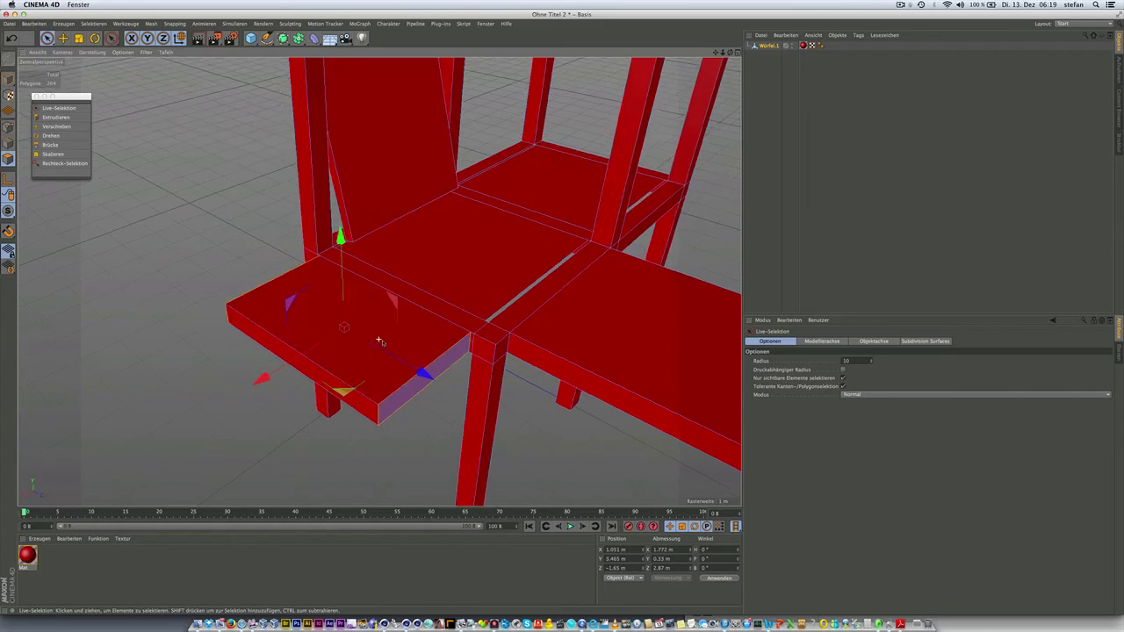
Shorten the right seat board to 2.87 m, leaving it 2.87 × 0.33 × 4.335 m.
{"action": "mouse_move", "coordinate": [378, 339]}
{"action": "left_mouse_down", "text": "alt"}
{"action": "mouse_move", "coordinate": [493, 344]}
{"action": "mouse_move", "coordinate": [262, 307]}
{"action": "left_mouse_up", "text": "alt"}
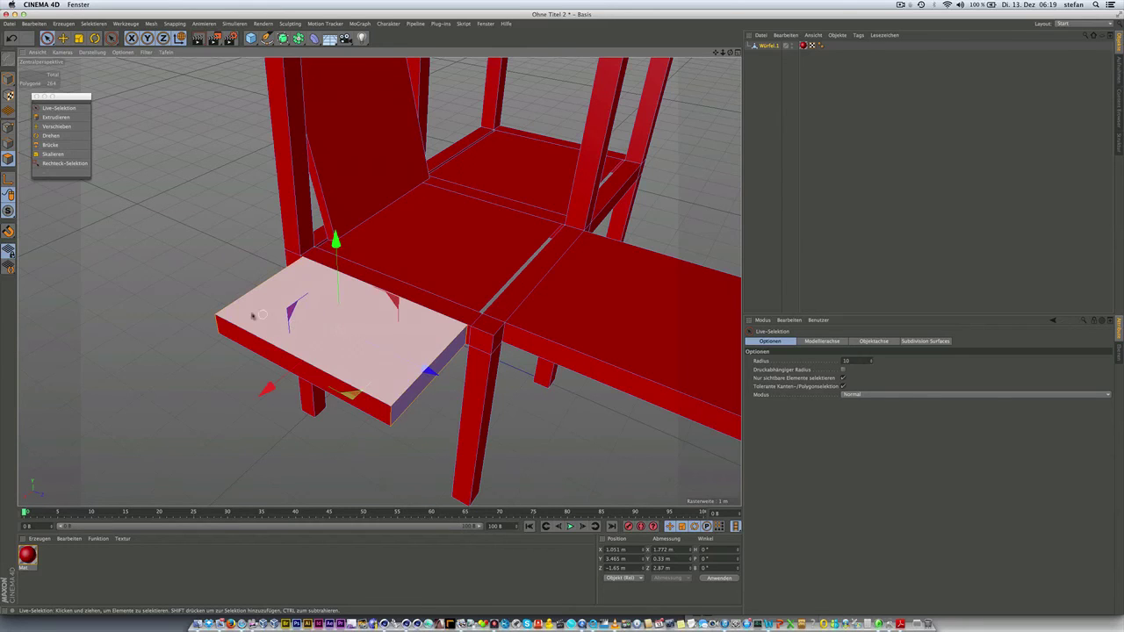
{"action": "scroll", "coordinate": [403, 367], "scroll_direction": "up", "scroll_amount": 3}
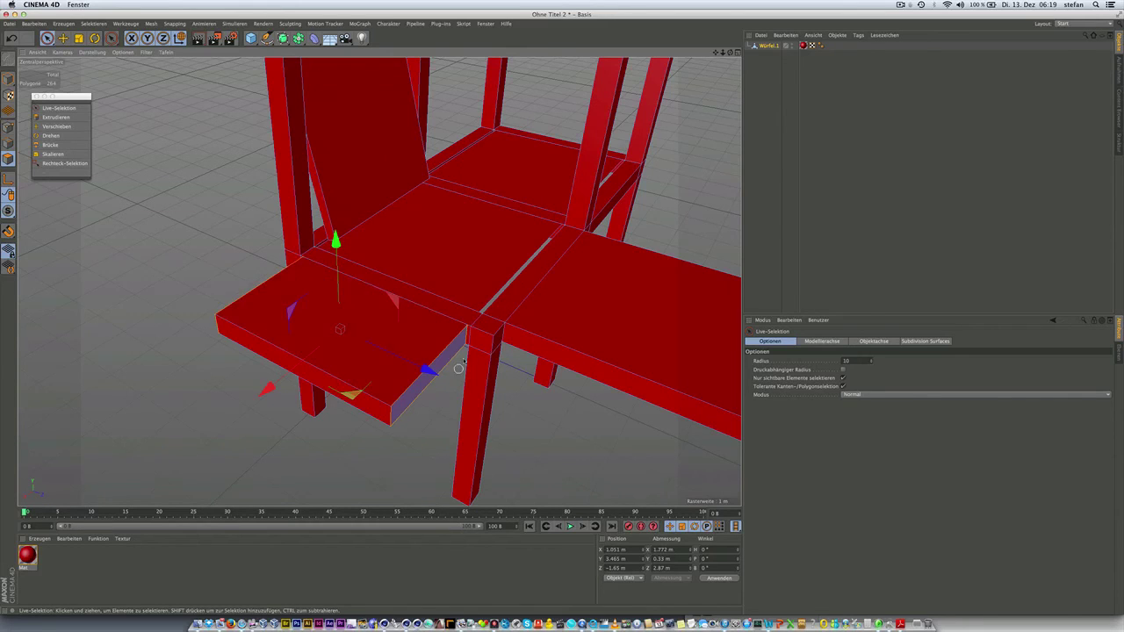
{"action": "scroll", "coordinate": [421, 369], "scroll_direction": "up", "scroll_amount": 3}
{"action": "scroll", "coordinate": [456, 386], "scroll_direction": "up", "scroll_amount": 3}
{"action": "scroll", "coordinate": [505, 410], "scroll_direction": "up", "scroll_amount": 3}
{"action": "mouse_move", "coordinate": [505, 410]}
{"action": "left_mouse_down", "text": "alt"}
{"action": "mouse_move", "coordinate": [486, 320]}
{"action": "mouse_move", "coordinate": [373, 305]}
{"action": "left_mouse_up", "text": "alt"}
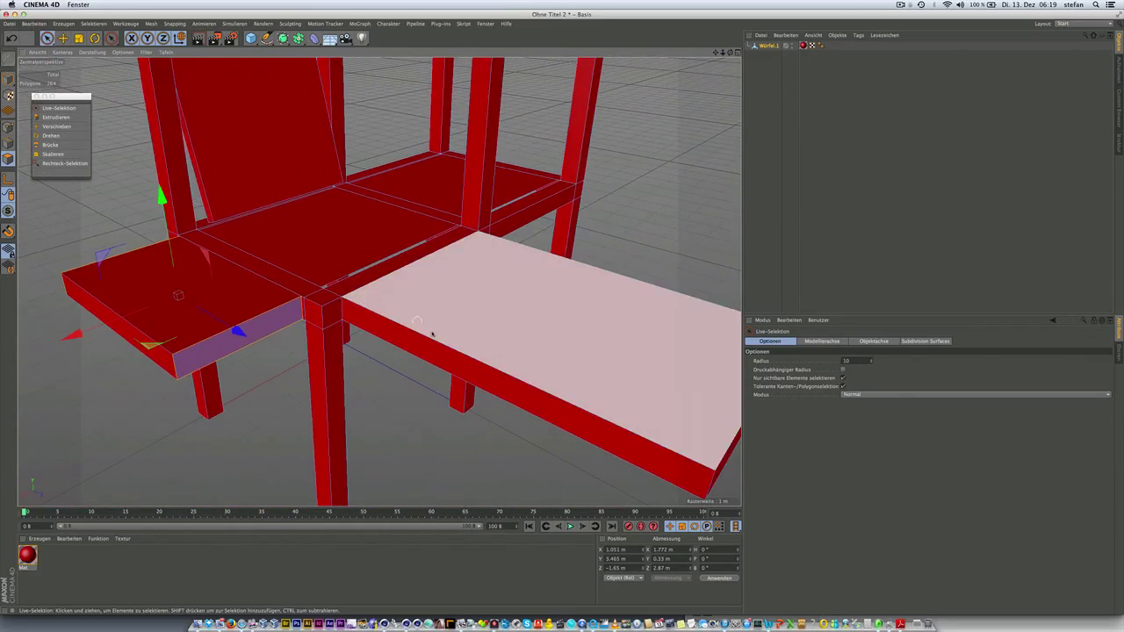
{"action": "left_click", "coordinate": [584, 425]}
{"action": "mouse_move", "coordinate": [614, 376]}
{"action": "left_mouse_down", "text": "alt"}
{"action": "mouse_move", "coordinate": [568, 313]}
{"action": "mouse_move", "coordinate": [602, 293]}
{"action": "left_mouse_up", "text": "alt"}
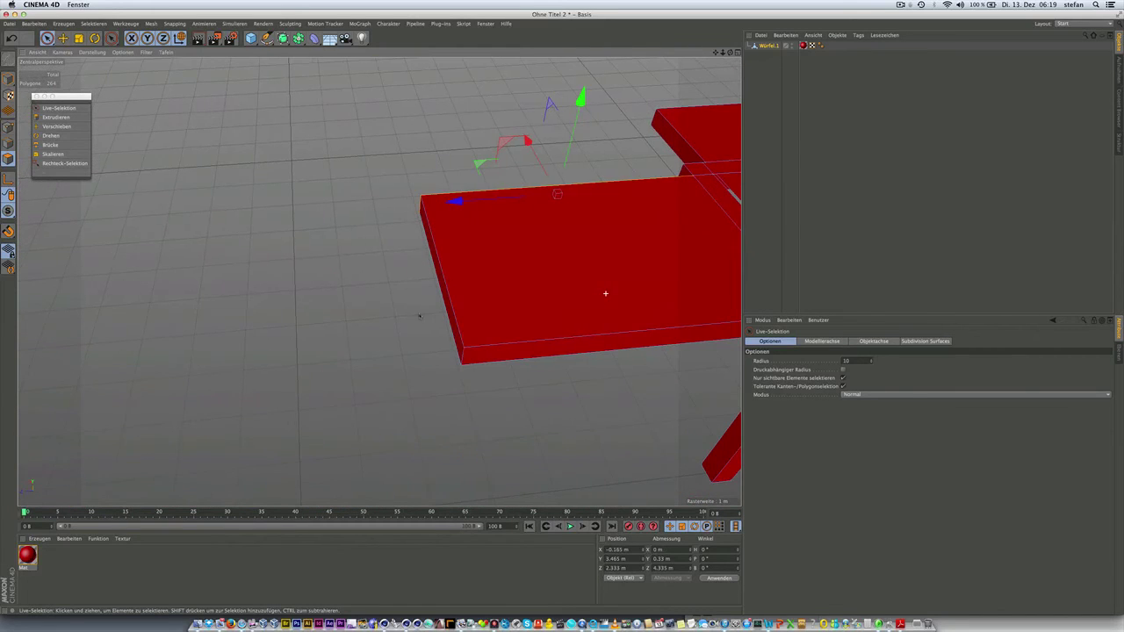
{"action": "mouse_move", "coordinate": [488, 403]}
{"action": "left_mouse_down", "text": "alt"}
{"action": "mouse_move", "coordinate": [613, 290]}
{"action": "mouse_move", "coordinate": [444, 304]}
{"action": "mouse_move", "coordinate": [491, 369]}
{"action": "left_mouse_up", "text": "alt"}
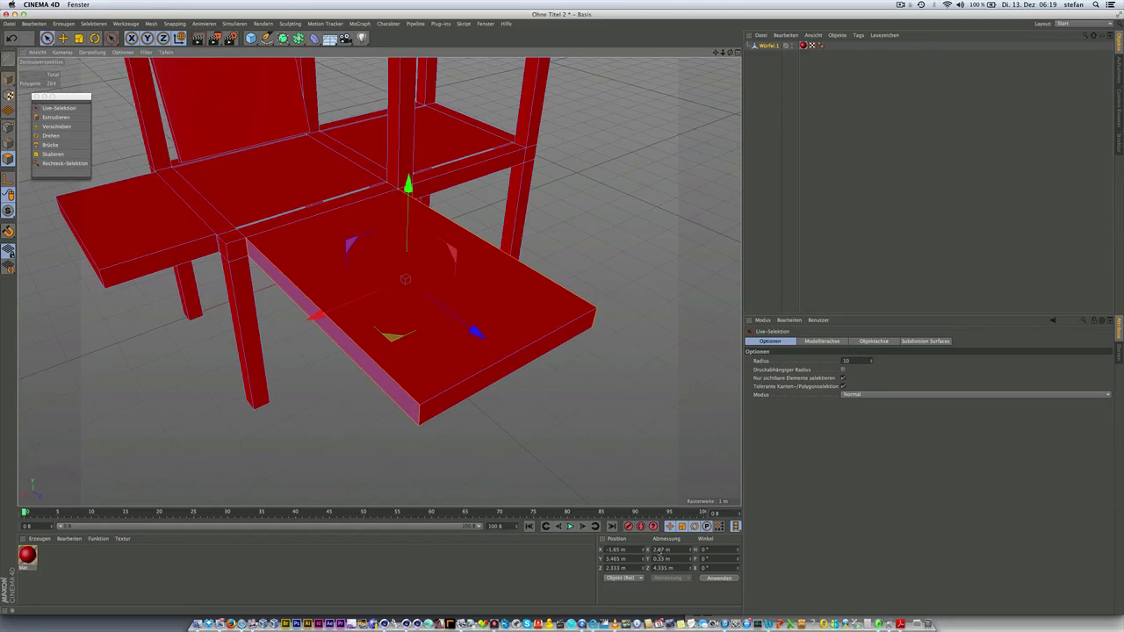
{"action": "left_click", "coordinate": [660, 551]}
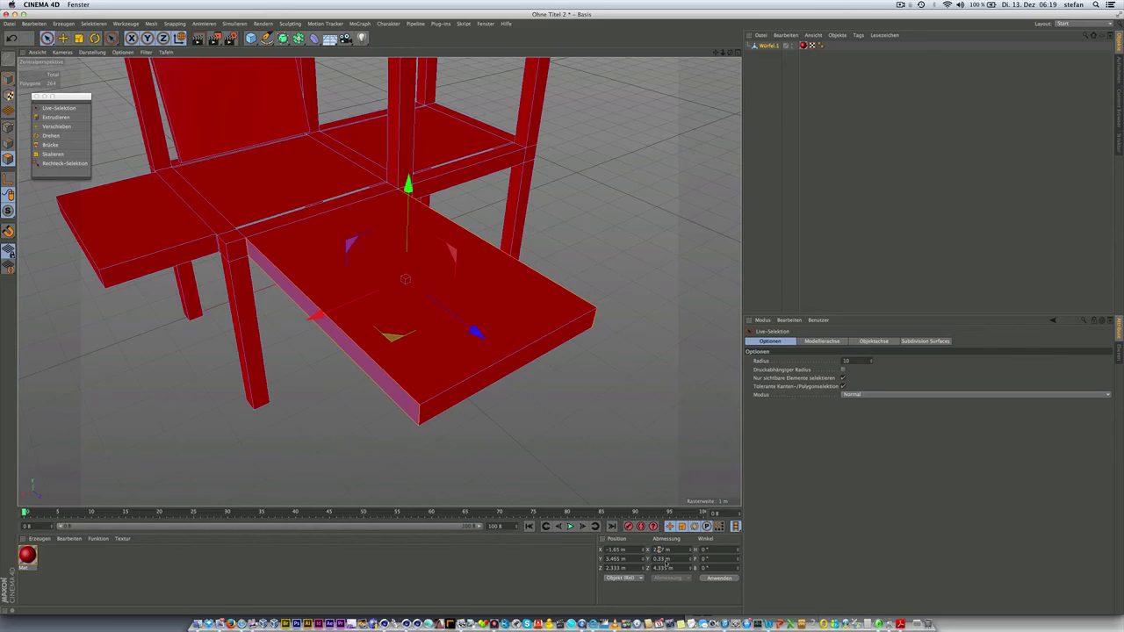
{"action": "key", "text": "Return"}
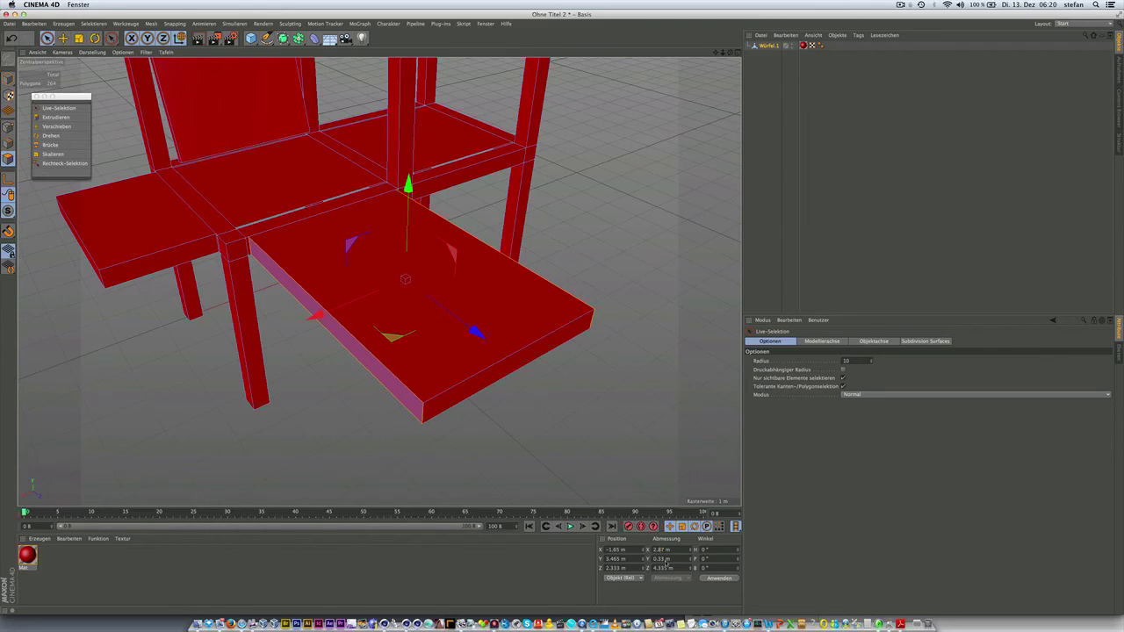
{"action": "left_click_drag", "start_coordinate": [501, 363], "coordinate": [544, 413], "text": "alt"}
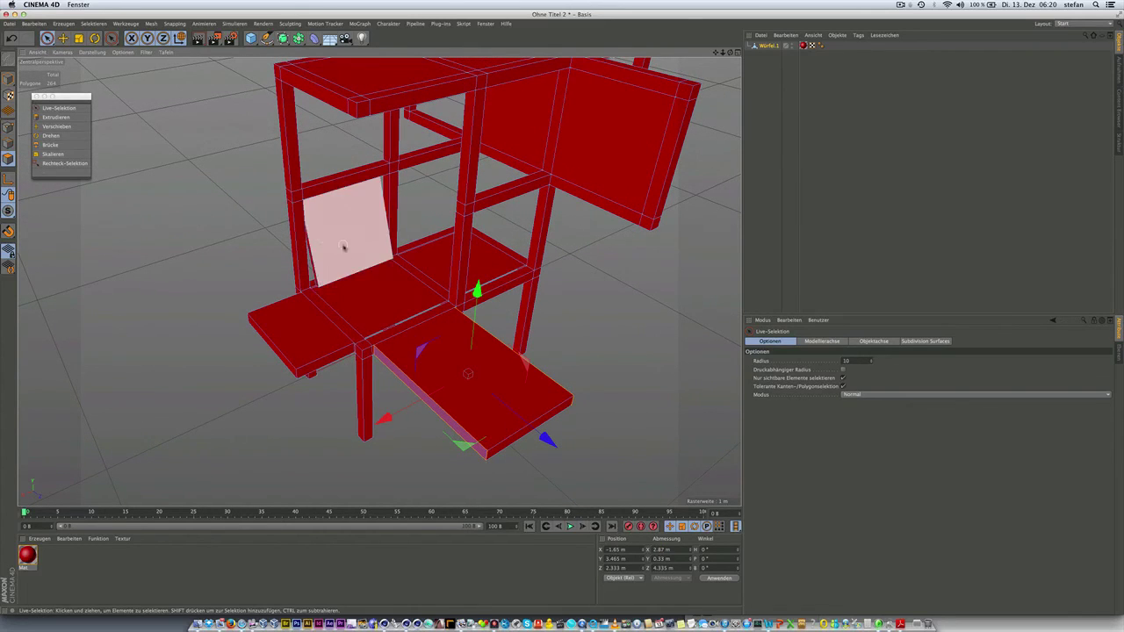
Pick a backrest face and grow it with Zusammenhang selektieren to the whole slanted panel.
{"action": "mouse_move", "coordinate": [378, 264]}
{"action": "left_mouse_down", "text": "alt"}
{"action": "mouse_move", "coordinate": [392, 285]}
{"action": "mouse_move", "coordinate": [413, 270]}
{"action": "mouse_move", "coordinate": [333, 268]}
{"action": "mouse_move", "coordinate": [379, 282]}
{"action": "mouse_move", "coordinate": [376, 336]}
{"action": "left_mouse_up", "text": "alt"}
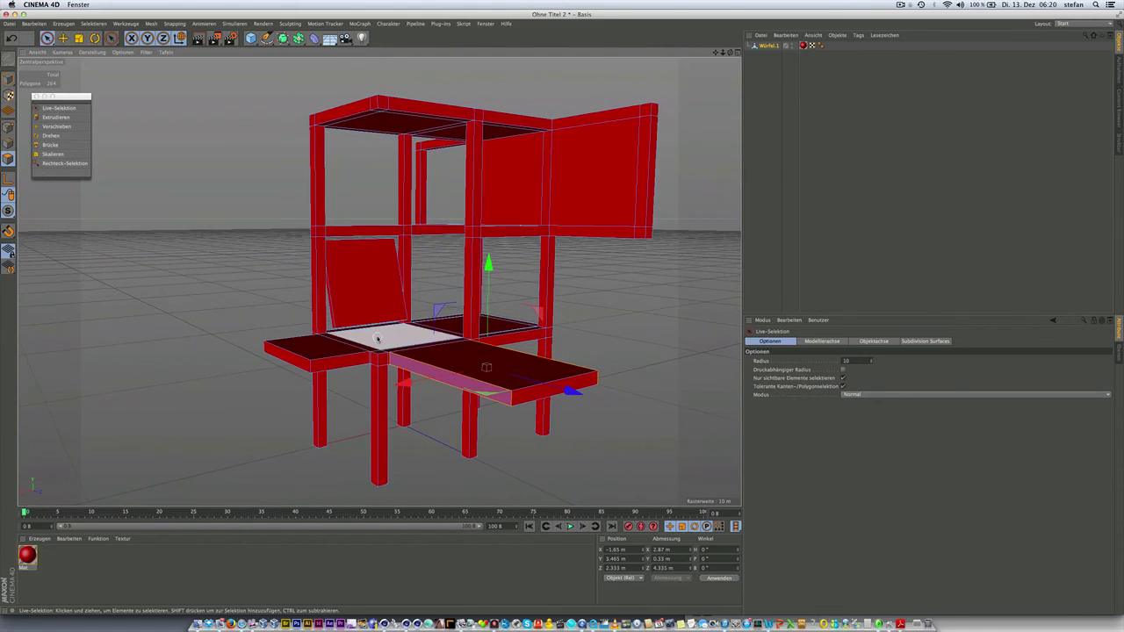
{"action": "scroll", "coordinate": [382, 334], "scroll_direction": "up", "scroll_amount": 2}
{"action": "scroll", "coordinate": [391, 331], "scroll_direction": "up", "scroll_amount": 3}
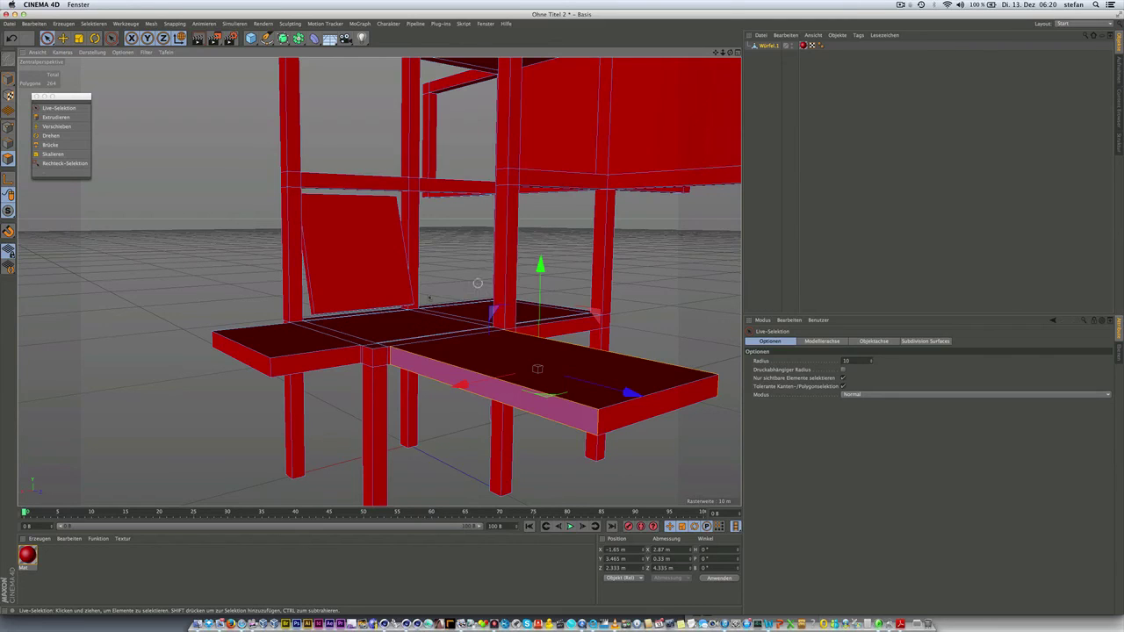
{"action": "left_click", "coordinate": [350, 278]}
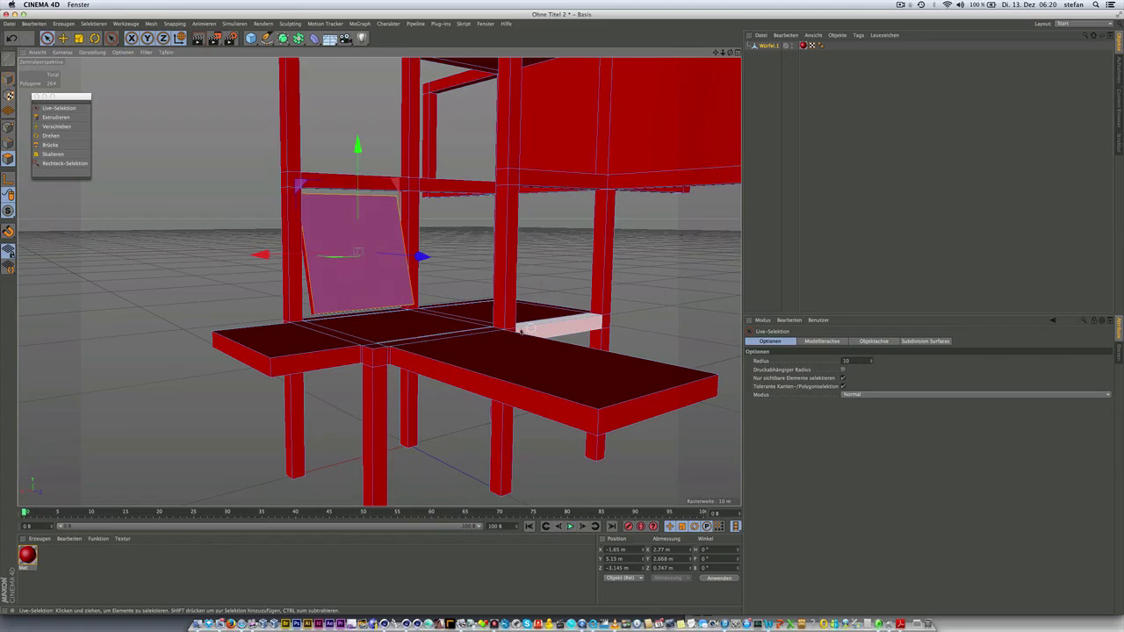
{"action": "left_click_drag", "start_coordinate": [354, 271], "coordinate": [339, 271], "text": "alt"}
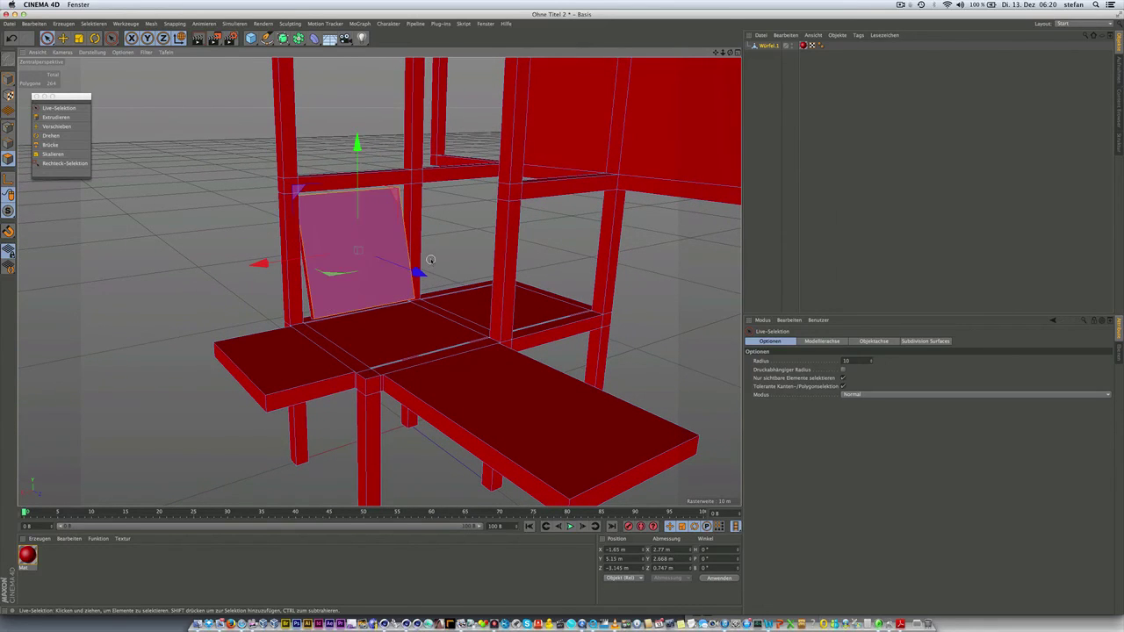
{"action": "left_click", "coordinate": [92, 27]}
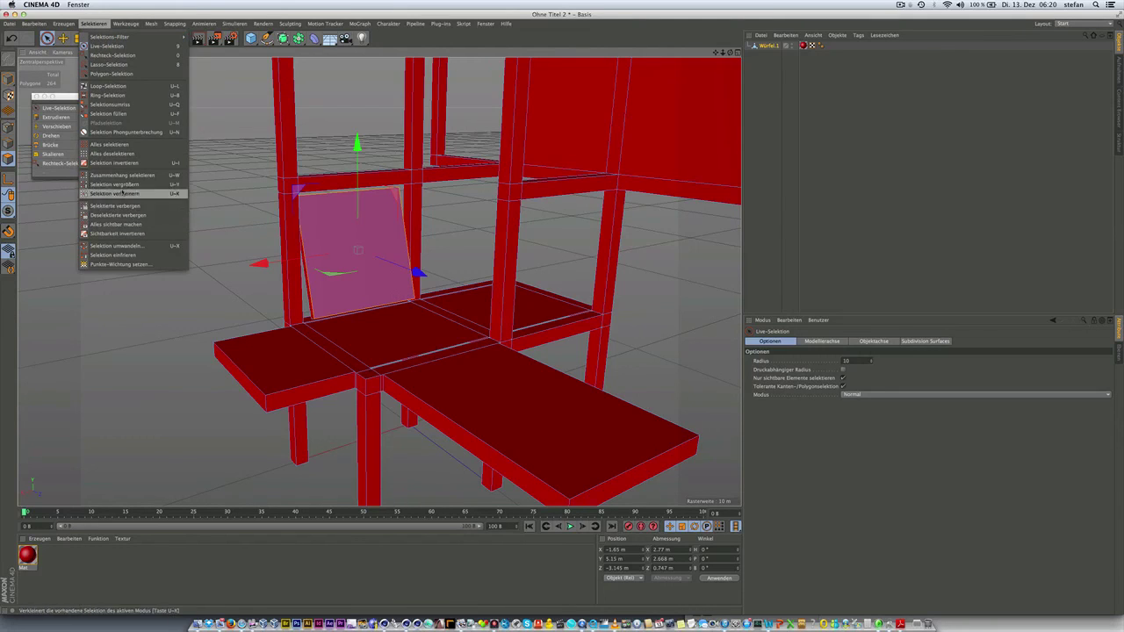
{"action": "left_click", "coordinate": [132, 176]}
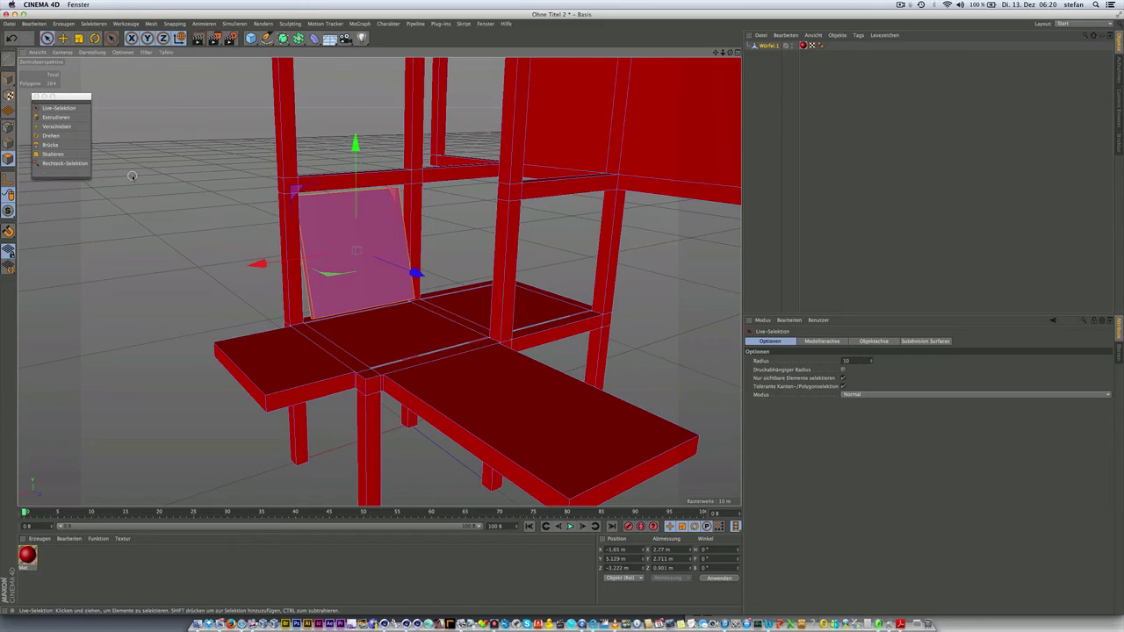
{"action": "mouse_move", "coordinate": [351, 254]}
{"action": "left_mouse_down", "text": "alt"}
{"action": "mouse_move", "coordinate": [456, 230]}
{"action": "mouse_move", "coordinate": [355, 255]}
{"action": "left_mouse_up", "text": "alt"}
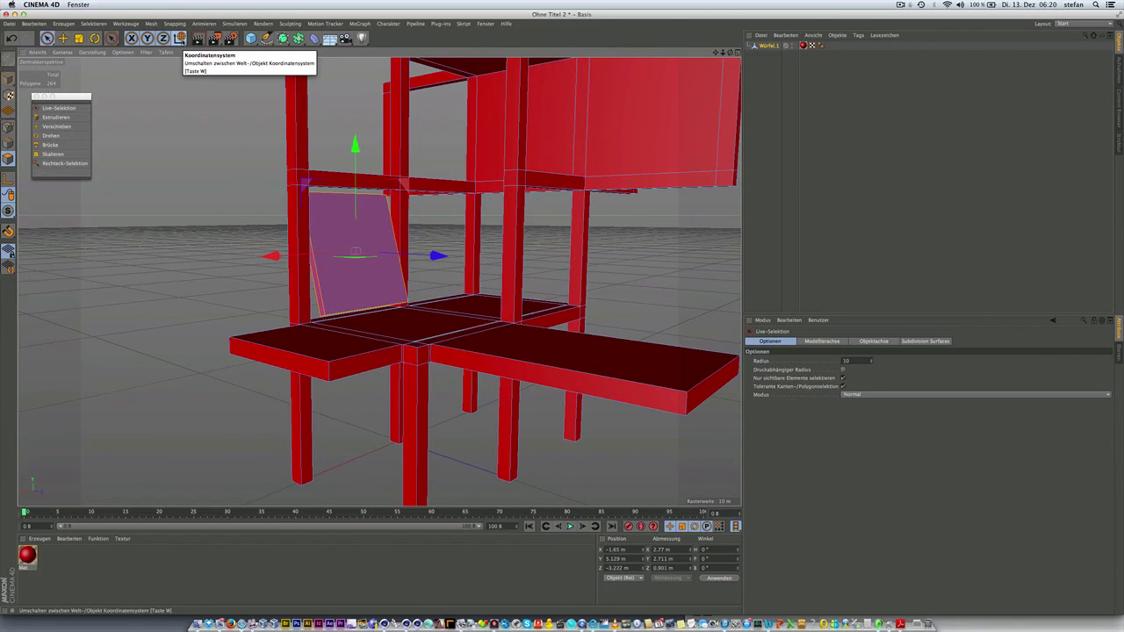
{"action": "mouse_move", "coordinate": [260, 193]}
{"action": "left_mouse_down", "text": "alt"}
{"action": "mouse_move", "coordinate": [325, 238]}
{"action": "mouse_move", "coordinate": [319, 261]}
{"action": "left_mouse_up", "text": "alt"}
{"action": "scroll", "coordinate": [319, 260], "scroll_direction": "up", "scroll_amount": 3}
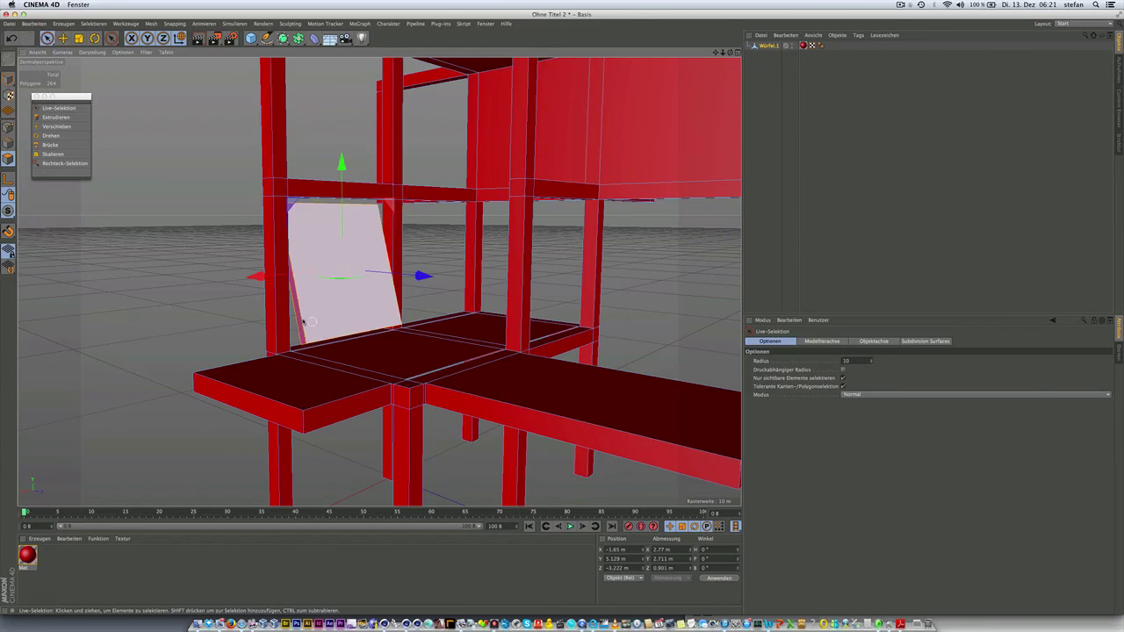
Split the selected backrest faces off with Abtrennen into a new Würfel.1 object.
{"action": "right_click", "coordinate": [330, 247]}
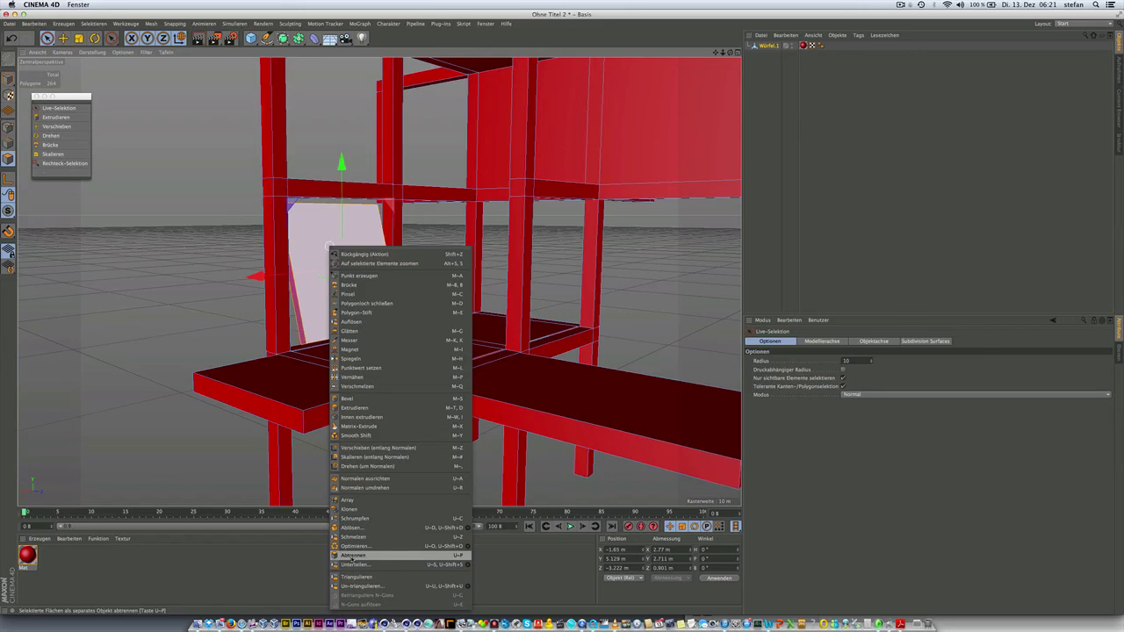
{"action": "left_click", "coordinate": [351, 556]}
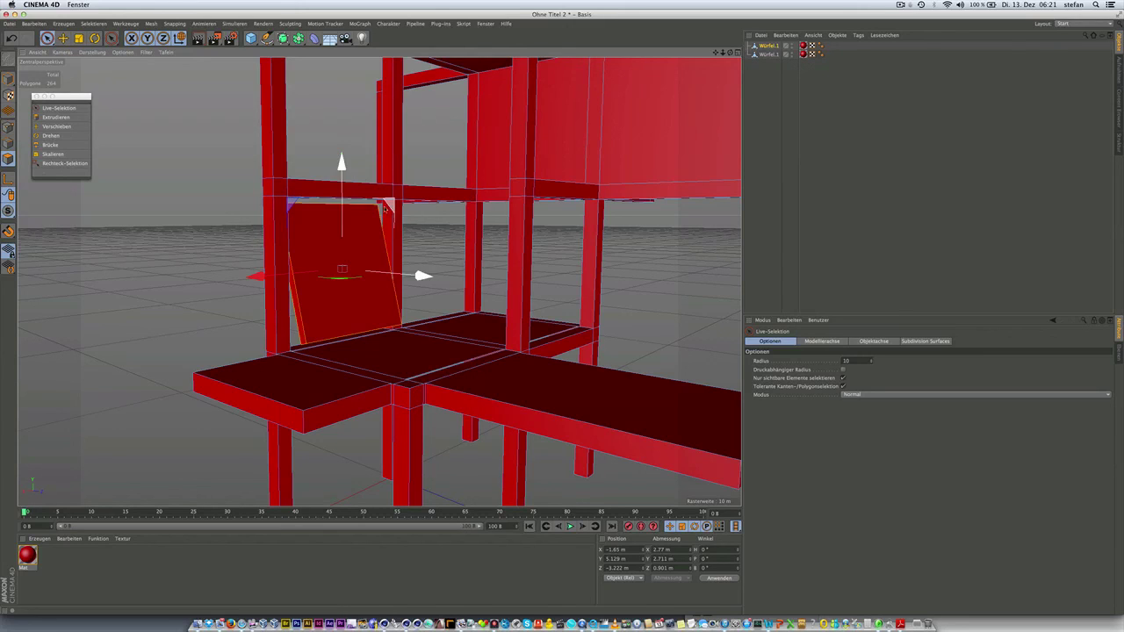
{"action": "left_click", "coordinate": [374, 259]}
{"action": "left_click_drag", "start_coordinate": [374, 259], "coordinate": [387, 259]}
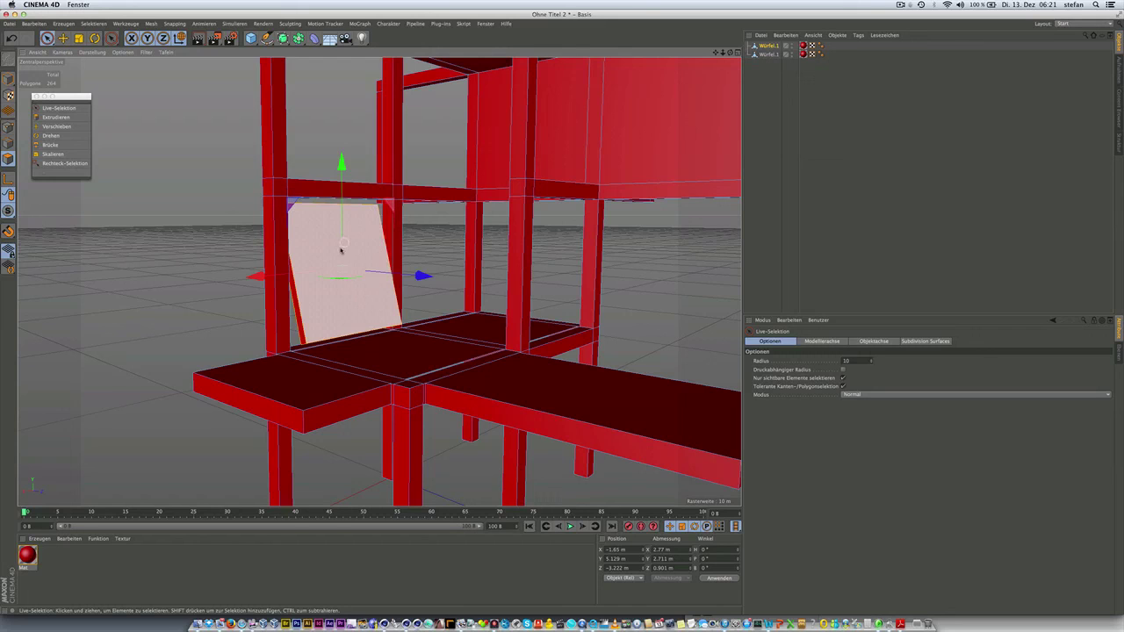
{"action": "left_click", "coordinate": [389, 294], "text": "ctrl"}
Select the new Würfel.1 panel object in the Object Manager with the Move tool active.
{"action": "left_click", "coordinate": [769, 44]}
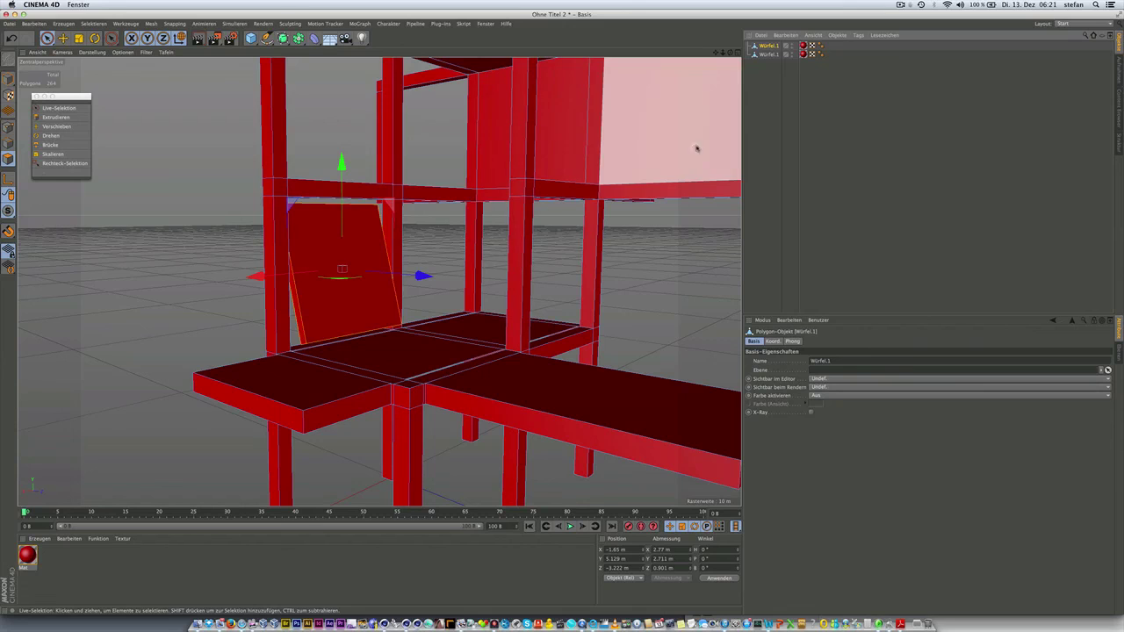
{"action": "left_click", "coordinate": [770, 54]}
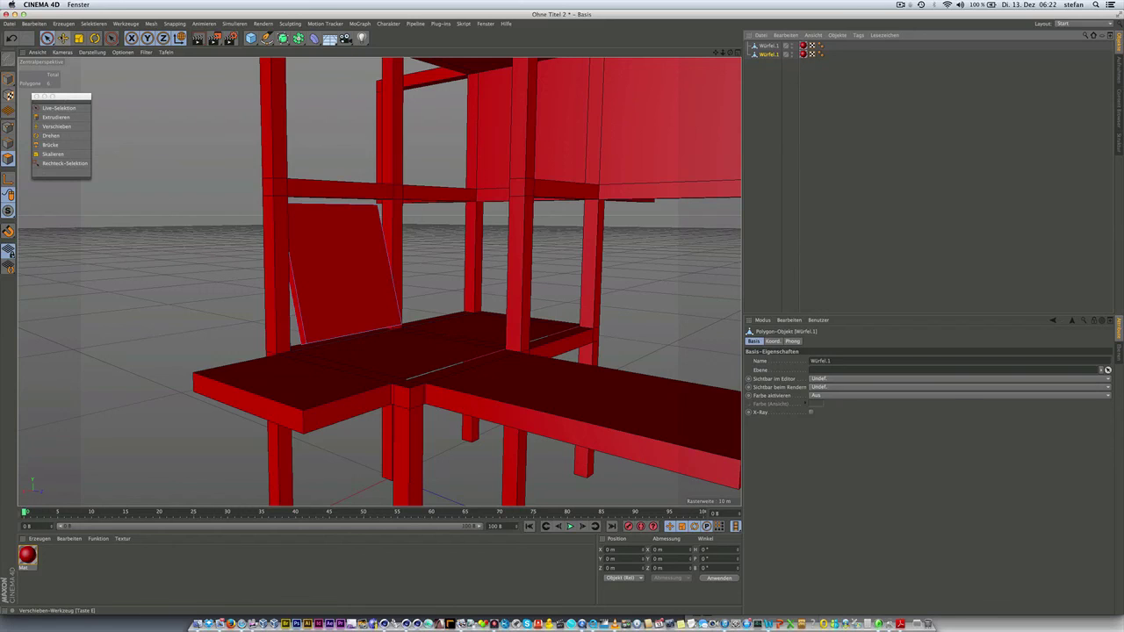
{"action": "left_click", "coordinate": [62, 38]}
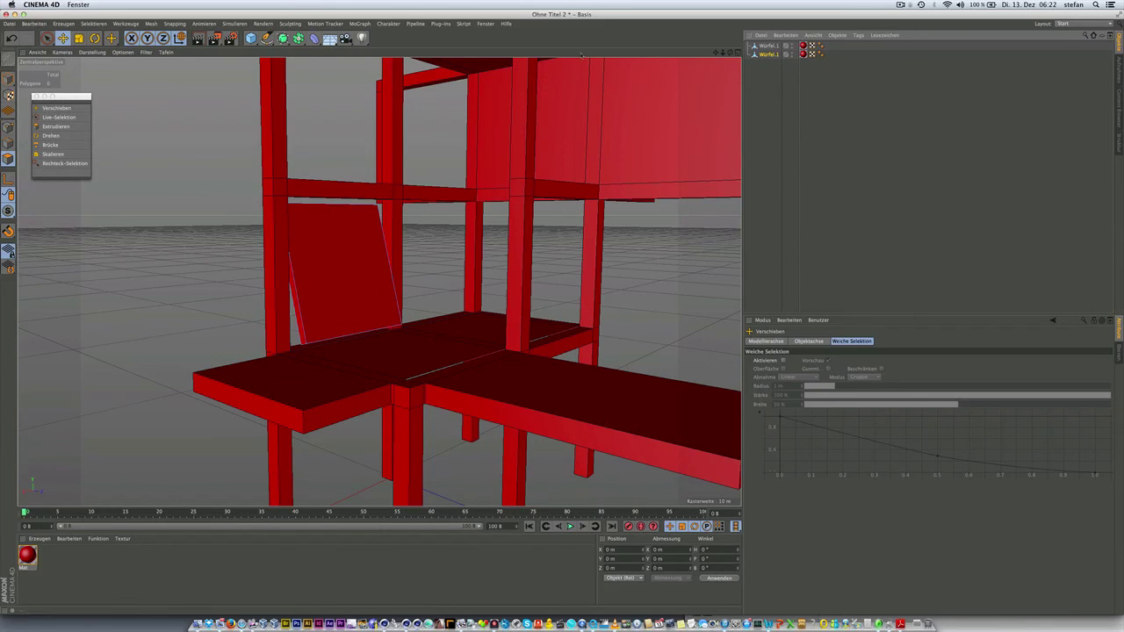
{"action": "scroll", "coordinate": [345, 225], "scroll_direction": "down", "scroll_amount": 5}
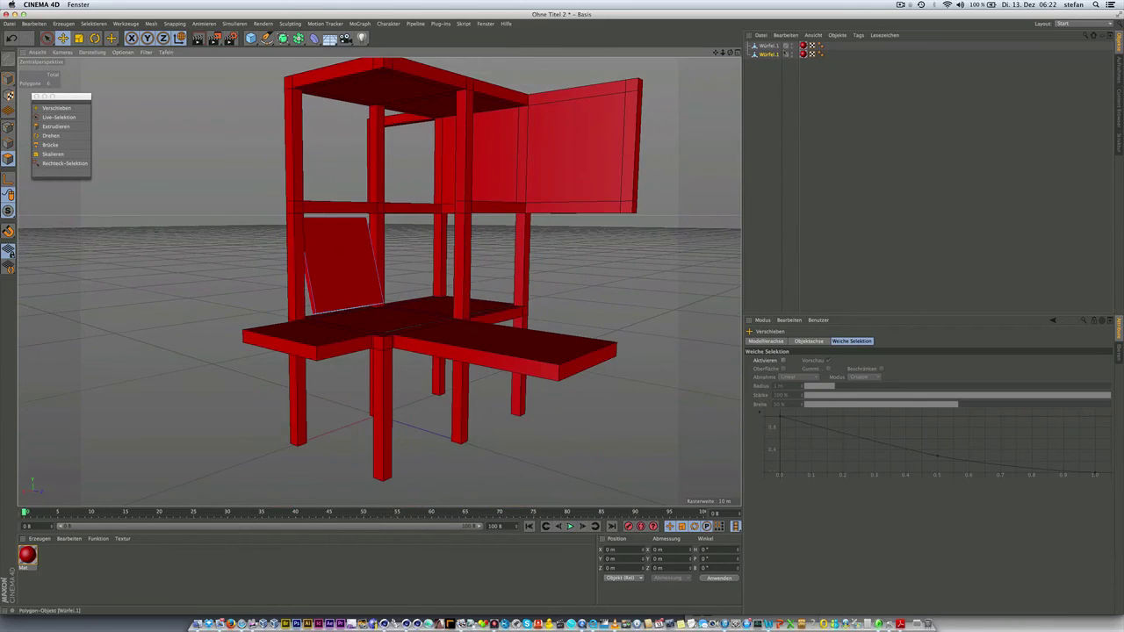
Check the frame's visibility, select the split-off Würfel.1 panel and switch to Model mode.
{"action": "left_click", "coordinate": [792, 45]}
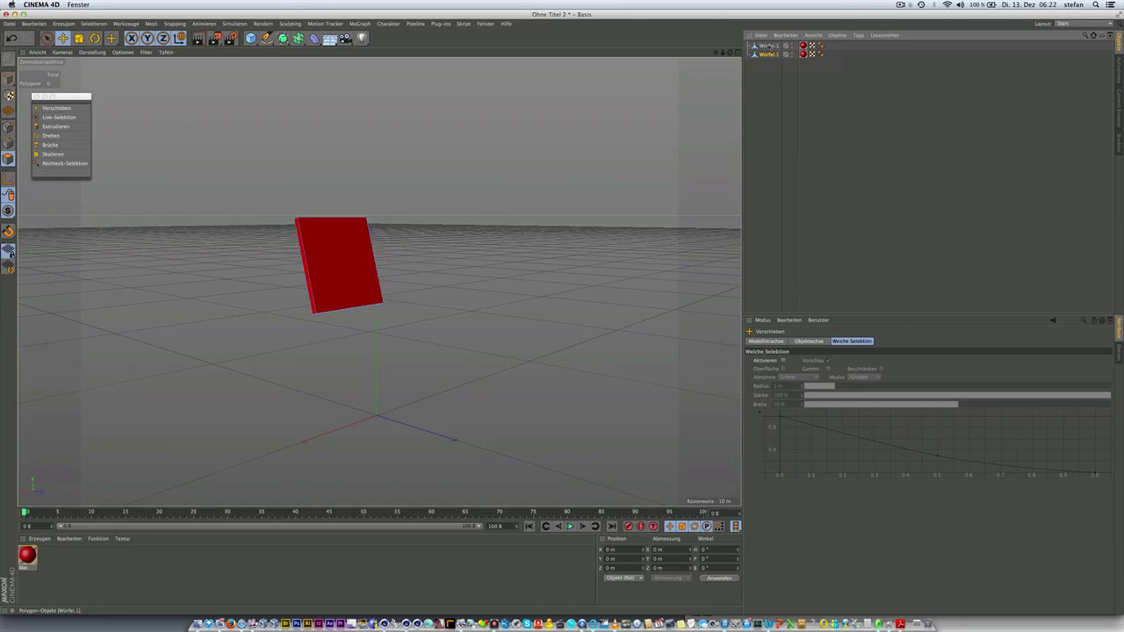
{"action": "left_click", "coordinate": [792, 45]}
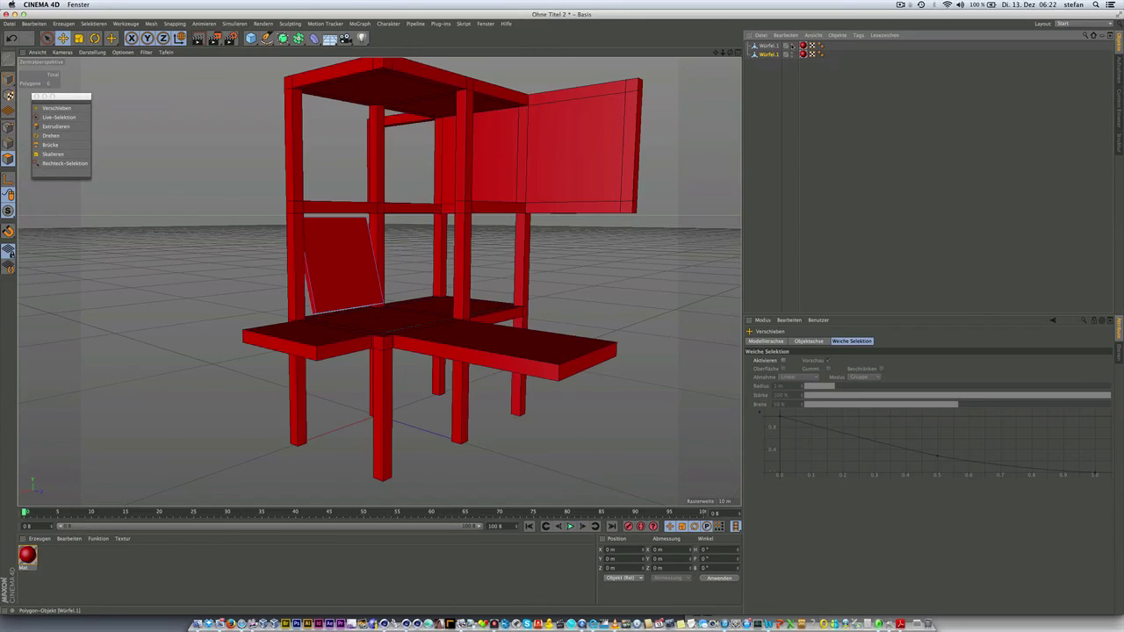
{"action": "left_click", "coordinate": [769, 55]}
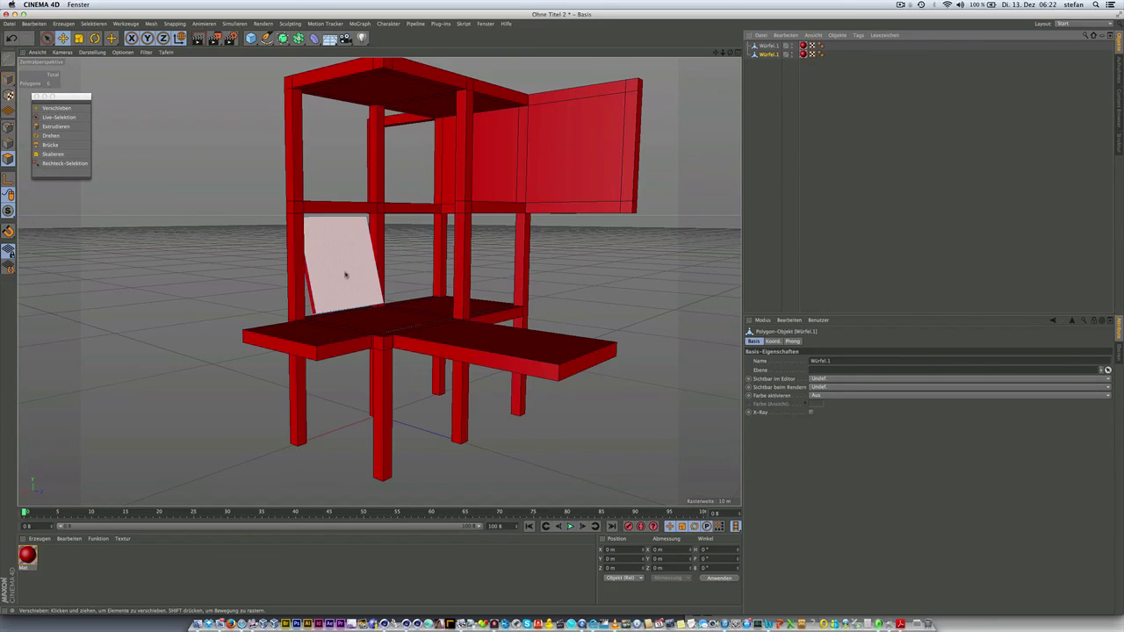
{"action": "left_click_drag", "start_coordinate": [338, 288], "coordinate": [324, 298], "text": "alt"}
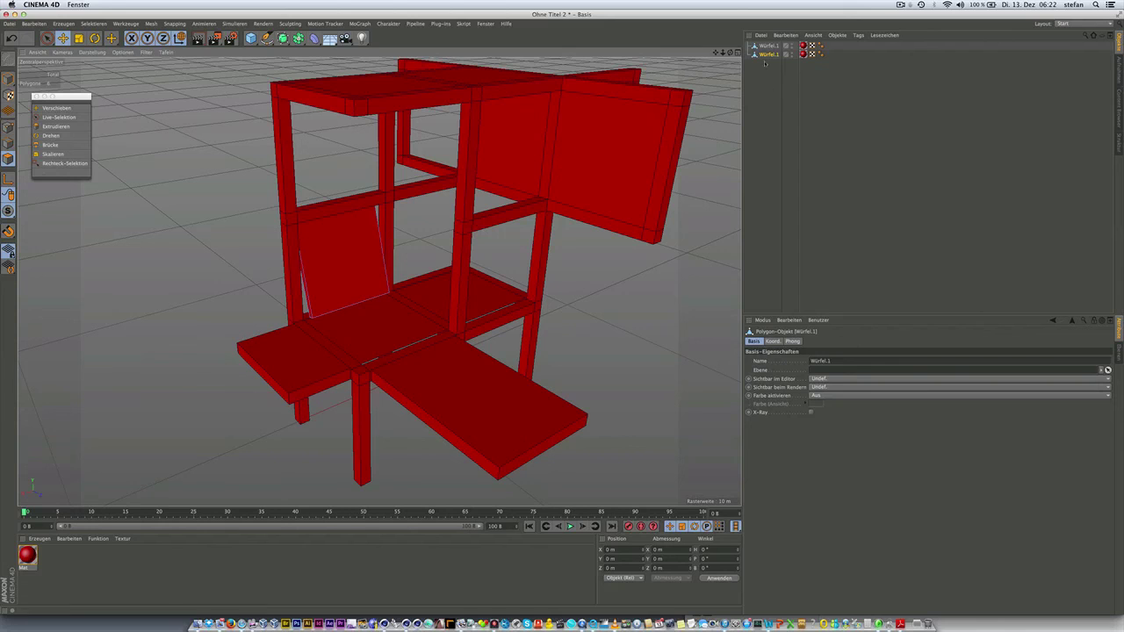
{"action": "left_click", "coordinate": [8, 80]}
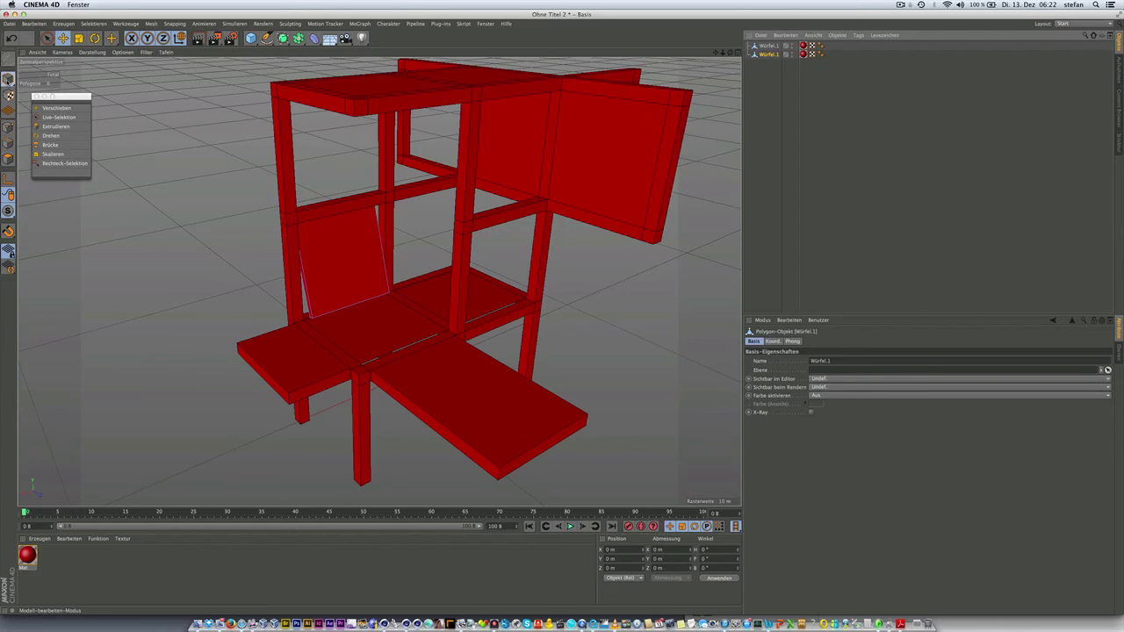
{"action": "mouse_move", "coordinate": [351, 290]}
{"action": "left_mouse_down", "text": "alt"}
{"action": "mouse_move", "coordinate": [406, 311]}
{"action": "mouse_move", "coordinate": [511, 260]}
{"action": "mouse_move", "coordinate": [326, 328]}
{"action": "left_mouse_up", "text": "alt"}
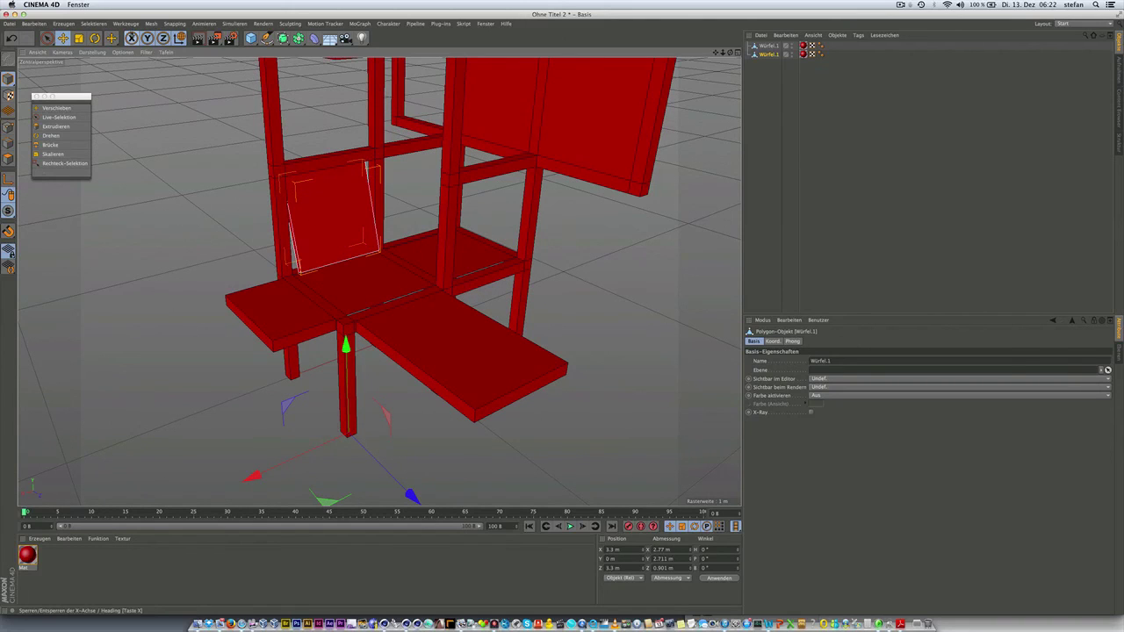
Run Achse zentrieren with Y at -100% to put the backrest pivot at its bottom edge.
{"action": "left_click", "coordinate": [122, 24]}
{"action": "mouse_move", "coordinate": [151, 24]}
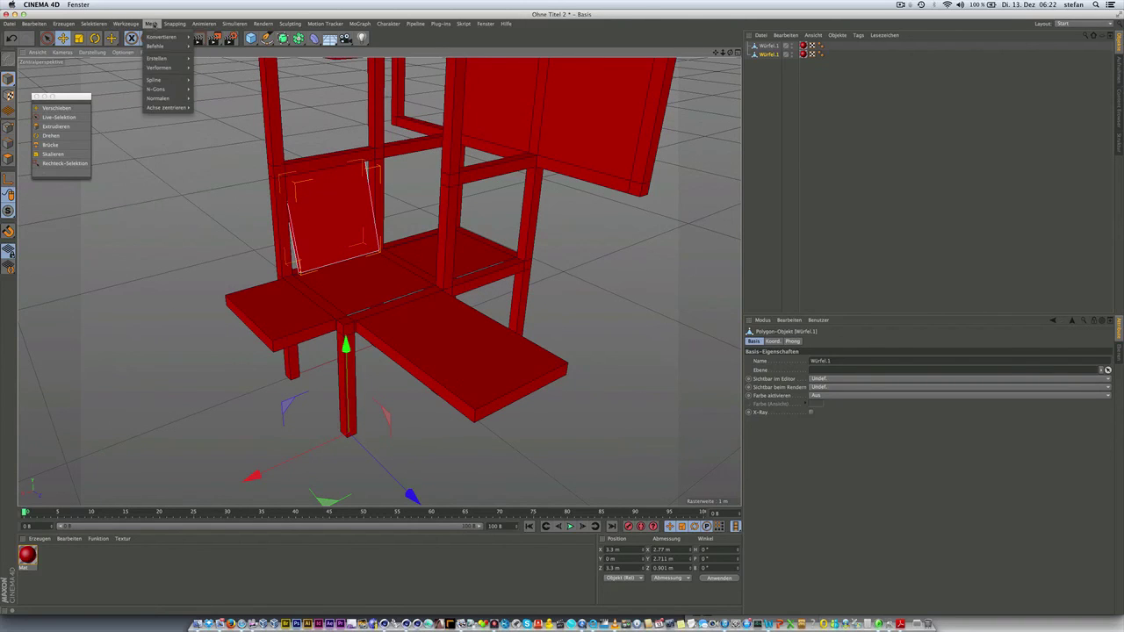
{"action": "left_click", "coordinate": [229, 112]}
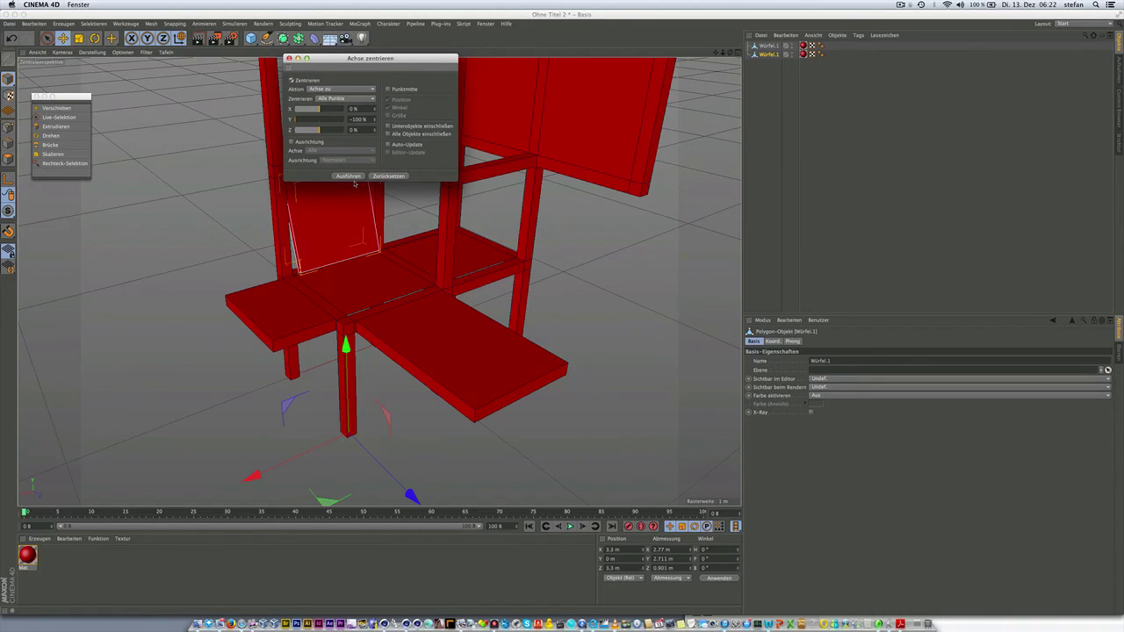
{"action": "left_click", "coordinate": [353, 176]}
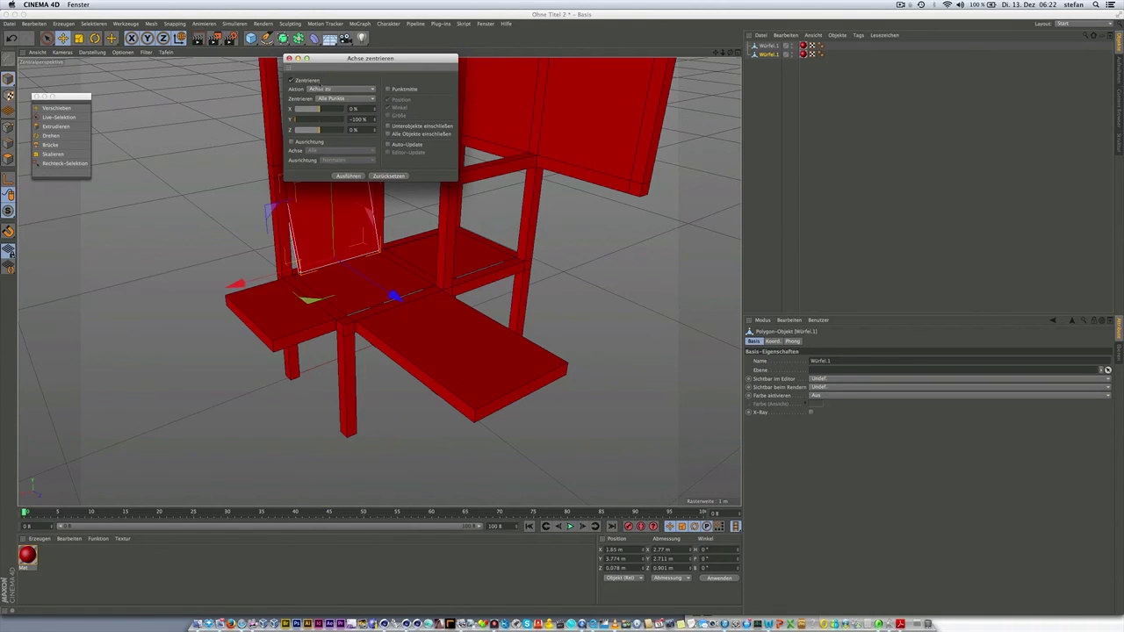
{"action": "left_click_drag", "start_coordinate": [323, 63], "coordinate": [550, 134]}
{"action": "mouse_move", "coordinate": [421, 264]}
{"action": "left_mouse_down", "text": "alt"}
{"action": "mouse_move", "coordinate": [487, 218]}
{"action": "mouse_move", "coordinate": [310, 254]}
{"action": "left_mouse_up", "text": "alt"}
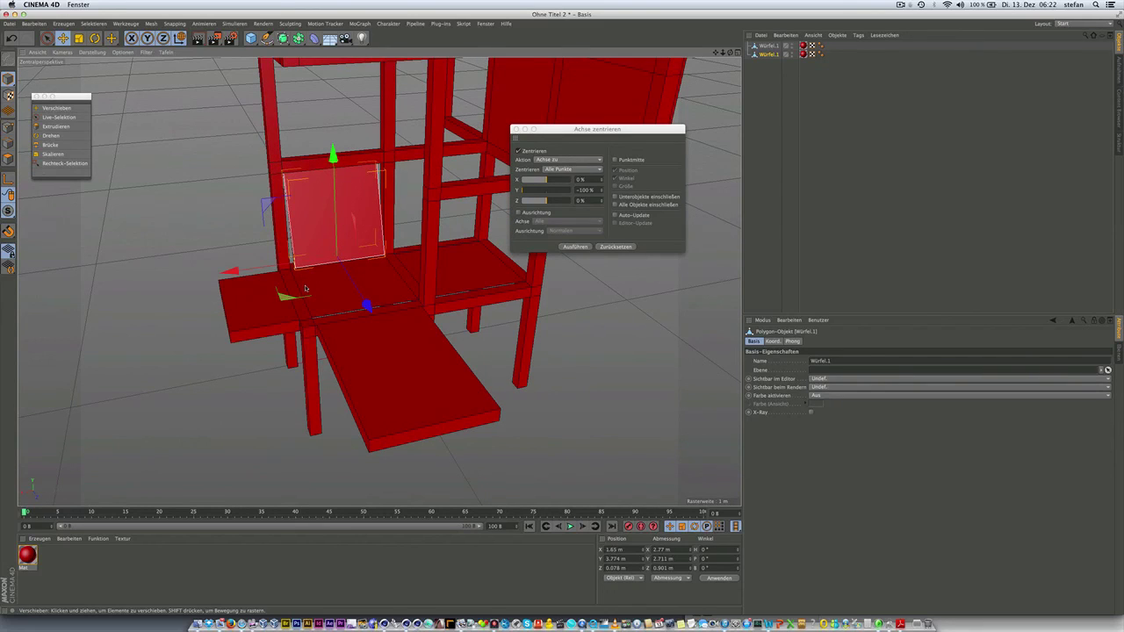
Rotate the backrest panel to a 90° heading and slide it along Z toward the seat edge.
{"action": "key", "text": "r"}
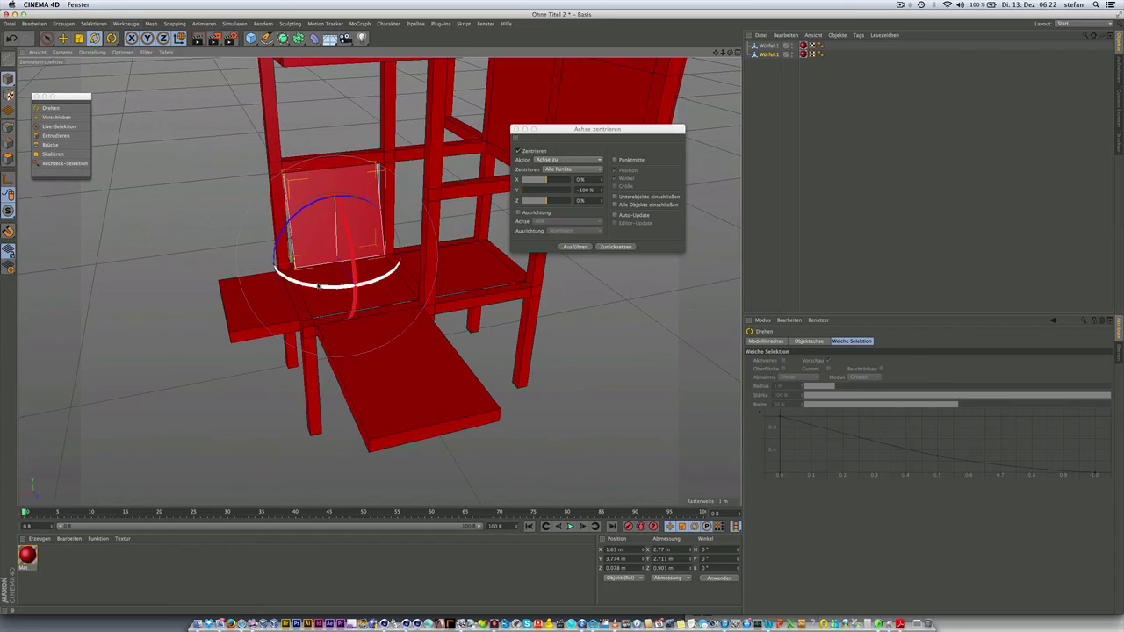
{"action": "left_click_drag", "start_coordinate": [319, 285], "coordinate": [441, 269]}
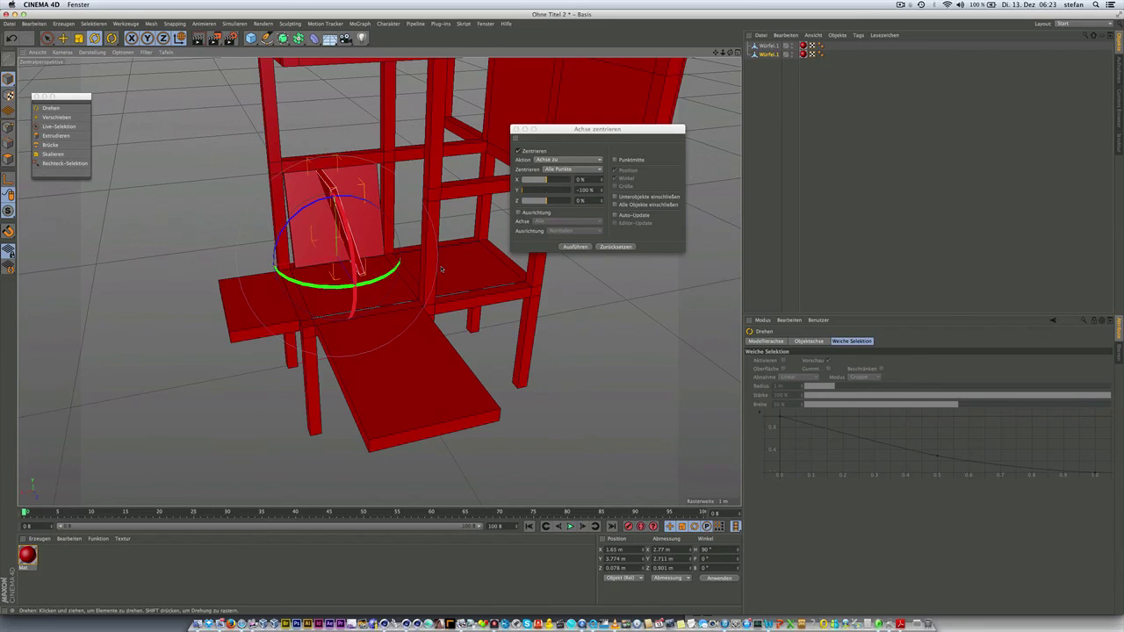
{"action": "key", "text": "e"}
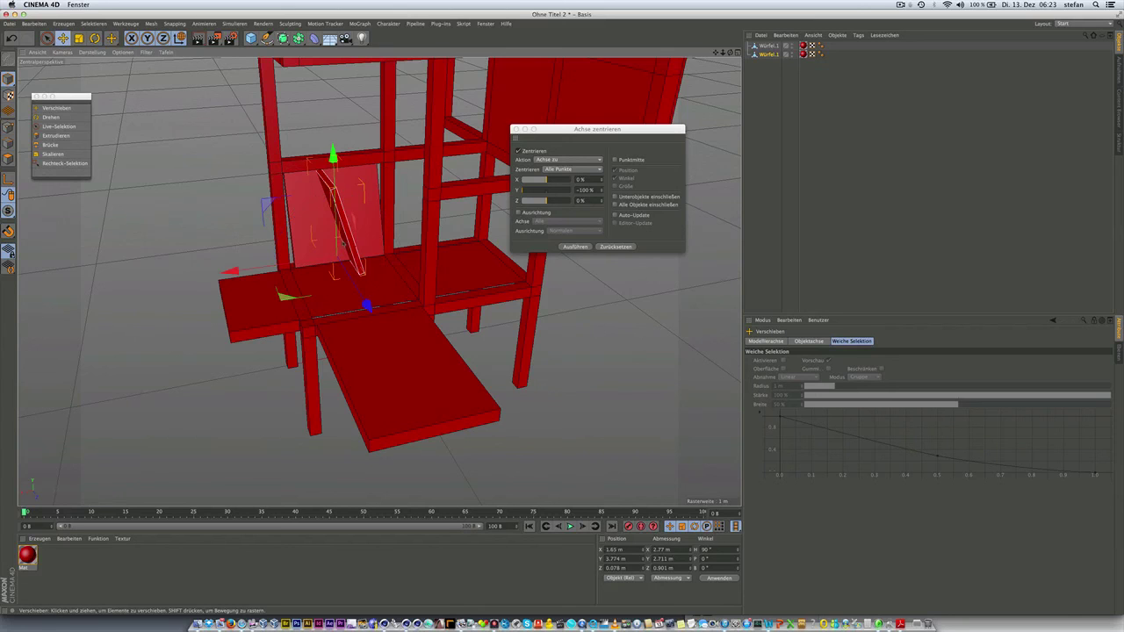
{"action": "mouse_move", "coordinate": [228, 272]}
{"action": "left_mouse_down", "text": "alt"}
{"action": "mouse_move", "coordinate": [478, 268]}
{"action": "mouse_move", "coordinate": [508, 288]}
{"action": "left_mouse_up", "text": "alt"}
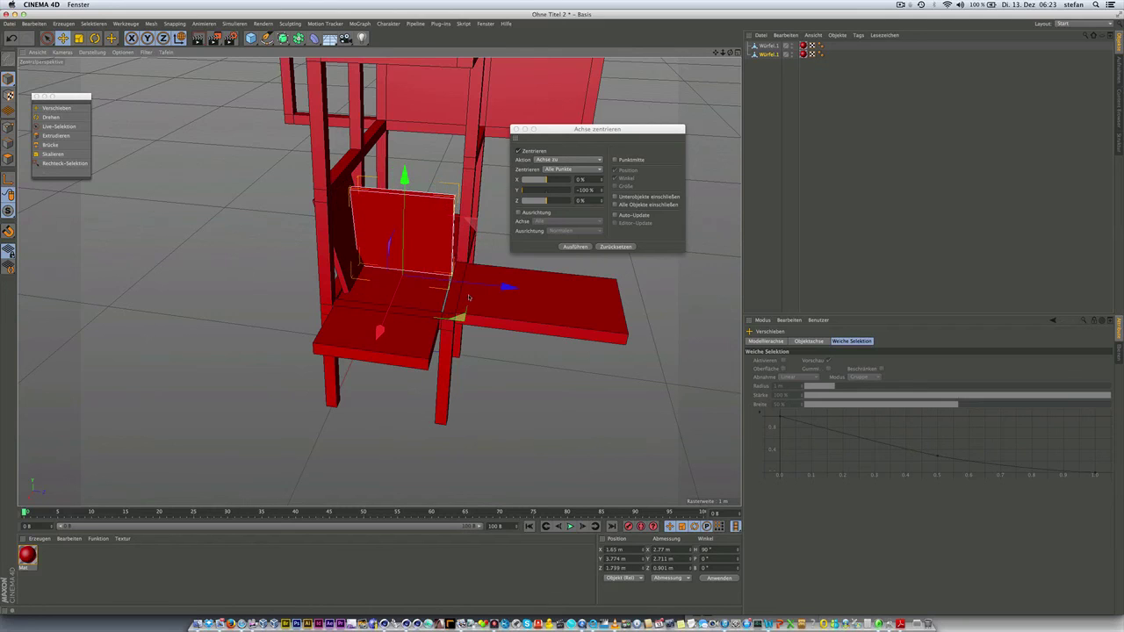
{"action": "mouse_move", "coordinate": [379, 331]}
{"action": "left_mouse_down"}
{"action": "mouse_move", "coordinate": [320, 425]}
{"action": "mouse_move", "coordinate": [378, 281]}
{"action": "mouse_move", "coordinate": [293, 357]}
{"action": "left_mouse_up"}
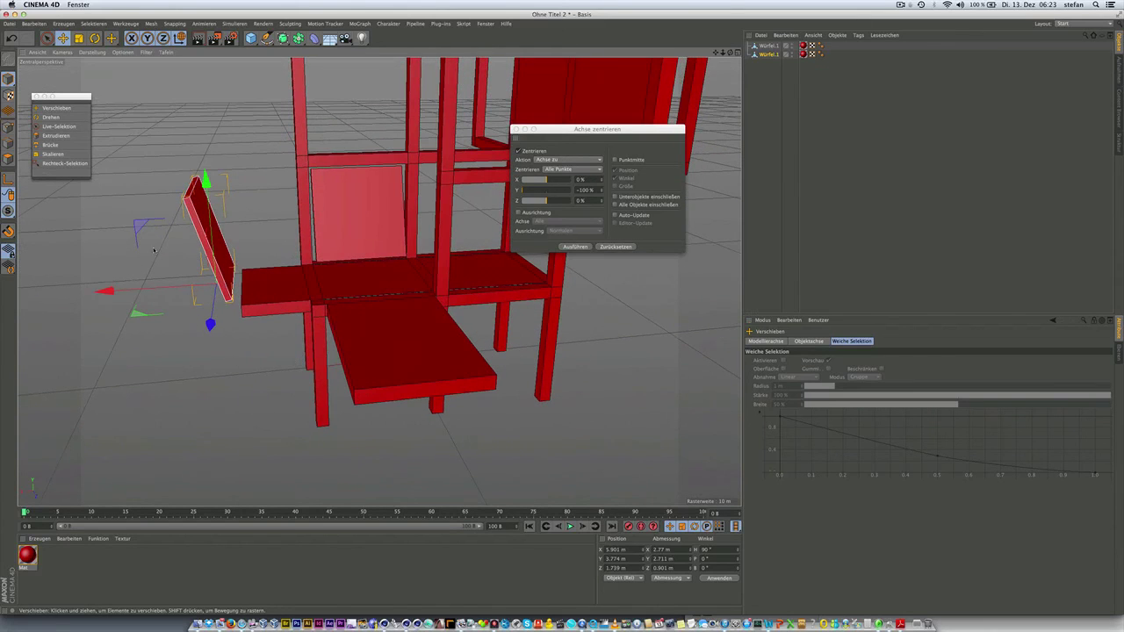
{"action": "left_click_drag", "start_coordinate": [136, 224], "coordinate": [158, 263]}
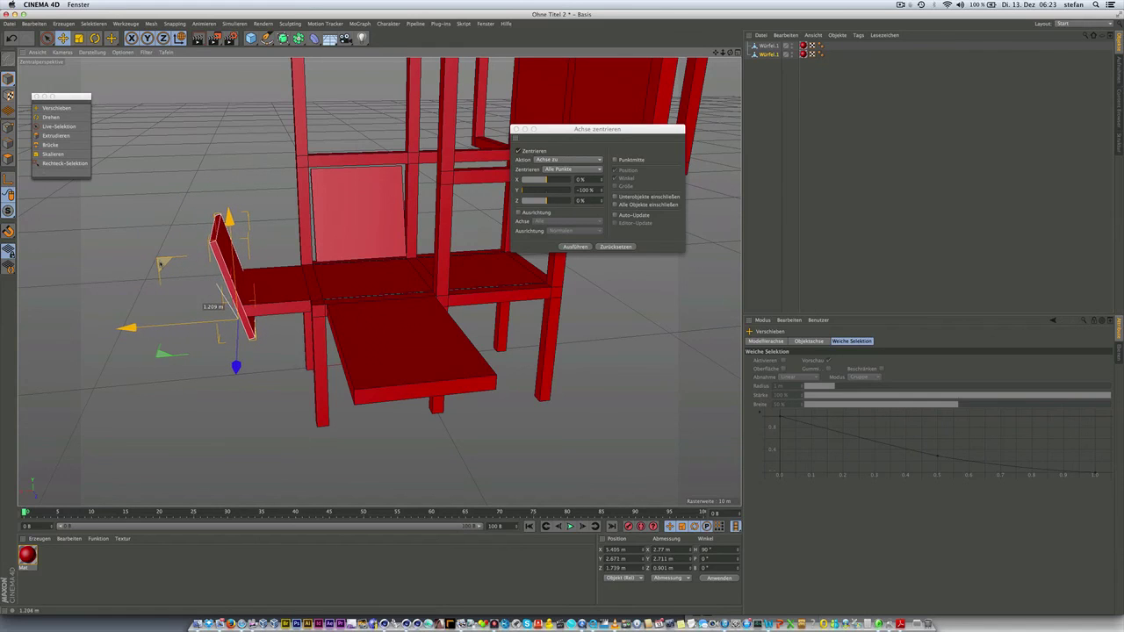
{"action": "left_click_drag", "start_coordinate": [158, 262], "coordinate": [161, 264]}
{"action": "scroll", "coordinate": [122, 323], "scroll_direction": "down", "scroll_amount": 8}
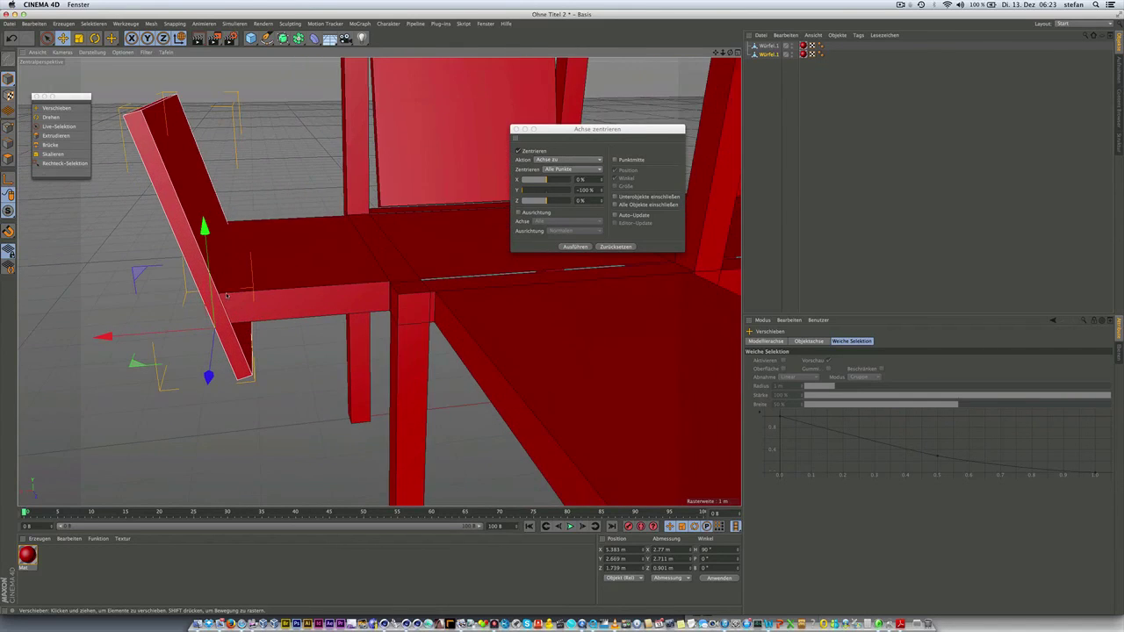
{"action": "left_click_drag", "start_coordinate": [122, 323], "coordinate": [115, 322], "text": "alt"}
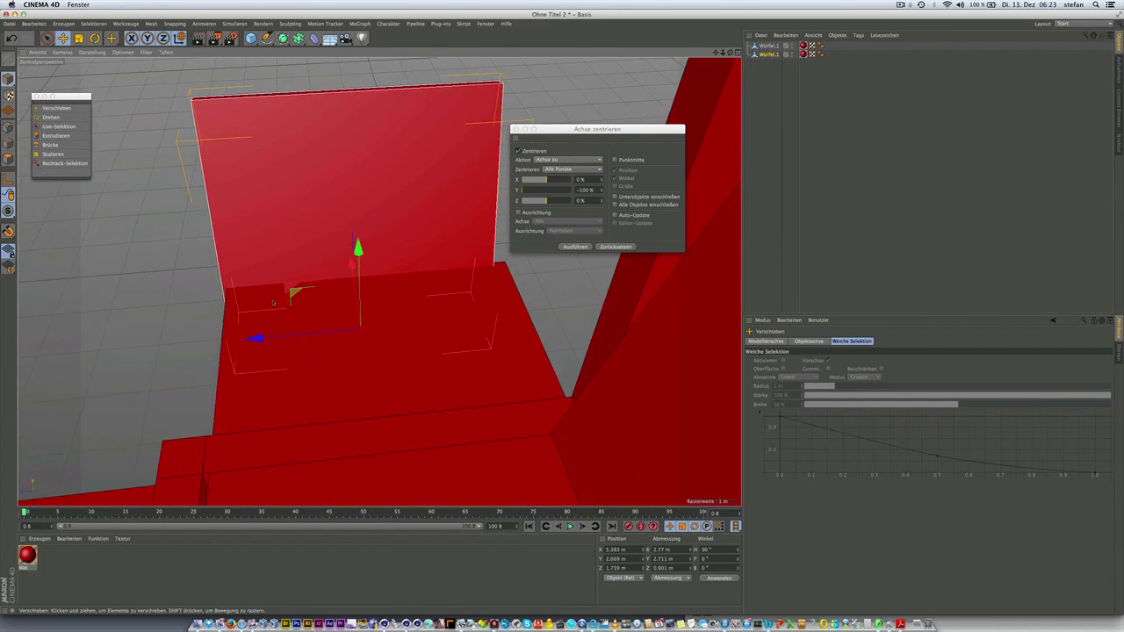
{"action": "left_click_drag", "start_coordinate": [254, 338], "coordinate": [266, 338]}
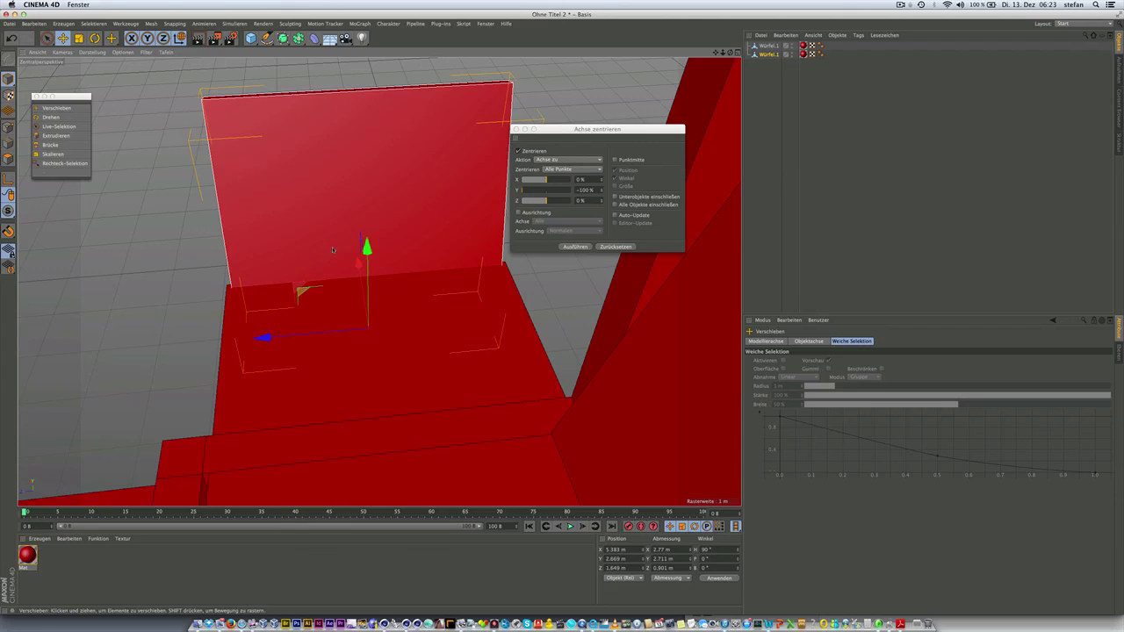
{"action": "left_click", "coordinate": [767, 55]}
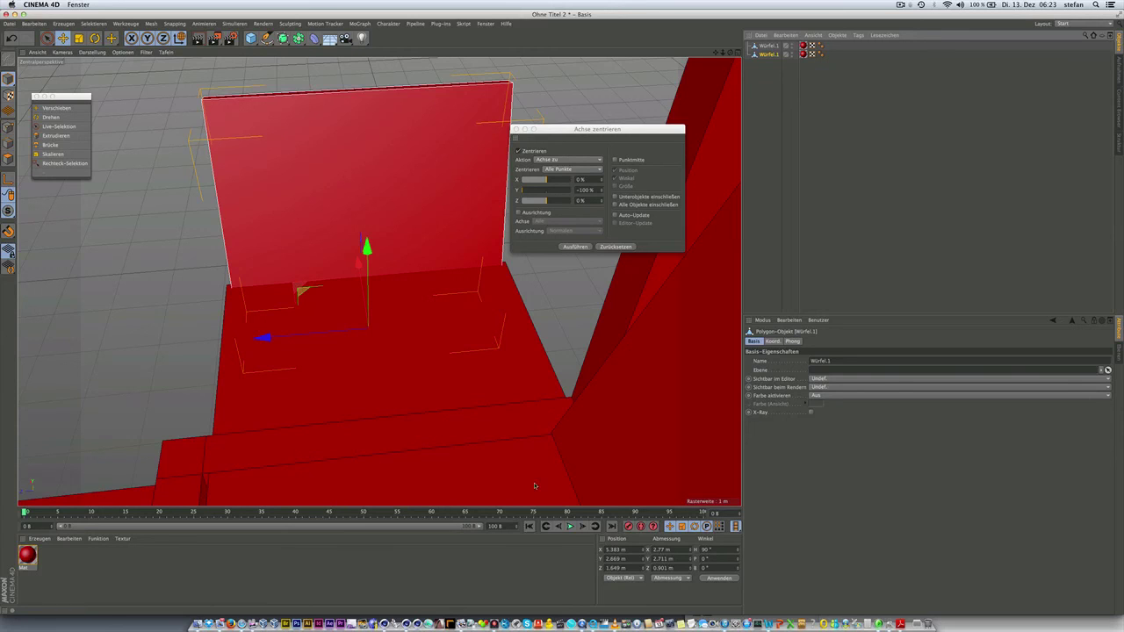
{"action": "scroll", "coordinate": [452, 381], "scroll_direction": "up", "scroll_amount": 2}
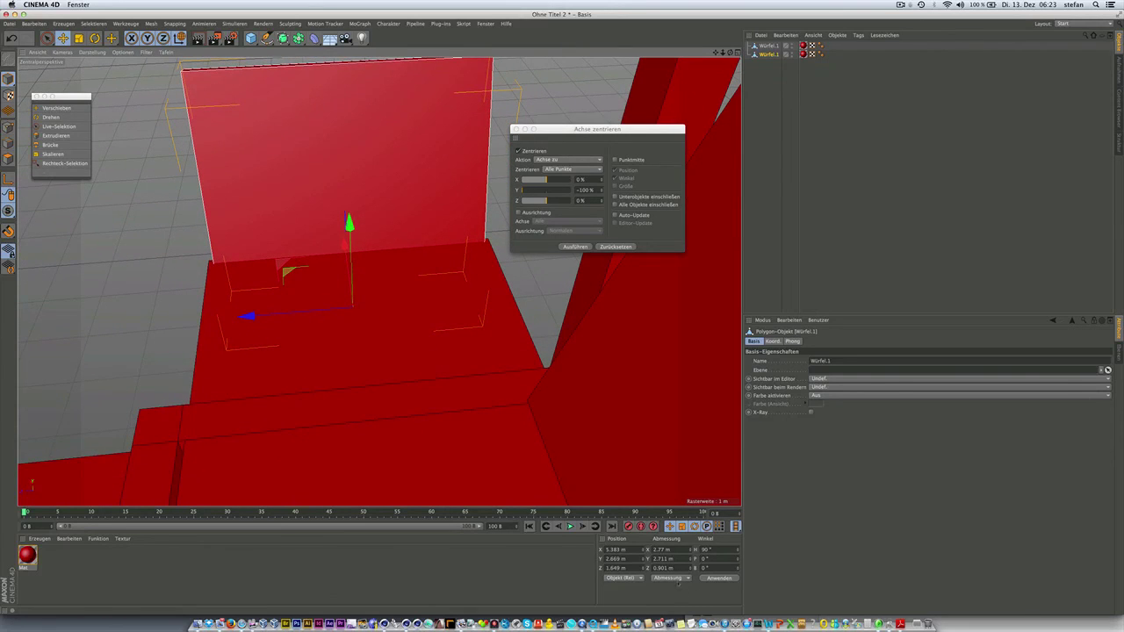
{"action": "left_click_drag", "start_coordinate": [350, 266], "coordinate": [483, 235], "text": "alt"}
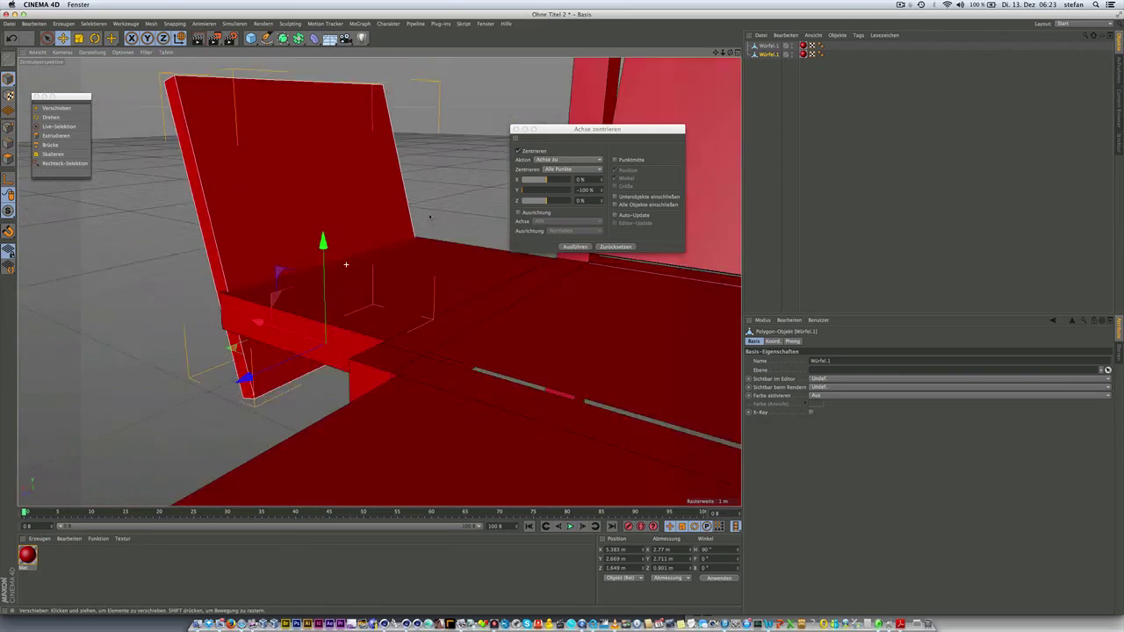
{"action": "right_click_drag", "start_coordinate": [483, 235], "coordinate": [333, 249], "text": "alt"}
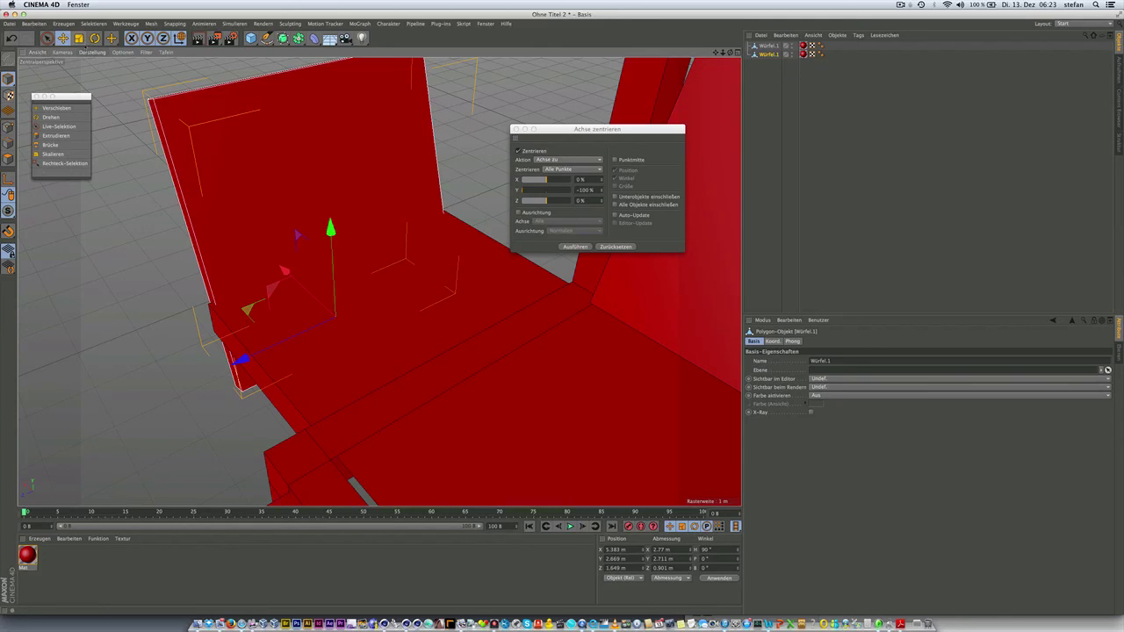
Scale the backrest panel along X to about 108 %, widening it to roughly 3 m.
{"action": "key", "text": "t"}
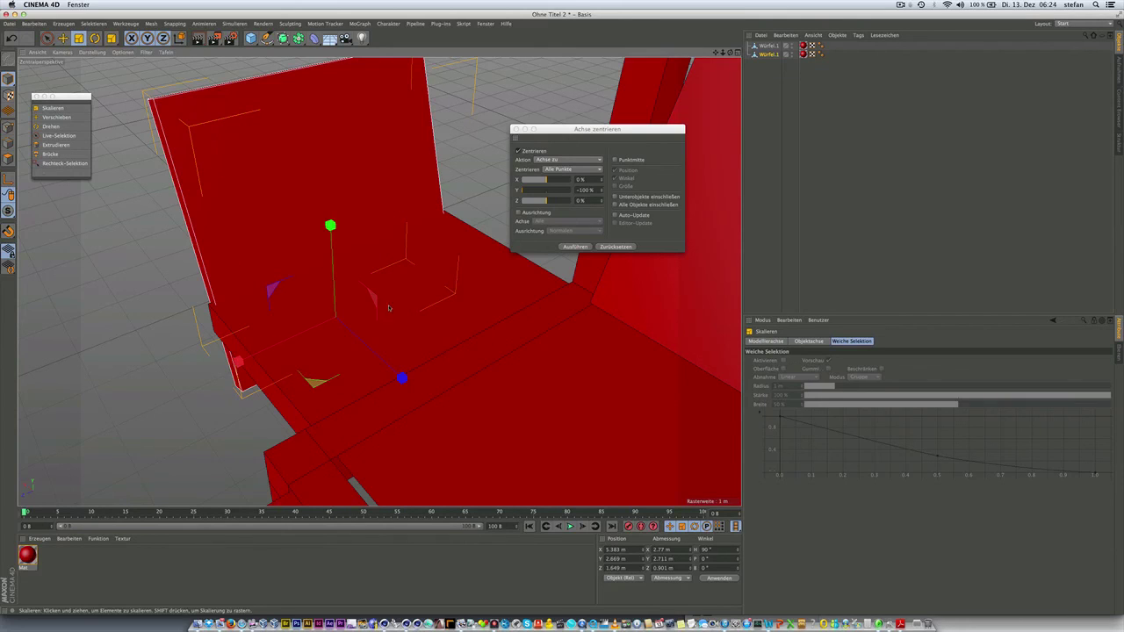
{"action": "left_click_drag", "start_coordinate": [237, 361], "coordinate": [233, 372]}
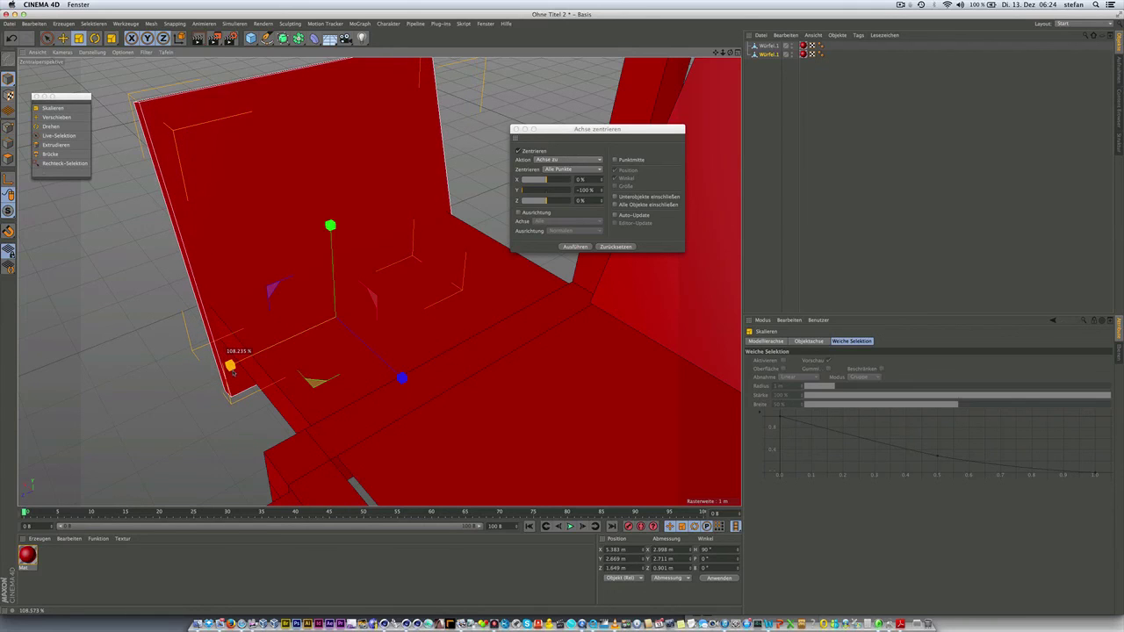
{"action": "mouse_move", "coordinate": [233, 372]}
{"action": "left_mouse_down", "text": "alt"}
{"action": "mouse_move", "coordinate": [241, 271]}
{"action": "mouse_move", "coordinate": [240, 371]}
{"action": "mouse_move", "coordinate": [374, 269]}
{"action": "mouse_move", "coordinate": [407, 298]}
{"action": "mouse_move", "coordinate": [600, 282]}
{"action": "mouse_move", "coordinate": [330, 295]}
{"action": "left_mouse_up", "text": "alt"}
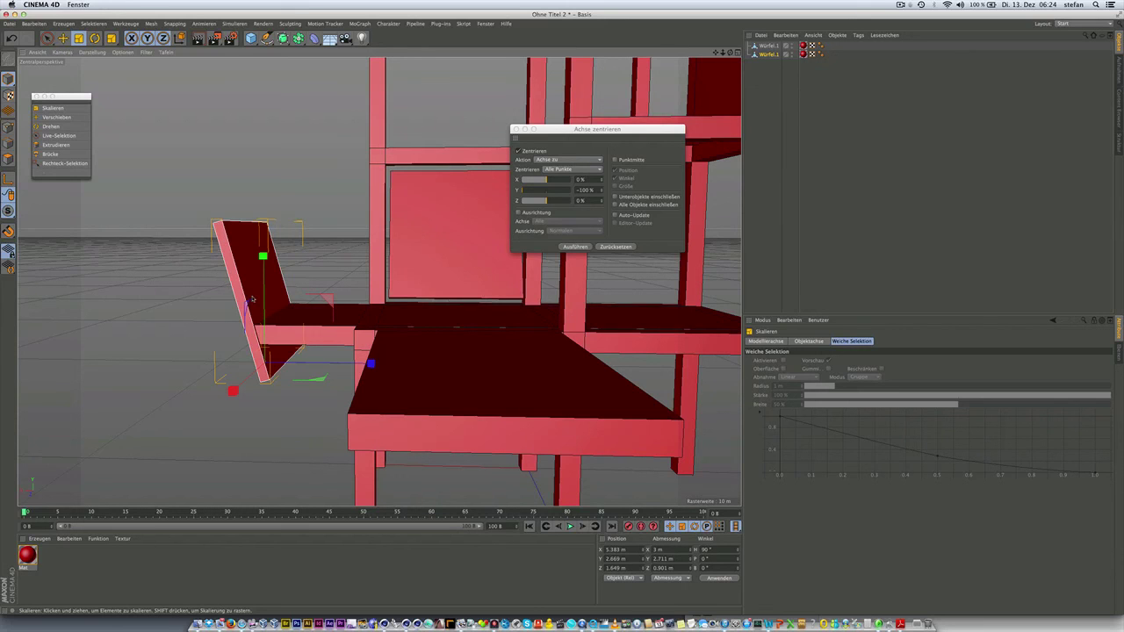
{"action": "left_click_drag", "start_coordinate": [256, 290], "coordinate": [337, 279], "text": "alt"}
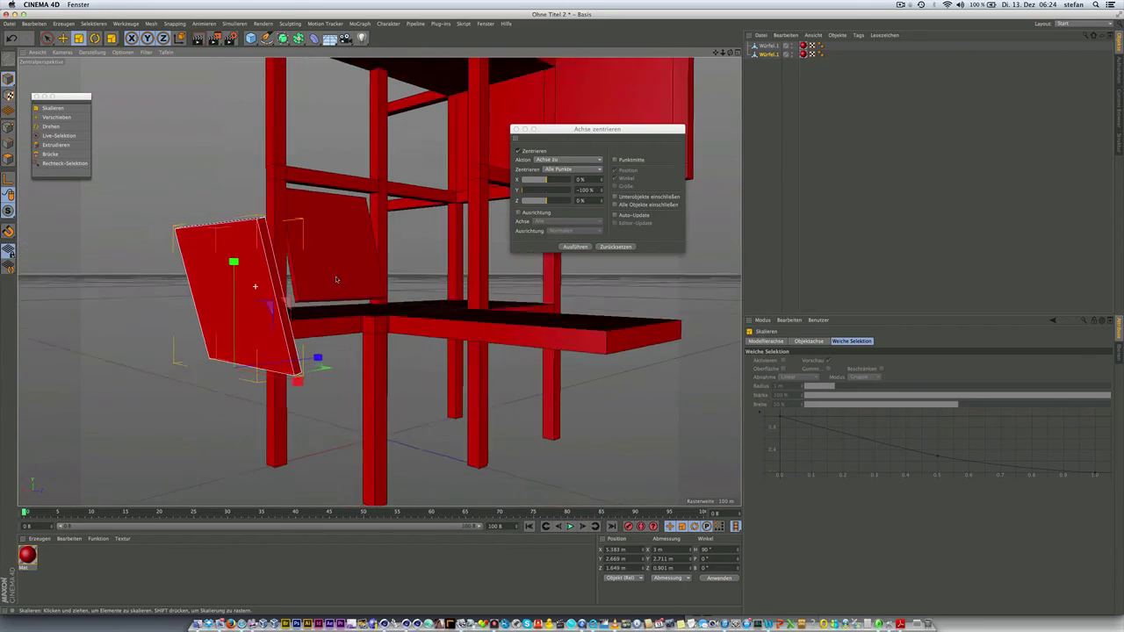
{"action": "scroll", "coordinate": [337, 279], "scroll_direction": "down", "scroll_amount": 2}
{"action": "scroll", "coordinate": [342, 289], "scroll_direction": "down", "scroll_amount": 2}
{"action": "scroll", "coordinate": [347, 299], "scroll_direction": "down", "scroll_amount": 2}
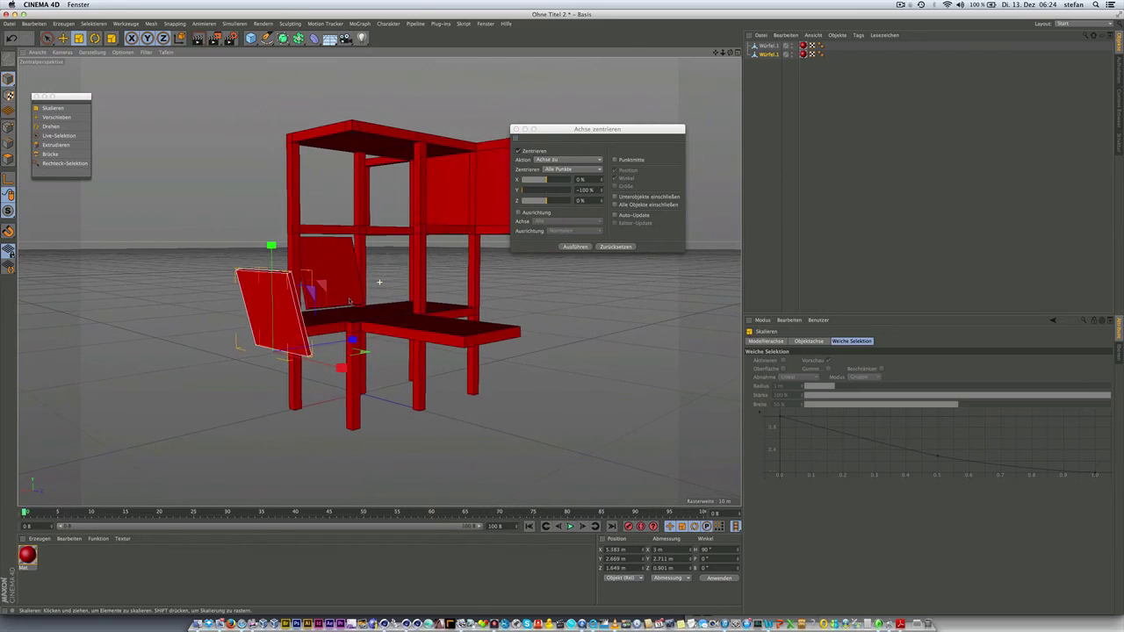
Deselect both Würfel.1 objects and move the Achse zentrieren dialog aside.
{"action": "left_click", "coordinate": [771, 202]}
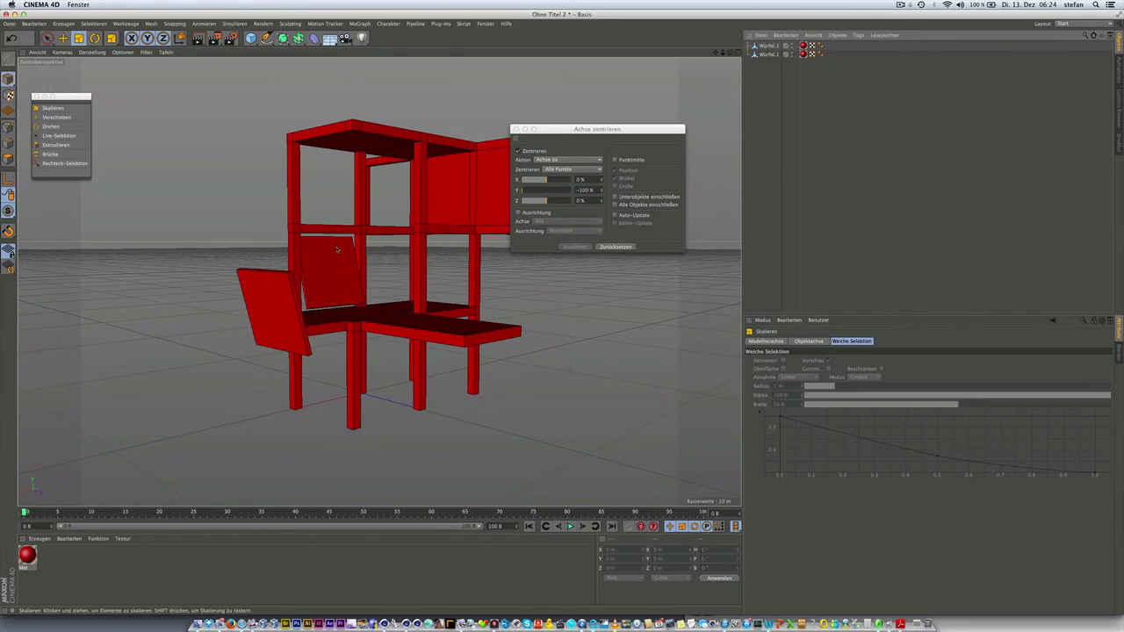
{"action": "left_click_drag", "start_coordinate": [378, 283], "coordinate": [364, 288], "text": "alt"}
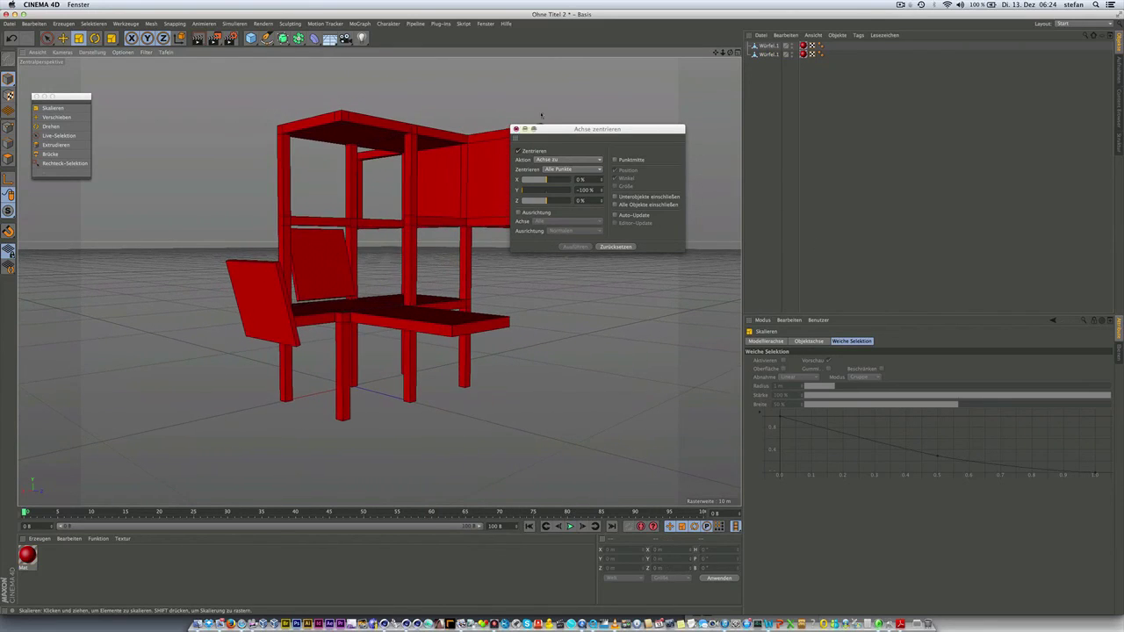
{"action": "left_click_drag", "start_coordinate": [542, 129], "coordinate": [693, 154]}
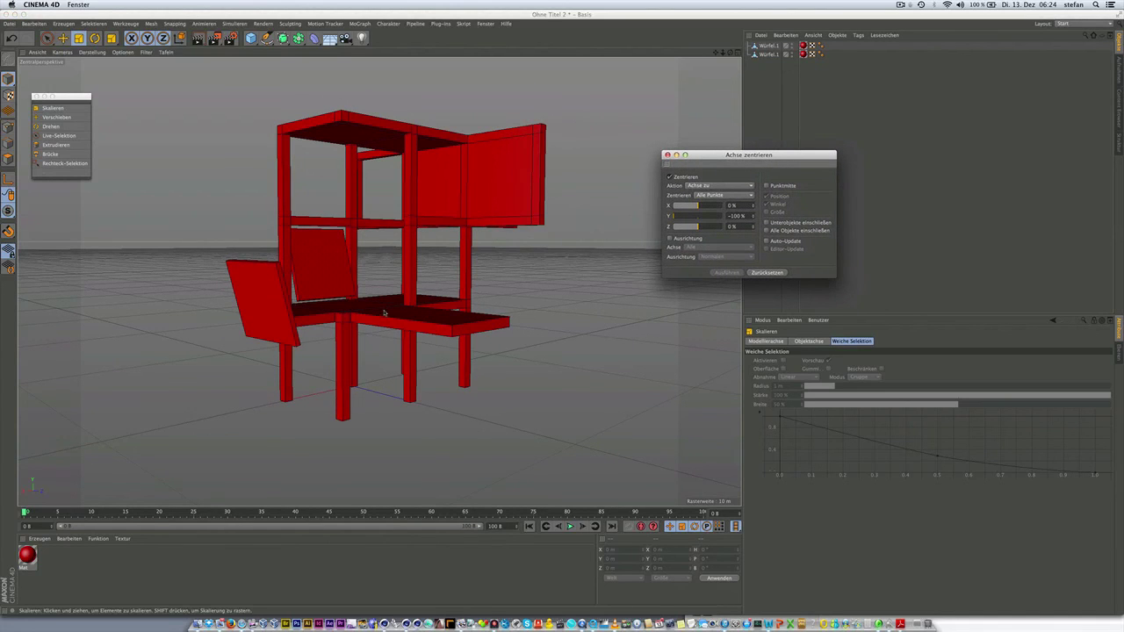
{"action": "scroll", "coordinate": [348, 319], "scroll_direction": "up", "scroll_amount": 2}
{"action": "scroll", "coordinate": [348, 319], "scroll_direction": "up", "scroll_amount": 2}
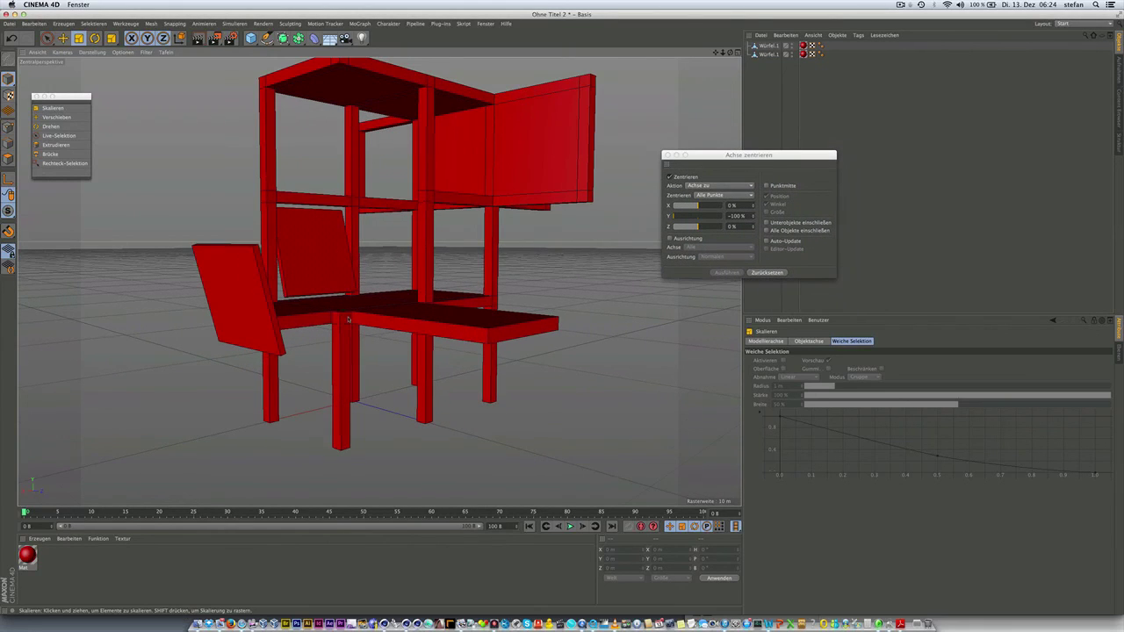
{"action": "scroll", "coordinate": [254, 279], "scroll_direction": "up", "scroll_amount": 3}
{"action": "scroll", "coordinate": [242, 264], "scroll_direction": "up", "scroll_amount": 2}
In Polygon mode, move the backrest panel's side face about 0.617 m along Z.
{"action": "left_click", "coordinate": [249, 290]}
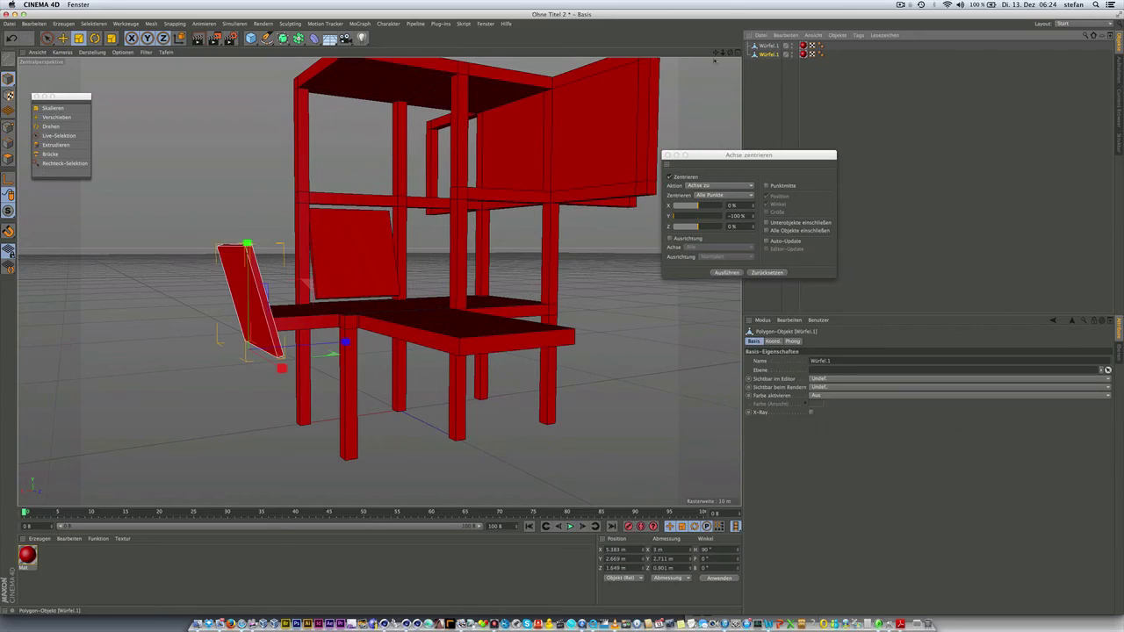
{"action": "left_click", "coordinate": [8, 160]}
{"action": "left_click", "coordinate": [239, 246]}
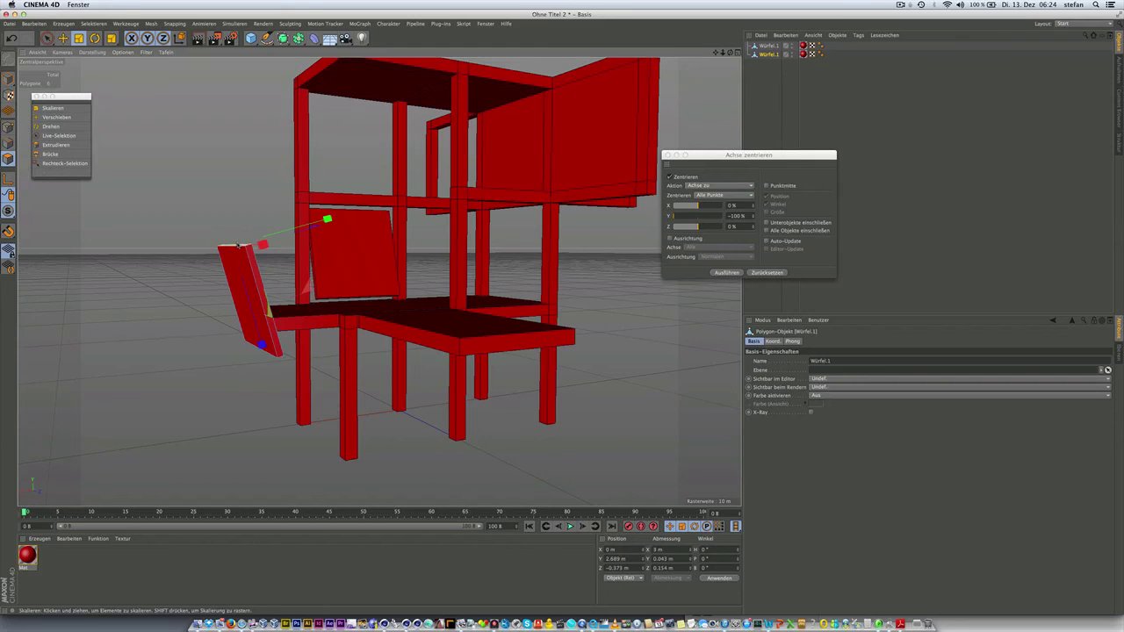
{"action": "key", "text": "e"}
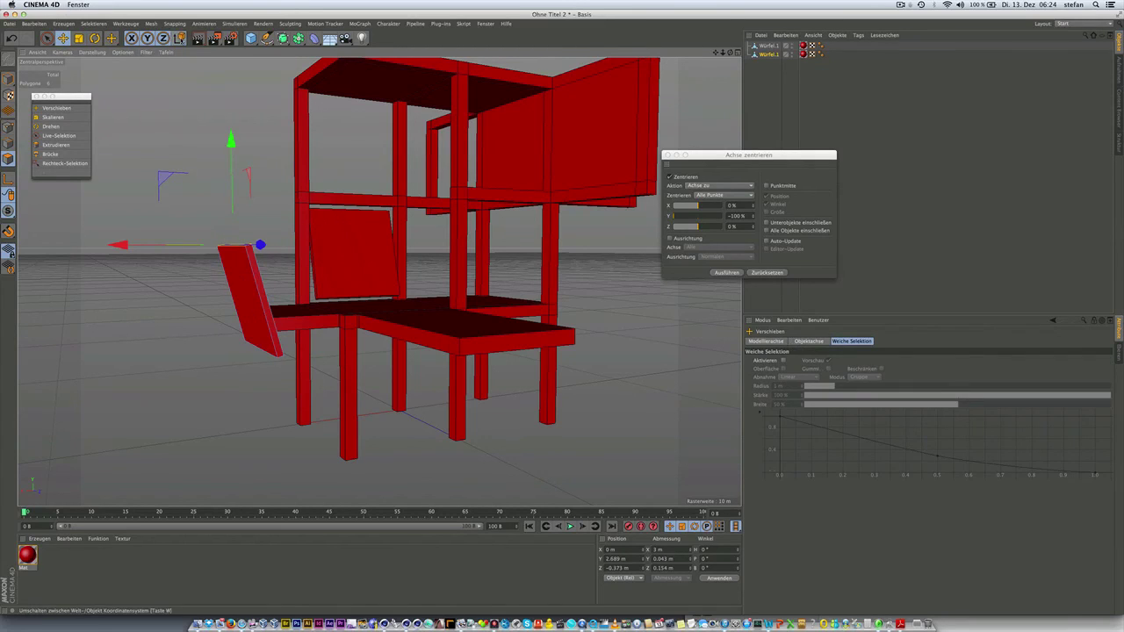
{"action": "left_click", "coordinate": [282, 305]}
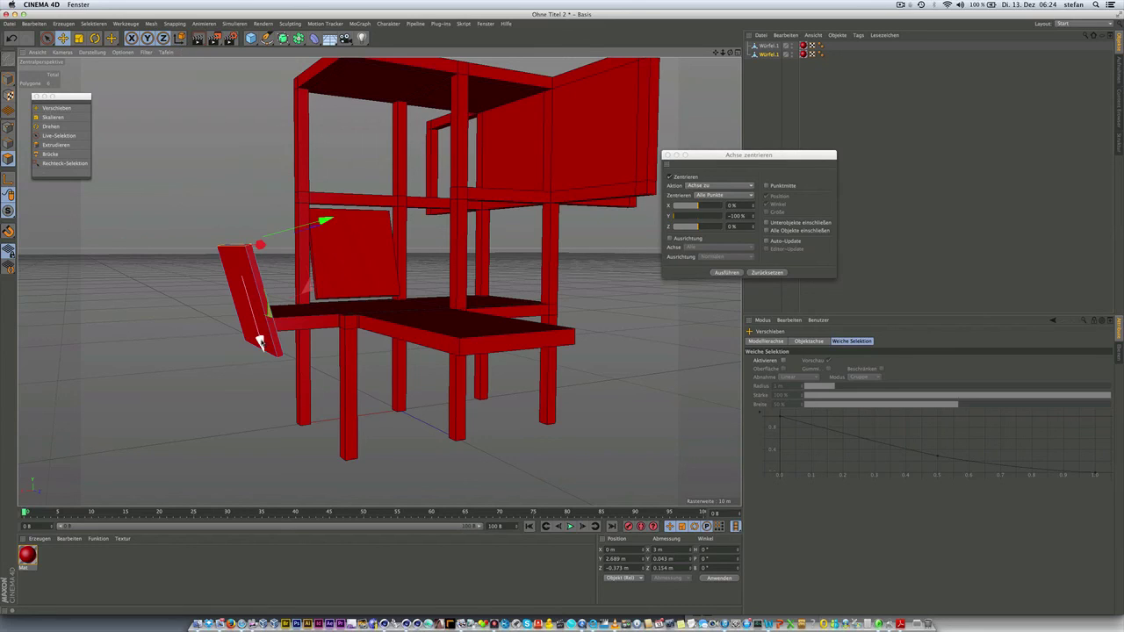
{"action": "left_click_drag", "start_coordinate": [260, 343], "coordinate": [268, 364]}
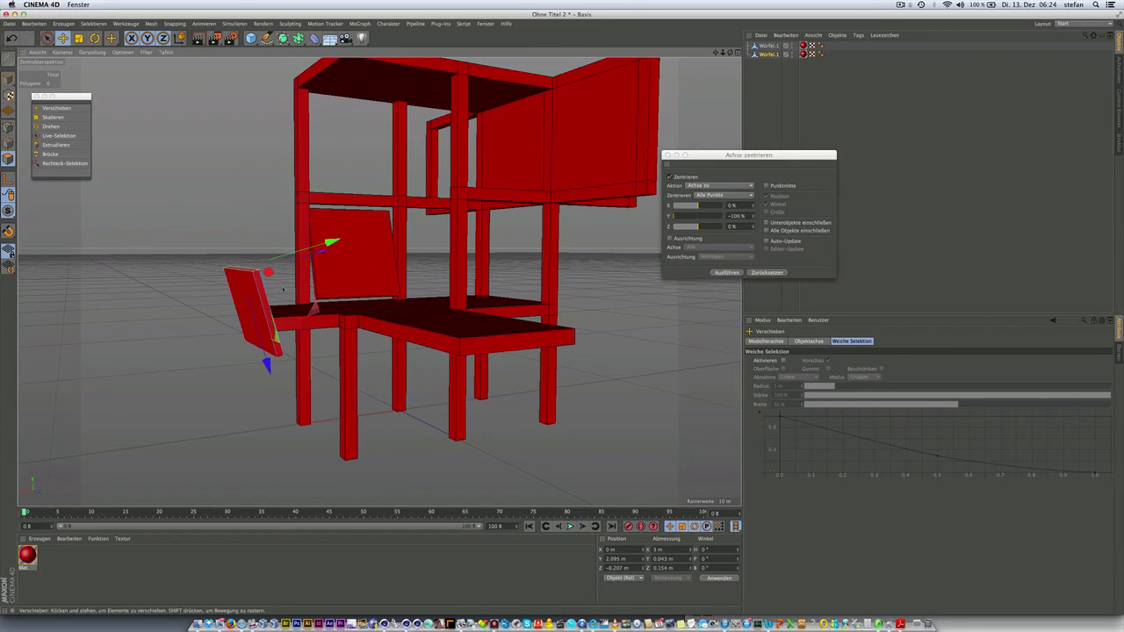
{"action": "left_click", "coordinate": [240, 214]}
Orbit around the chair and reselect Würfel.1 to review its properties.
{"action": "middle_click_drag", "start_coordinate": [381, 300], "coordinate": [379, 281], "text": "alt"}
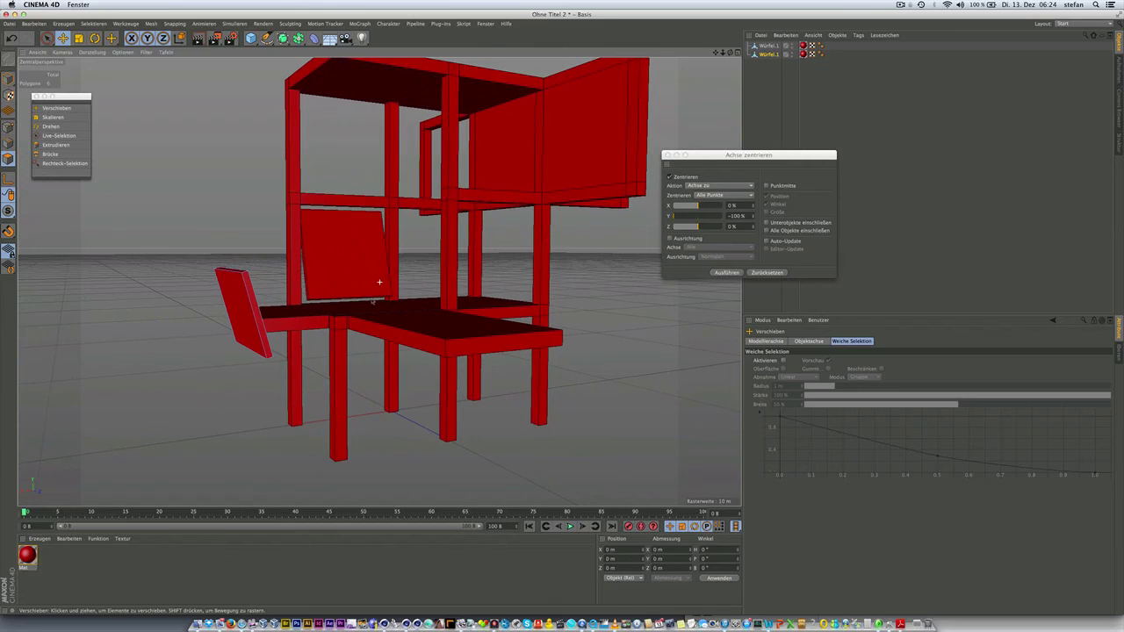
{"action": "left_click_drag", "start_coordinate": [333, 284], "coordinate": [239, 291], "text": "alt"}
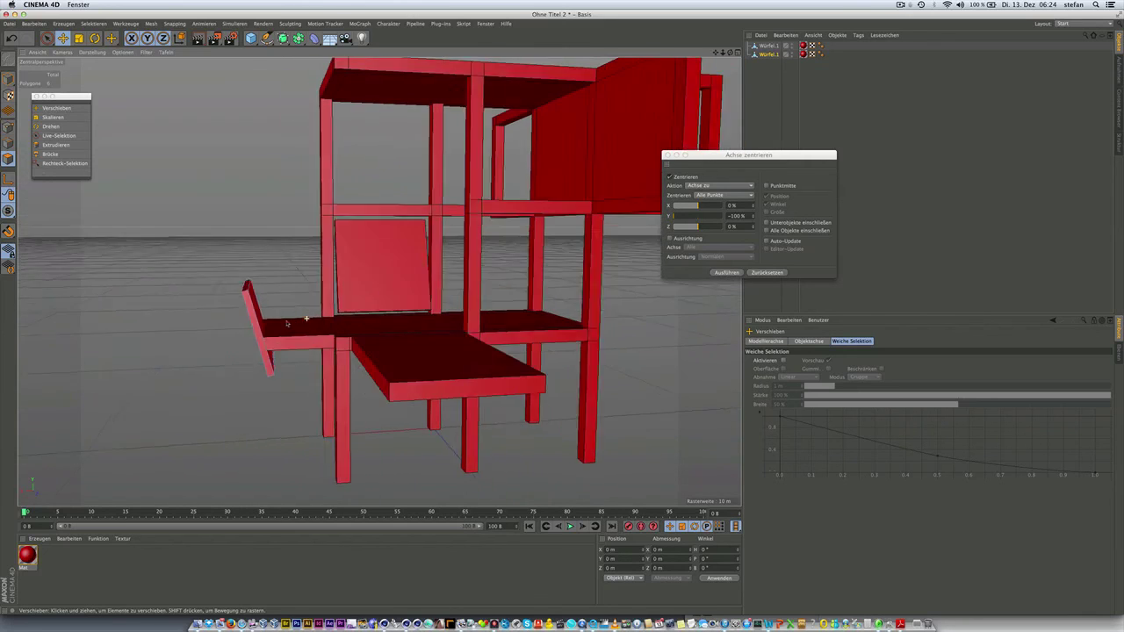
{"action": "left_click_drag", "start_coordinate": [276, 323], "coordinate": [309, 319], "text": "alt"}
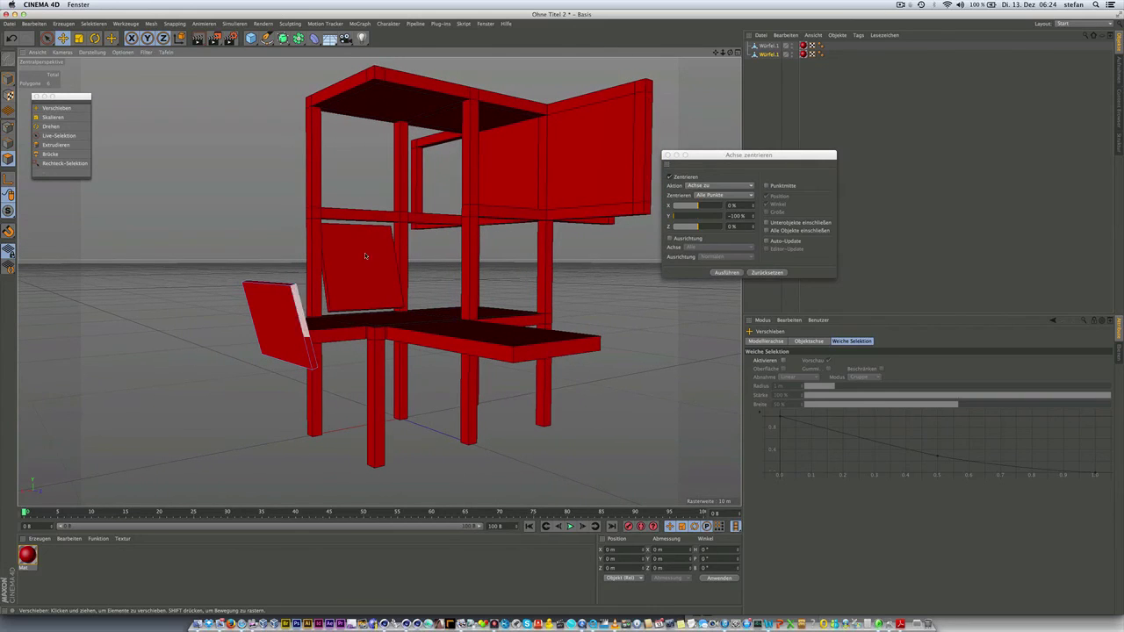
{"action": "left_click", "coordinate": [768, 55]}
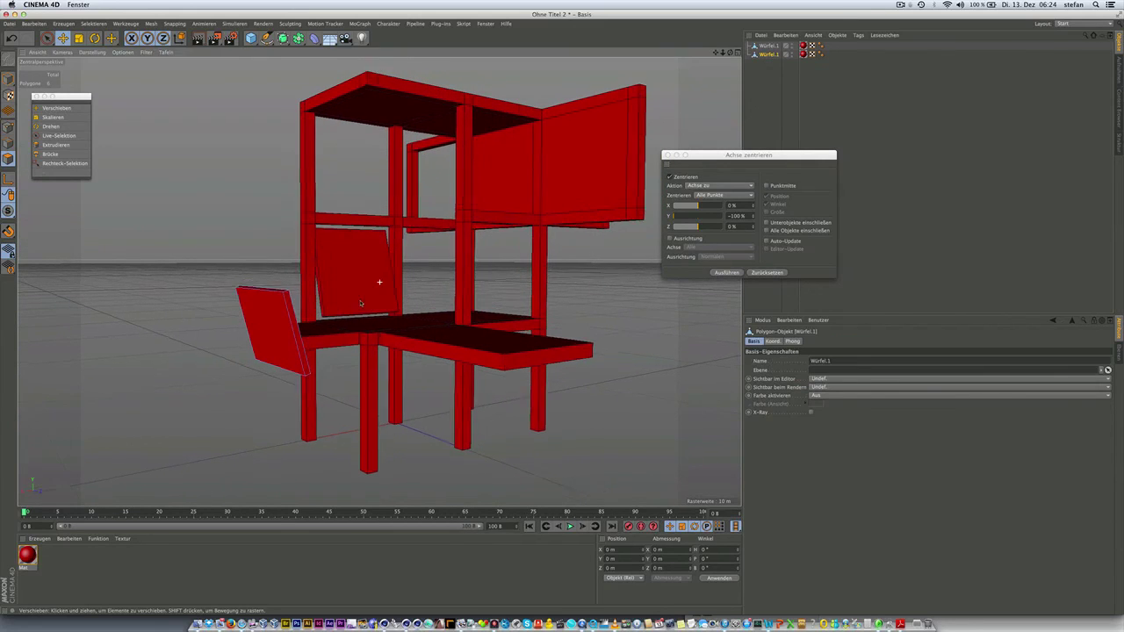
{"action": "mouse_move", "coordinate": [368, 298]}
{"action": "left_mouse_down", "text": "alt"}
{"action": "mouse_move", "coordinate": [345, 306]}
{"action": "mouse_move", "coordinate": [579, 171]}
{"action": "left_mouse_up", "text": "alt"}
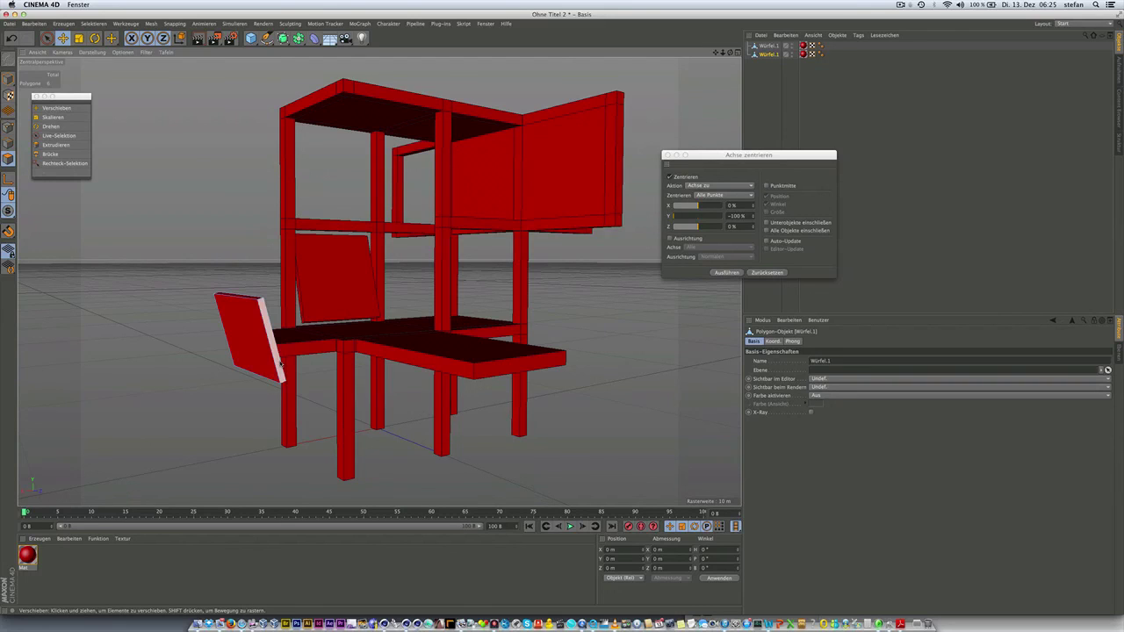
{"action": "left_click", "coordinate": [900, 6]}
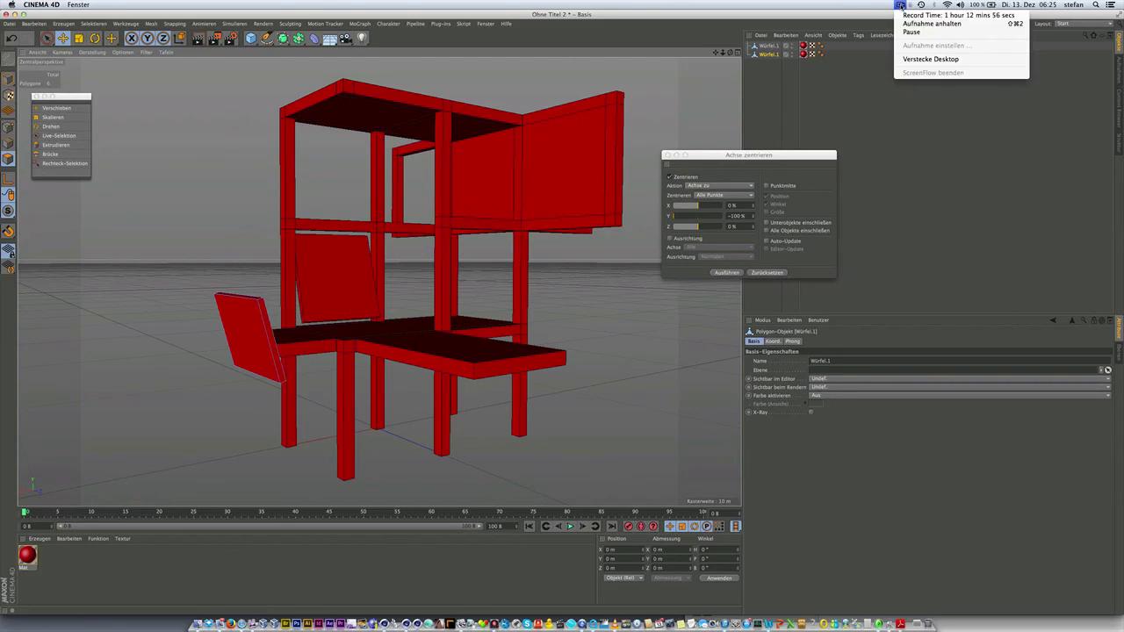